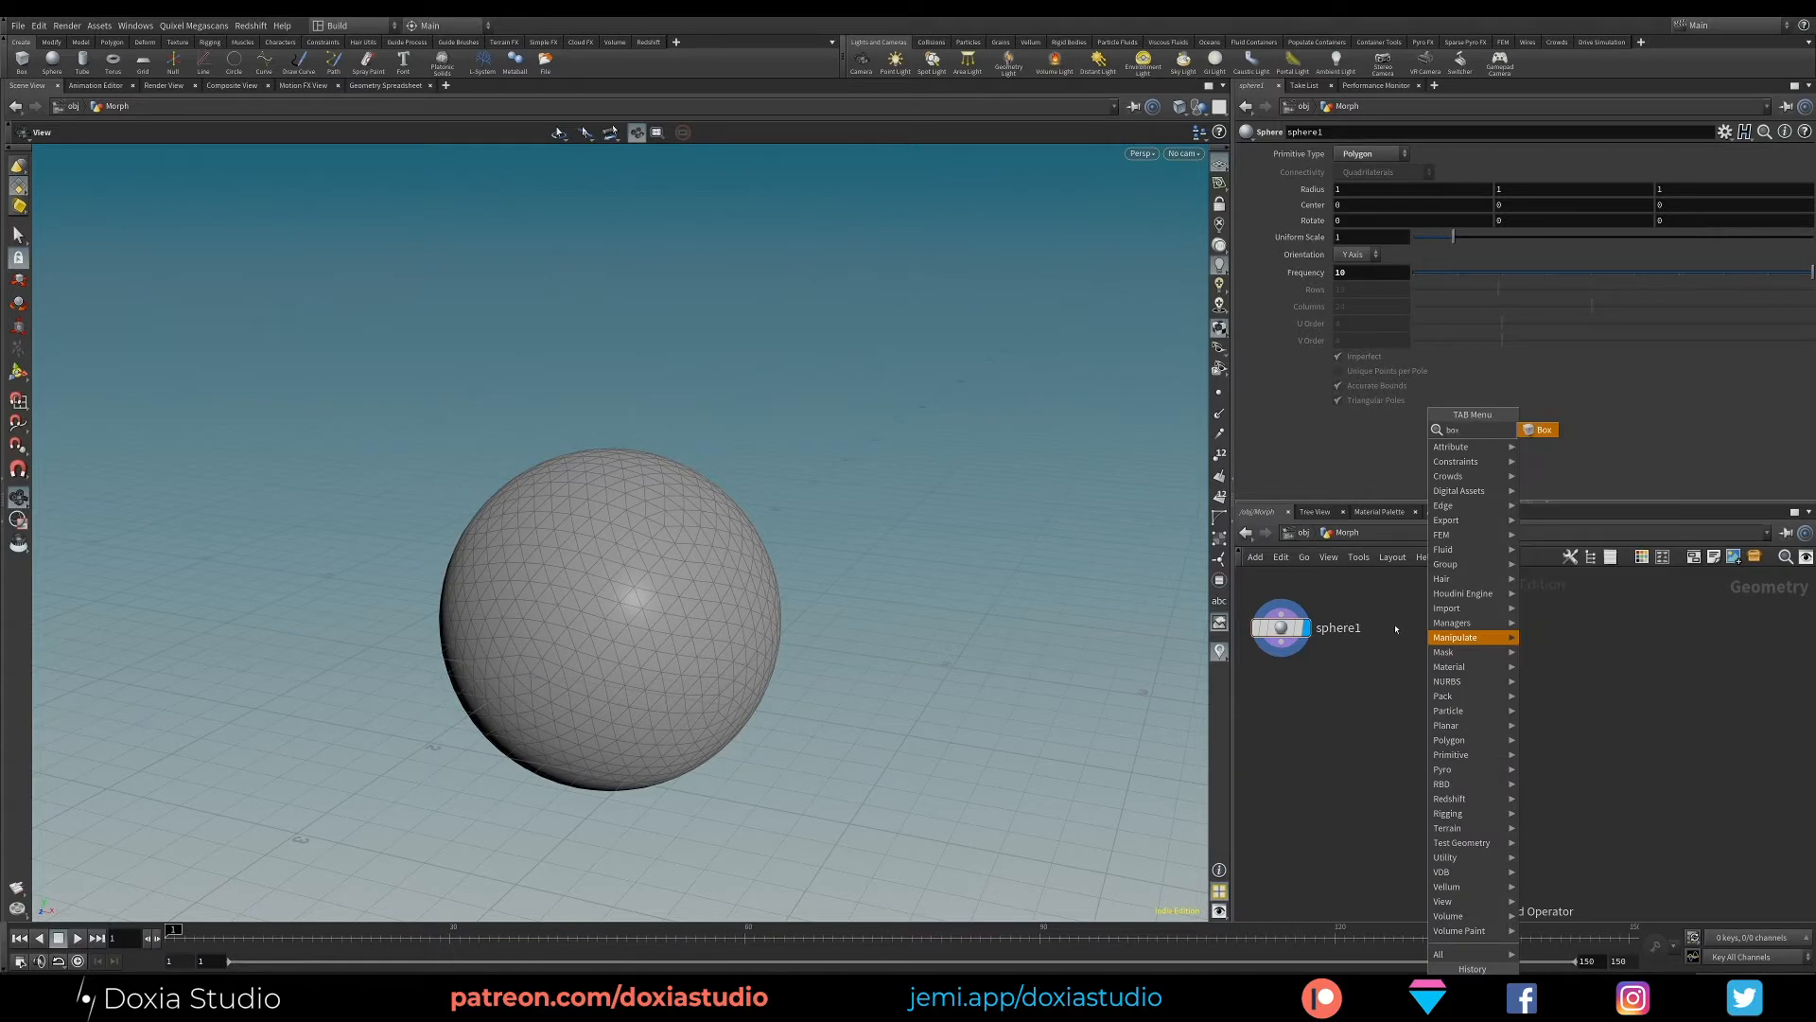
- Add a Box node beside the sphere node and show its geometry in the viewport
key(Return)
click(1429, 630)
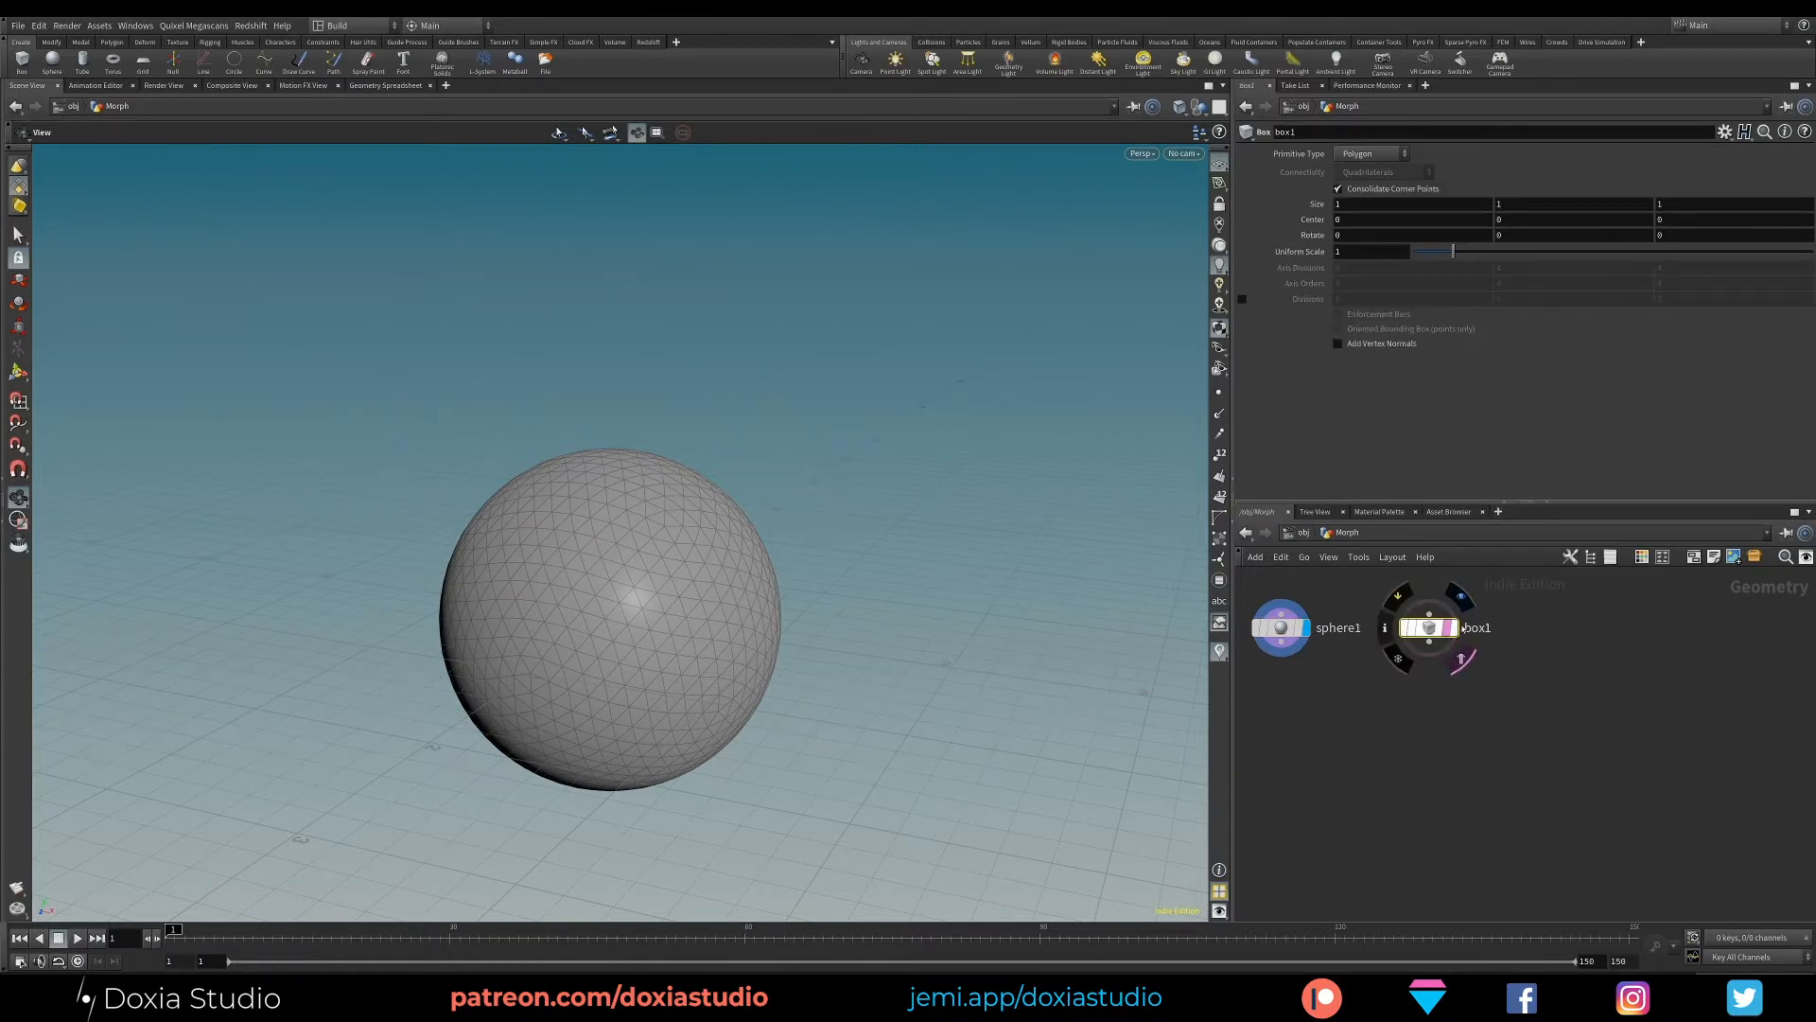
click(1463, 627)
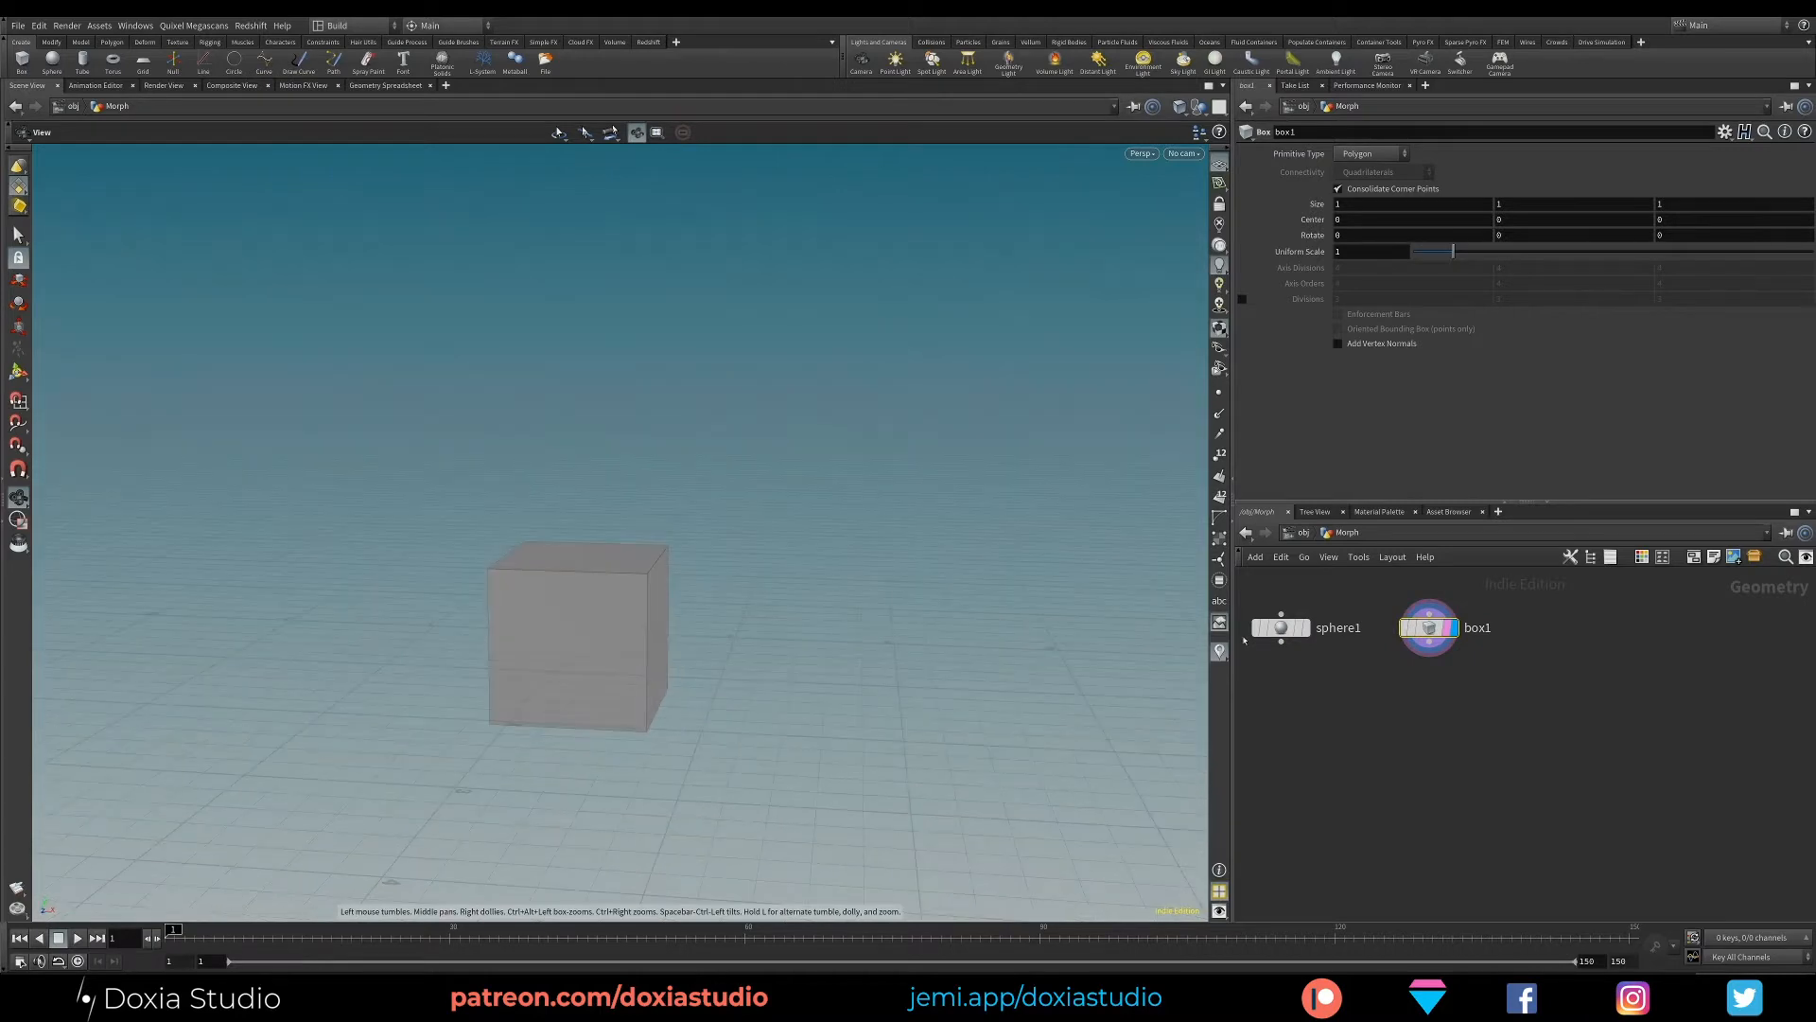
click(1304, 627)
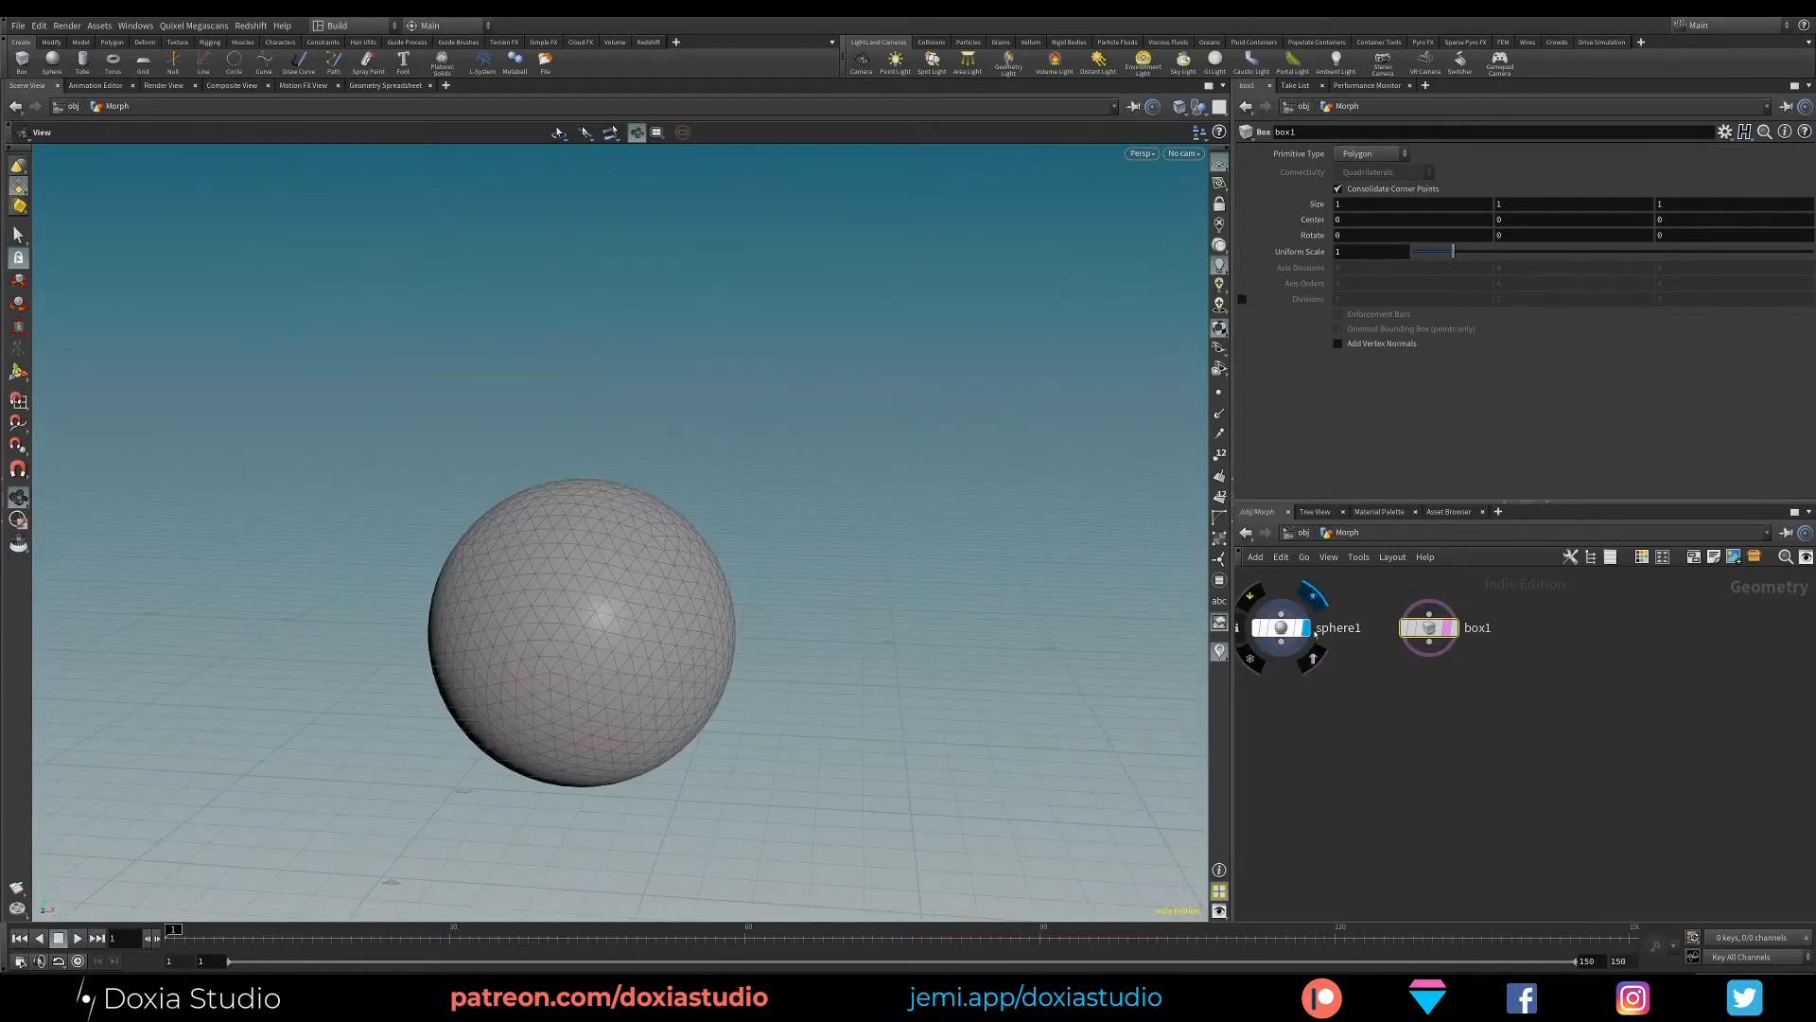
click(1456, 628)
- Add an Agent node to the network beside the box node
key(Tab)
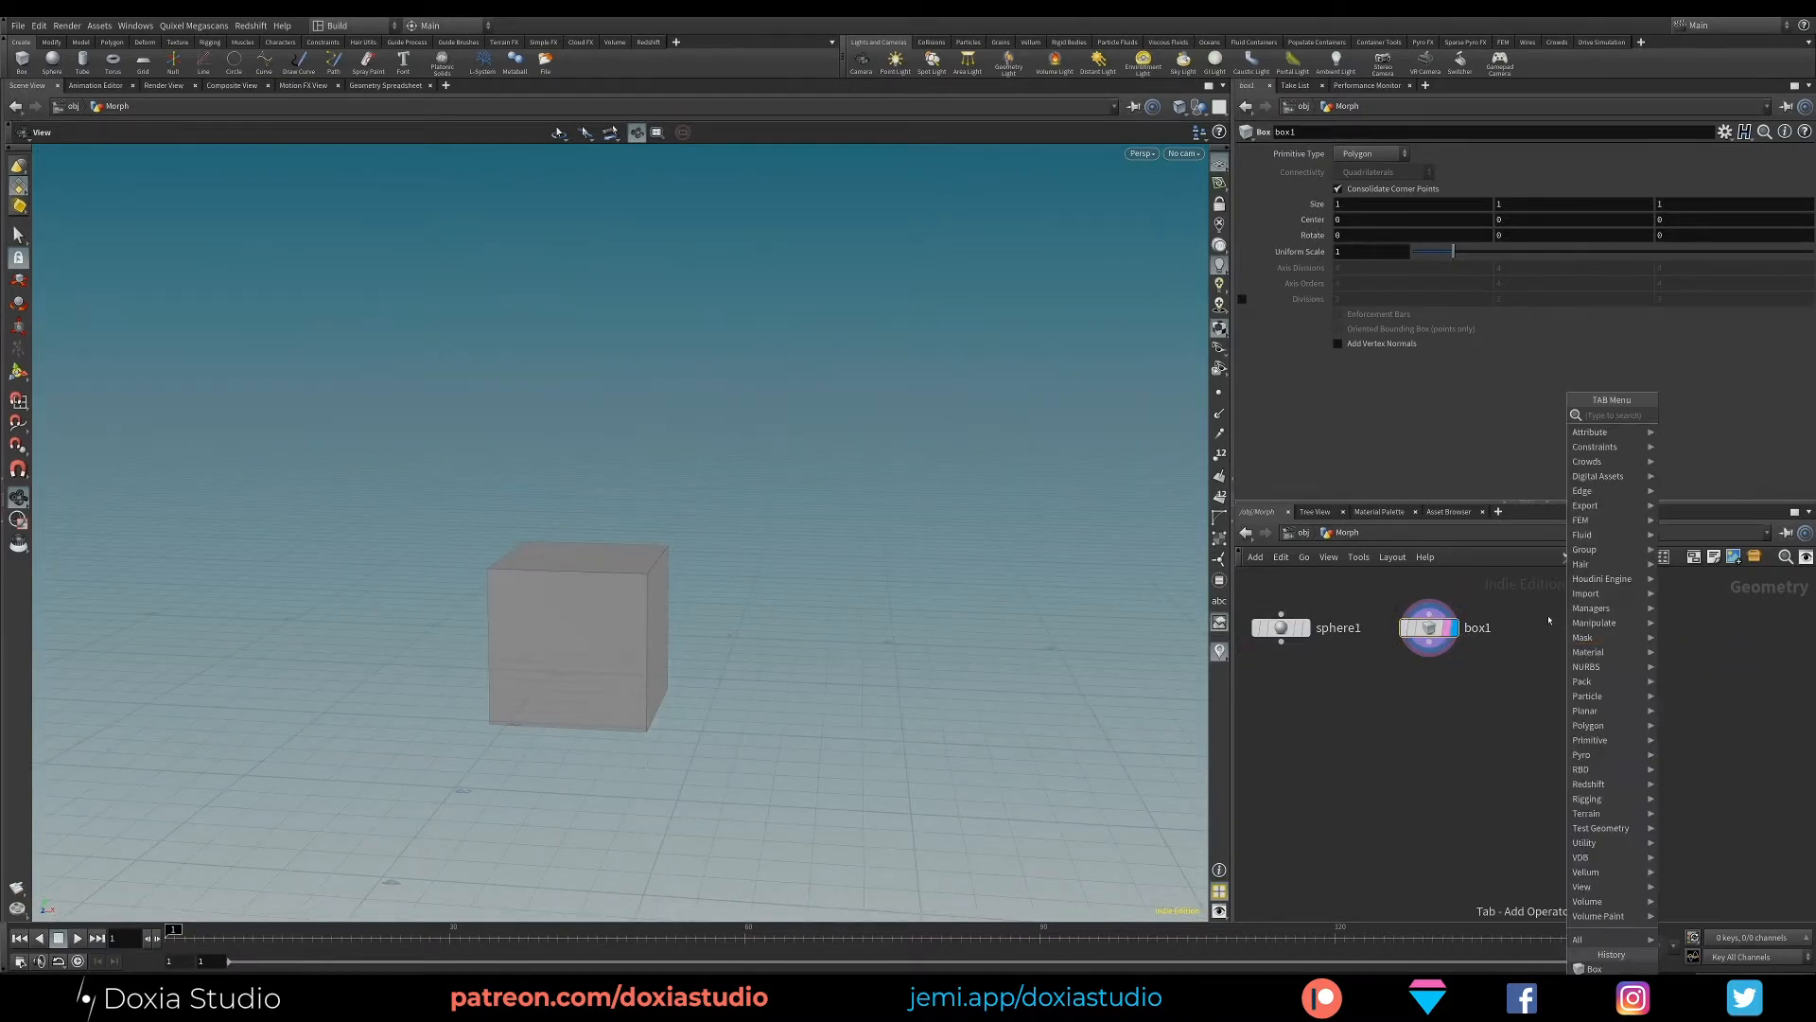
key(Escape)
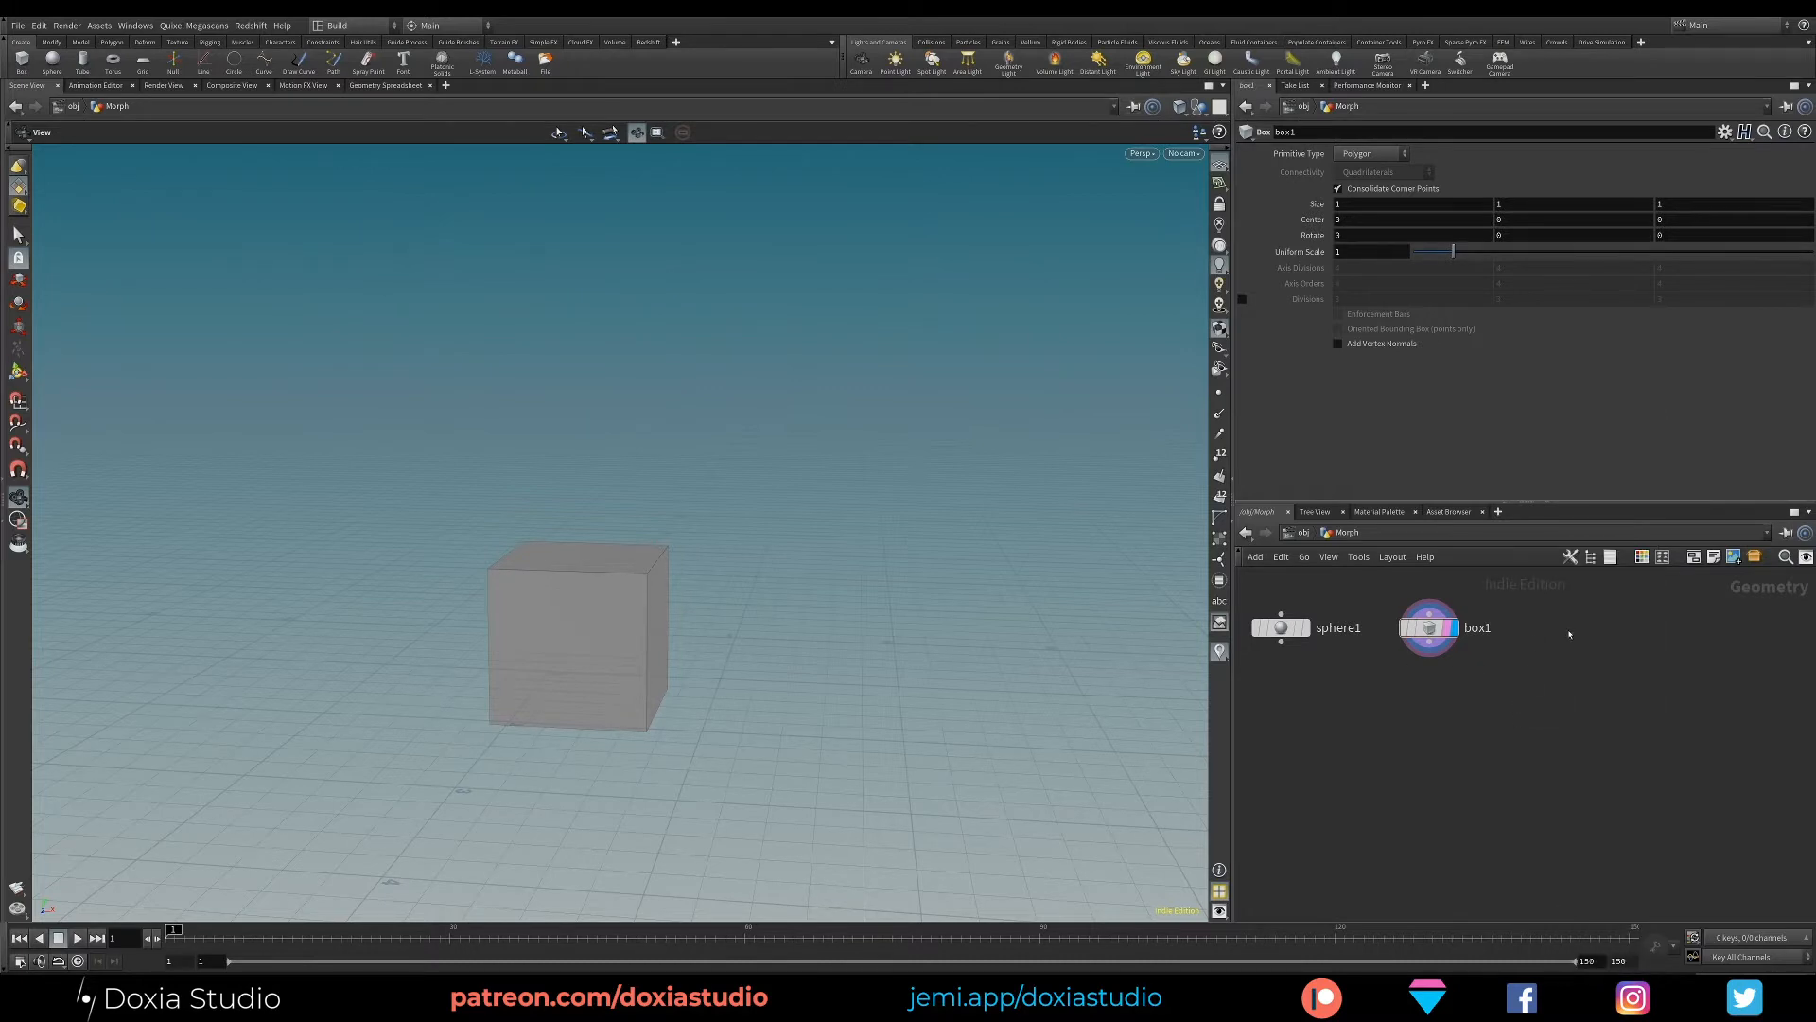
key(Tab)
text(agent)
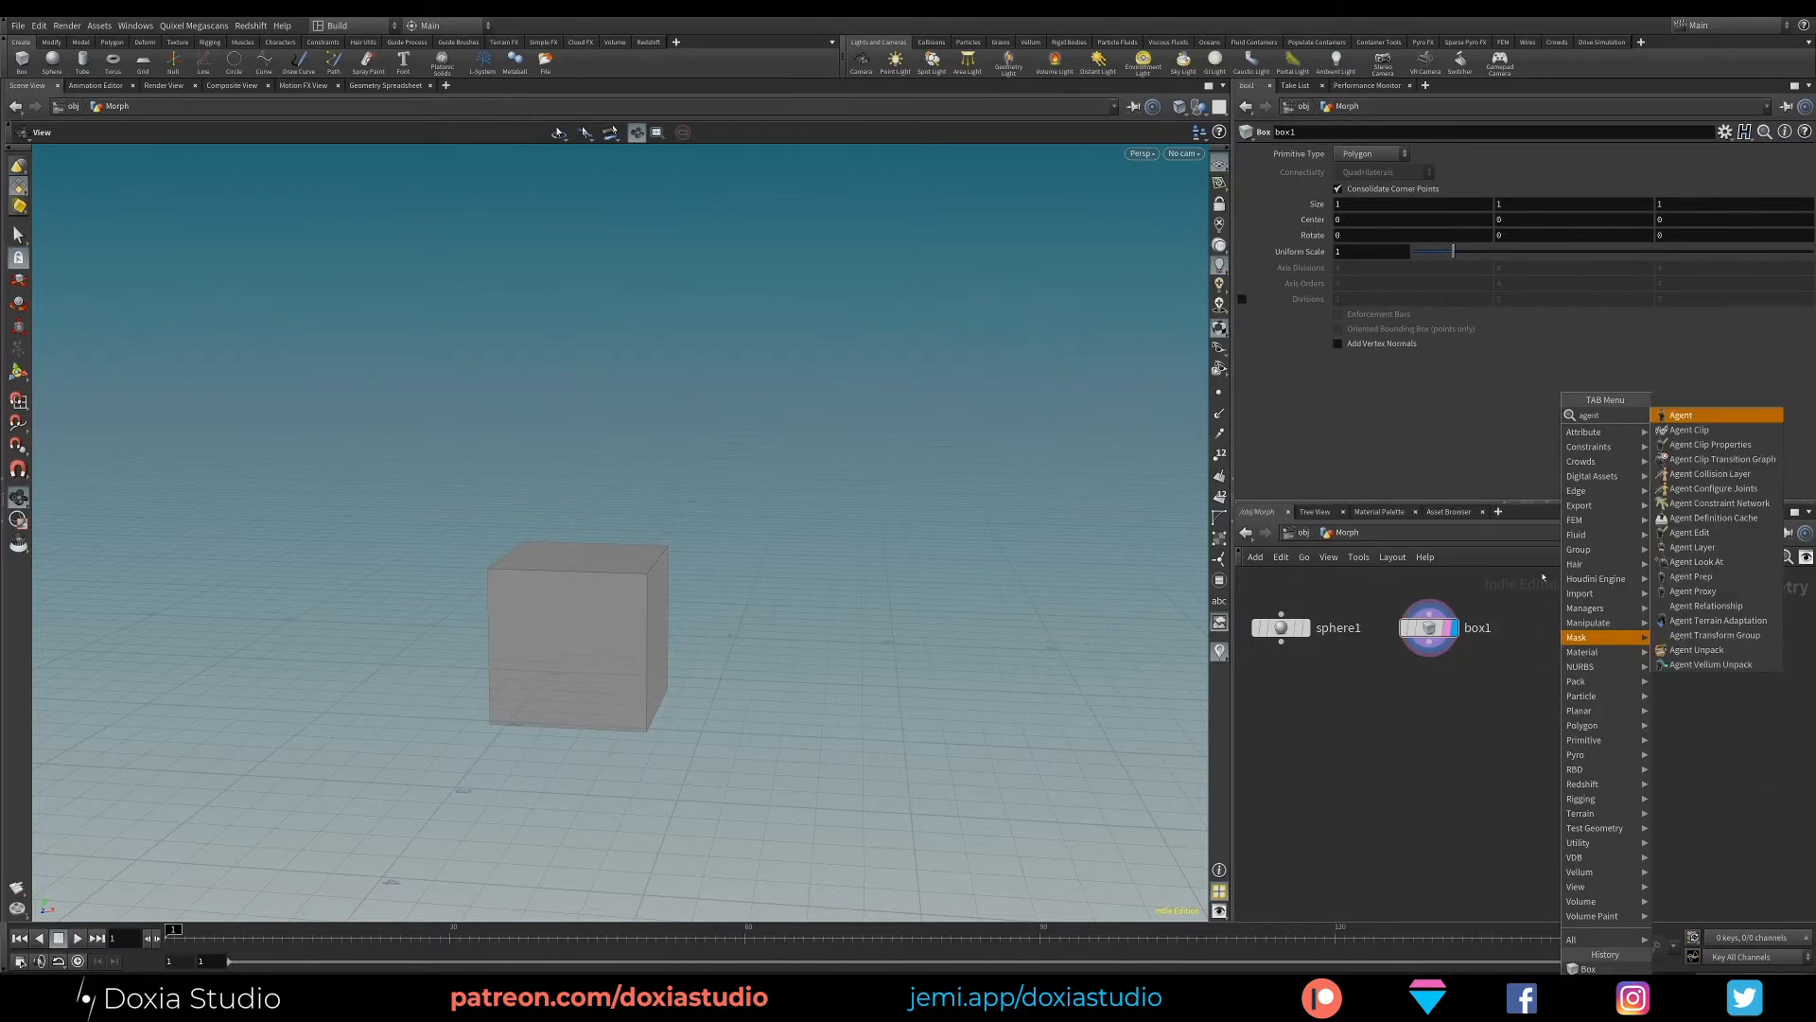
click(1679, 414)
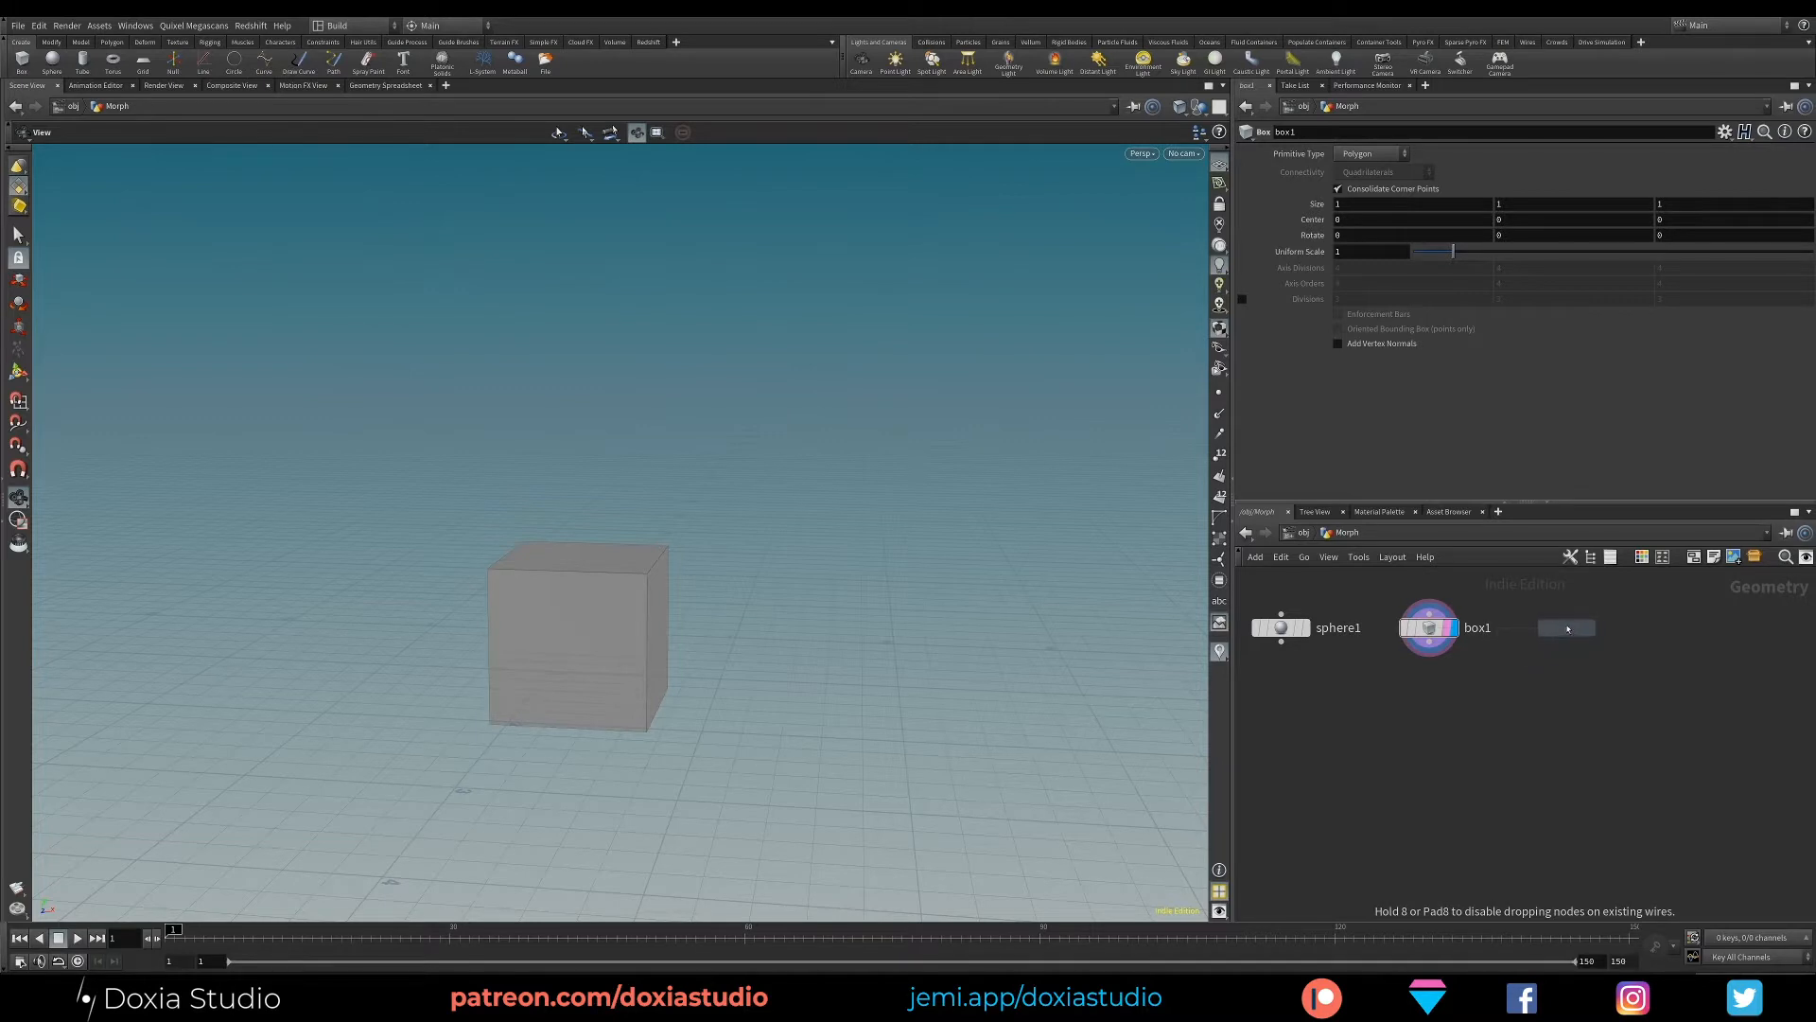
click(1558, 640)
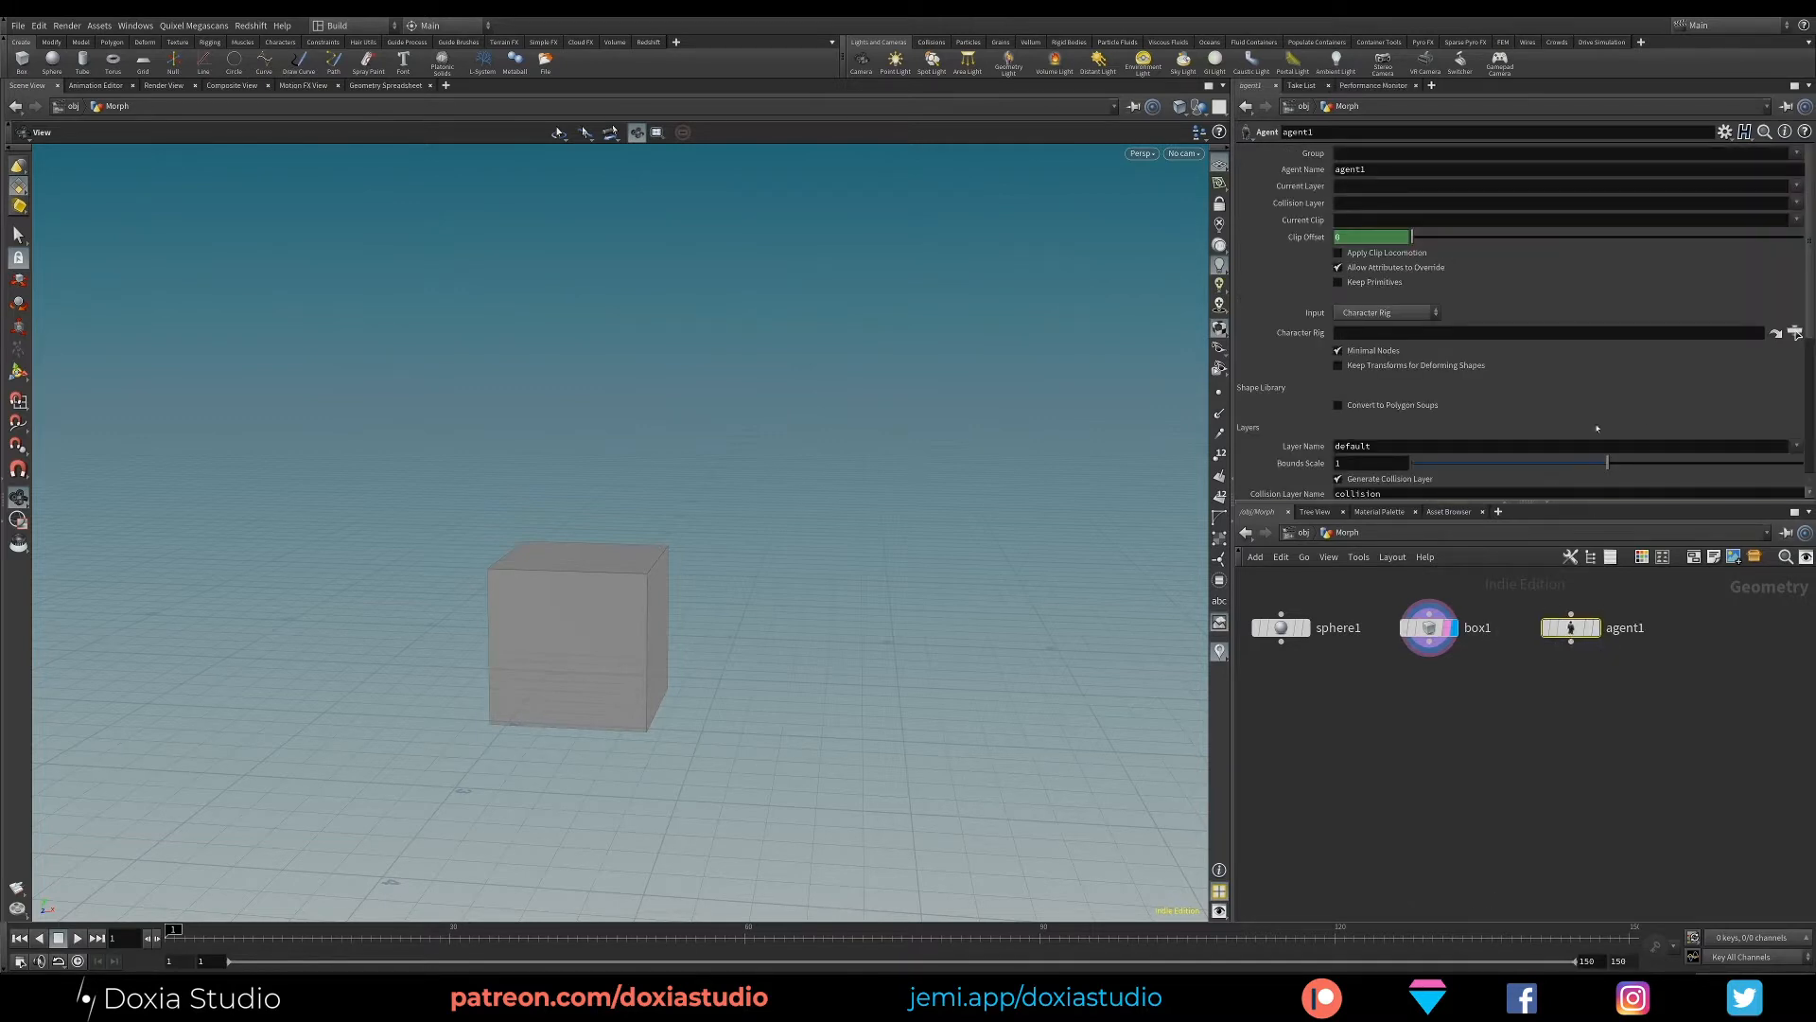
- Set the agent's input to FBX, load $HIP/daz/m1.fbx and display the character in the viewport
click(1386, 312)
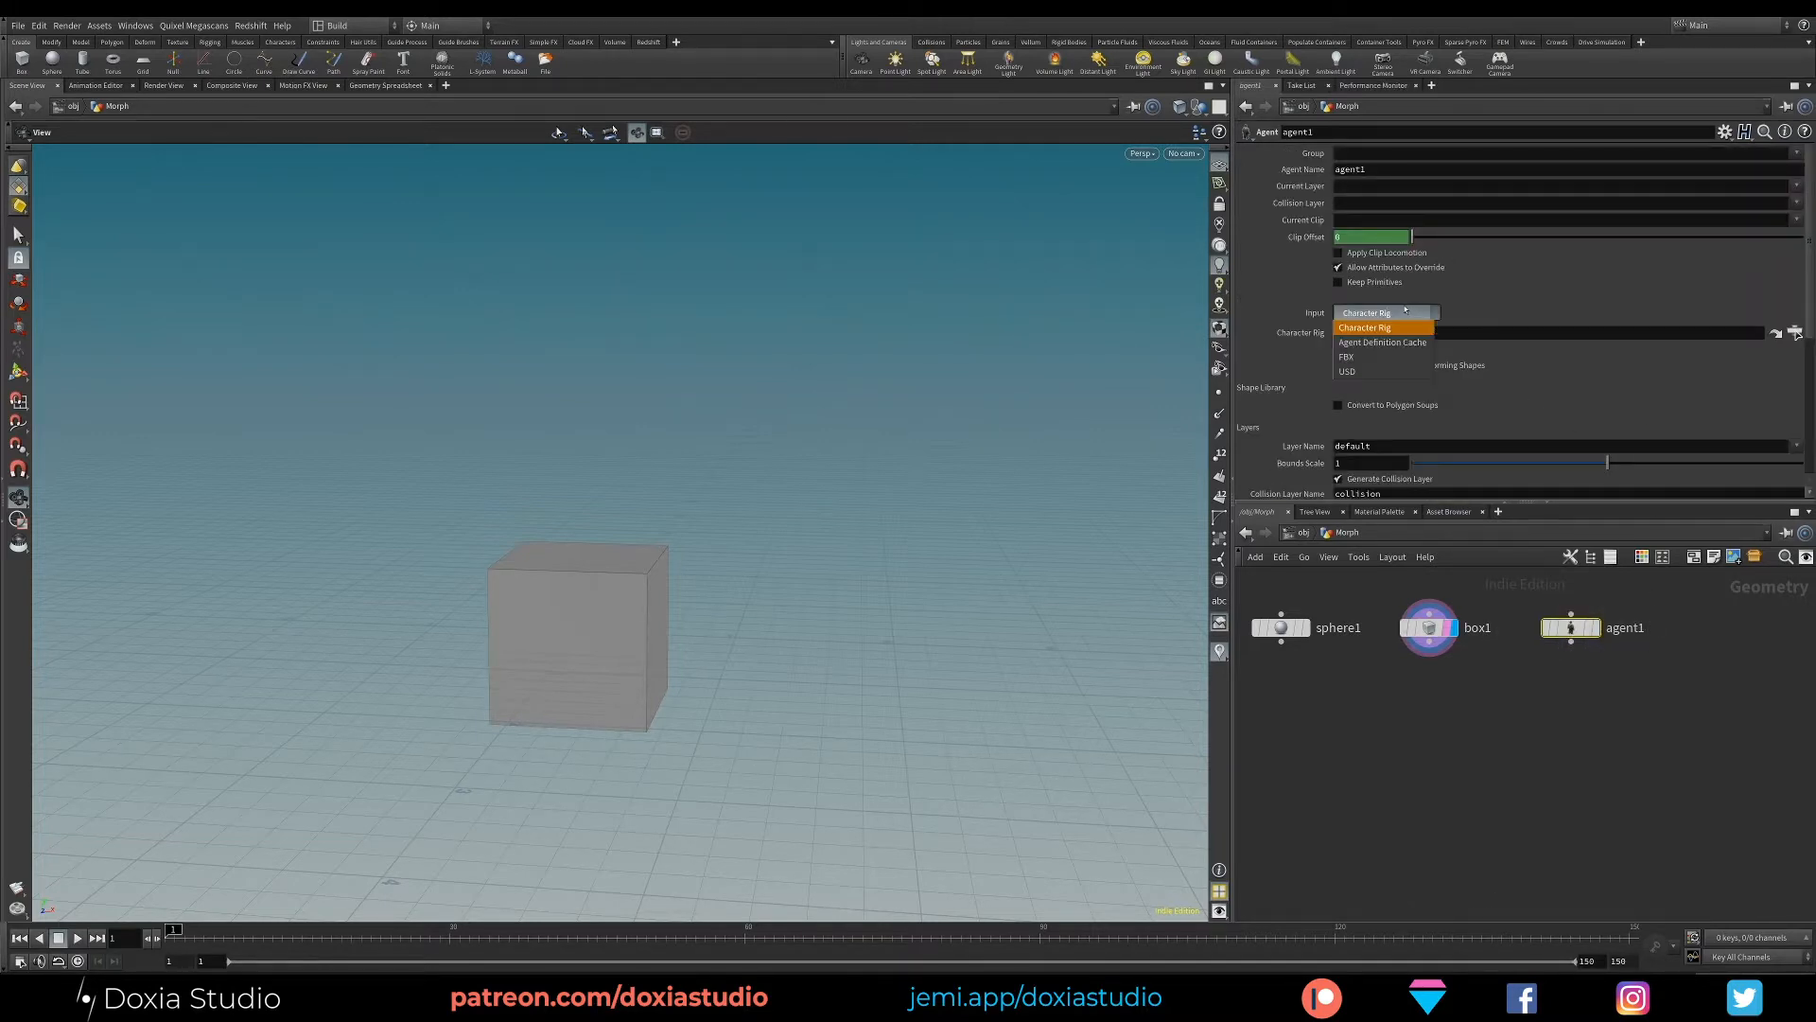
click(1386, 358)
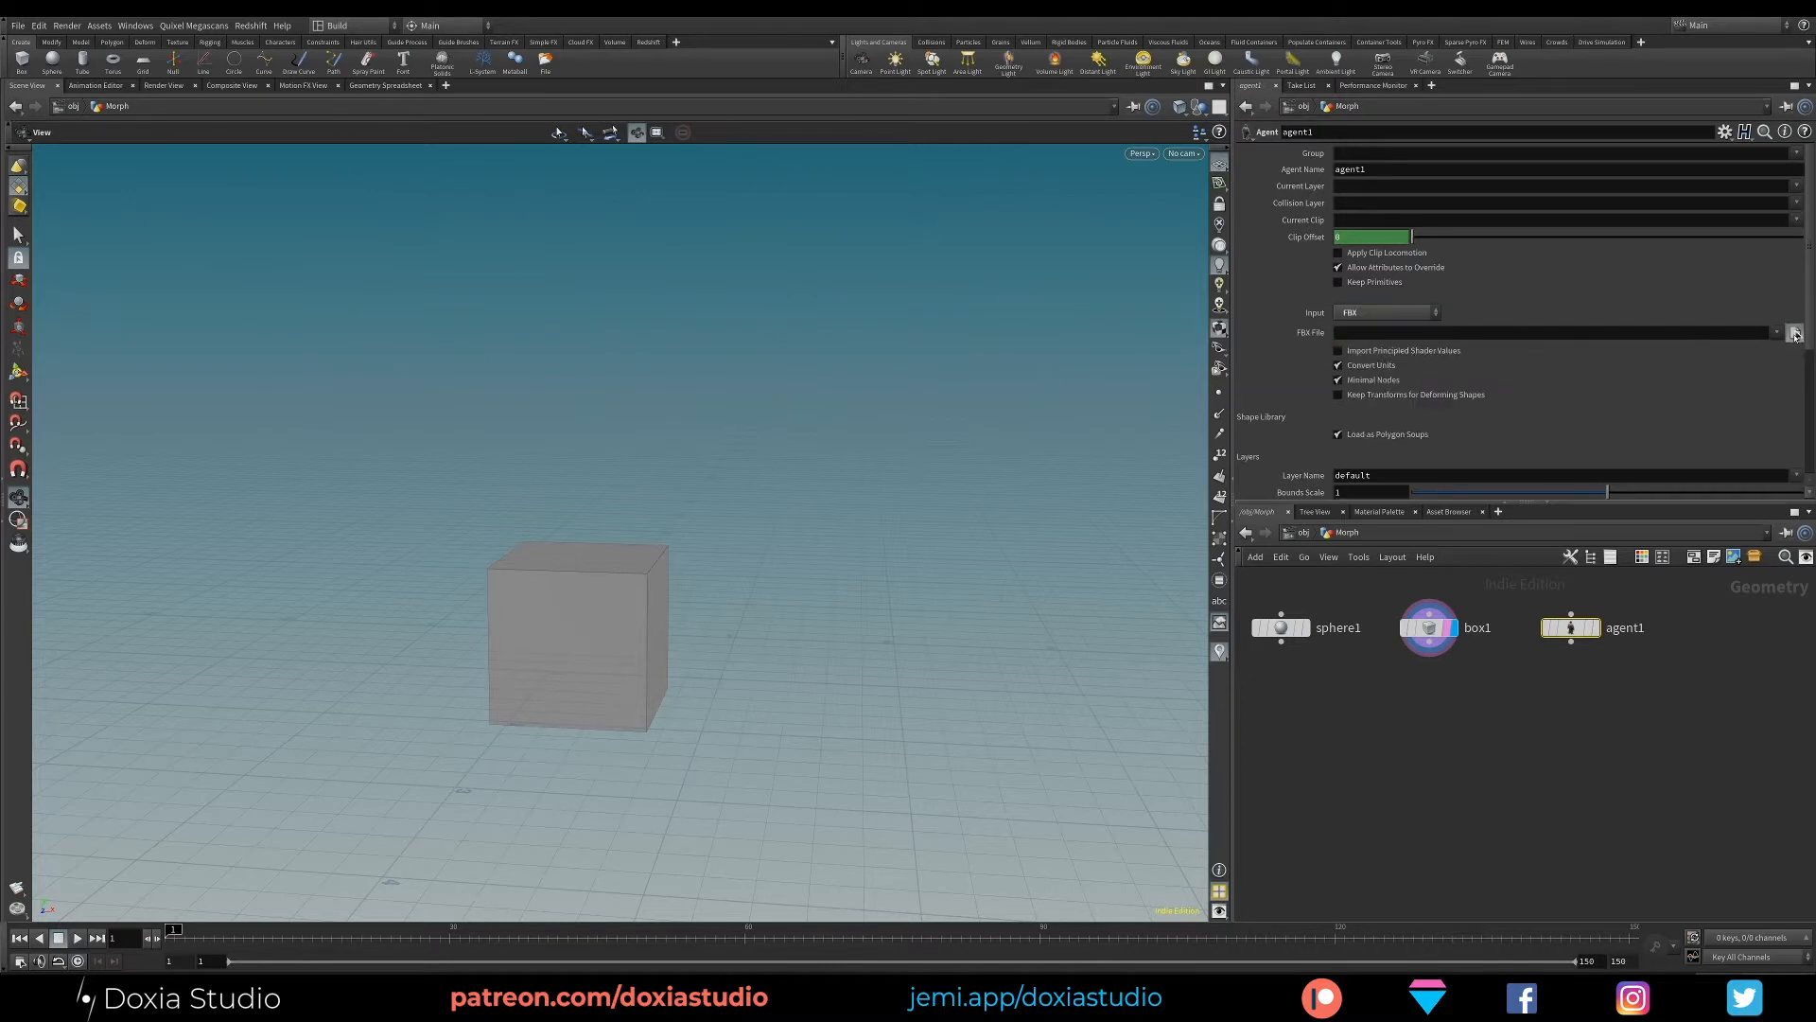
click(1795, 333)
double_click(1461, 274)
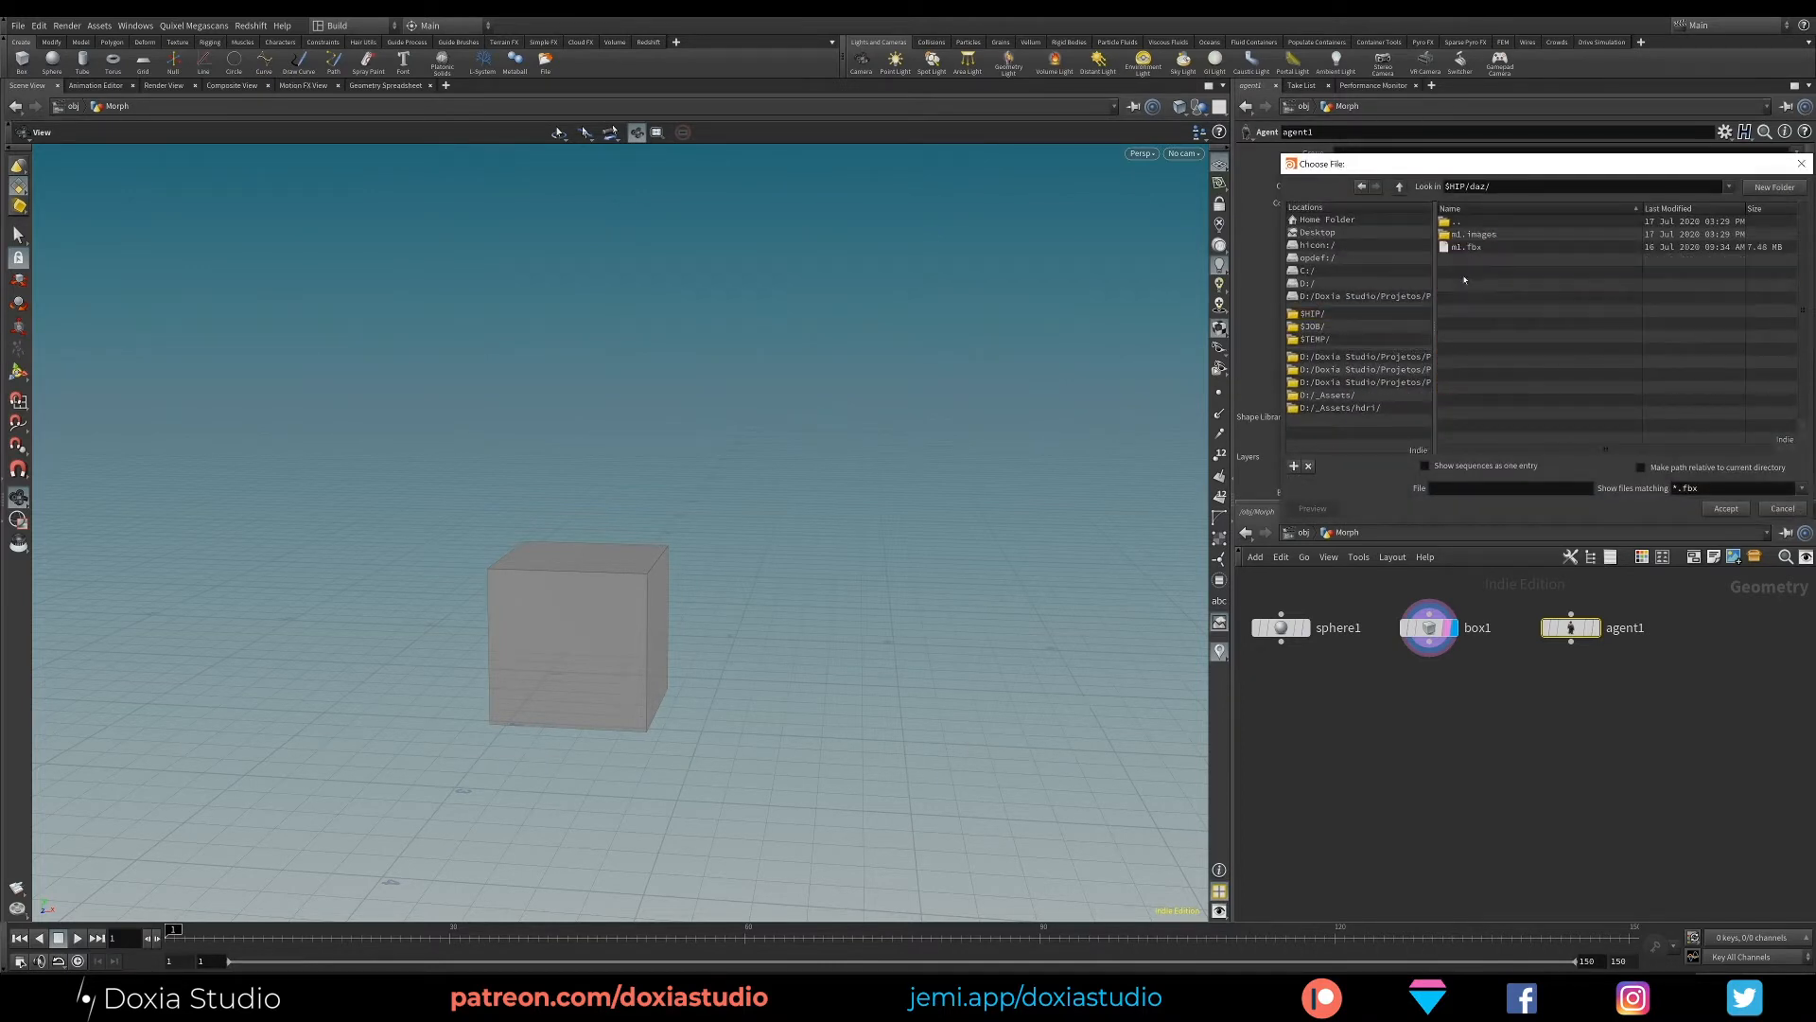
click(1467, 247)
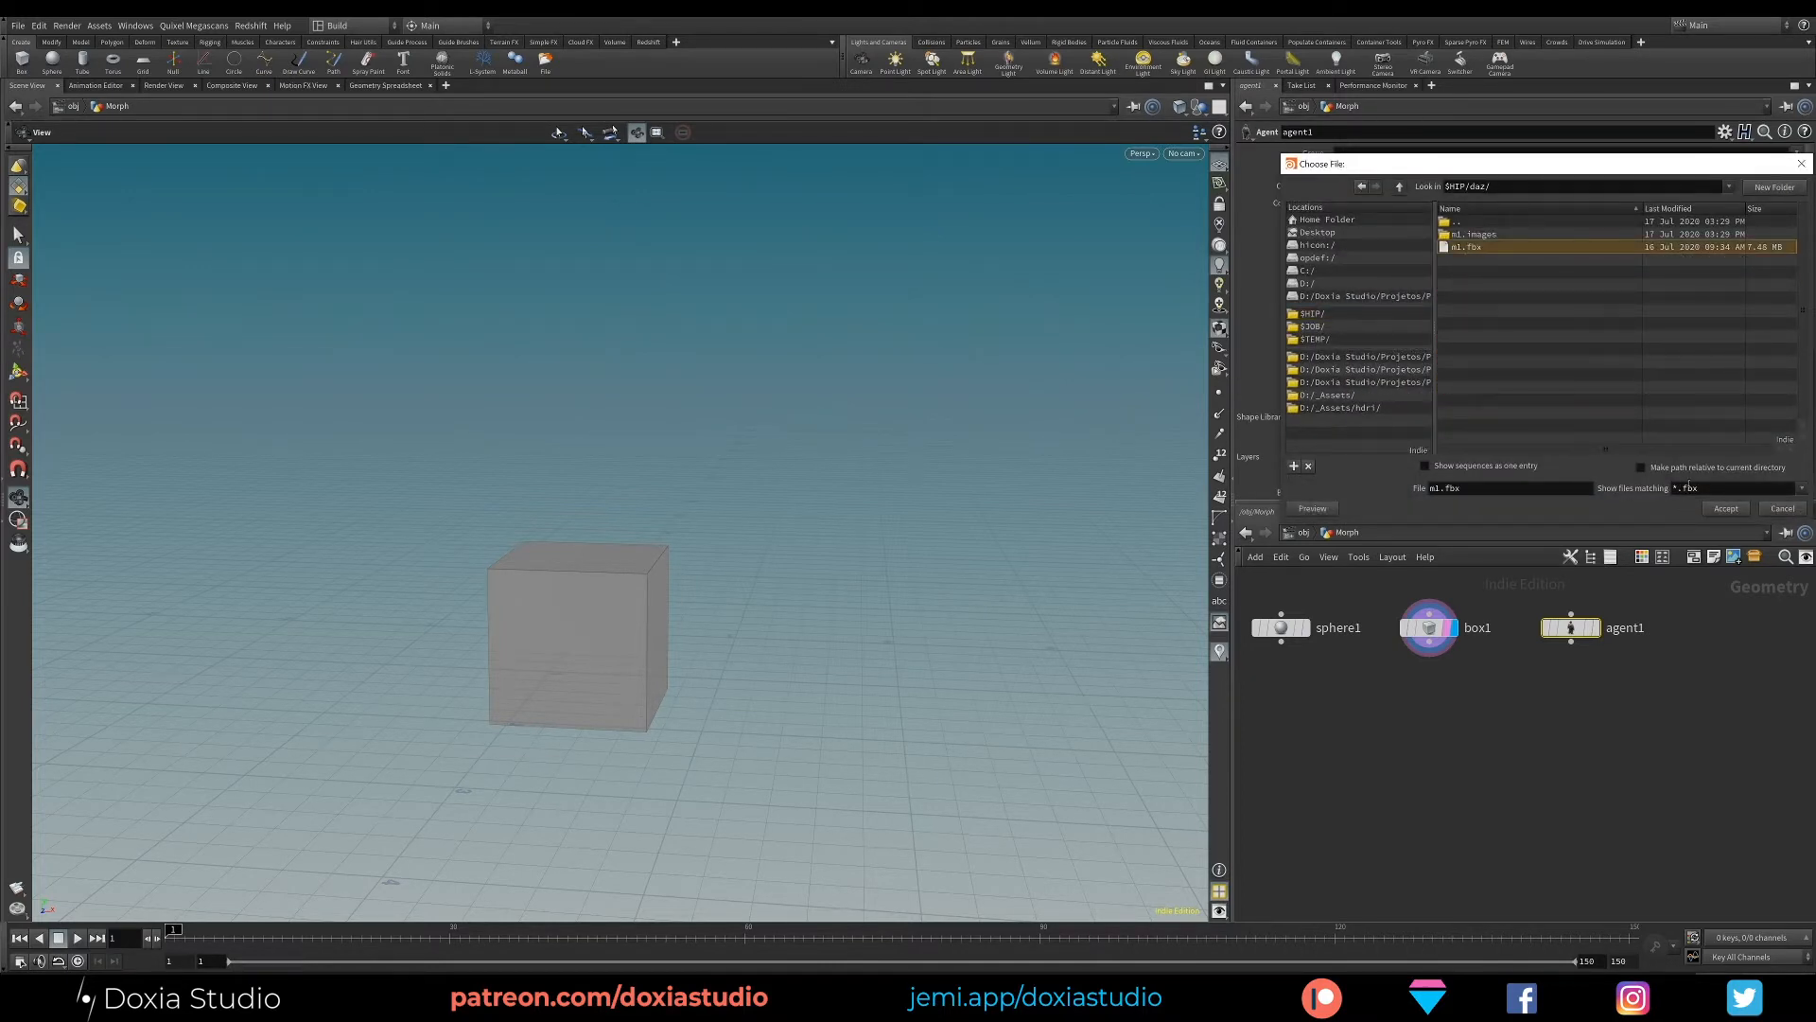
click(1727, 508)
click(1596, 628)
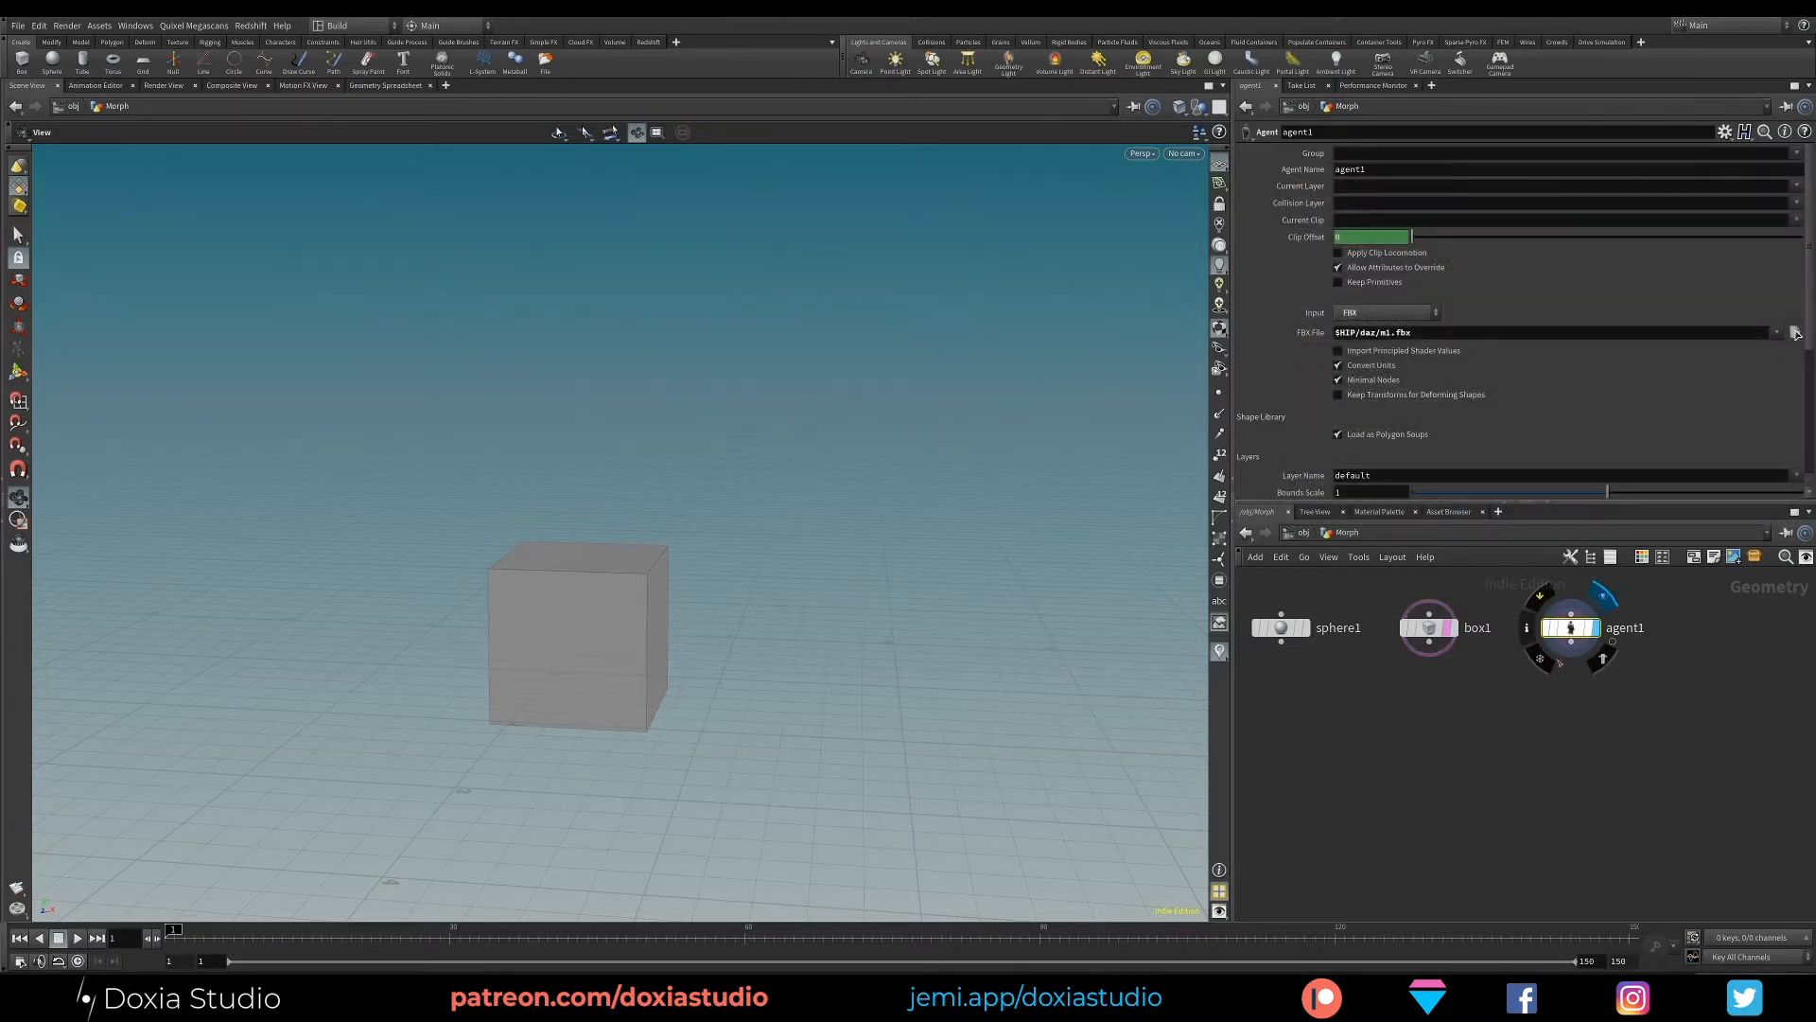
mouse_move(620, 592)
mouse_down()
mouse_move(782, 495)
mouse_move(568, 625)
mouse_move(740, 524)
mouse_move(596, 605)
mouse_up()
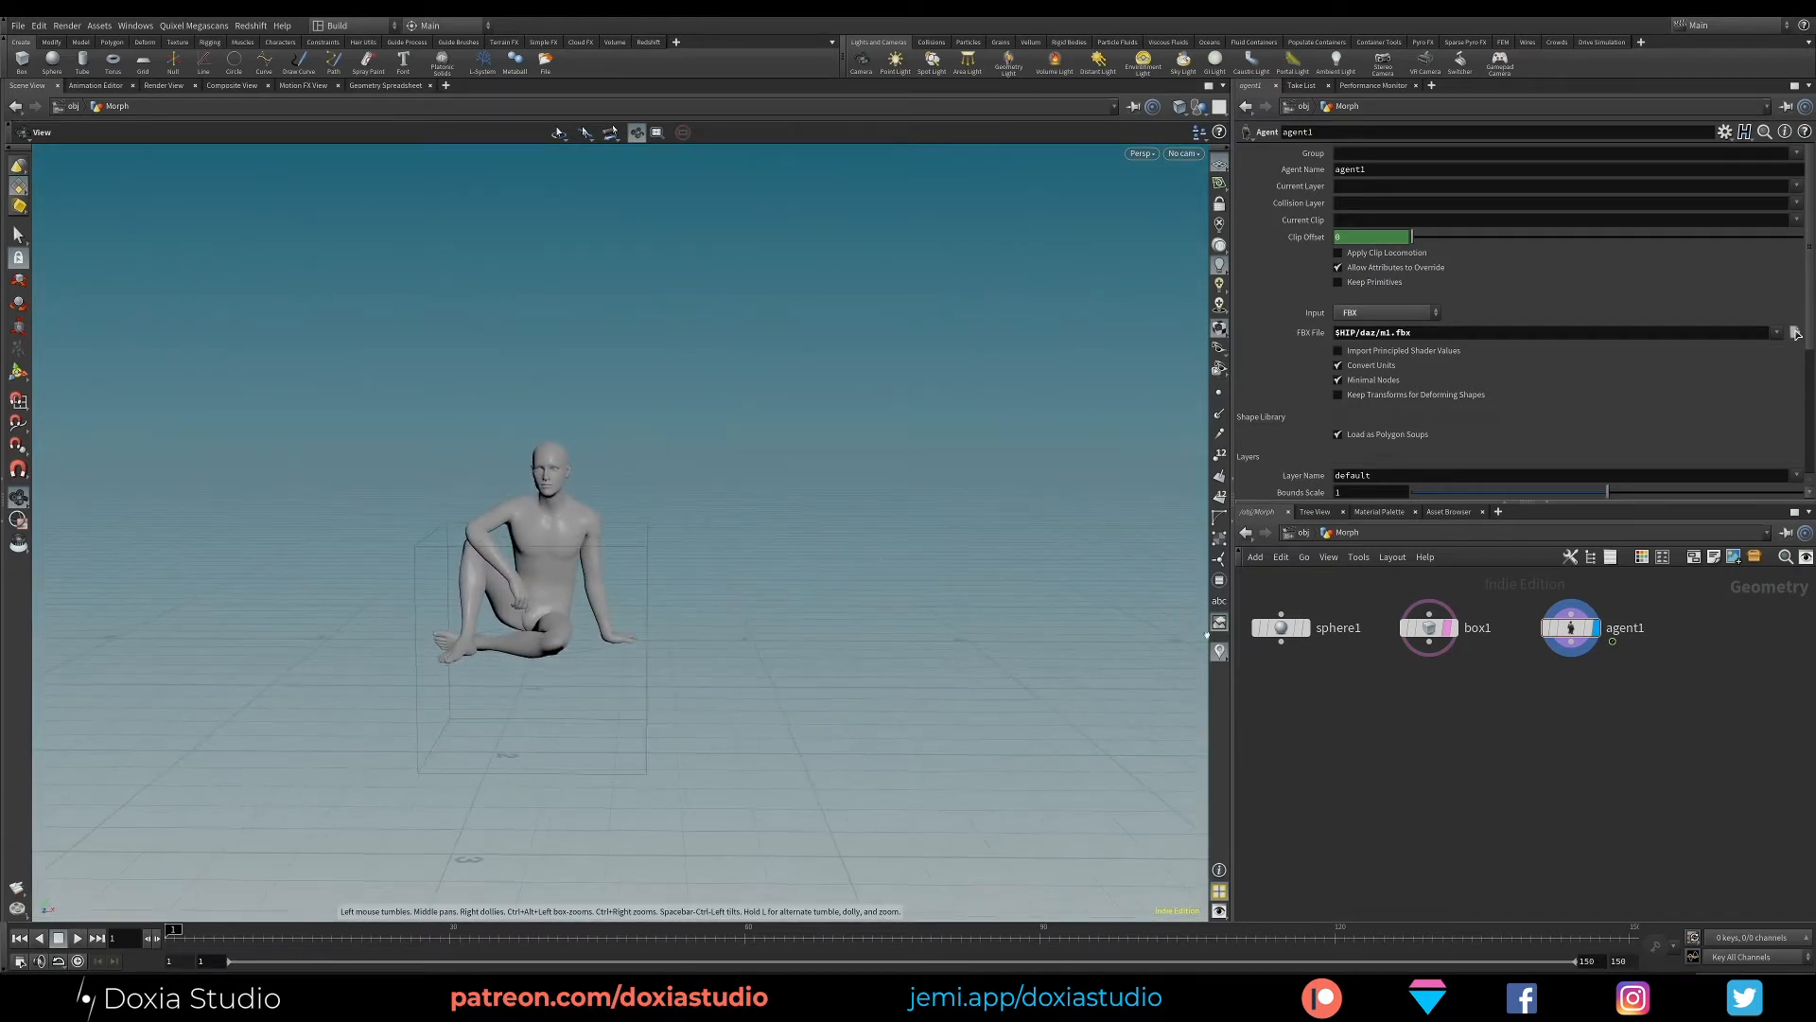
- Display the sphere, the box and the agent in turn to compare their size and position
click(1303, 629)
click(1452, 629)
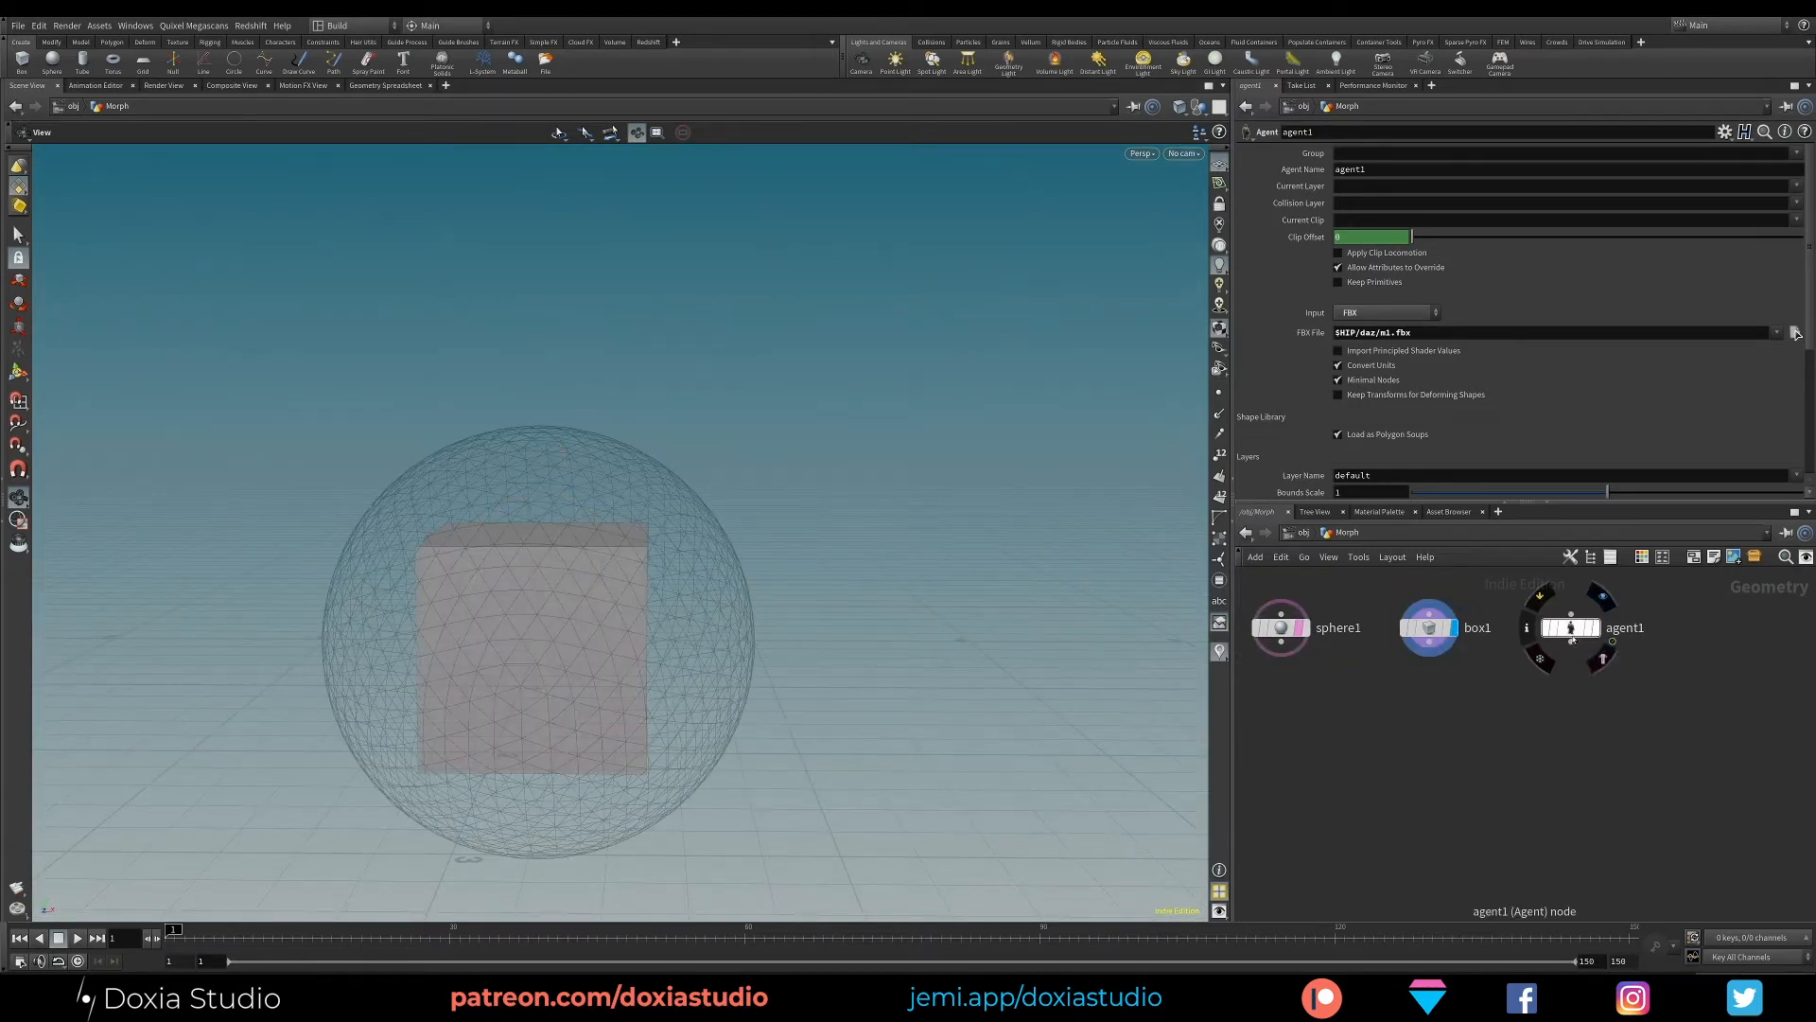
click(1592, 631)
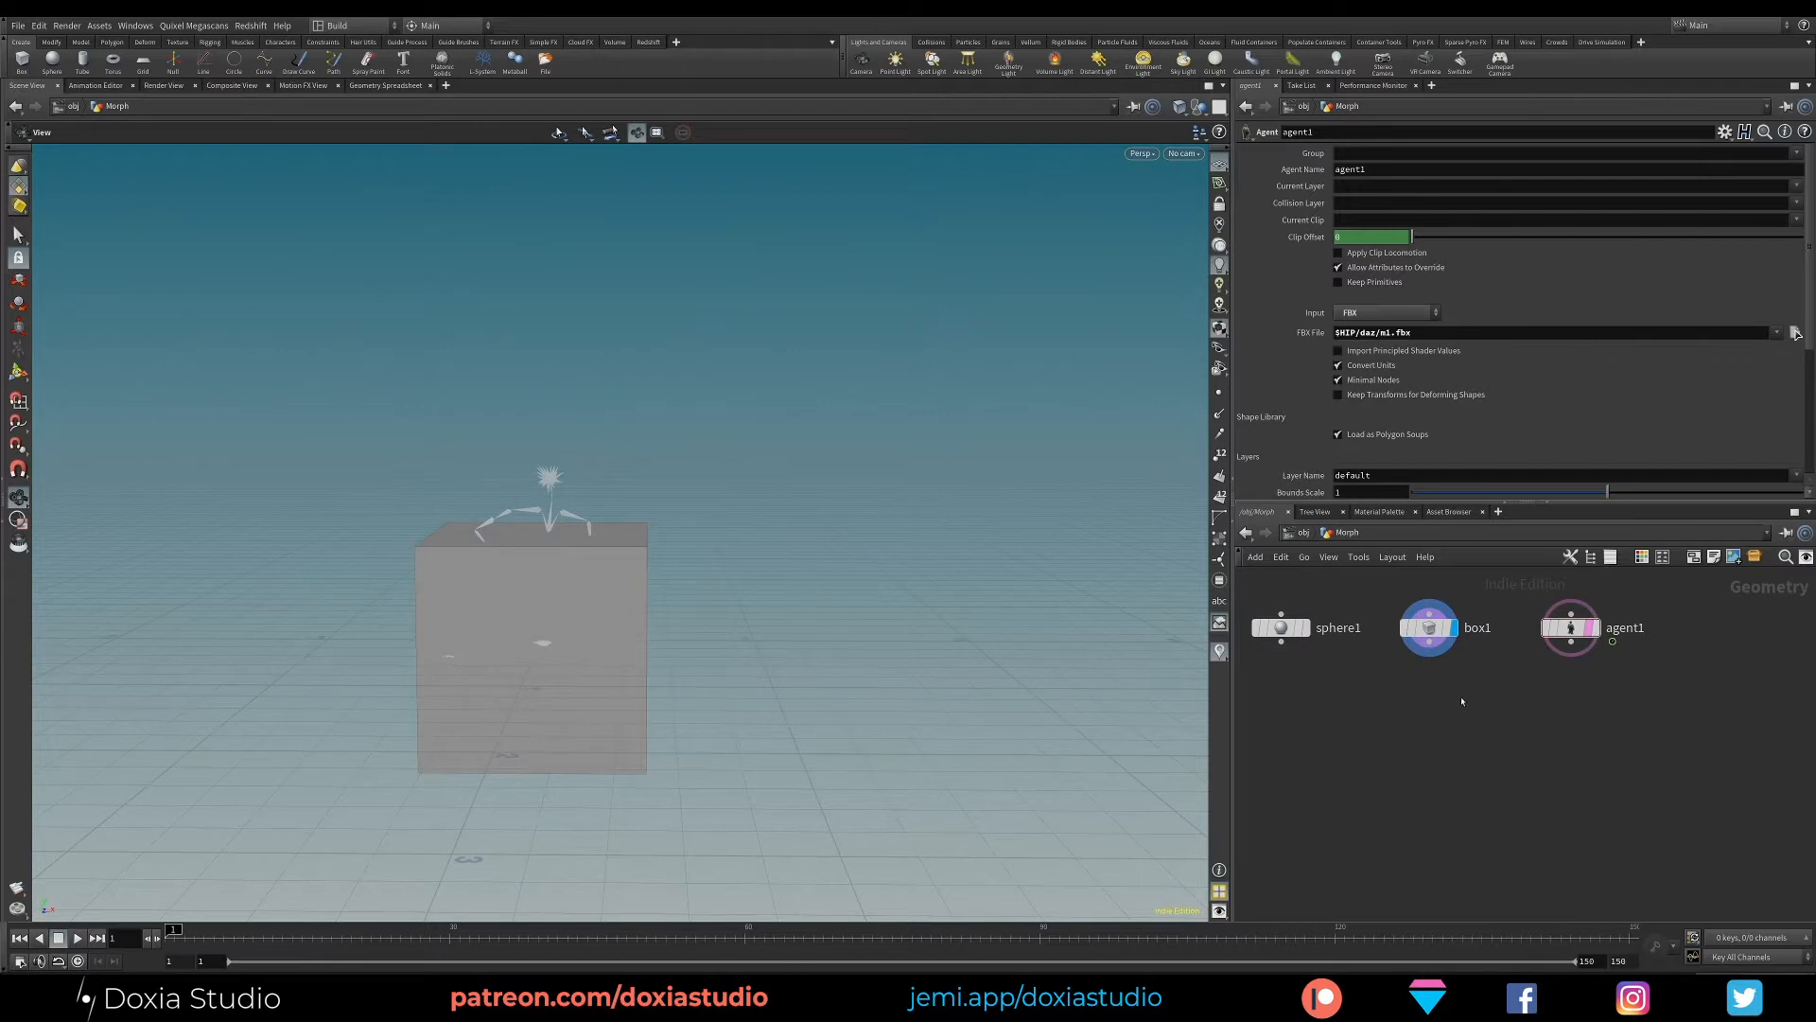
click(1595, 629)
drag(776, 619, 909, 551)
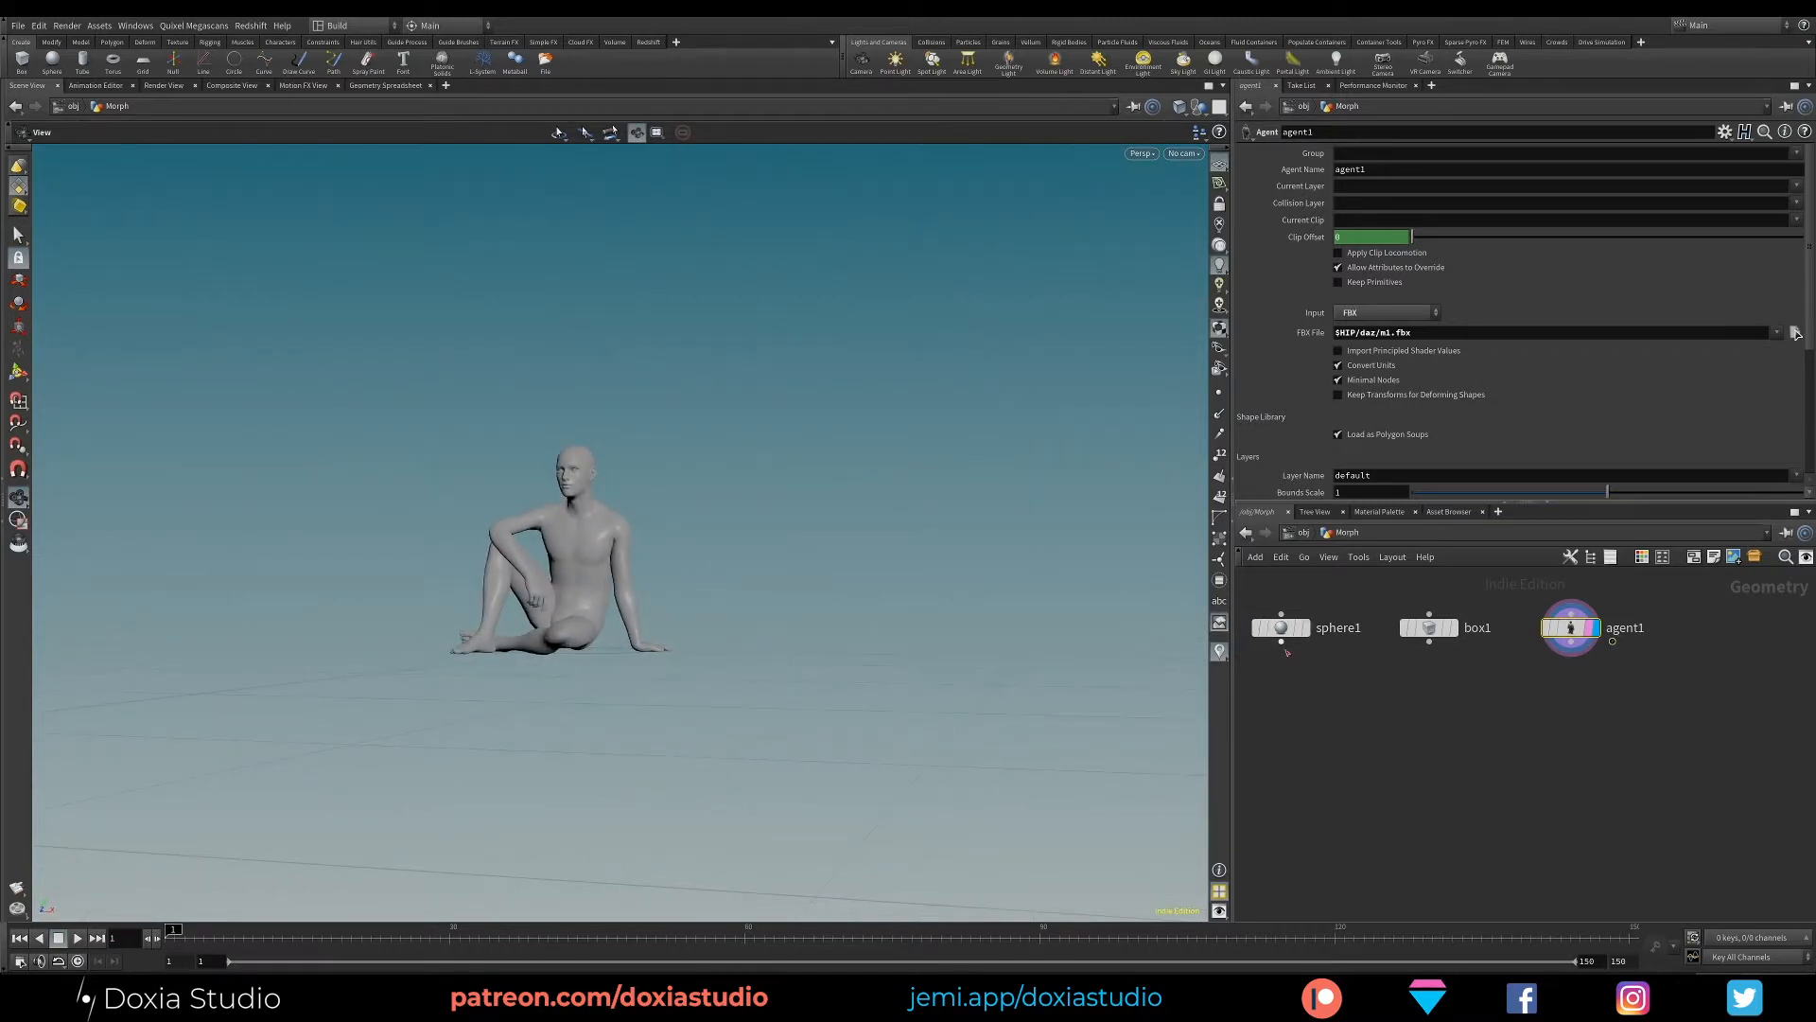
- Connect a Transform node below the sphere and display its output
key(Tab)
text(trans)
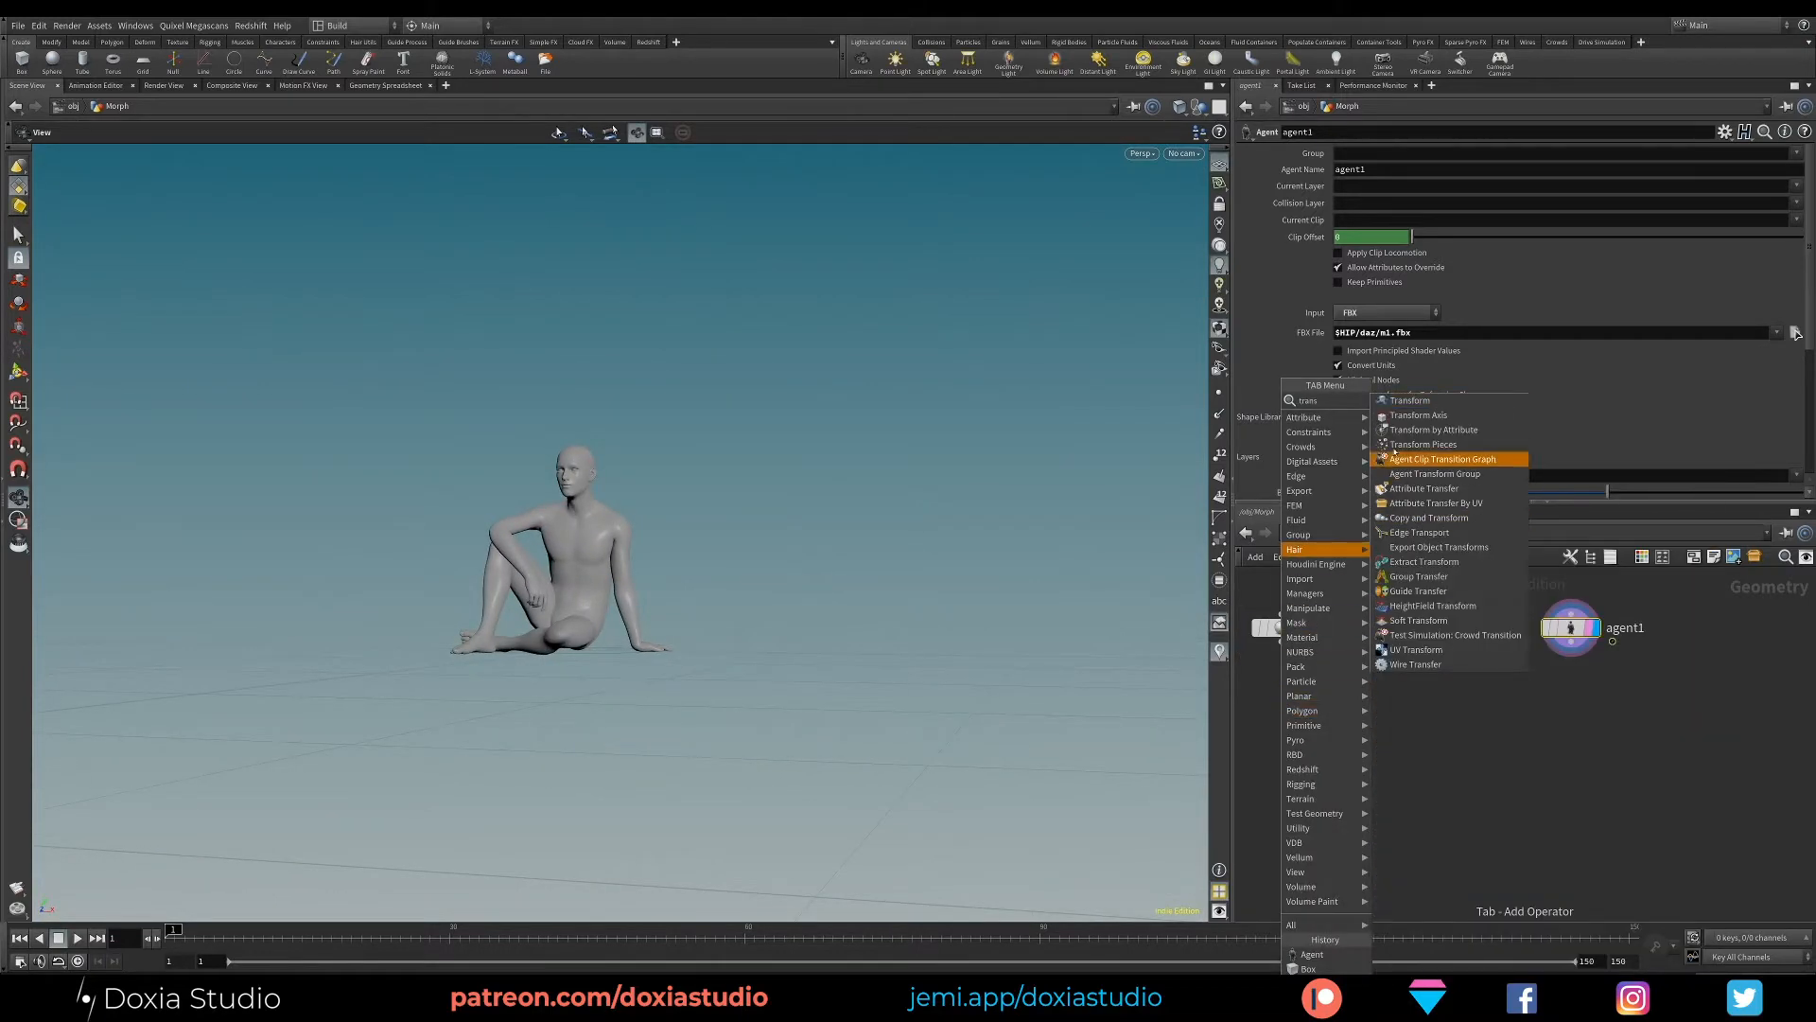
click(1409, 400)
click(1281, 710)
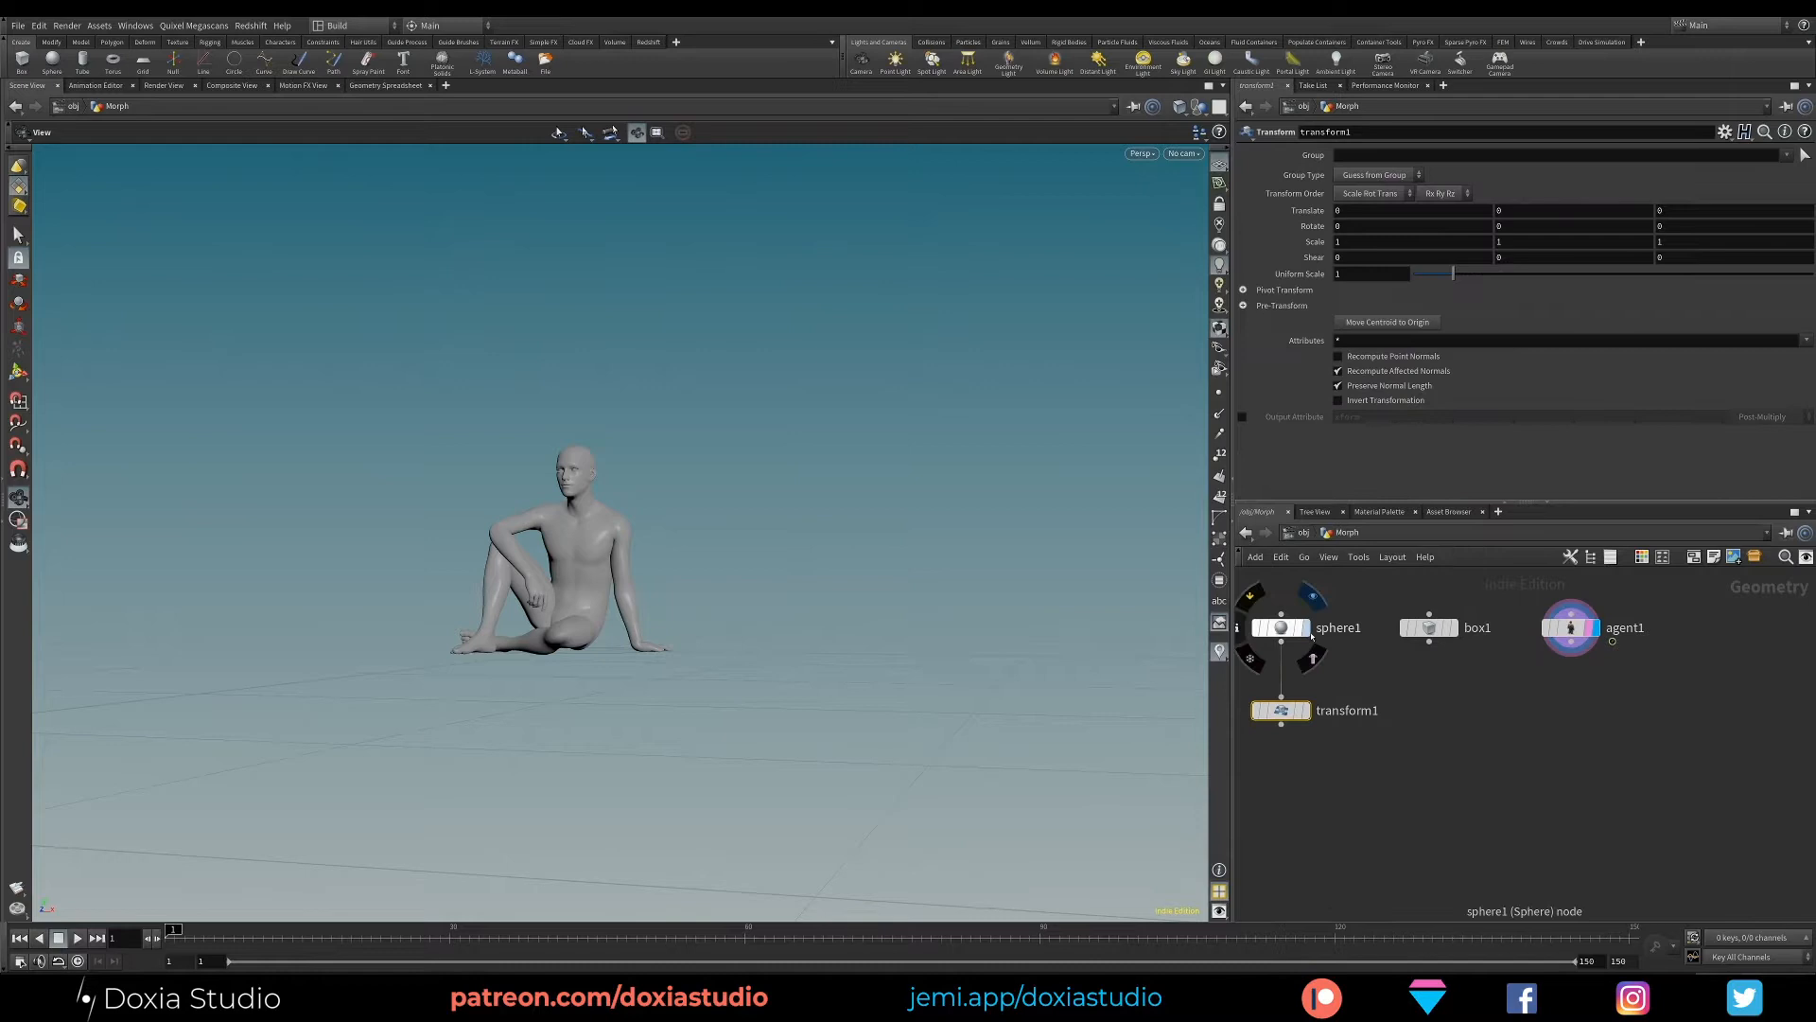
click(1308, 710)
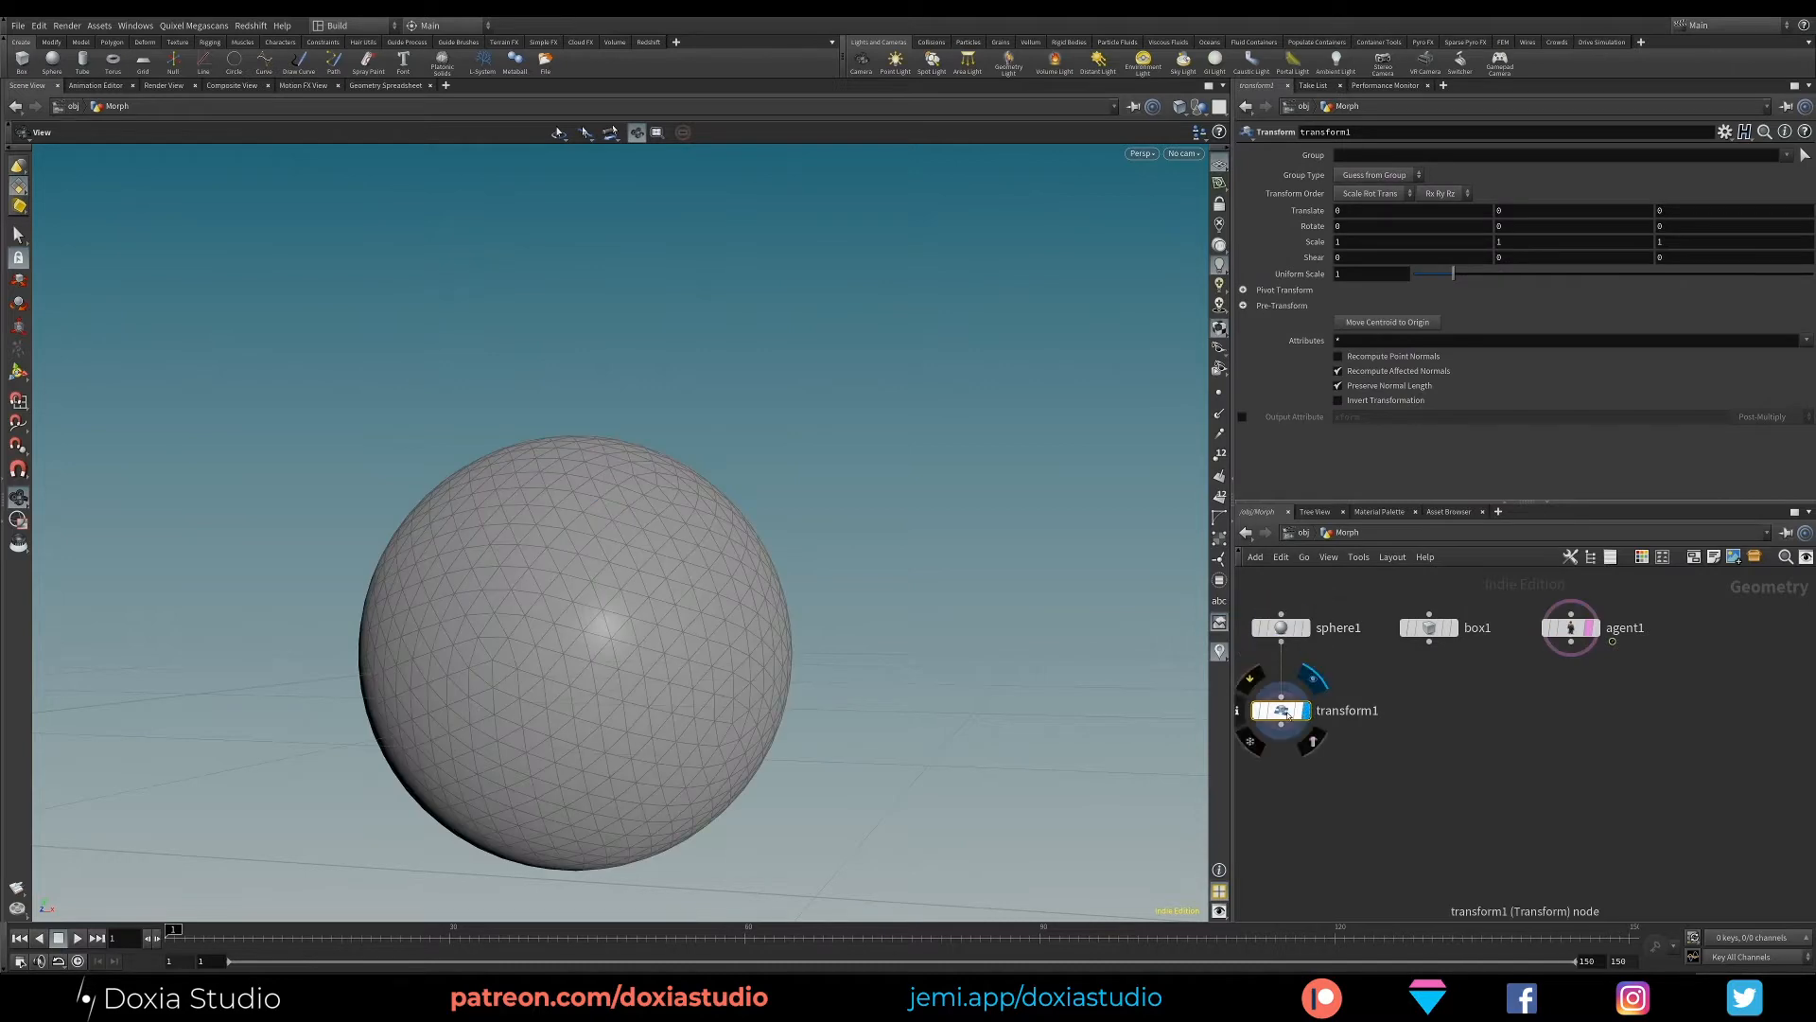
- Link the sphere transform's Y translation to its uniform scale with a pasted relative reference, ch("scale")
right_click(1294, 277)
click(1339, 369)
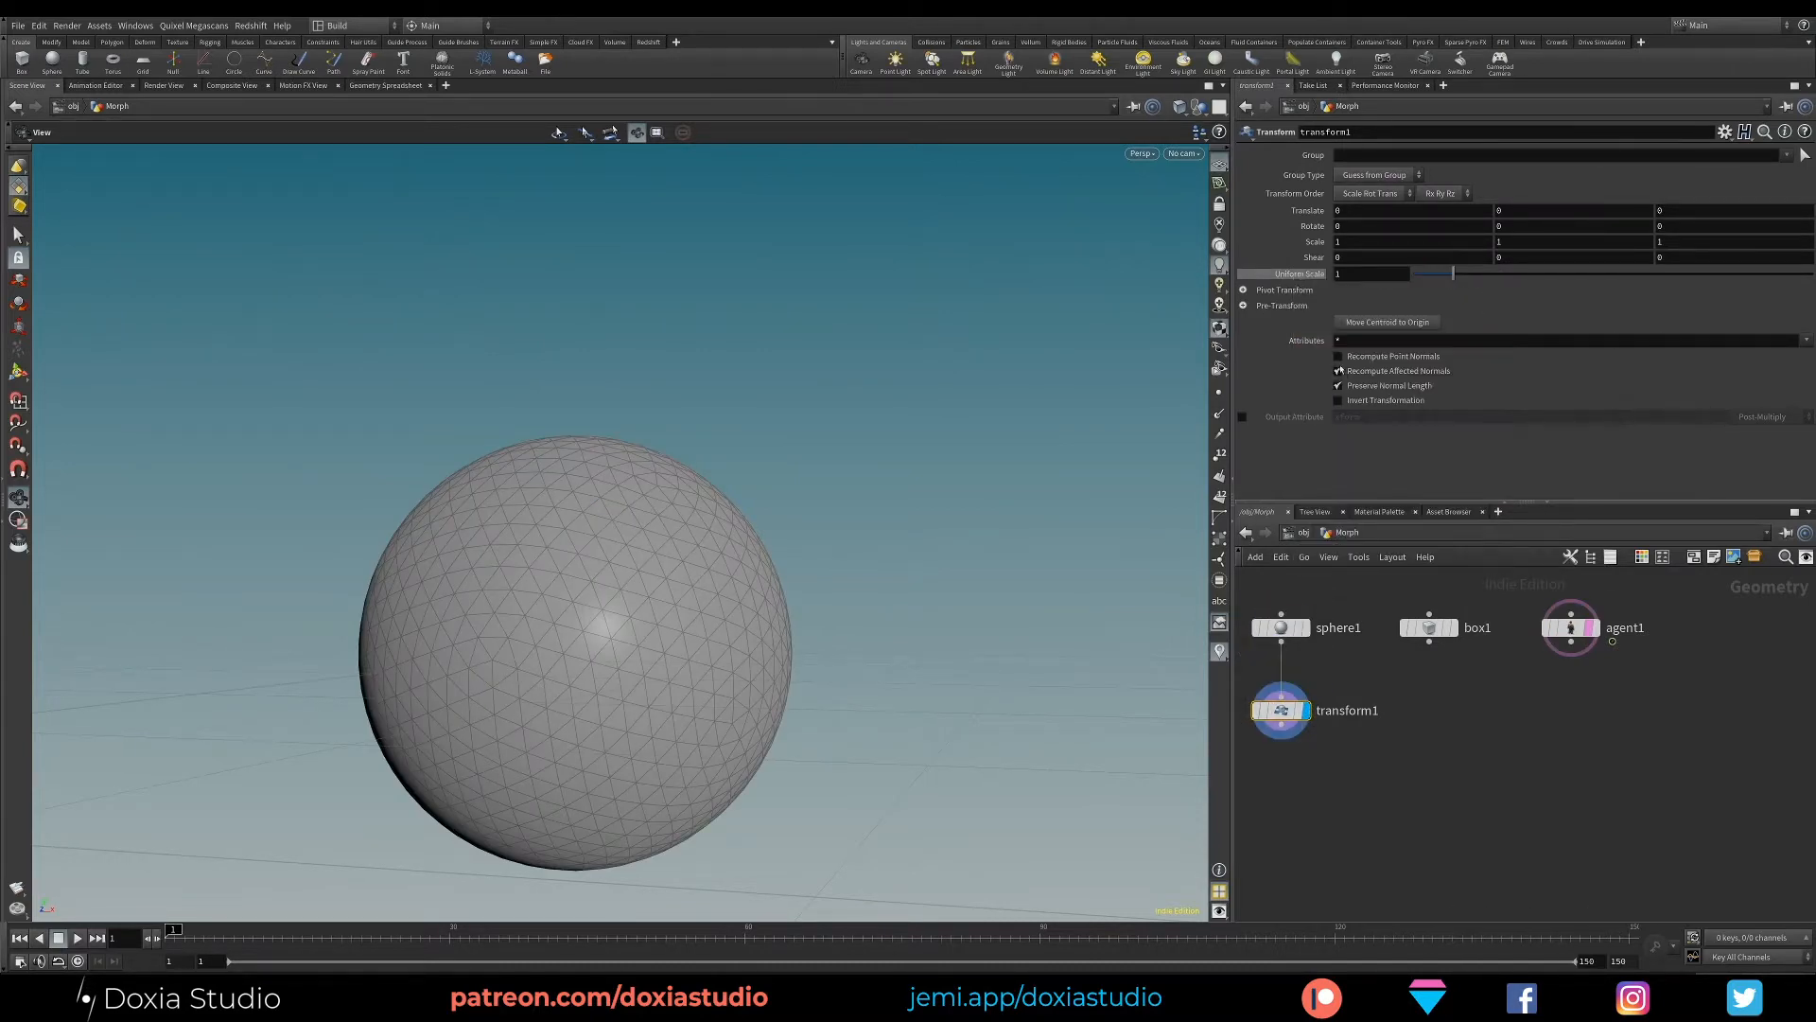
right_click(1512, 210)
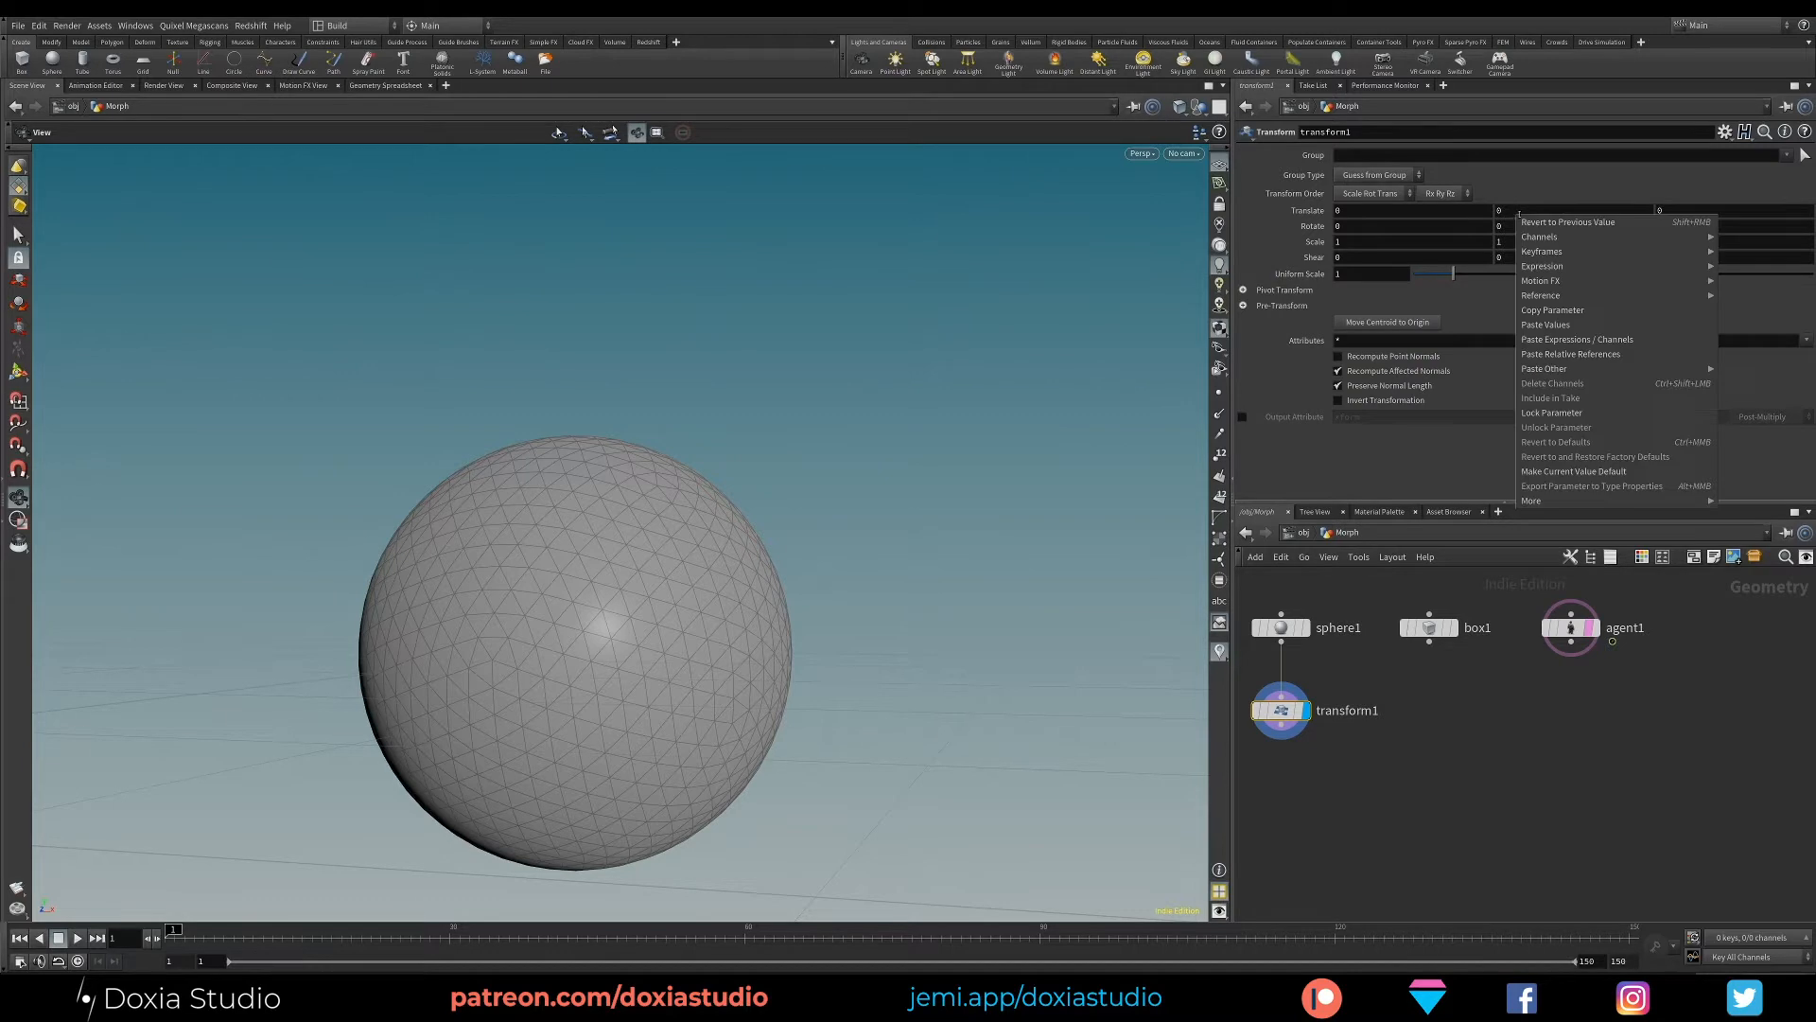
click(1616, 346)
drag(608, 596, 657, 637)
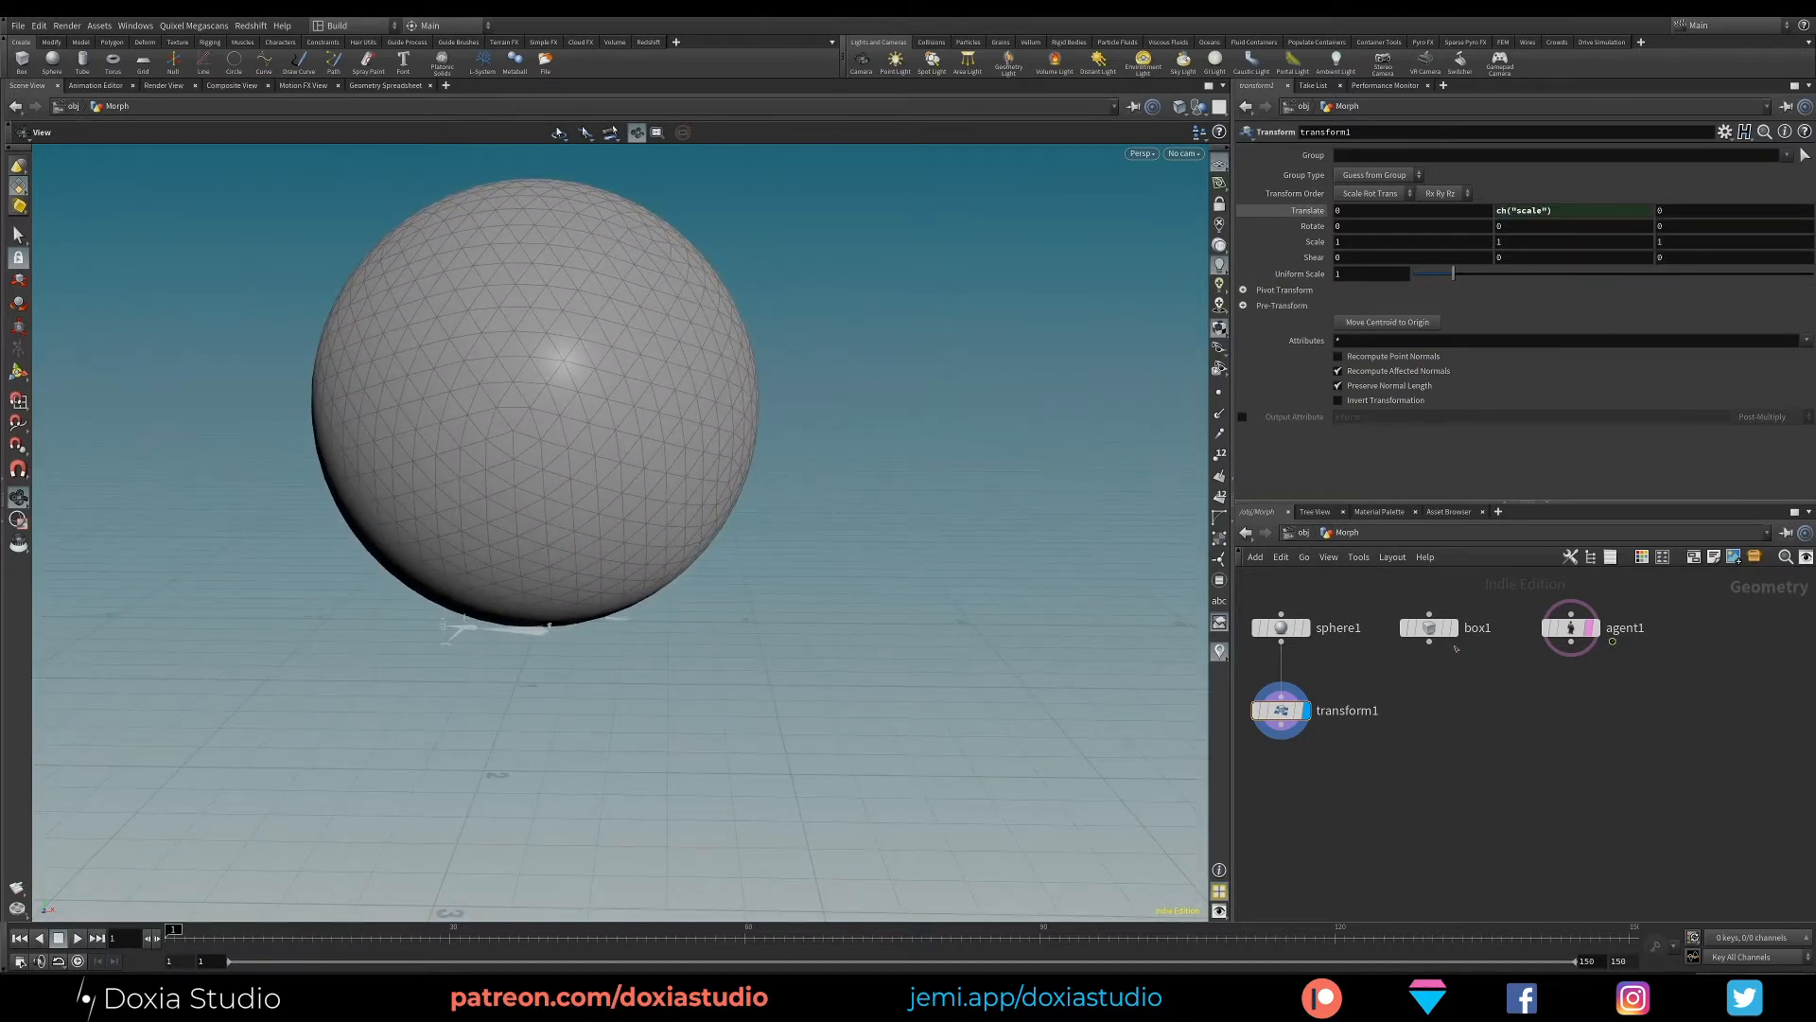
- Connect a Transform node below the box and display its output
key(Tab)
text(tran)
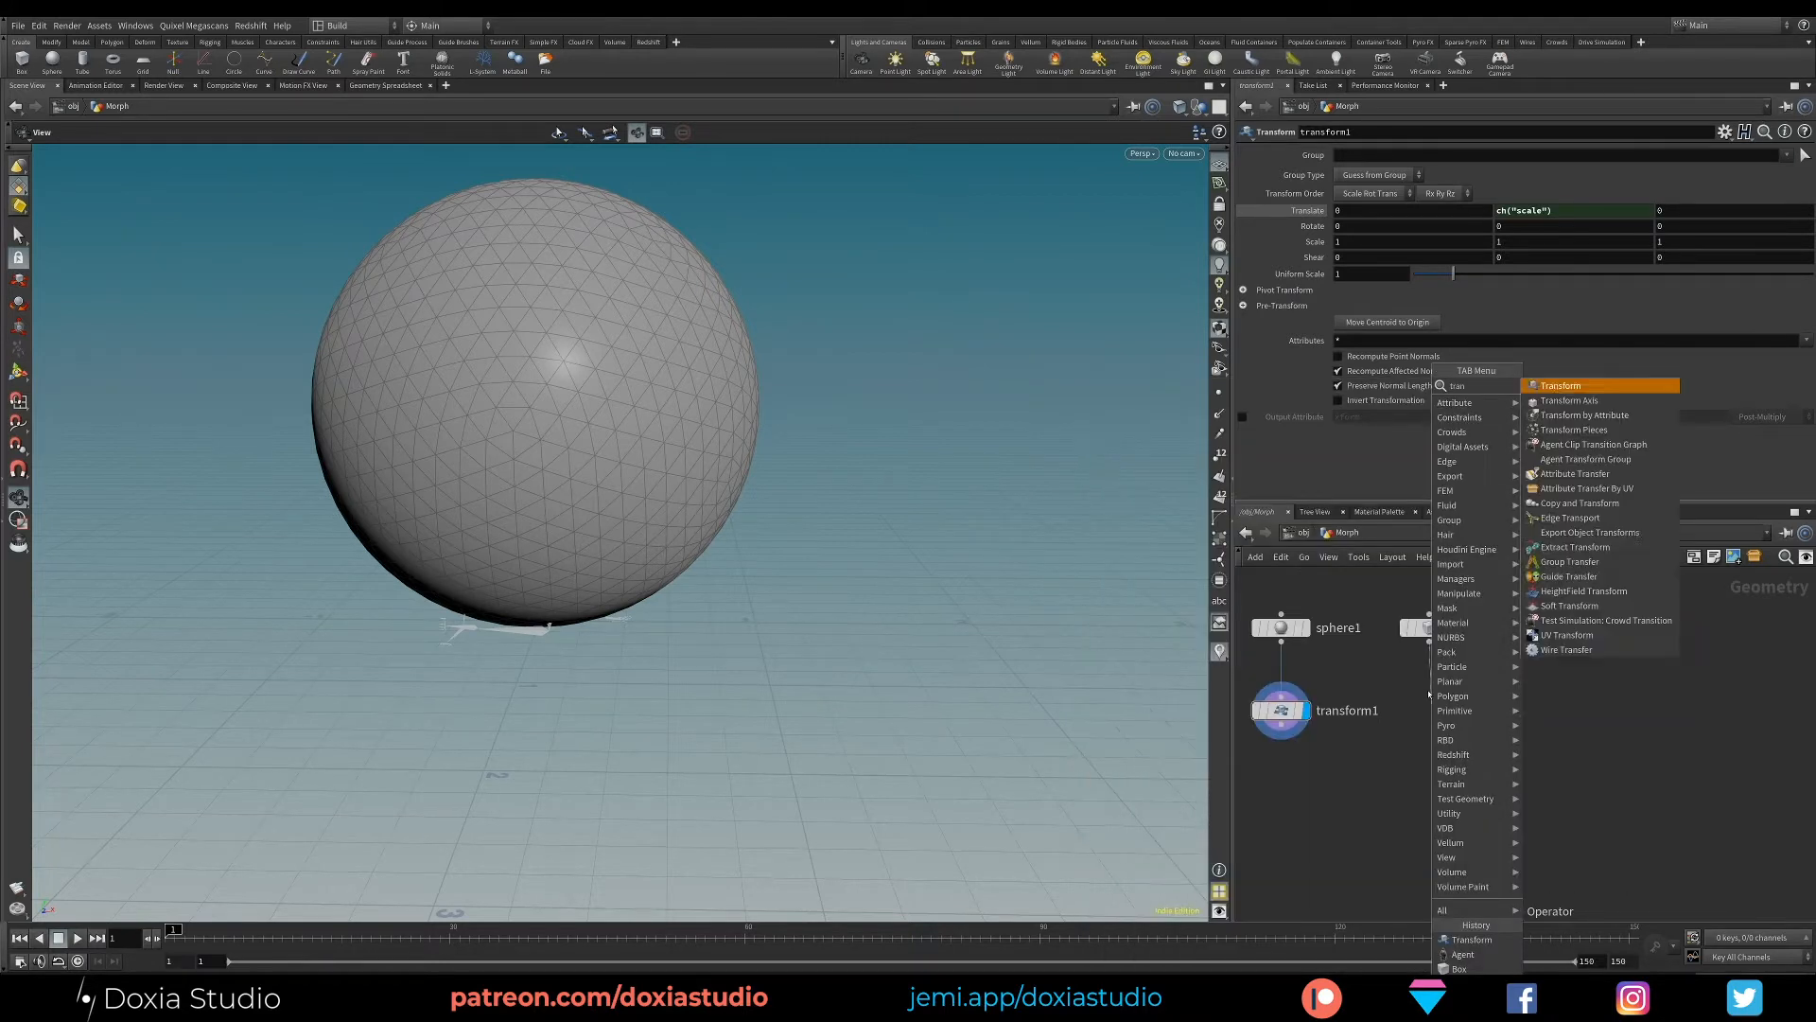
key(Return)
click(1429, 710)
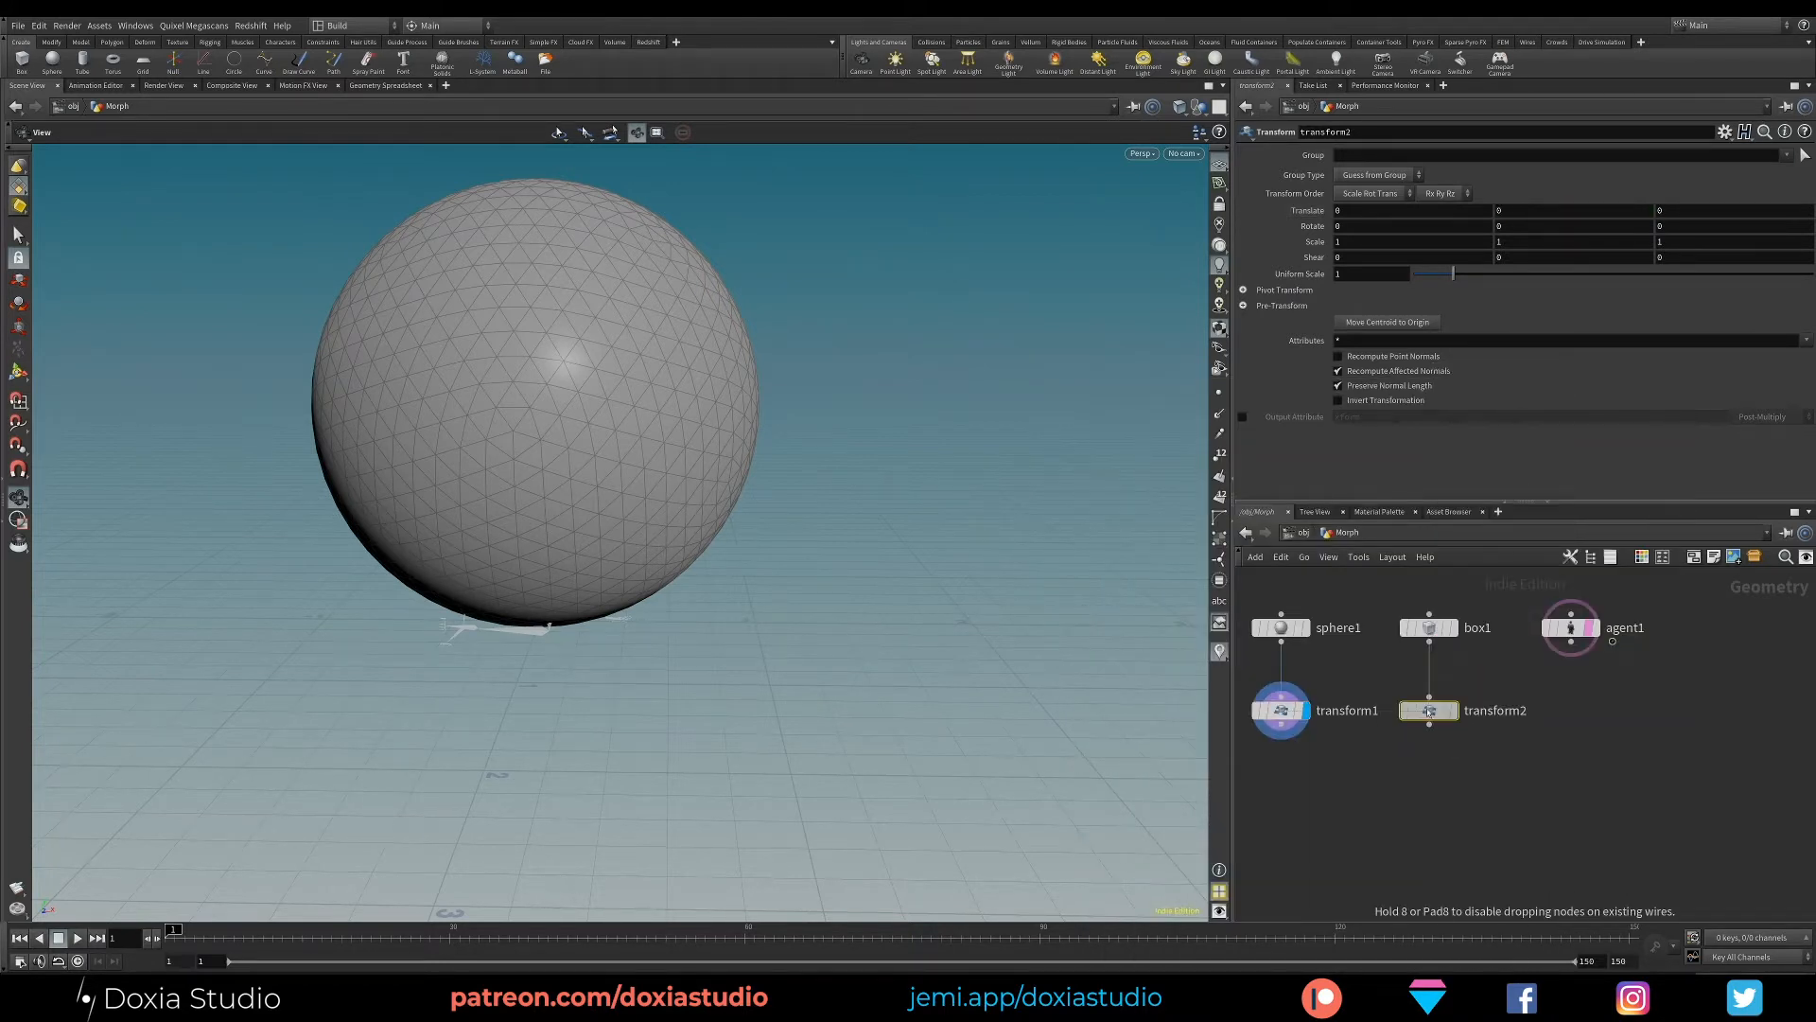
key(r)
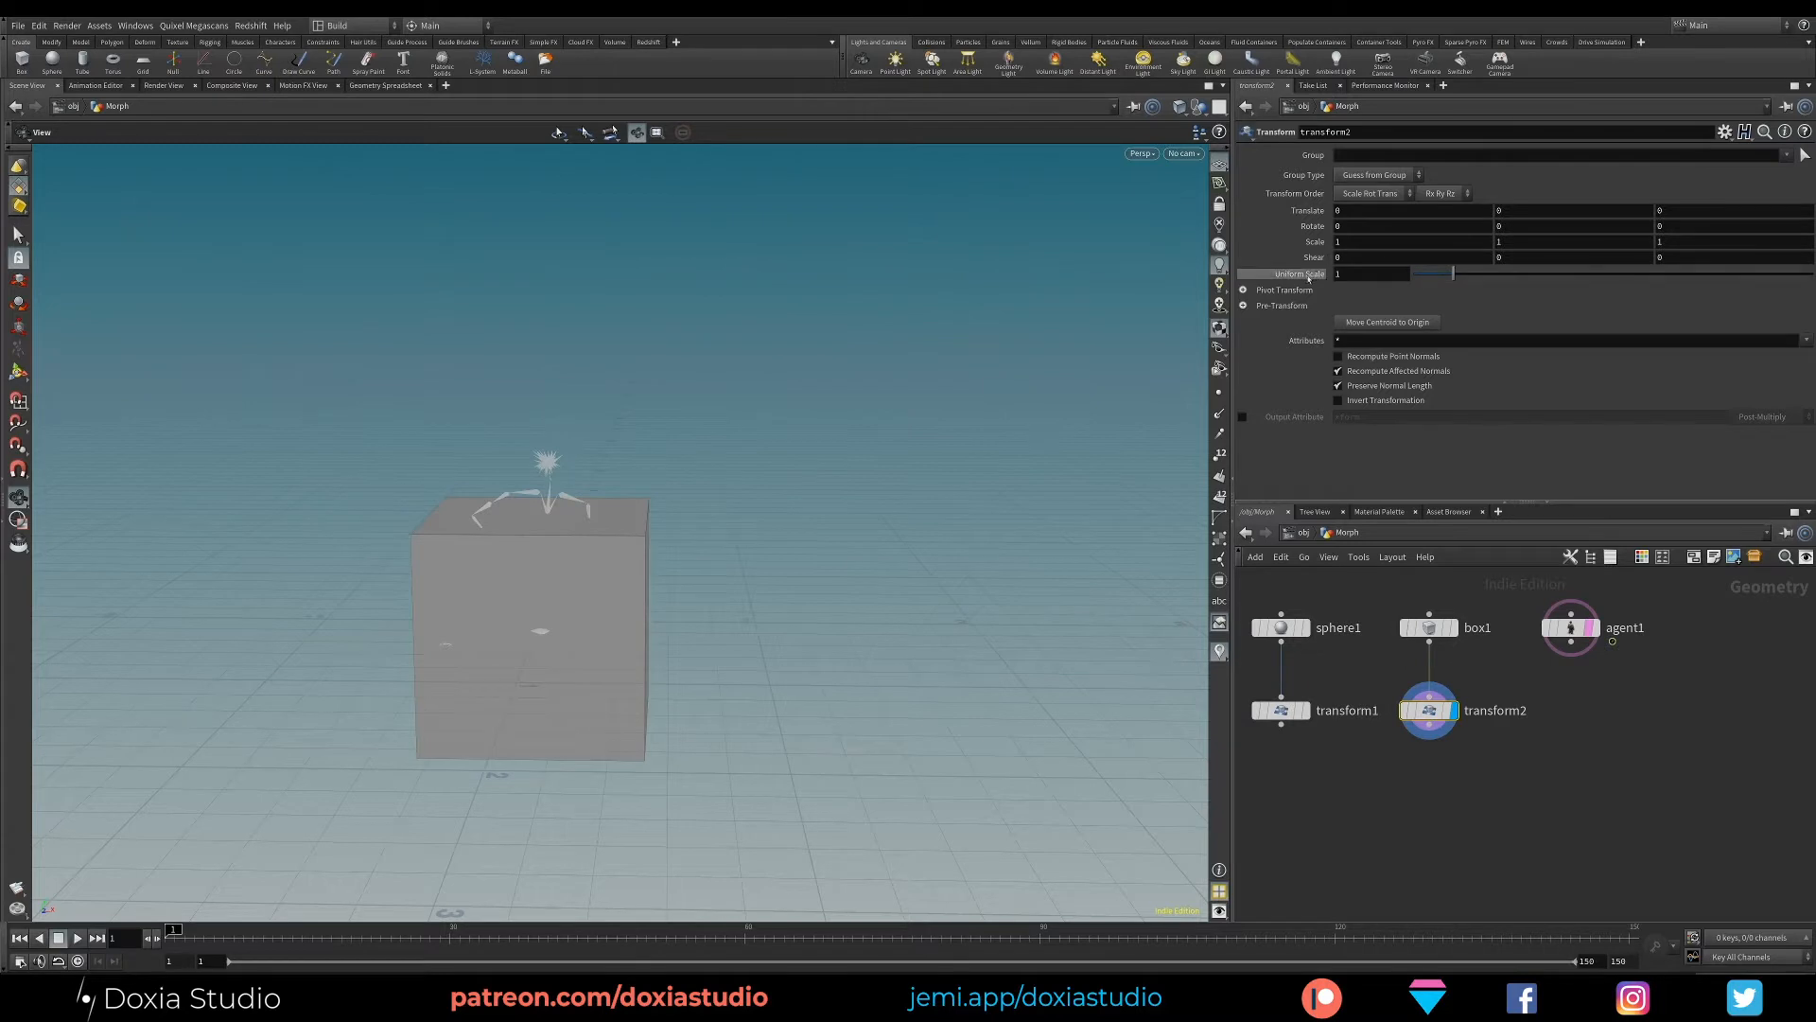
- Drive the box transform's Y translation by half its uniform scale with the expression ch("scale")/2
right_click(1534, 210)
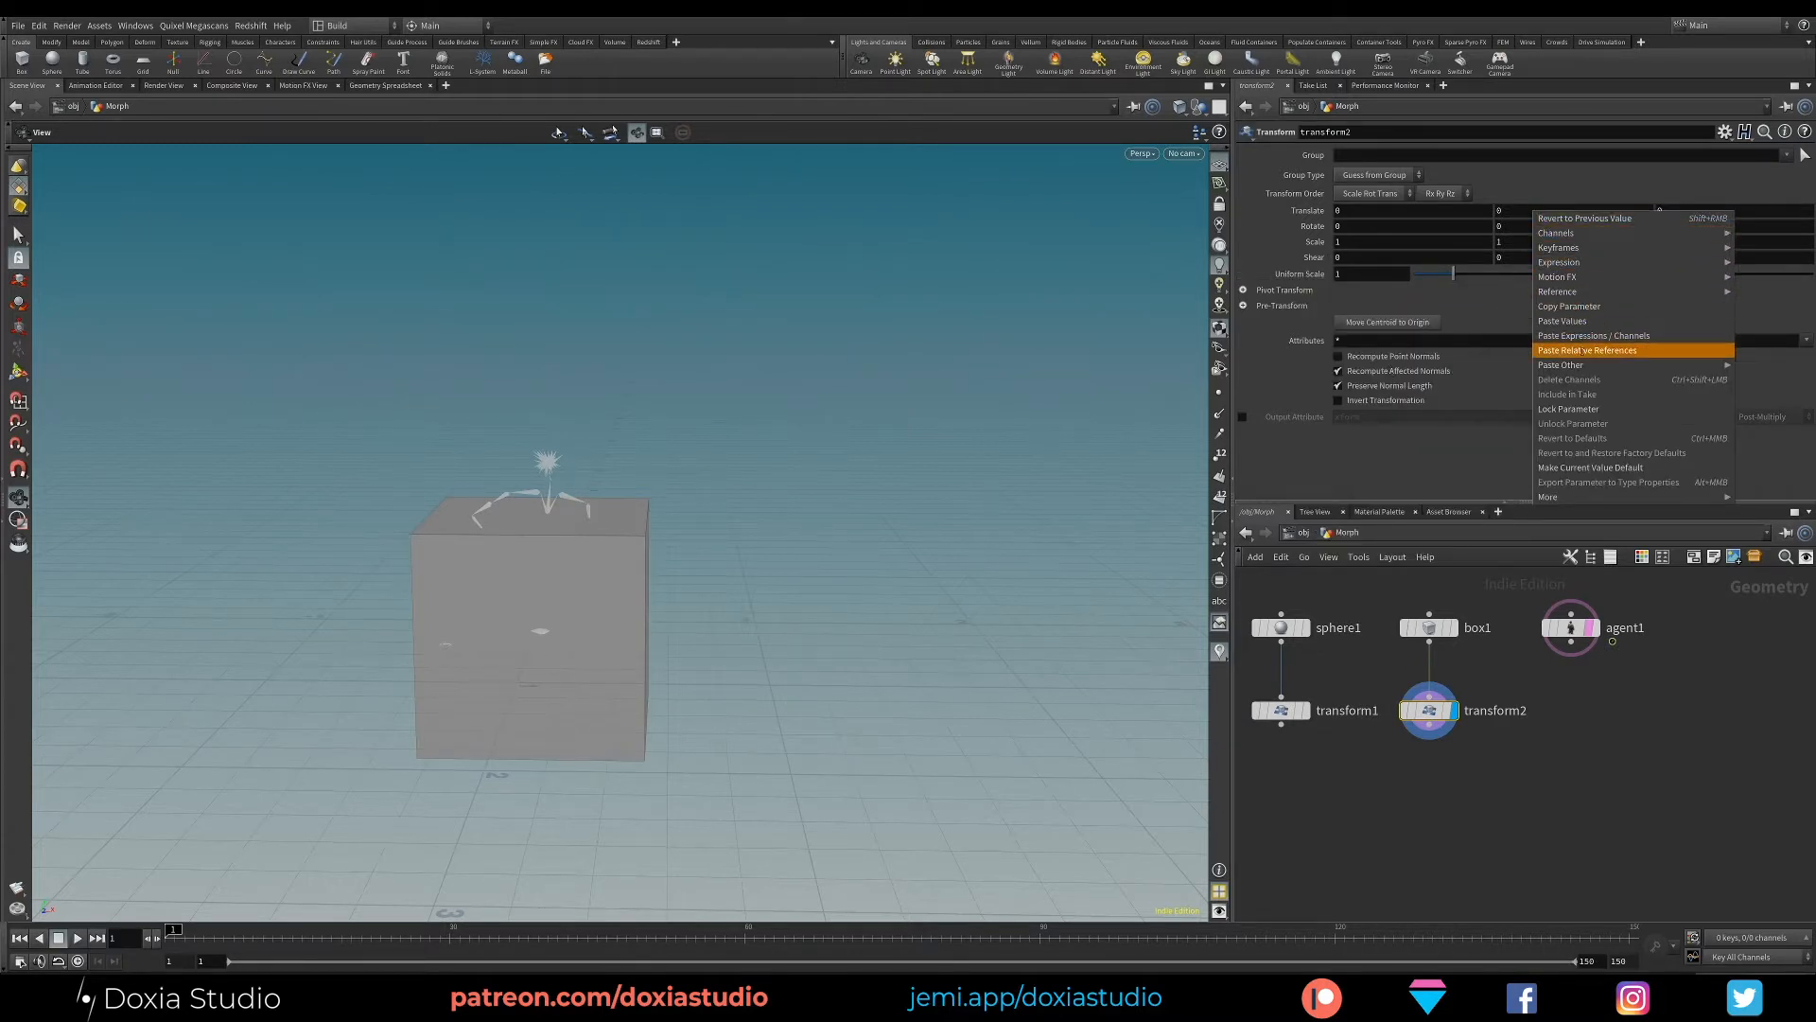
click(1585, 350)
click(1572, 210)
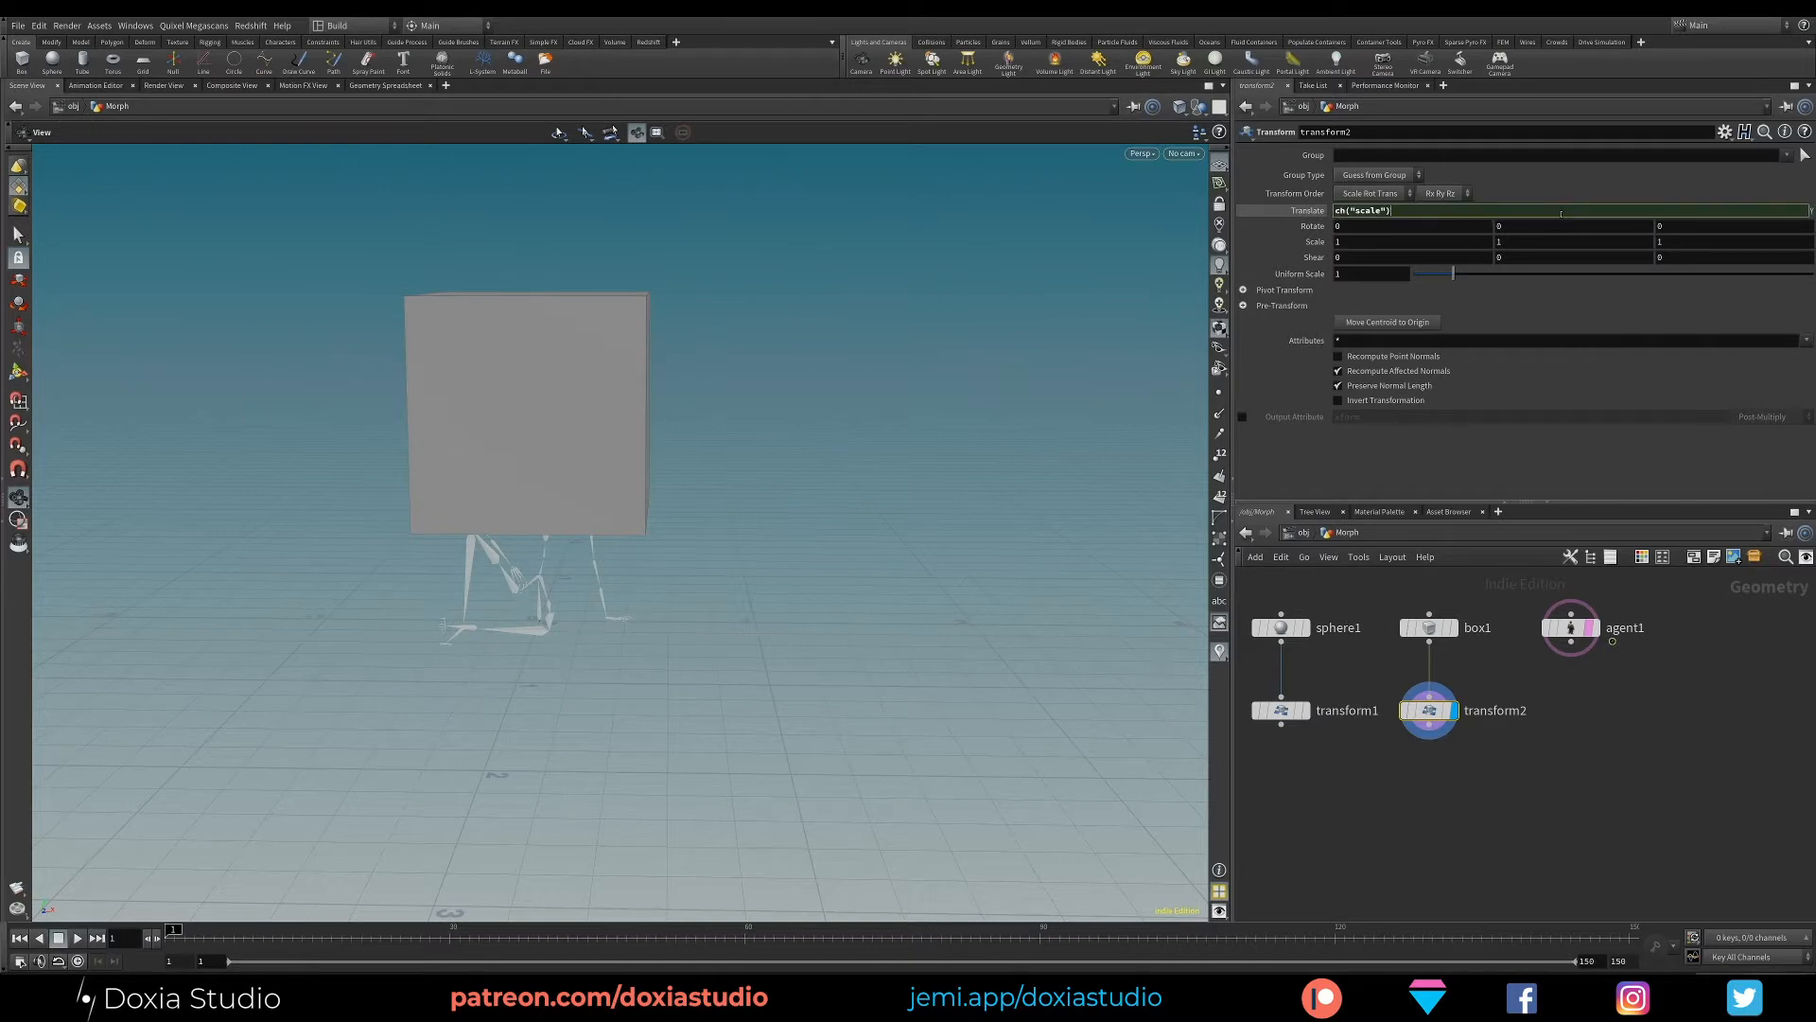
key(Return)
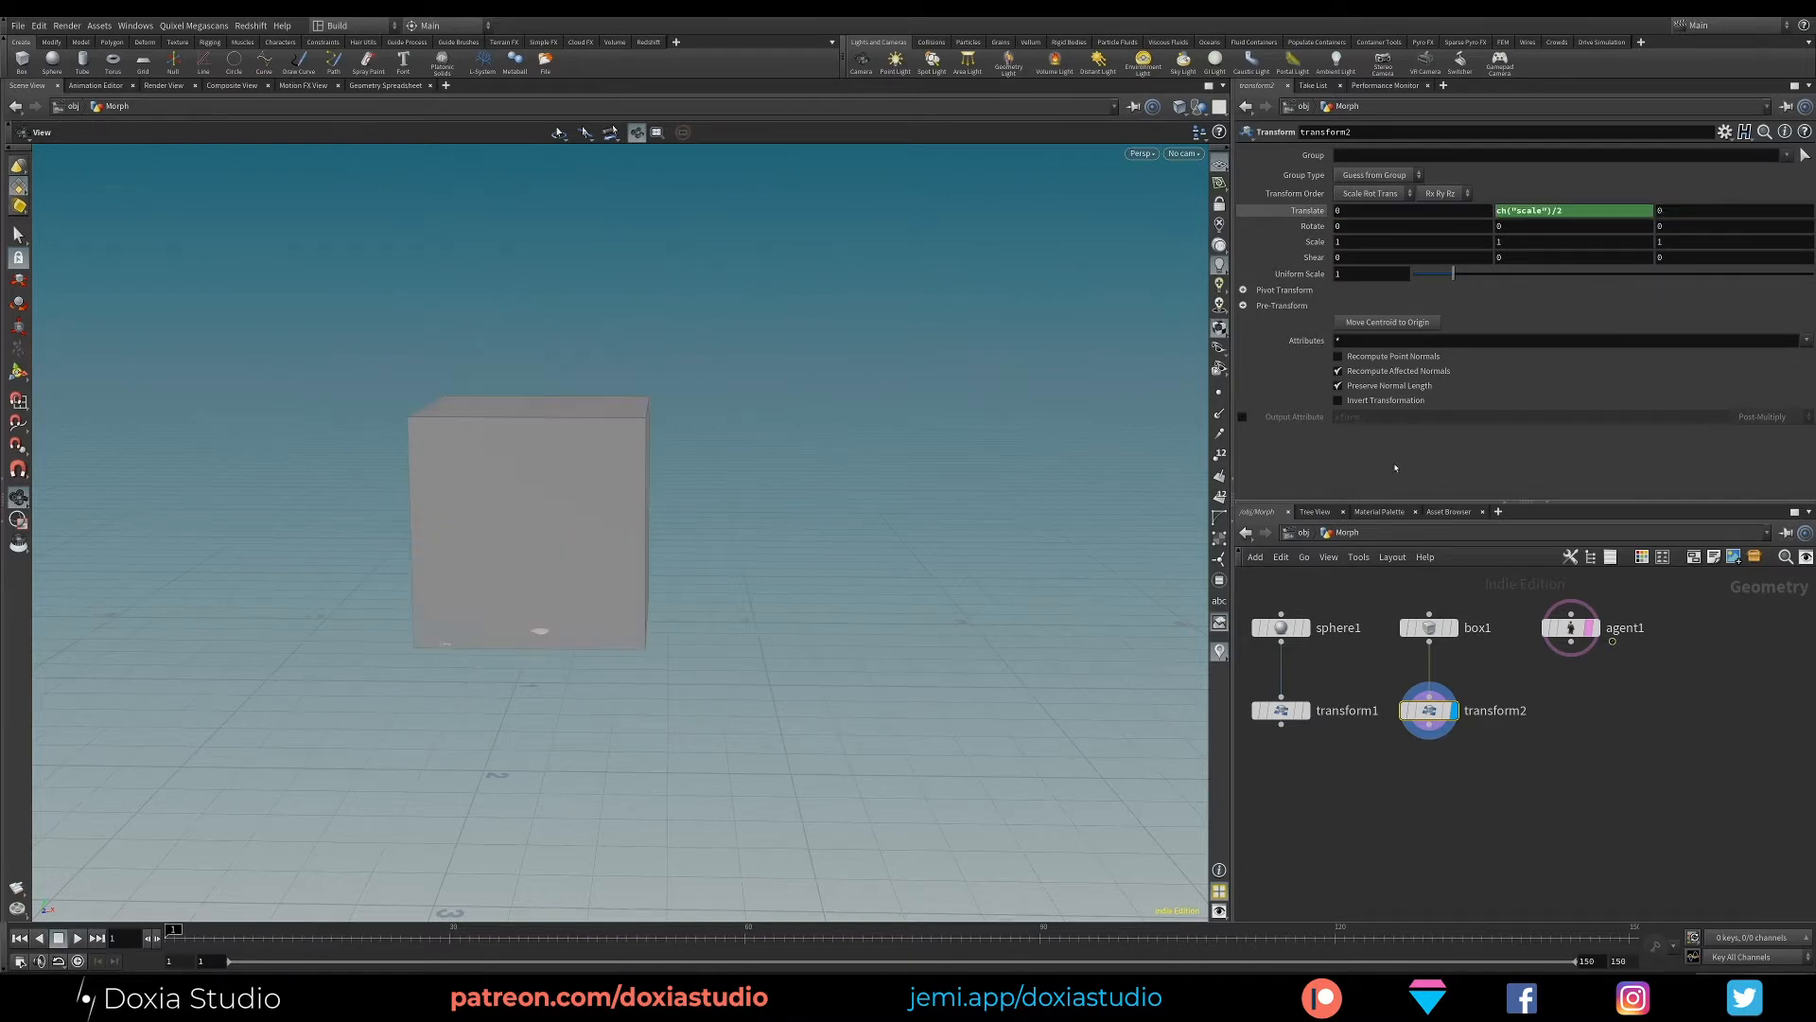
mouse_move(669, 616)
mouse_down()
mouse_move(527, 520)
mouse_move(671, 616)
mouse_up()
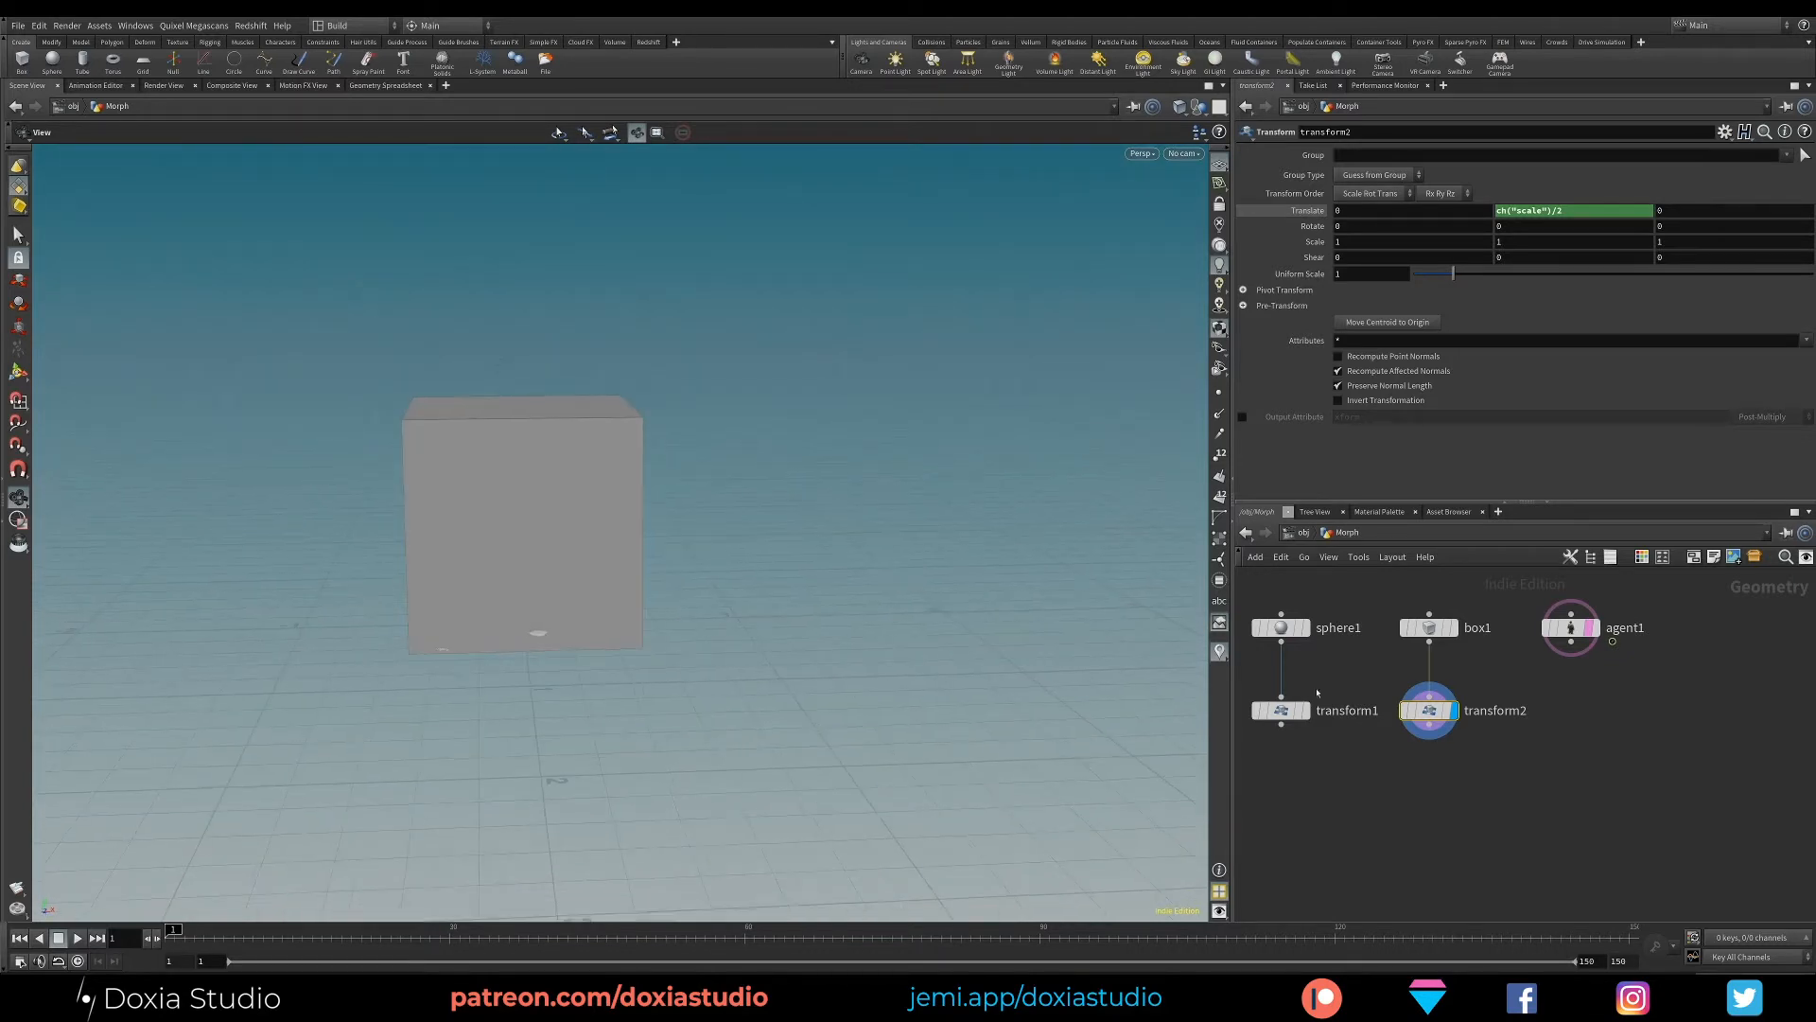
- Display the agent and overlay the transformed box and sphere as templates in turn to compare their sizes
click(1576, 640)
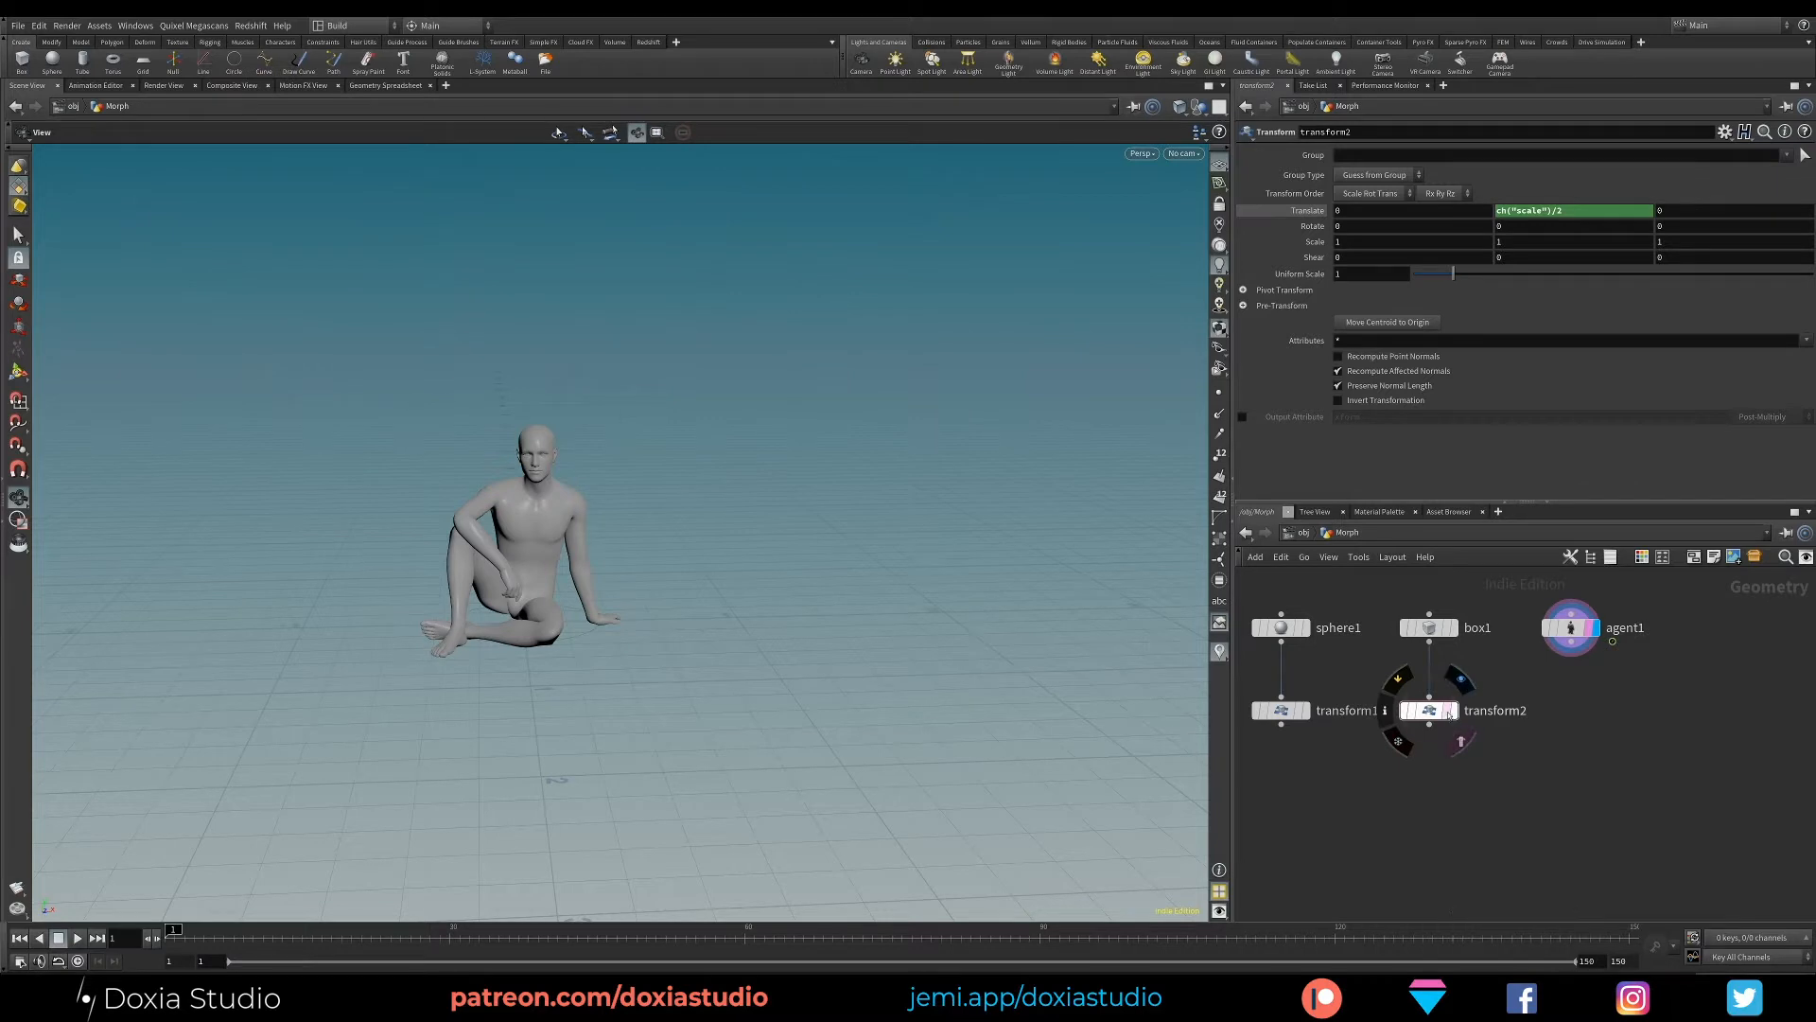
click(1461, 741)
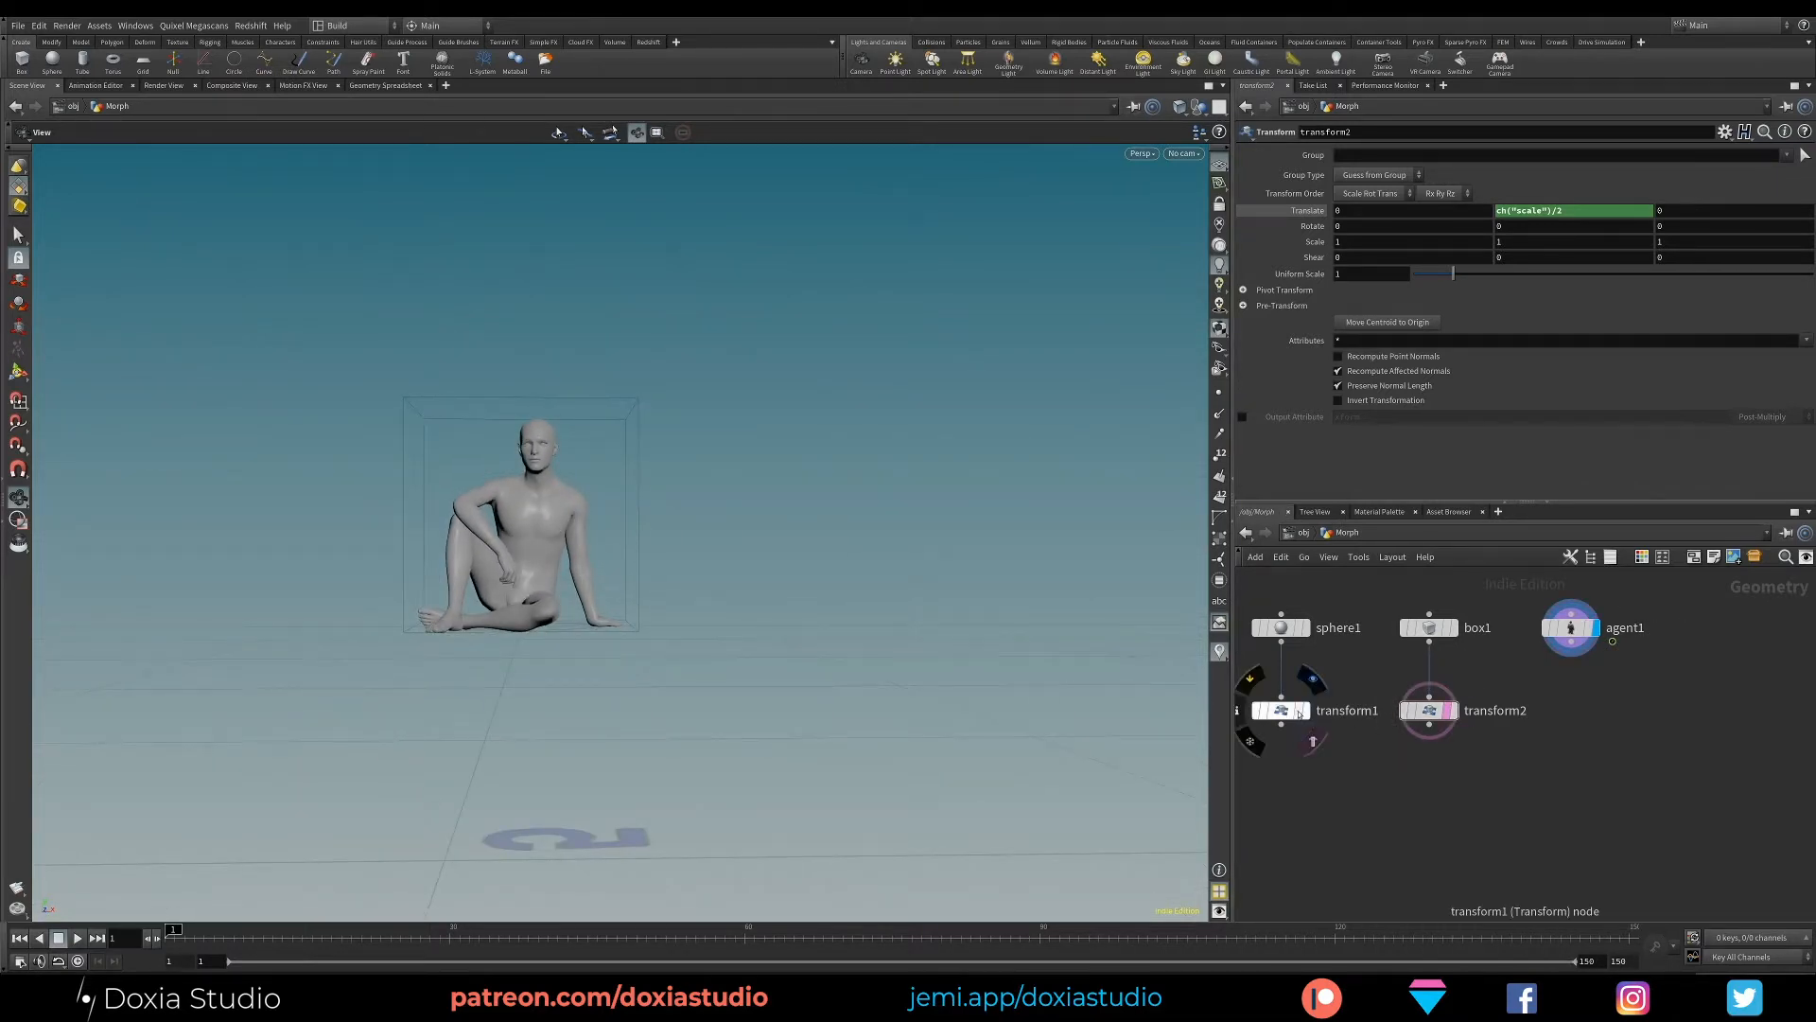
click(1313, 741)
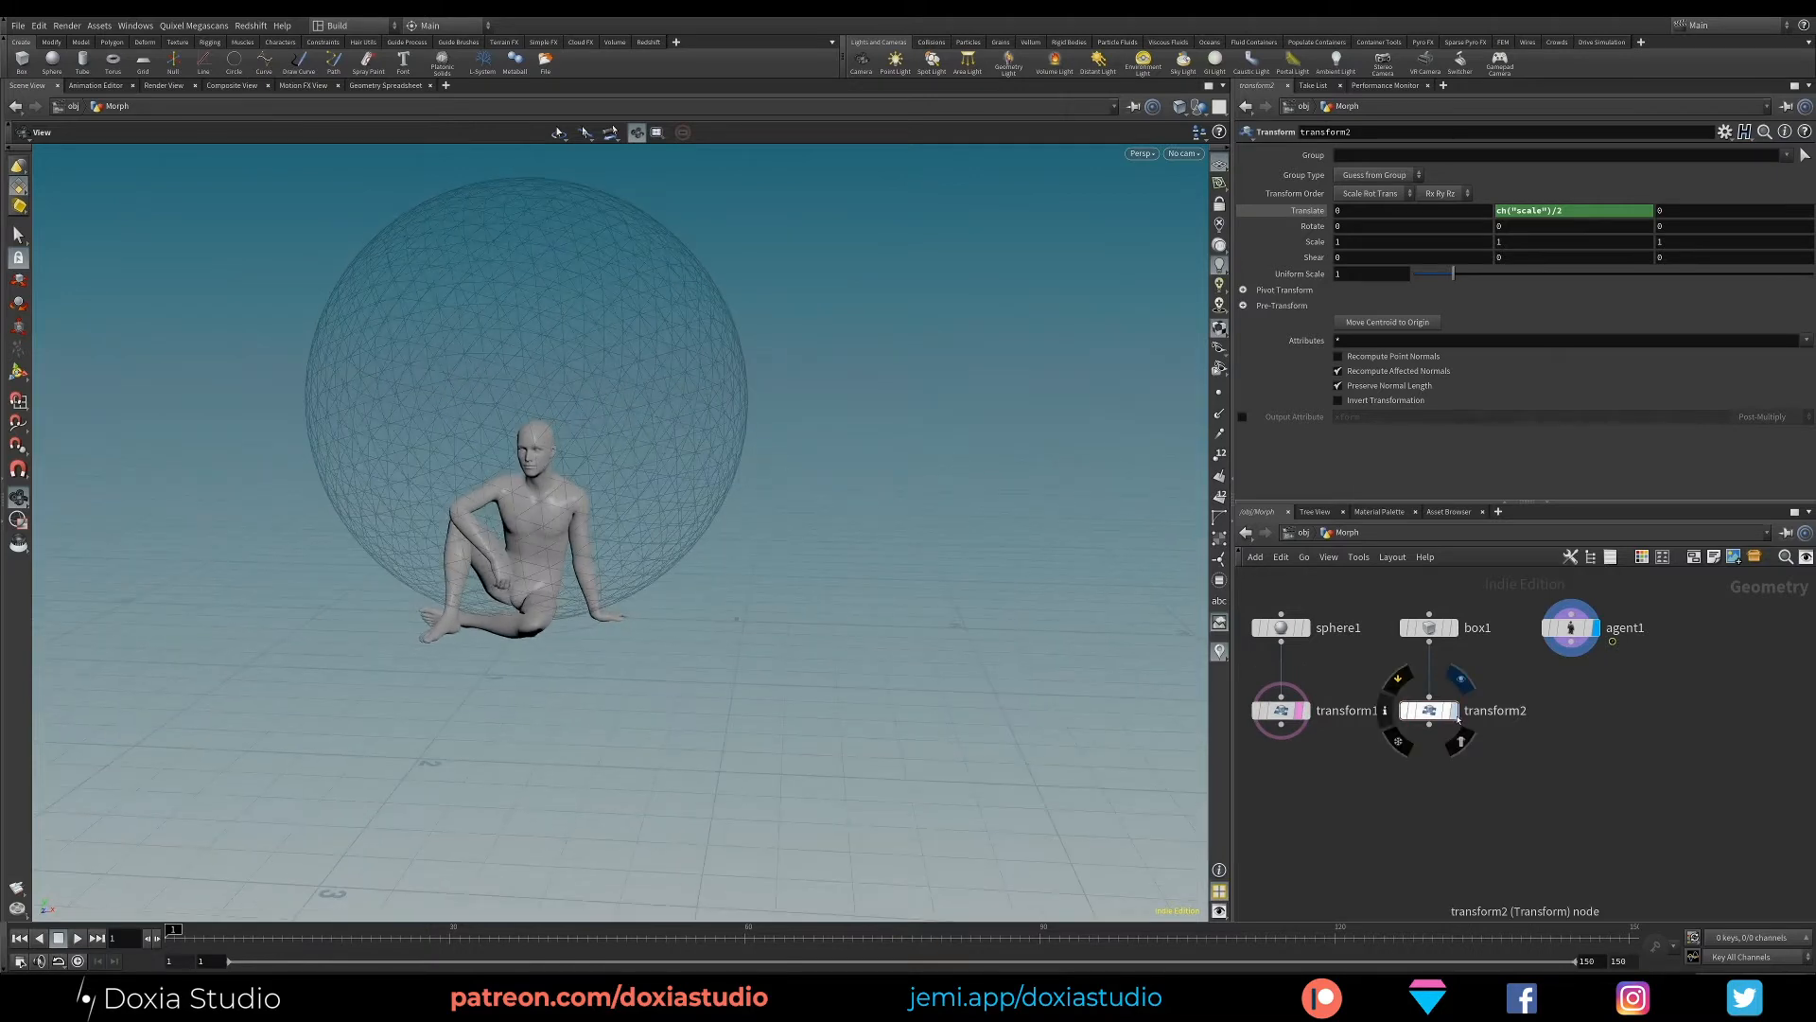
click(1461, 741)
drag(475, 504, 560, 544)
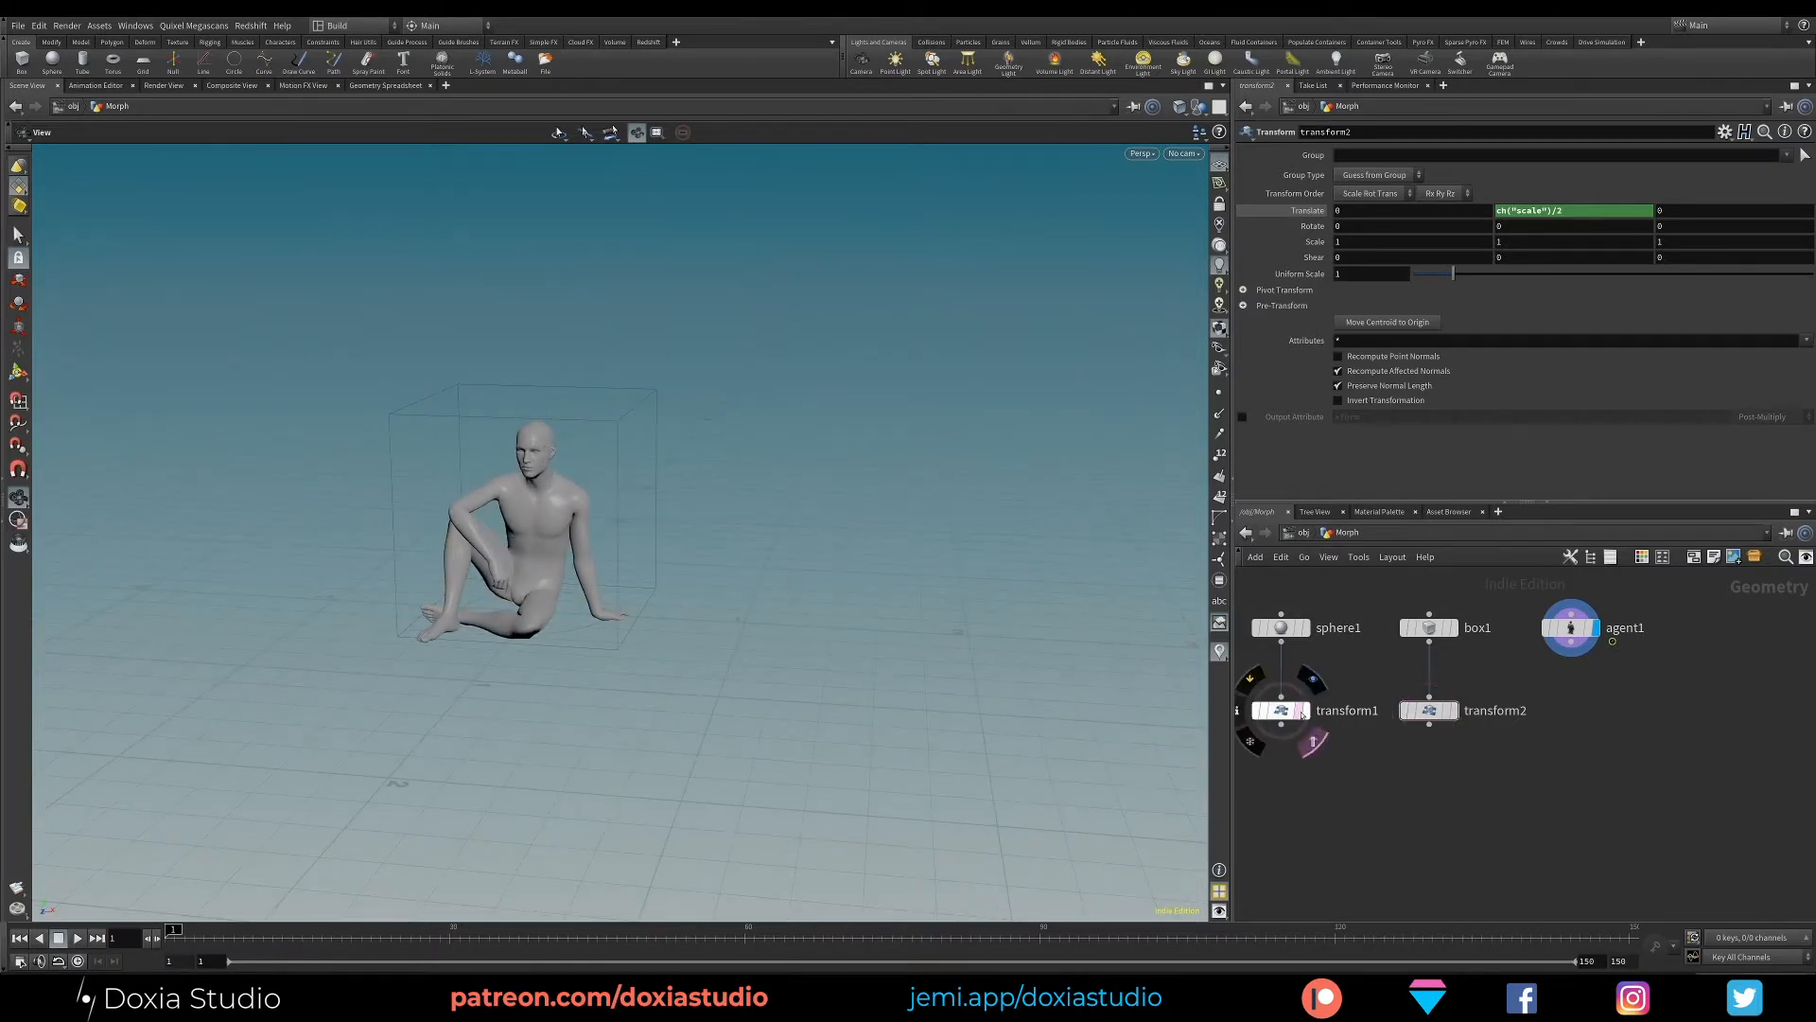
- Overlay the transformed sphere as a template on the agent and set its uniform scale to 0.5
click(1302, 711)
click(1279, 713)
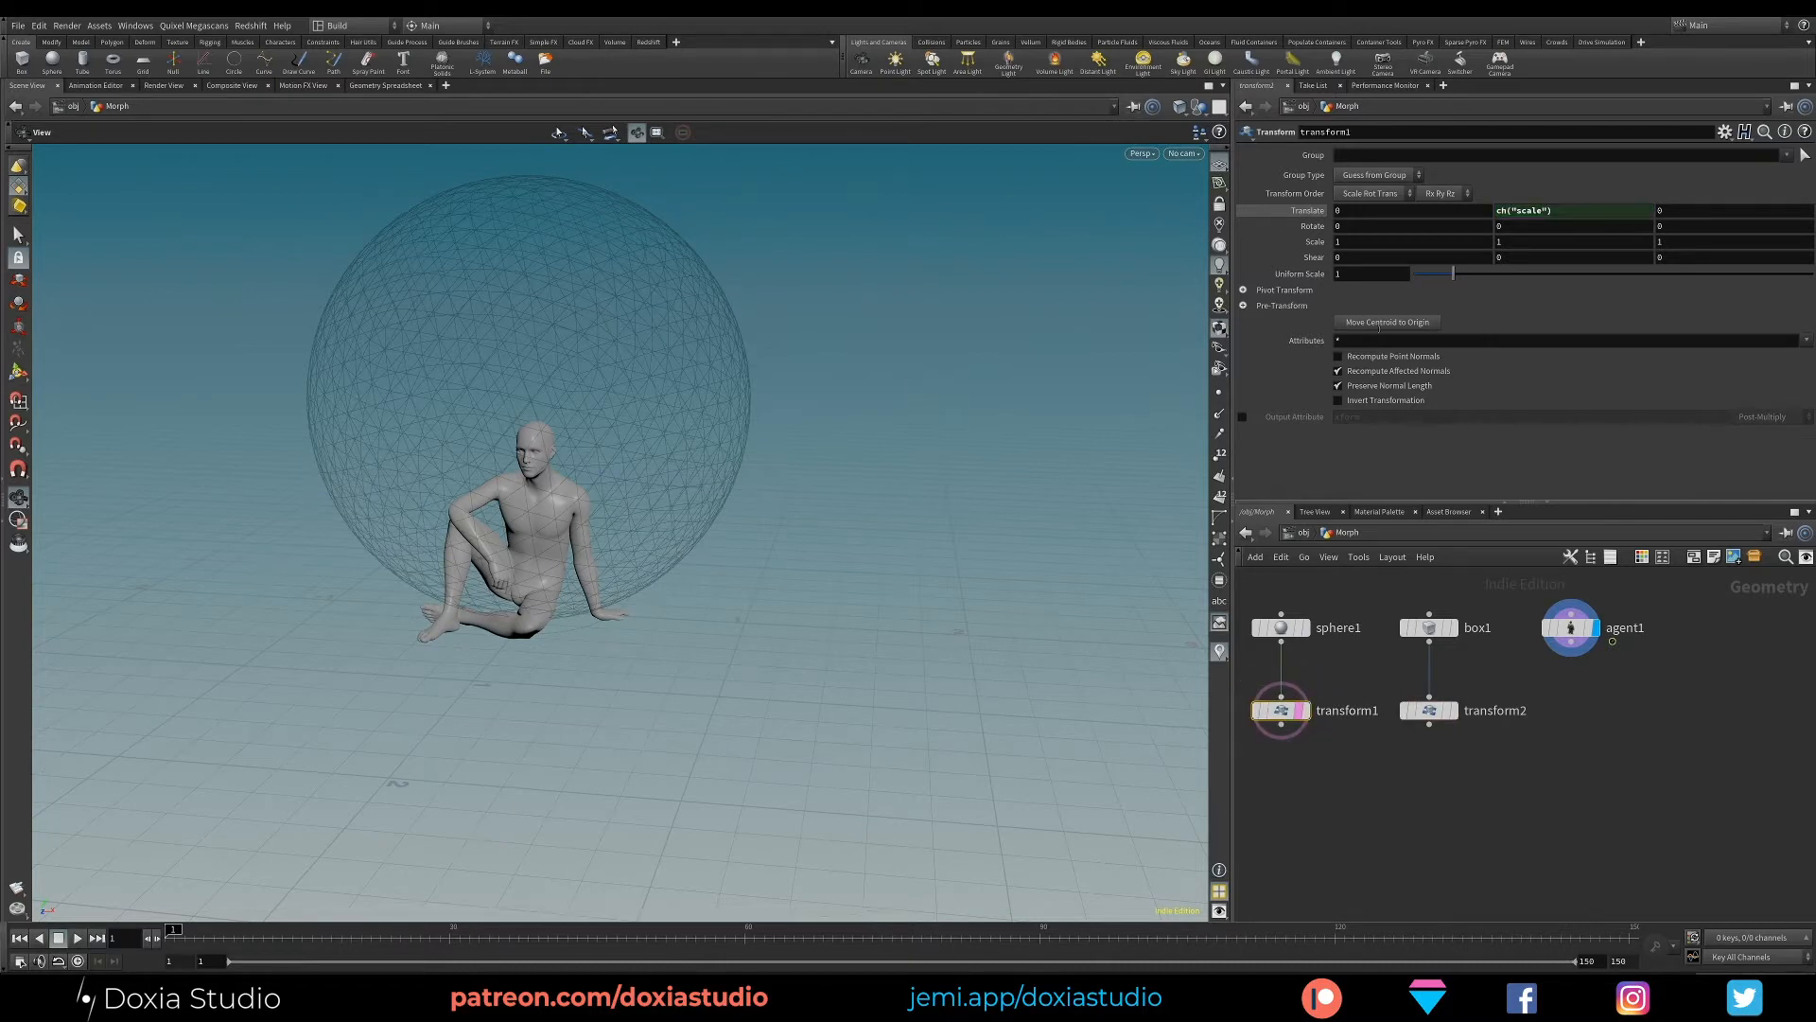
drag(1457, 274, 1435, 273)
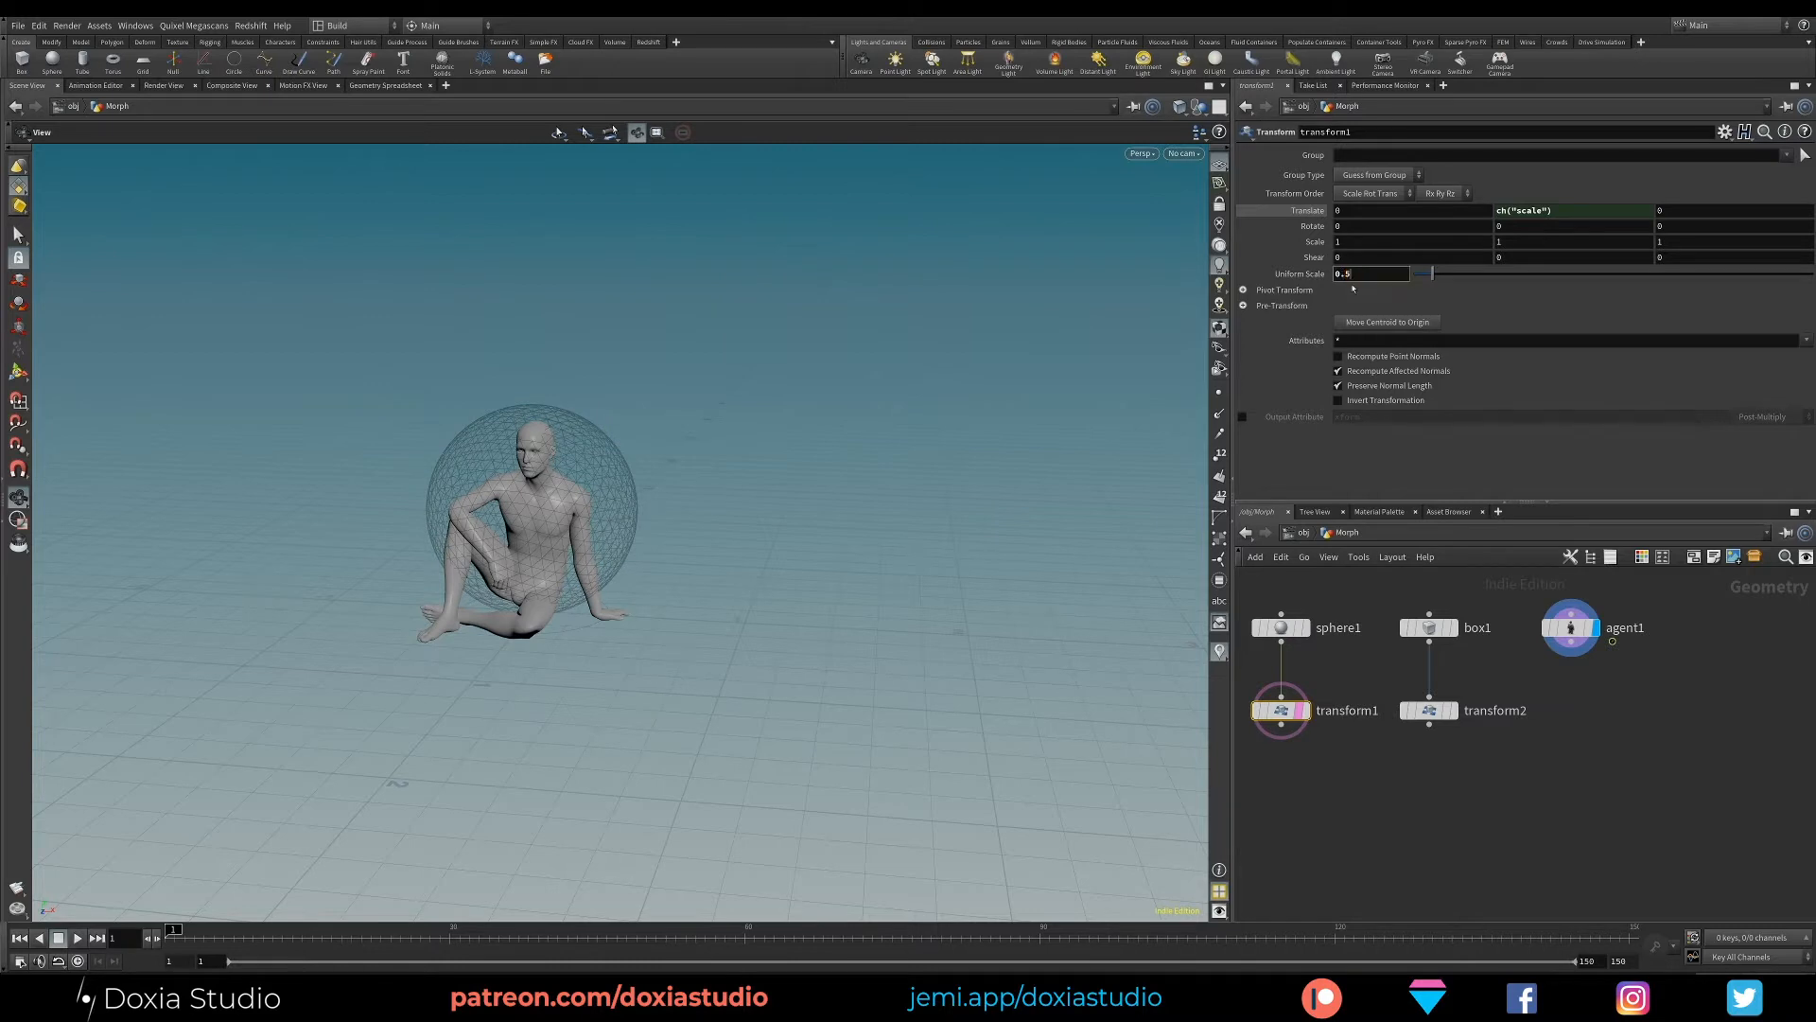
- Overlay the transformed box as a template and connect a Transform node below the agent
mouse_move(806, 523)
mouse_down()
mouse_move(718, 527)
mouse_move(948, 532)
mouse_move(842, 518)
mouse_up()
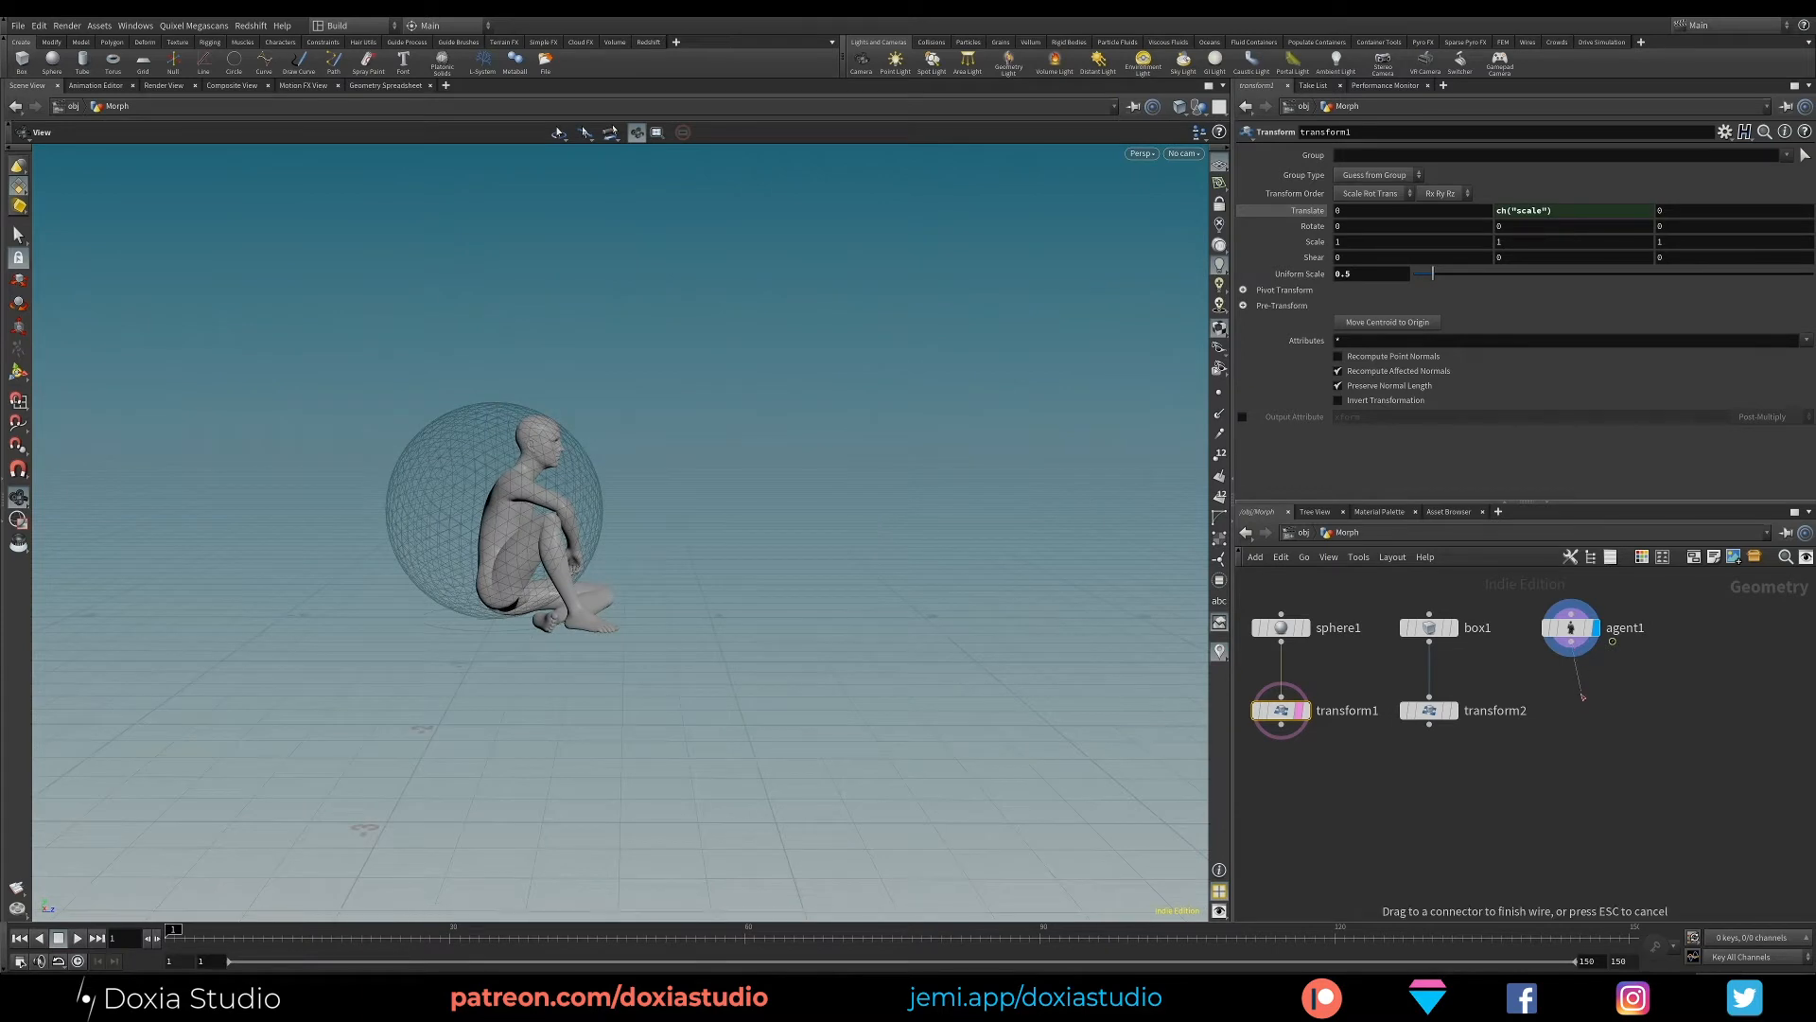
click(1453, 710)
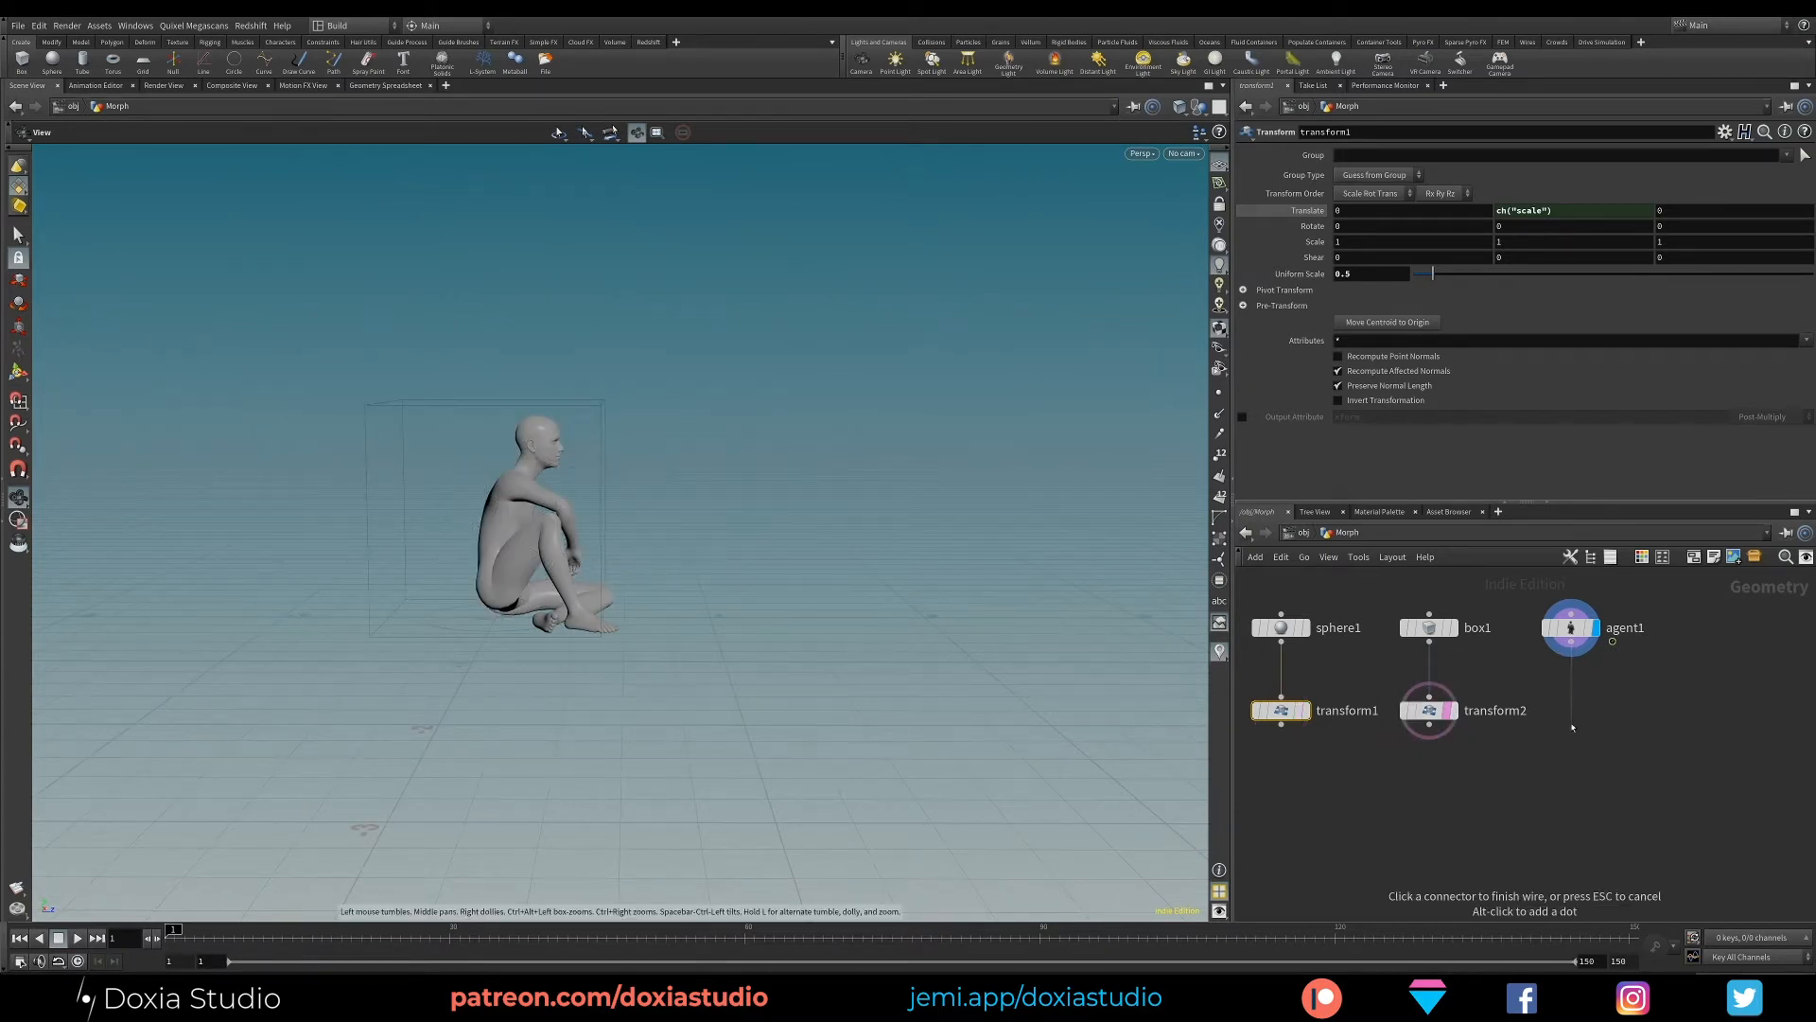
key(Tab)
text(tra)
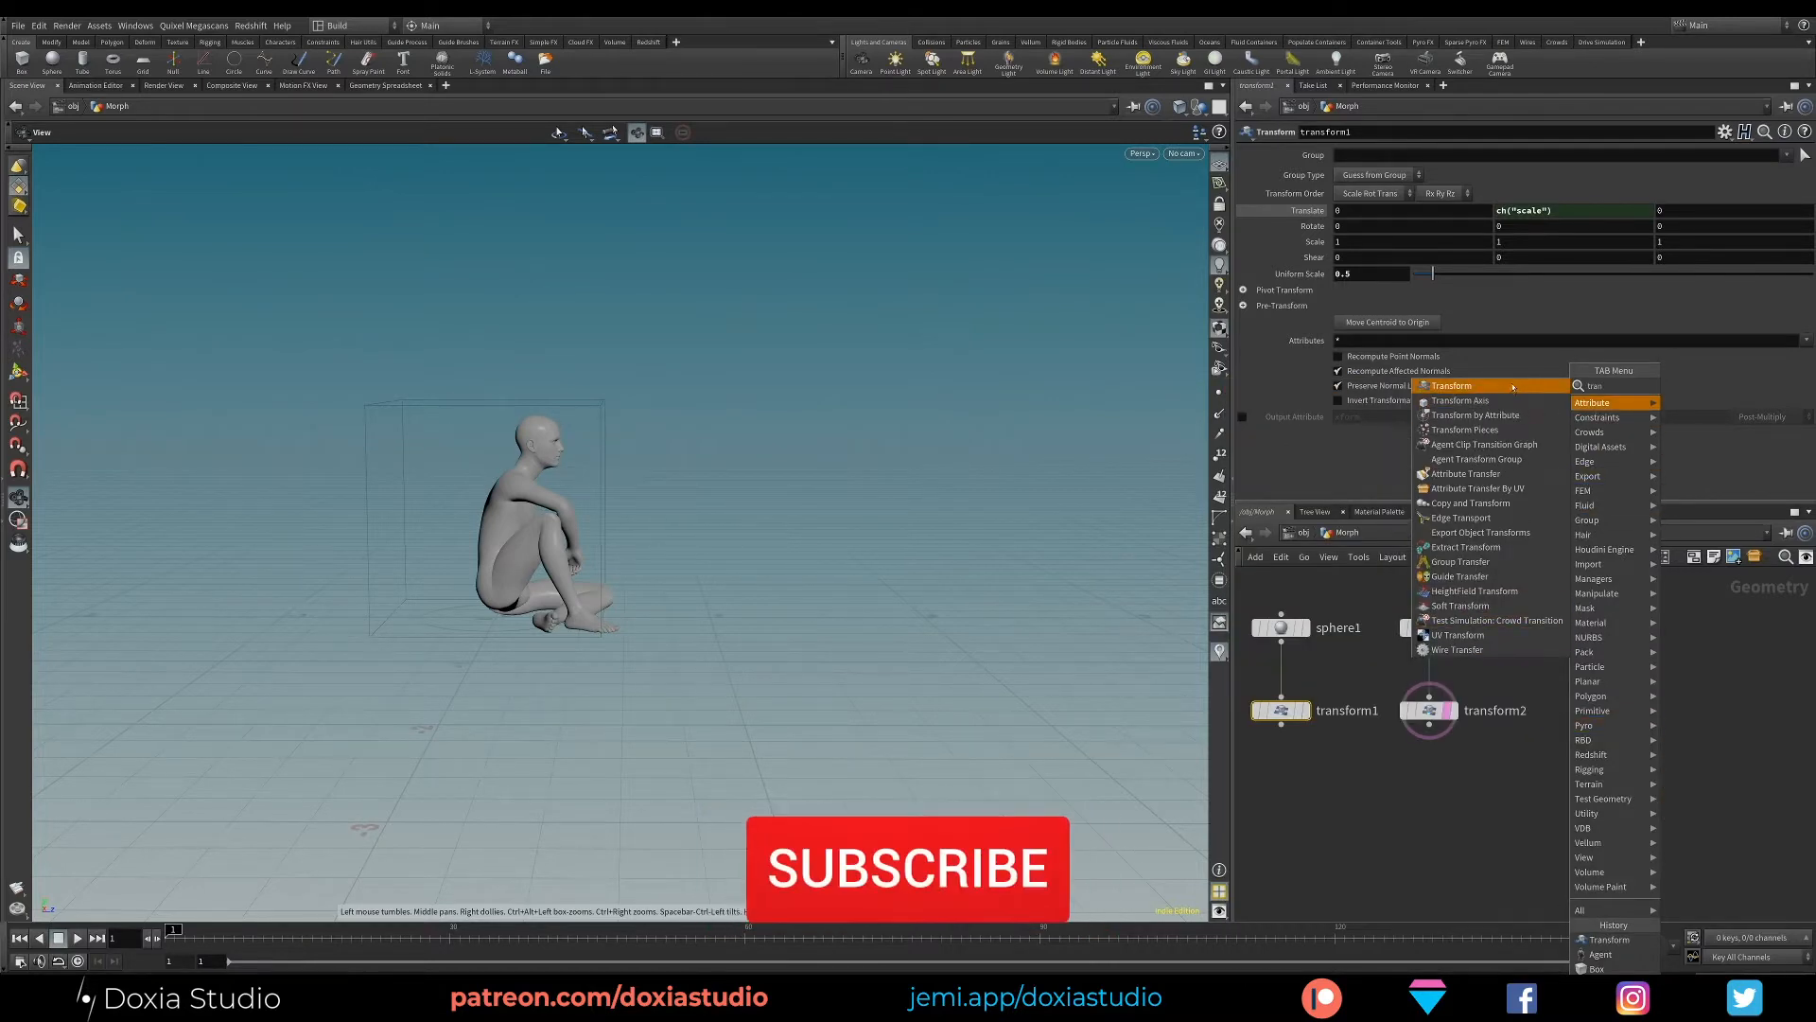
click(1451, 414)
click(1570, 723)
drag(1572, 723, 1572, 711)
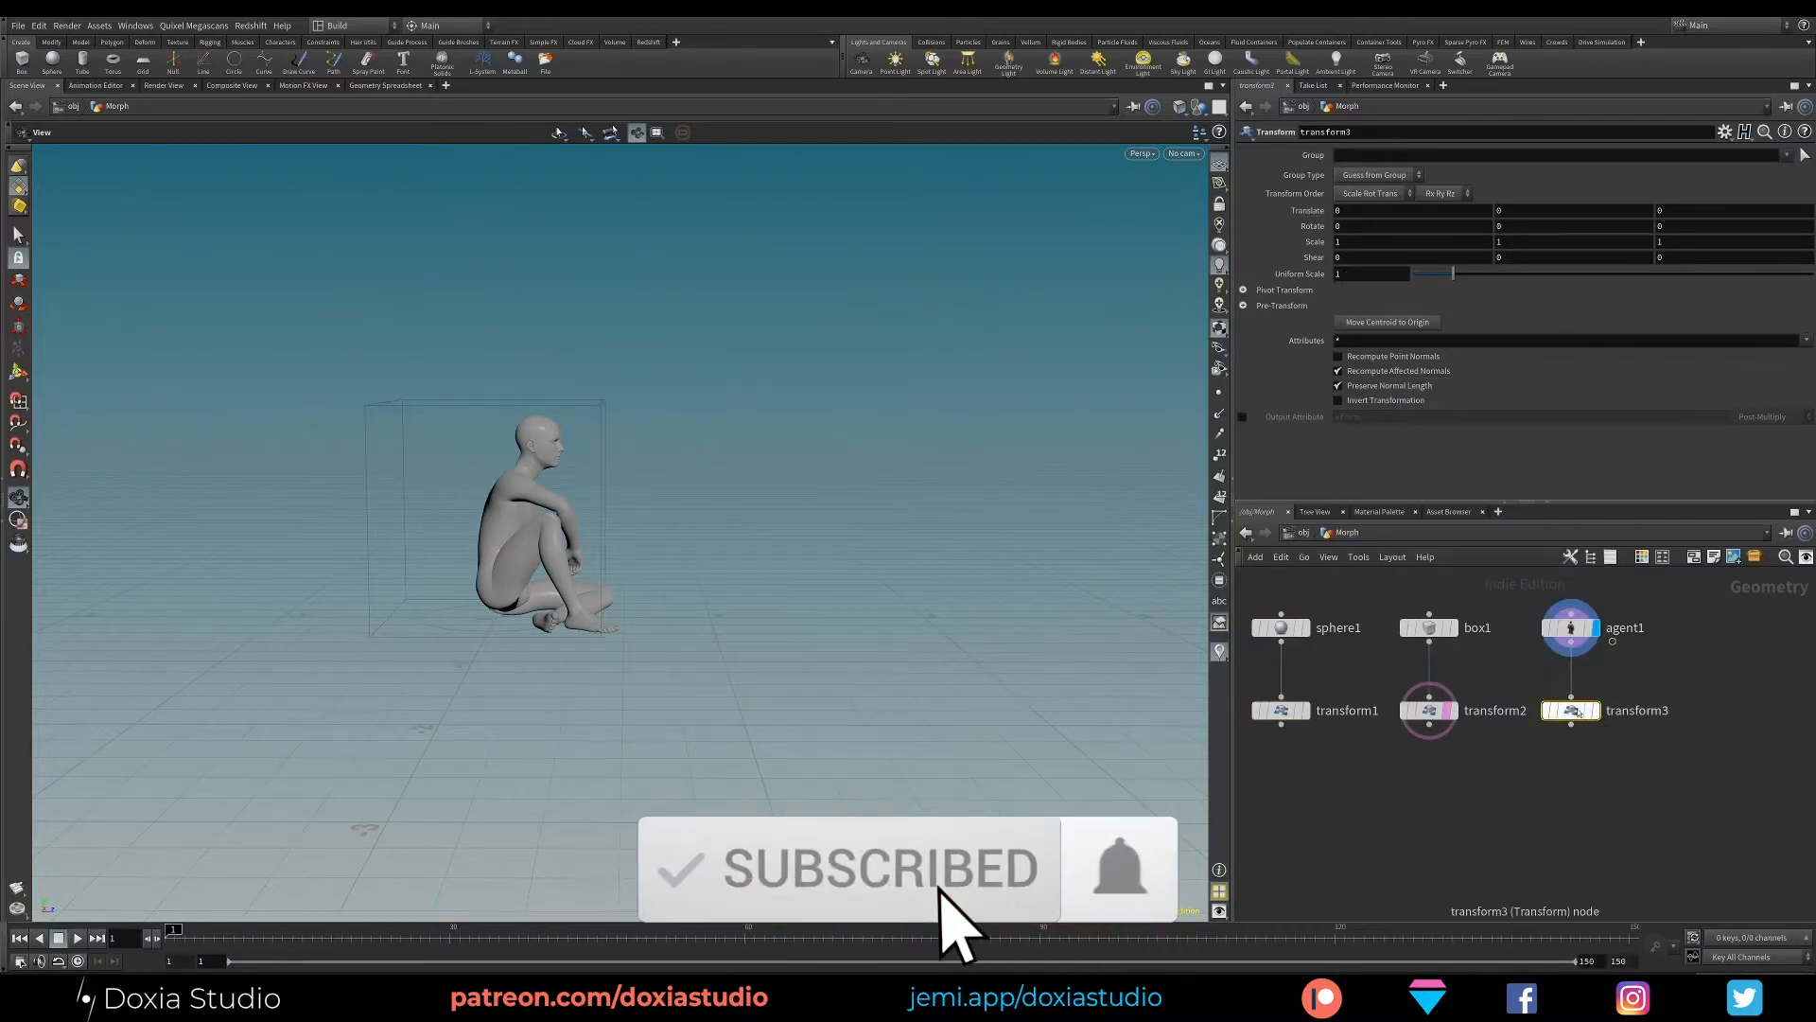
middle_click(1682, 210)
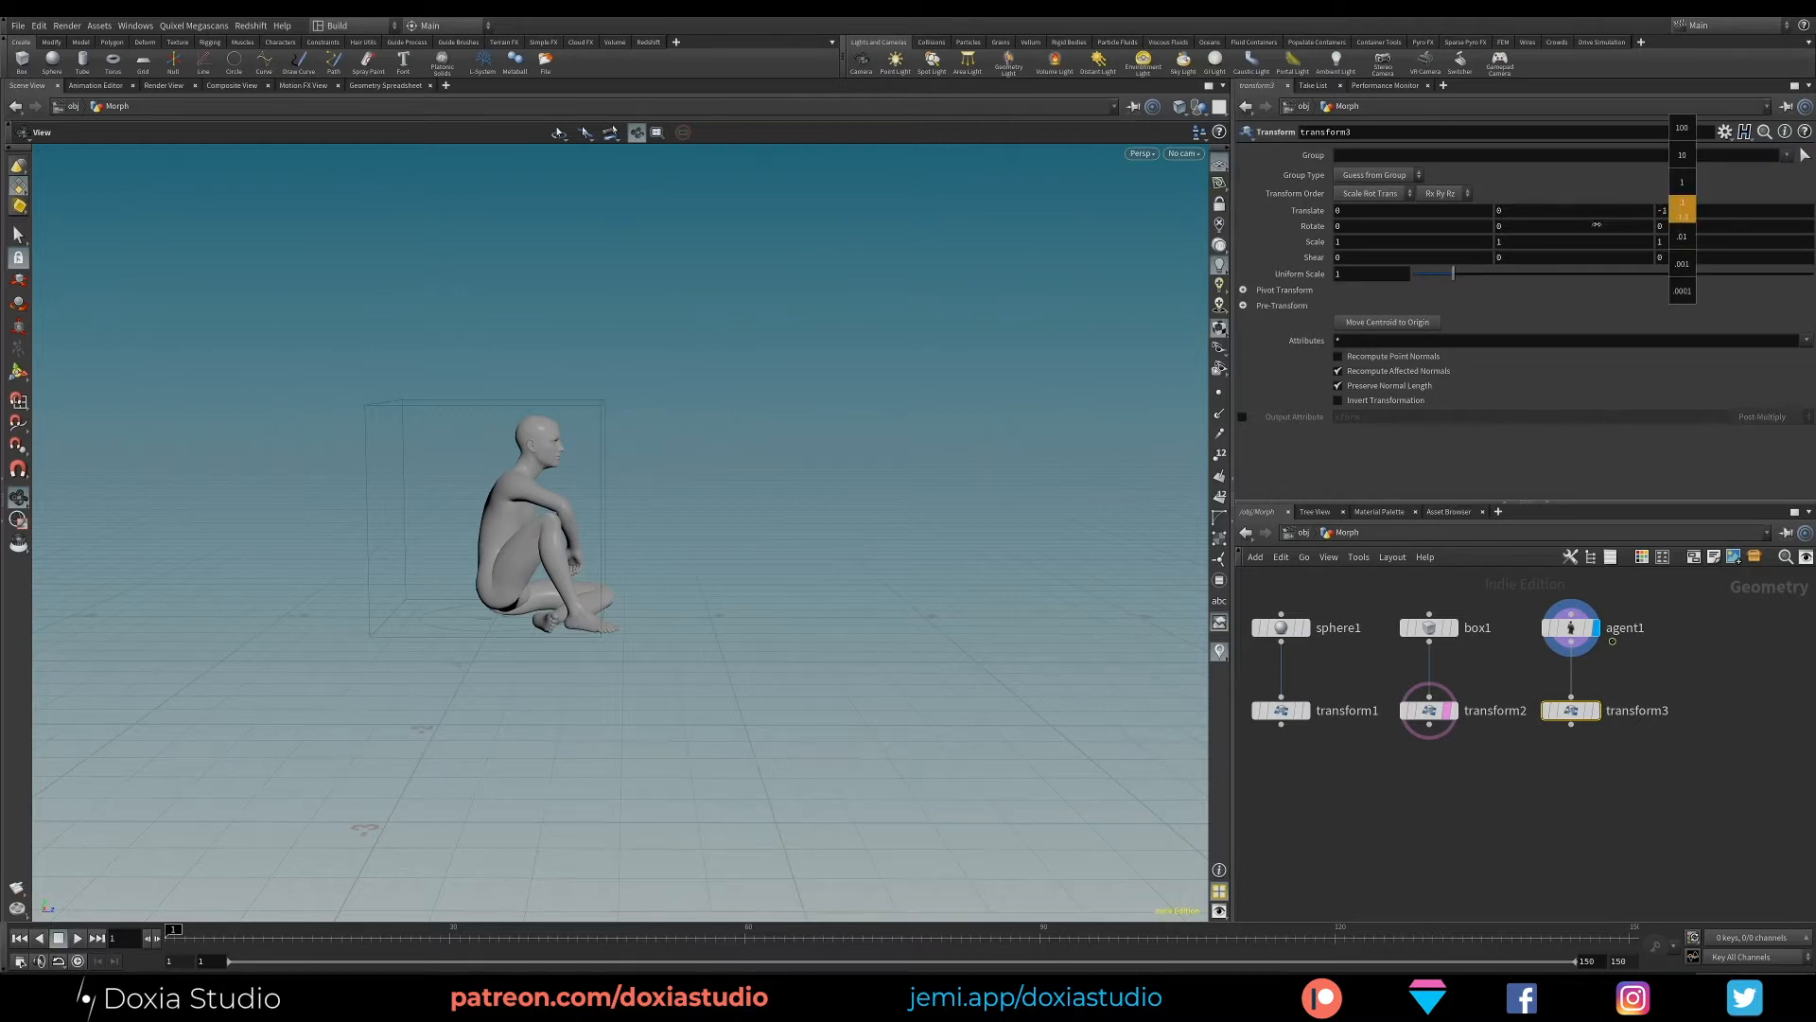
middle_drag(1597, 224, 1658, 202)
drag(492, 579, 355, 625)
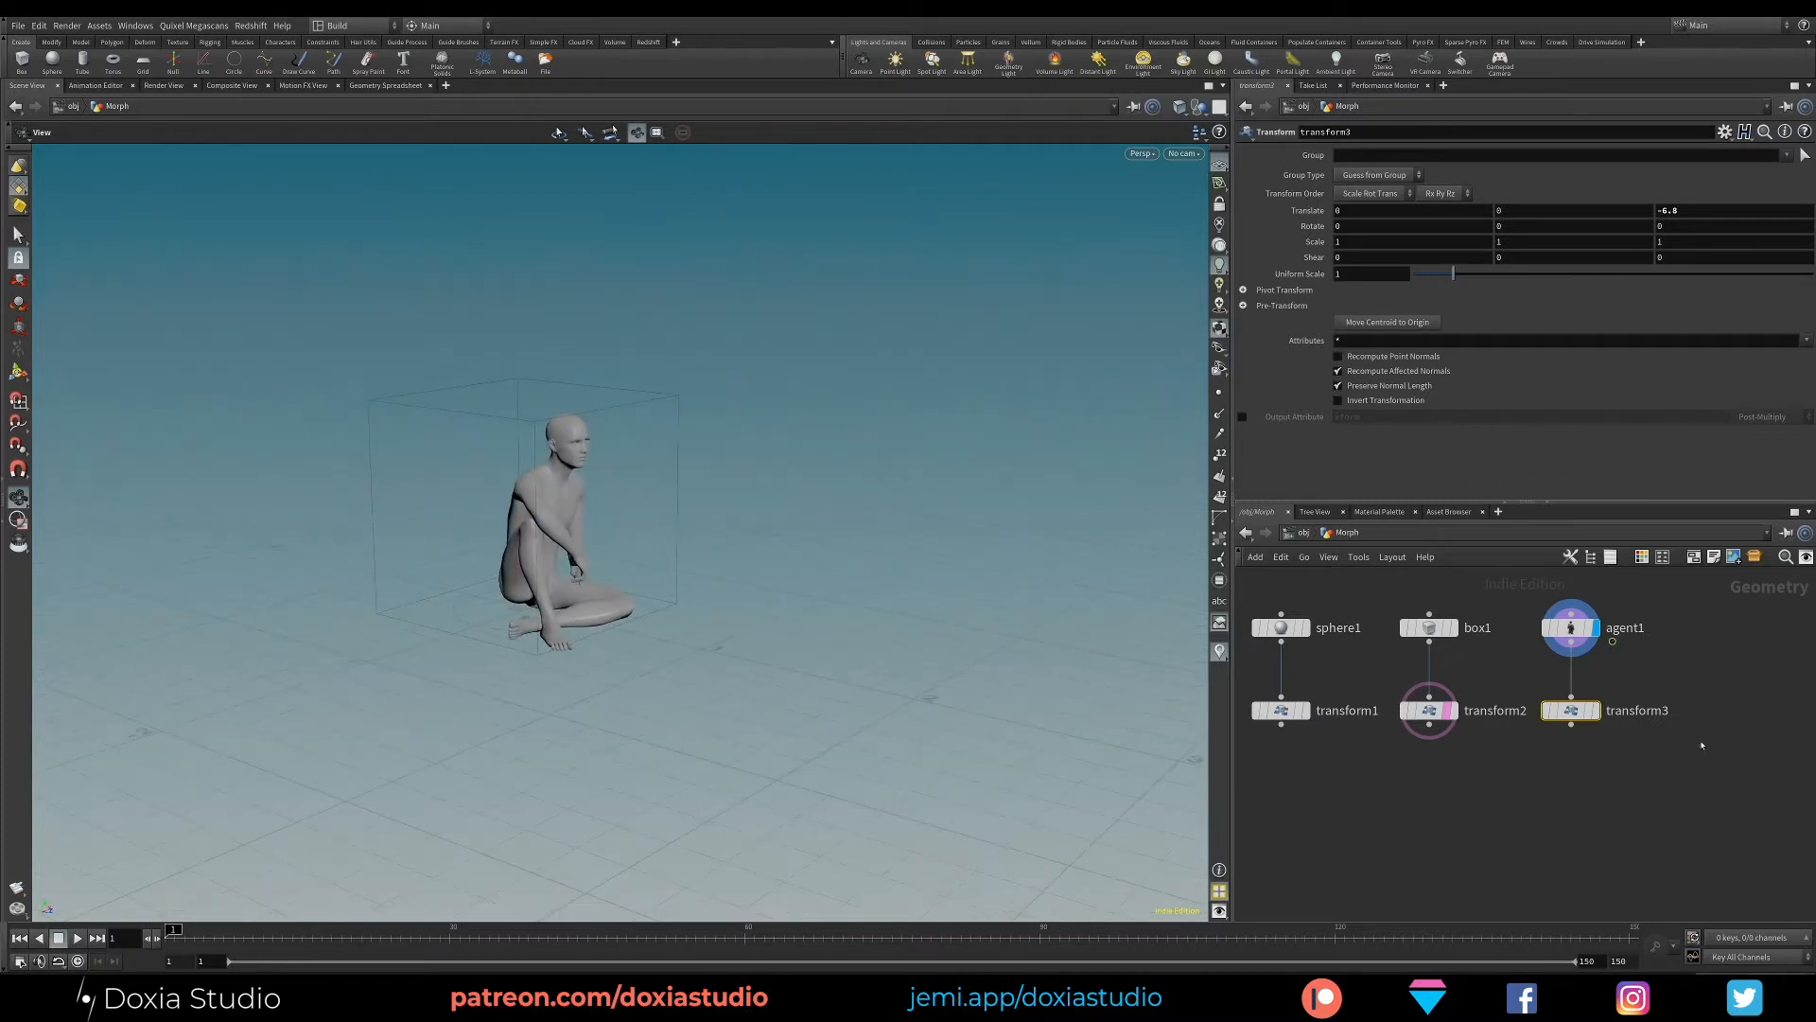
- Display the agent's Transform output and set its Z translation to -0.22 to centre the character in the box template
click(1597, 710)
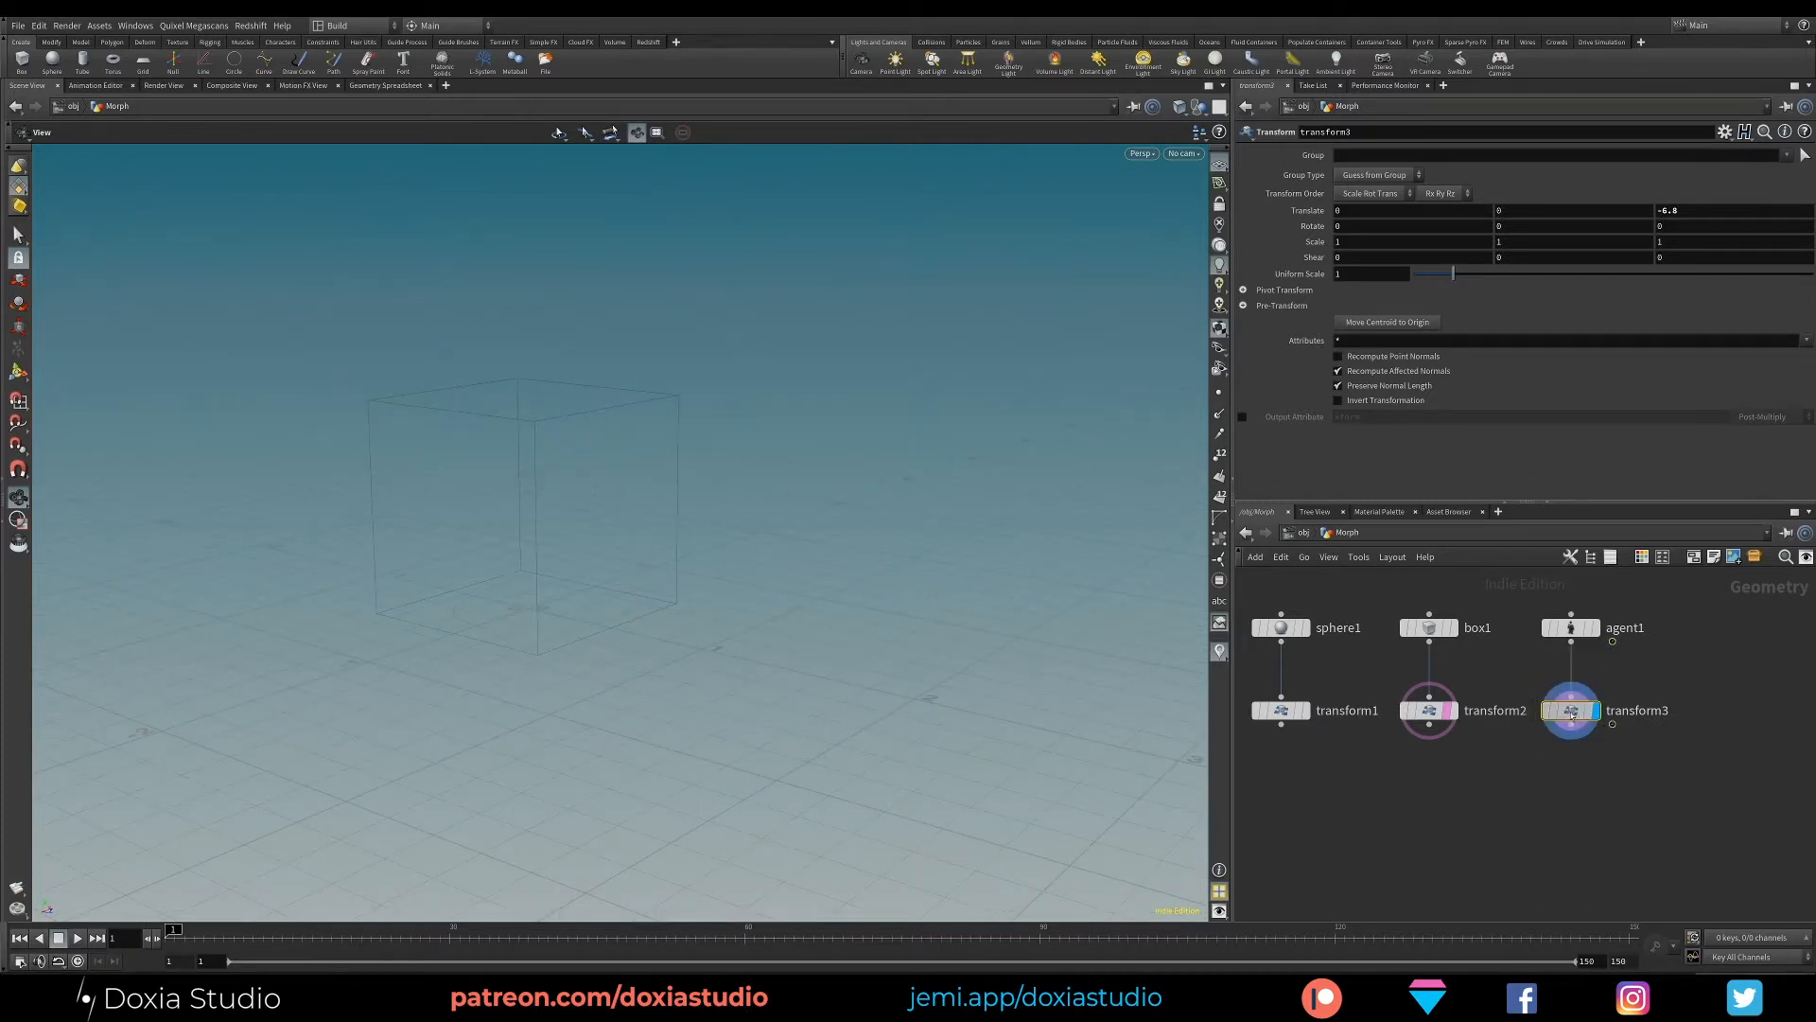
text(0)
key(Return)
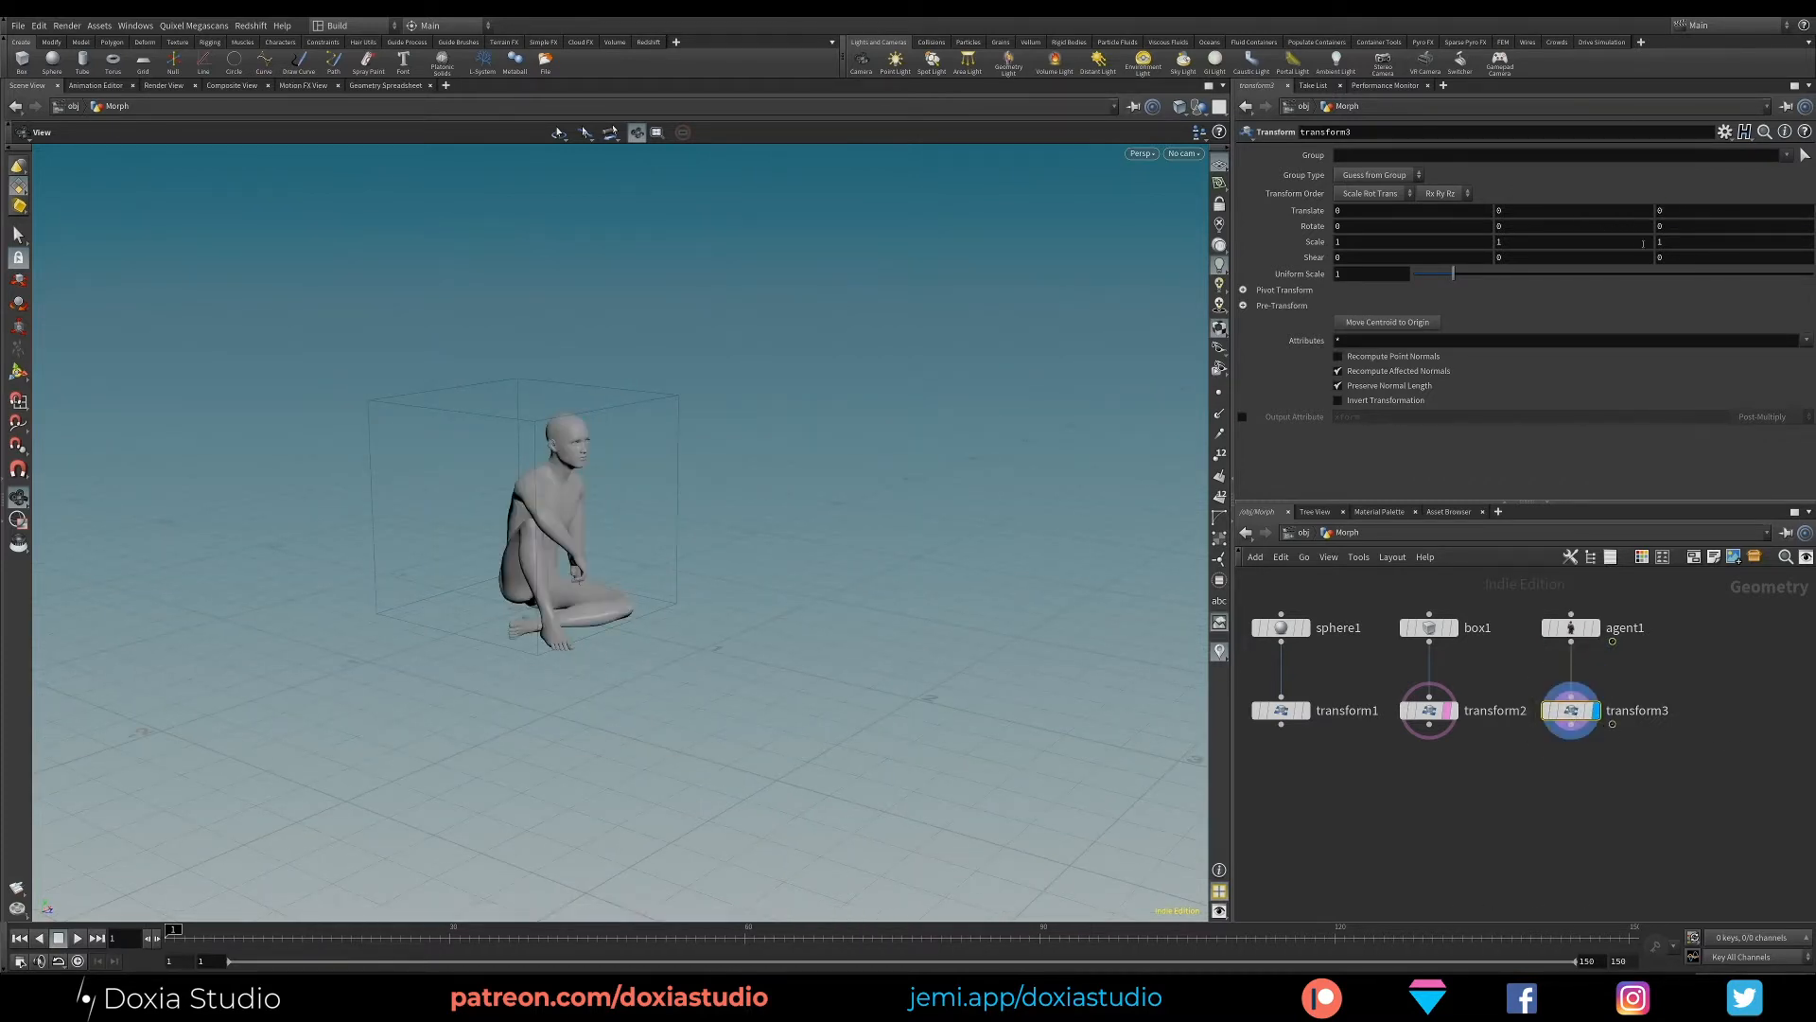
middle_drag(1709, 210, 1561, 249)
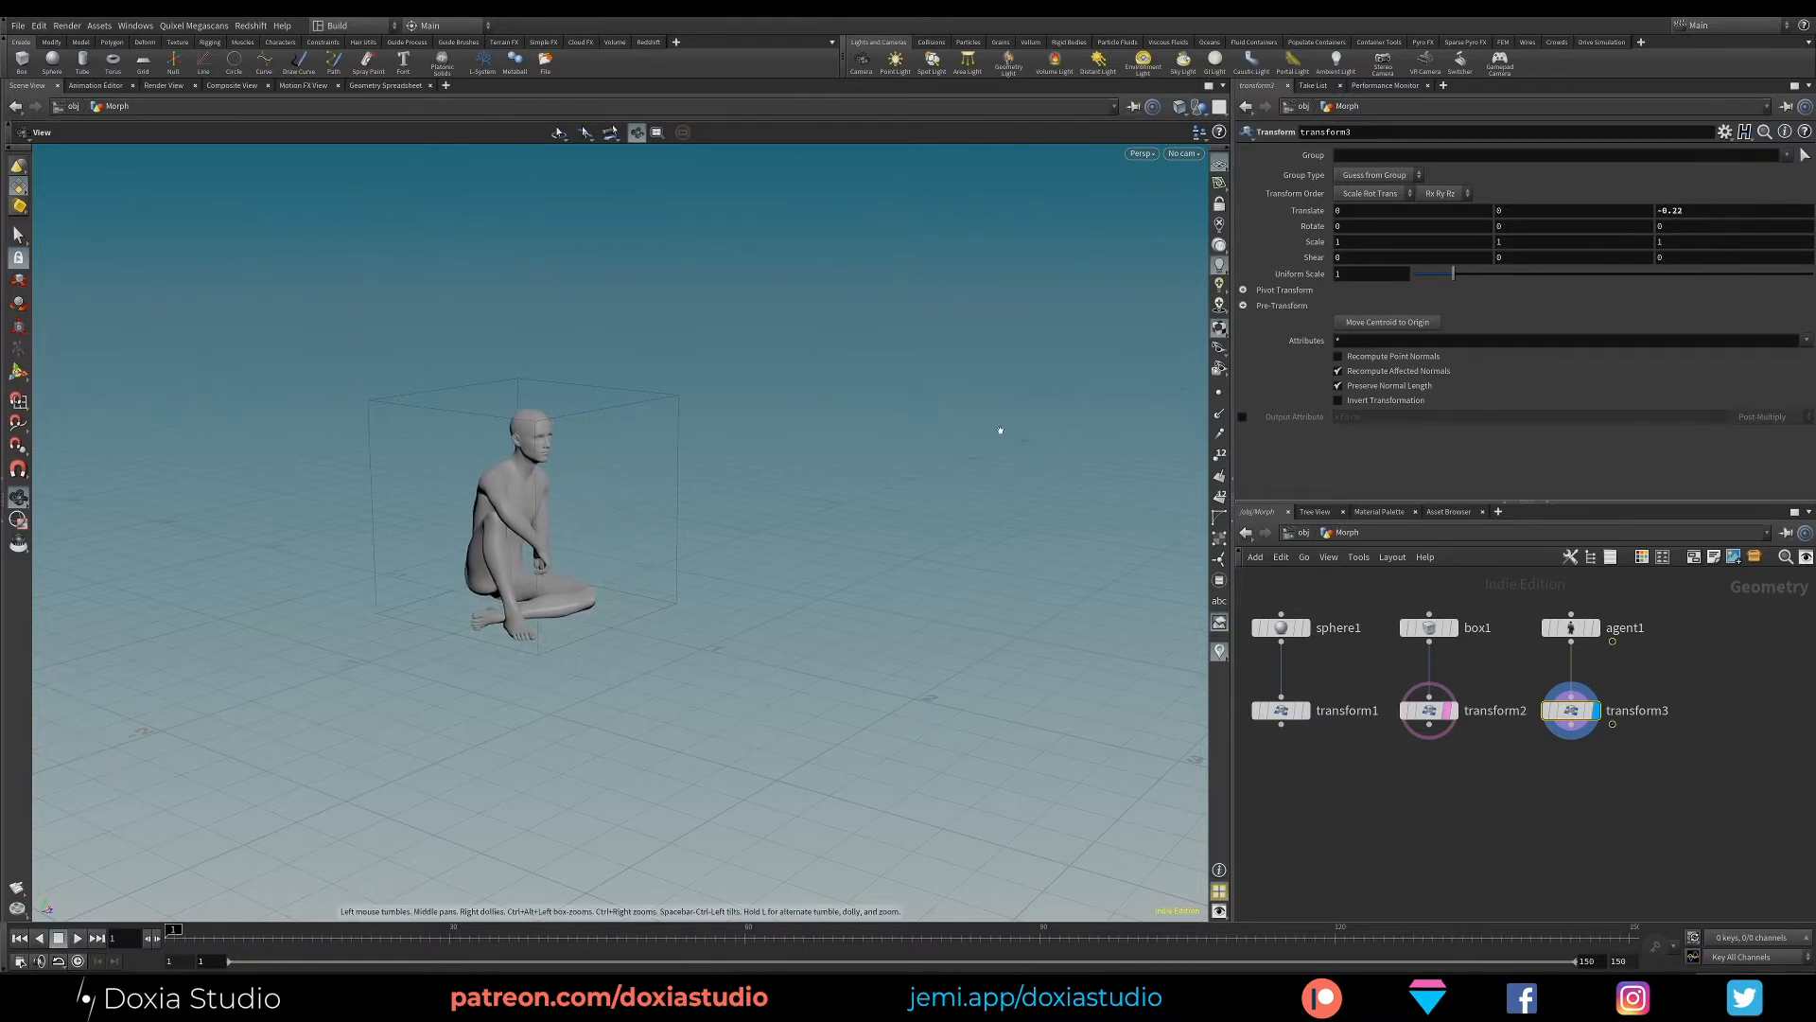
drag(463, 605, 290, 567)
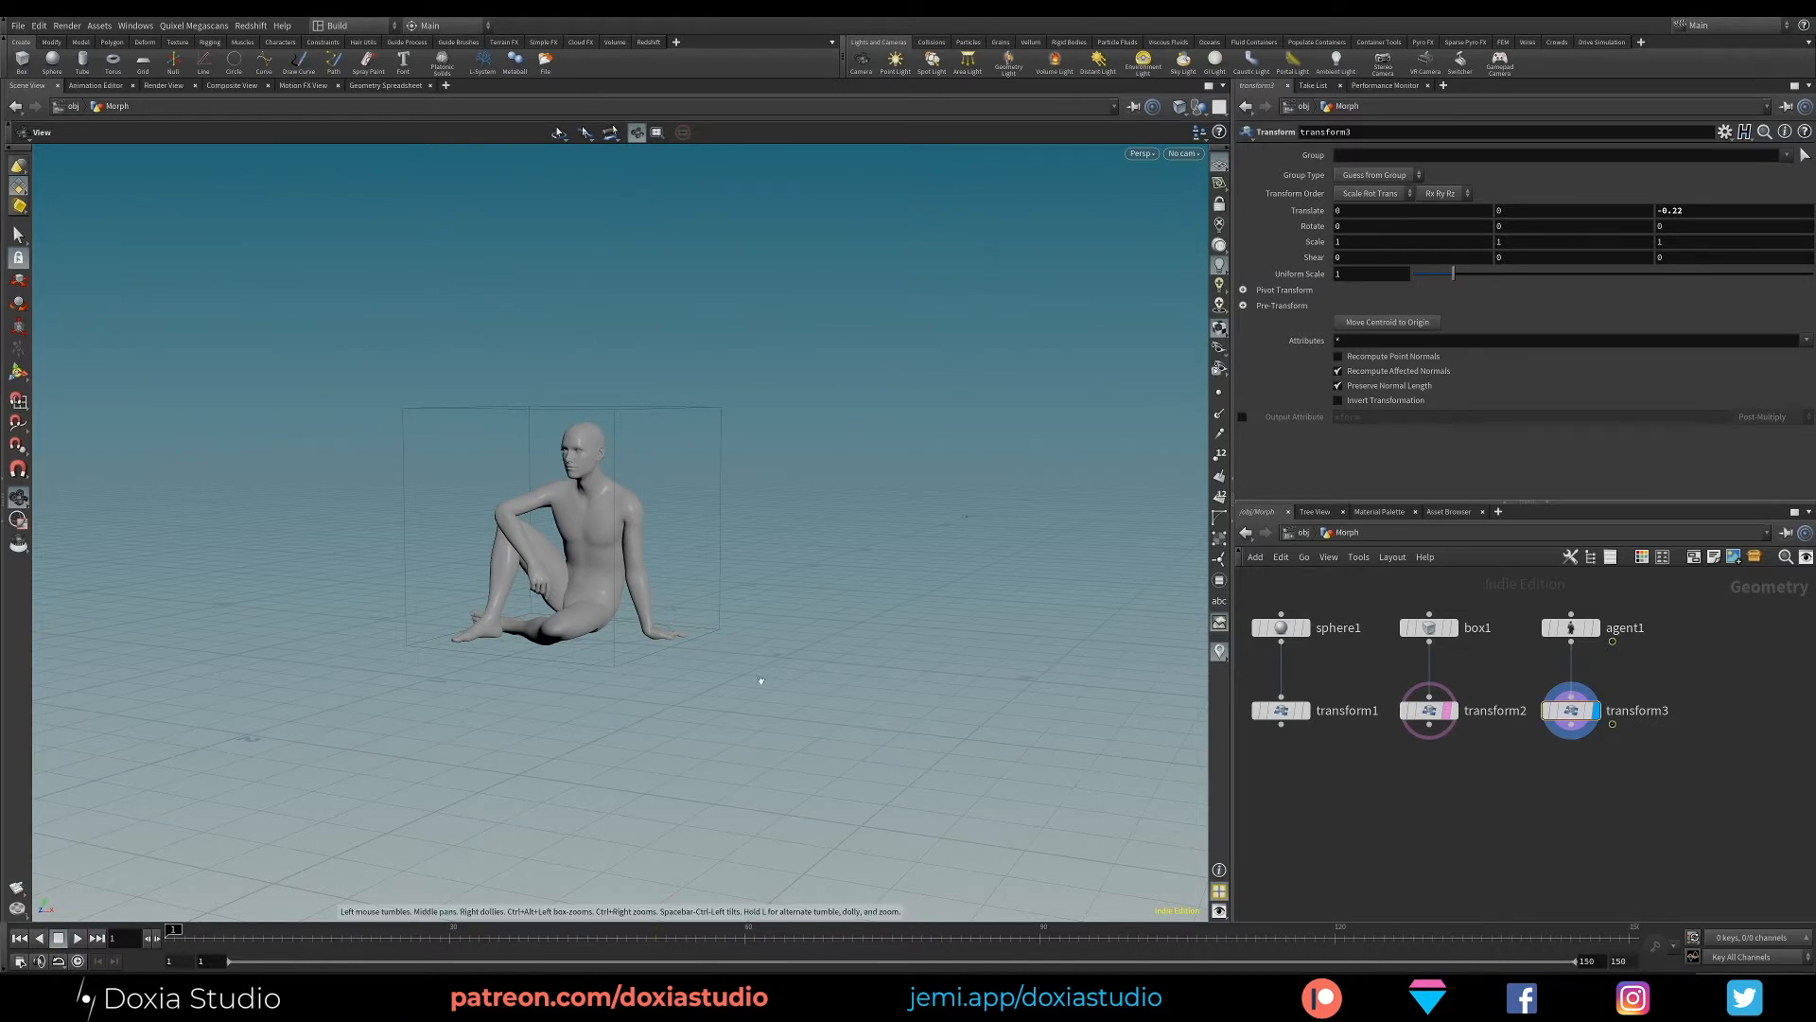
right_drag(766, 693, 724, 741)
drag(724, 741, 764, 723)
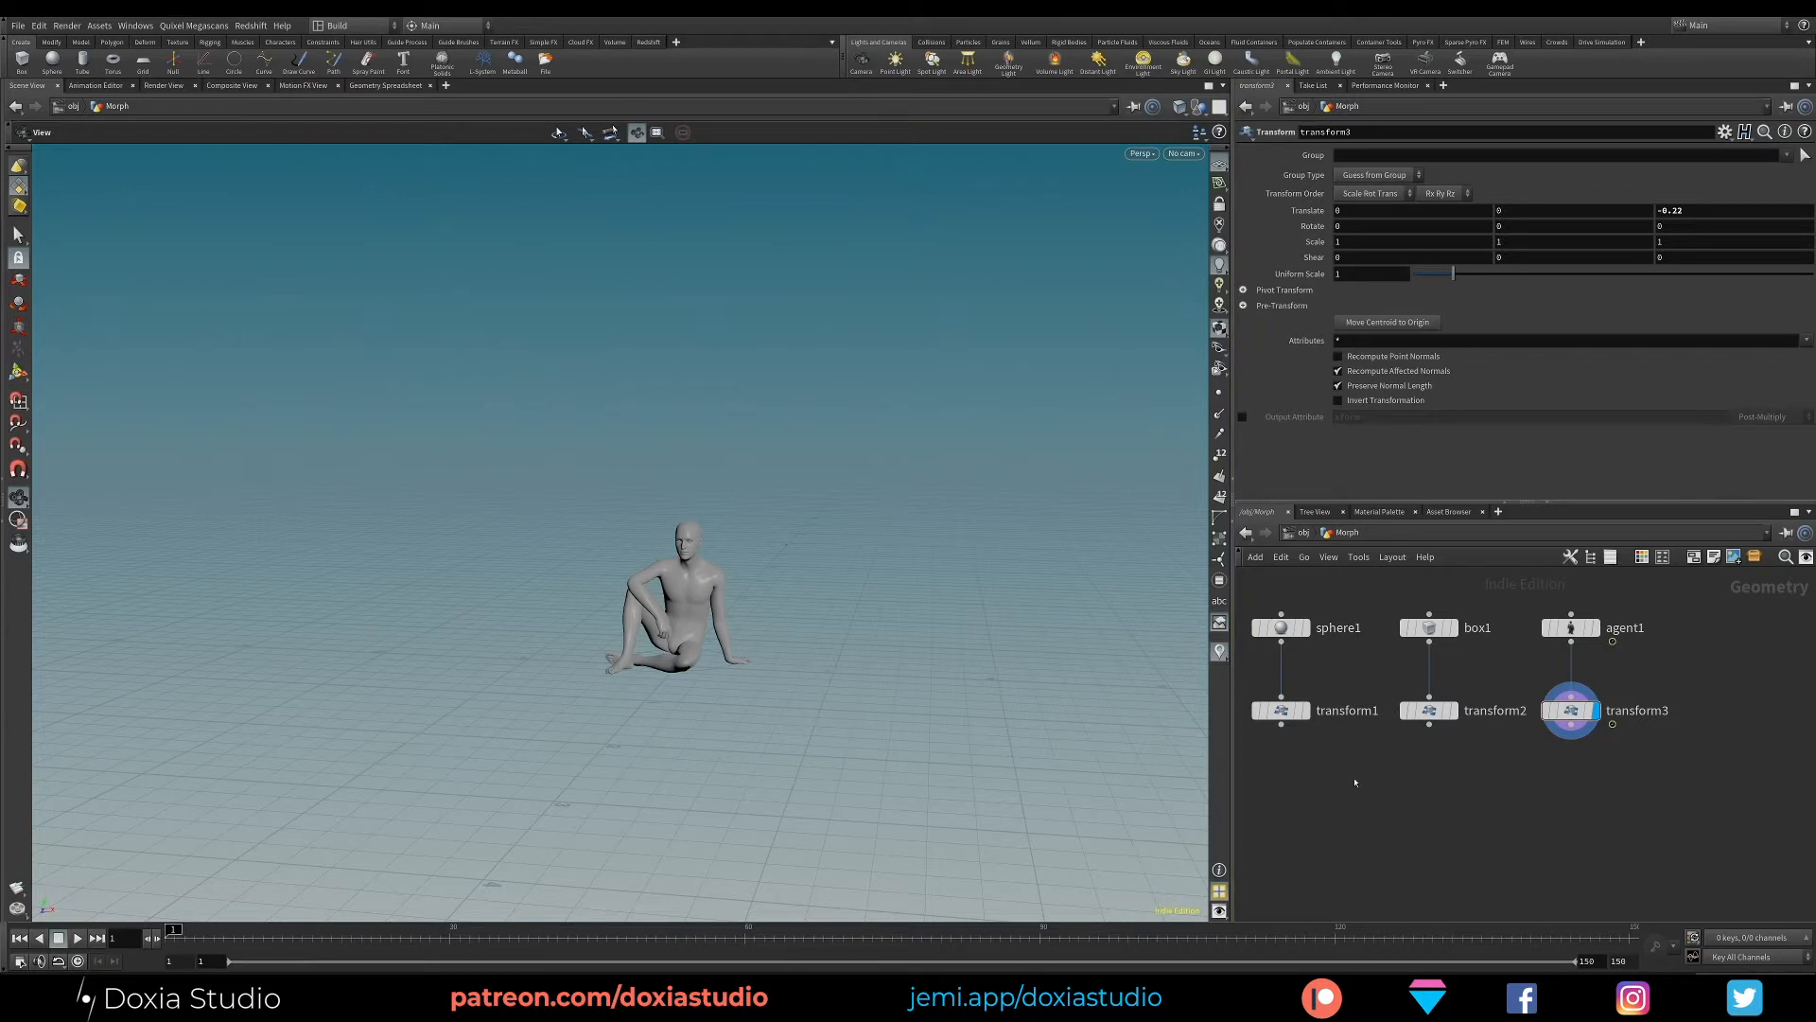
- Insert a Convert node between the agent and its Transform node
middle_drag(1373, 789, 1431, 784)
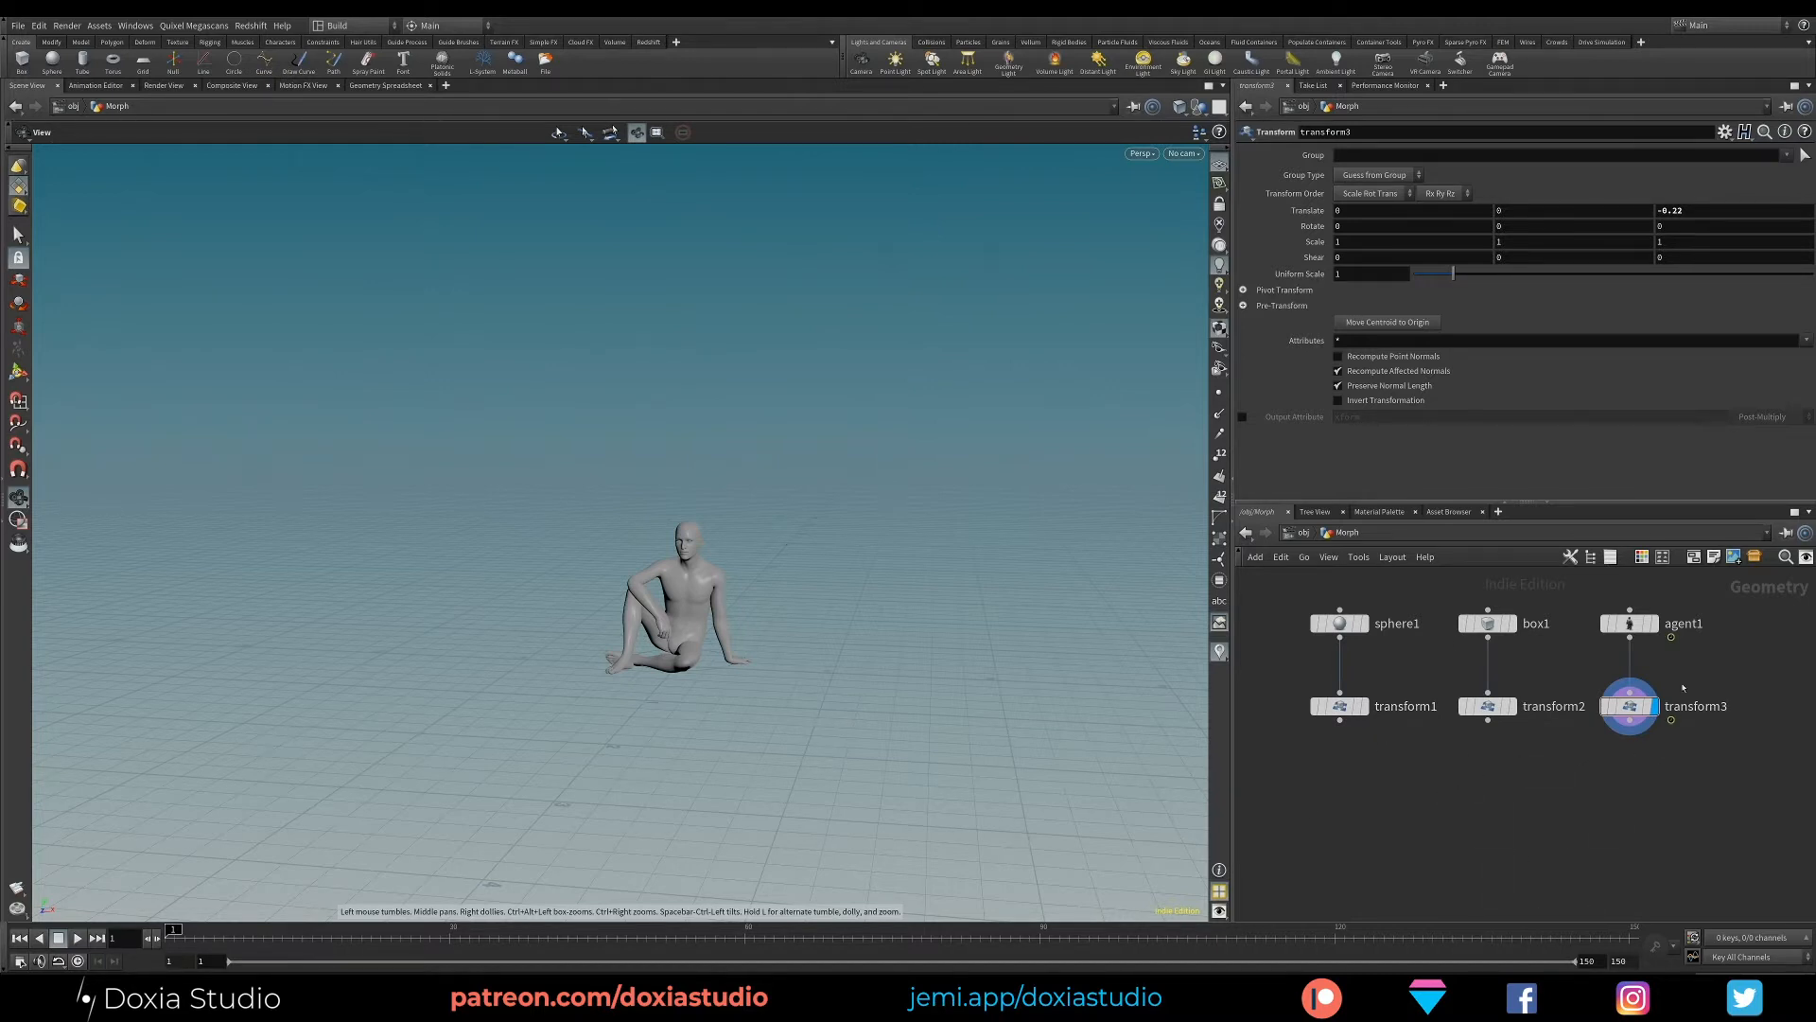
key(Tab)
text(conver)
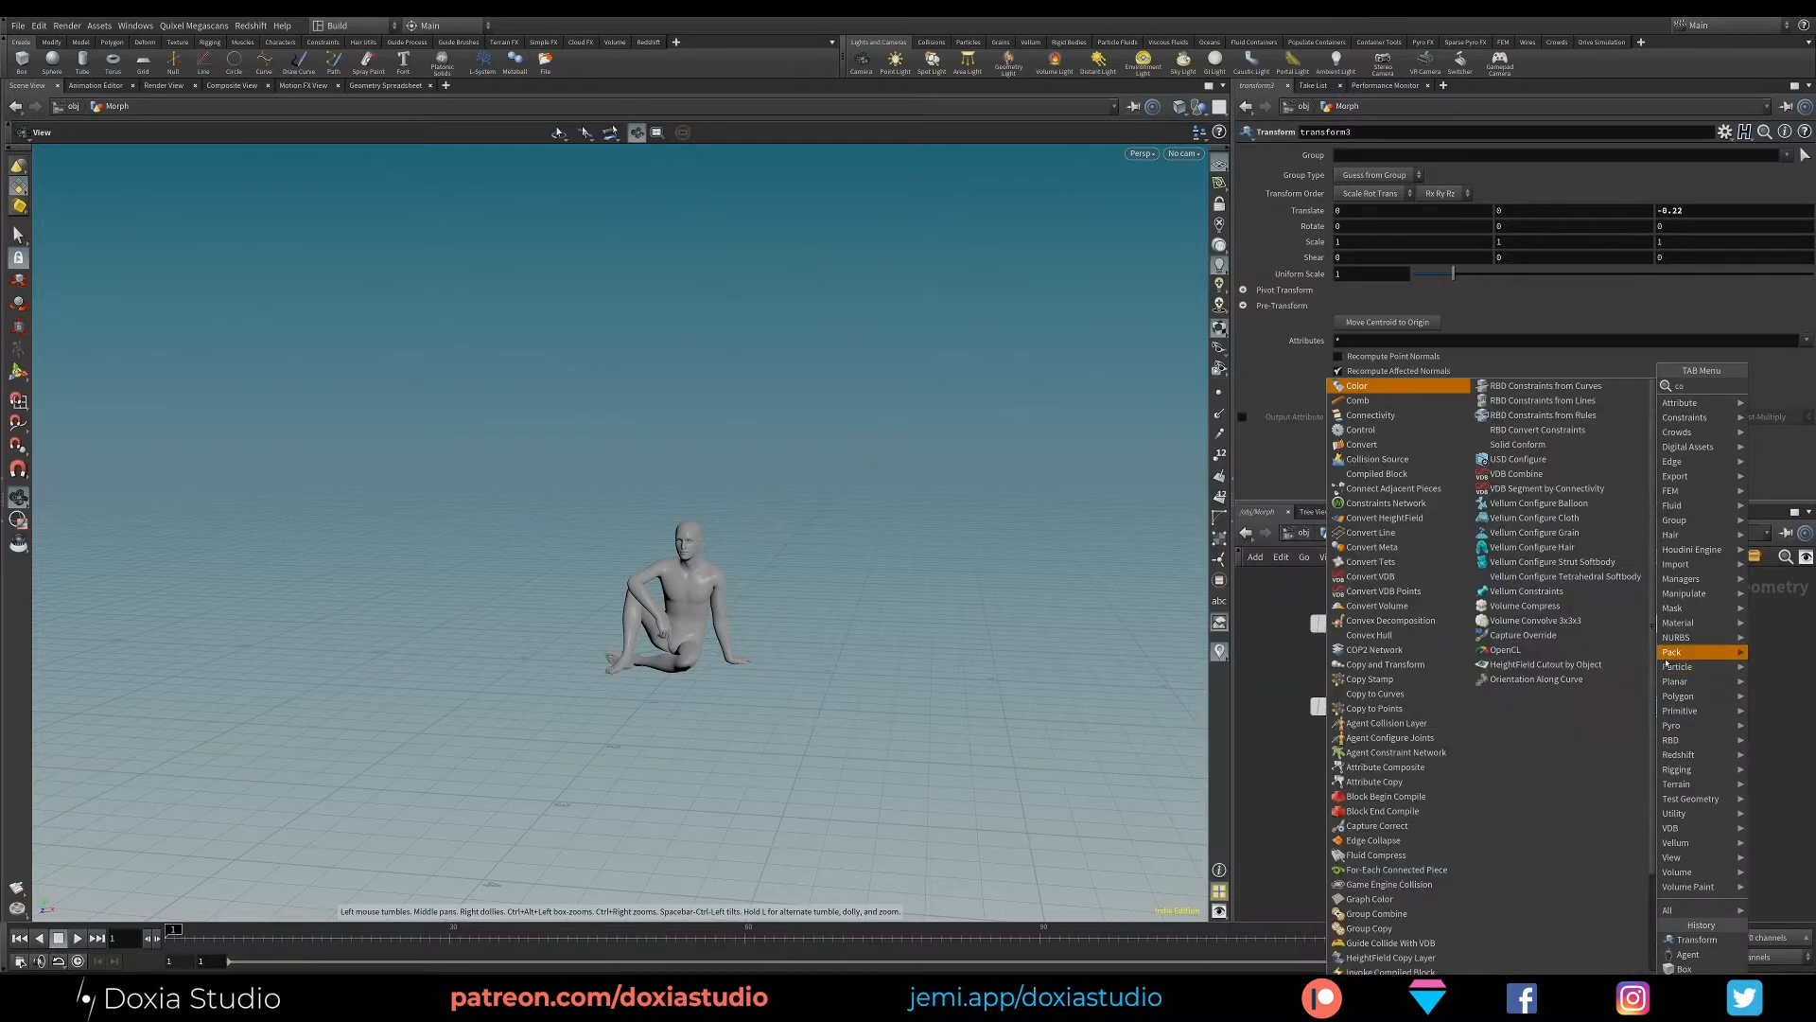
click(1589, 385)
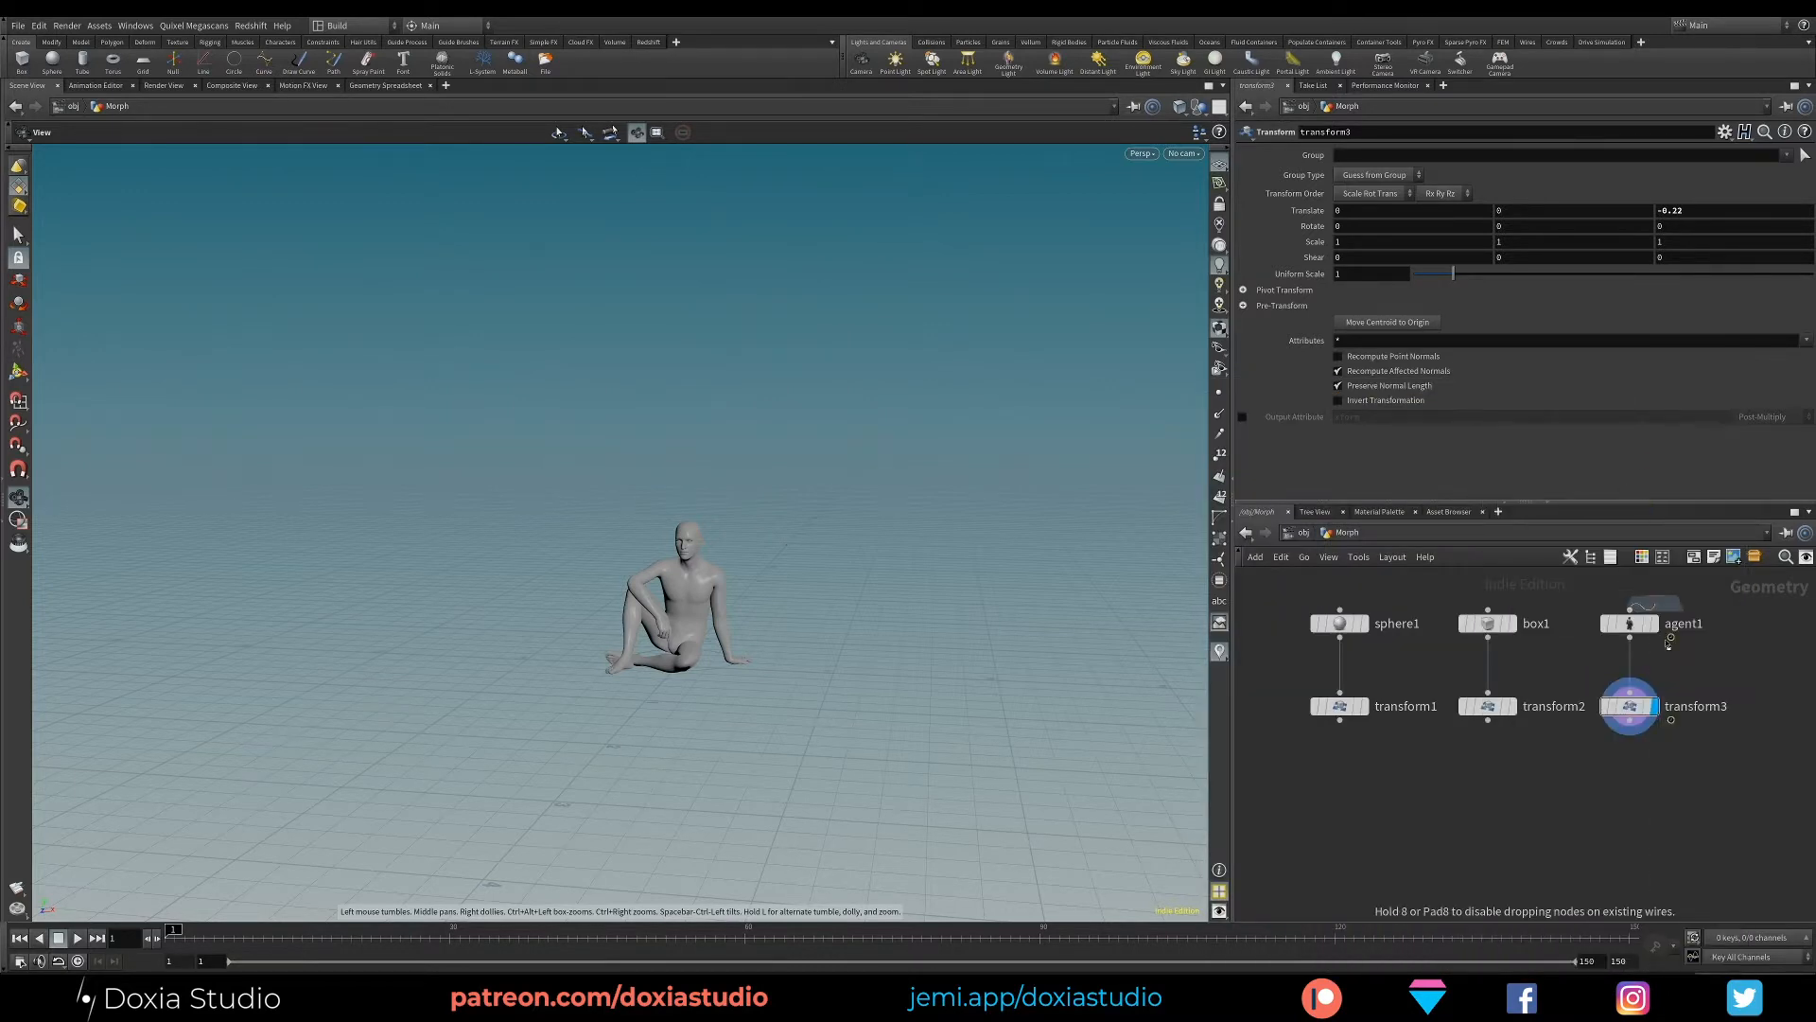
click(1631, 666)
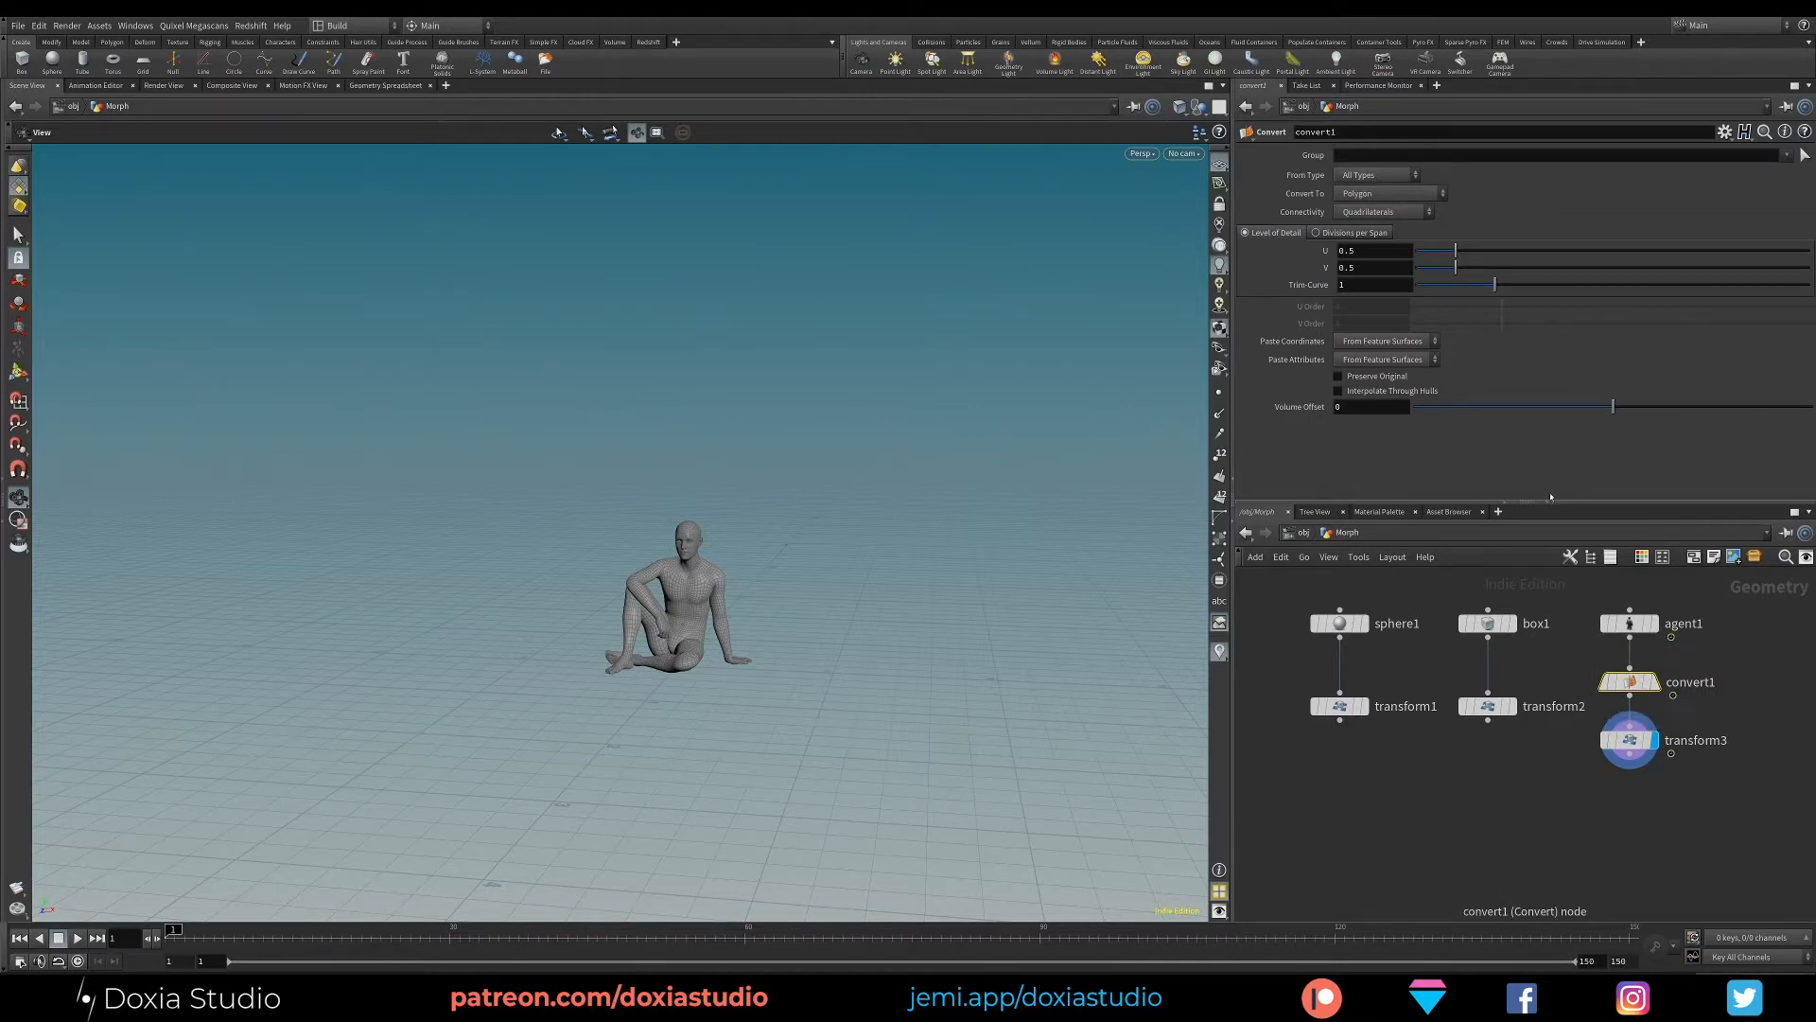
- Move the box and sphere Transform nodes down level with the agent's Transform node
drag(1473, 711, 1472, 746)
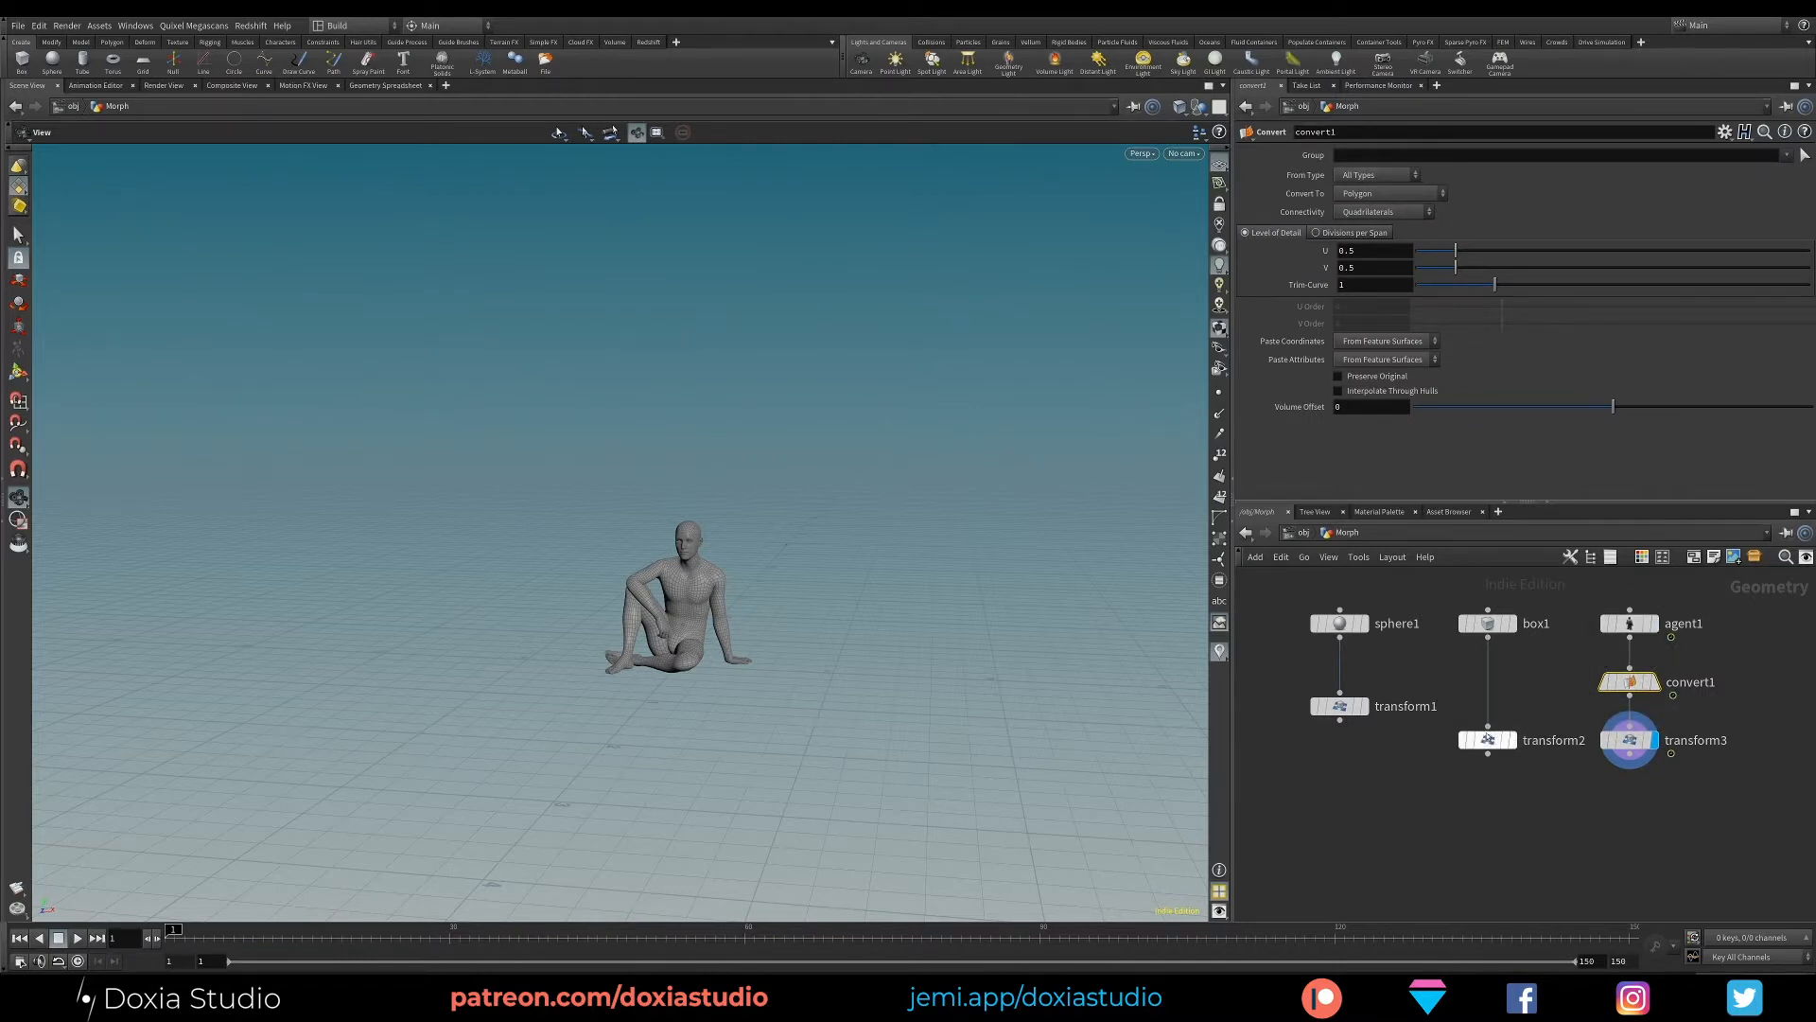
drag(1340, 716, 1339, 740)
click(1629, 623)
click(1629, 740)
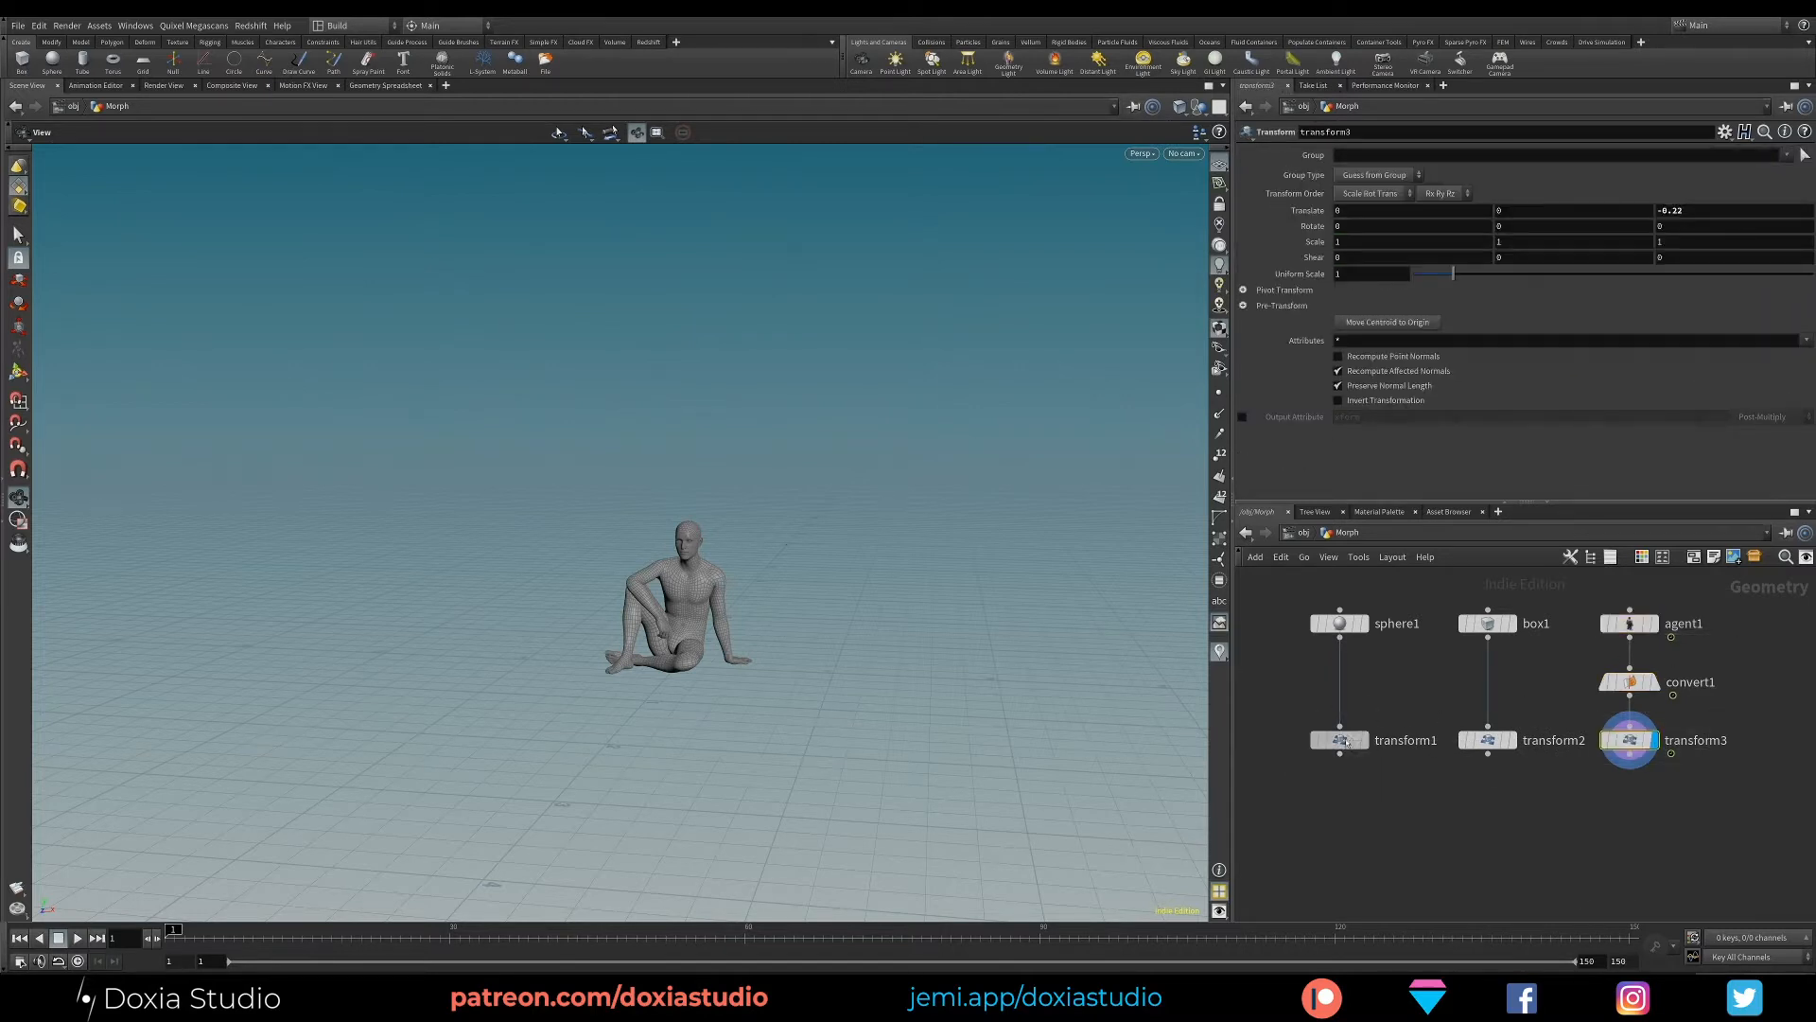
- Connect a VDB from Polygons node below the sphere's Transform node and display its output
middle_drag(1491, 834, 1522, 747)
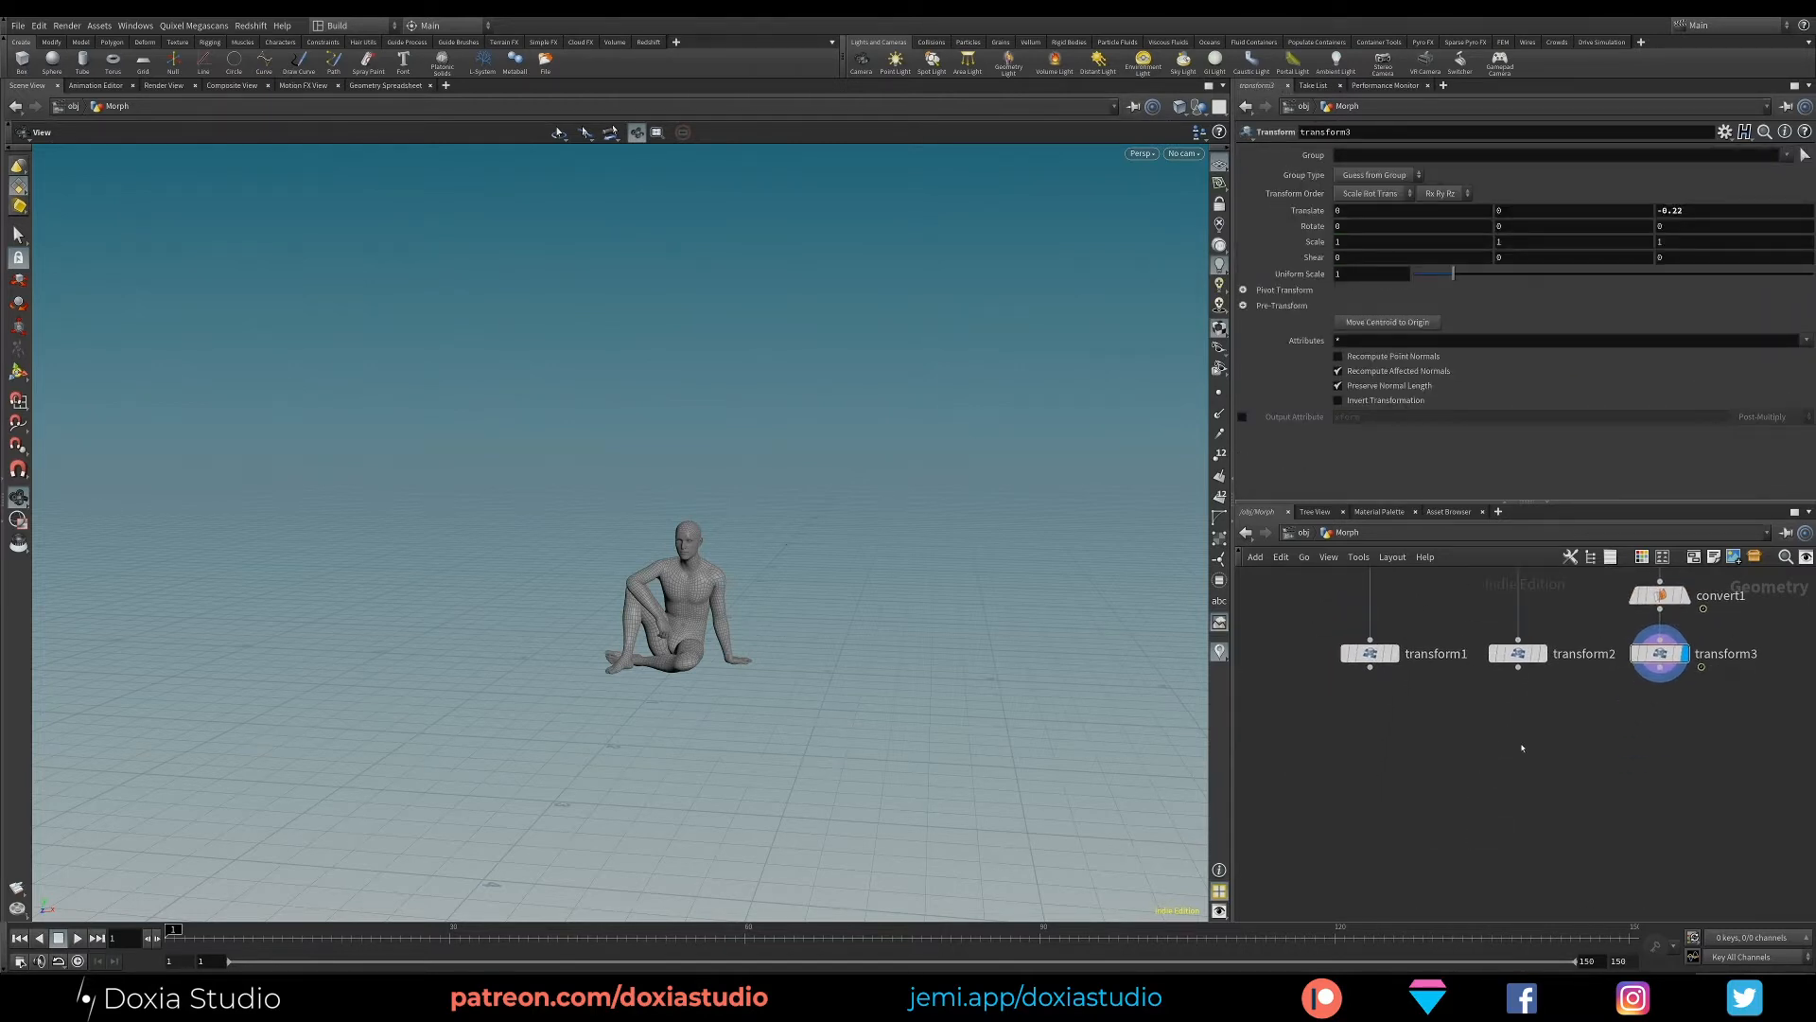
key(Tab)
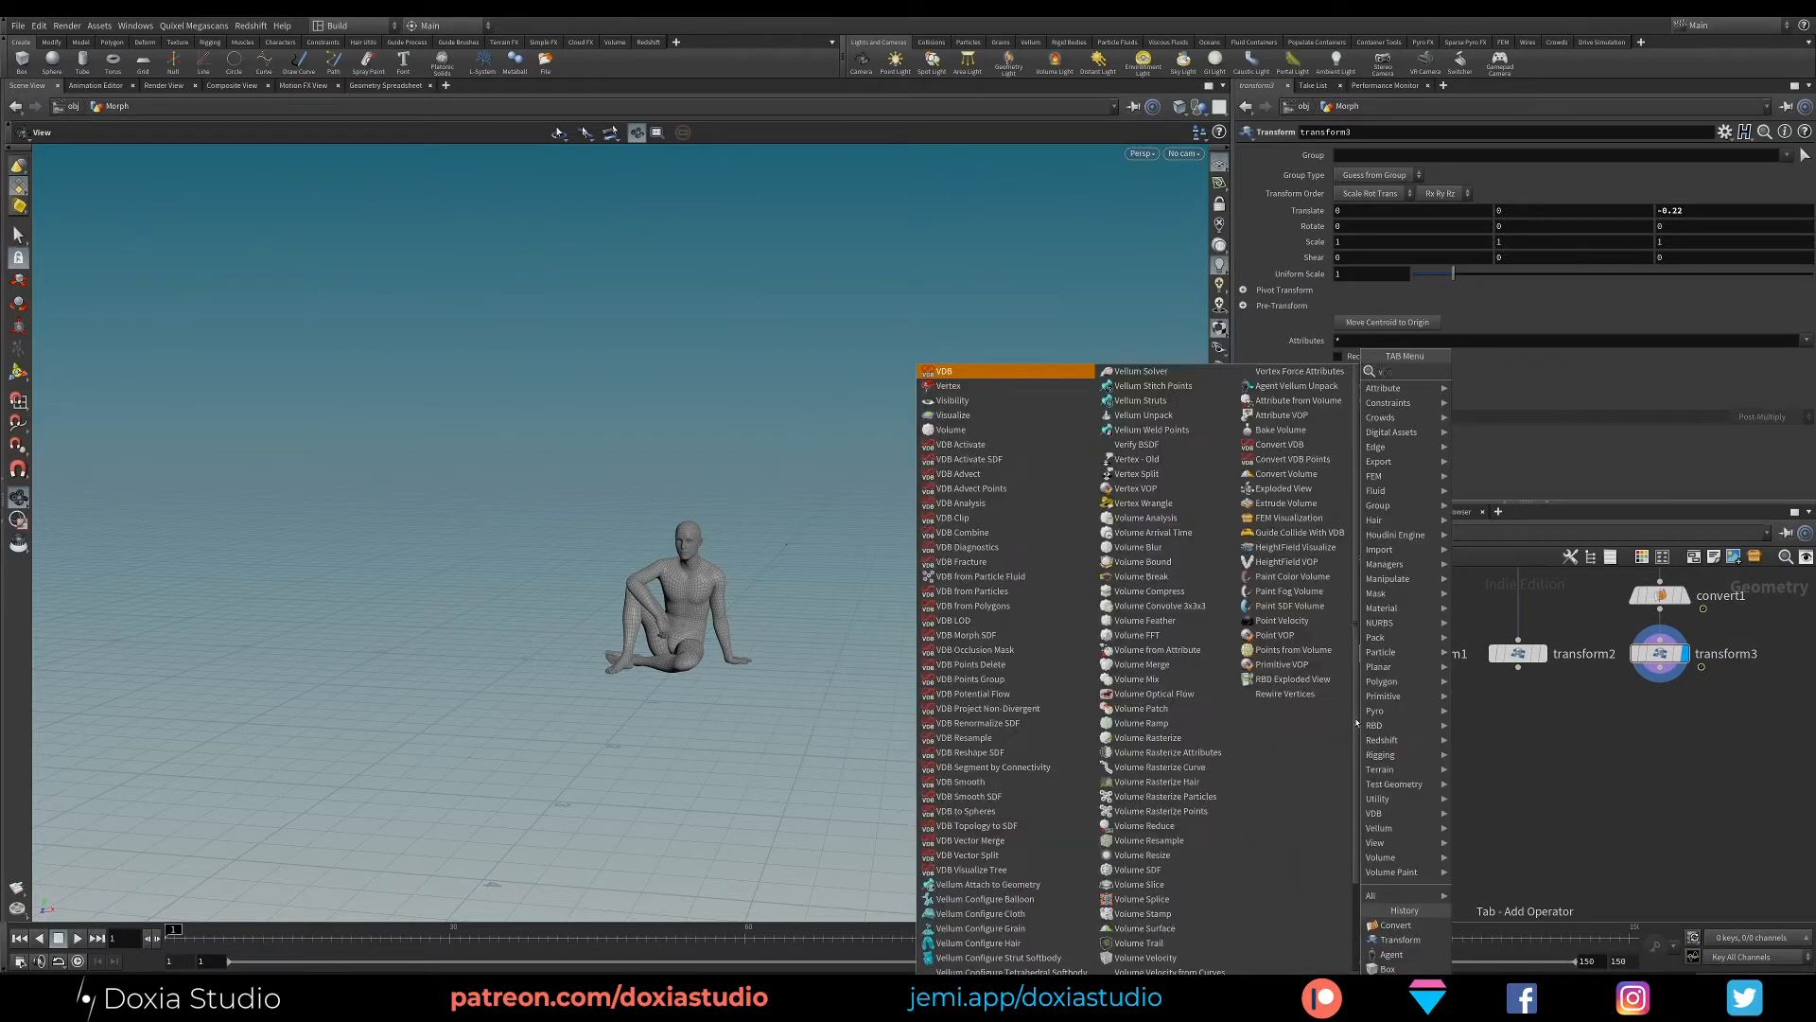
text(vdb fr)
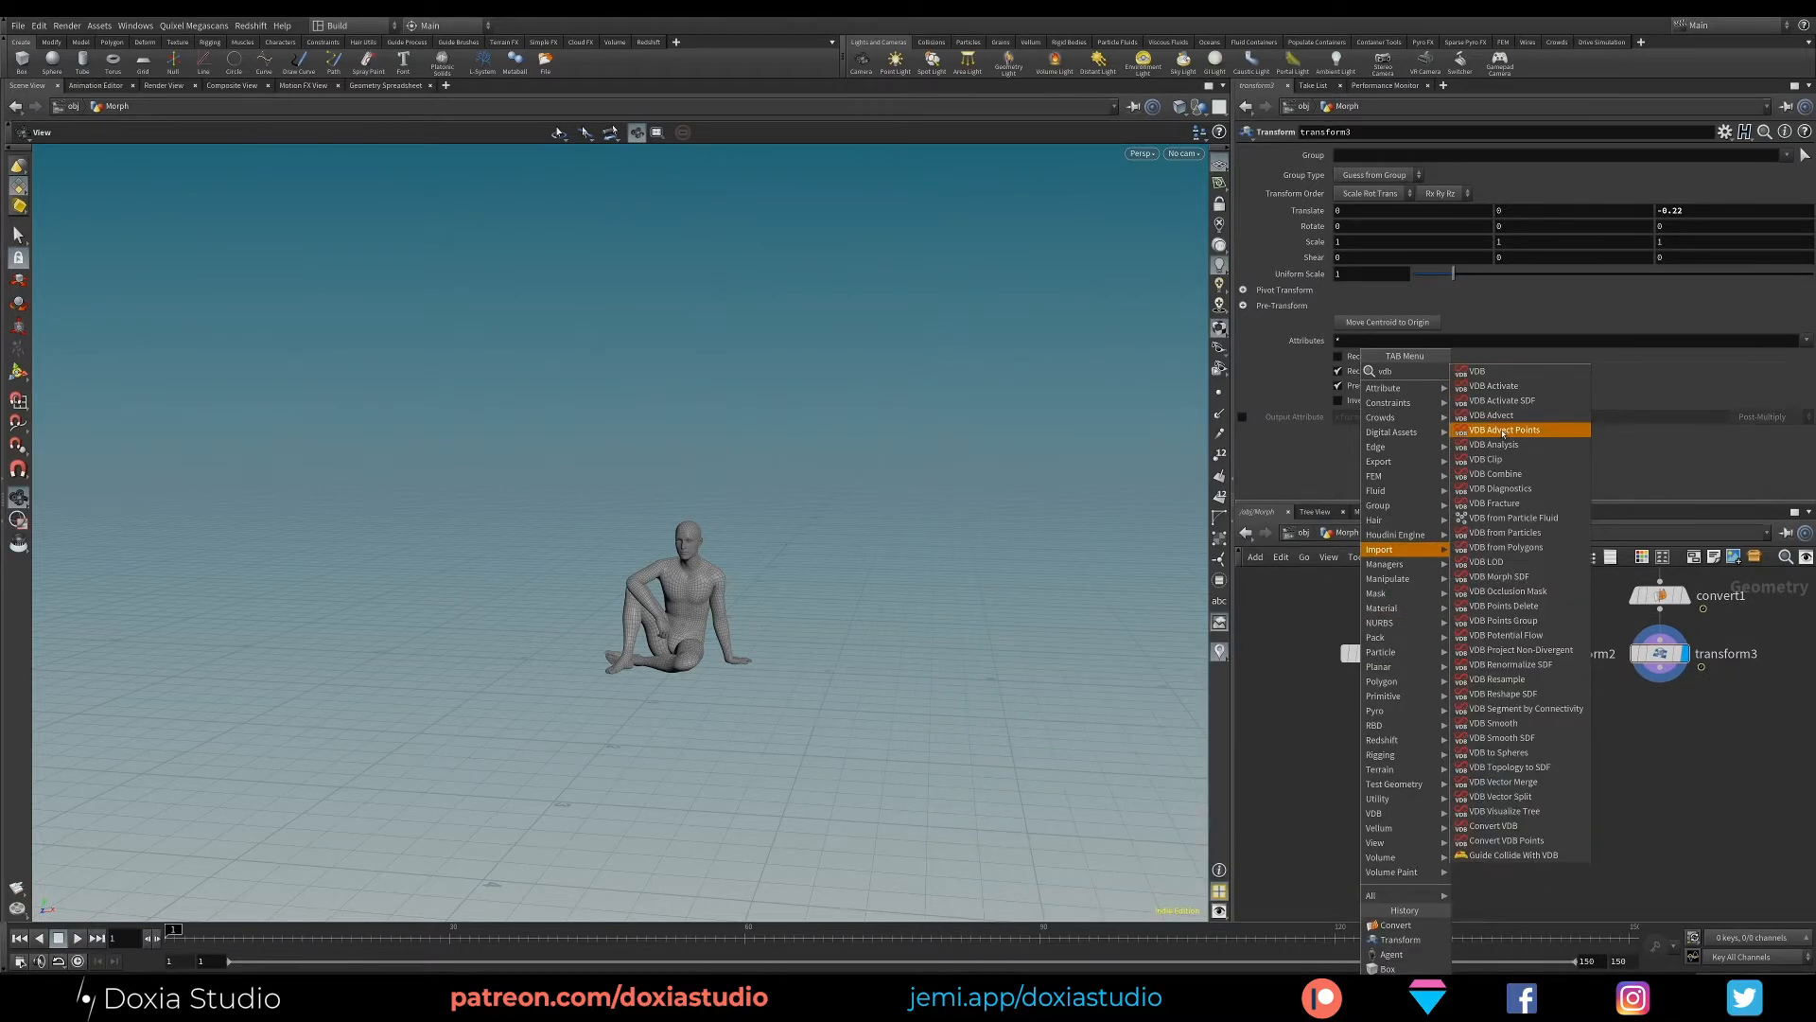
text(om pol)
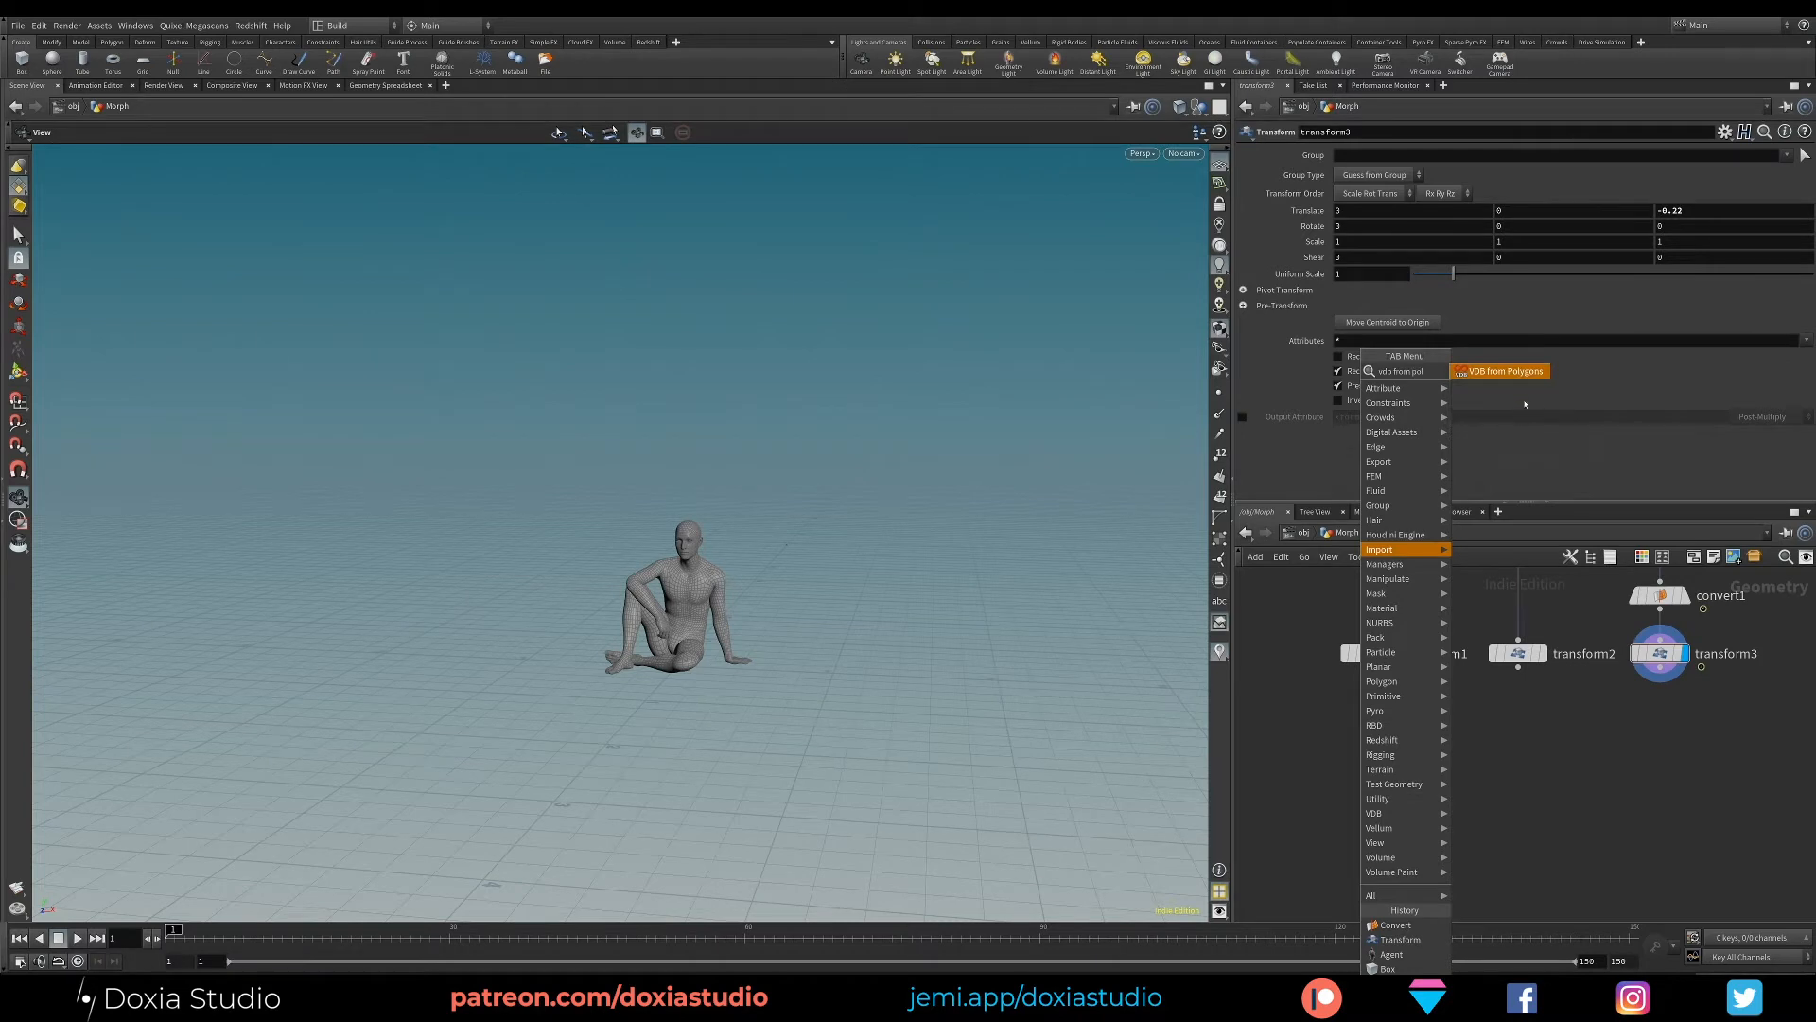
click(1506, 386)
click(1370, 722)
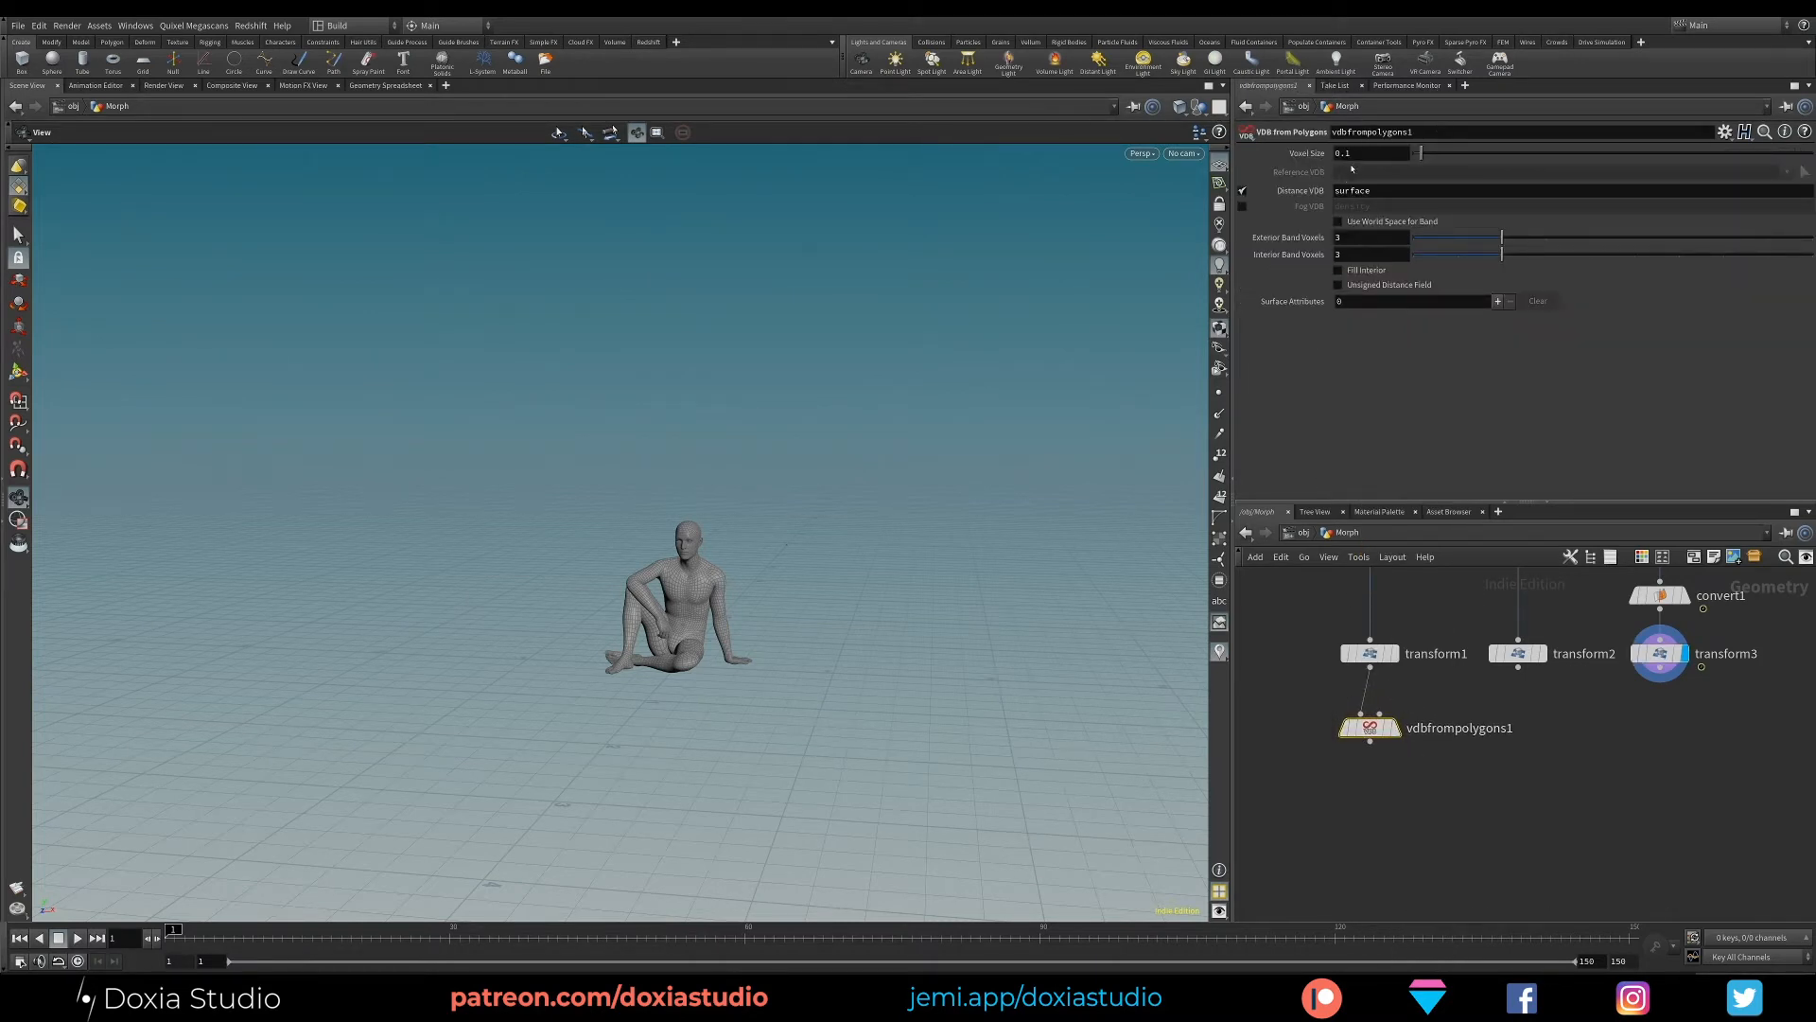
click(1395, 727)
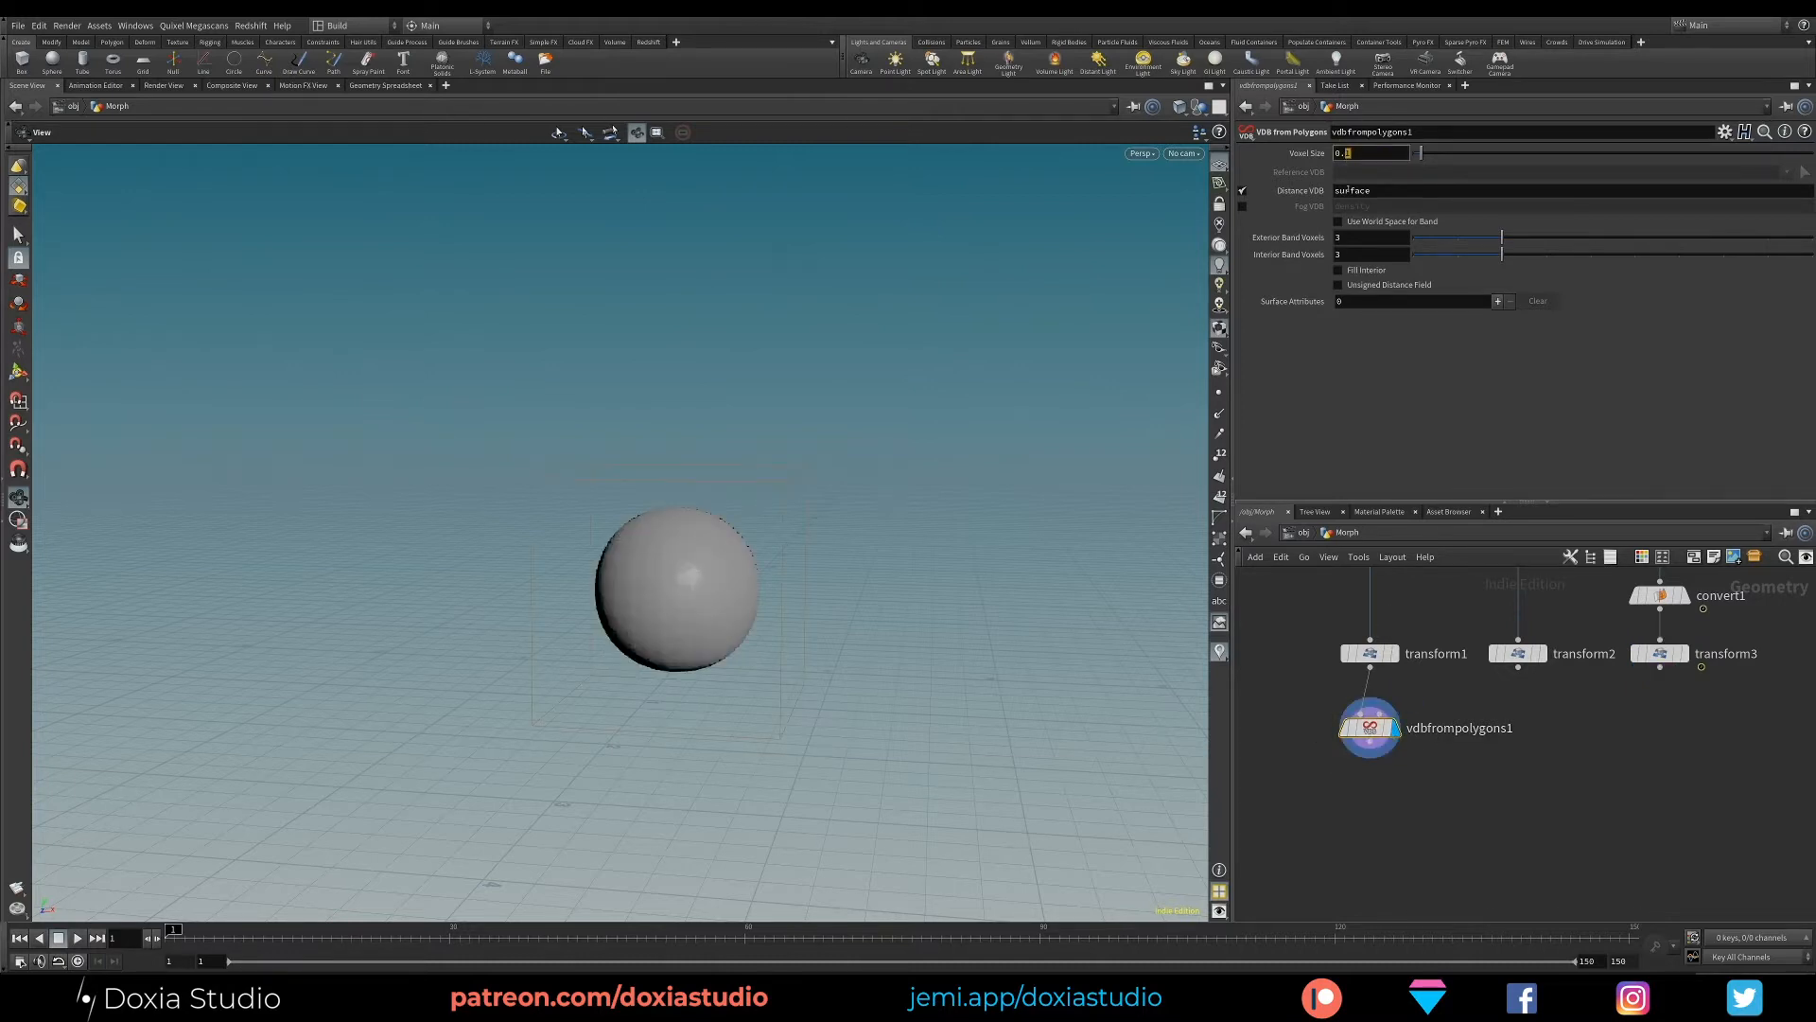
- Rewire the VDB from Polygons node to the agent's Transform node and set its voxel size to 0.01
drag(1379, 723, 1661, 735)
middle_drag(1684, 677, 1599, 807)
drag(1691, 646, 1546, 689)
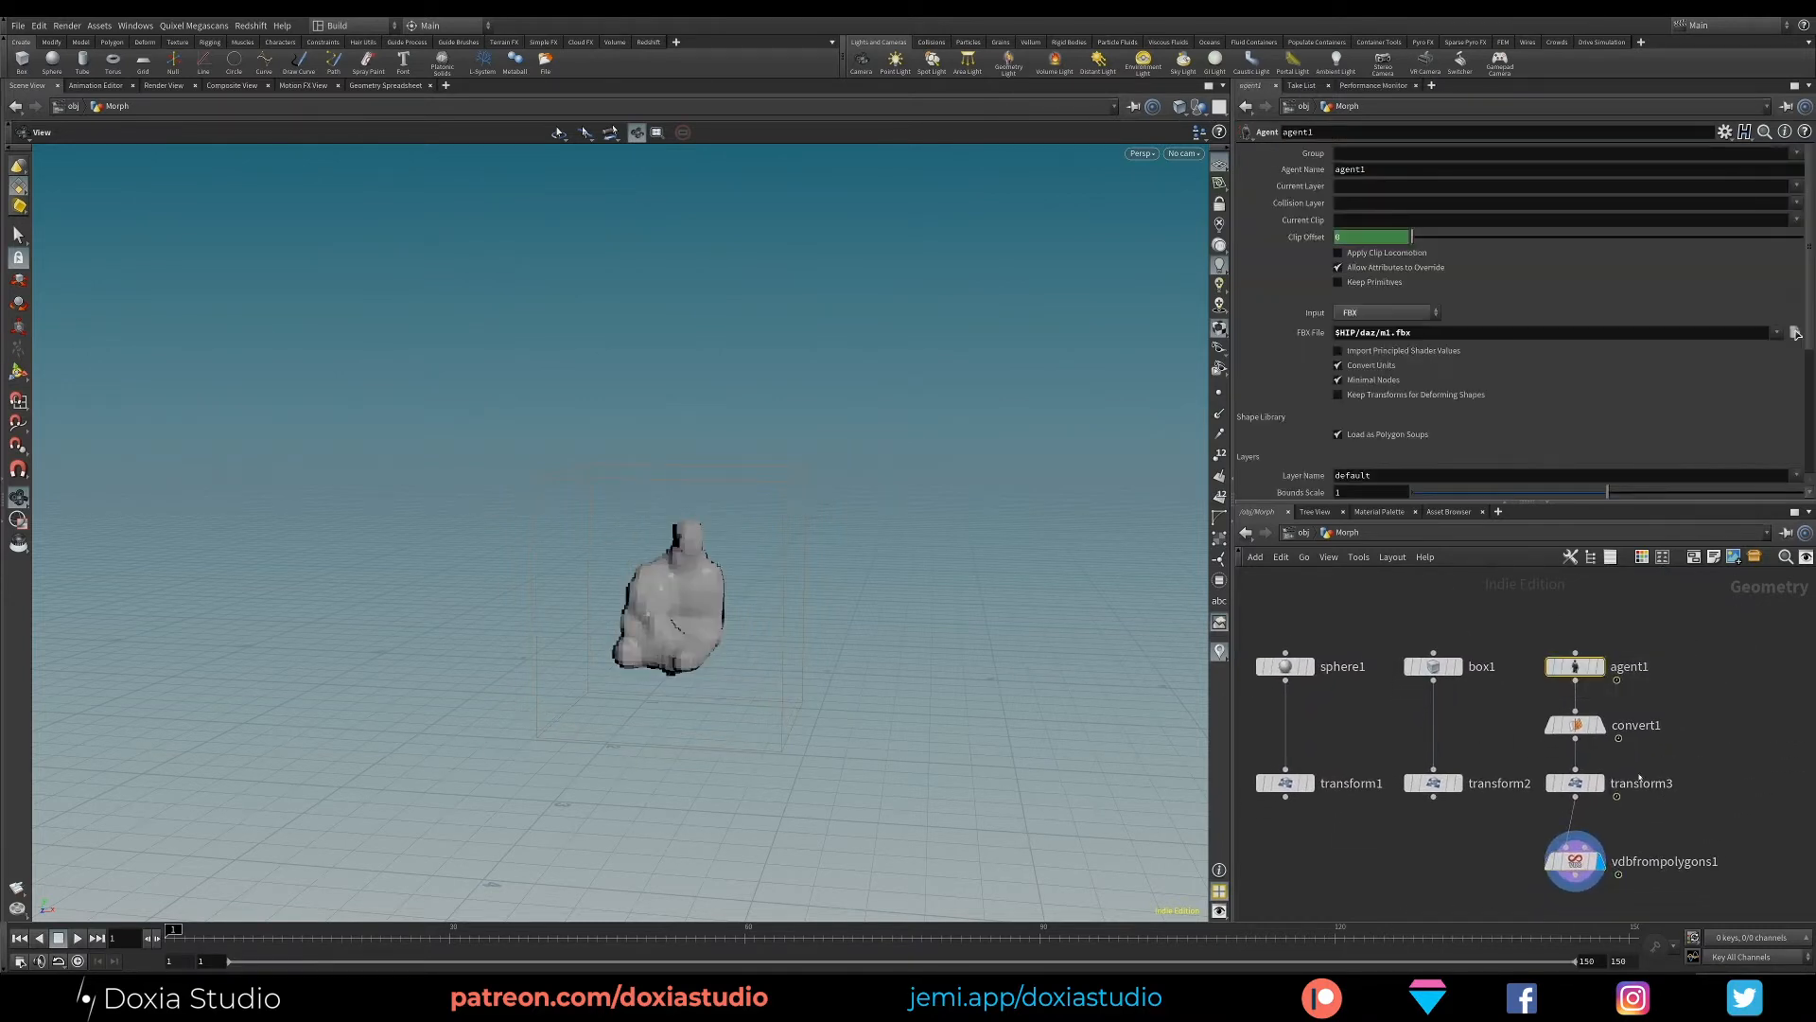
click(1575, 859)
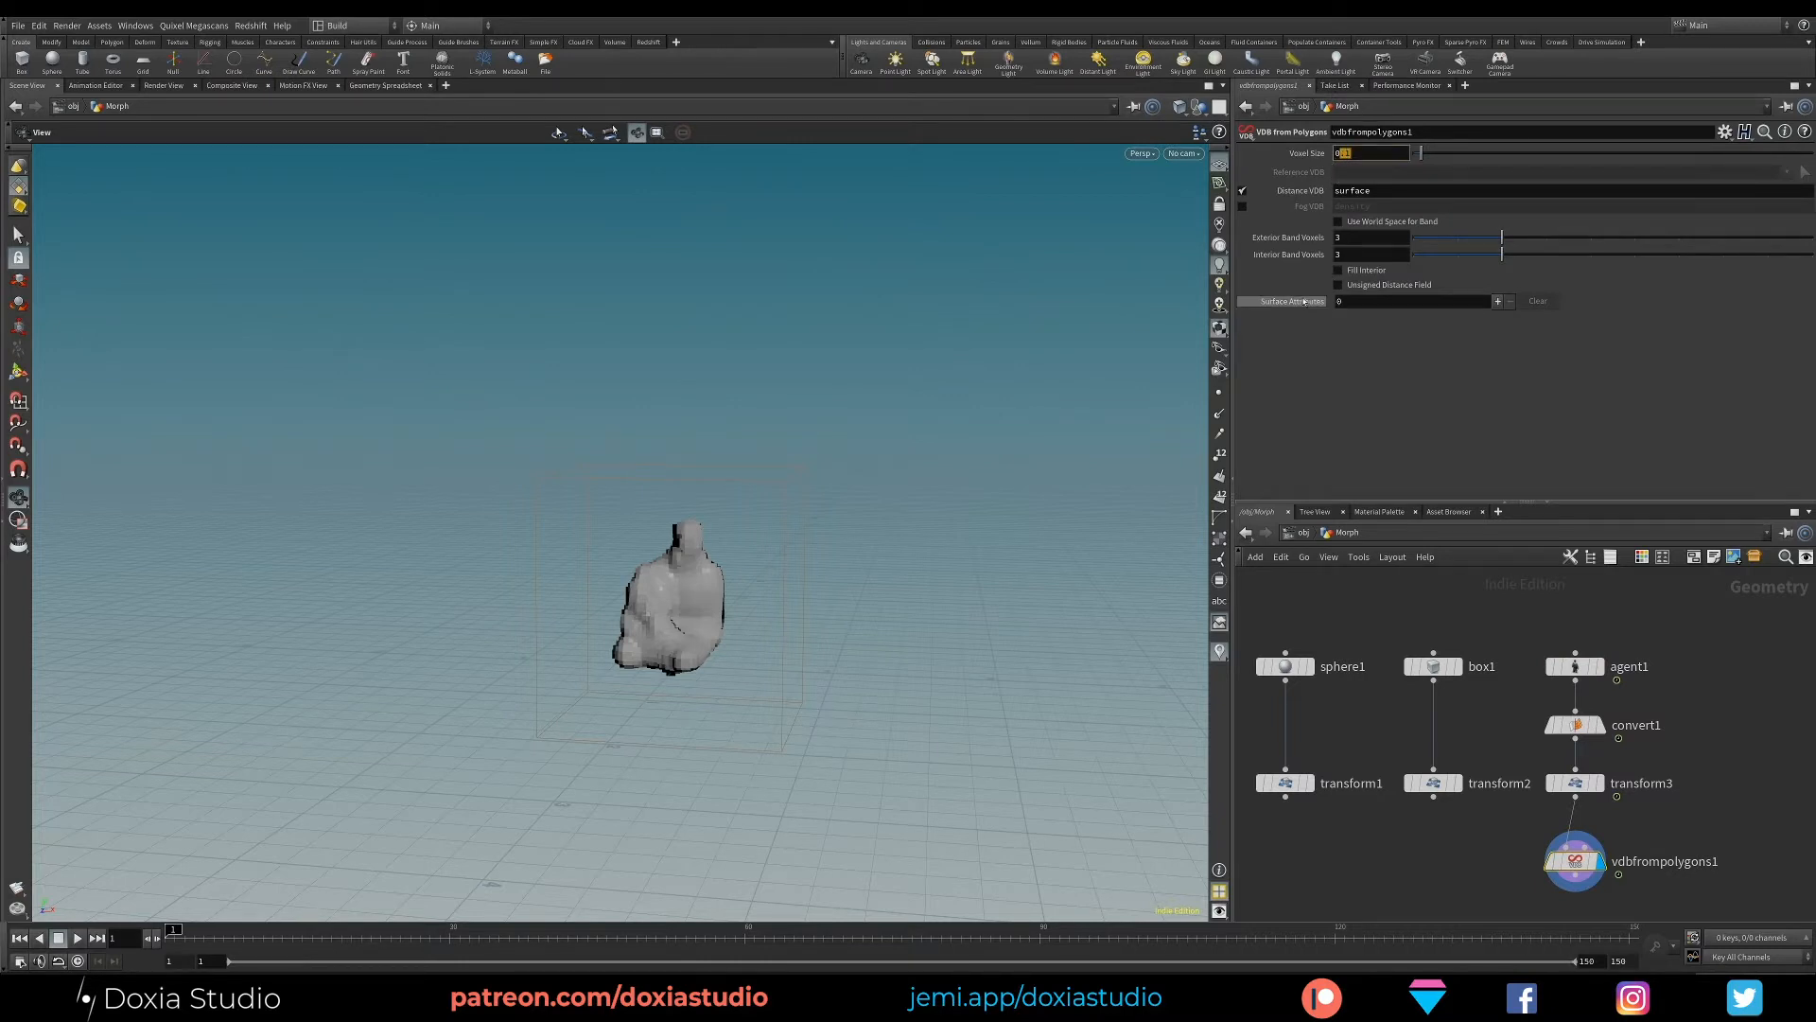
key(Return)
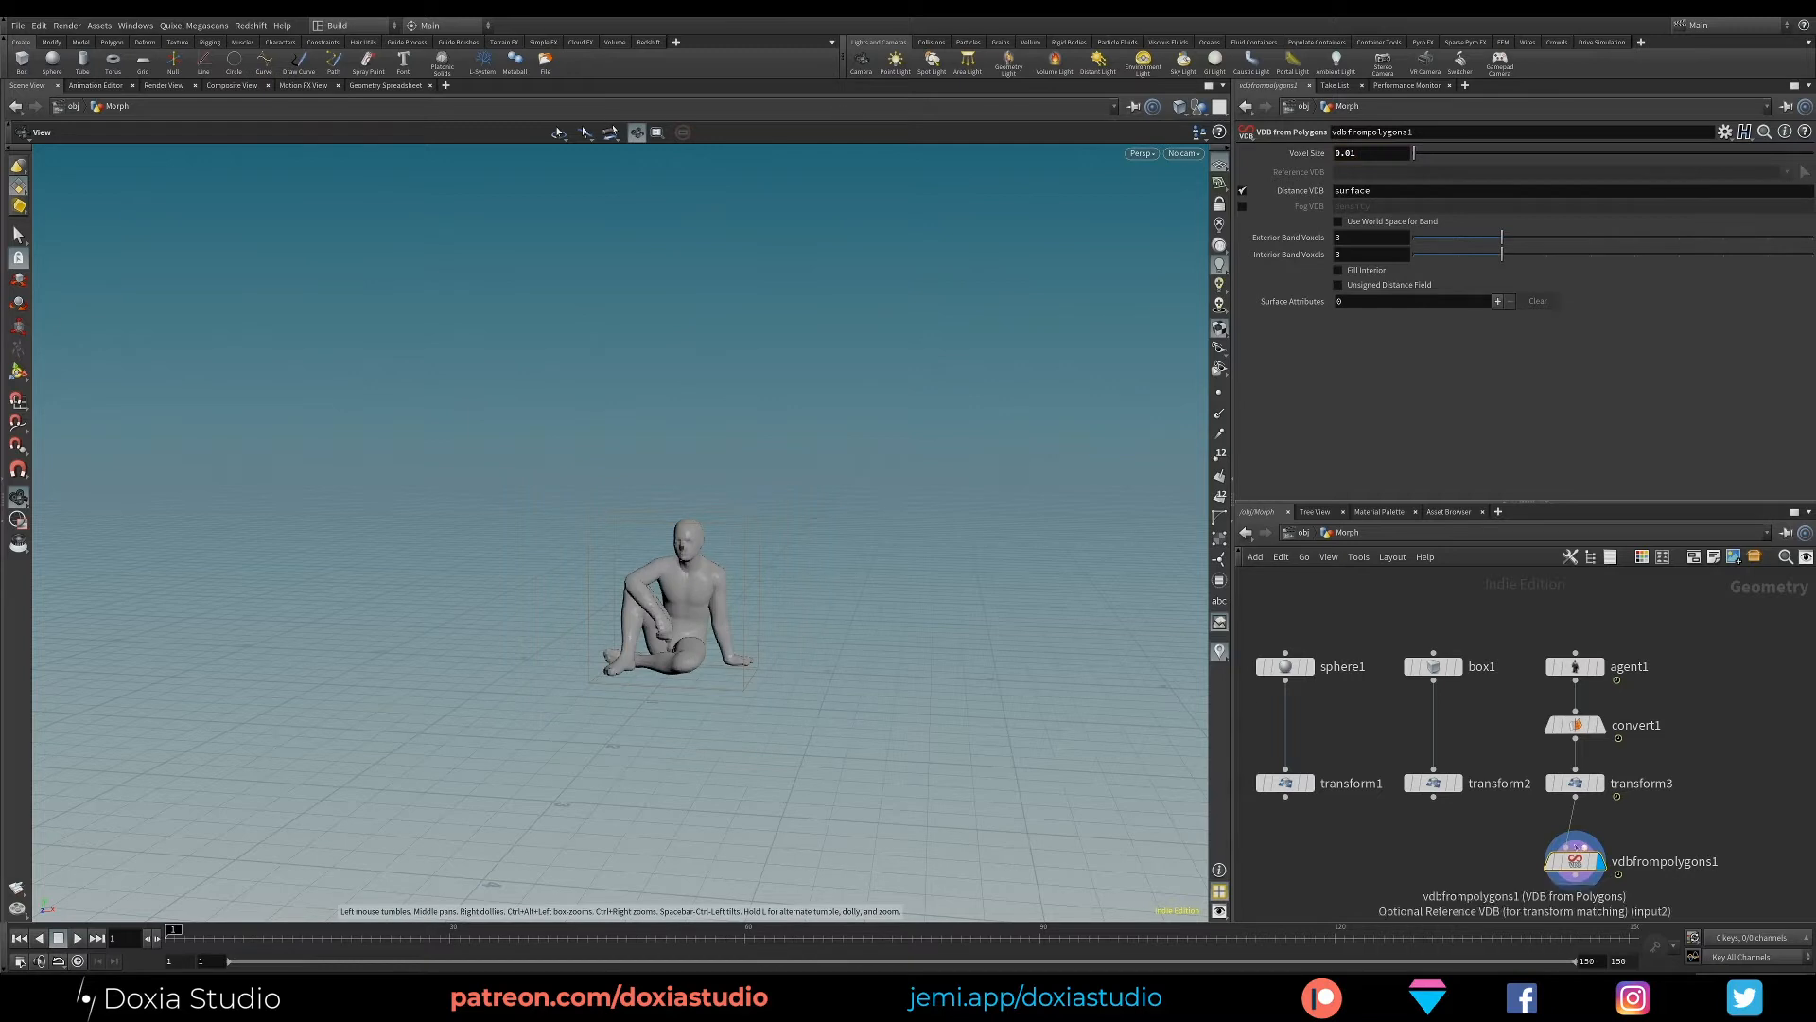
- Enable world space for the VDB band and set both the exterior and interior band to 0.01
click(1354, 224)
click(1357, 237)
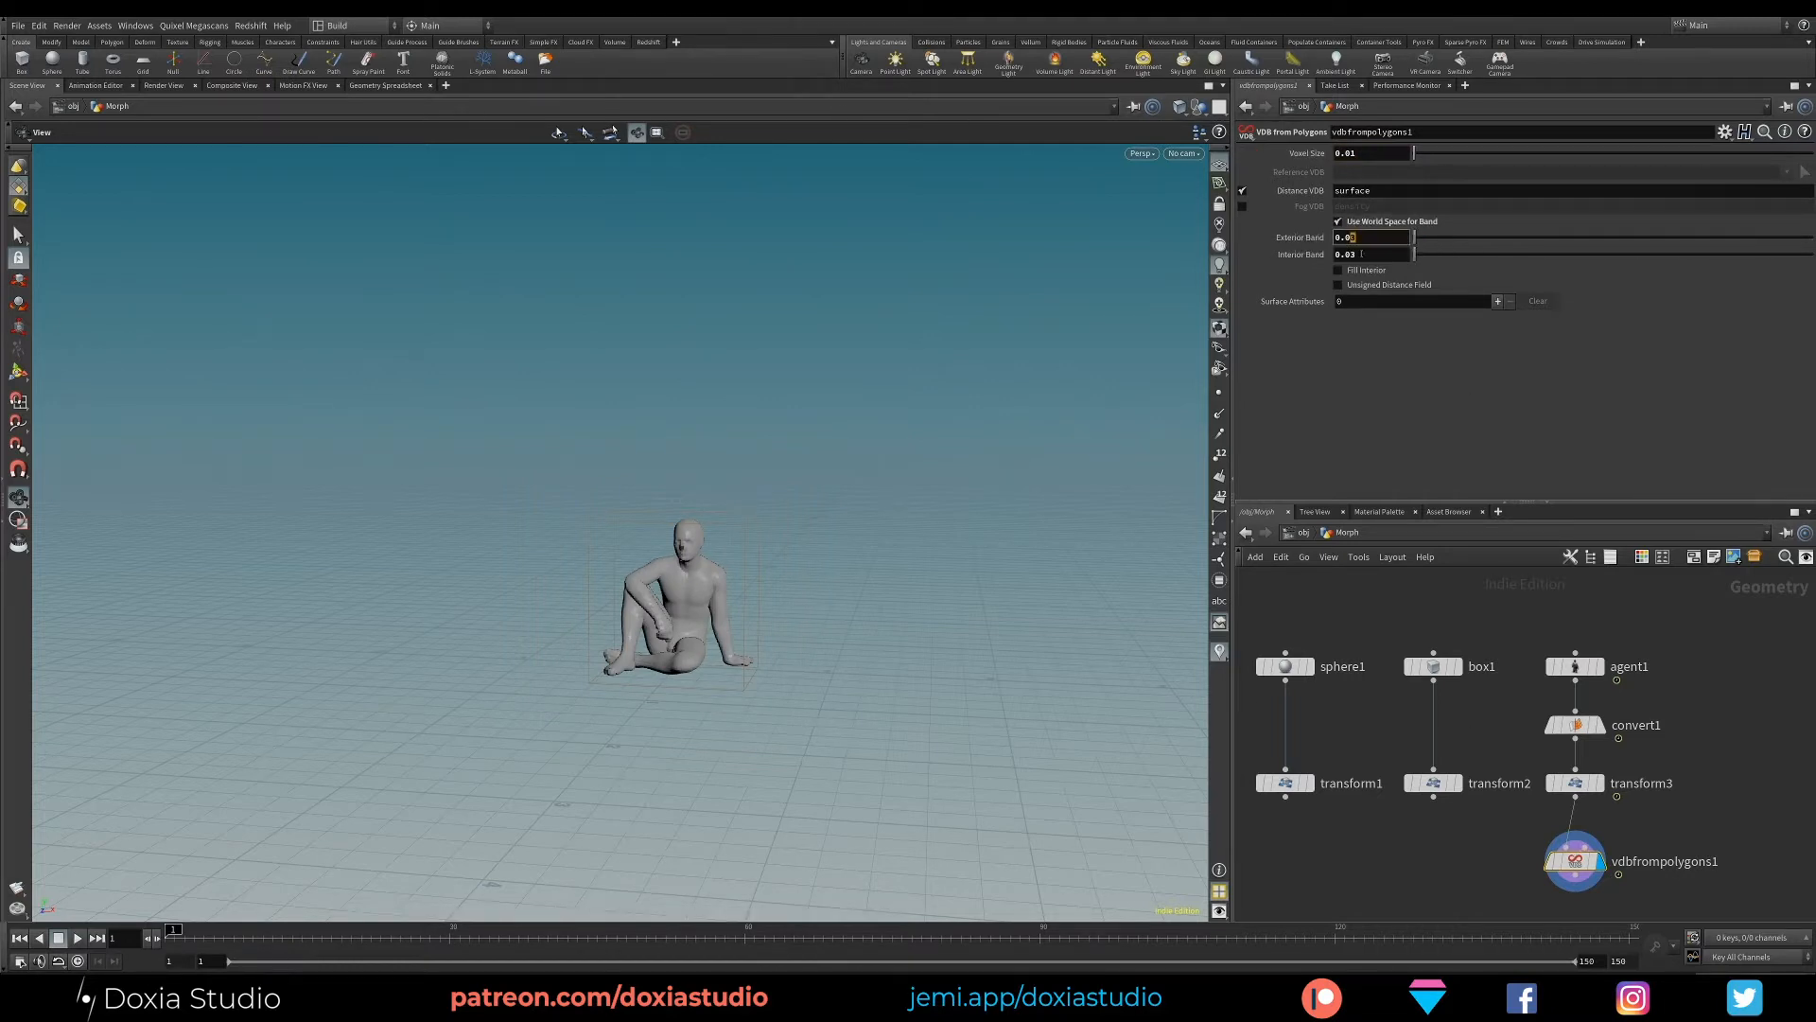
text(1)
key(Return)
drag(1350, 255, 1364, 259)
text(1)
key(Return)
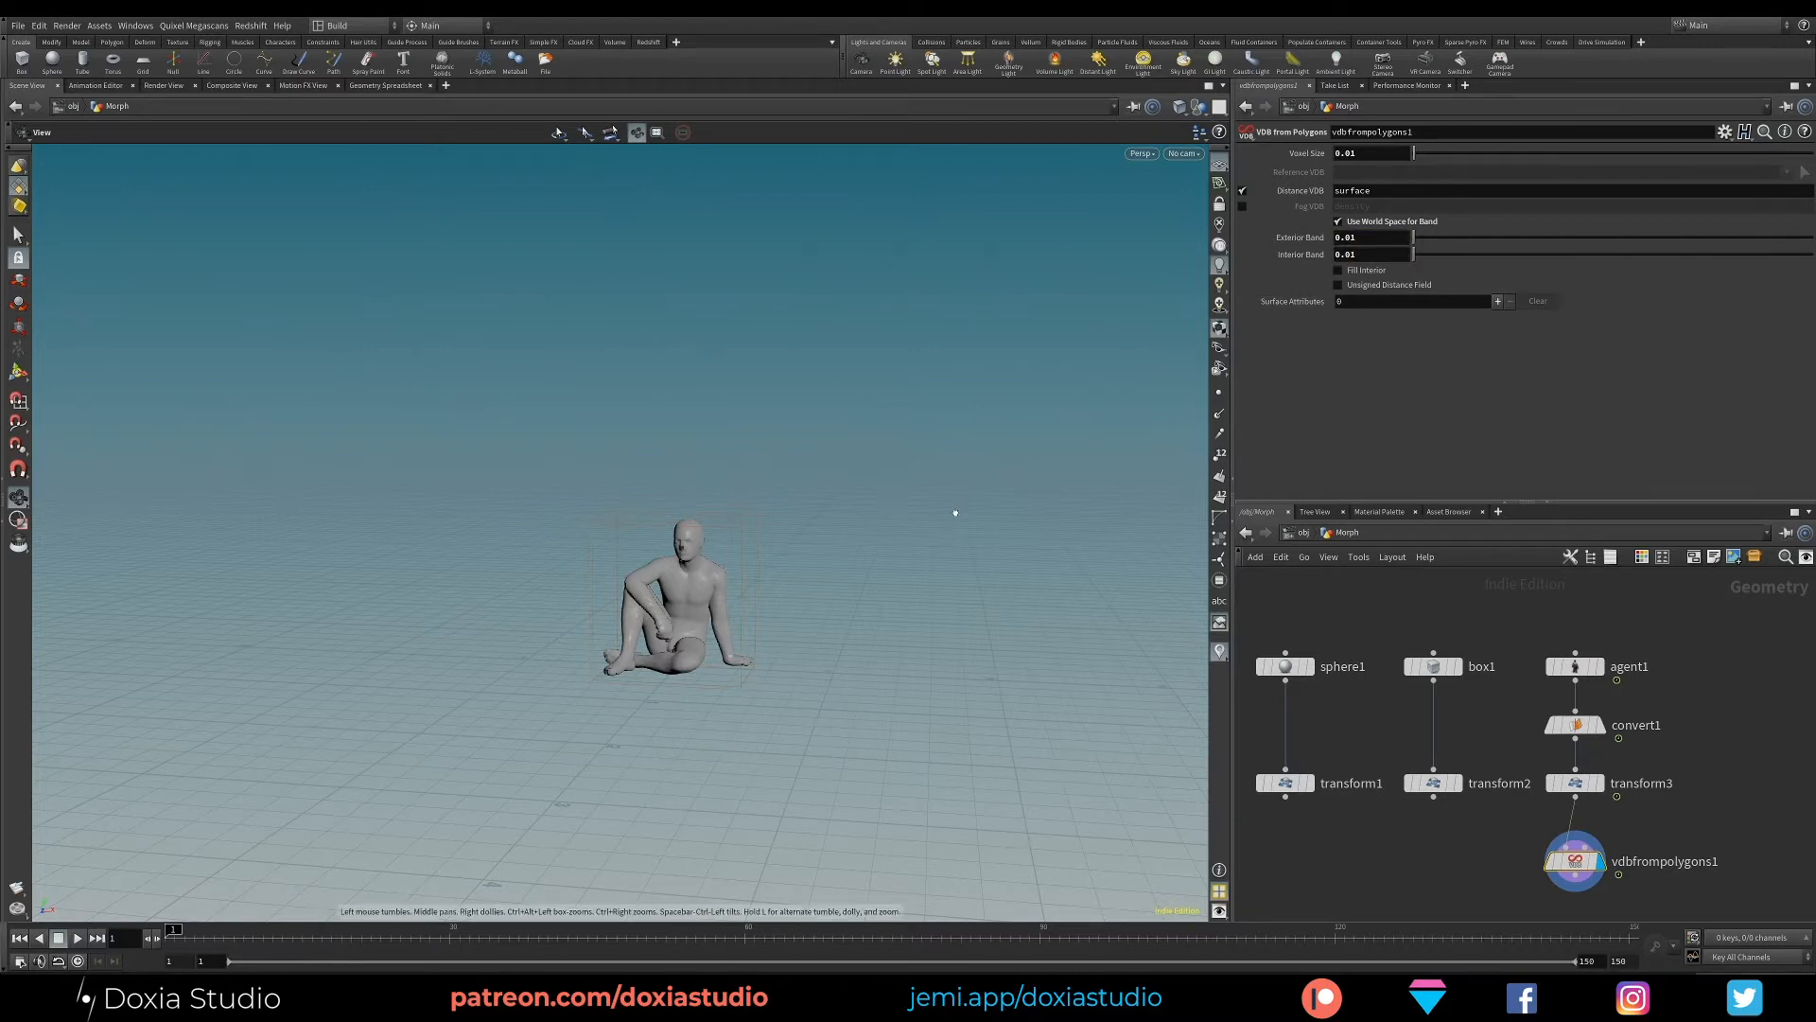
- Refine the character's VDB by setting the exterior band, interior band and voxel size to 0.001
scroll(665, 622, up, 5)
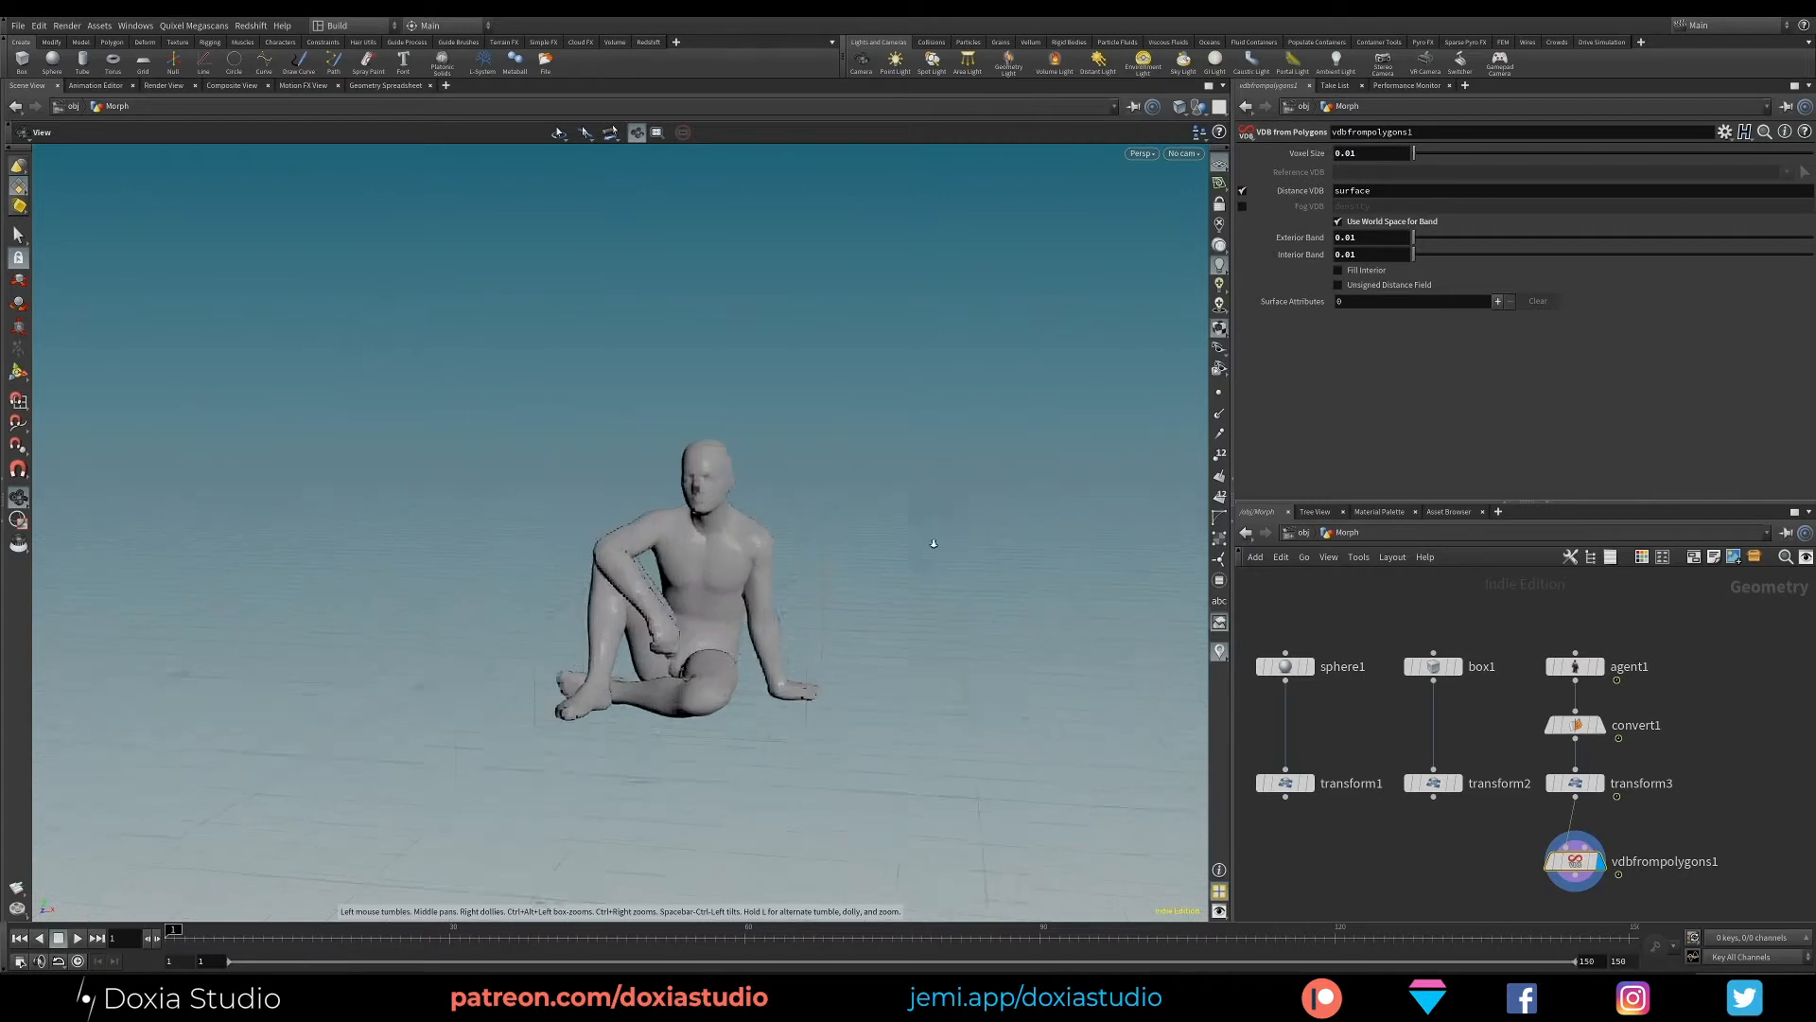
text(0)
click(1352, 254)
text(0)
click(1352, 362)
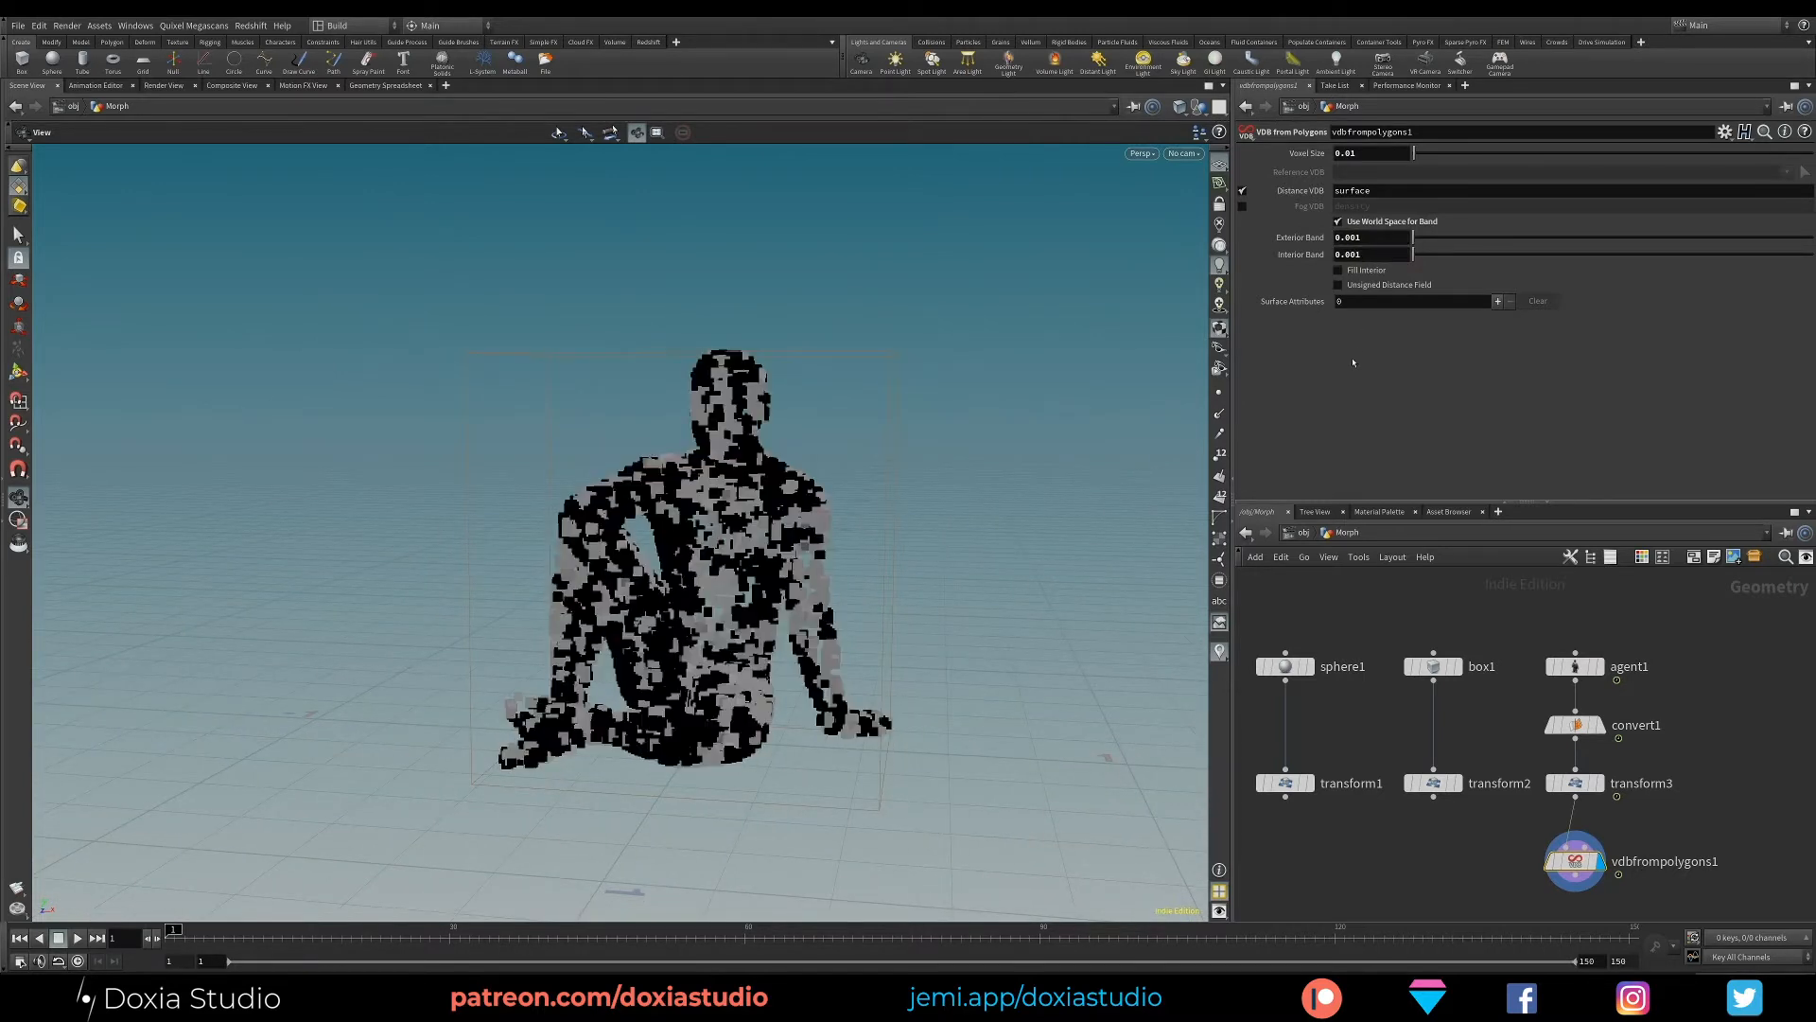
click(1355, 152)
text(0)
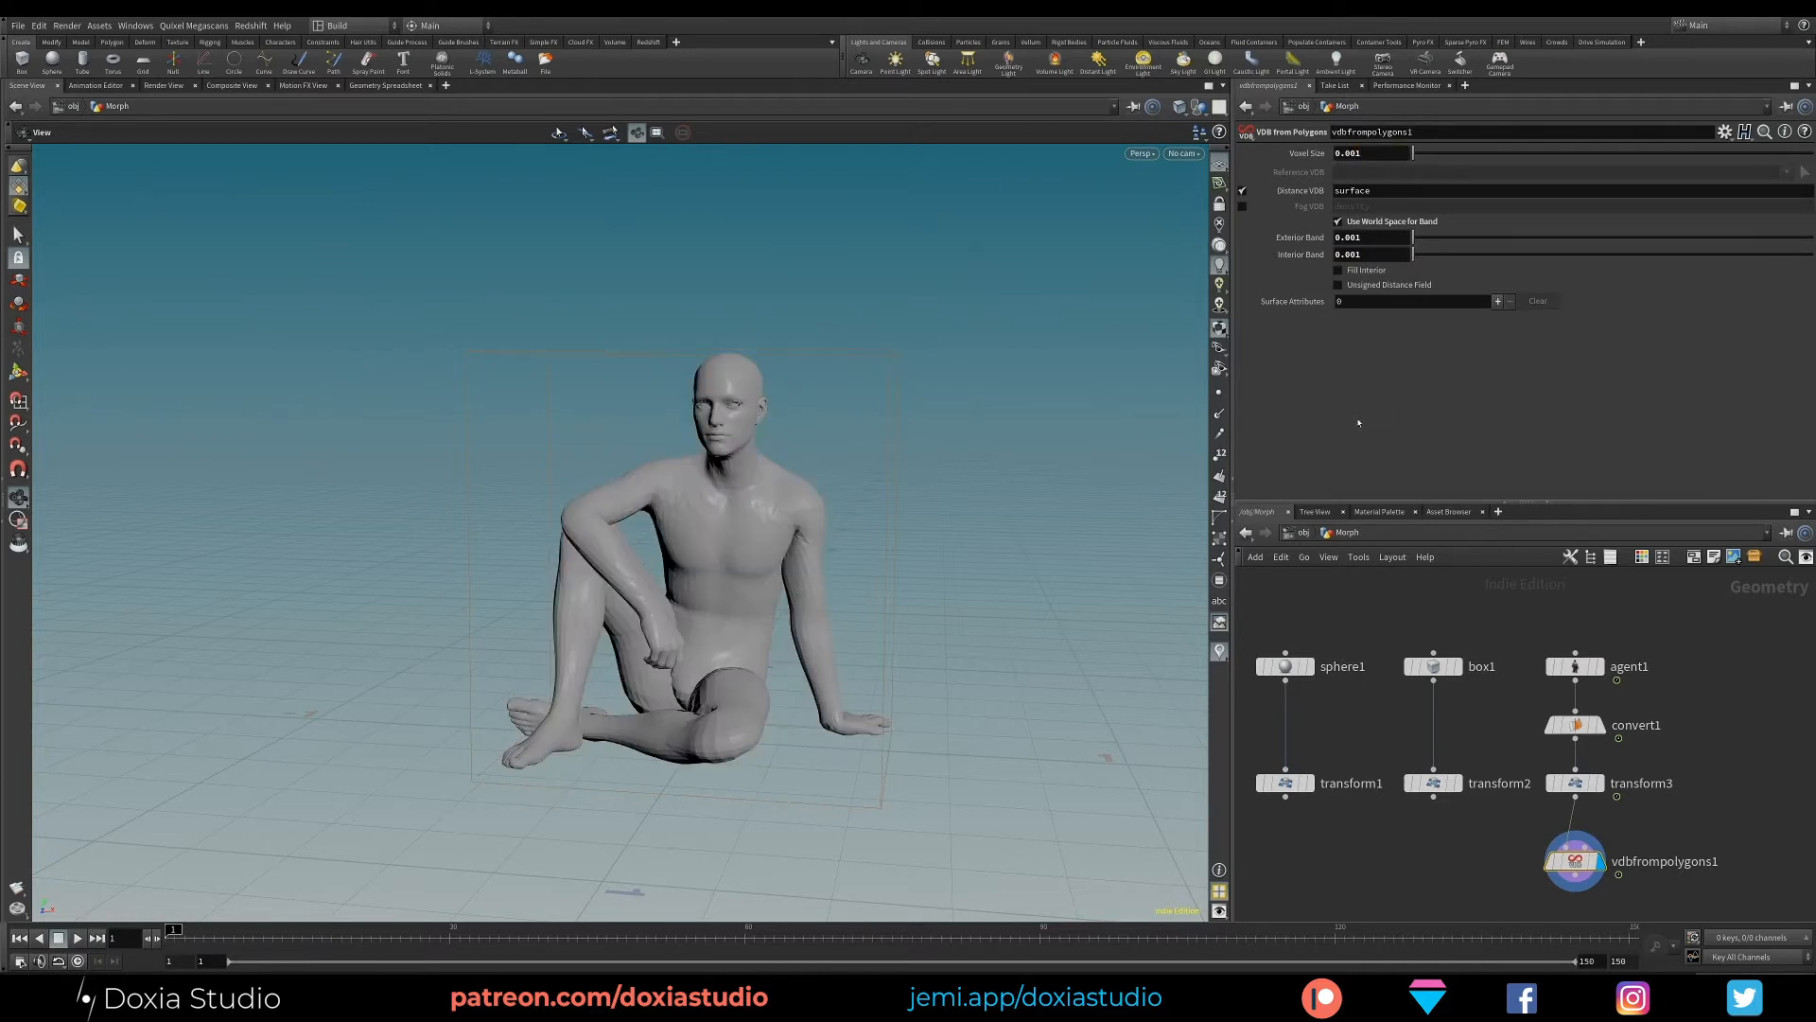
drag(726, 603, 757, 583)
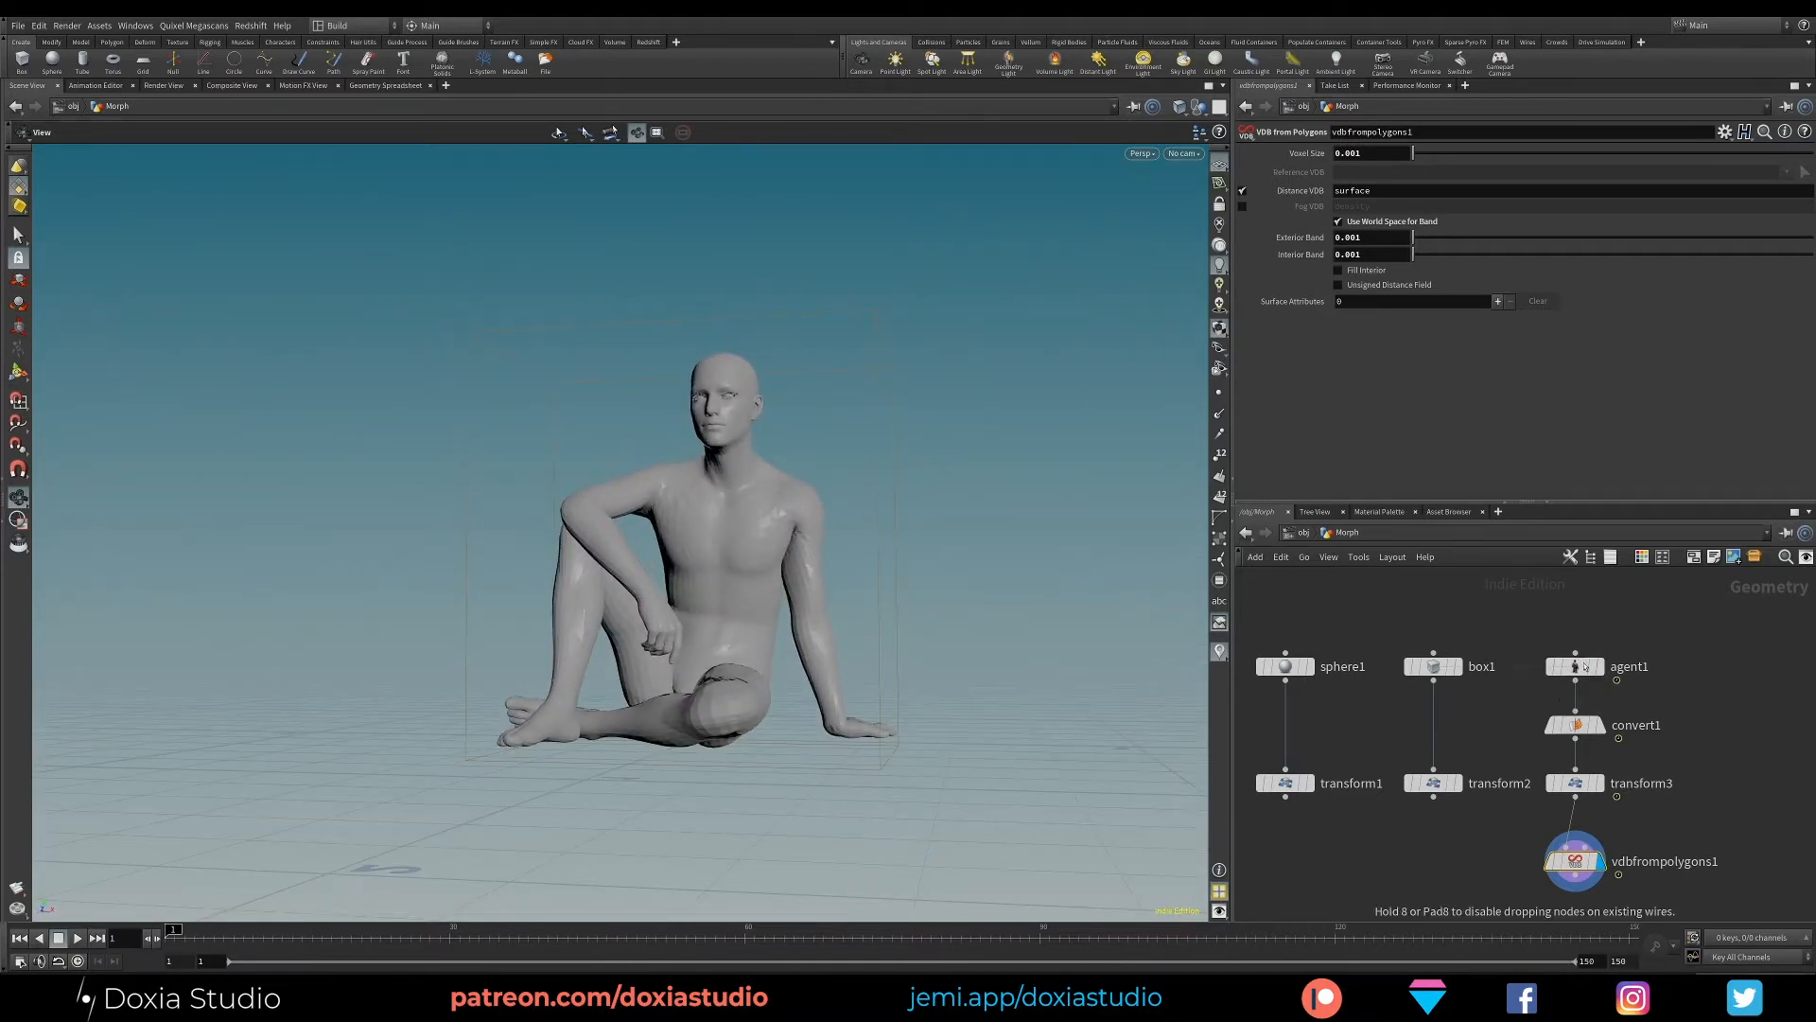
- Insert a Subdivide node between the agent branch's Convert and Transform nodes to smooth the character
drag(1598, 668, 1598, 628)
key(Tab)
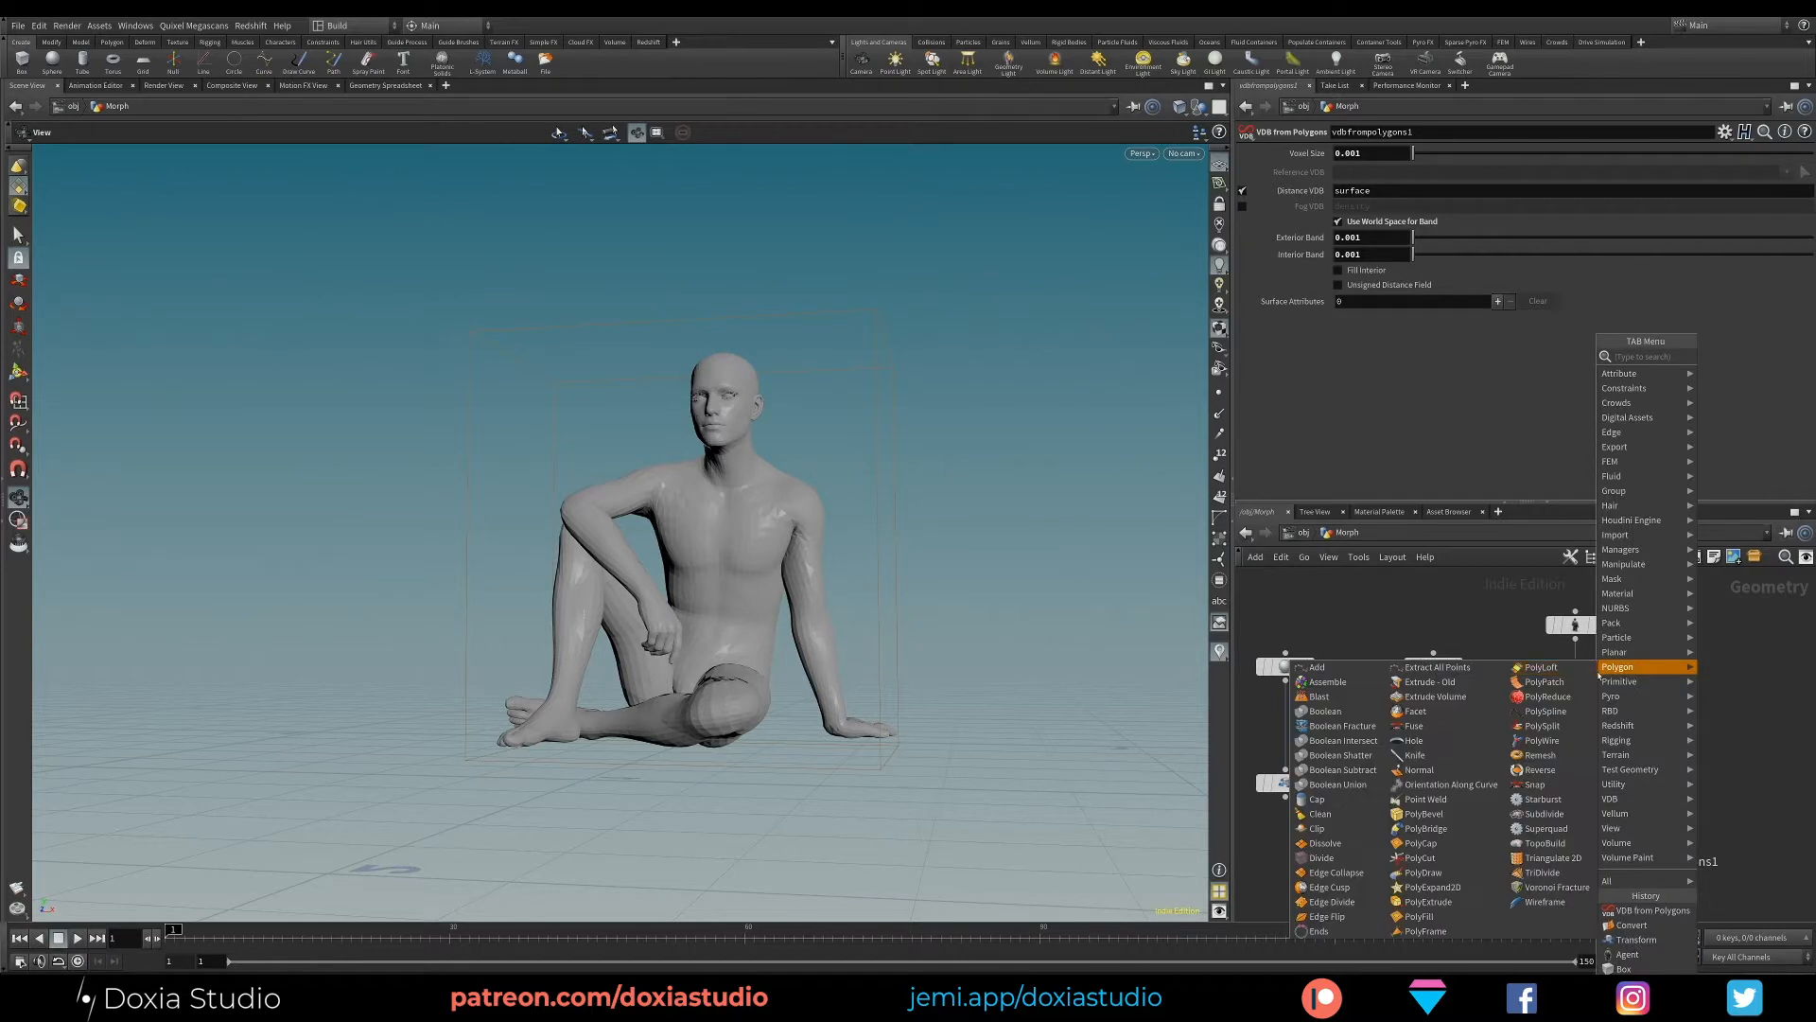
text(sub)
key(Return)
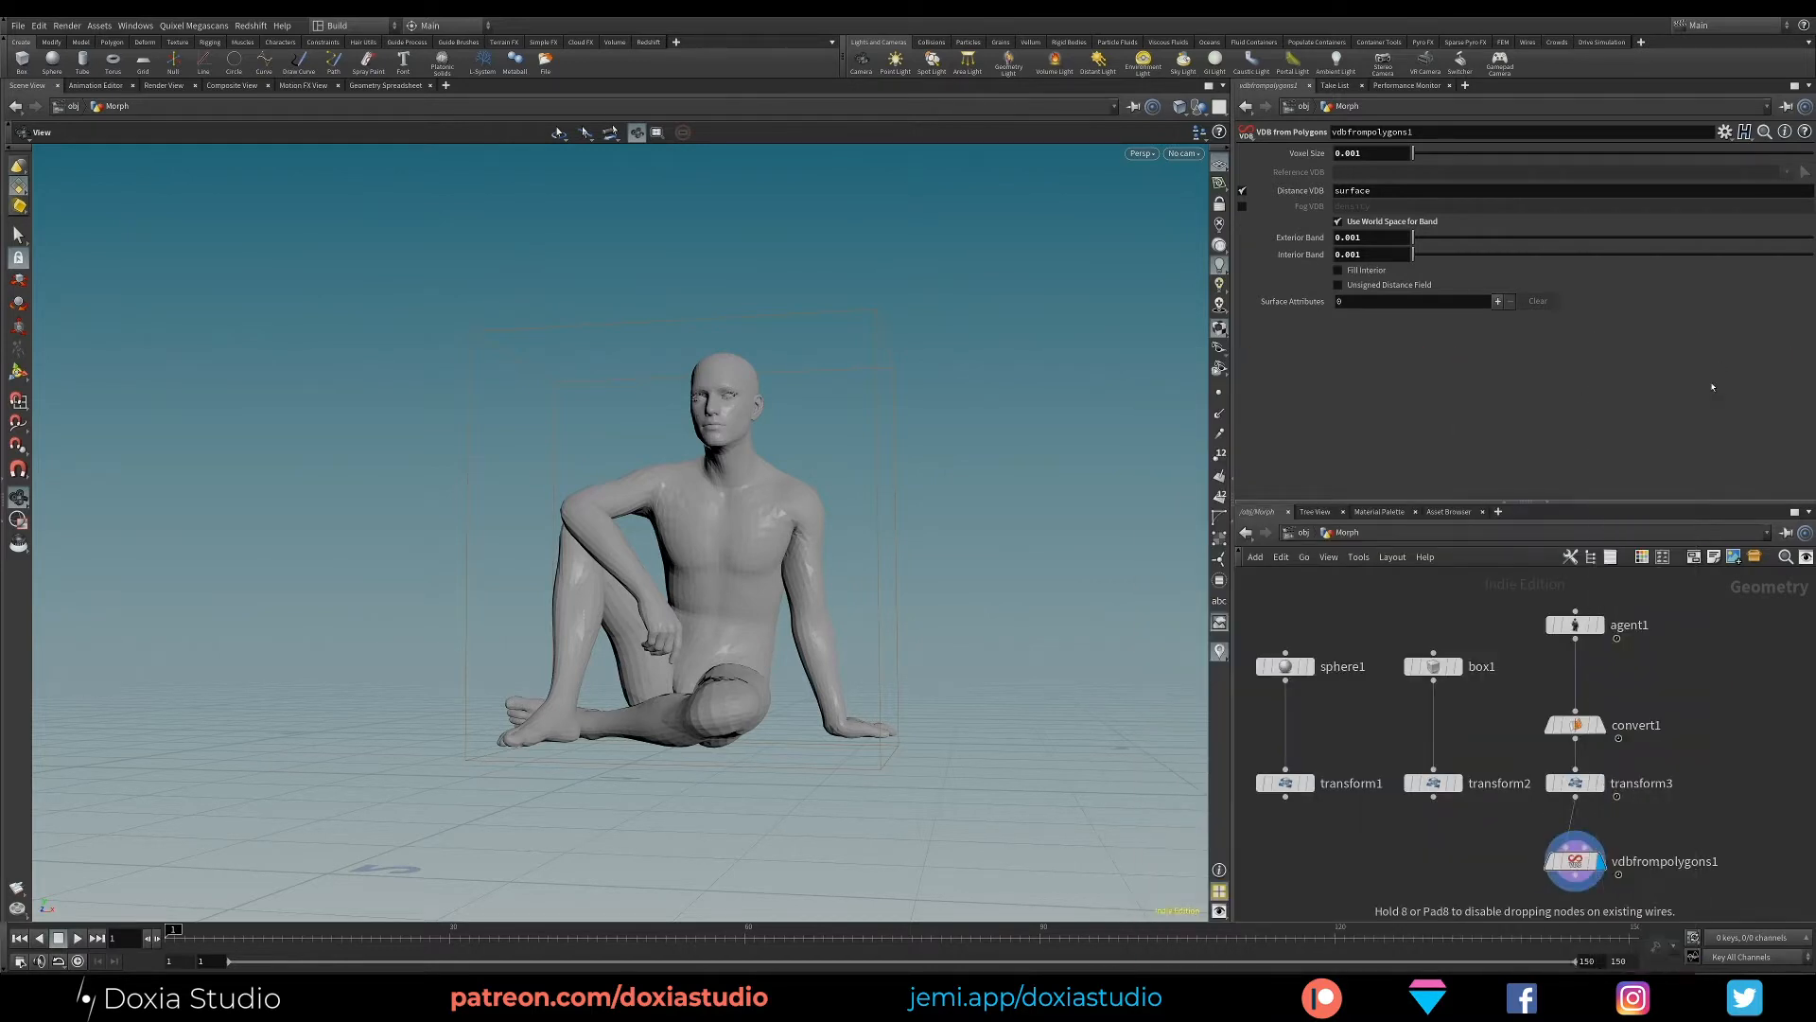
click(1665, 692)
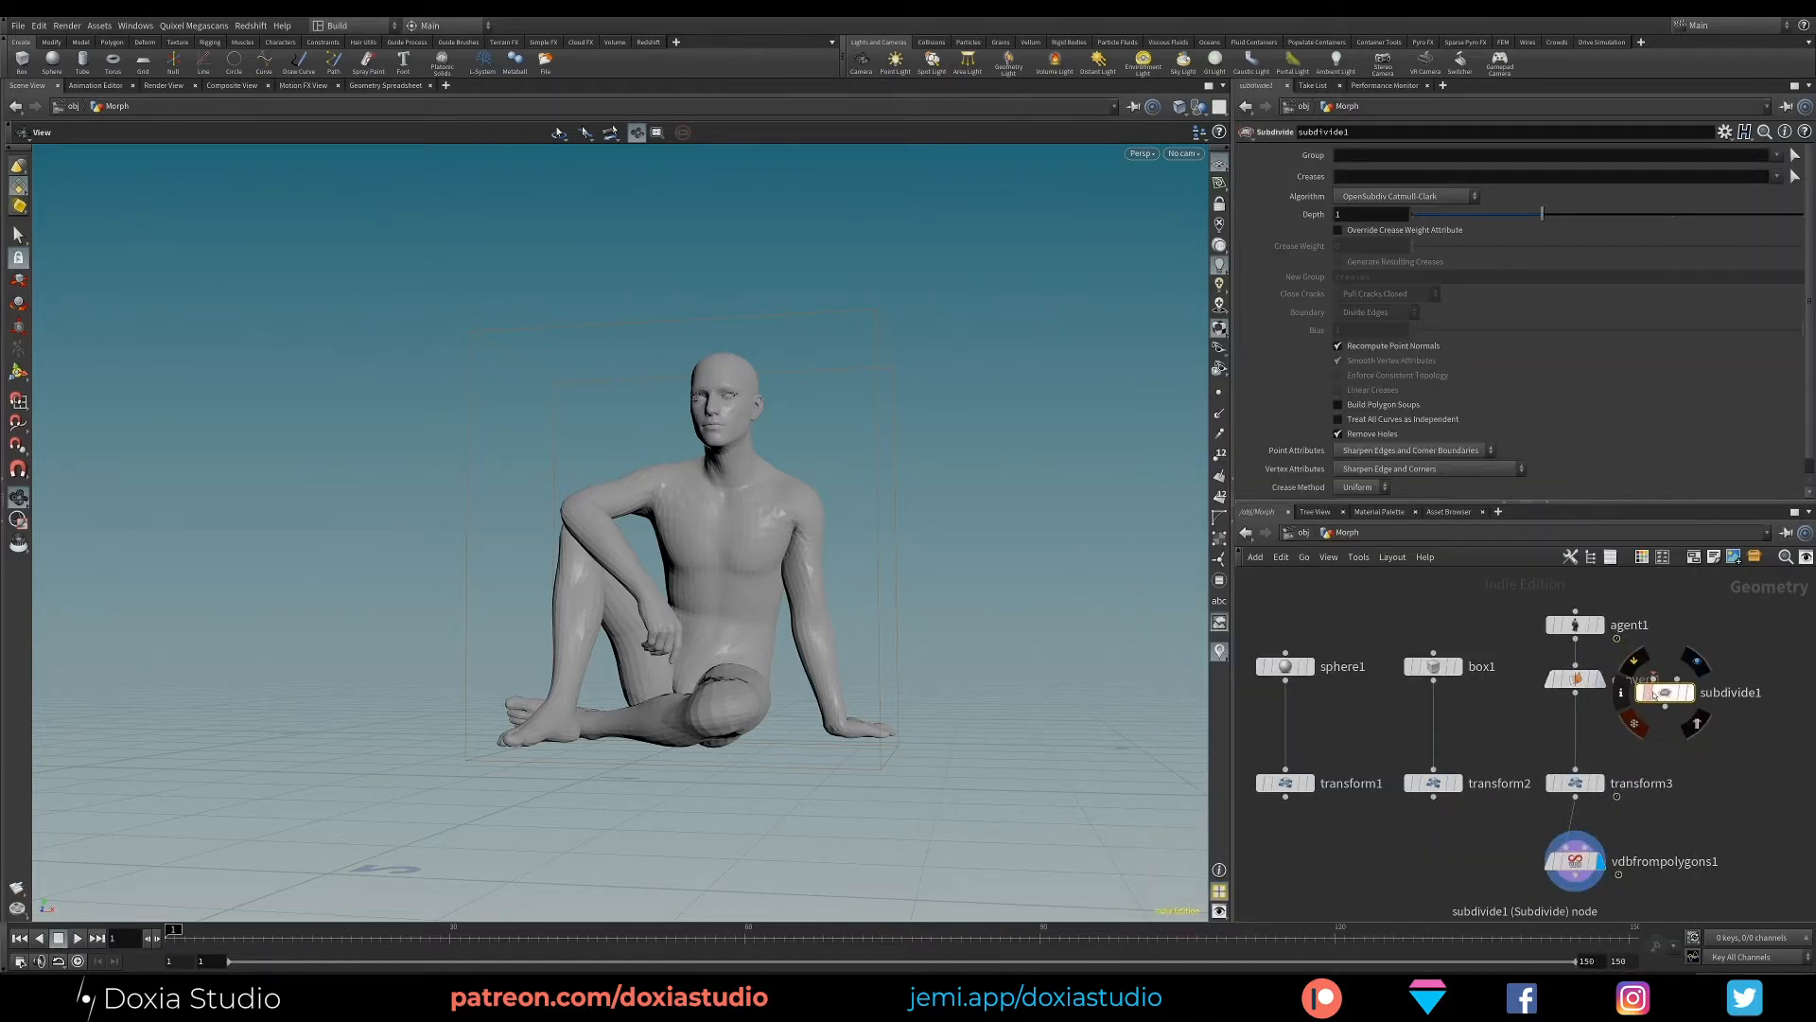
drag(1687, 703, 1598, 739)
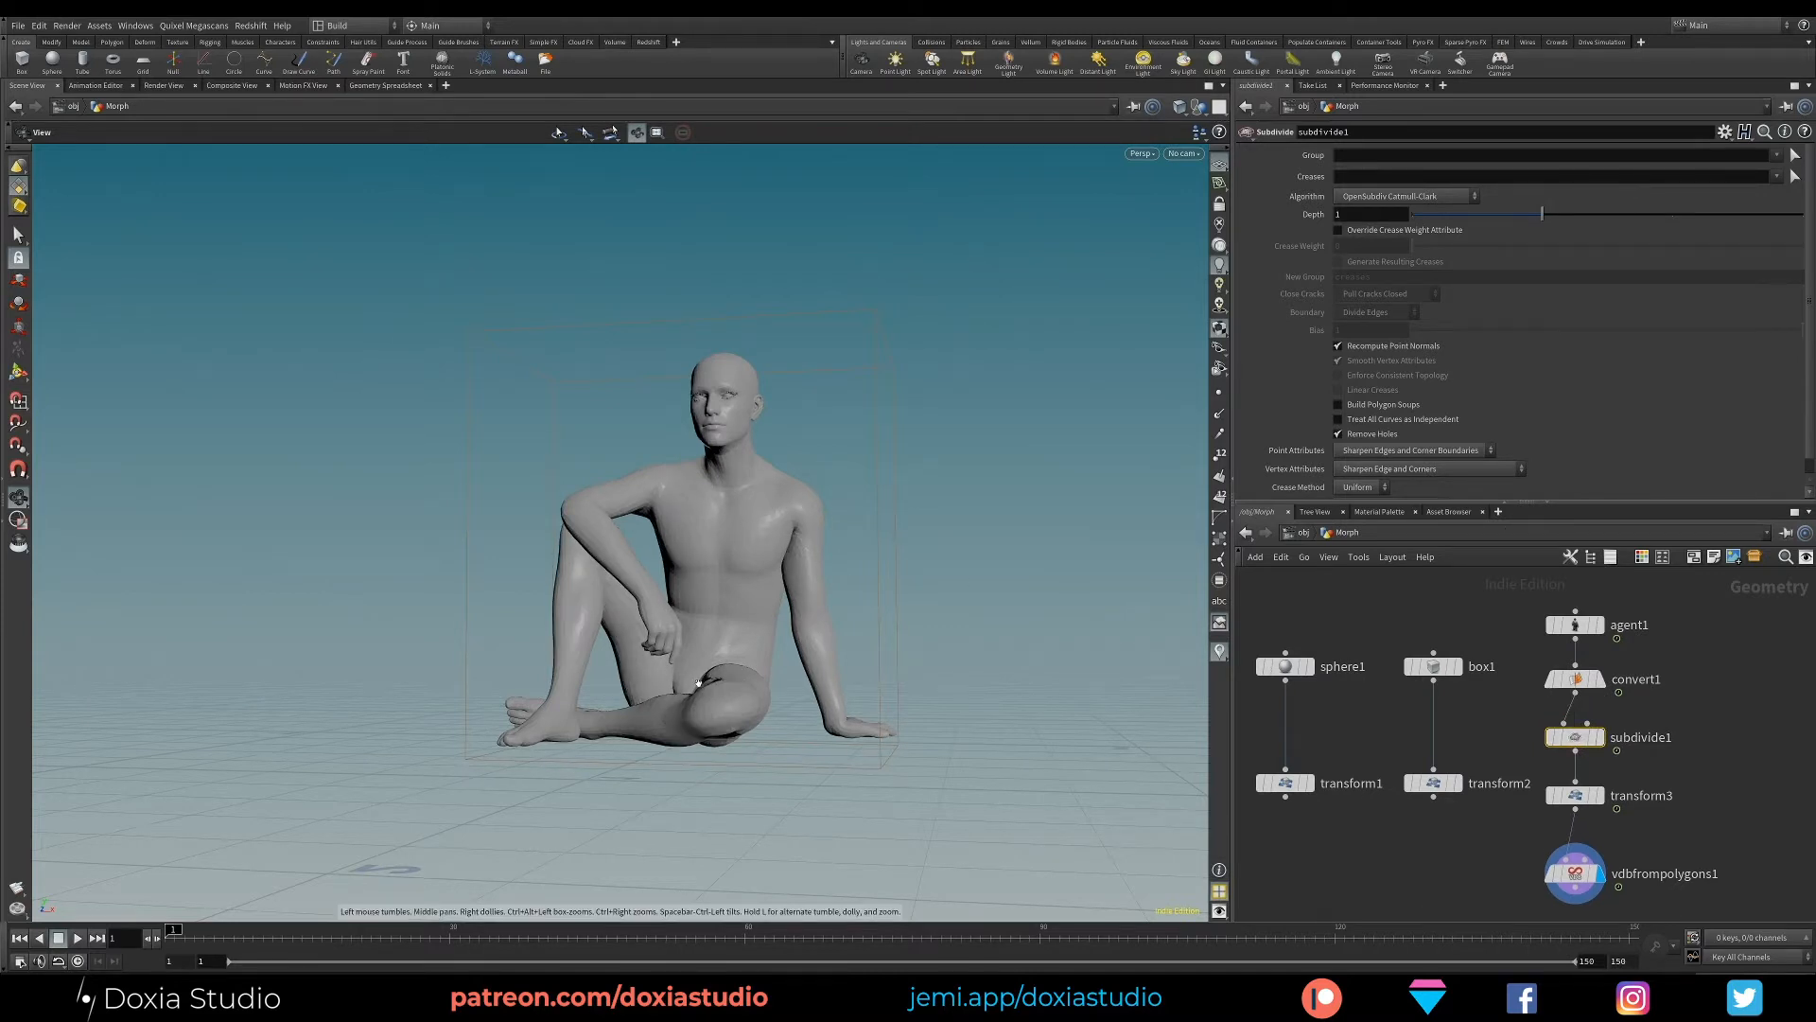
drag(698, 681, 790, 759)
drag(679, 643, 662, 567)
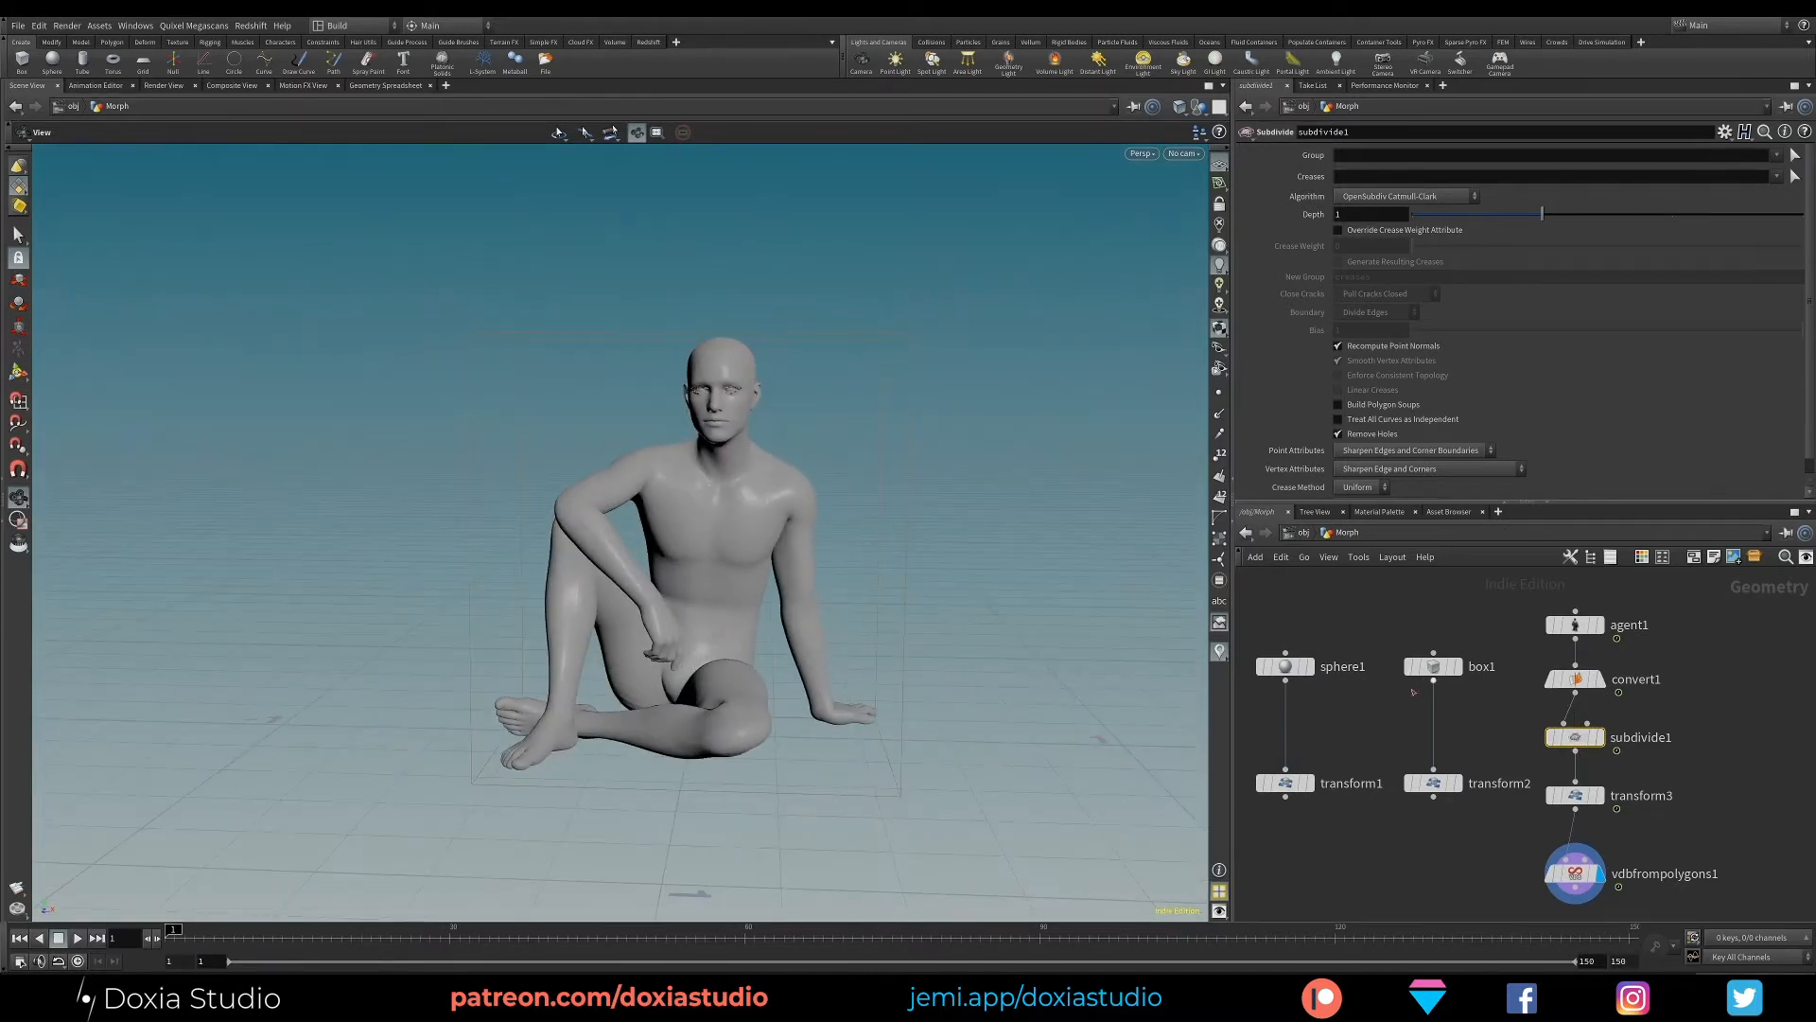
middle_drag(1663, 719, 1666, 596)
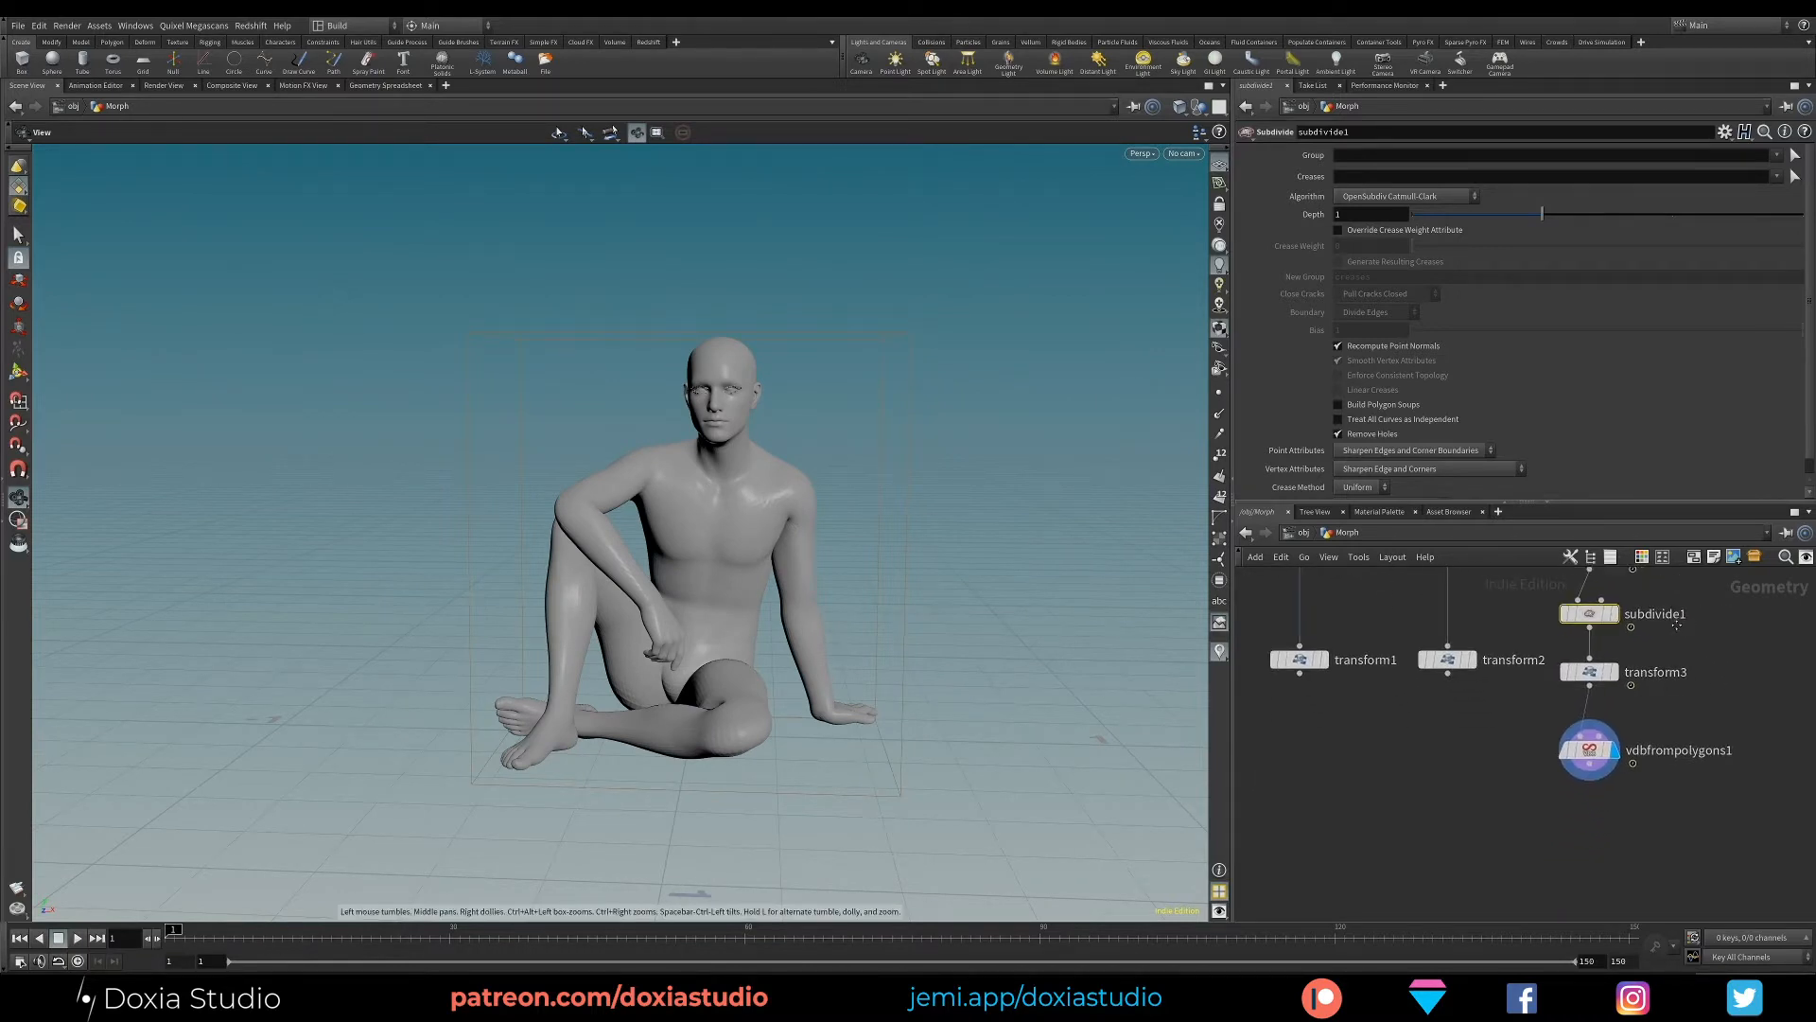
middle_drag(1389, 748, 1389, 822)
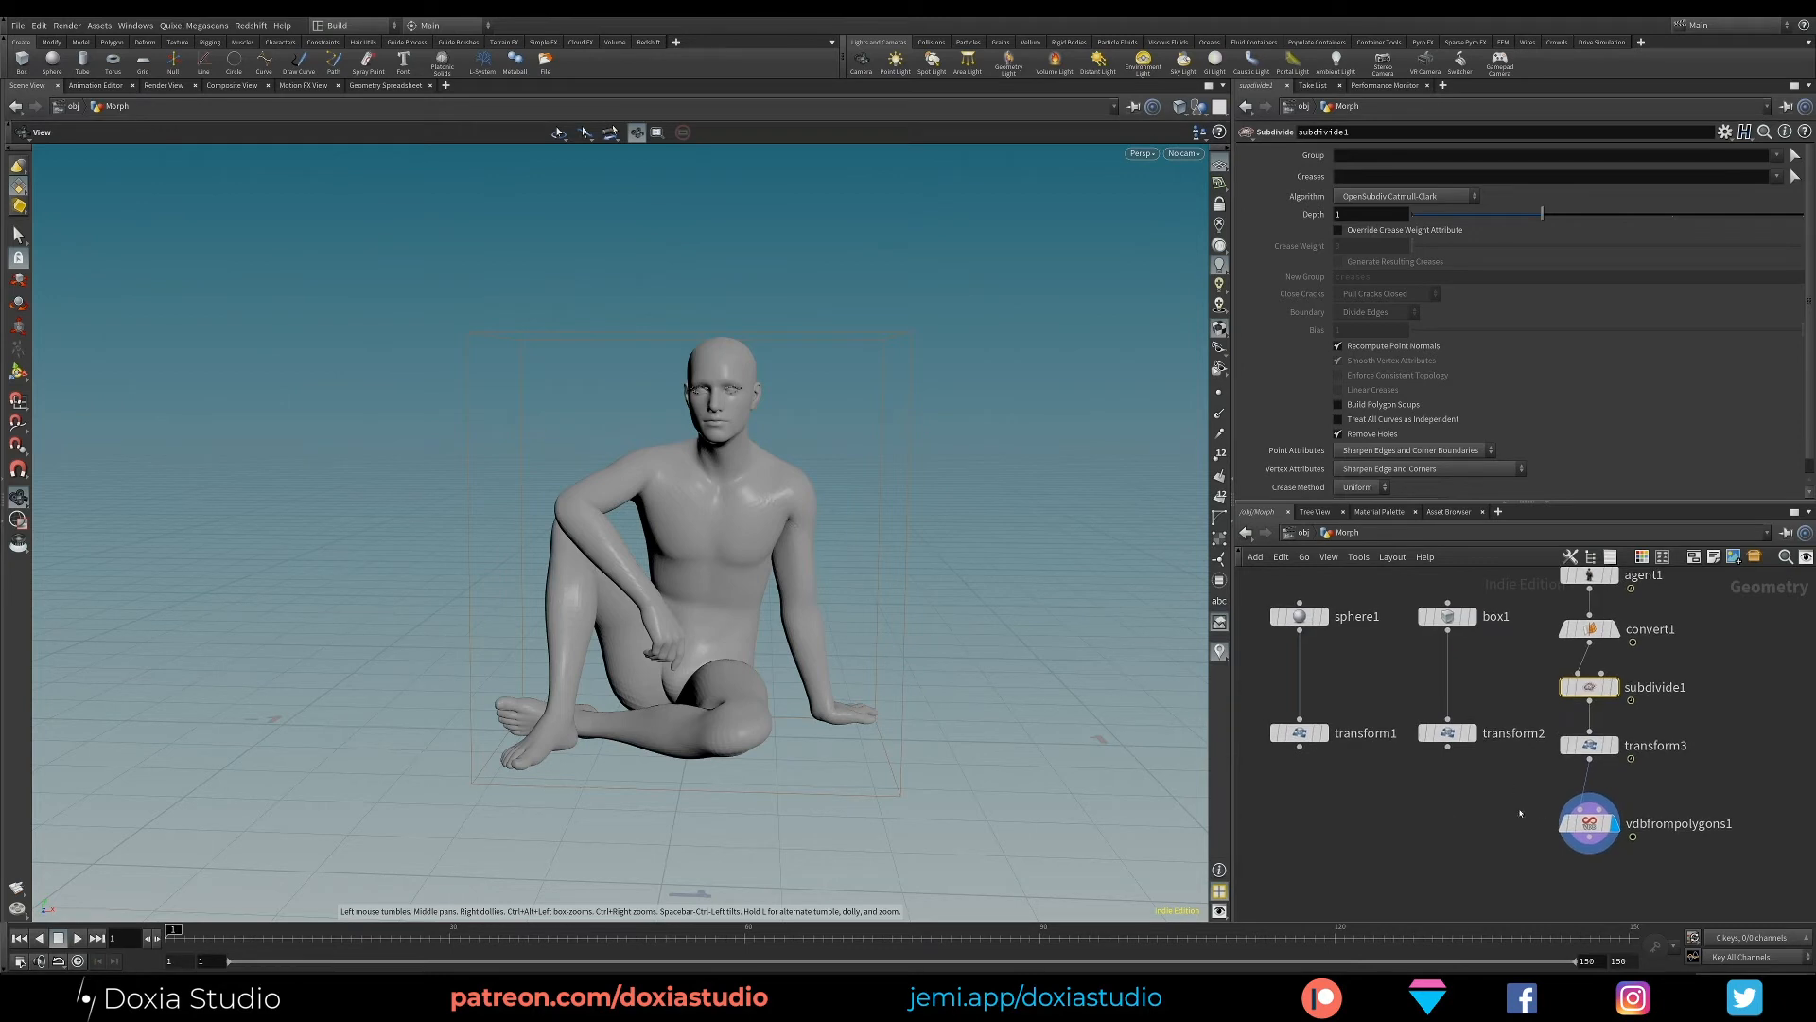
click(1587, 822)
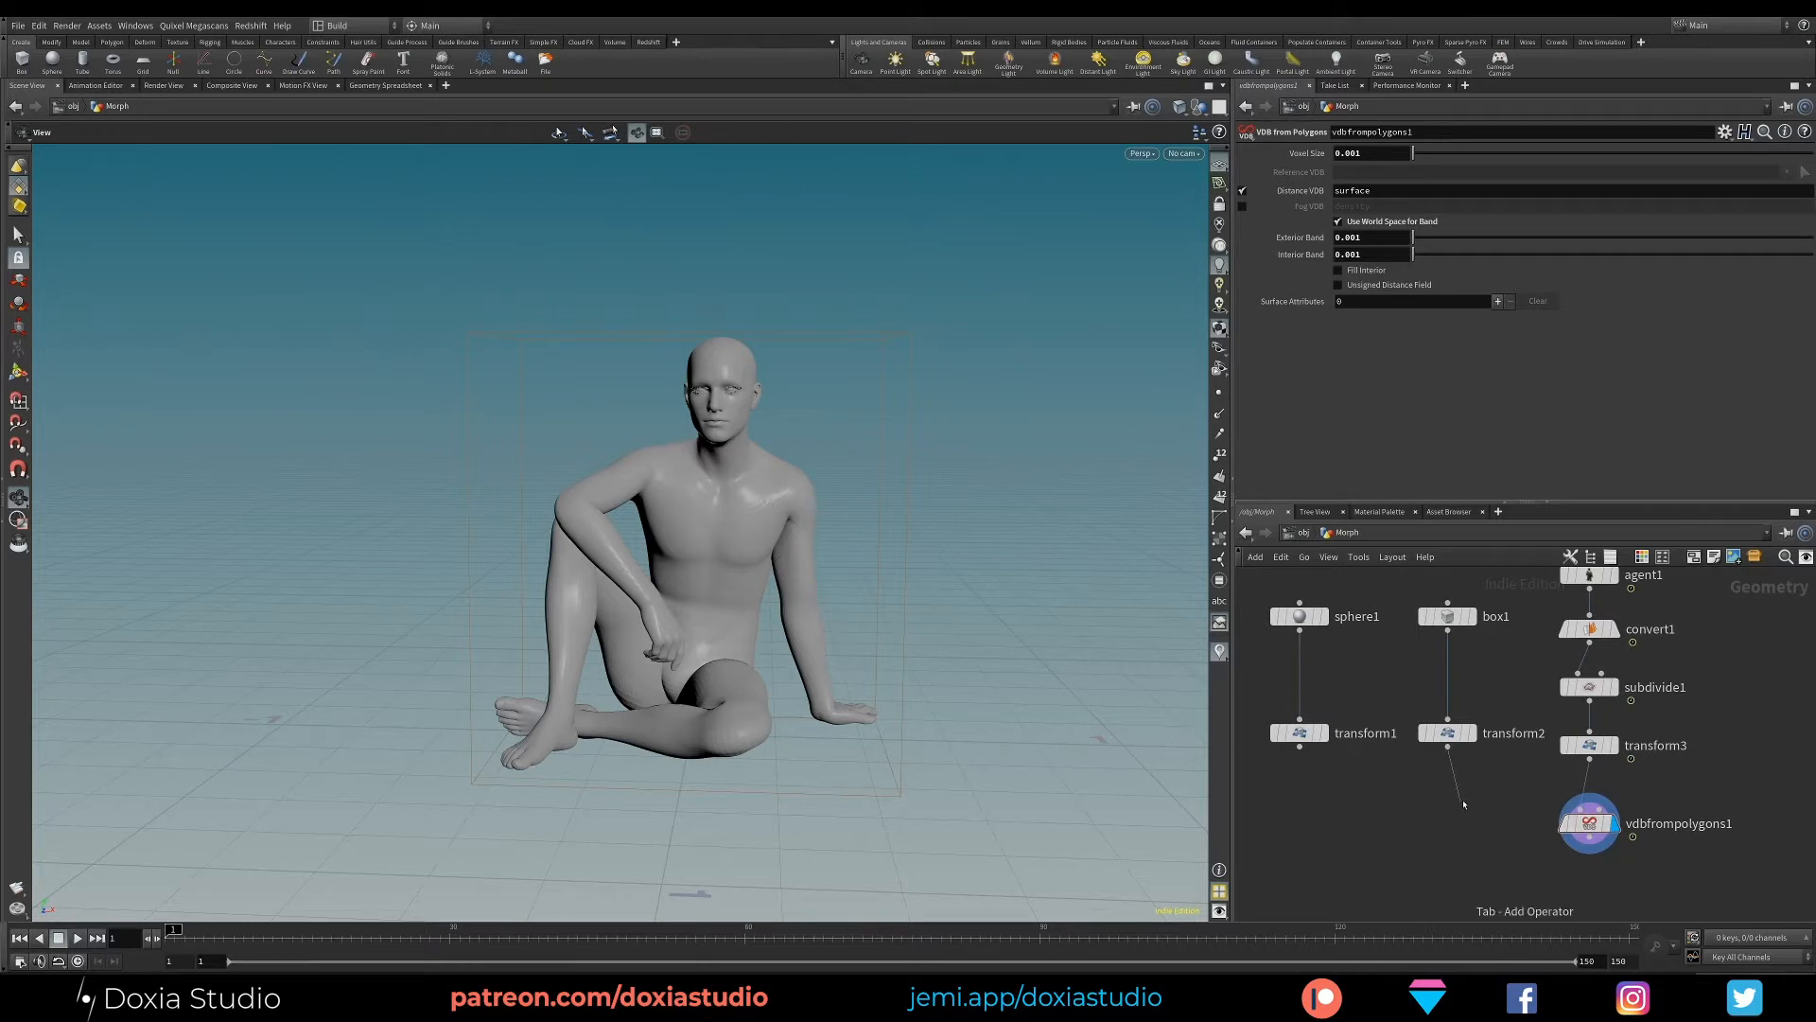
key(Tab)
text(vdb)
key(Escape)
key(Tab)
text(vdb)
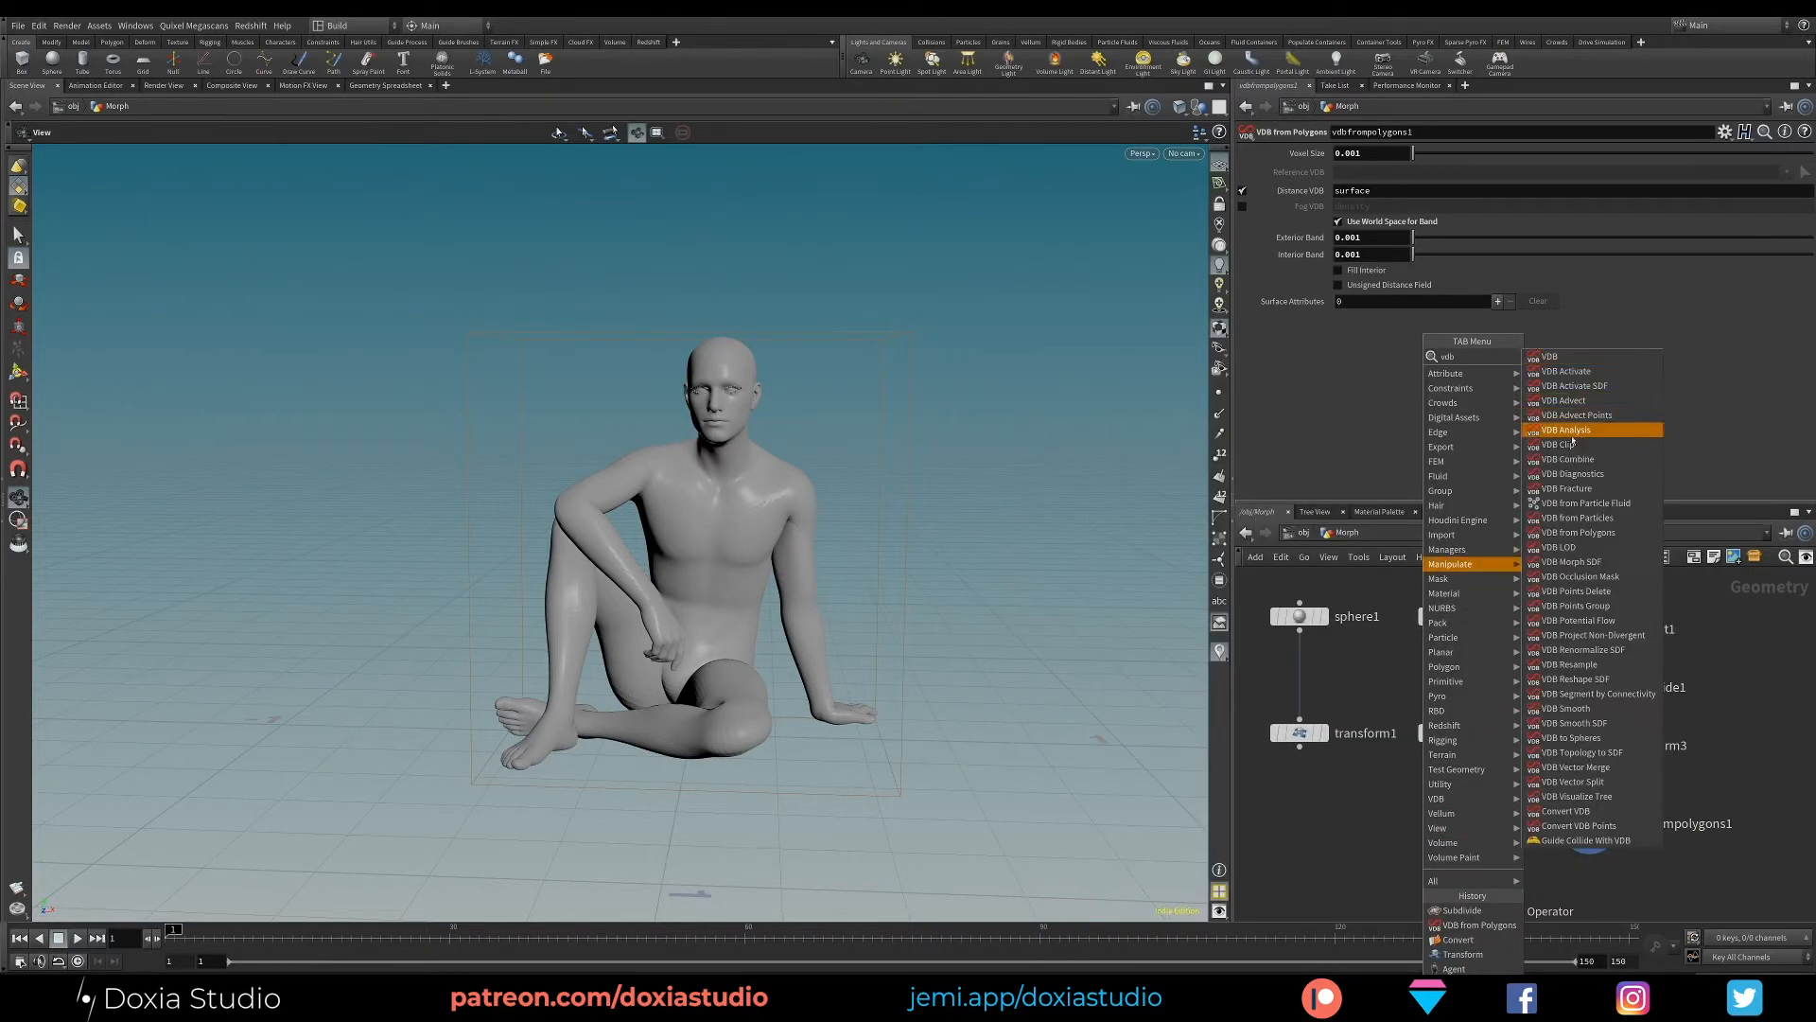
click(1578, 532)
click(1447, 821)
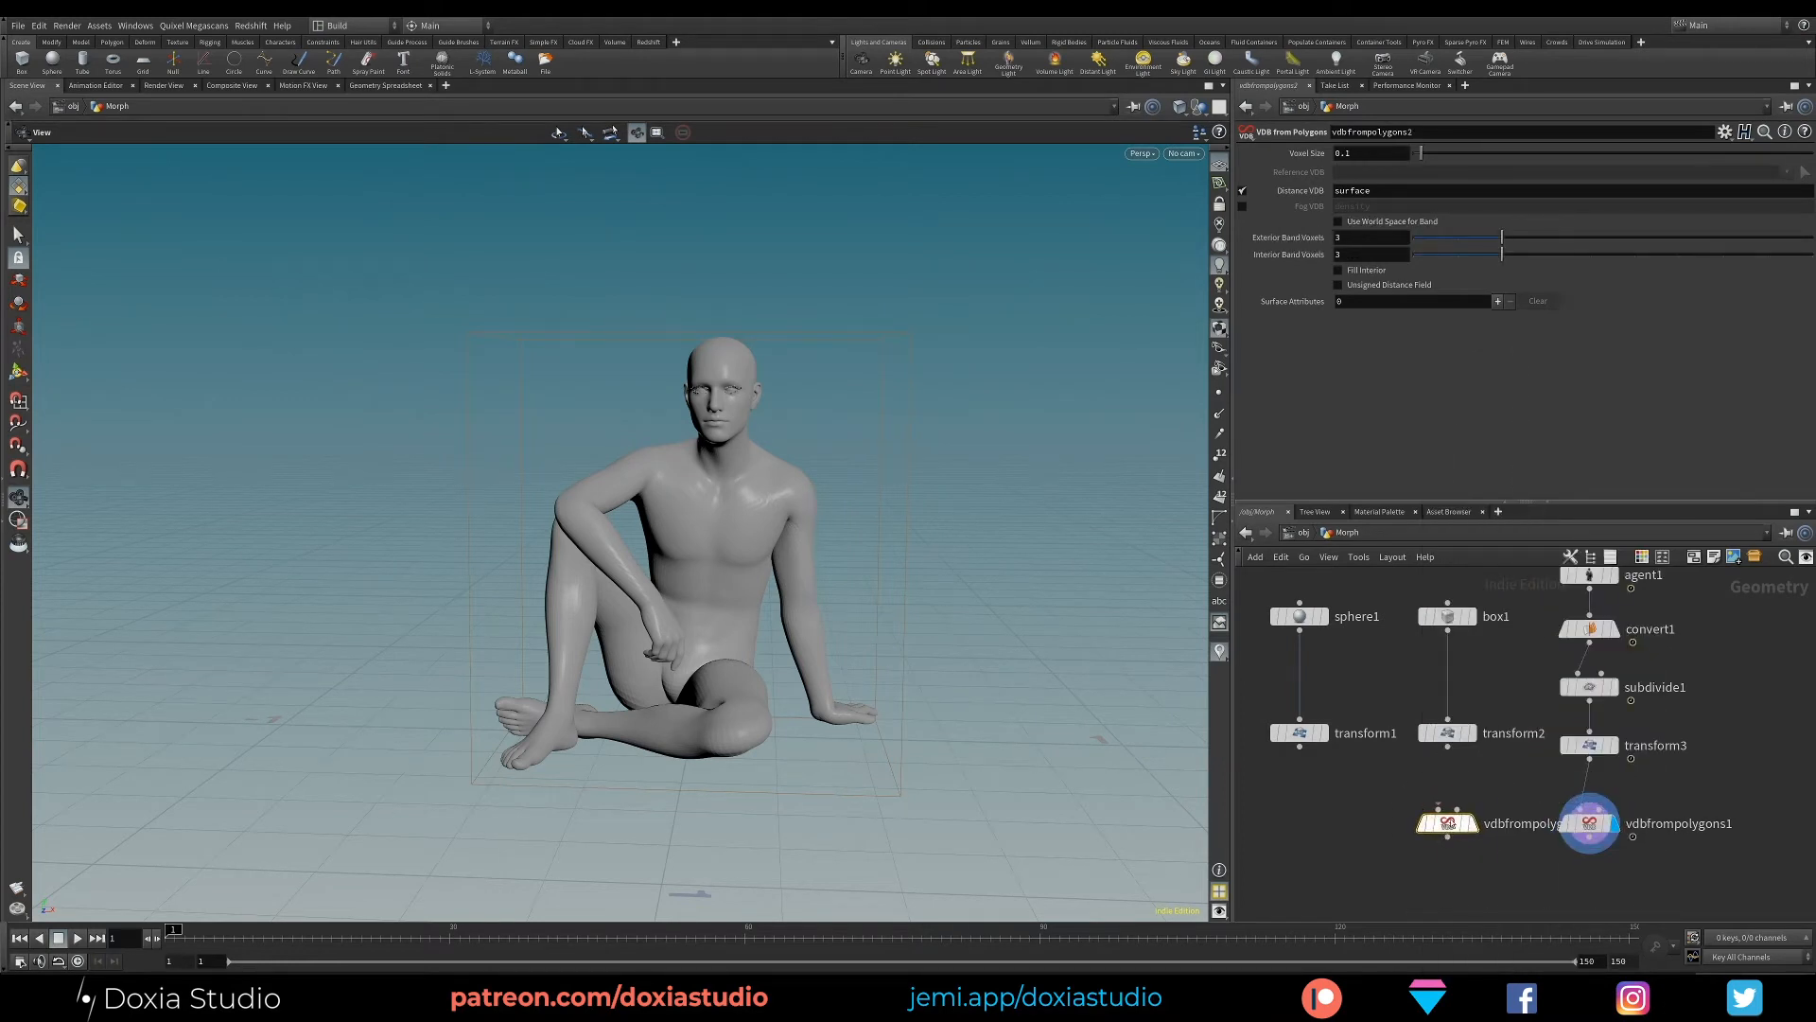
click(1358, 151)
click(1369, 237)
key(Delete)
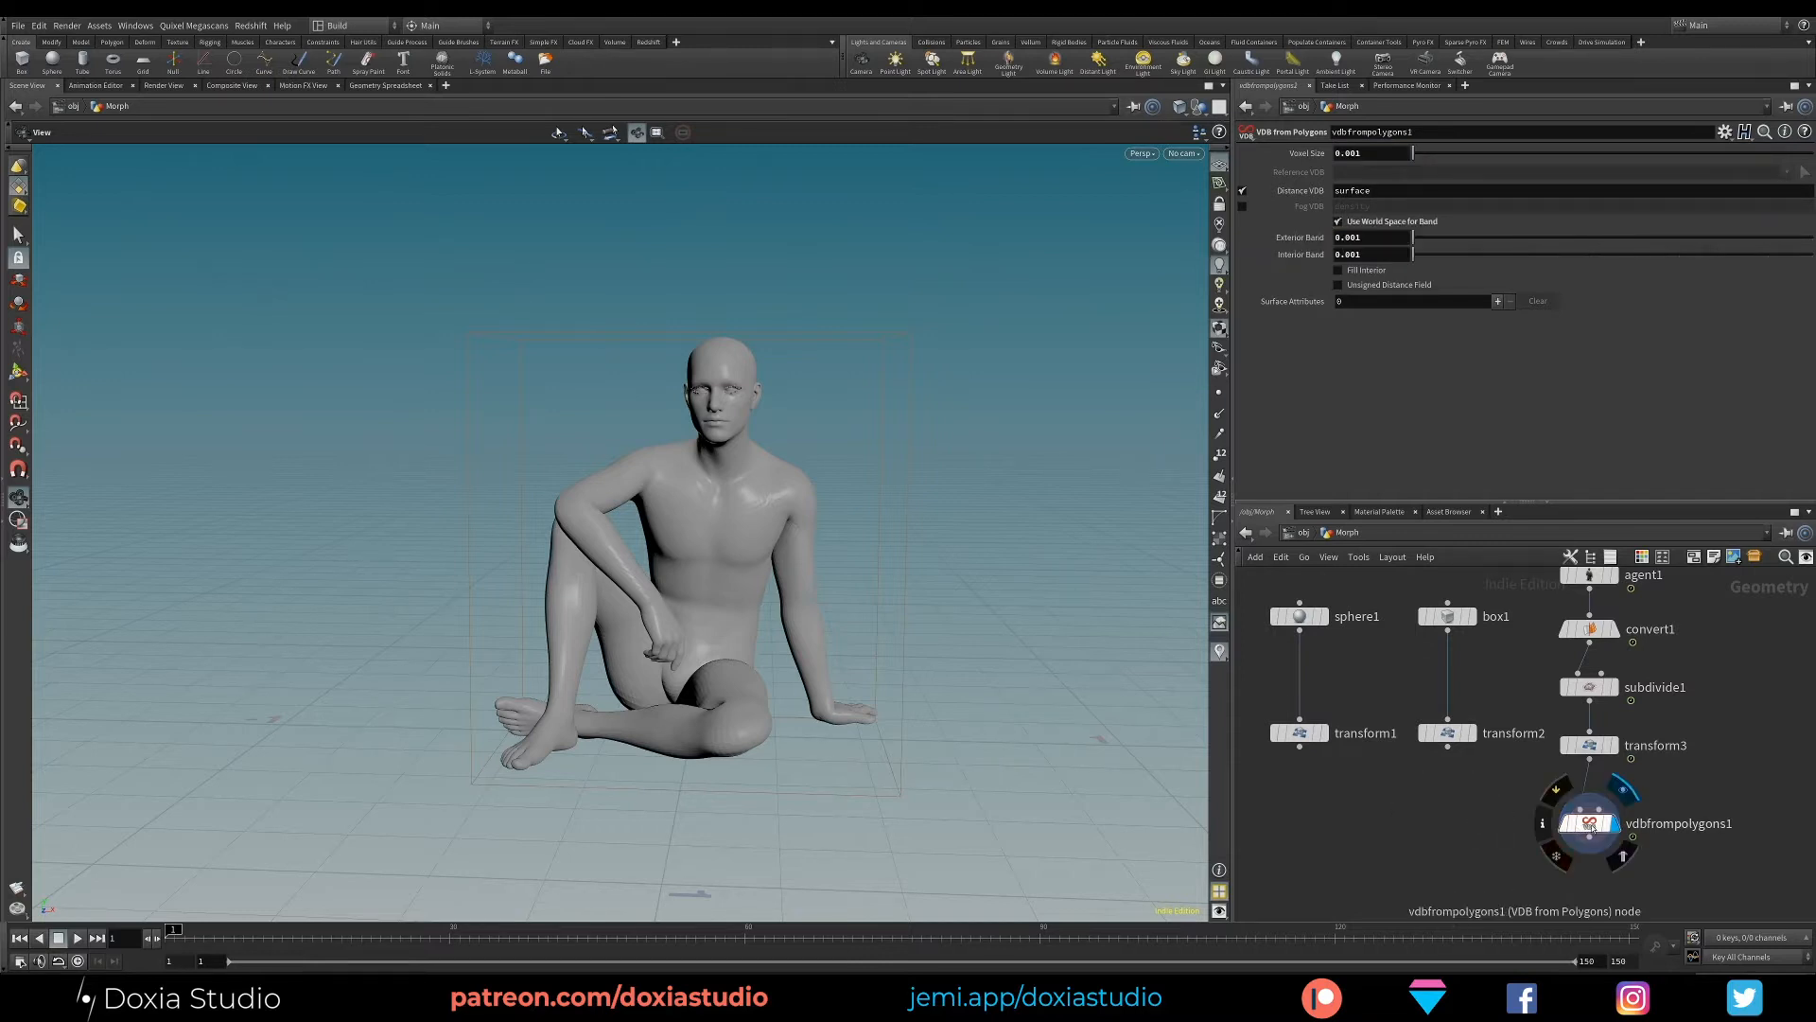
- Create a reference copy of the character's VDB from Polygons node and wire it below the box's Transform node
right_click(1597, 825)
mouse_move(1650, 787)
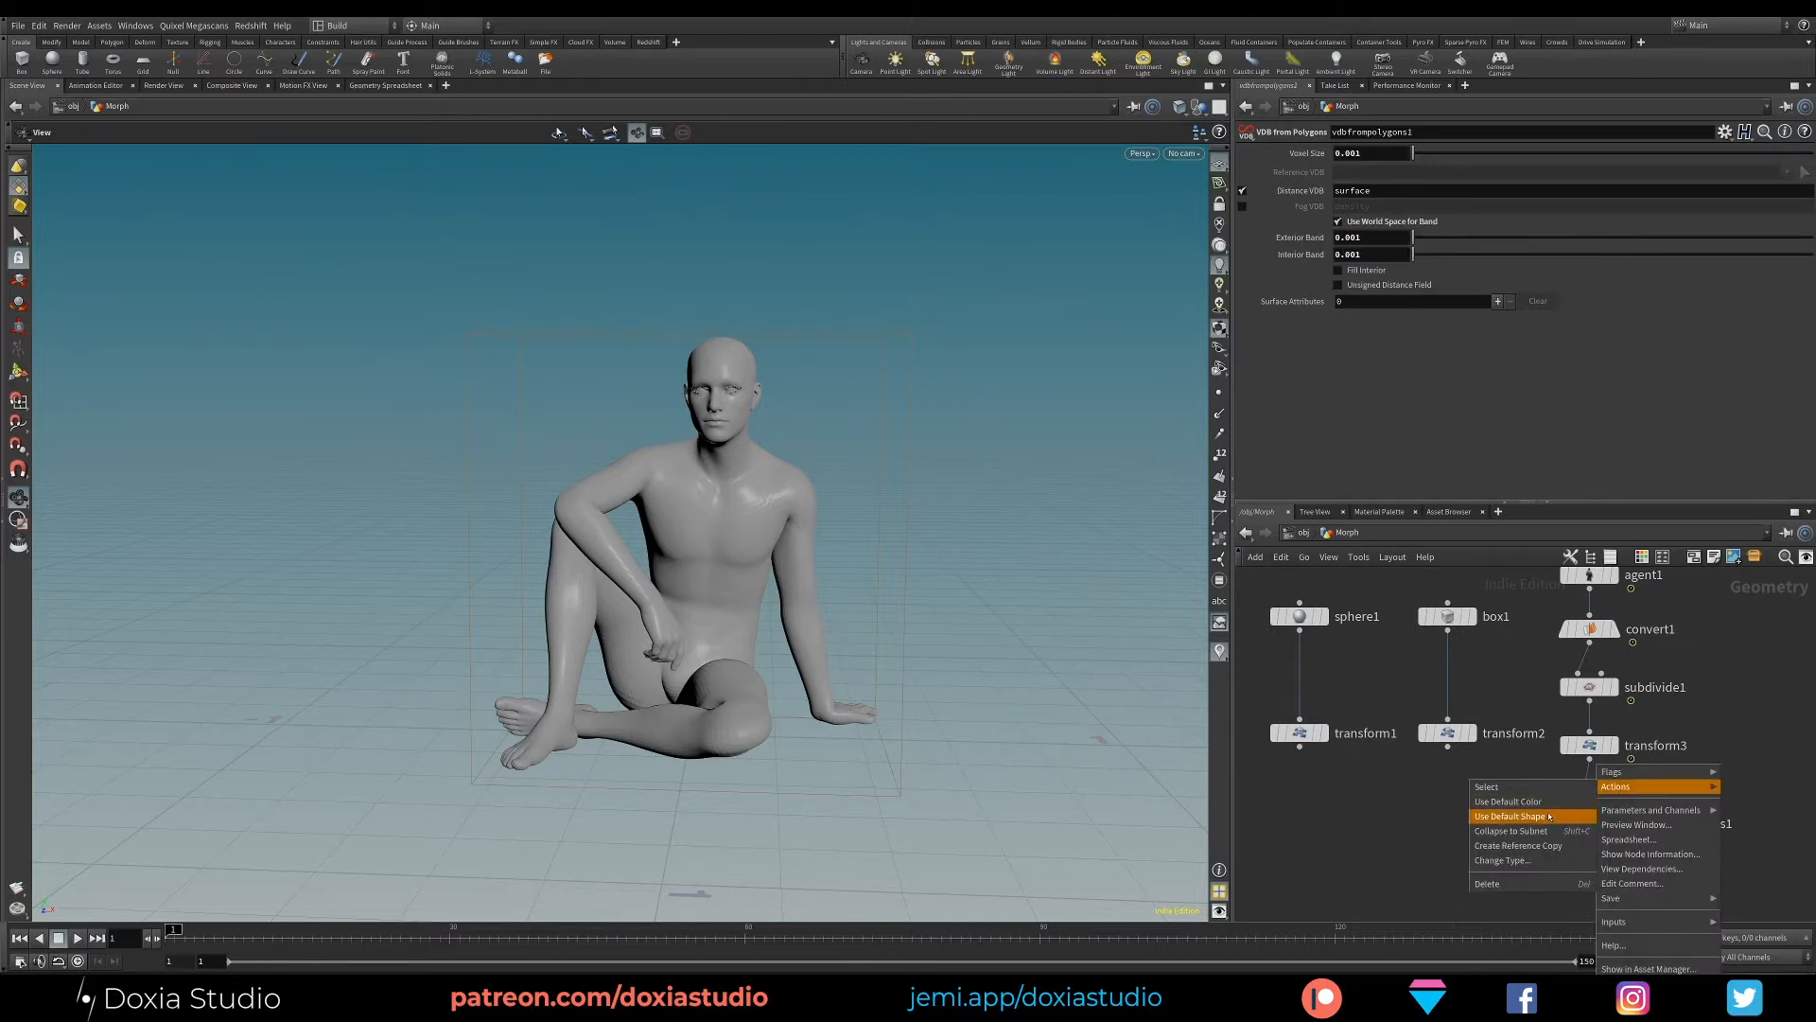
click(1545, 848)
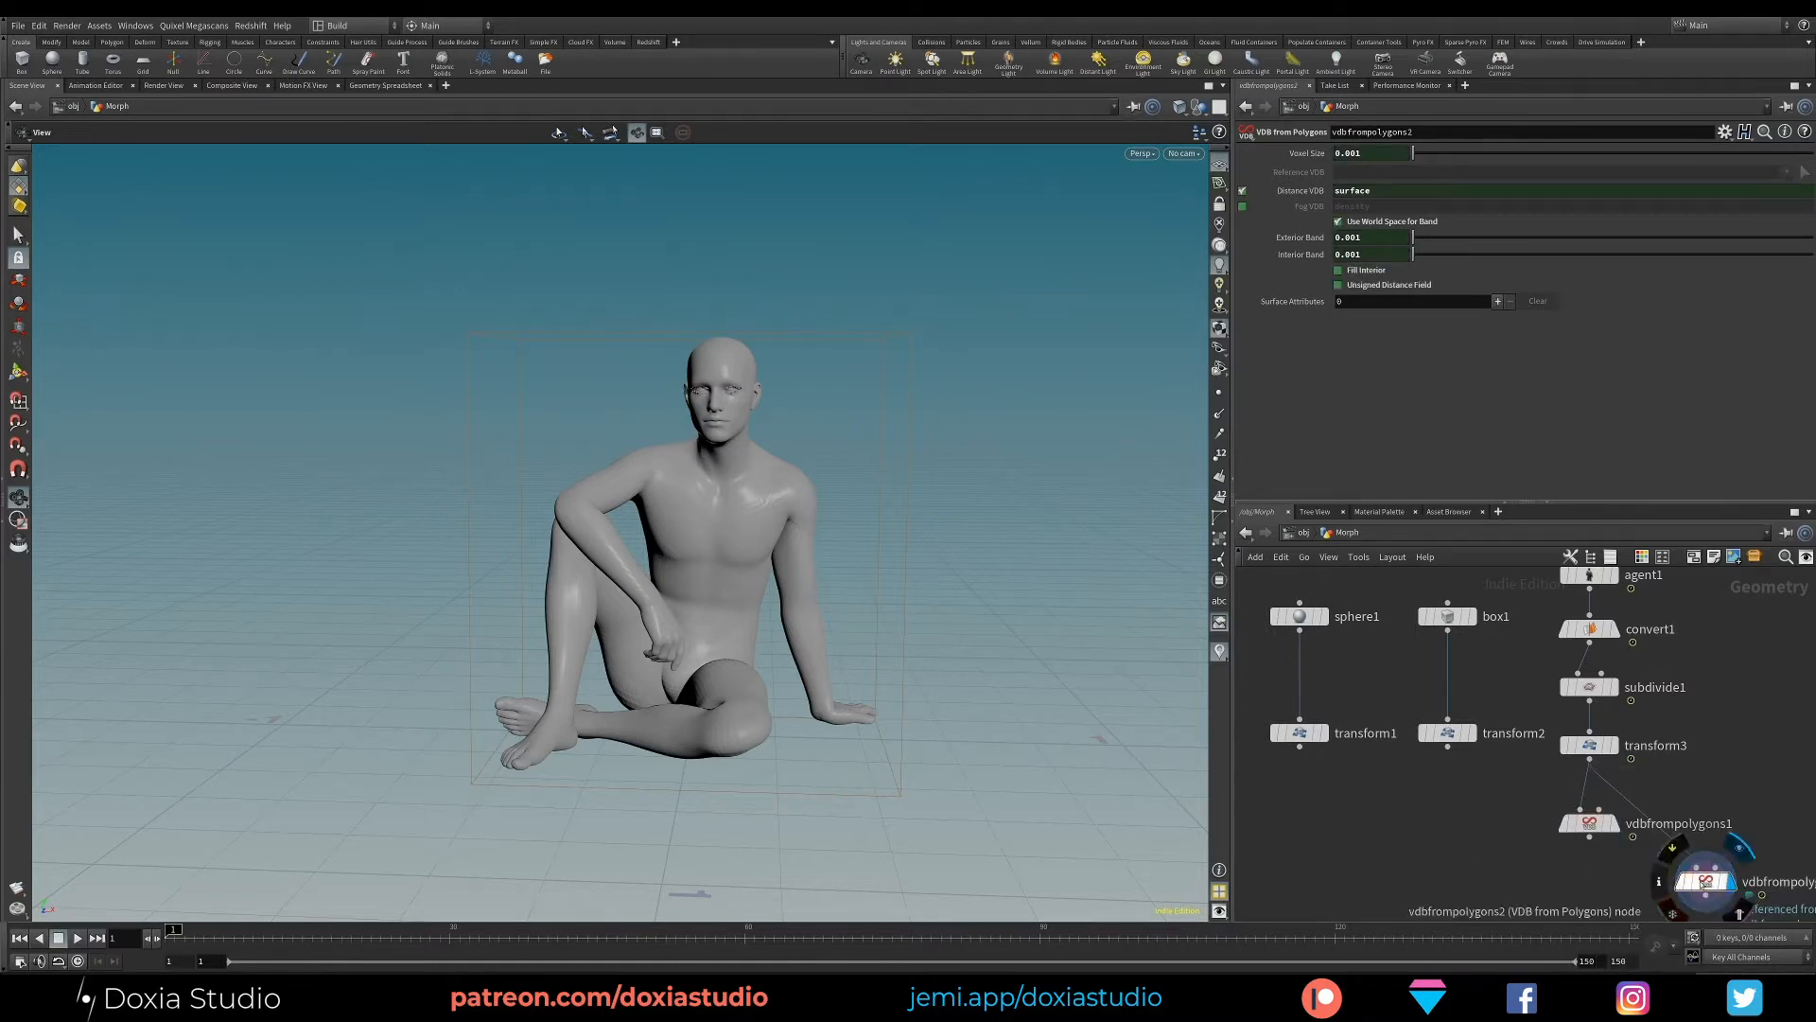
drag(1445, 830, 1452, 830)
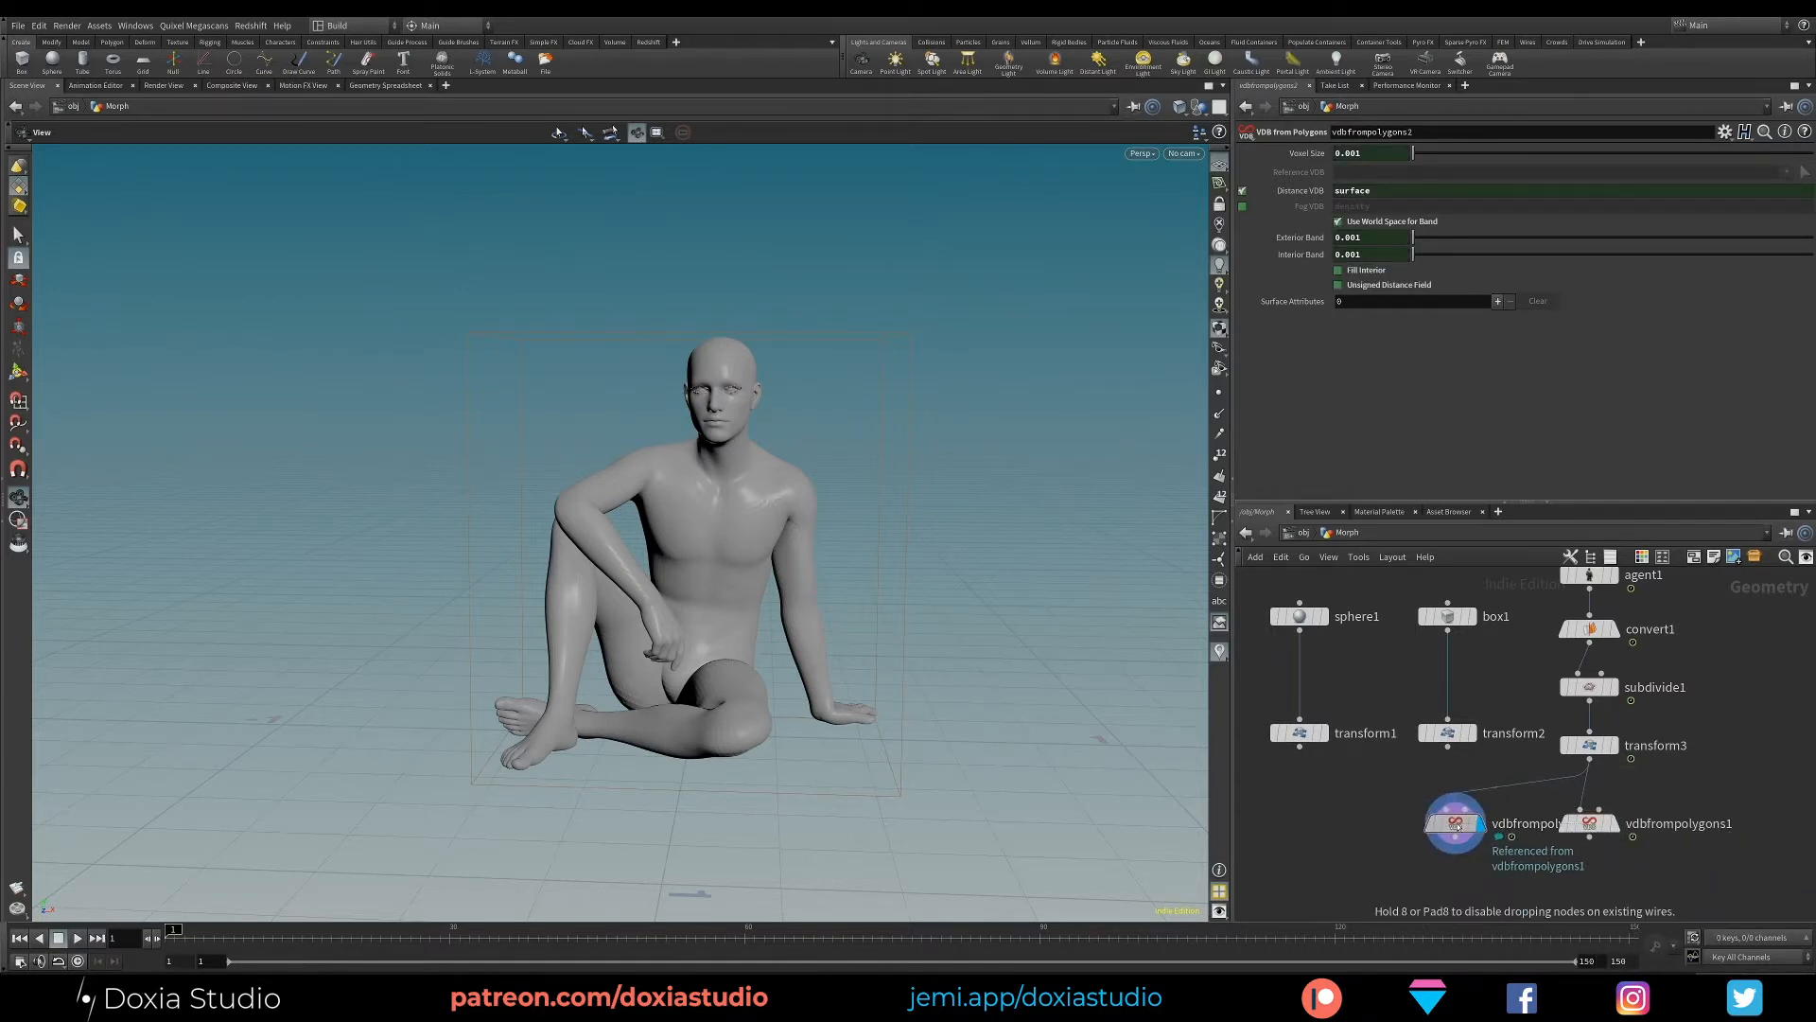
drag(1447, 748, 1440, 801)
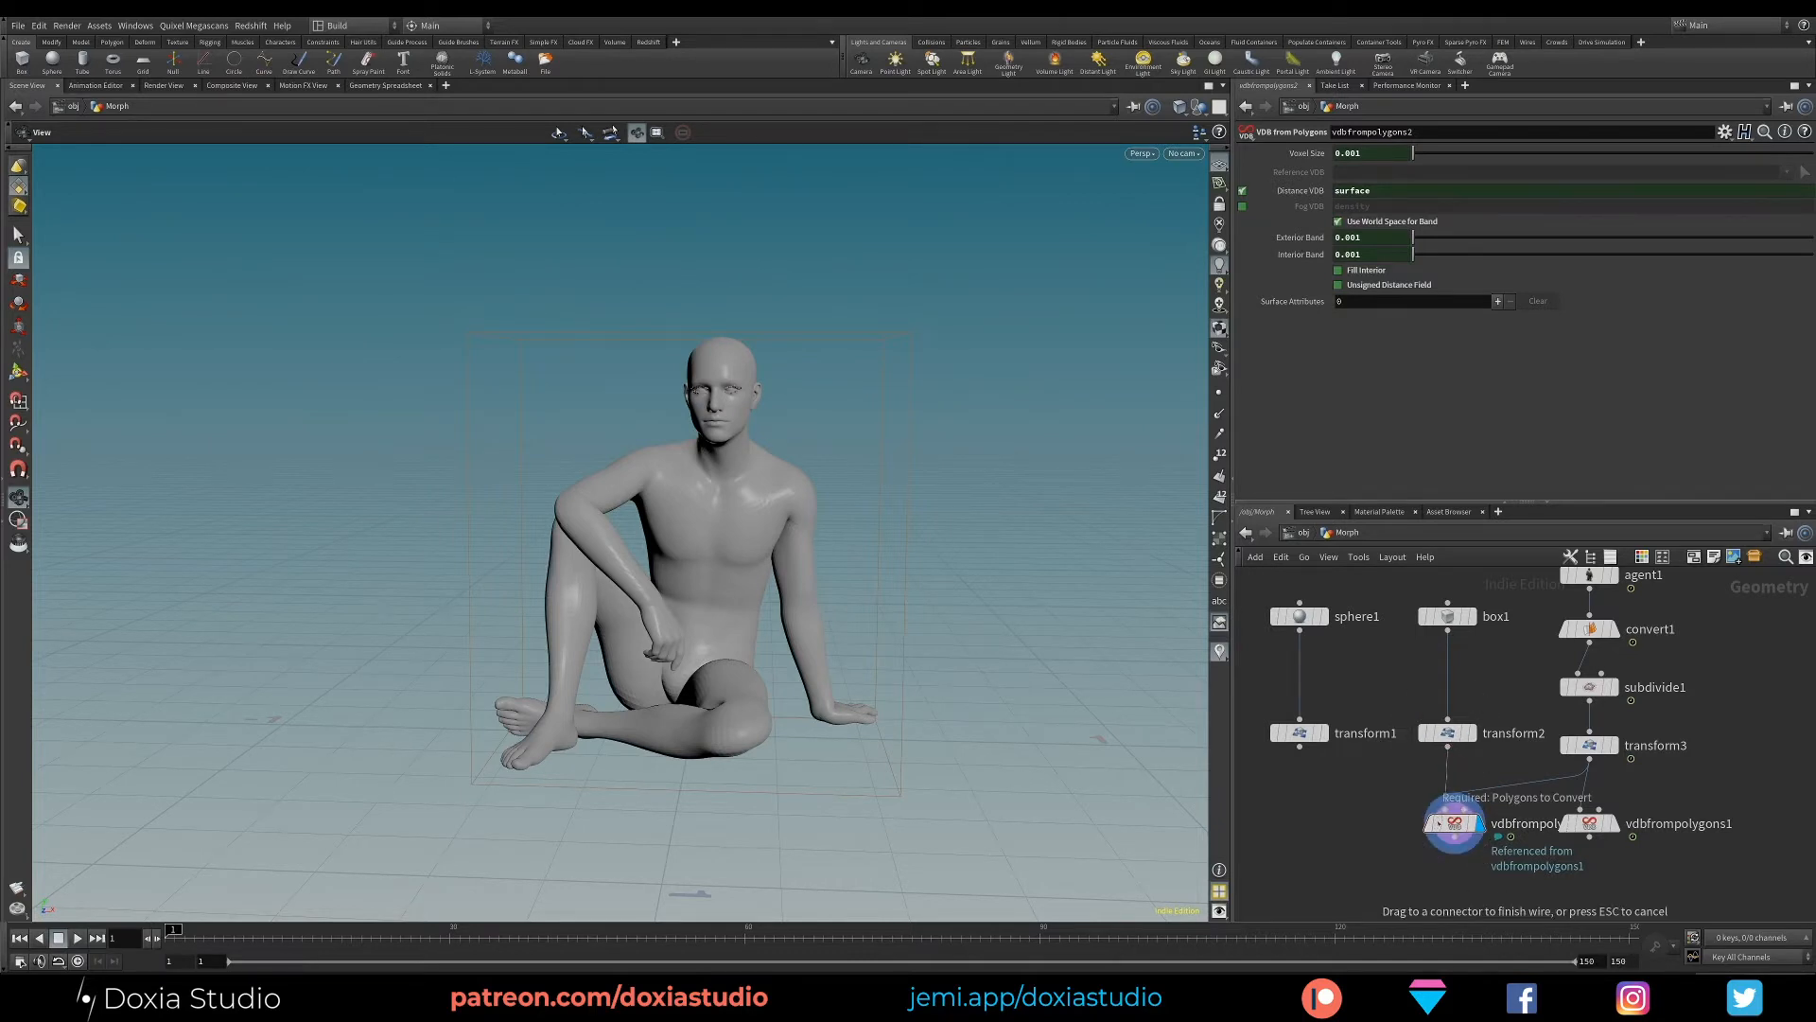
click(1598, 825)
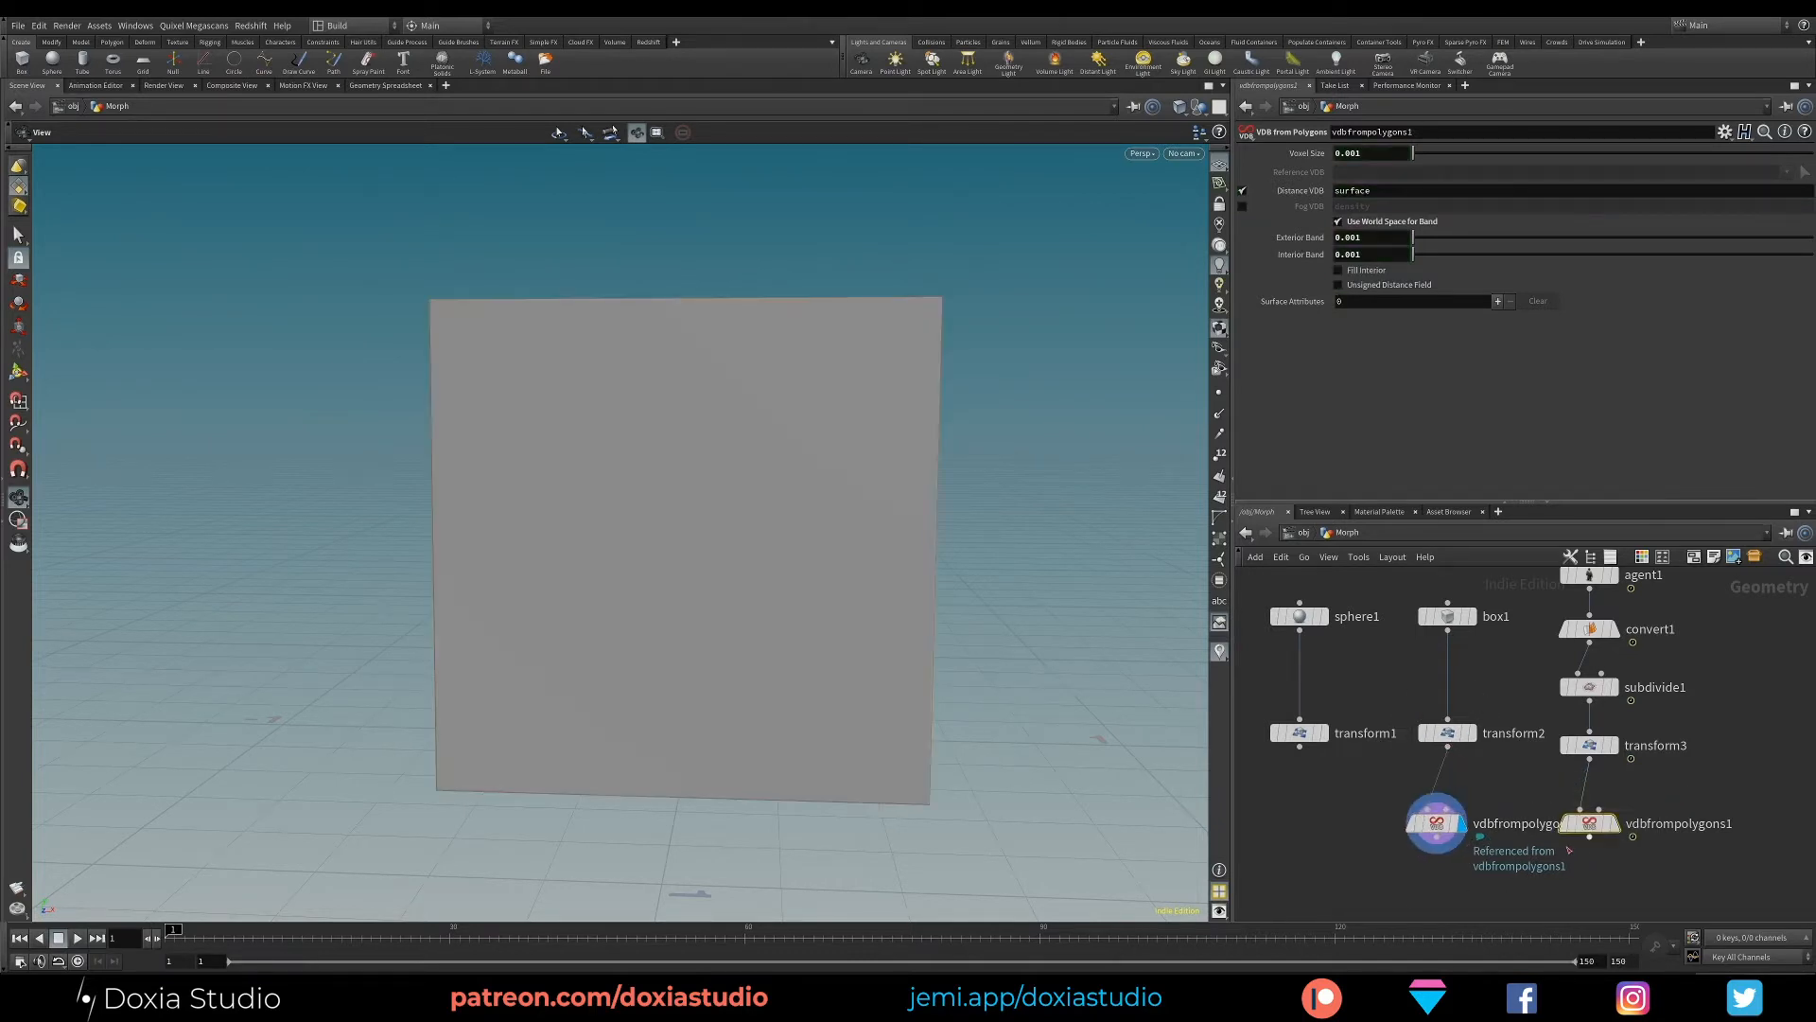
drag(1599, 826, 1606, 826)
- Examine the expression behind the voxel size of the box's referenced VDB from Polygons node
click(1436, 823)
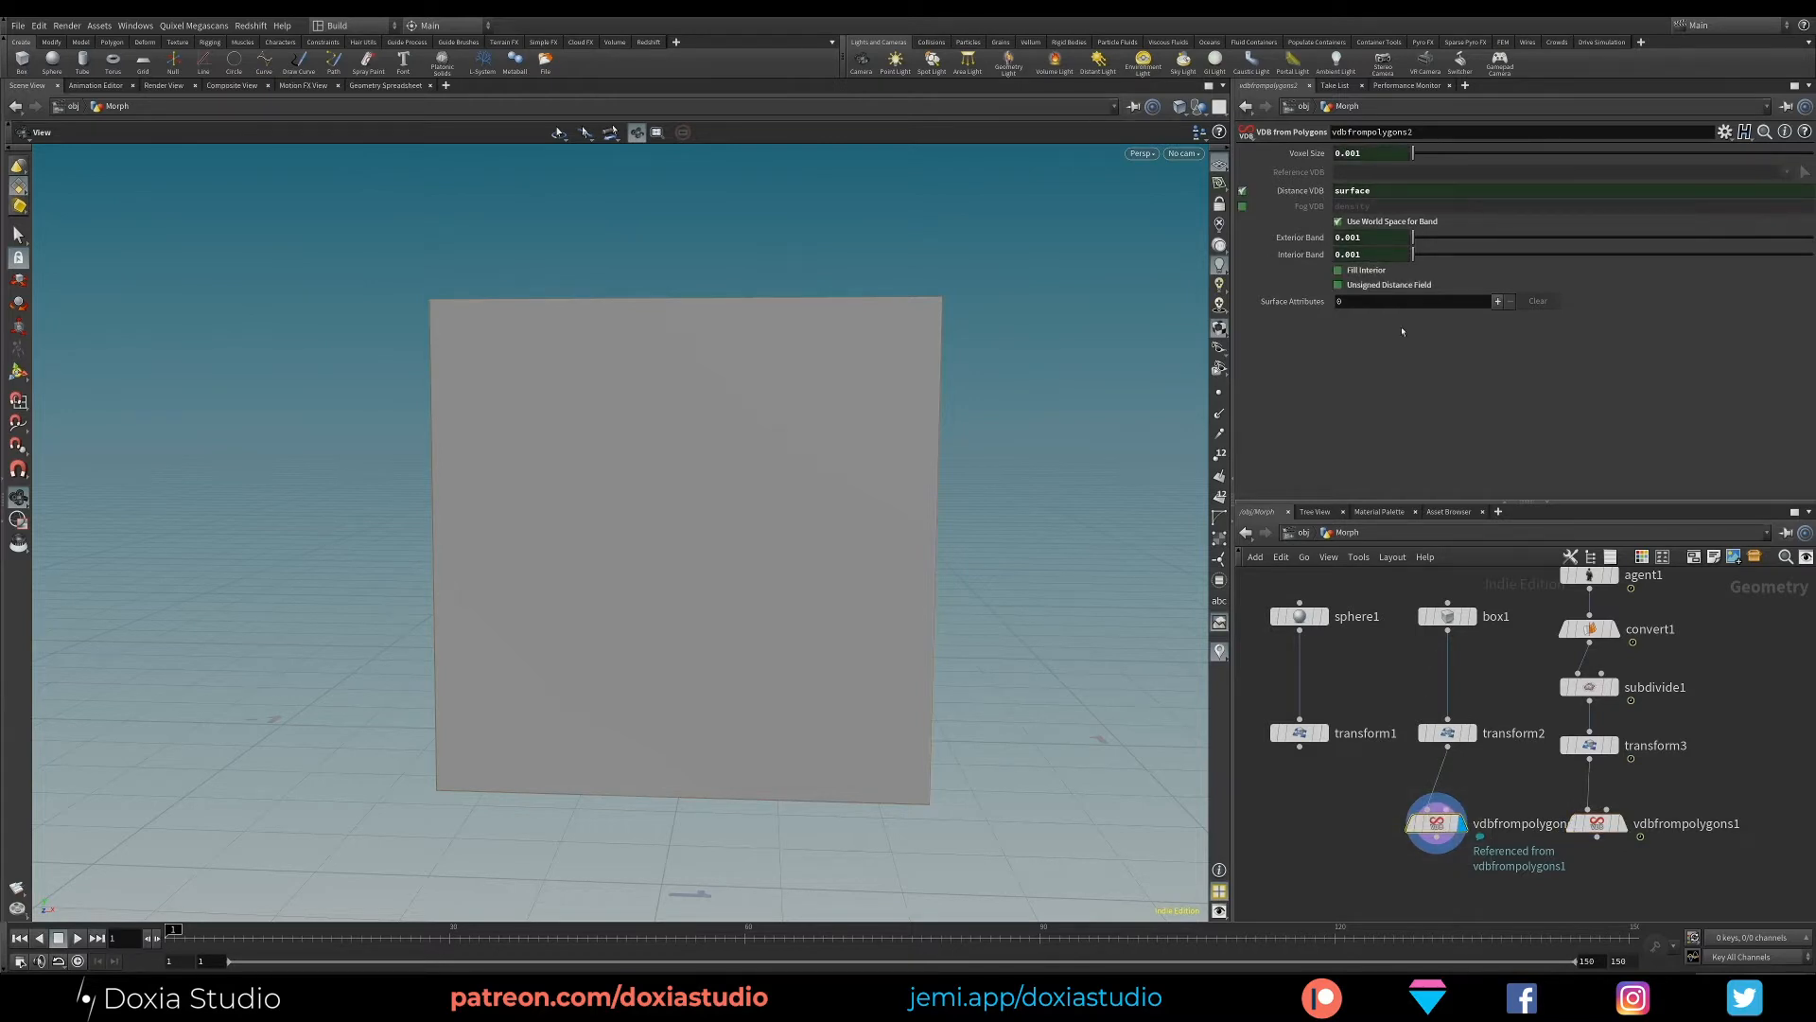
drag(1597, 823, 1606, 823)
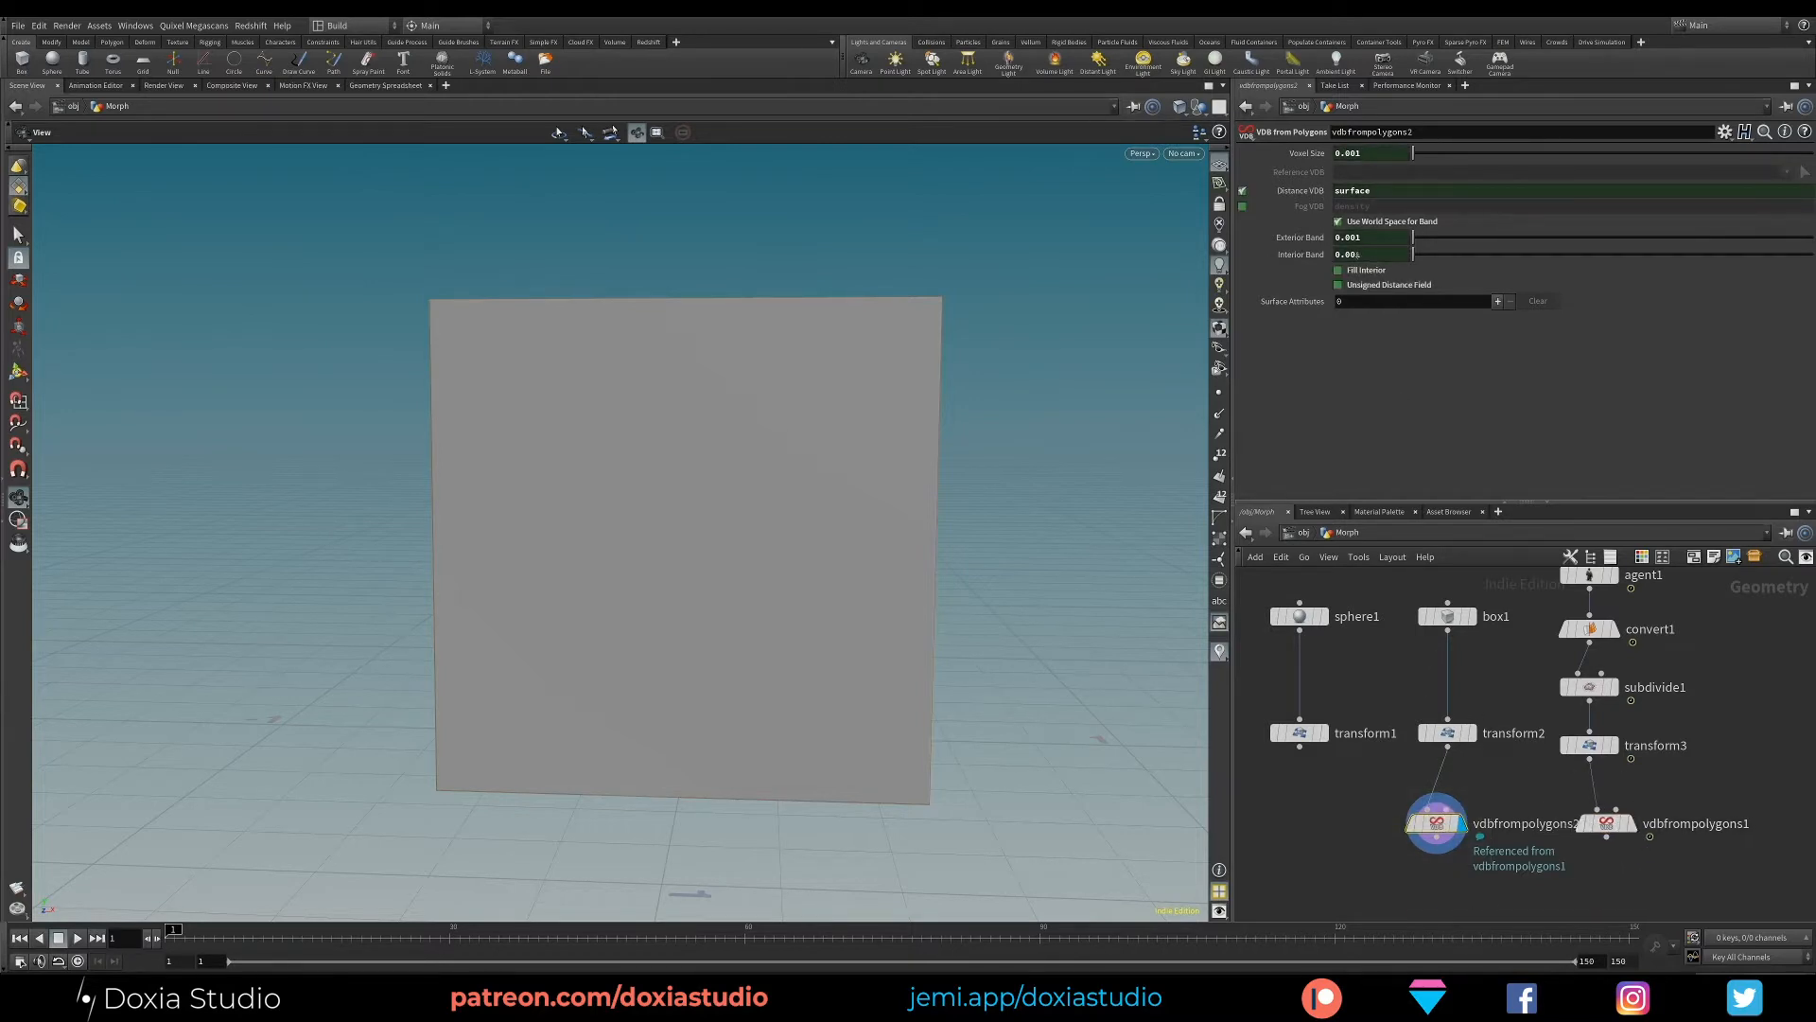
click(1309, 157)
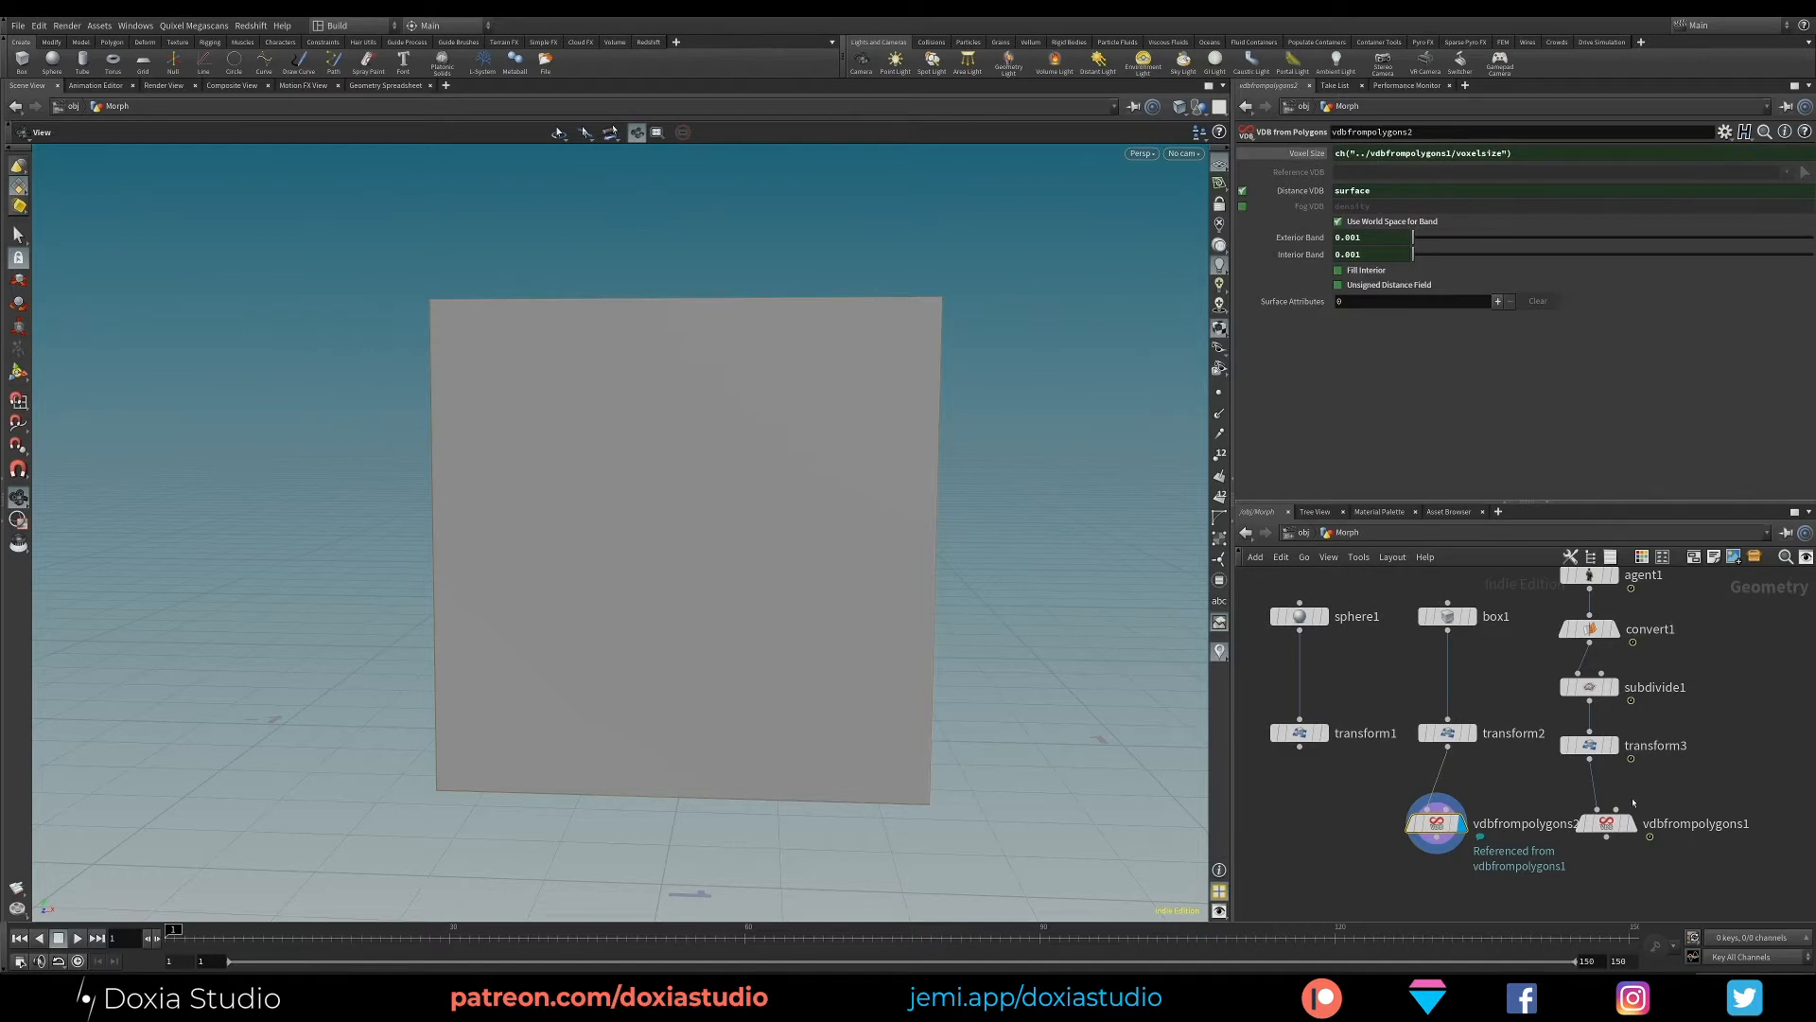
- Test the reference by setting the character VDB's voxel size to 0.005 and checking the voxel size on the box's copy
click(1608, 823)
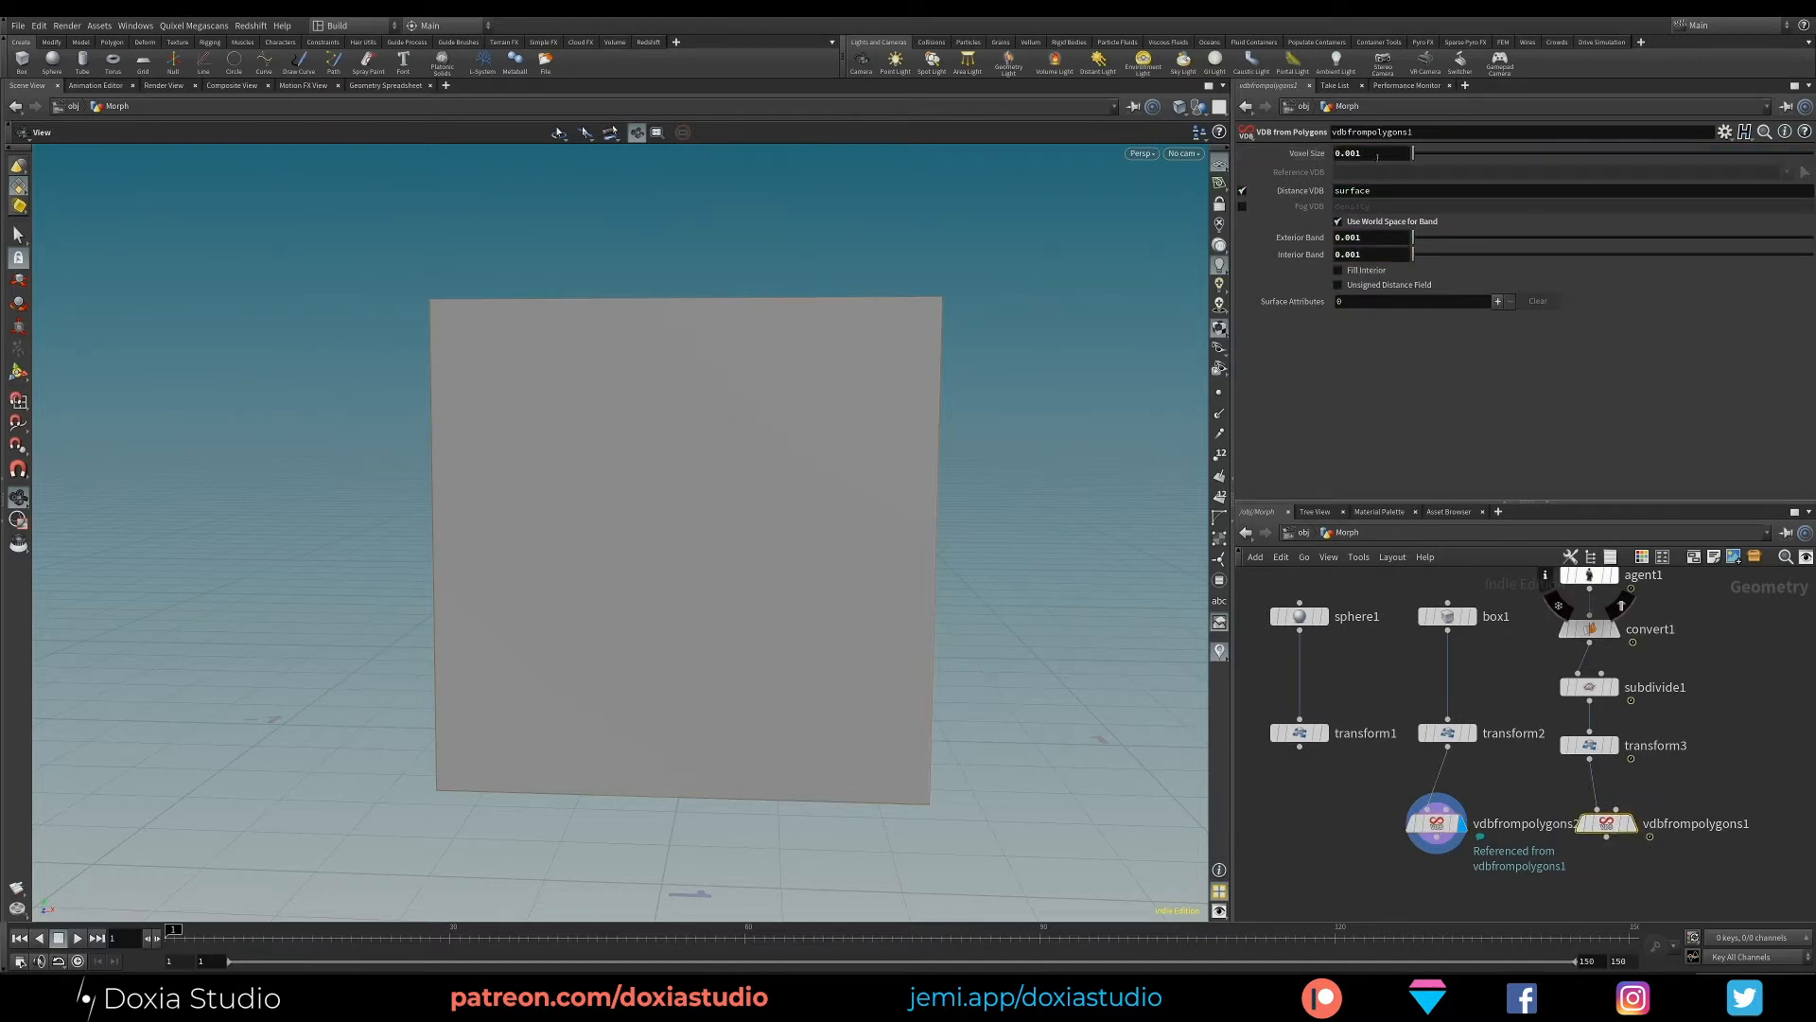
drag(1360, 153, 1357, 191)
text(5)
key(Return)
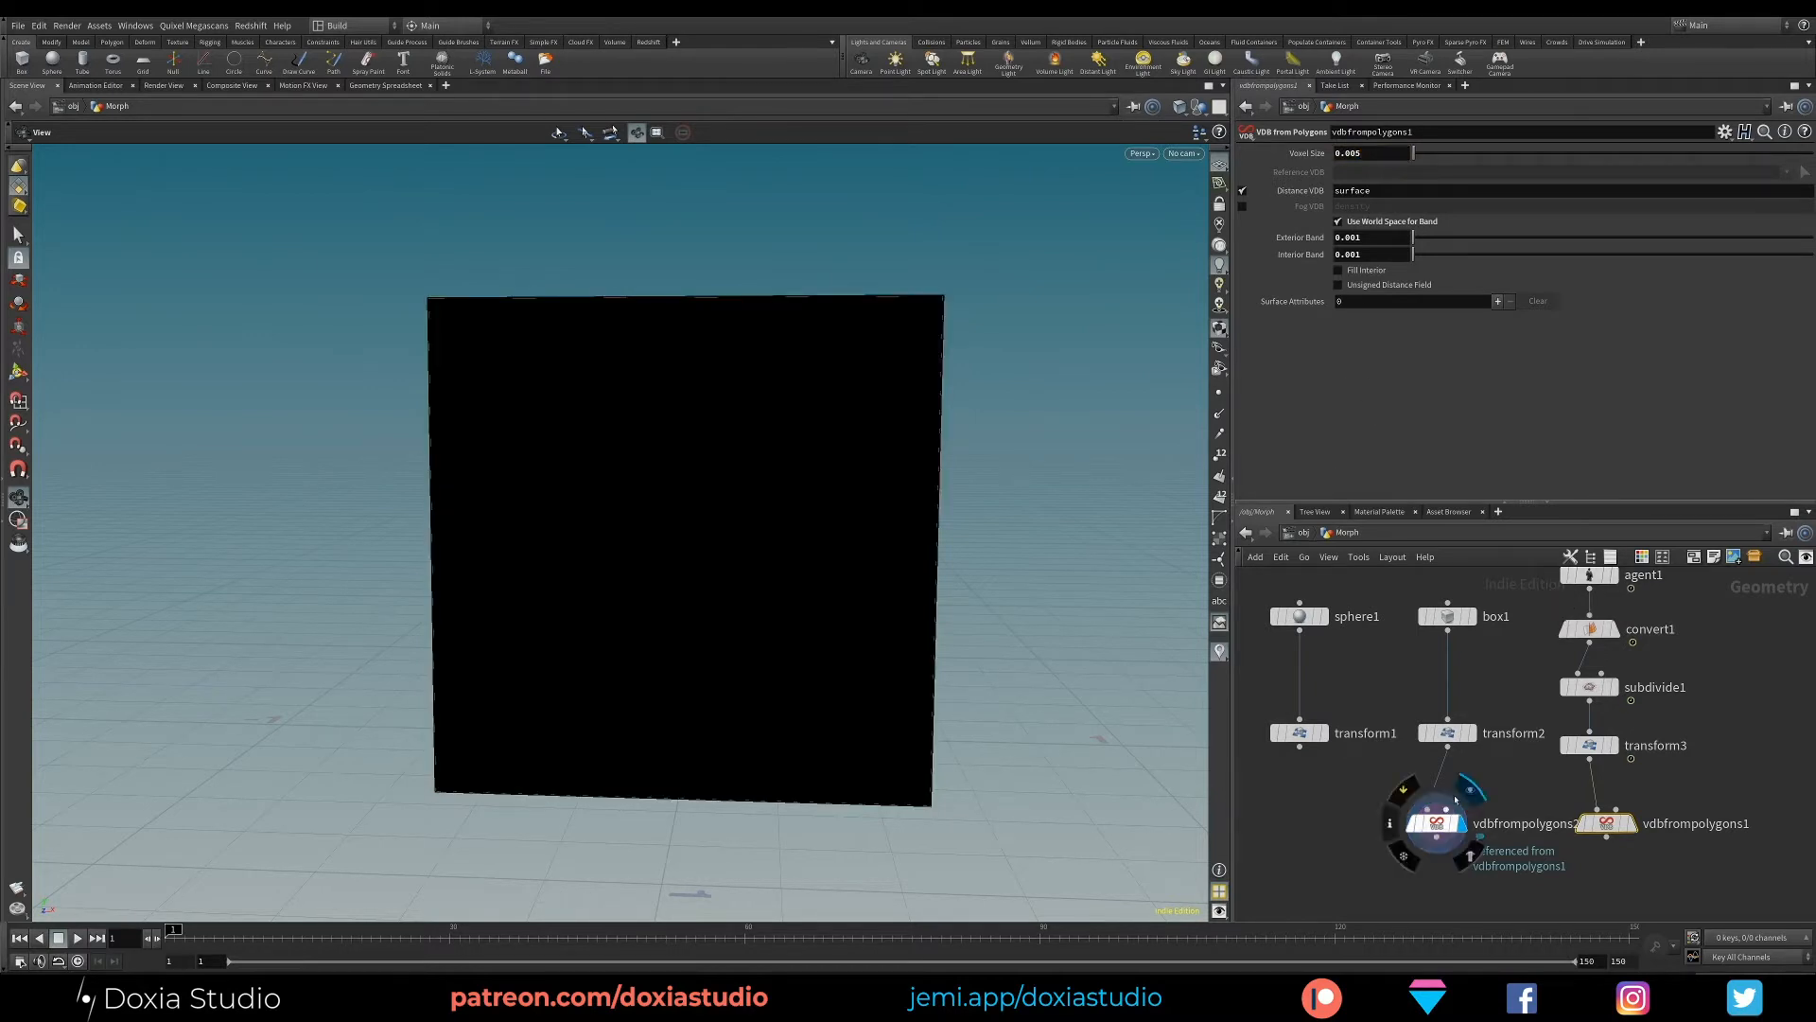
click(1408, 828)
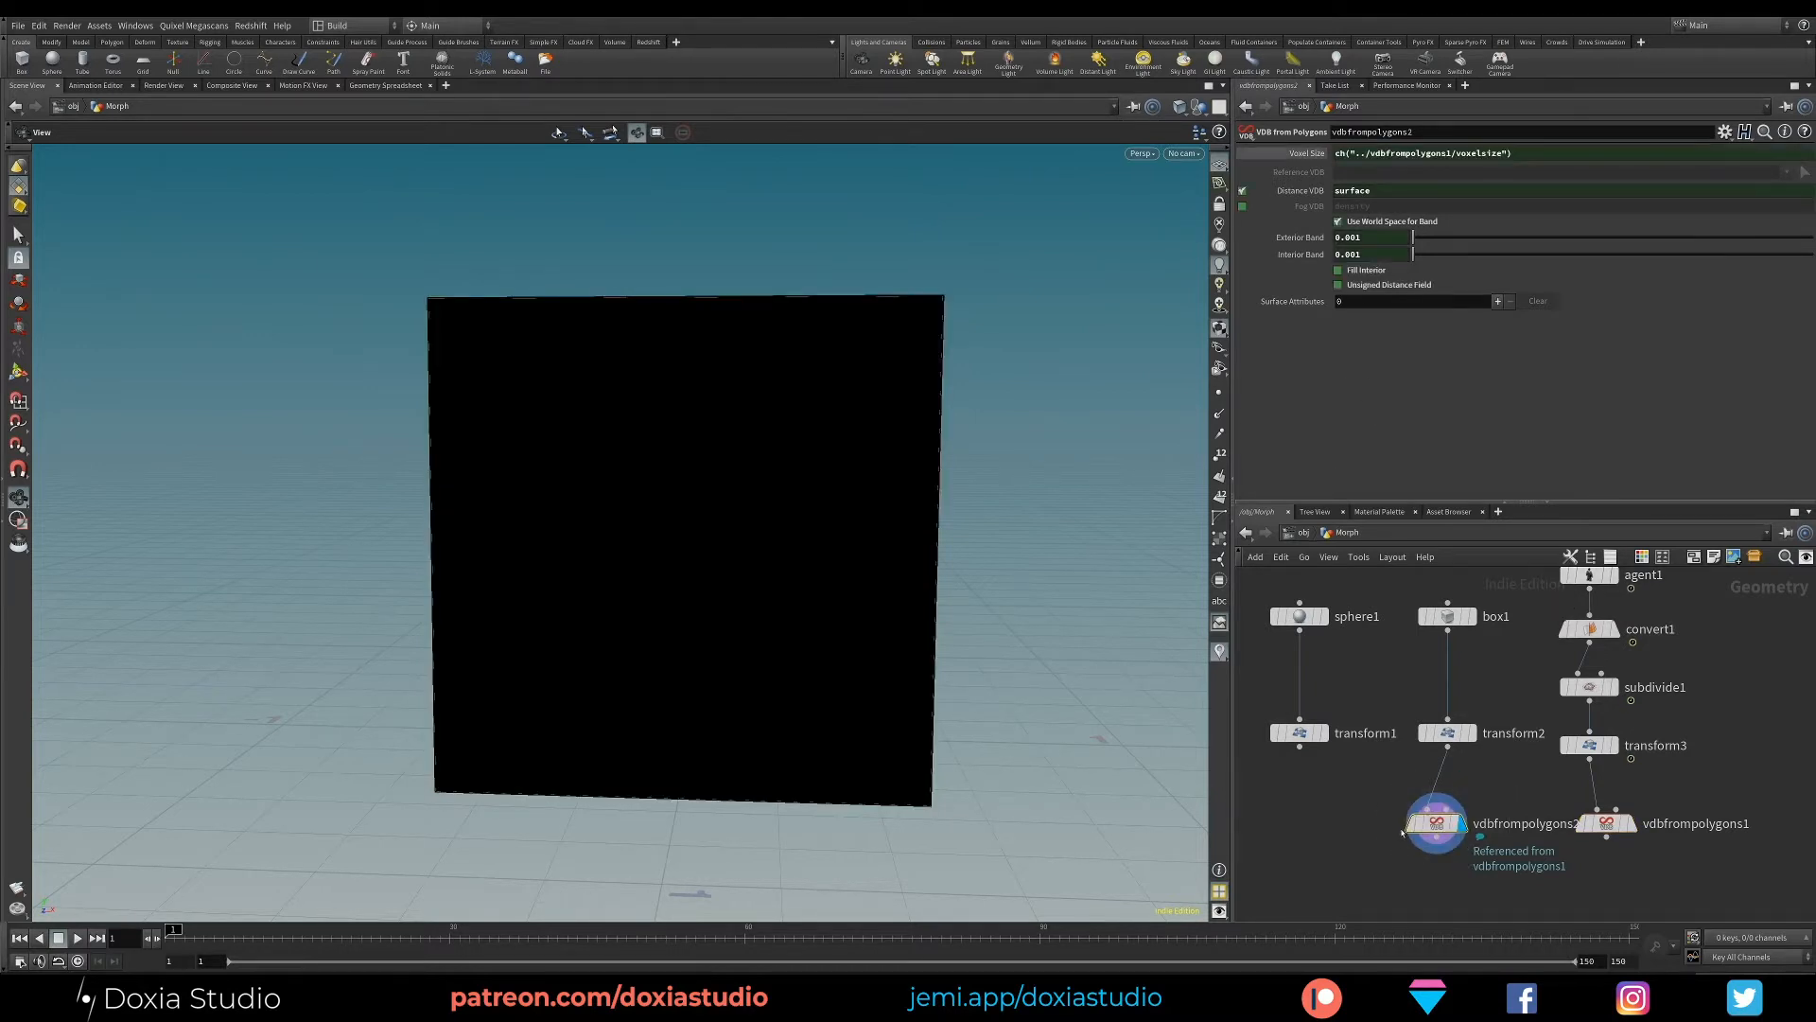
click(1313, 154)
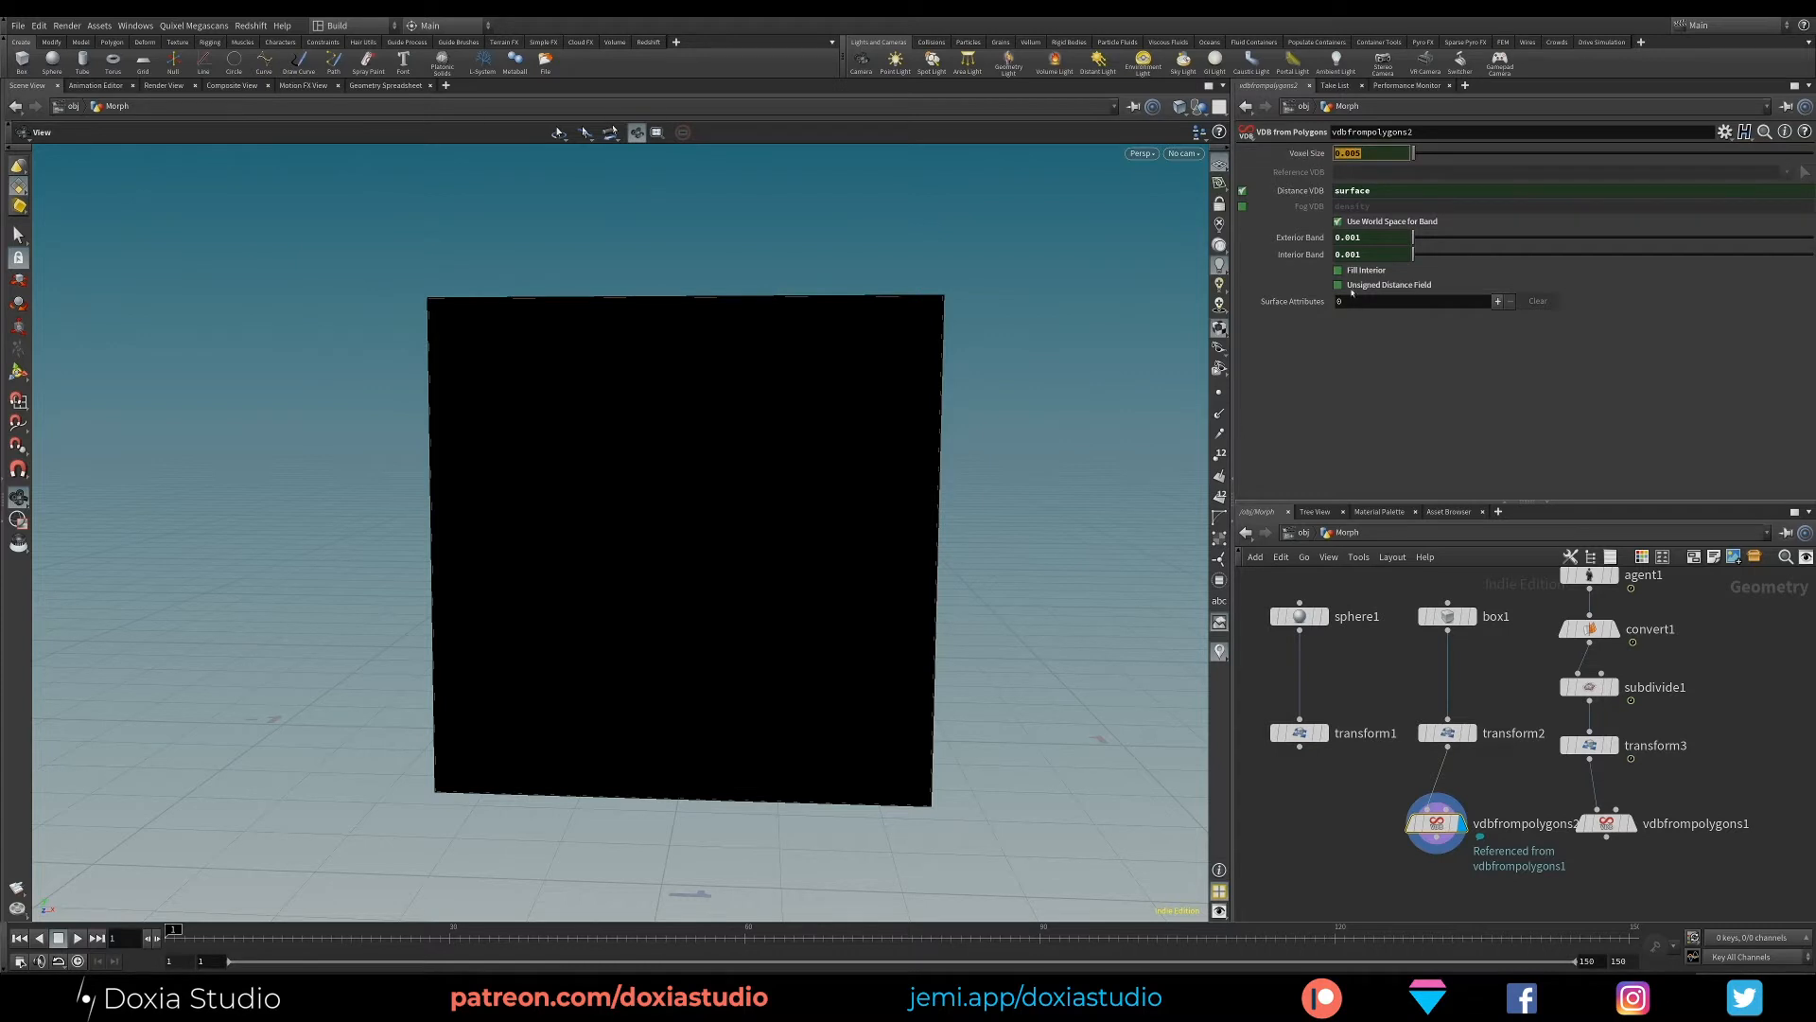
- Display the character's VDB from Polygons node and set its voxel size to 0.001
click(1625, 825)
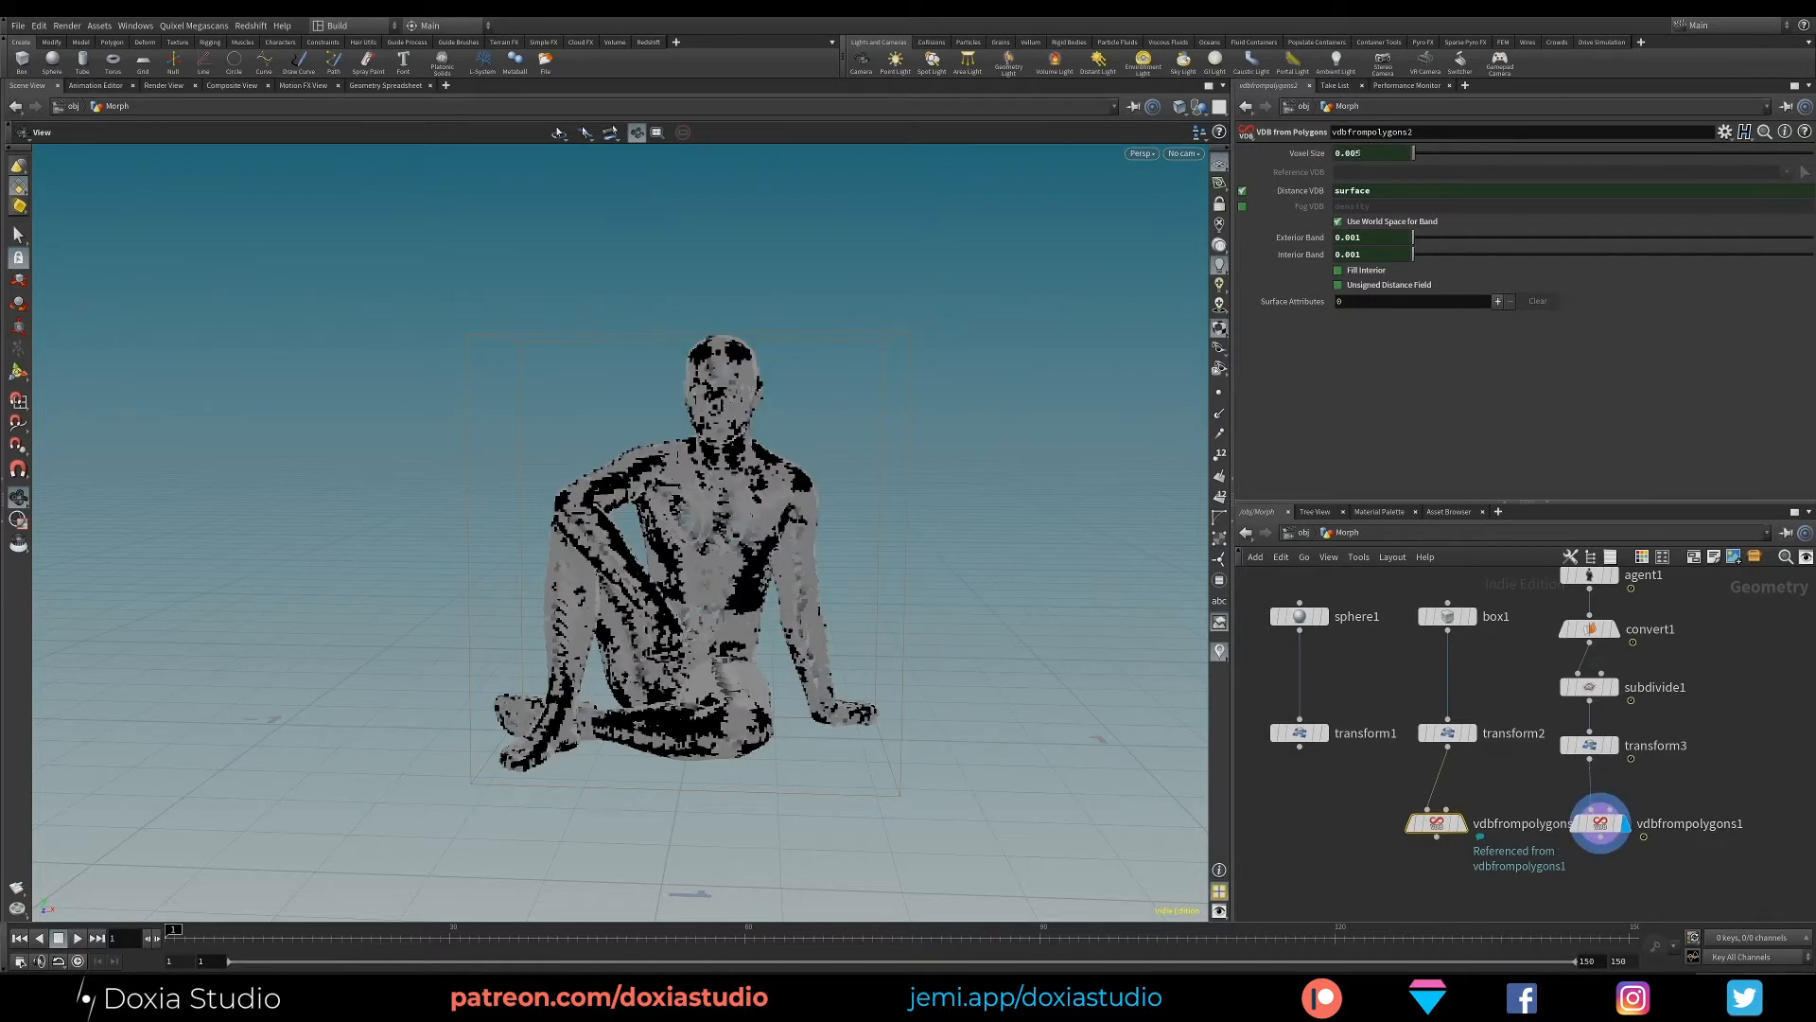
text(1)
key(Return)
click(1602, 823)
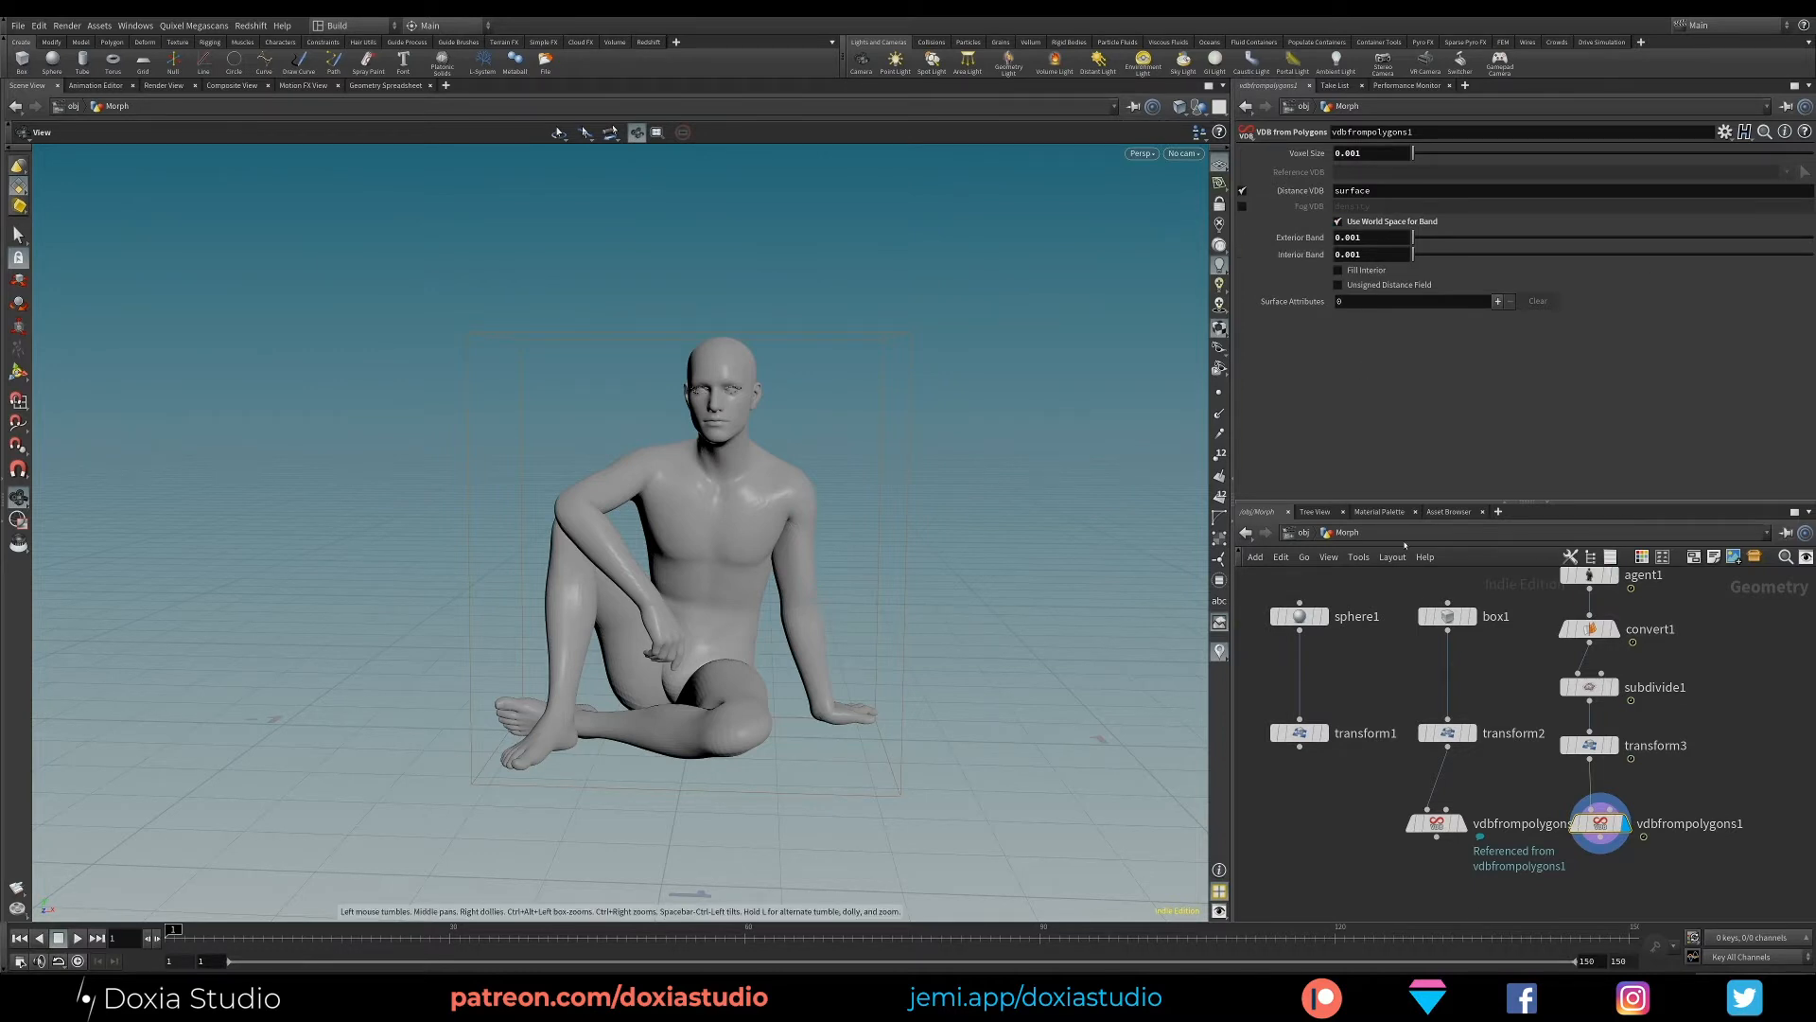
- Create another reference copy of the character's VDB from Polygons node and wire it below the sphere's Transform node
middle_drag(1416, 744, 1484, 723)
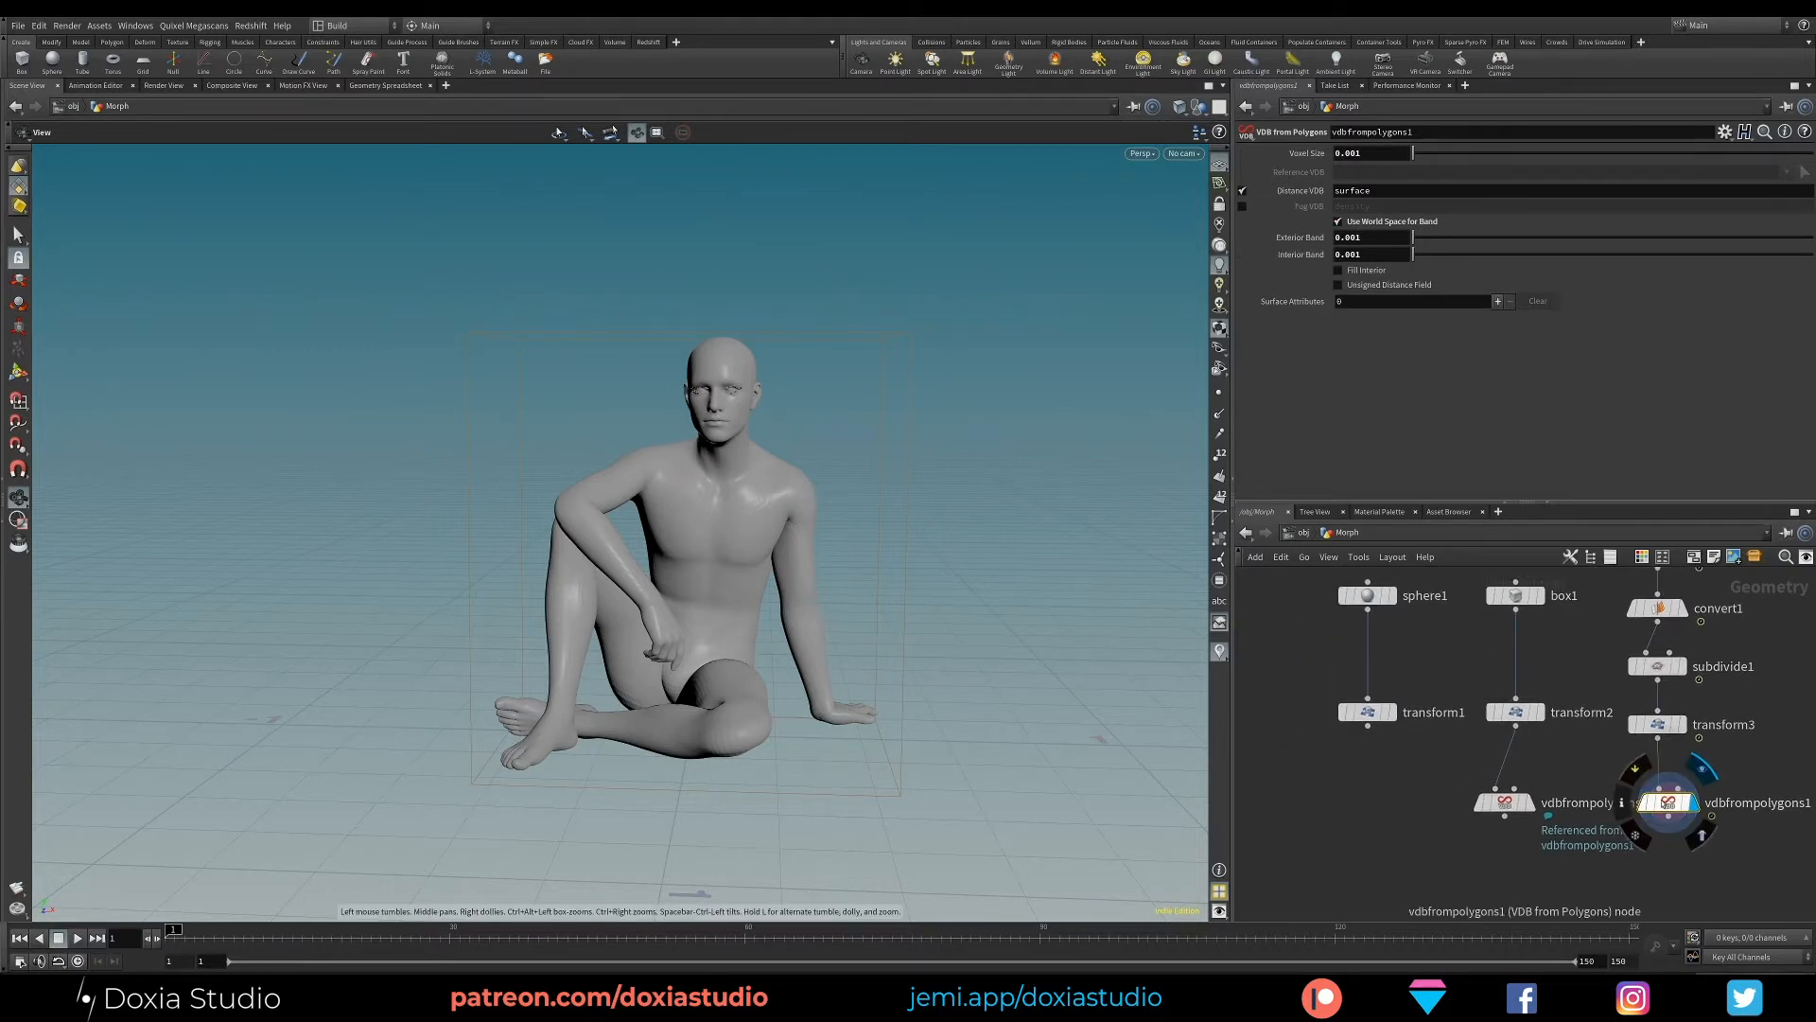
right_click(1666, 802)
mouse_move(1683, 790)
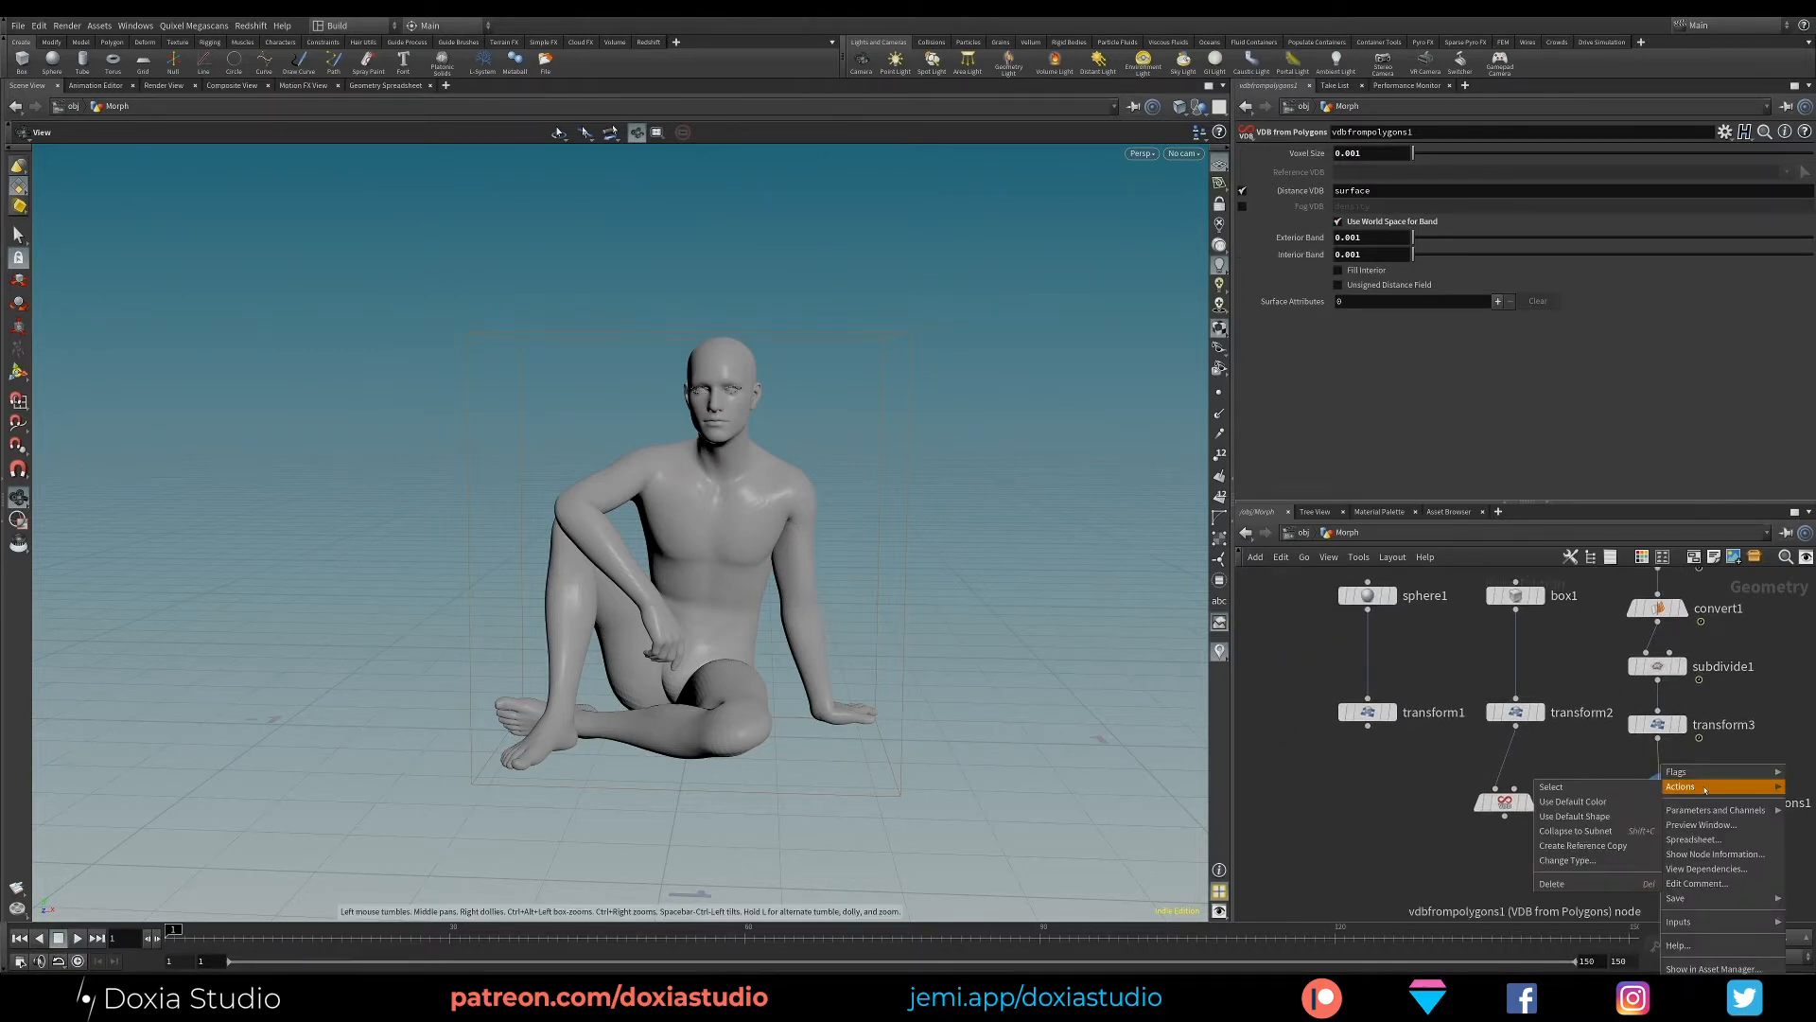
click(1578, 848)
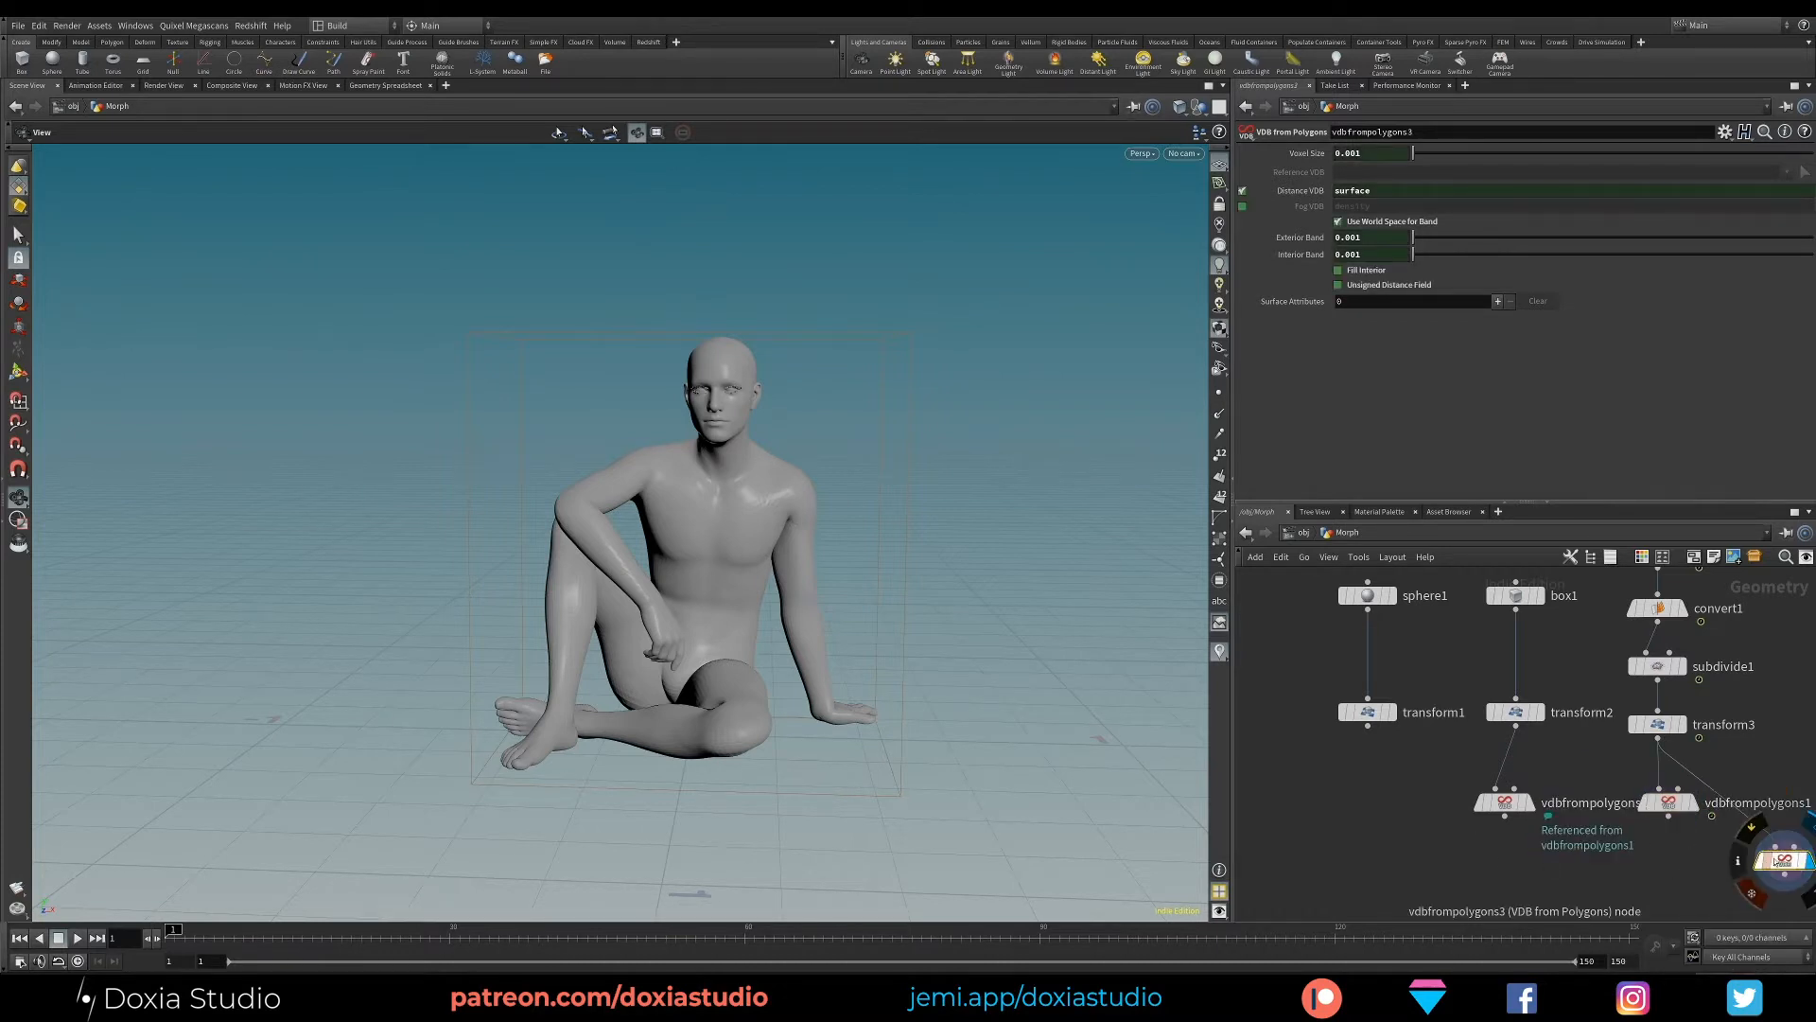
drag(1778, 859, 1350, 804)
drag(1366, 726, 1358, 804)
click(1701, 835)
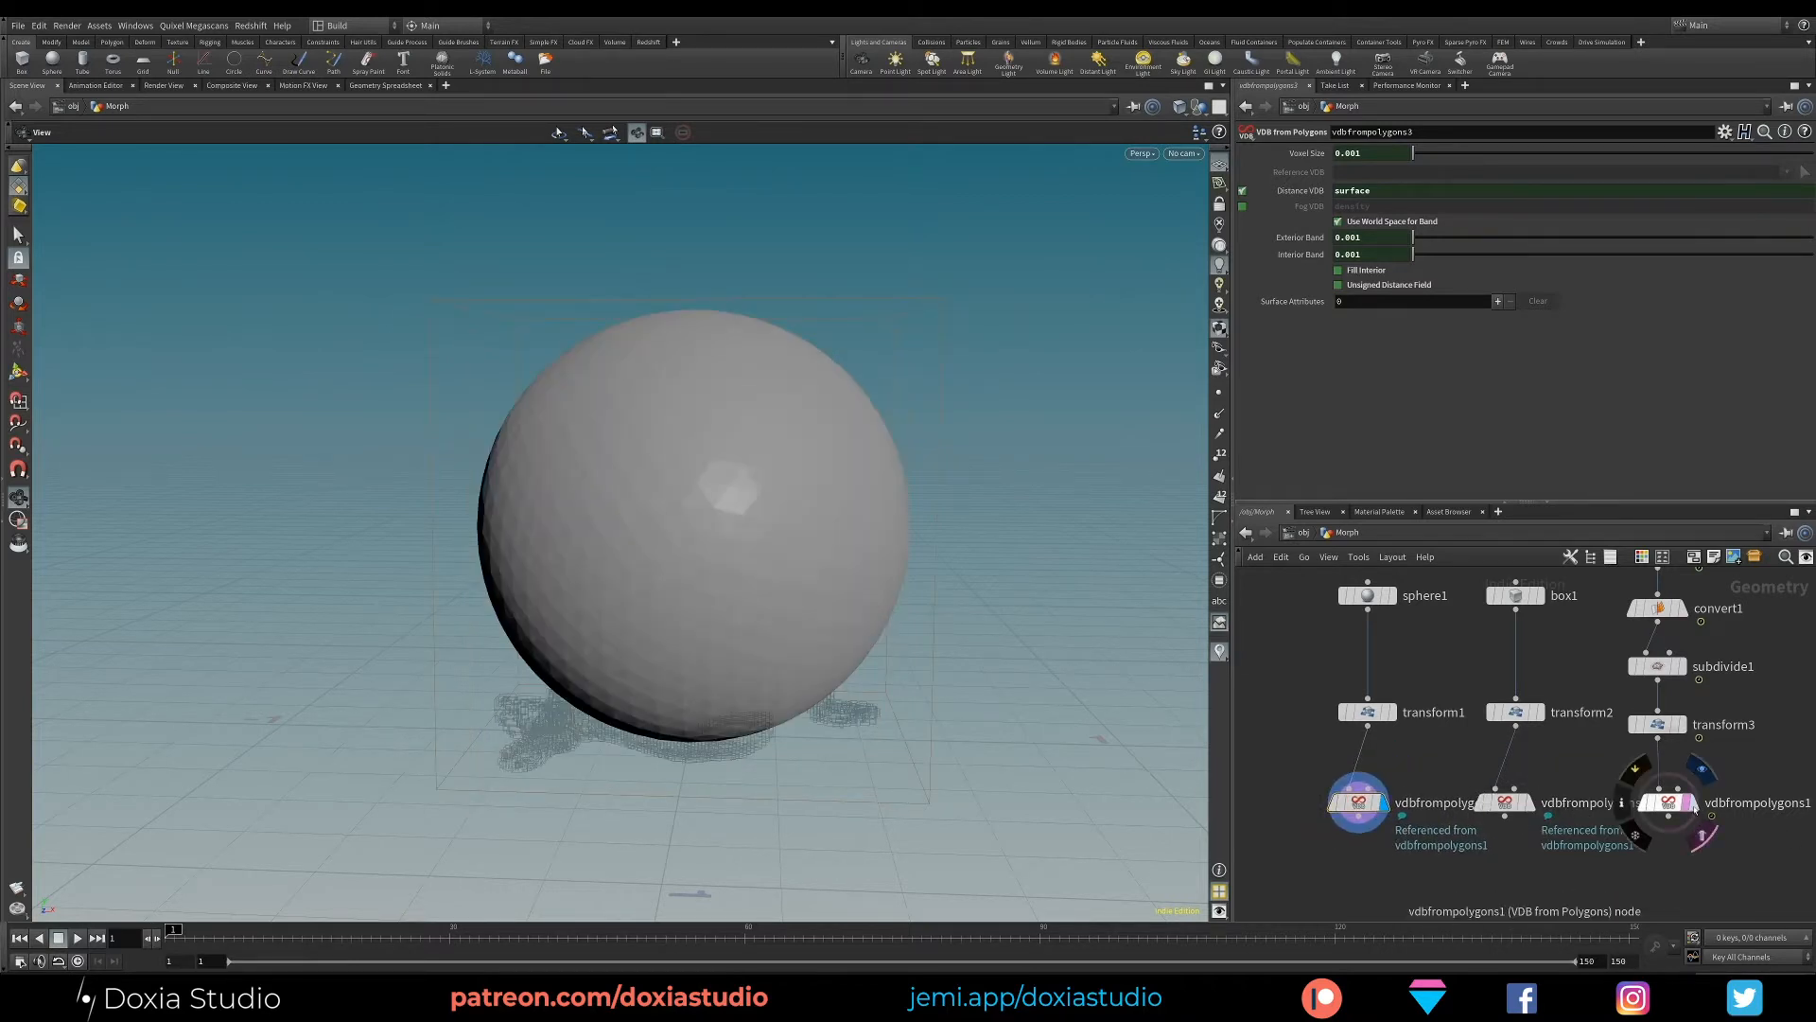
click(1701, 834)
drag(1670, 804, 1678, 804)
- Add a Scatter node below the character's VDB from Polygons node and display its points
middle_drag(1700, 872, 1683, 796)
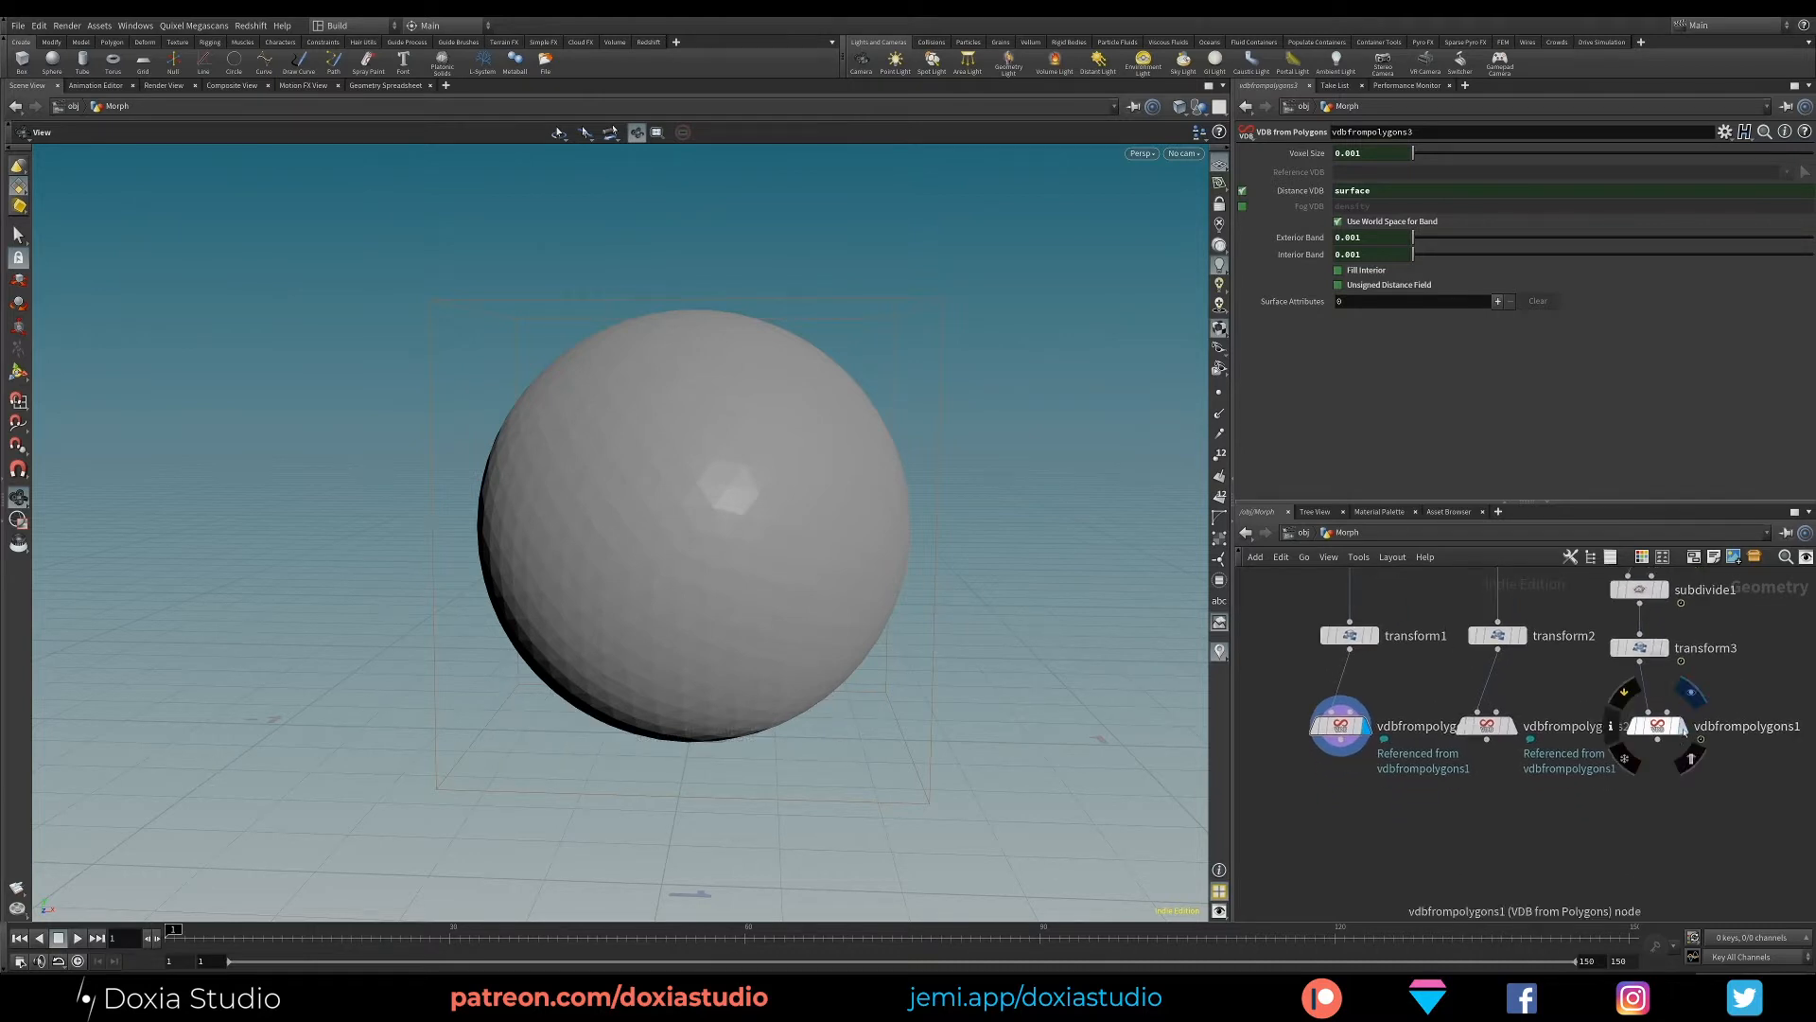
click(1682, 726)
click(1657, 740)
key(Tab)
text(scat)
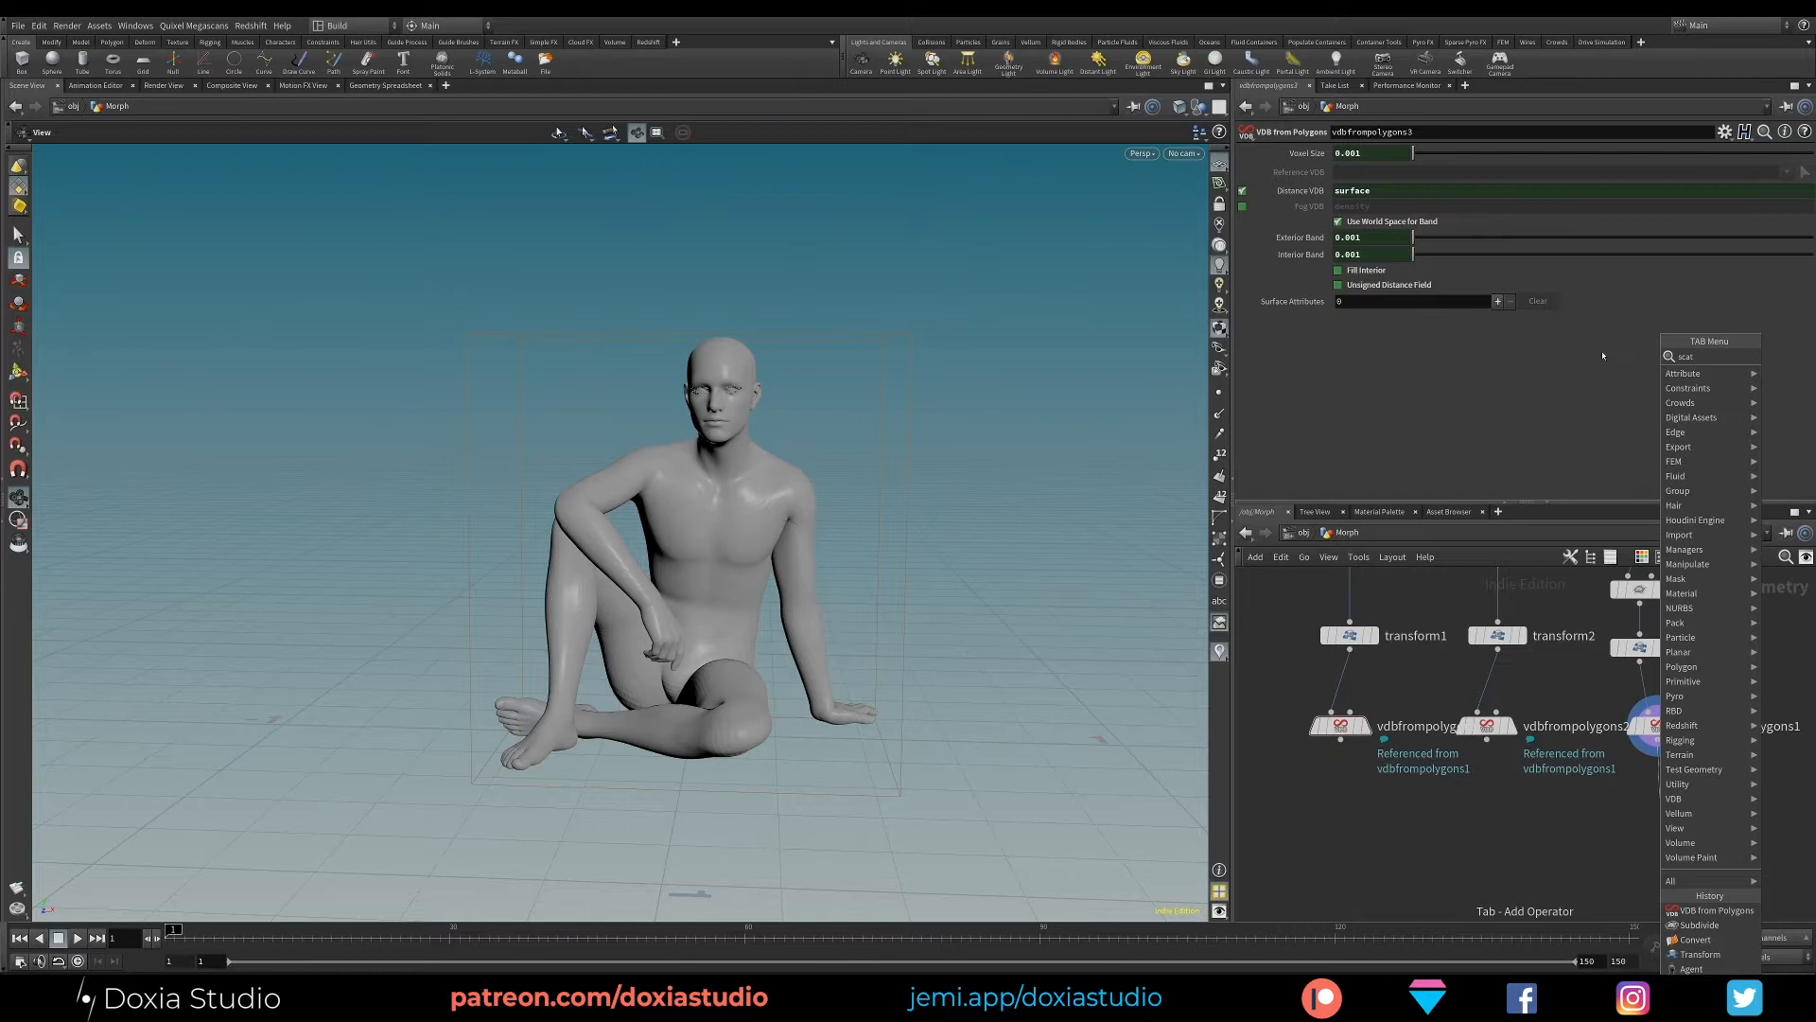
click(1575, 356)
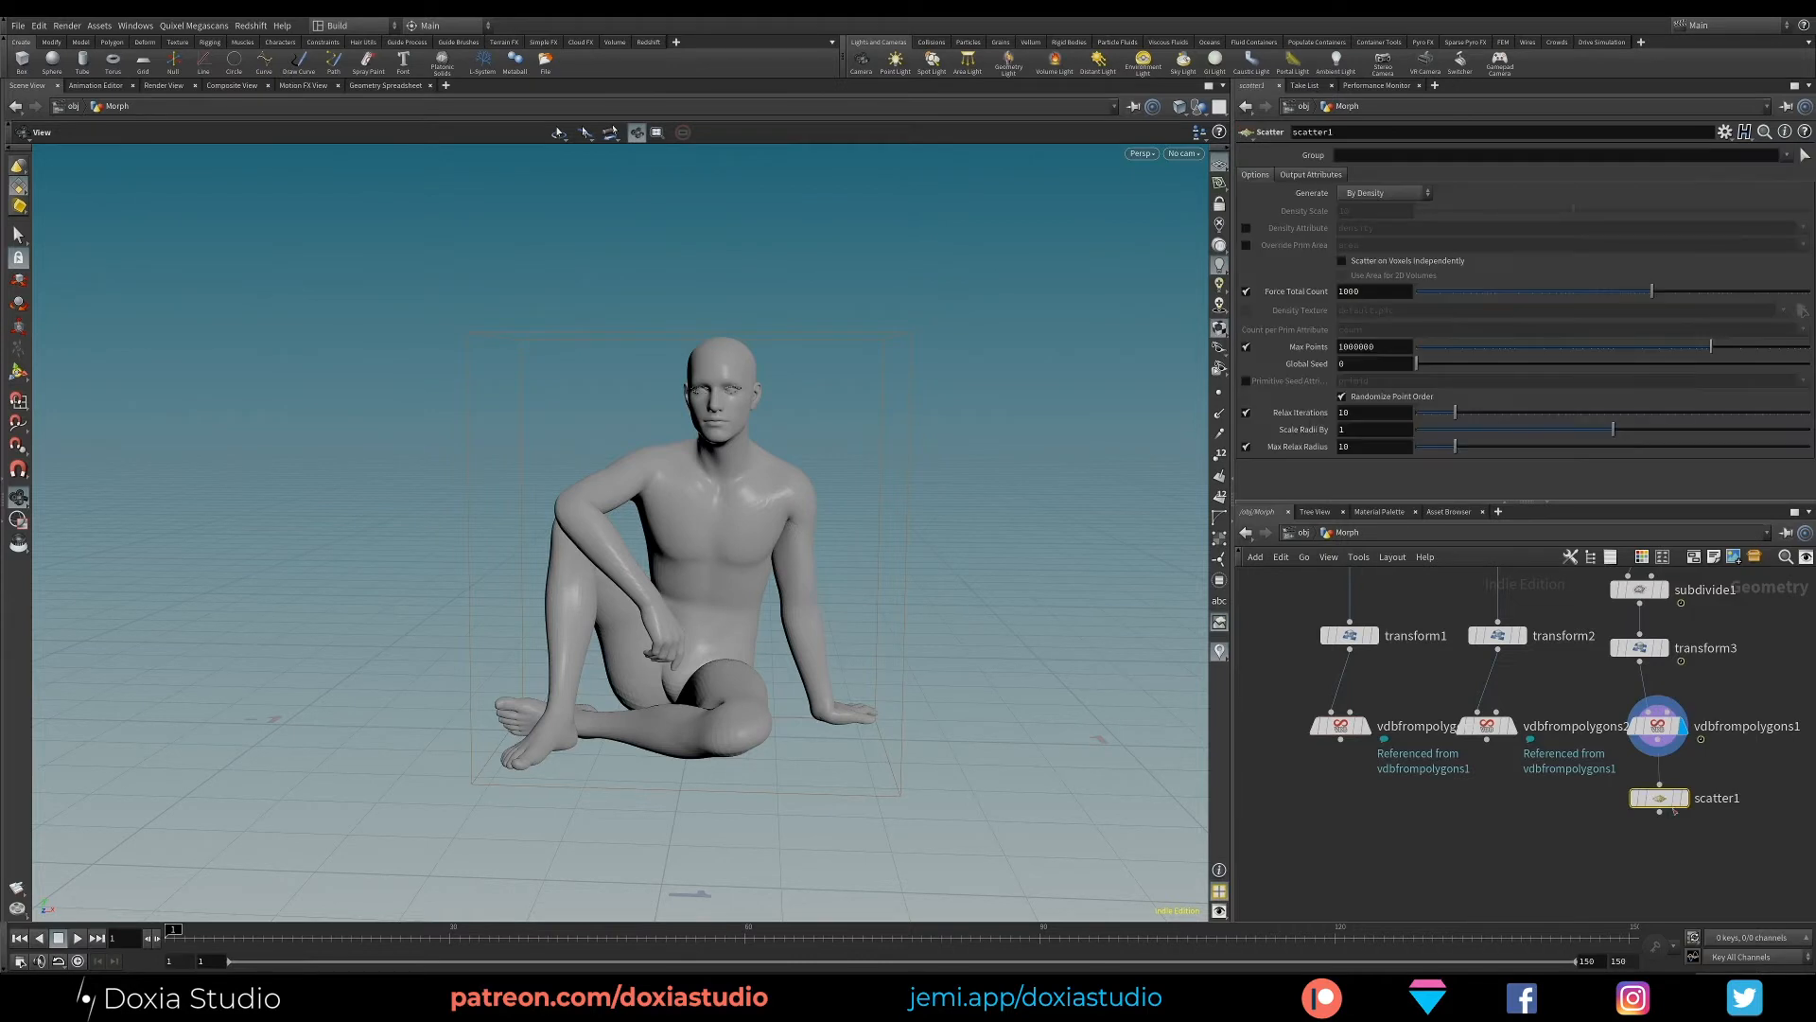
click(1678, 804)
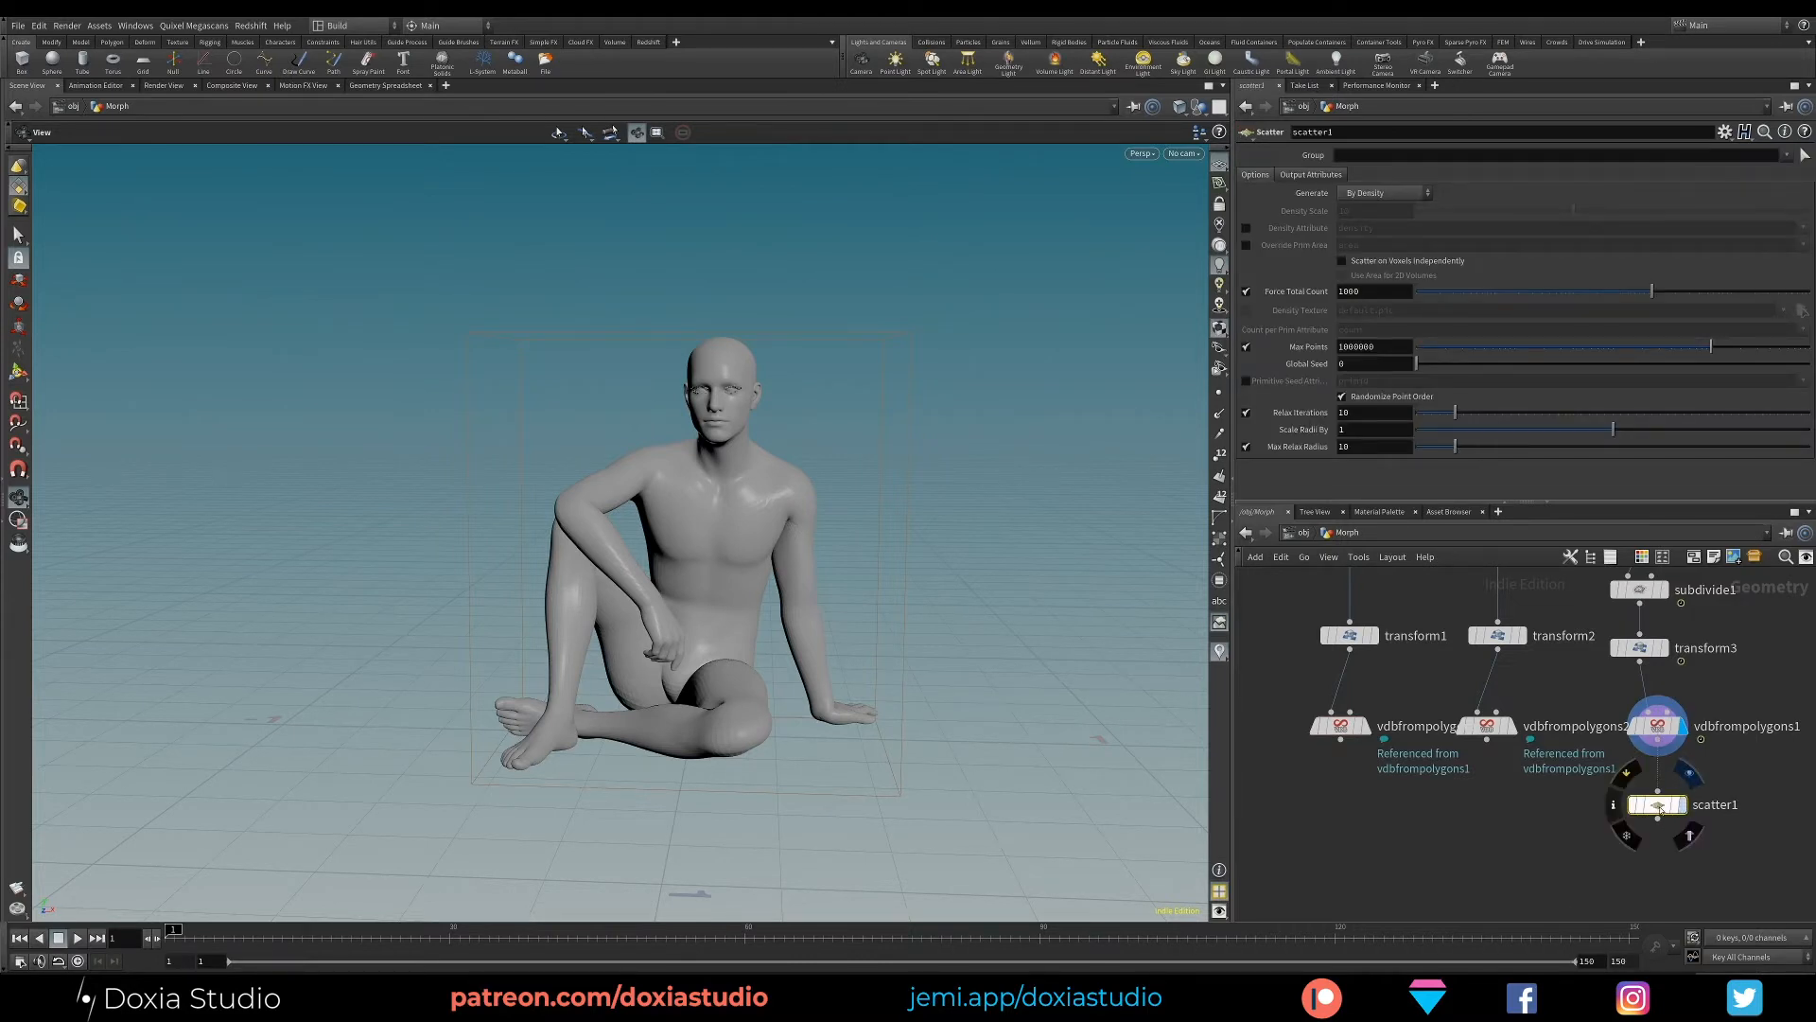
click(1680, 804)
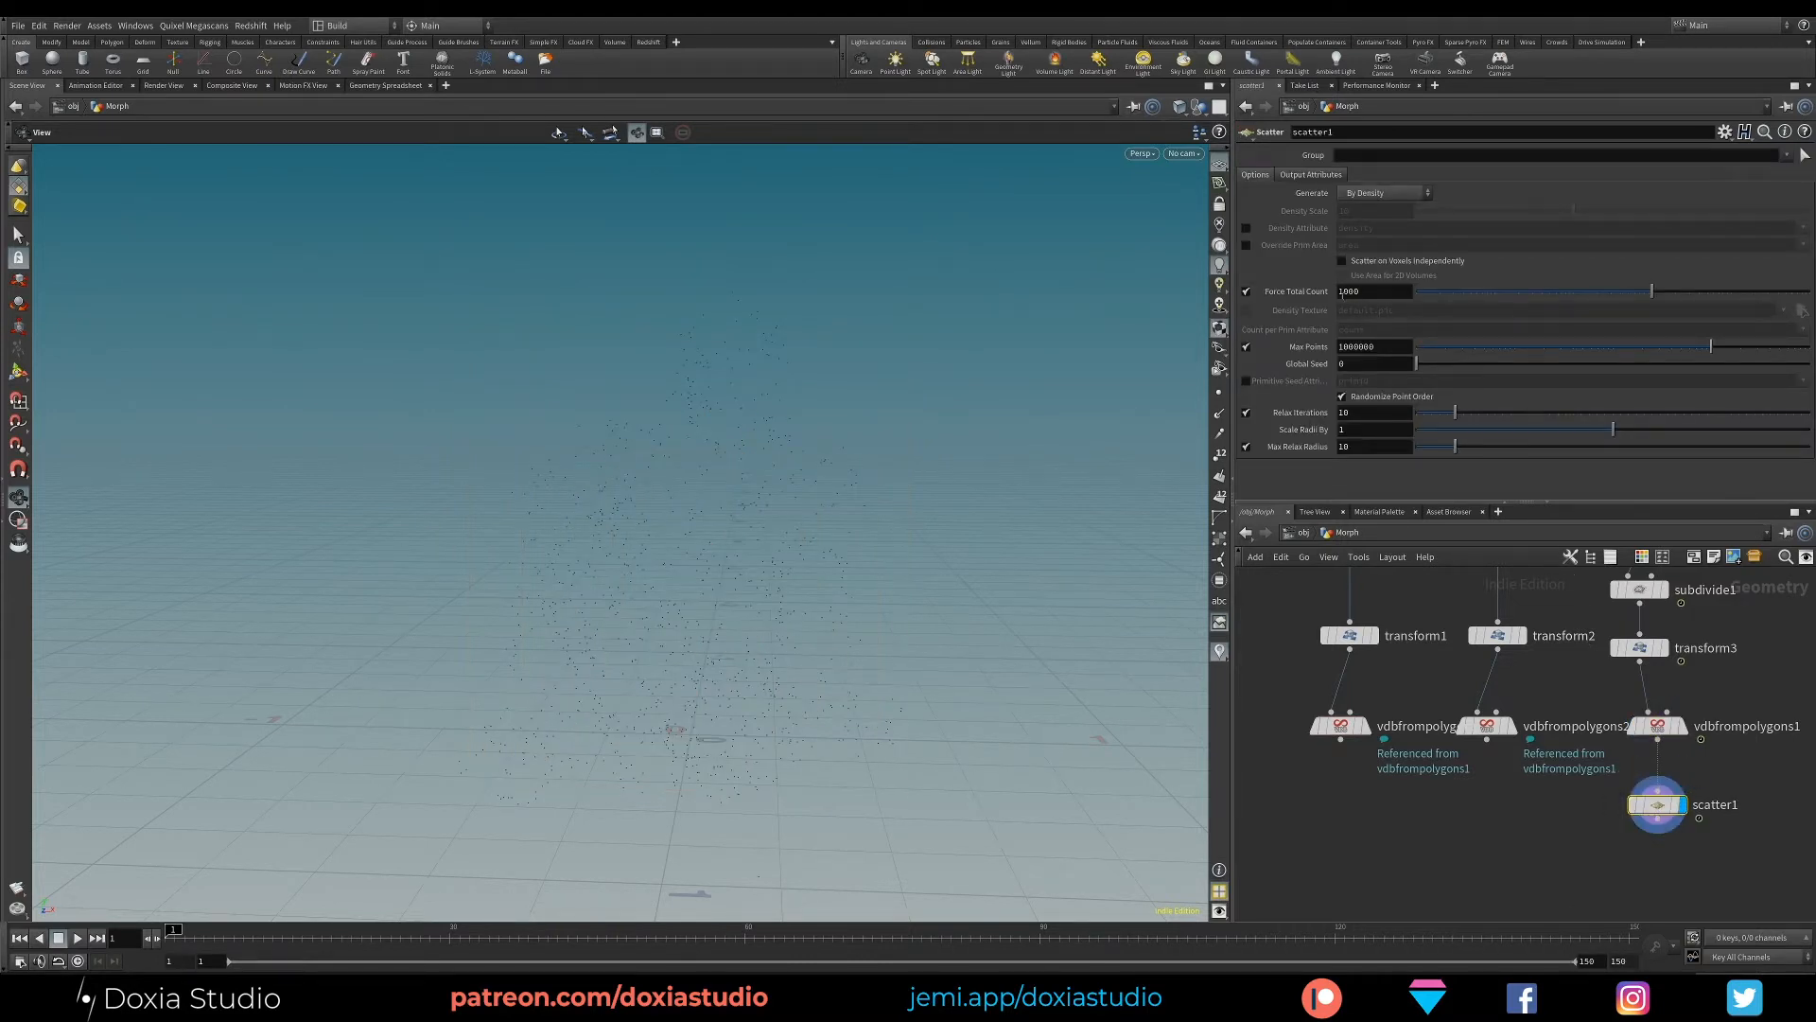
- Force the Scatter node's total count to 16123000 points and turn off Relax Iterations
click(1343, 293)
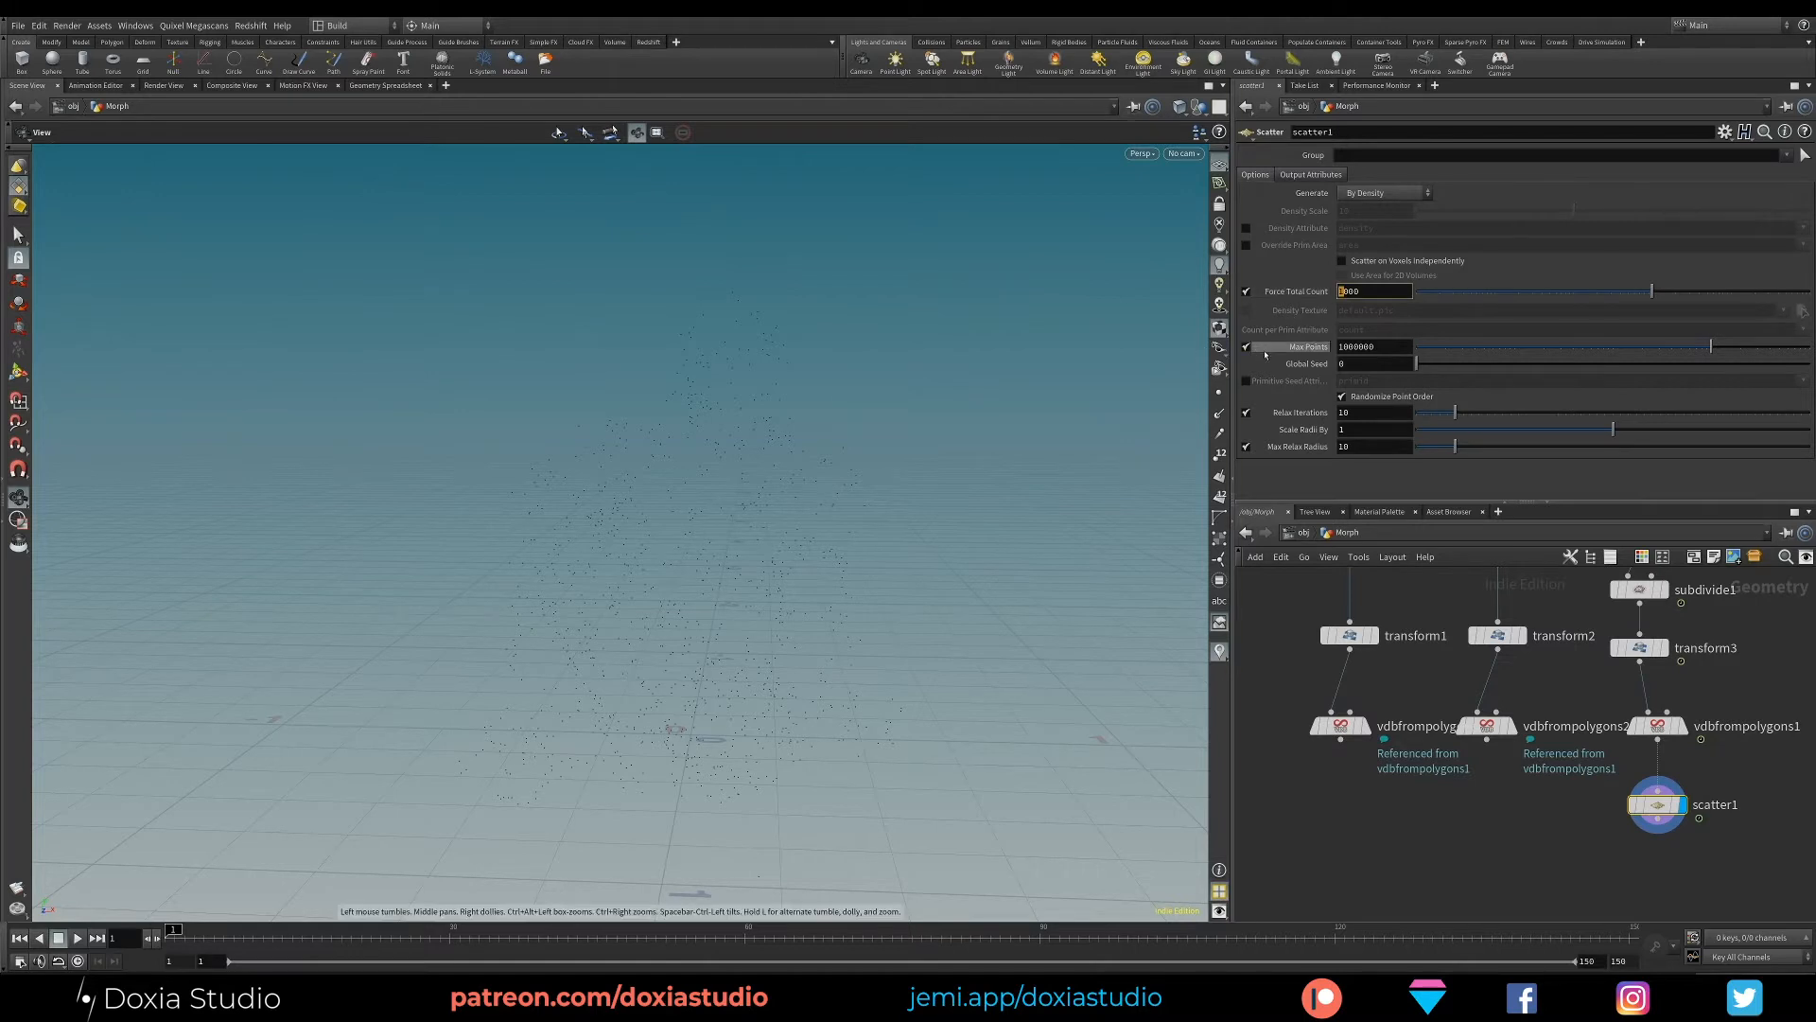
text(6)
text(00)
drag(1359, 291, 1349, 293)
text(123)
key(Return)
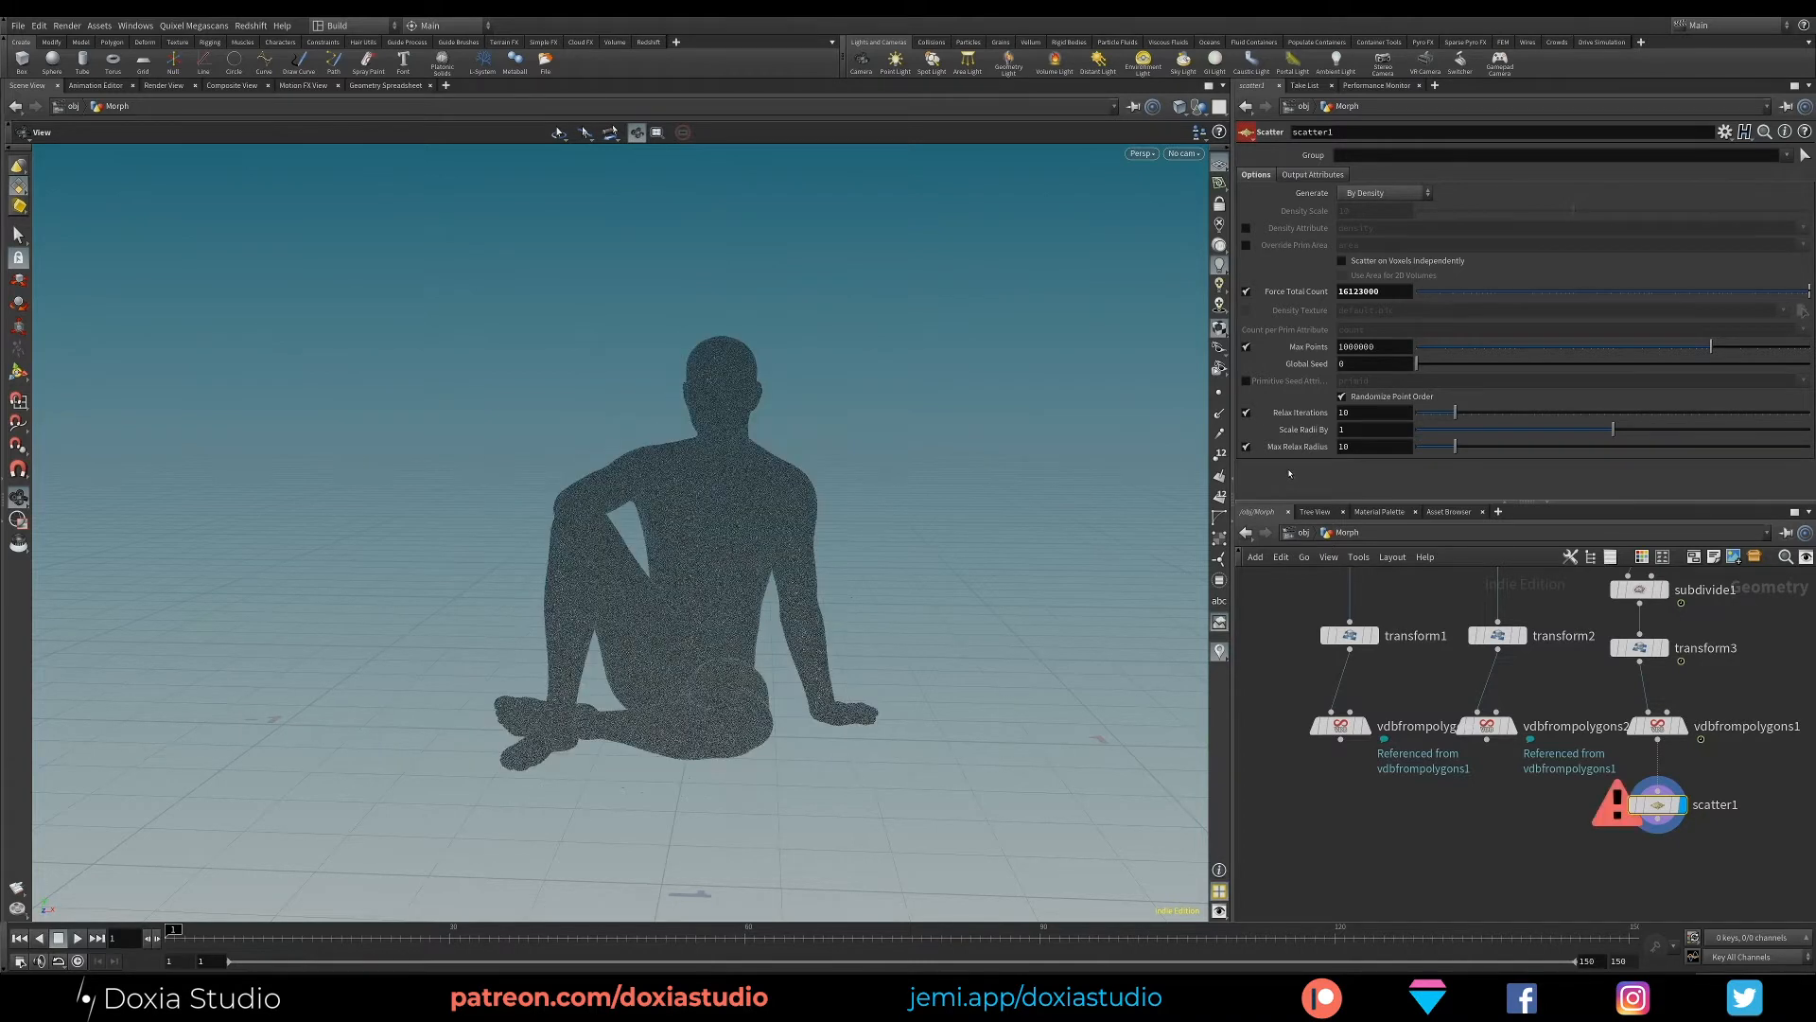
click(1246, 413)
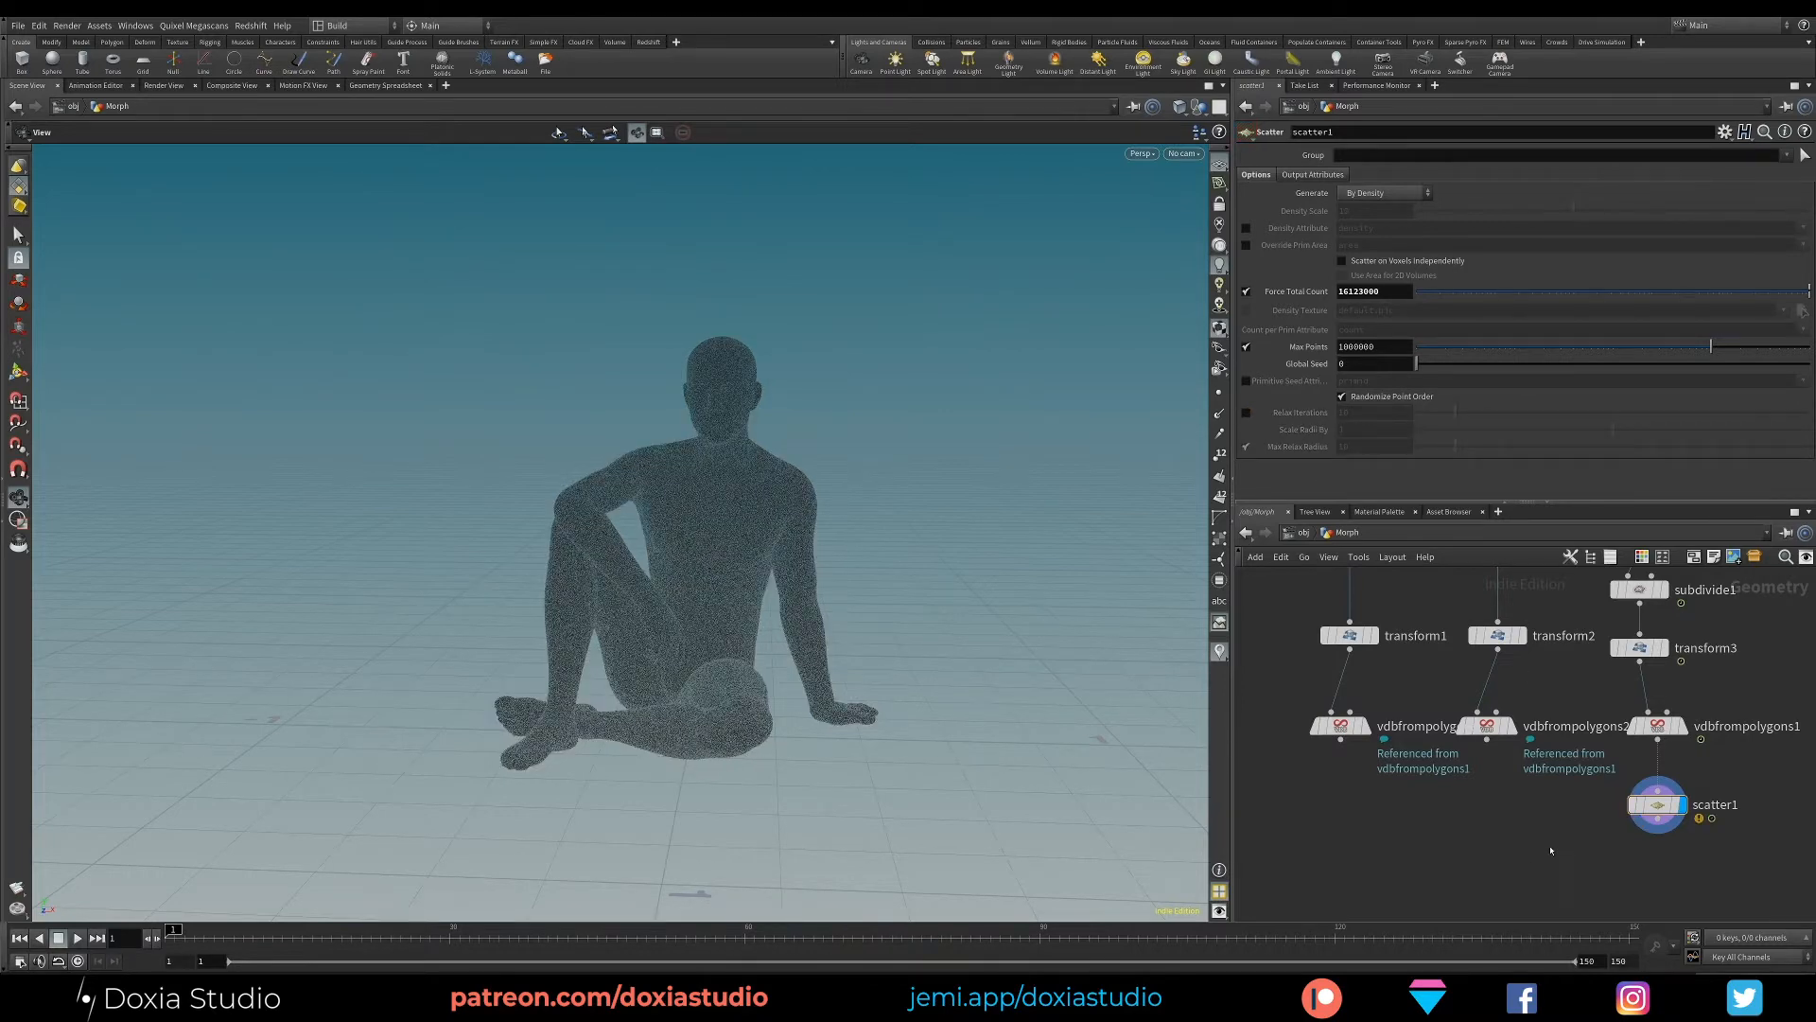
- Lower the Scatter node's Force Total Count to 5123000
drag(823, 662, 673, 660)
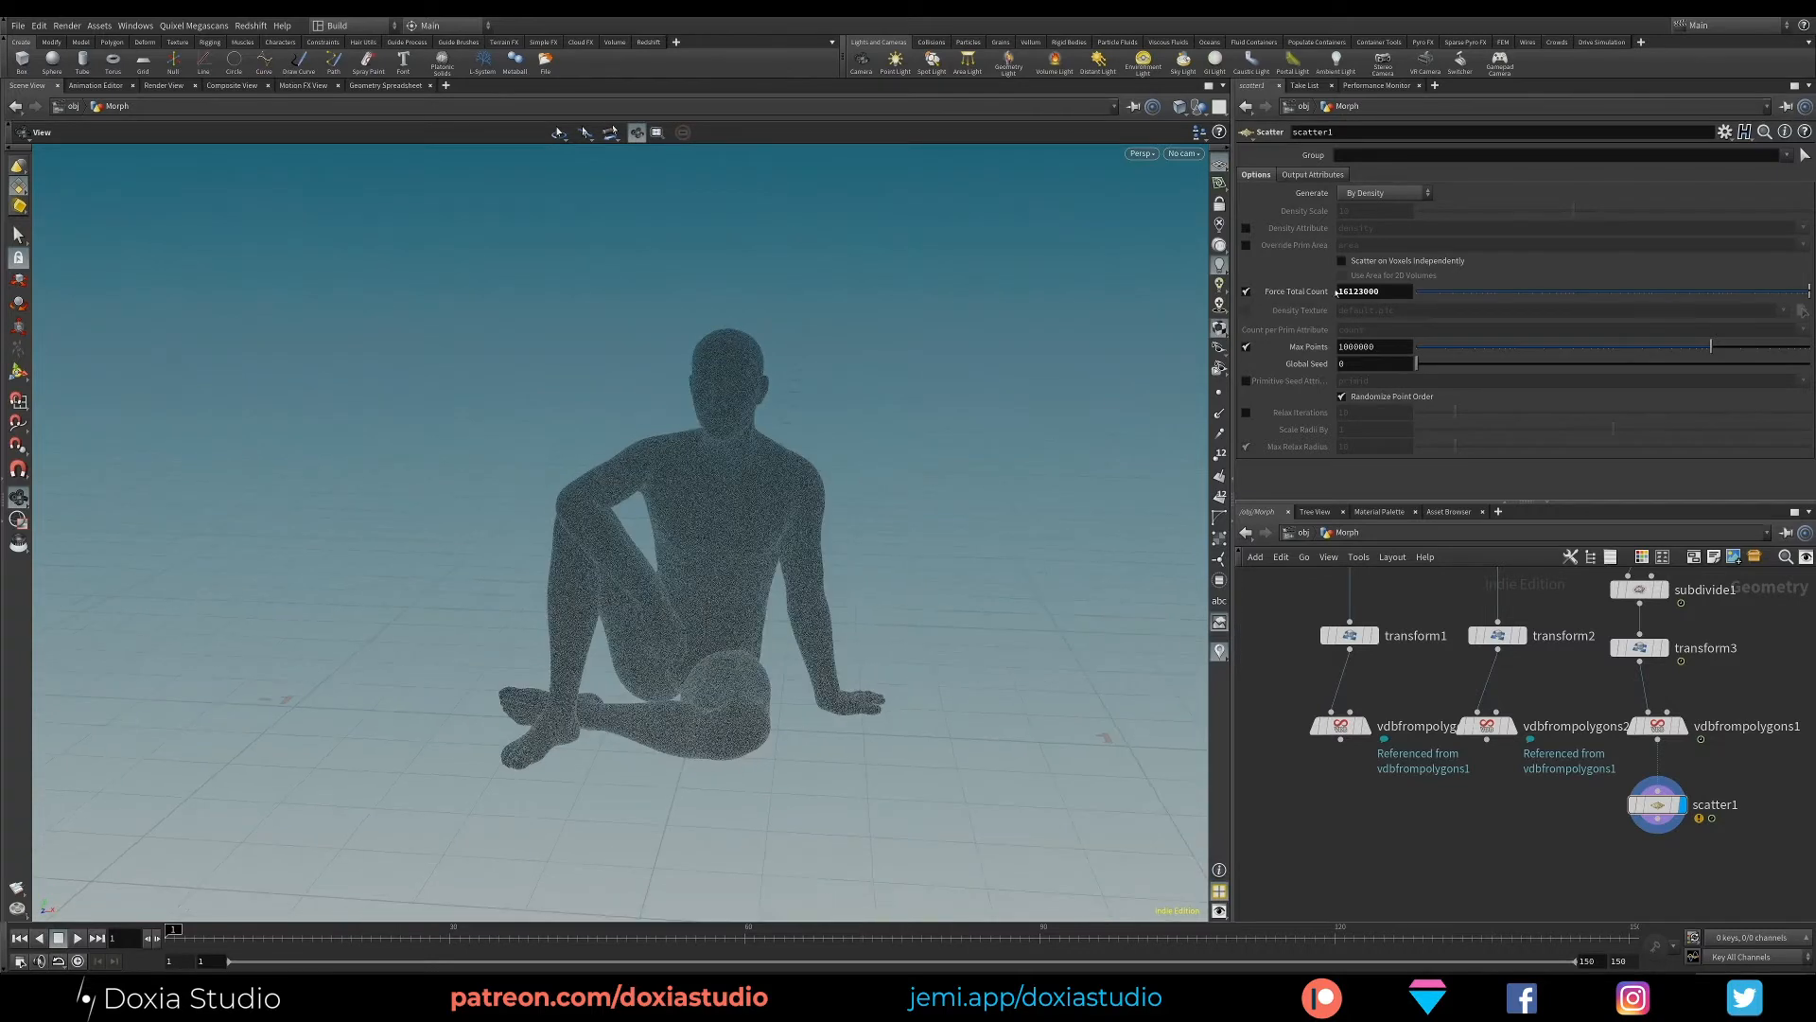
drag(1347, 291, 1320, 295)
text(5)
key(Return)
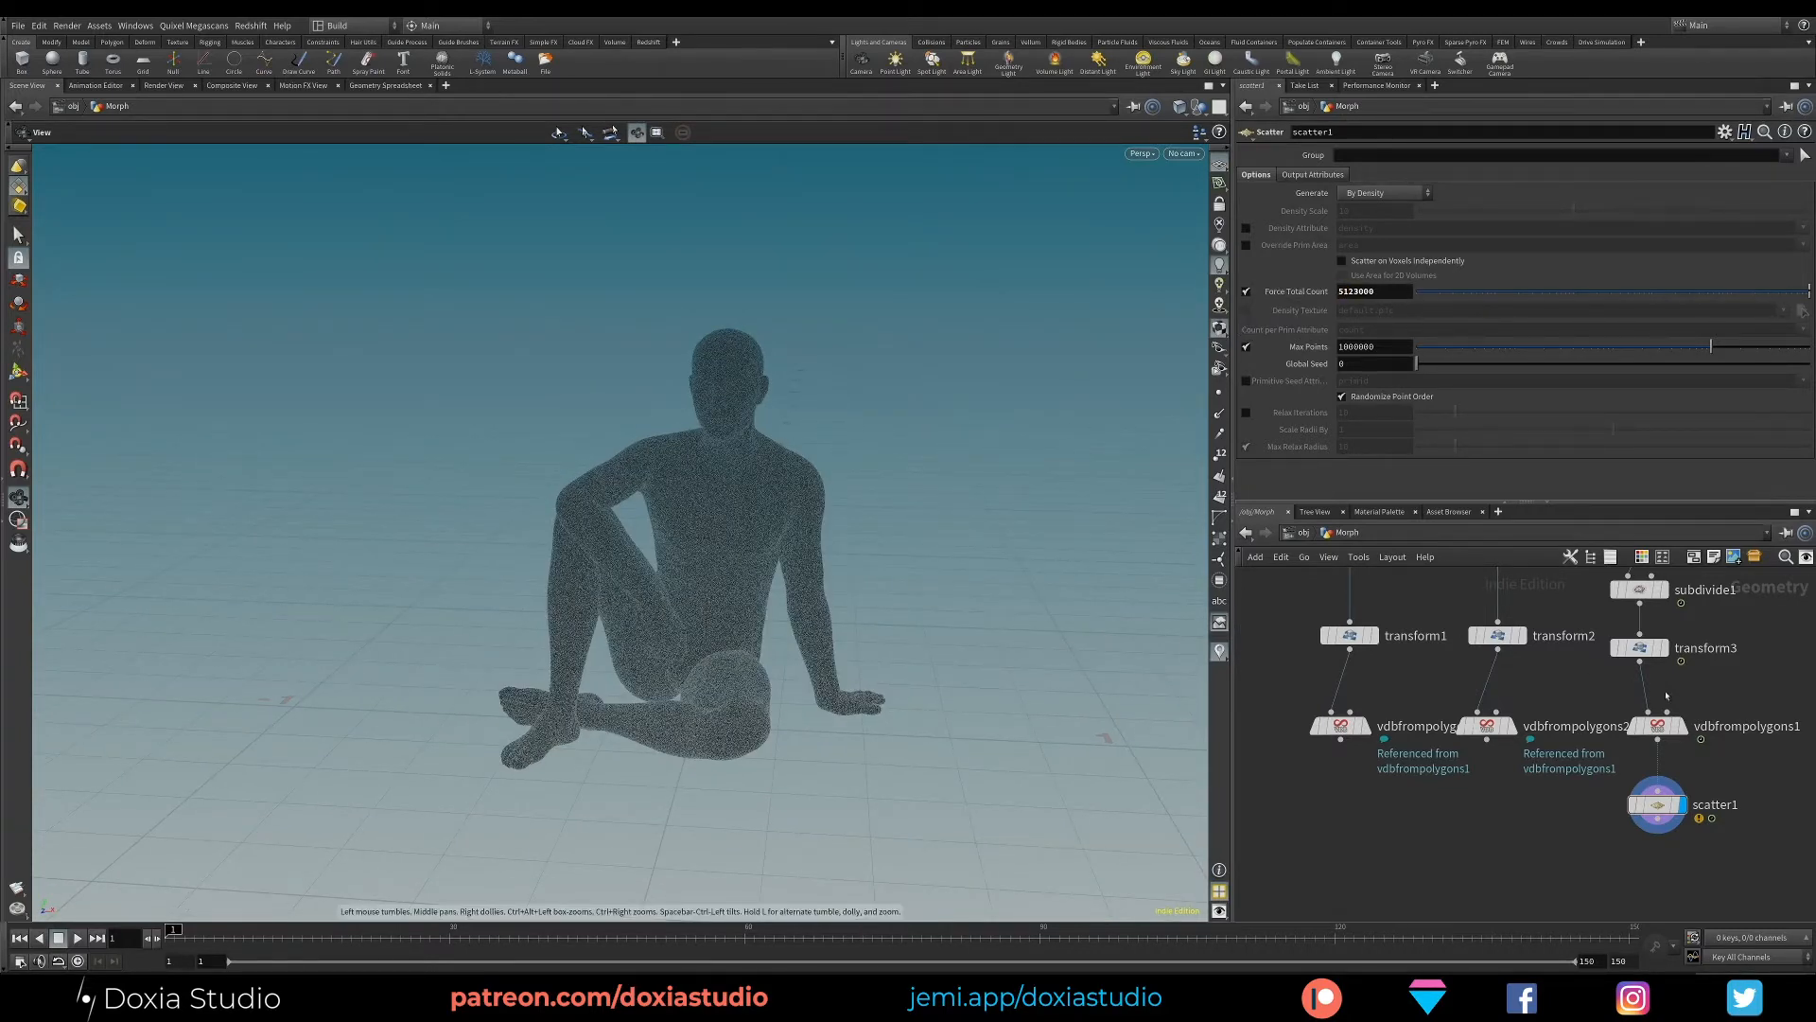
- Reduce the Scatter node's Force Total Count to 1123000 and inspect the character's points
middle_drag(1667, 695, 1595, 664)
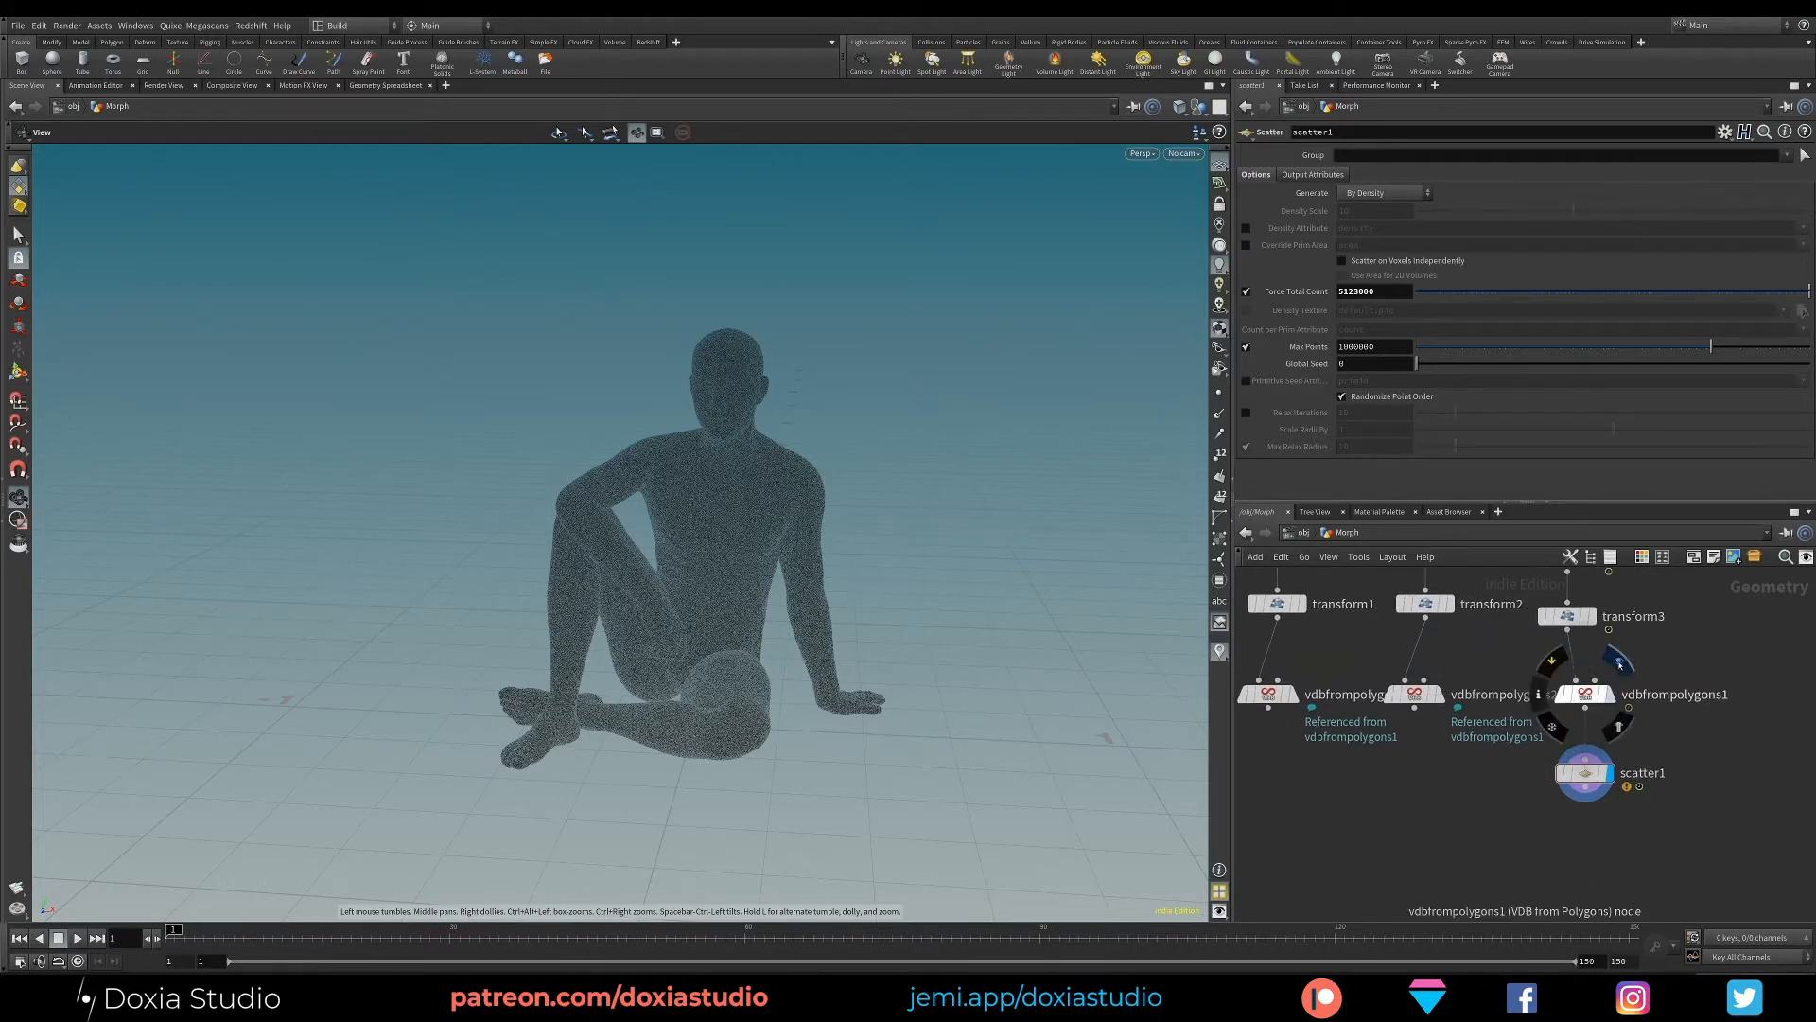
drag(823, 558, 737, 553)
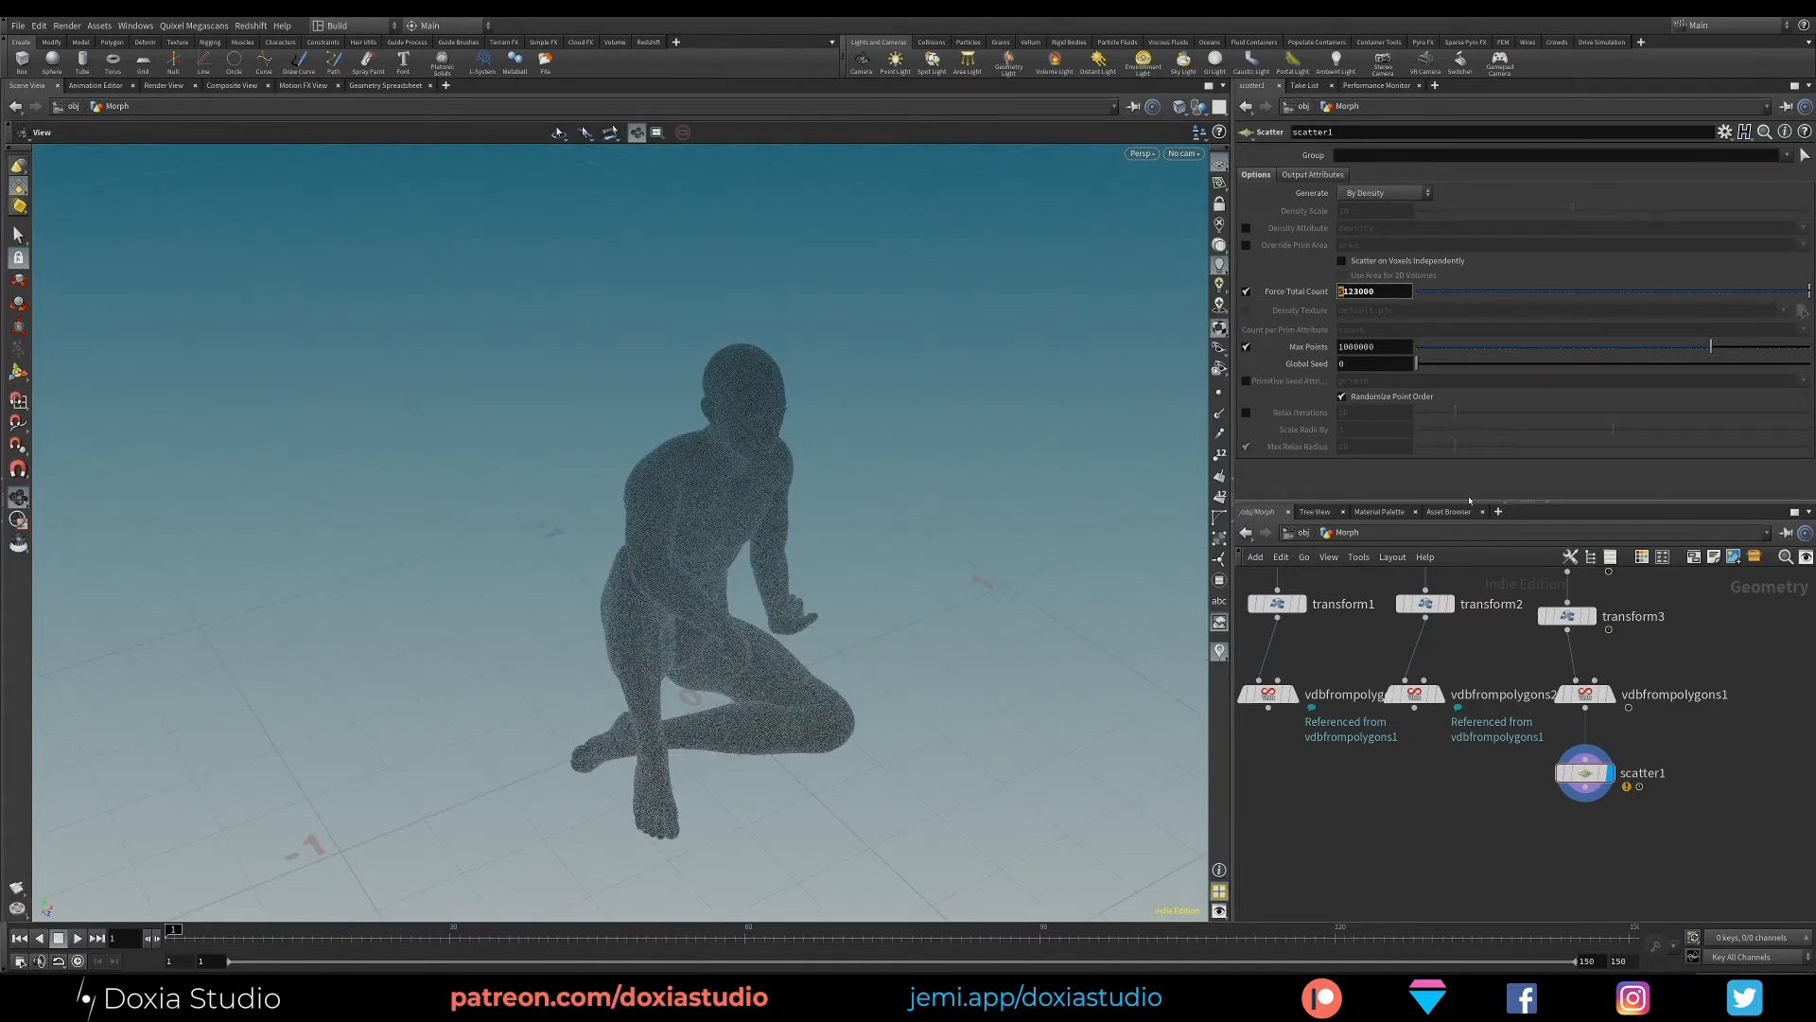
key(Return)
drag(972, 539, 873, 550)
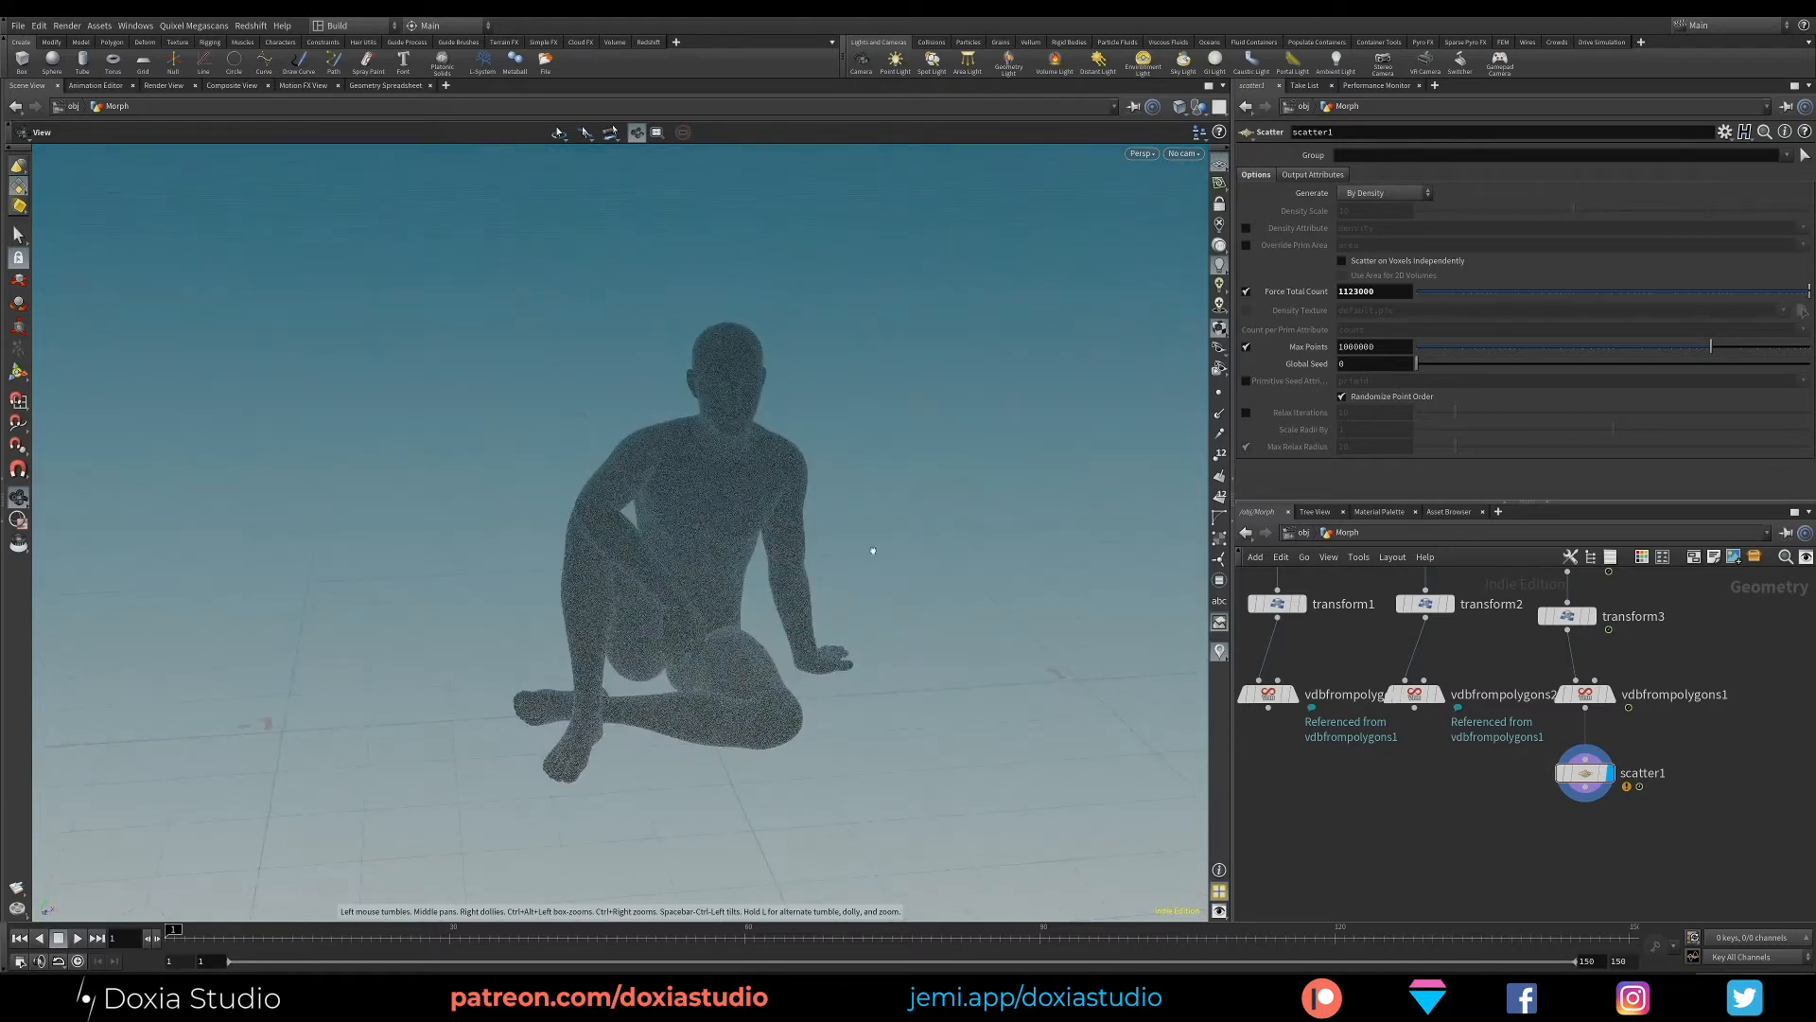
- Switch the character's VDB from Polygons node from Distance VDB to Fog VDB, enable Fill Interior and display the node
click(1586, 693)
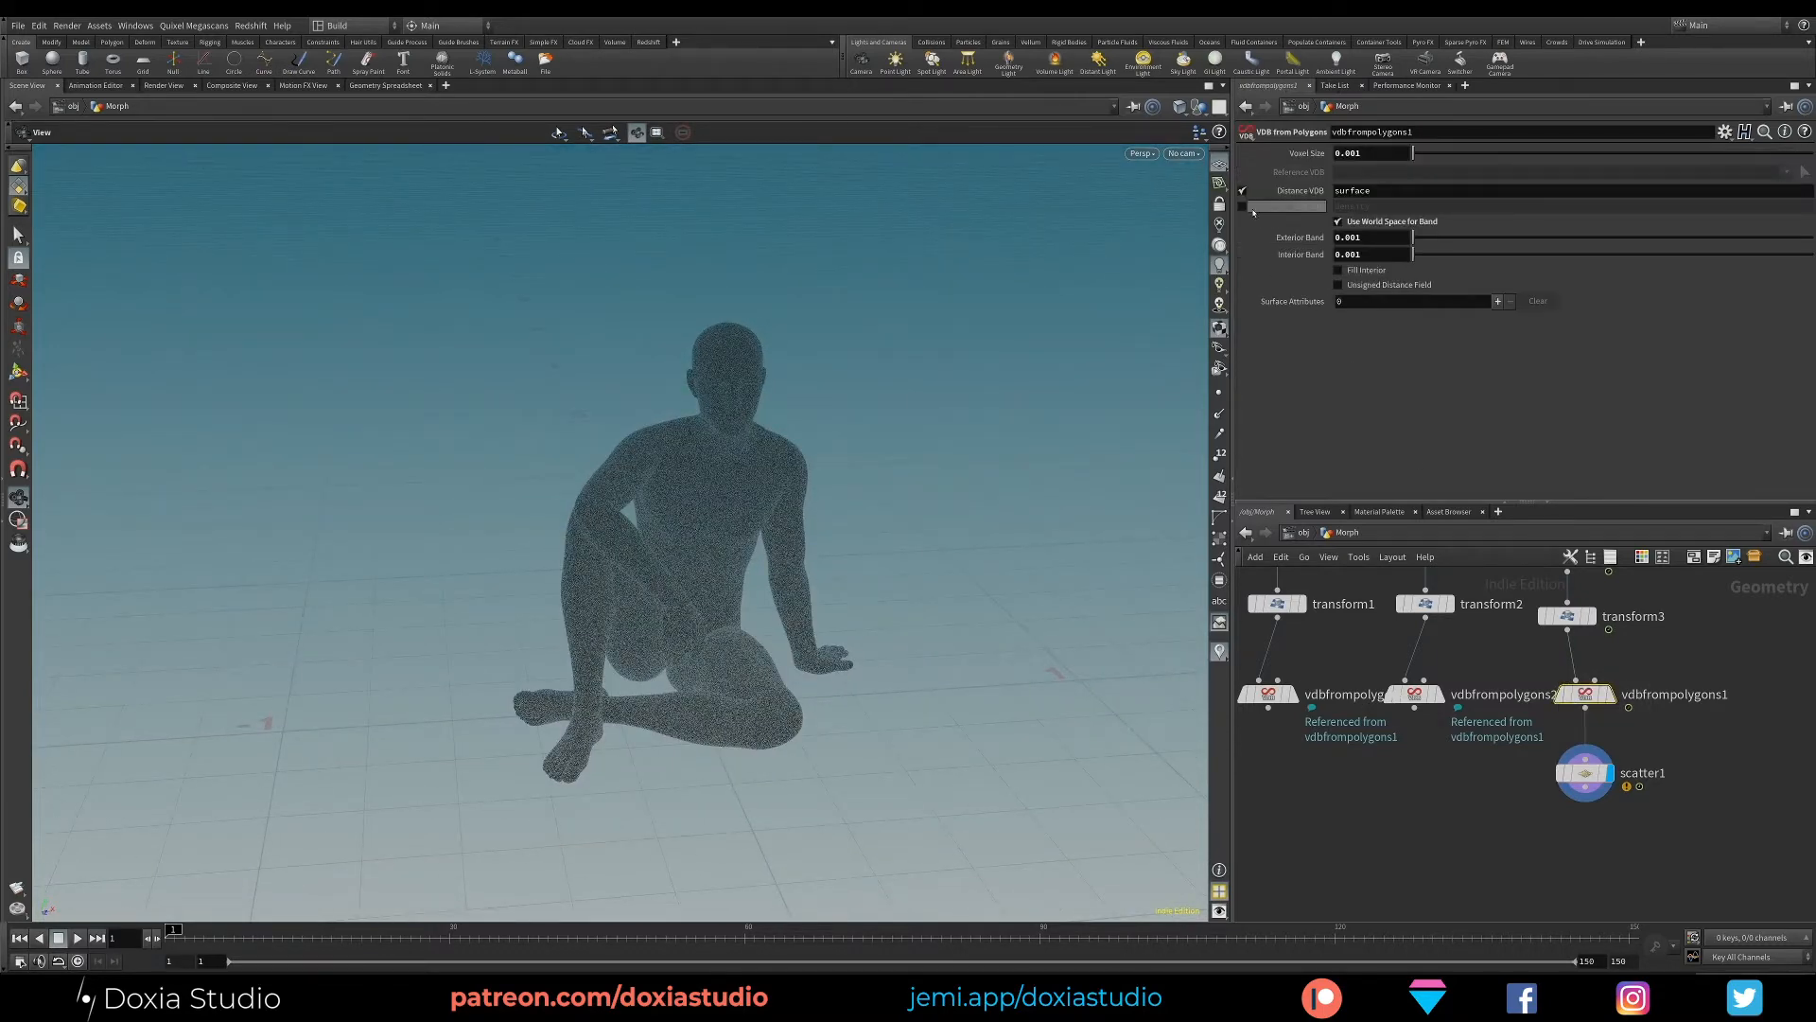
click(1242, 191)
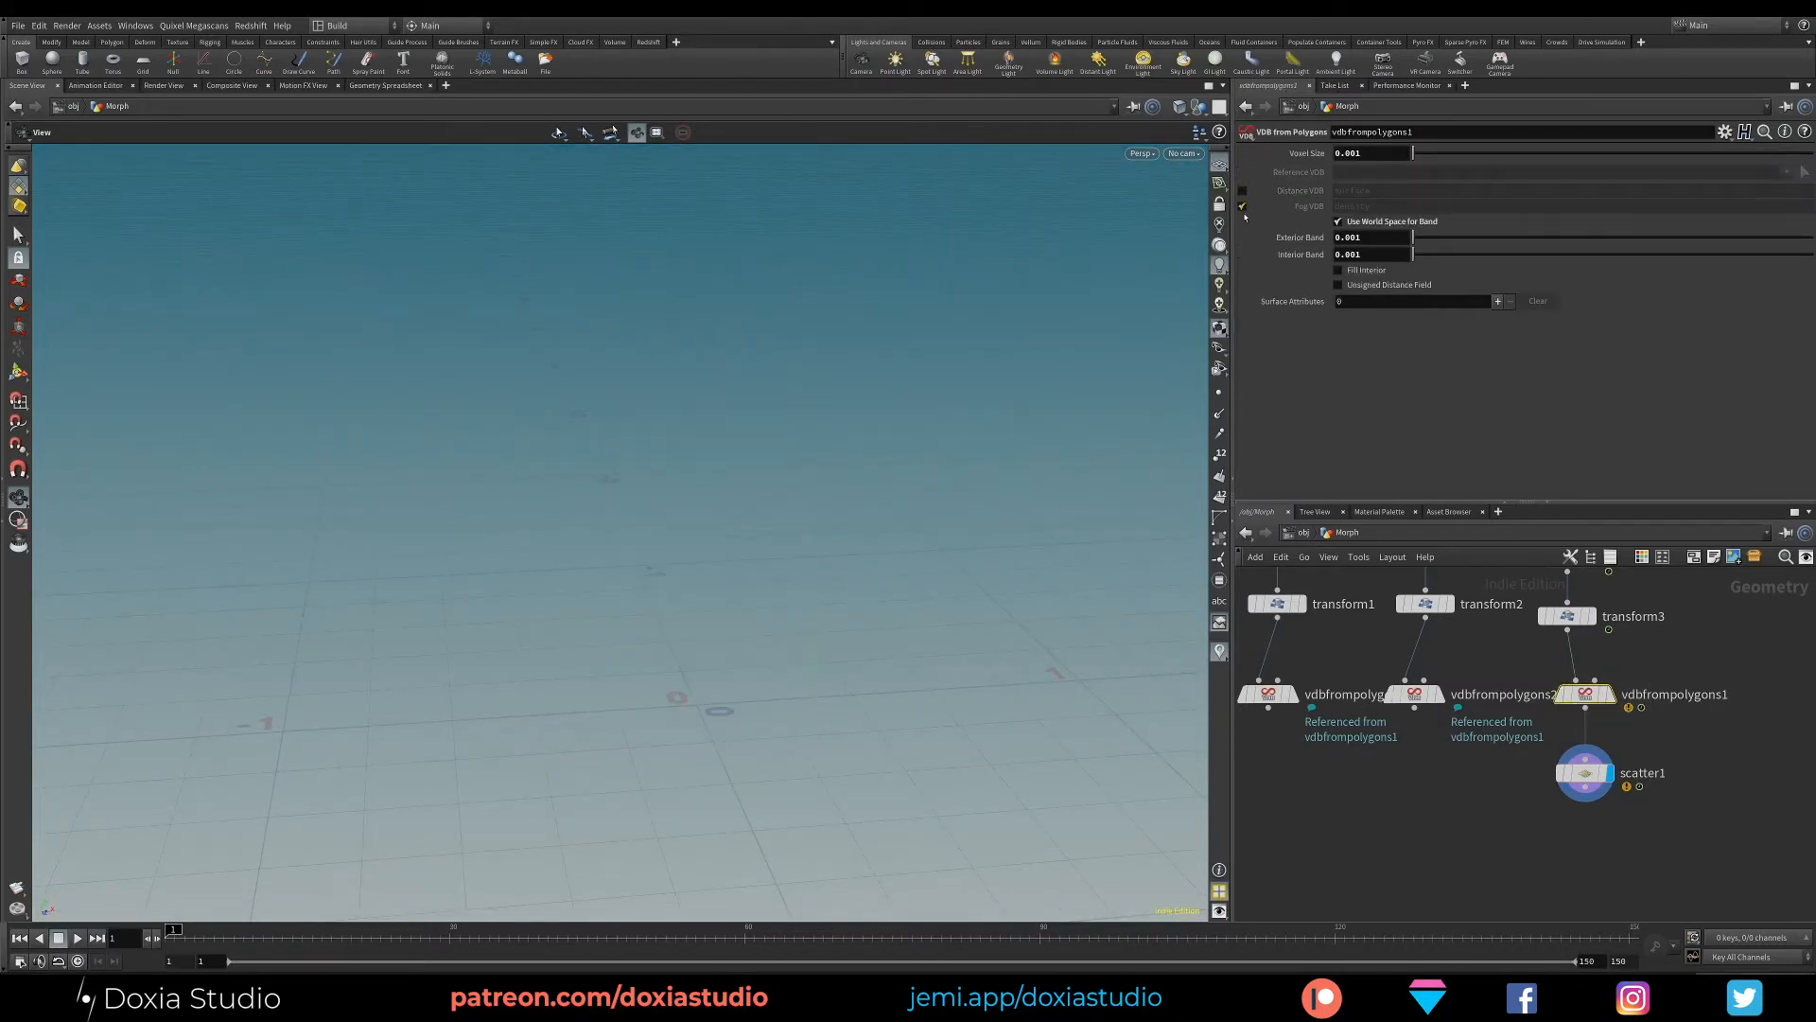
click(1611, 693)
drag(813, 454, 832, 515)
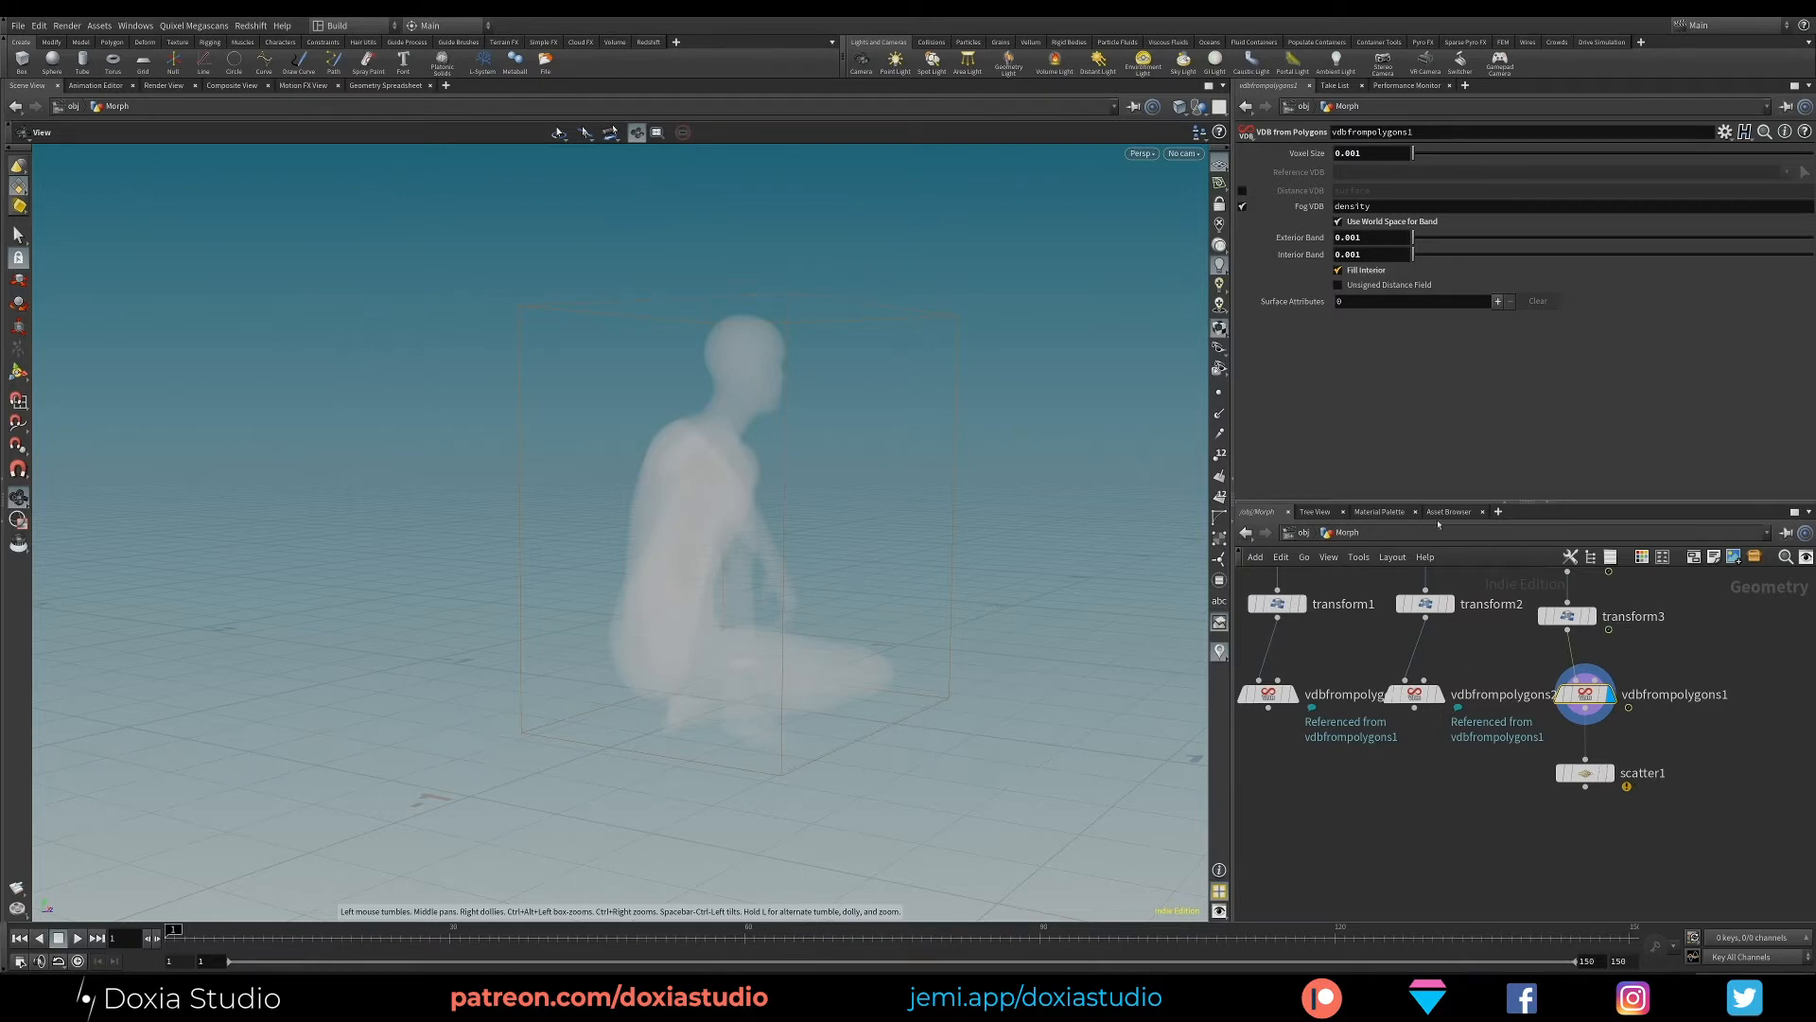
- Display and select the character's Scatter node and inspect its points inside the volume
click(1610, 773)
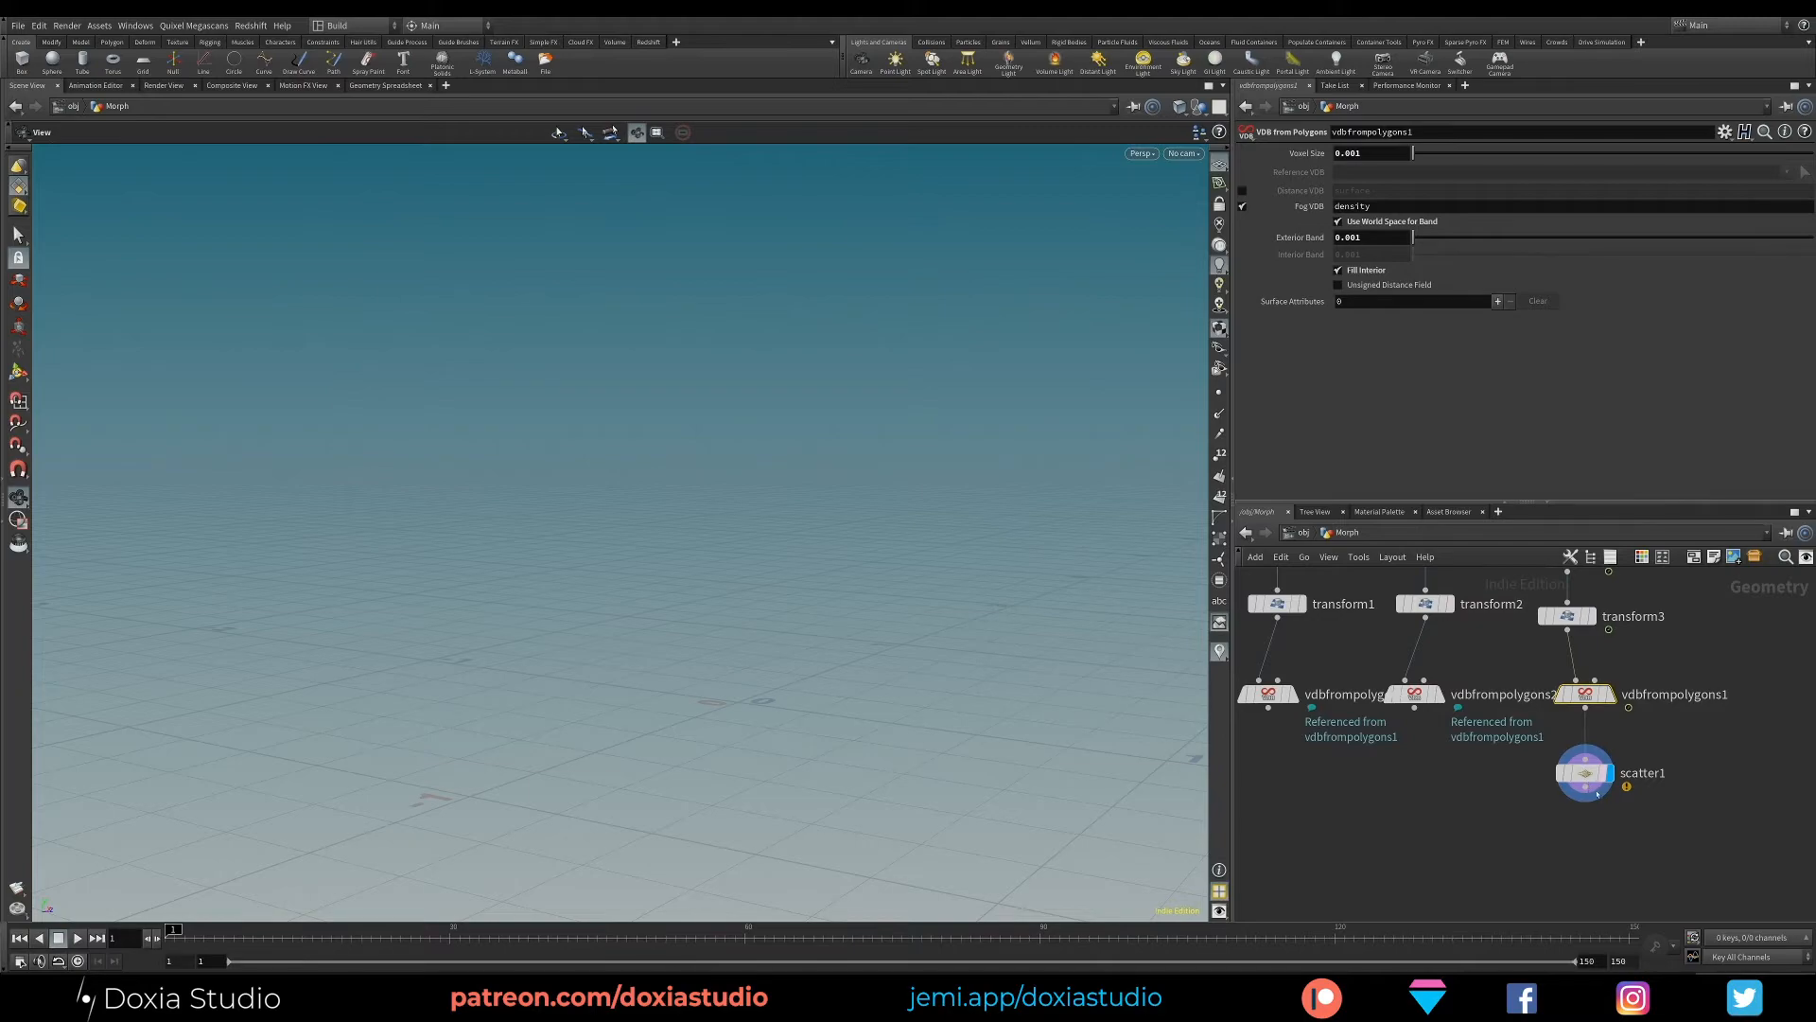
drag(1585, 773, 1586, 781)
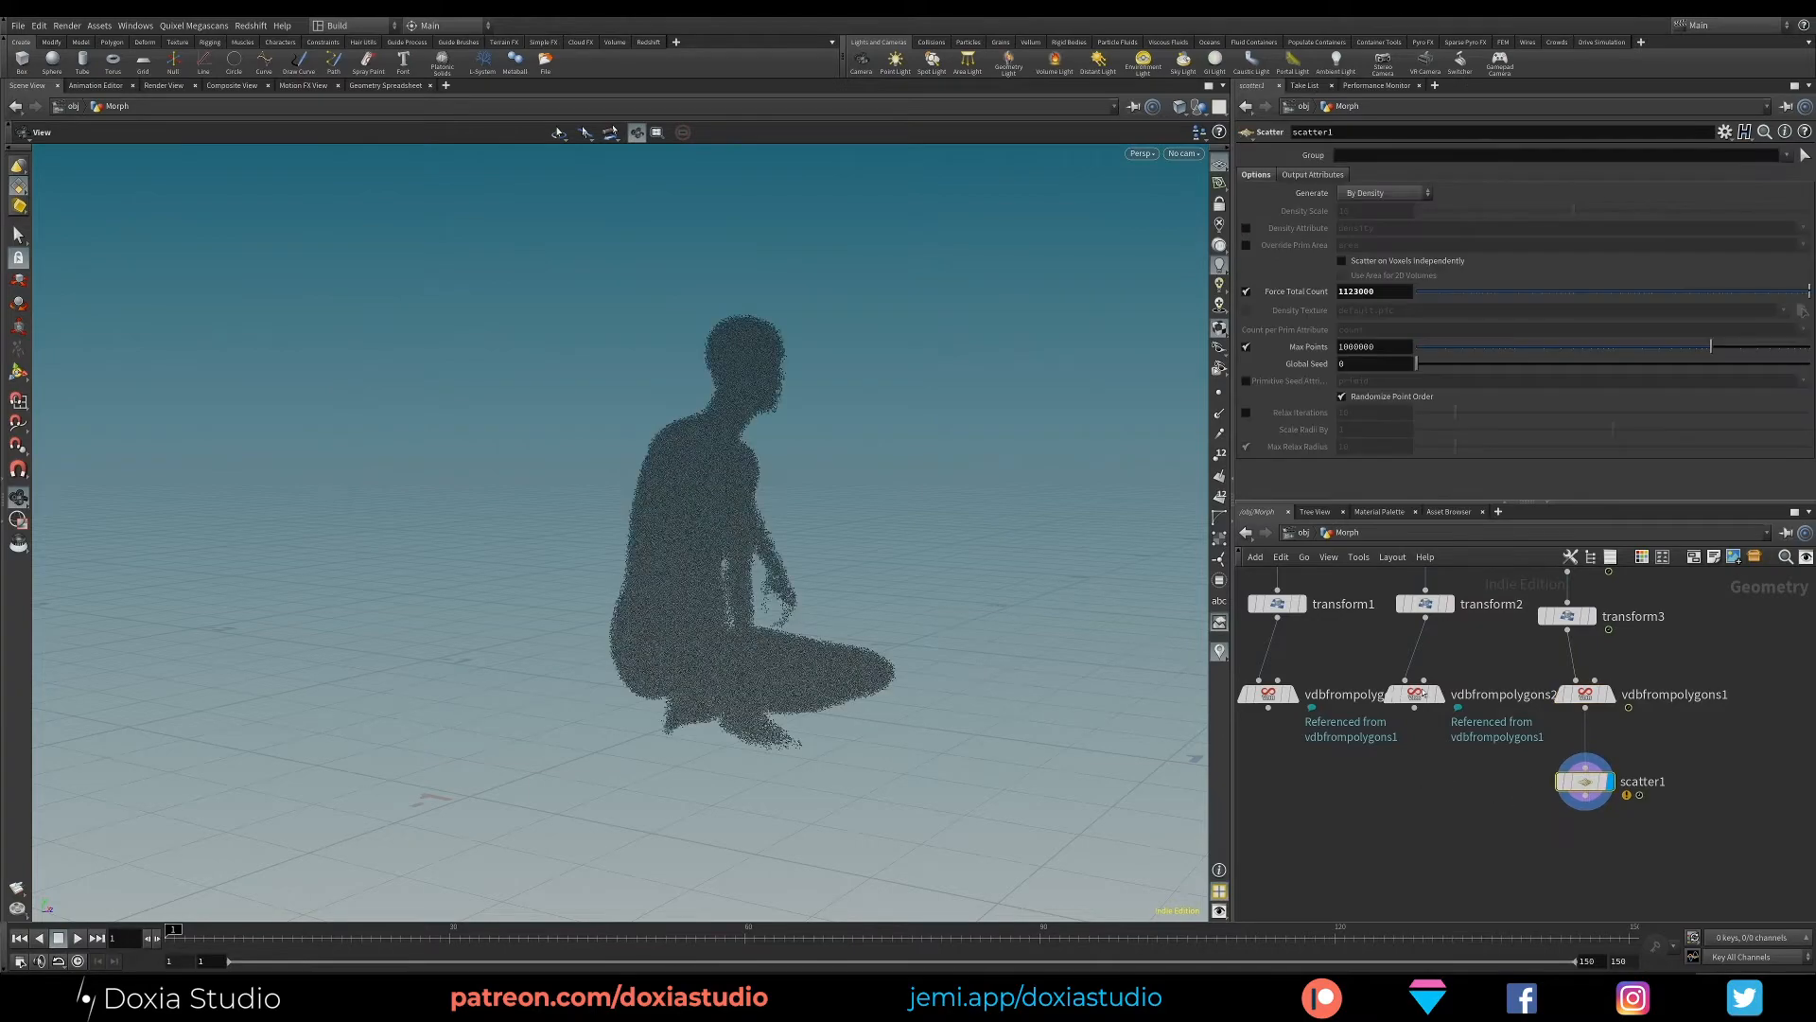
drag(669, 580, 1088, 473)
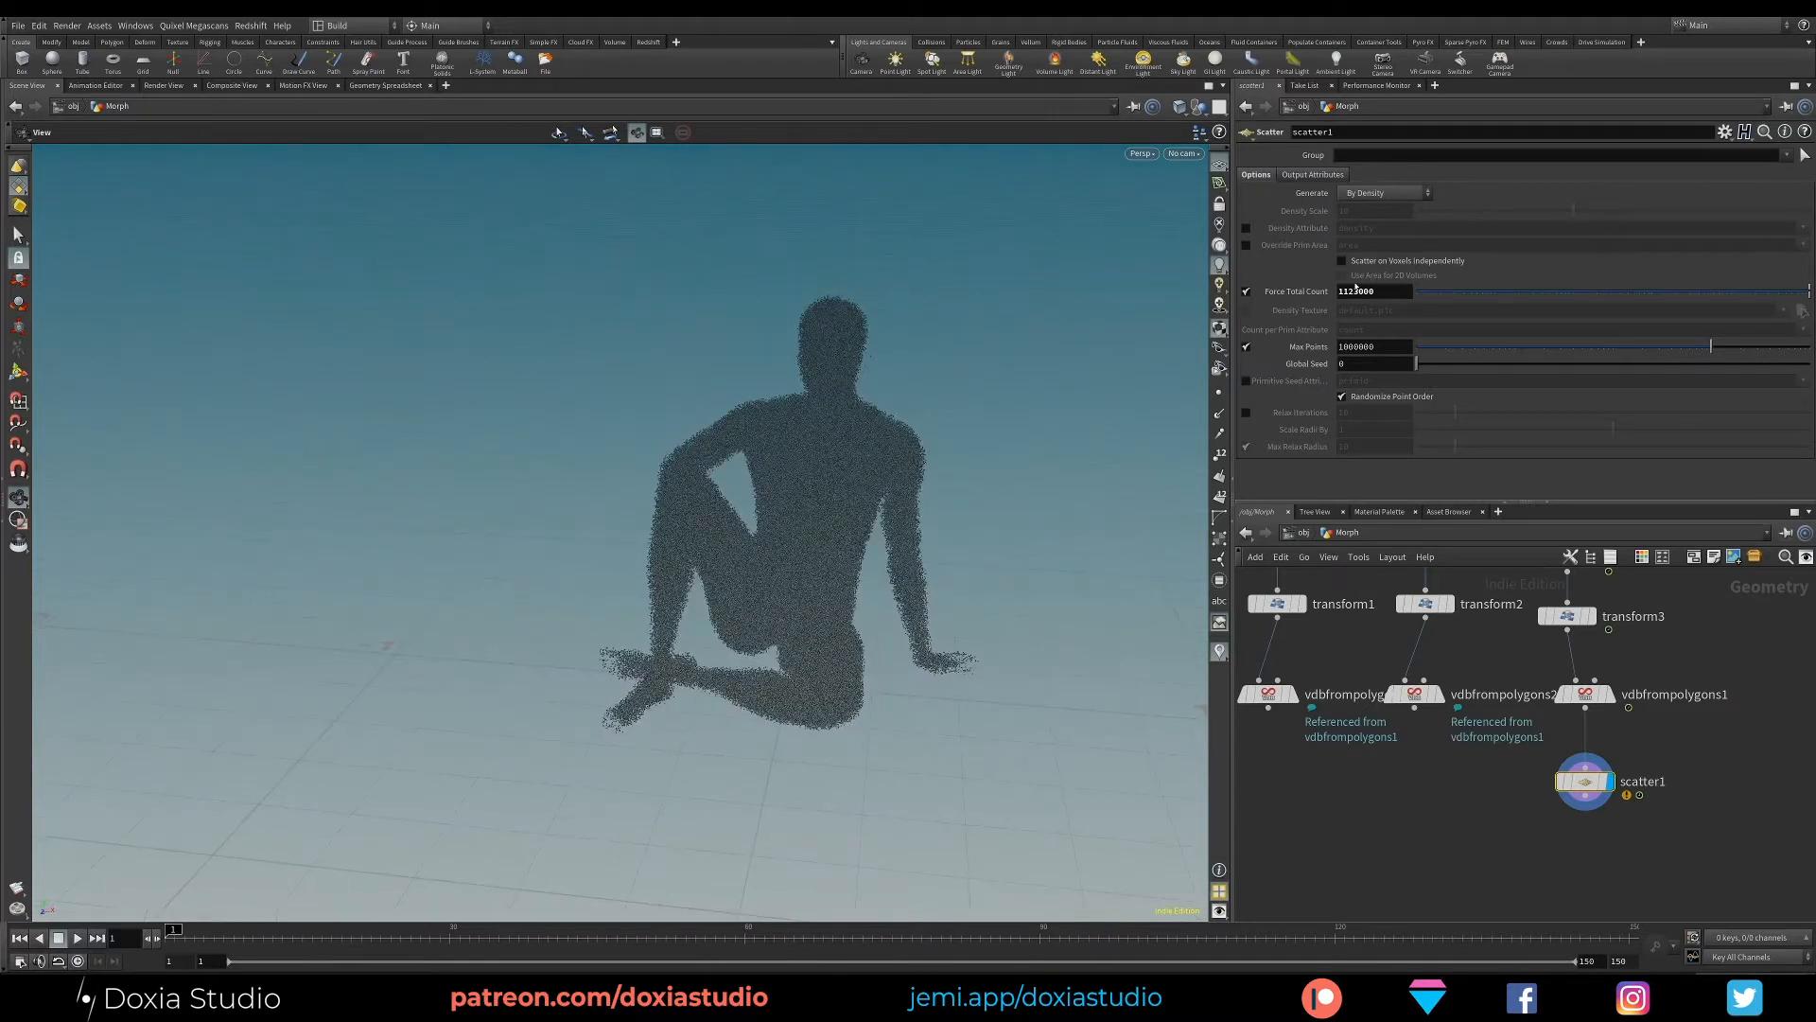
- Set the Scatter node's Force Total Count to 1523000 and check the points on the character
click(1340, 291)
text(1)
drag(1348, 292, 1341, 292)
click(1474, 828)
click(1344, 291)
text(5)
key(Return)
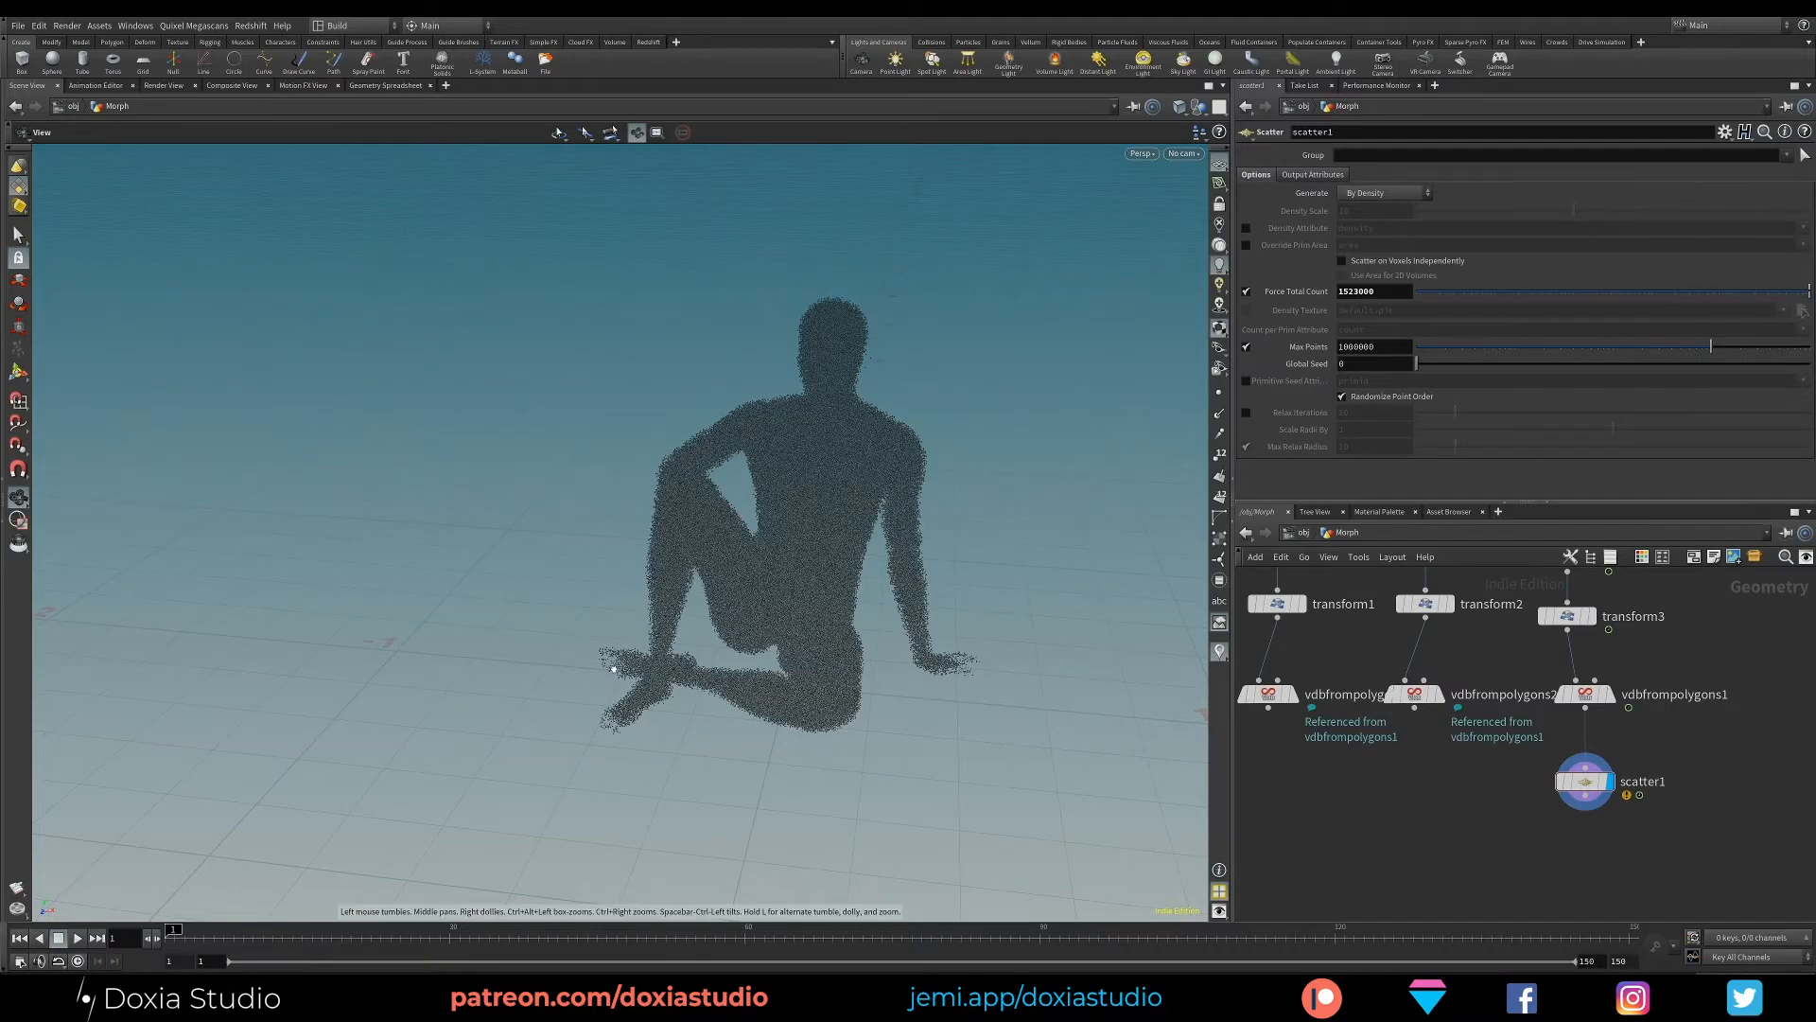
drag(616, 658, 1050, 560)
- Create a reference copy of the character's Scatter node, wire it below the sphere's VDB from Polygons node and display it
drag(1589, 782, 1559, 840)
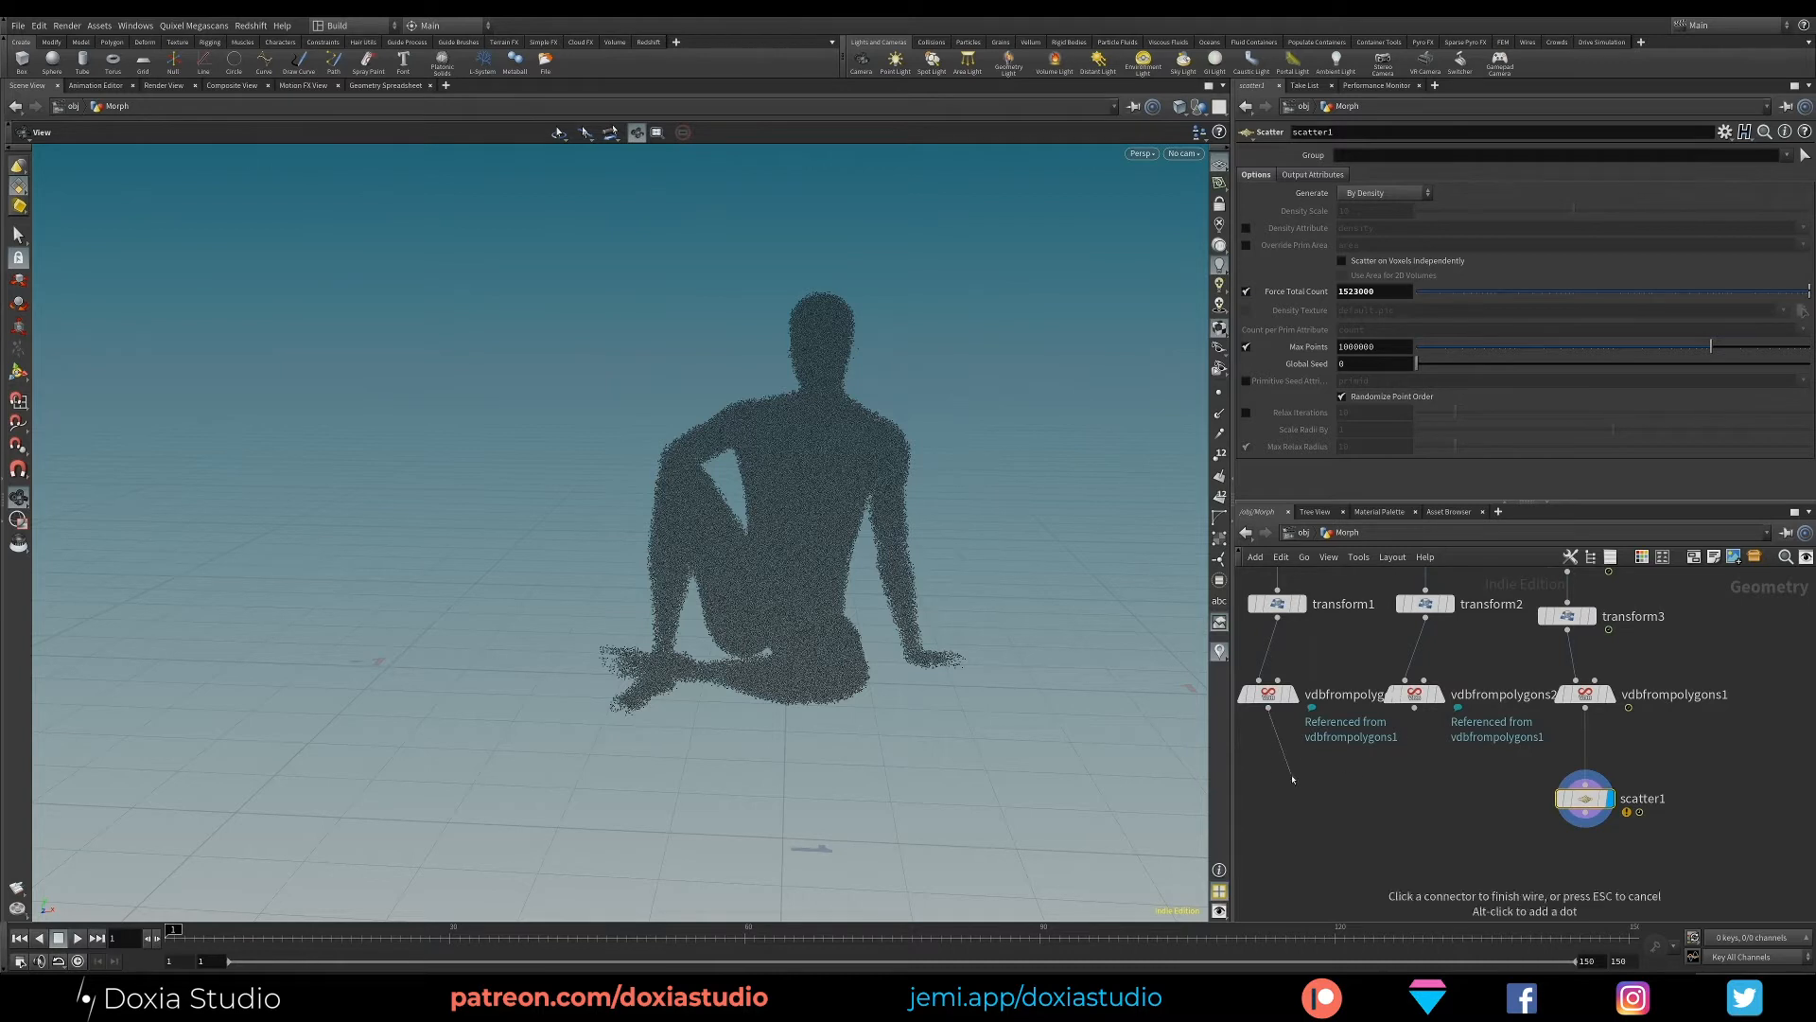
right_click(1585, 800)
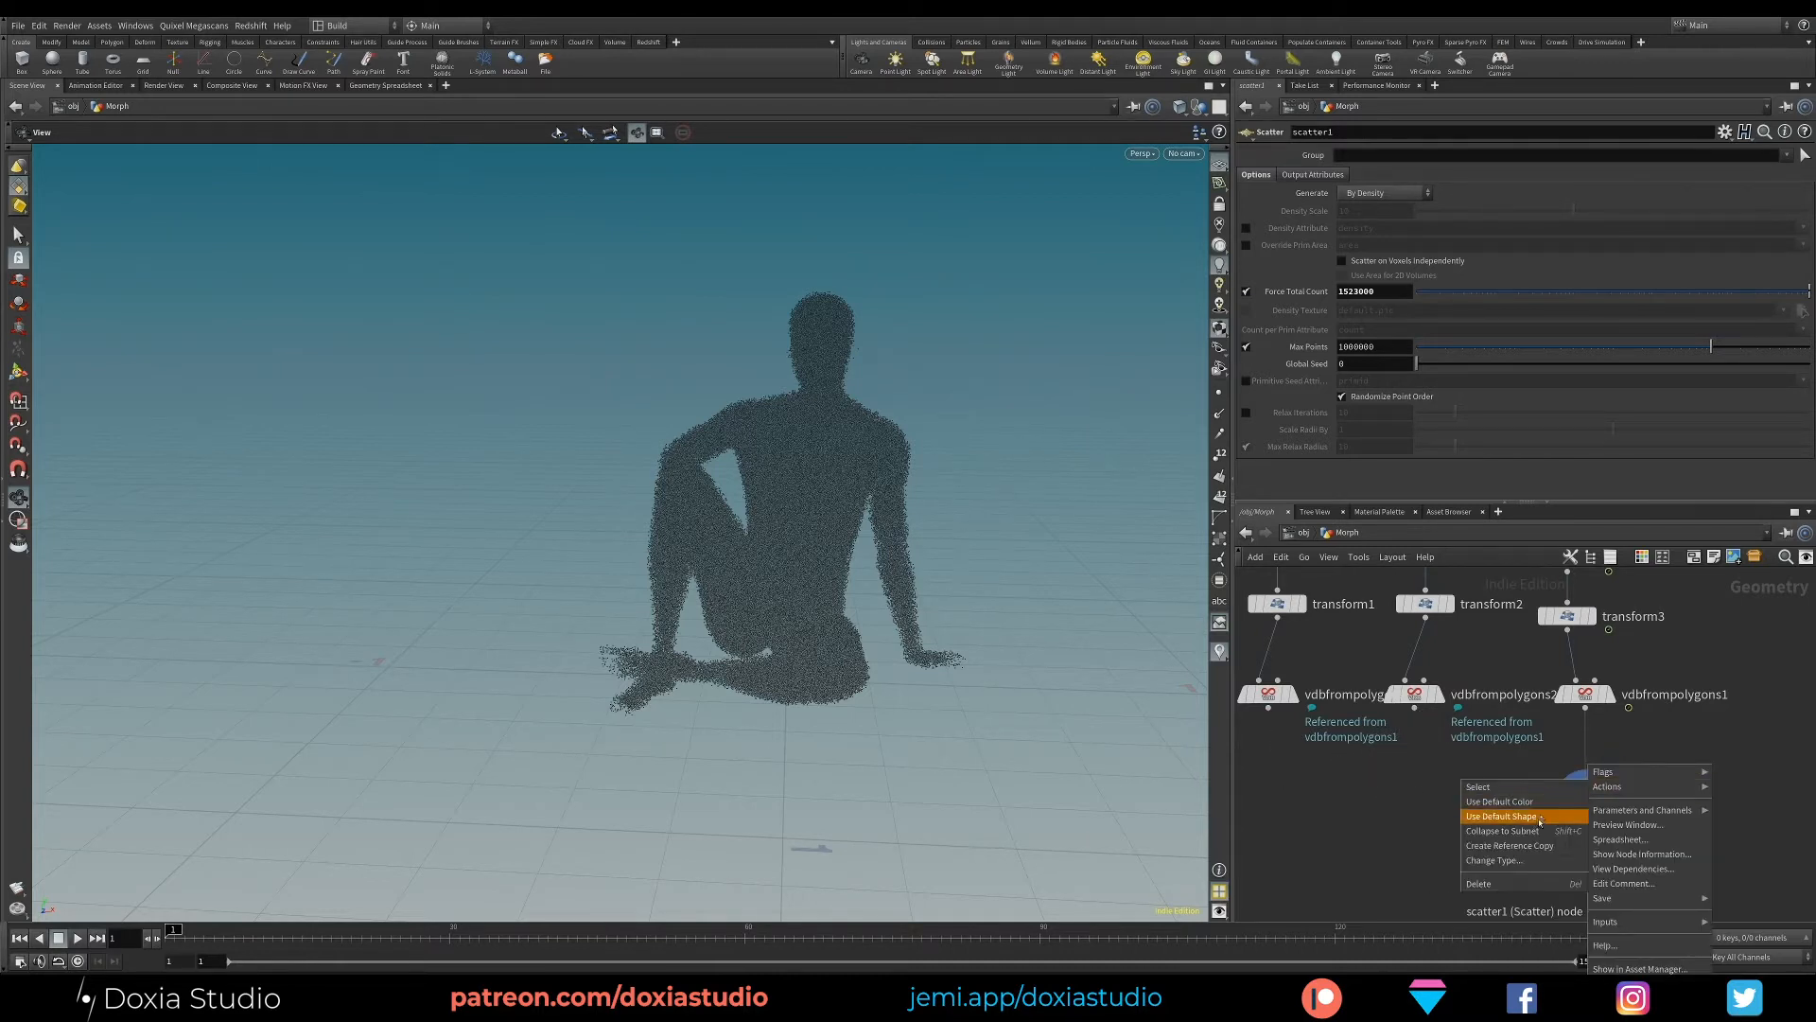
key(Escape)
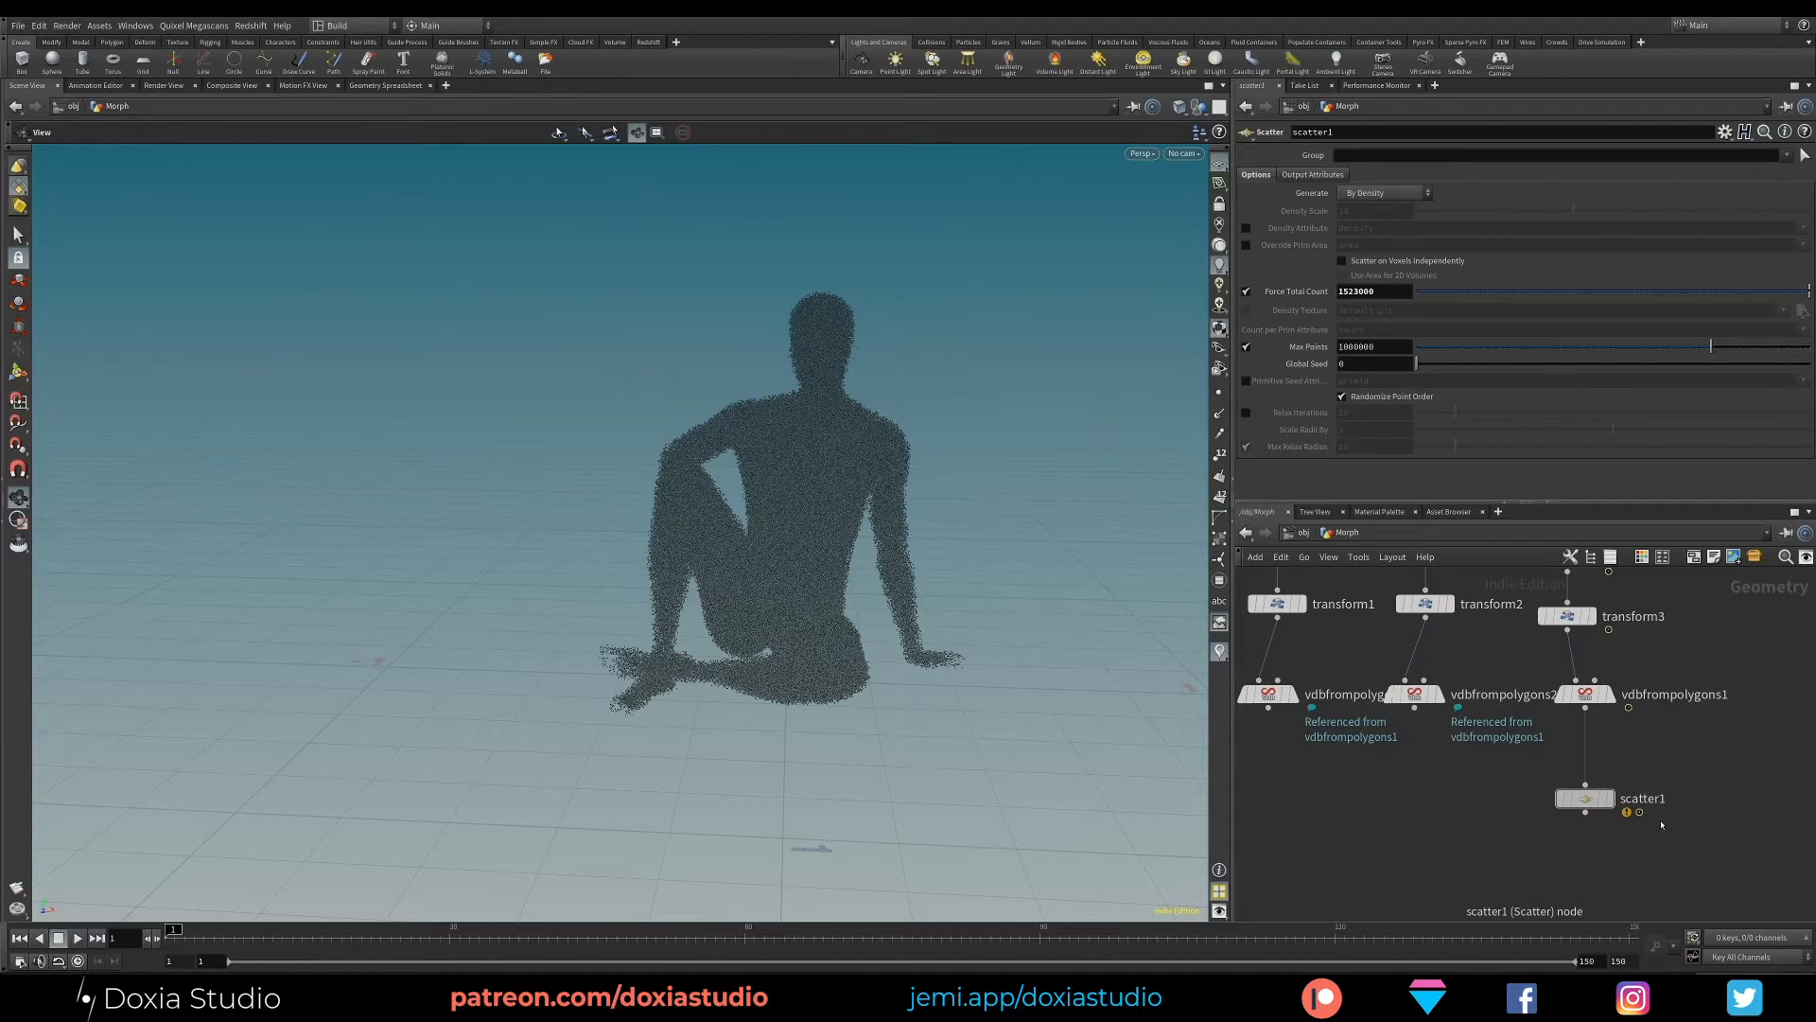
drag(1690, 841, 1272, 773)
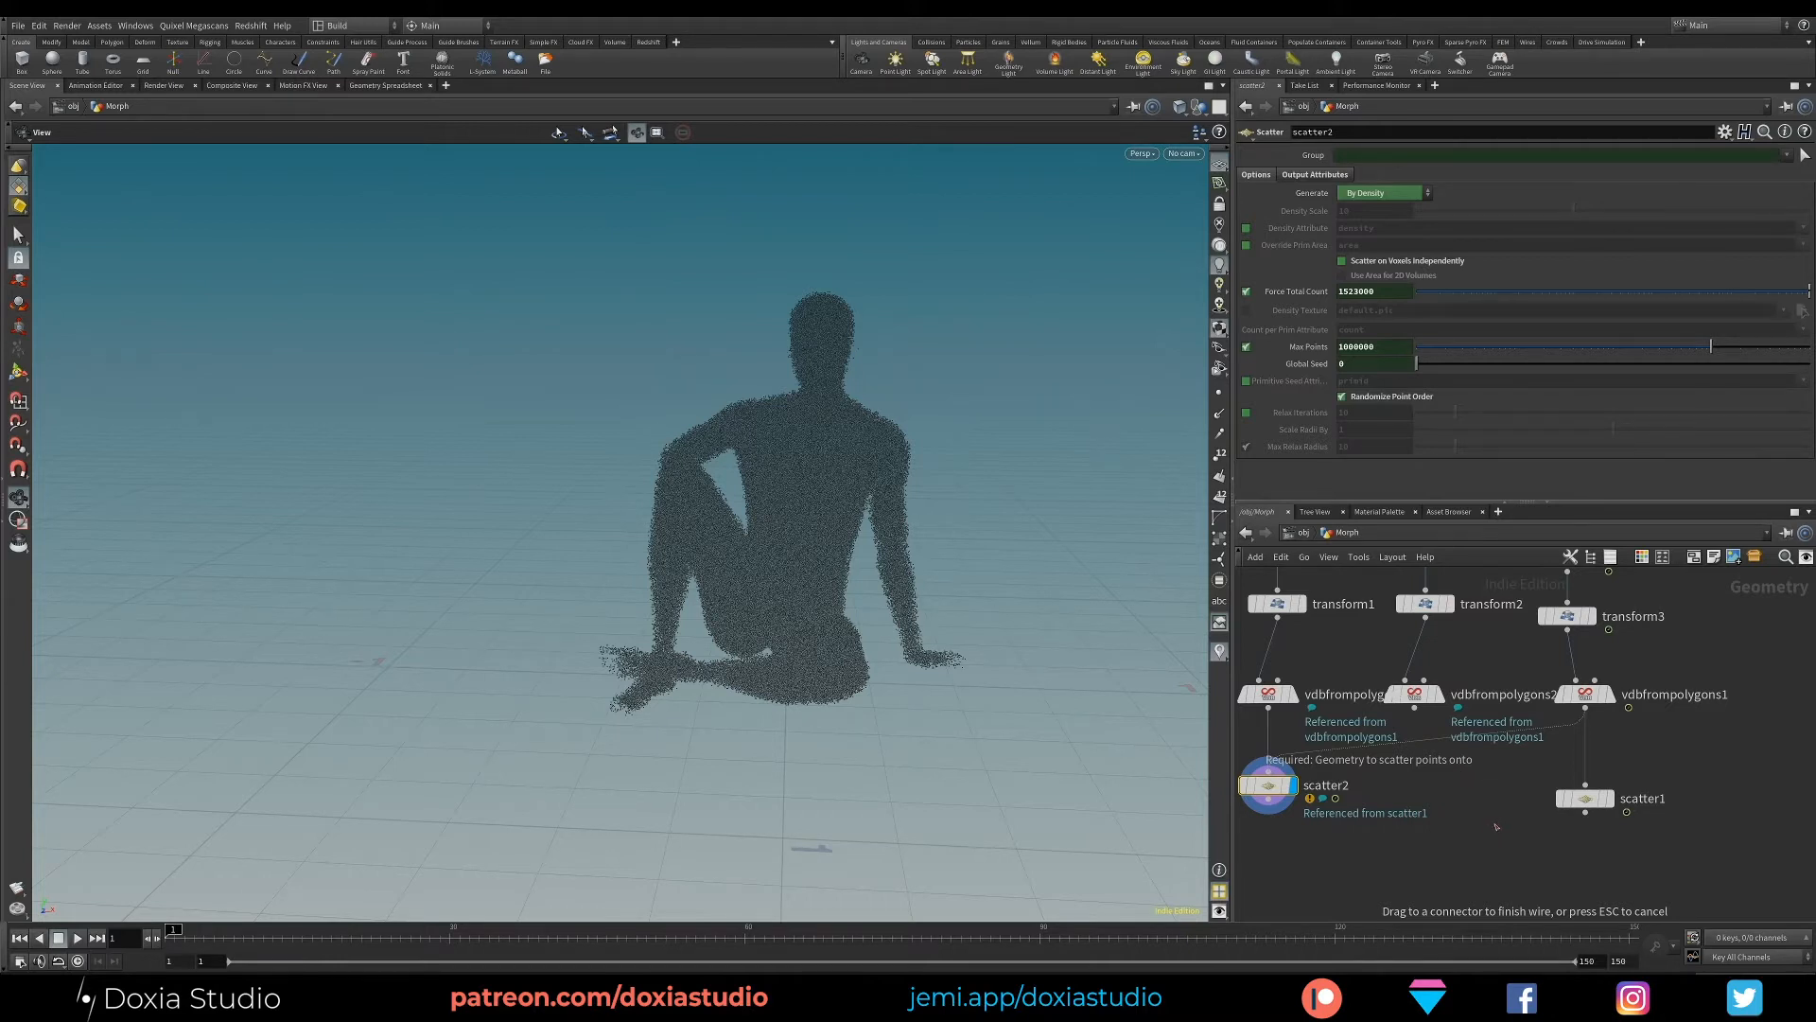
drag(1581, 716, 1585, 709)
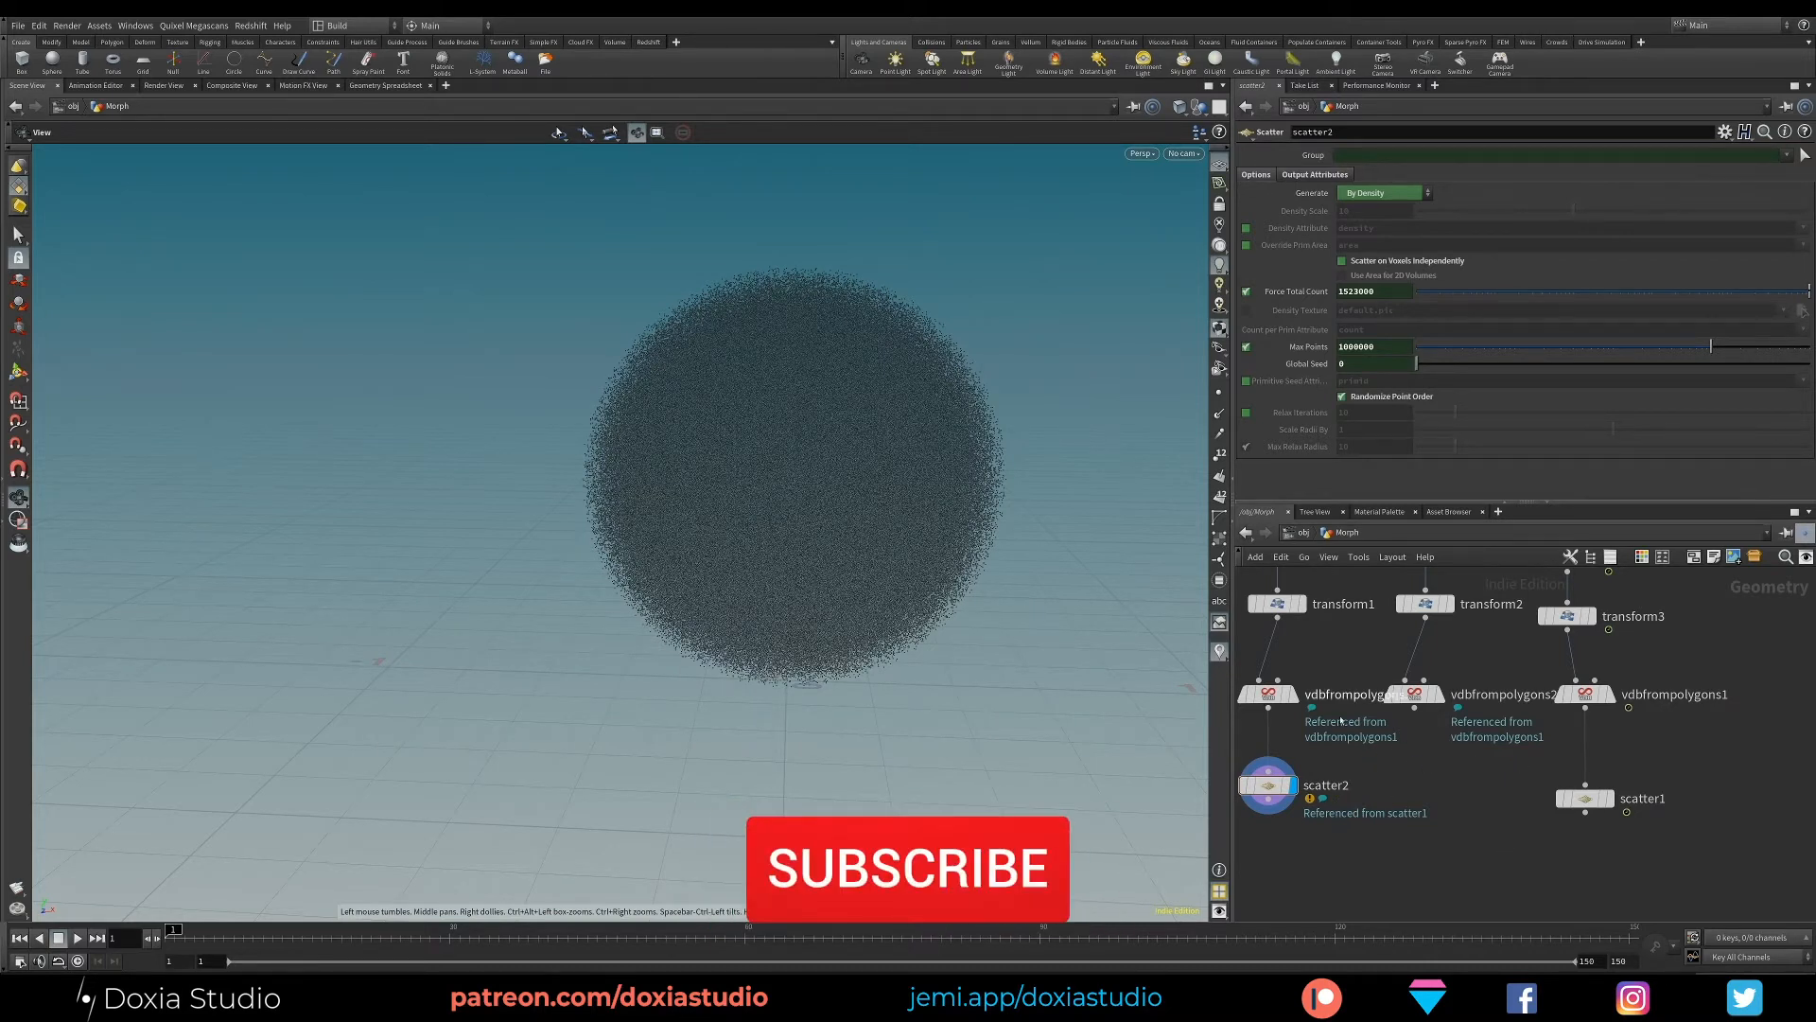
- Create another reference copy of the Scatter node below the box's VDB from Polygons node, and display the character's Scatter node
right_click(1588, 800)
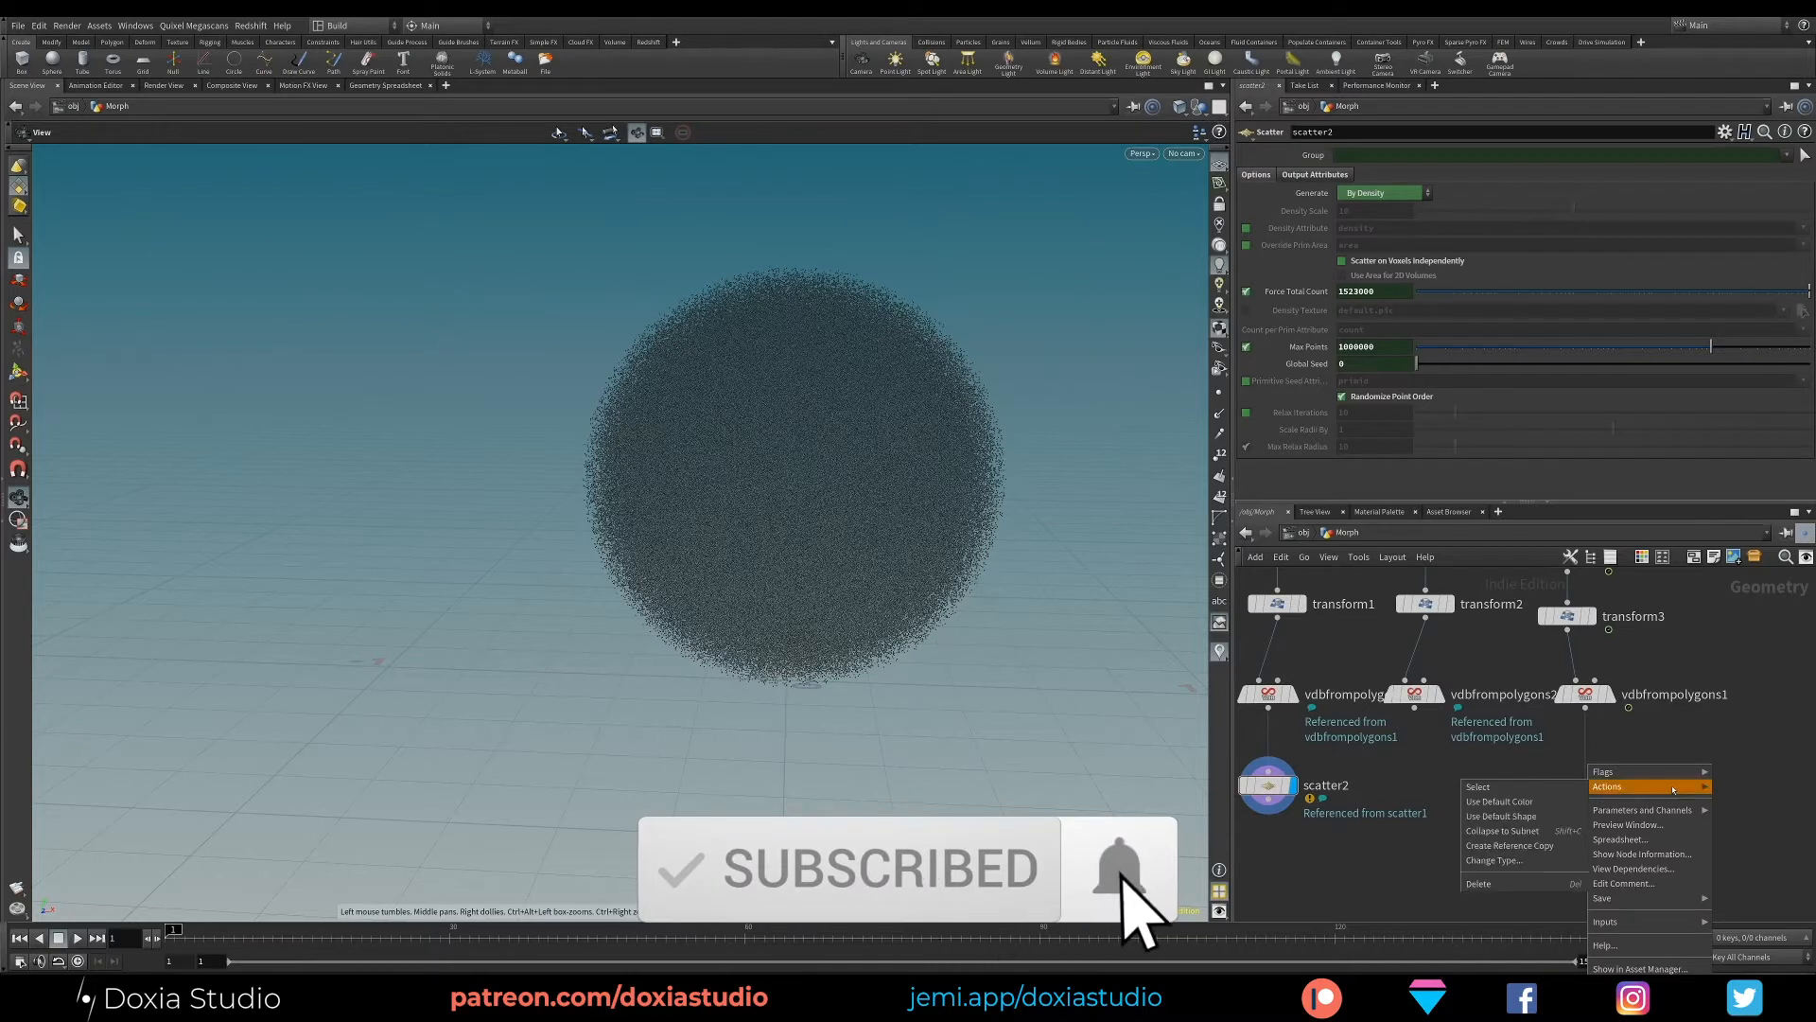
click(1547, 846)
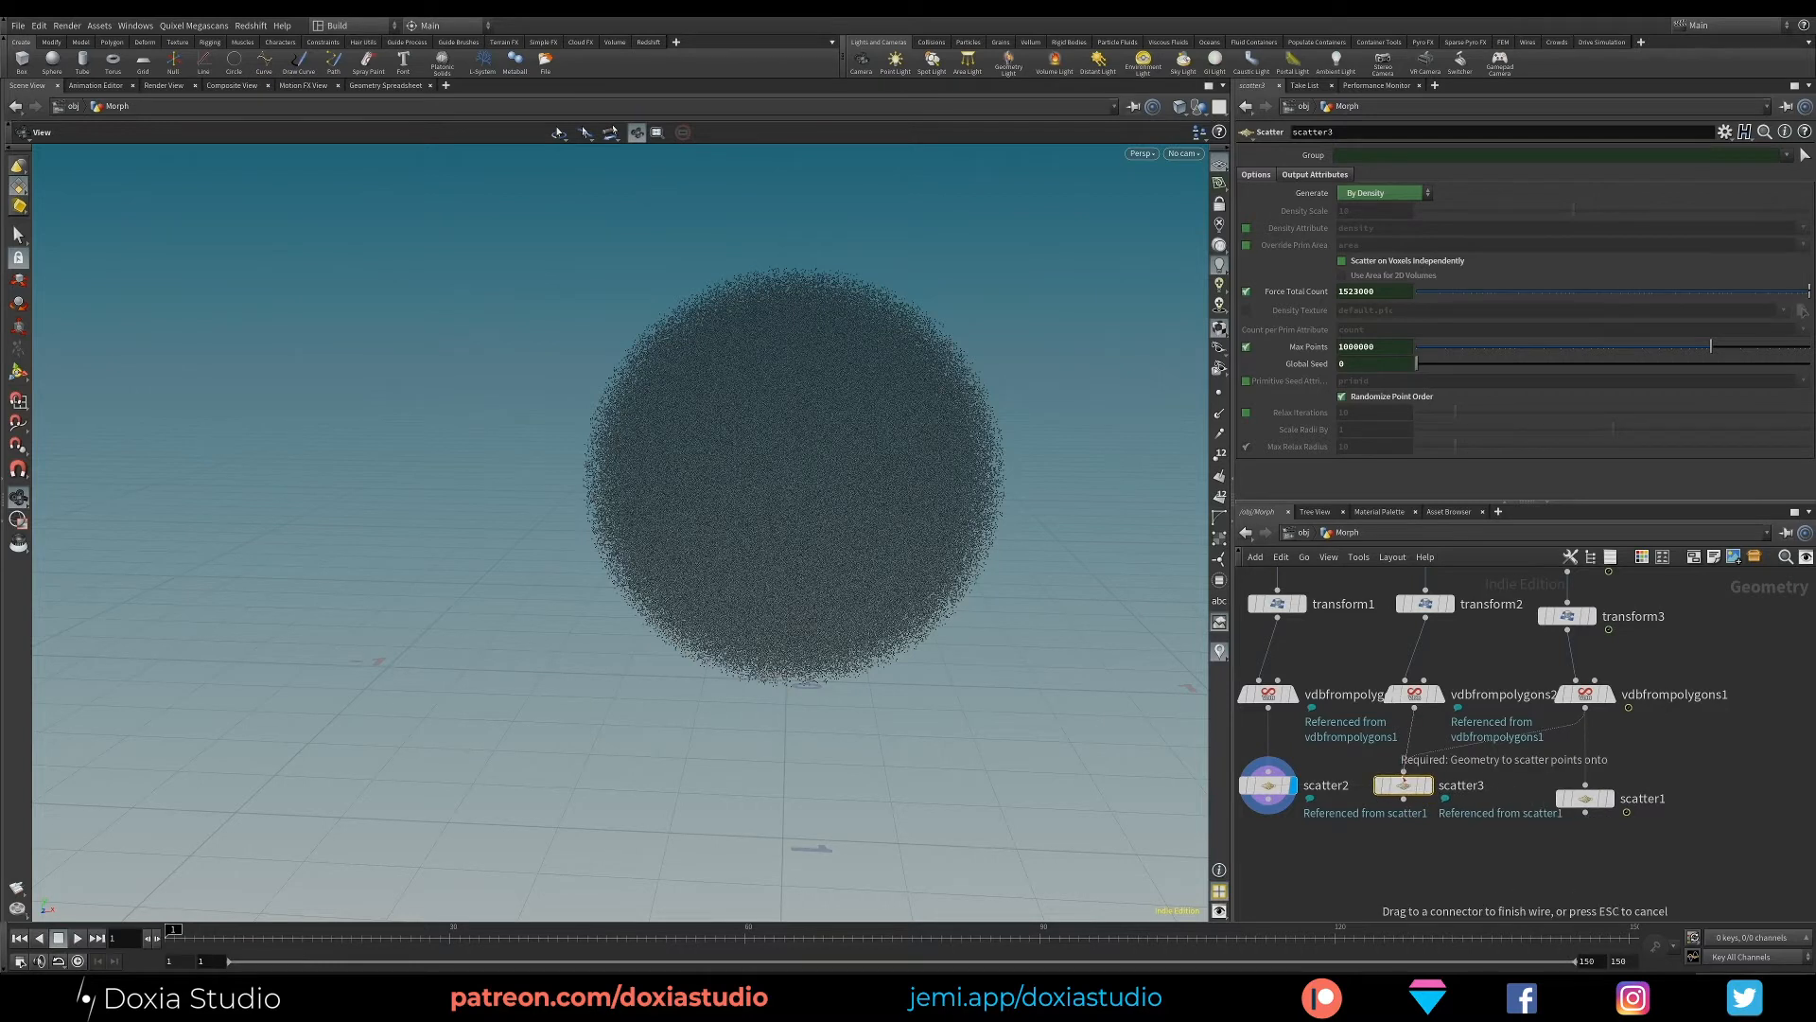
click(1427, 791)
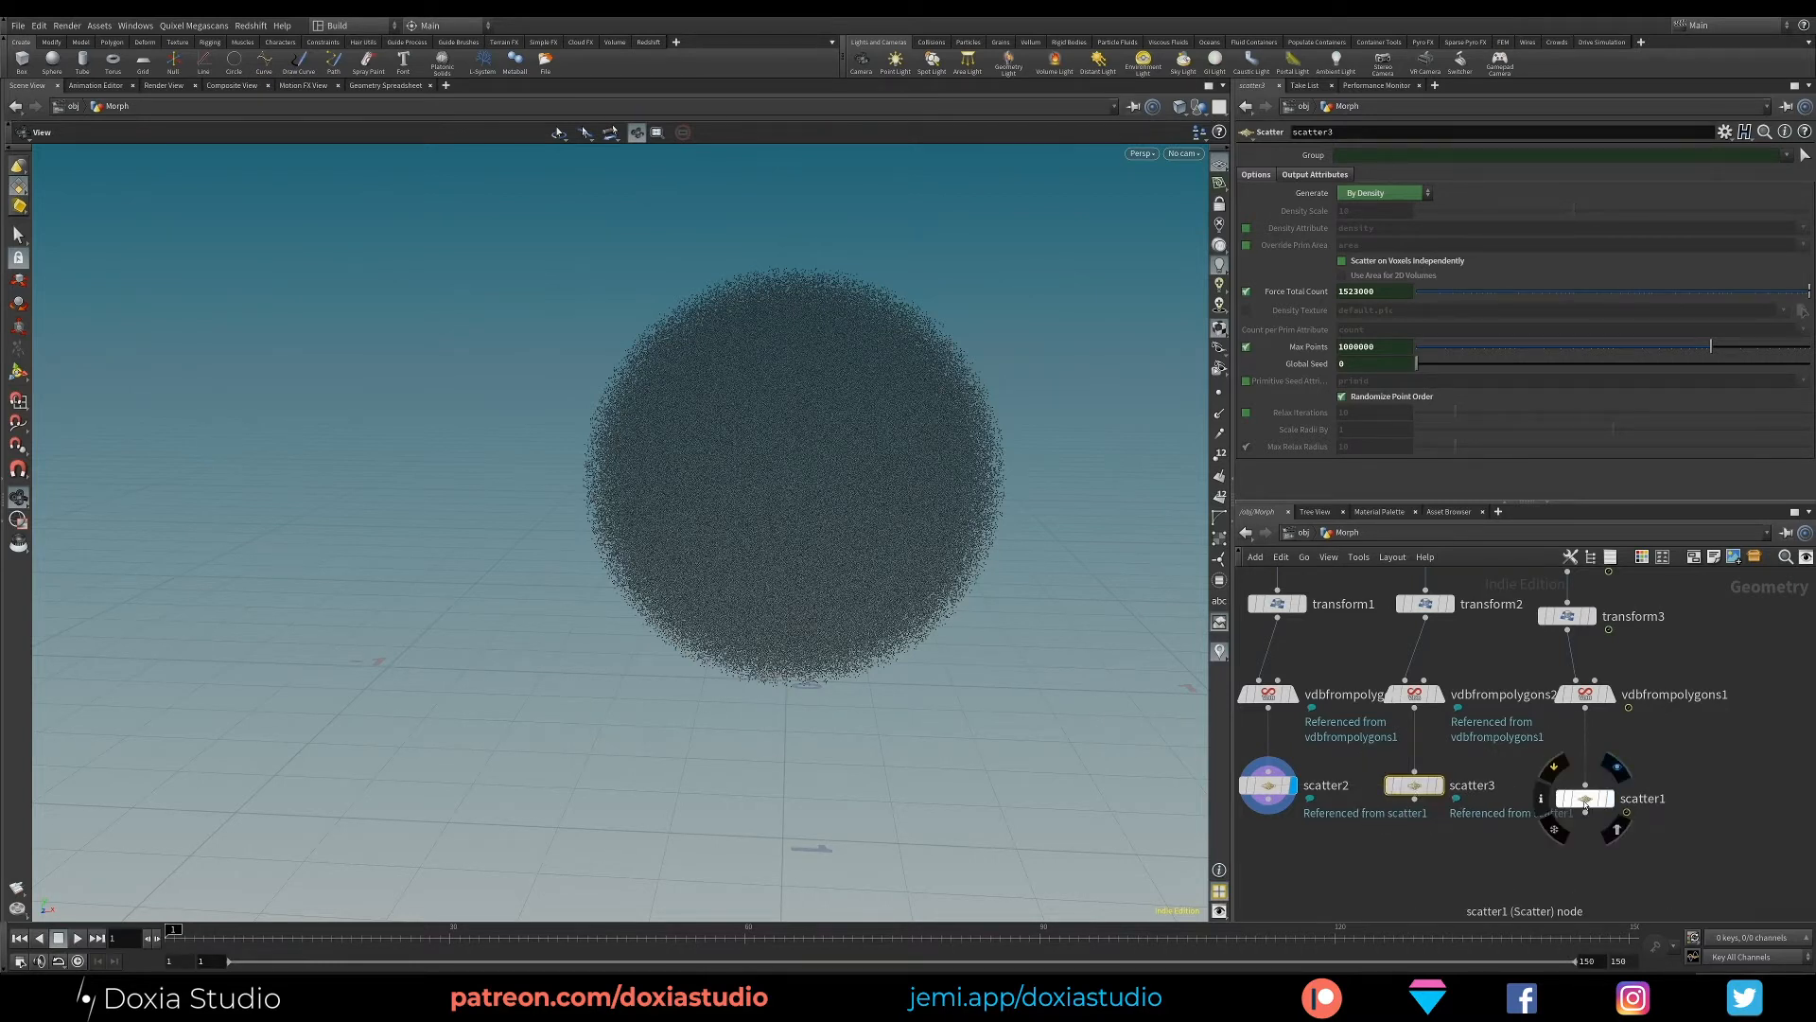
click(1611, 786)
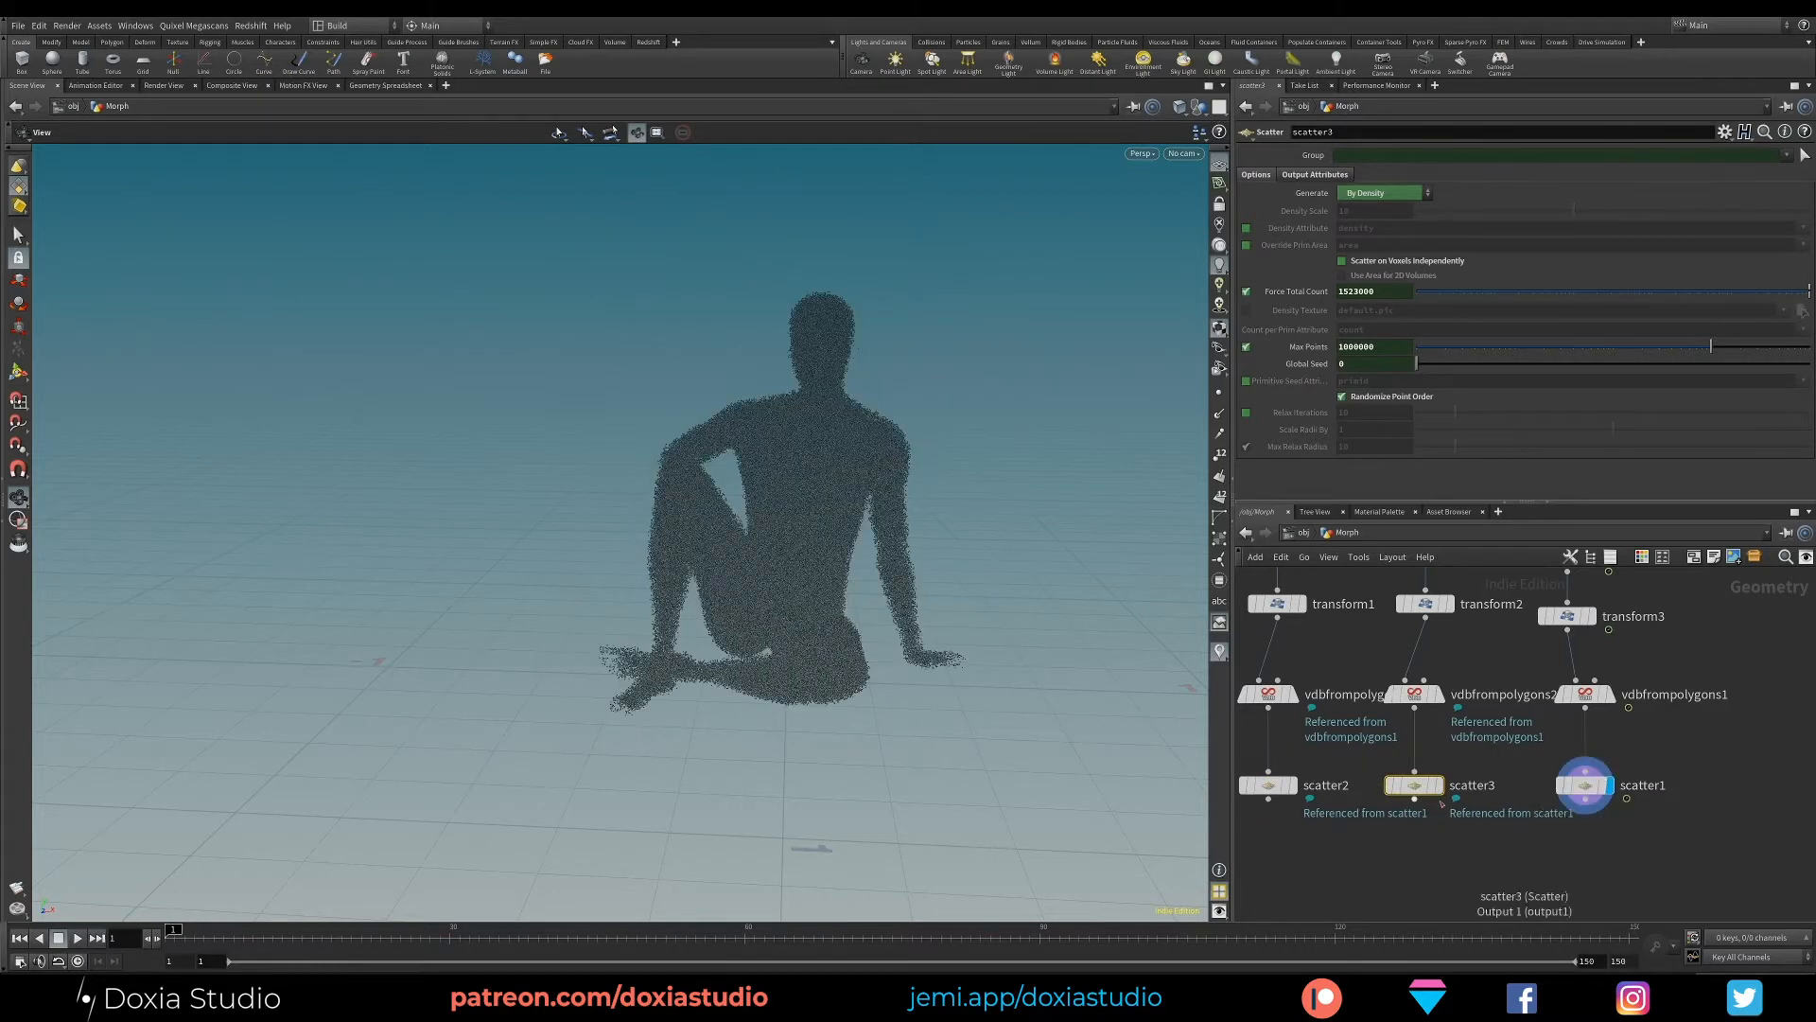
- Turn off Fill Interior on the character's VDB from Polygons node, inspect the points and display the sphere's Scatter node
click(1586, 693)
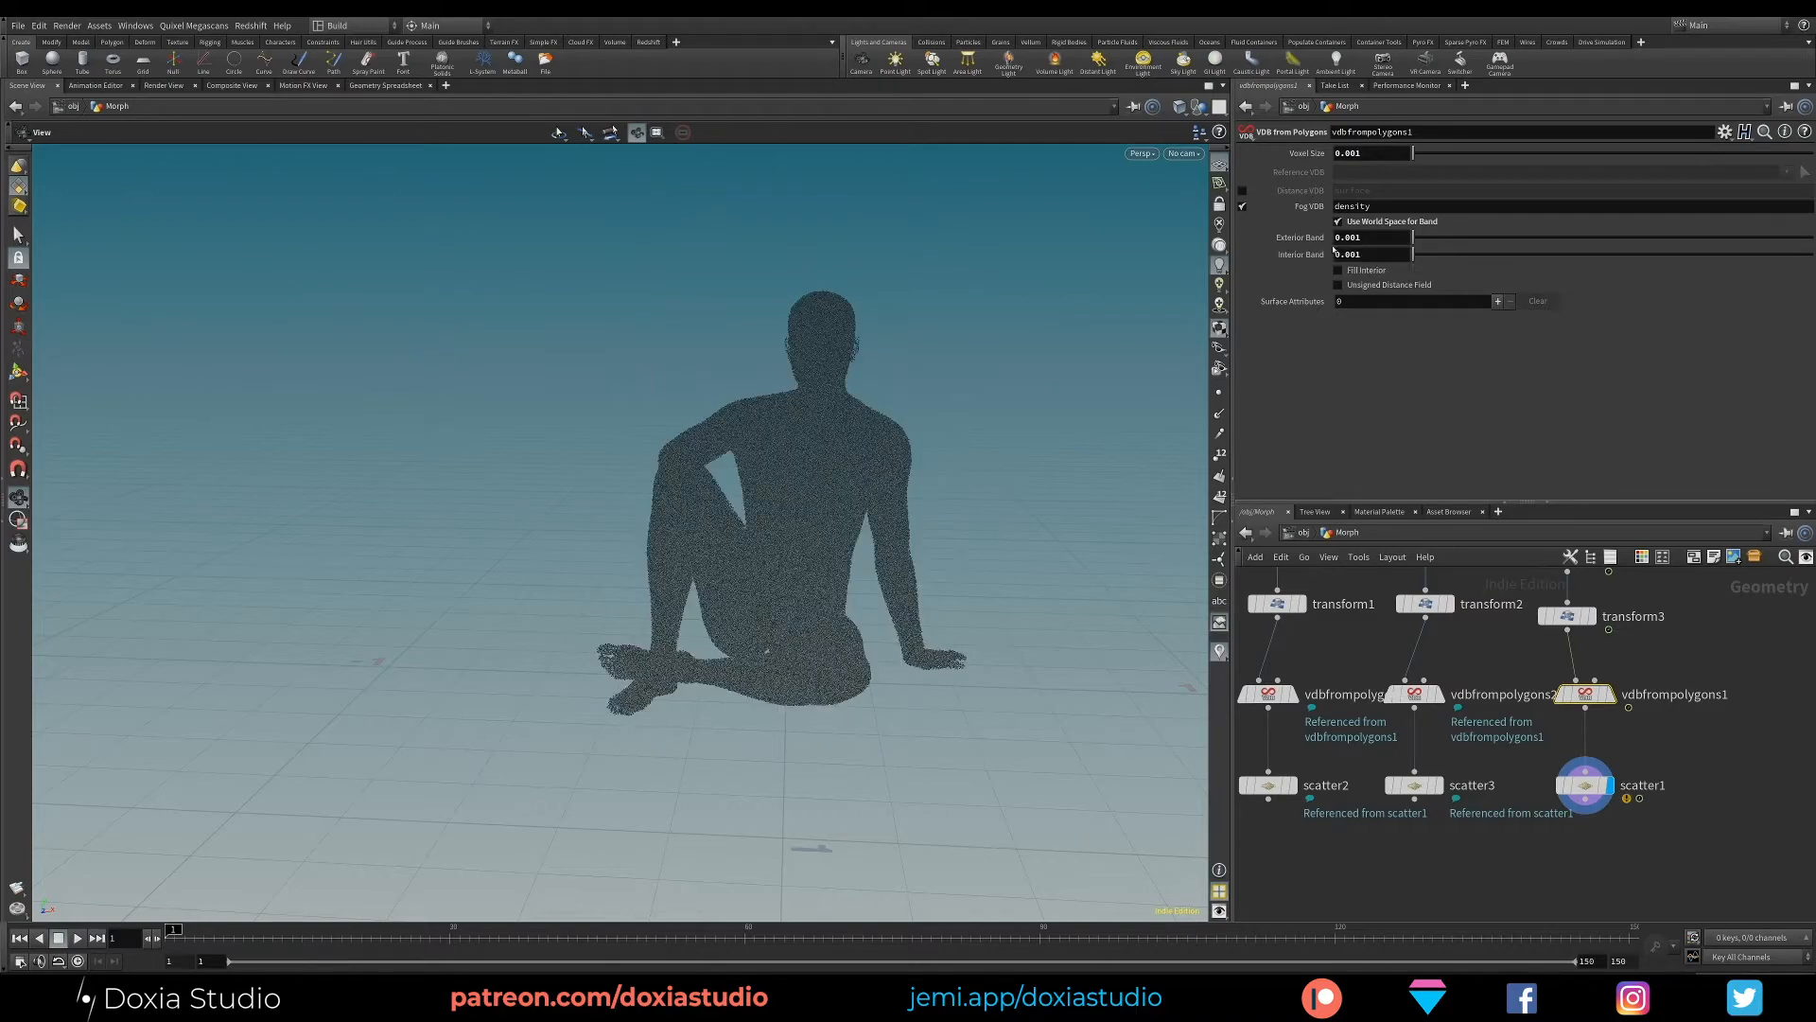
drag(823, 532, 819, 579)
scroll(823, 544, down, 5)
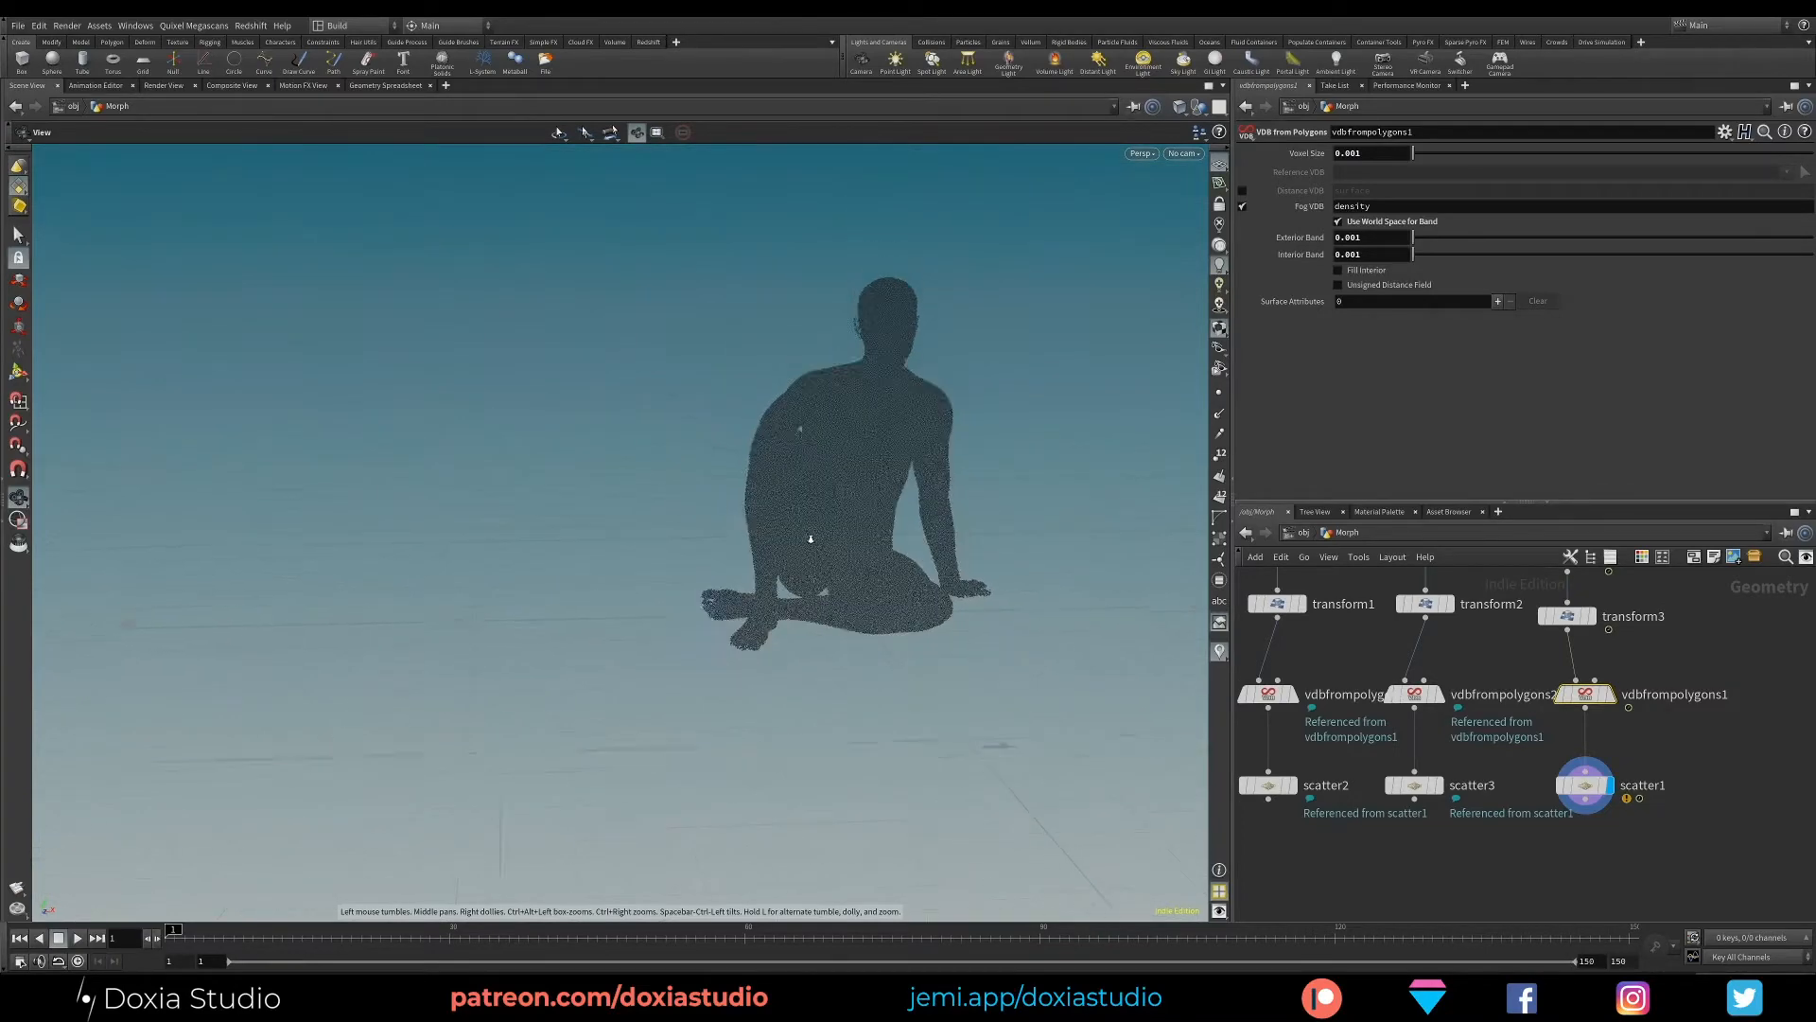
middle_drag(853, 551, 619, 576)
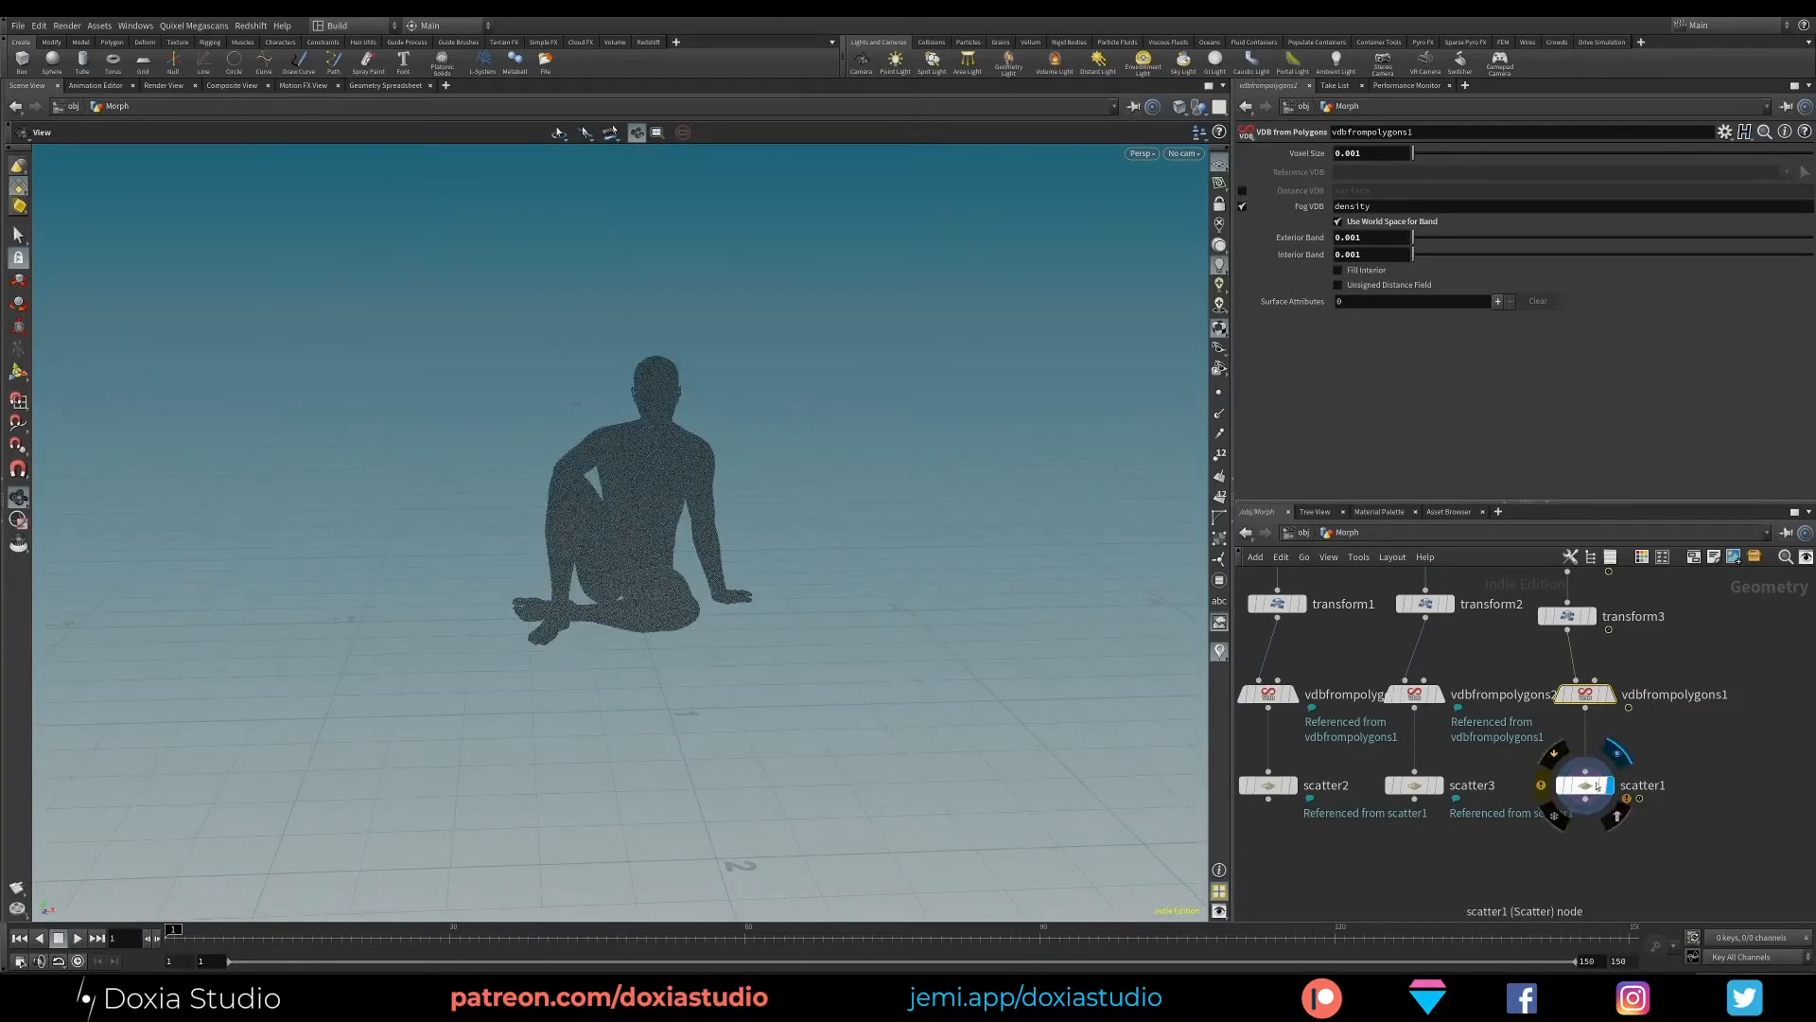
middle_drag(1474, 746, 1508, 708)
mouse_move(1332, 752)
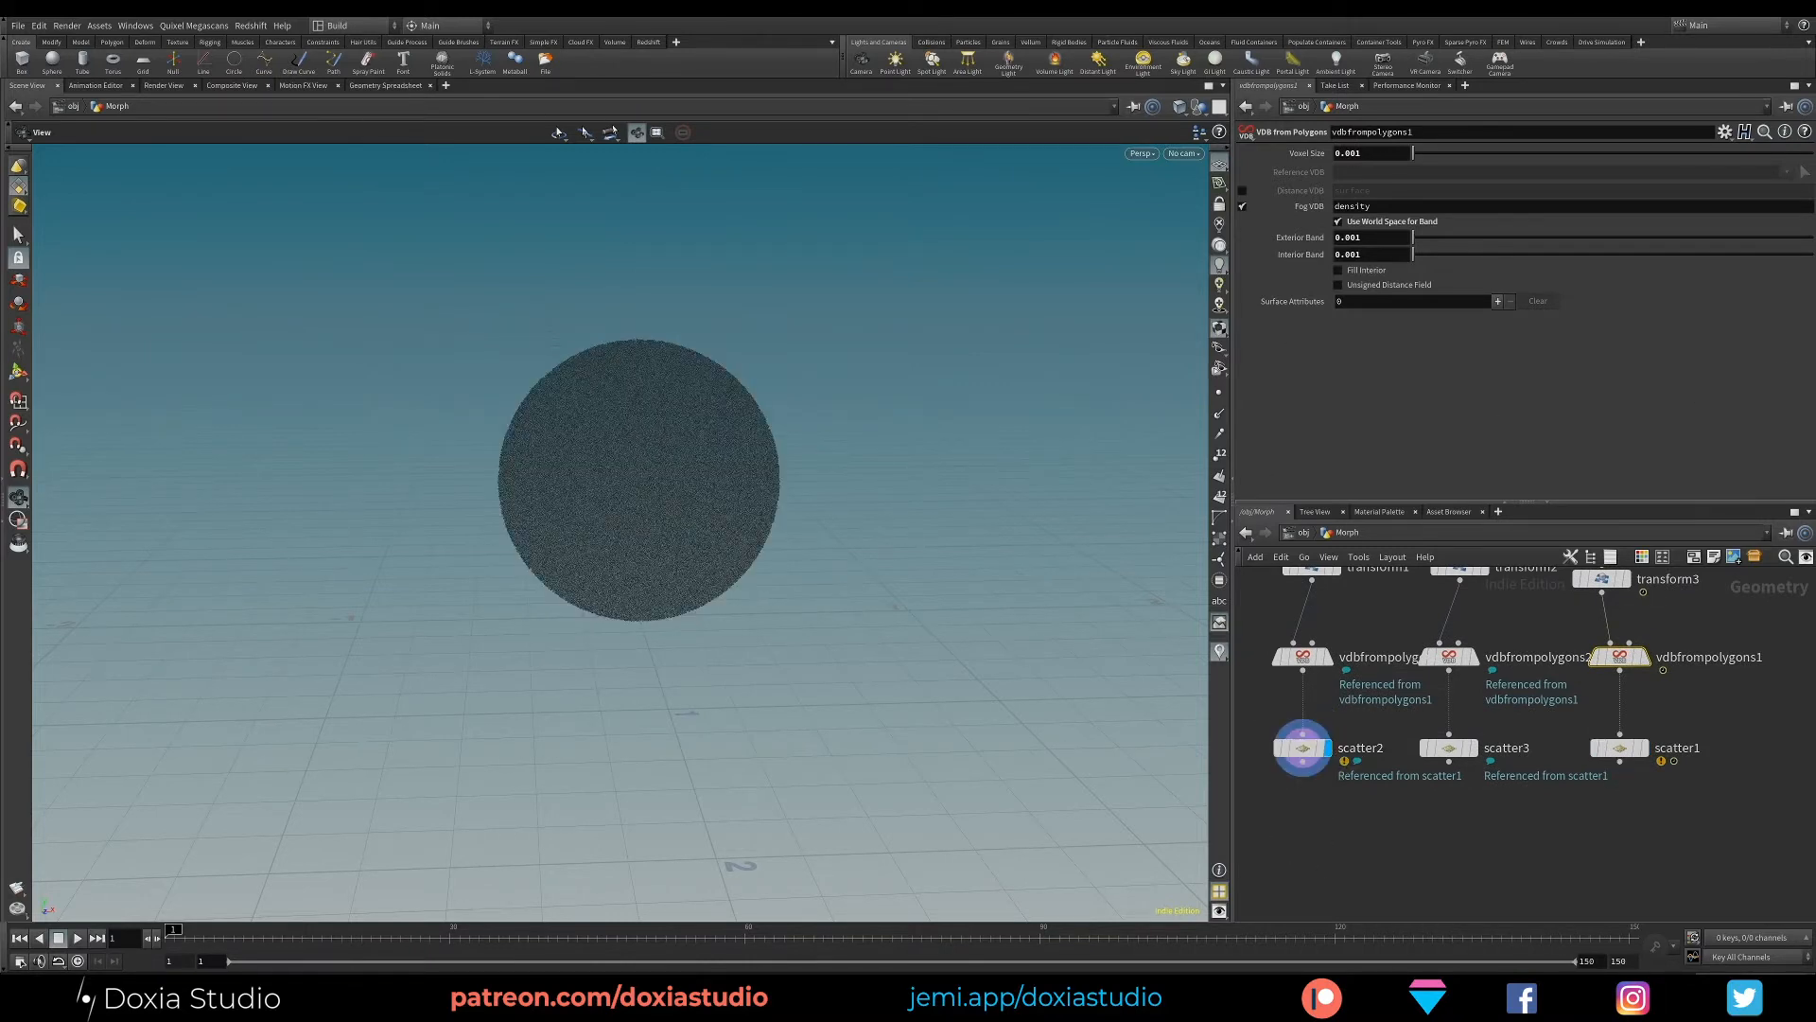
- Bring the browser with the lerp VEX function documentation over the viewport and examine the vector lerp signature
drag(1815, 198, 735, 125)
drag(1102, 479, 1203, 832)
mouse_move(614, 407)
mouse_down()
mouse_move(802, 408)
mouse_move(781, 410)
mouse_up()
click(709, 409)
double_click(788, 410)
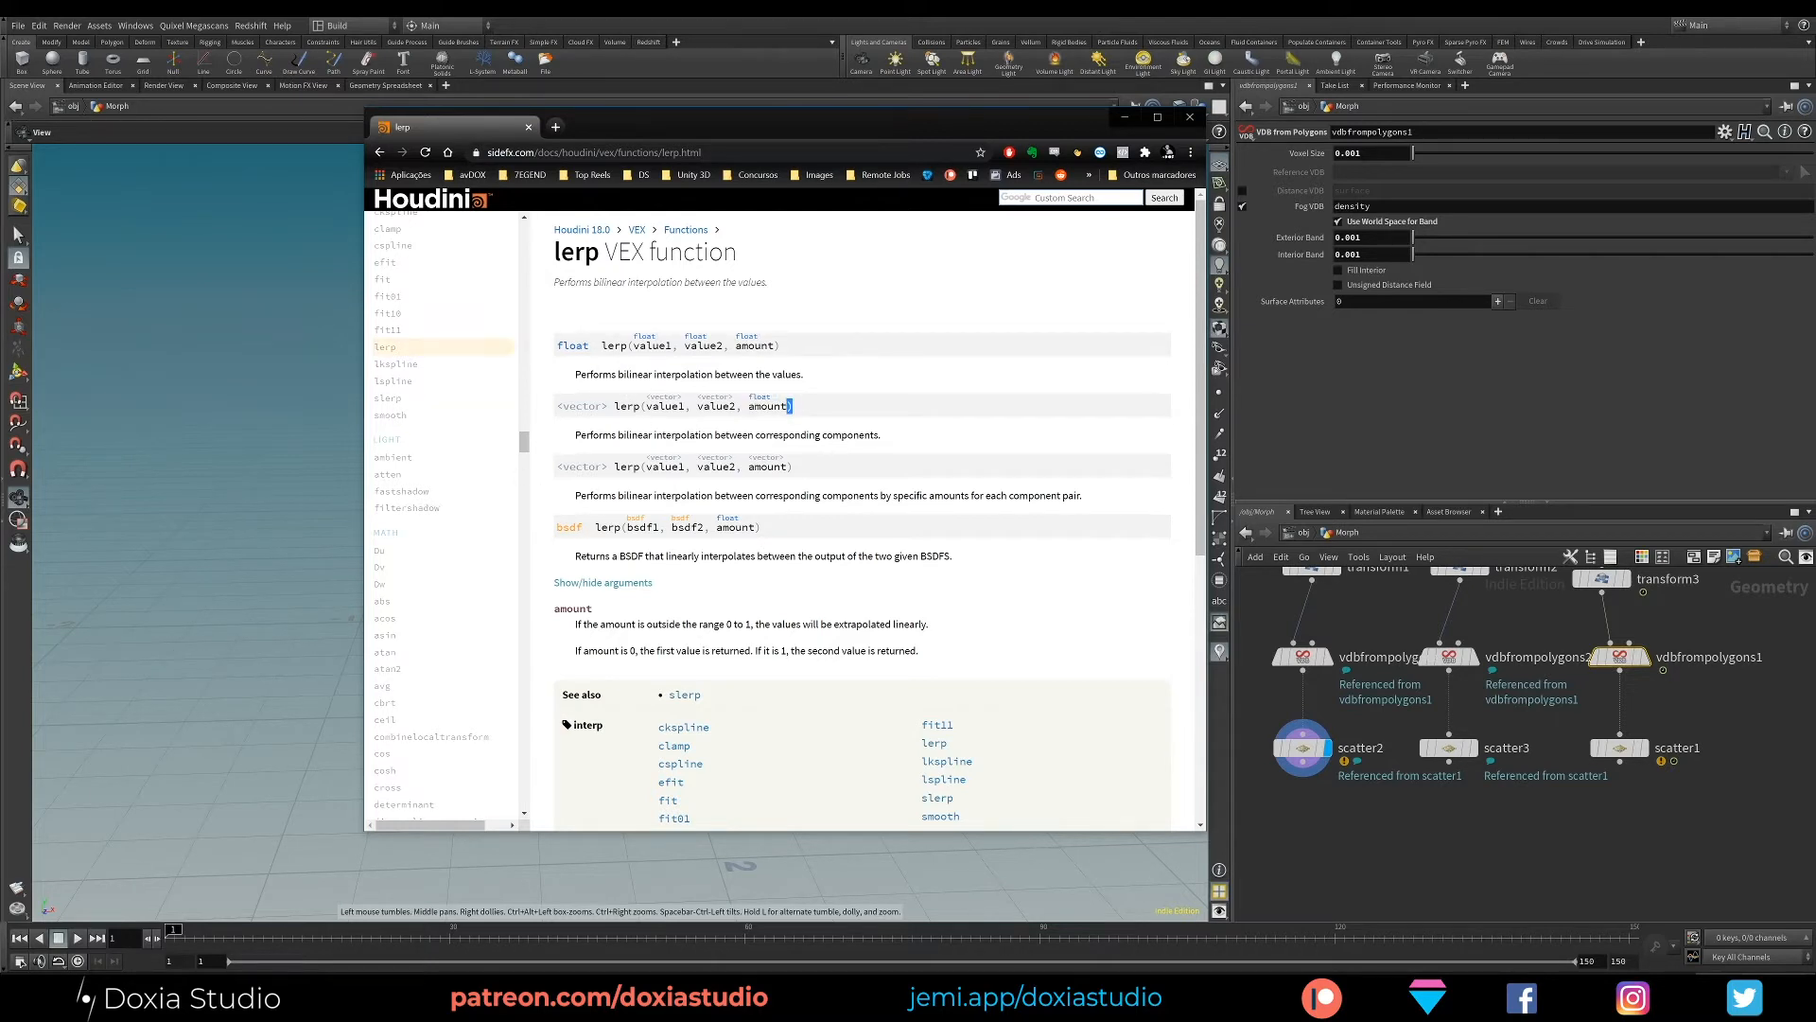
- Examine the value1, value2 and amount arguments in the vector lerp signature
click(650, 412)
drag(646, 409, 672, 409)
click(669, 411)
double_click(664, 407)
click(707, 409)
drag(698, 409, 789, 406)
click(724, 409)
- Read the description of lerp's amount argument and relate it to value1 in the signature
mouse_move(566, 608)
mouse_down()
mouse_move(704, 651)
mouse_move(936, 642)
mouse_up()
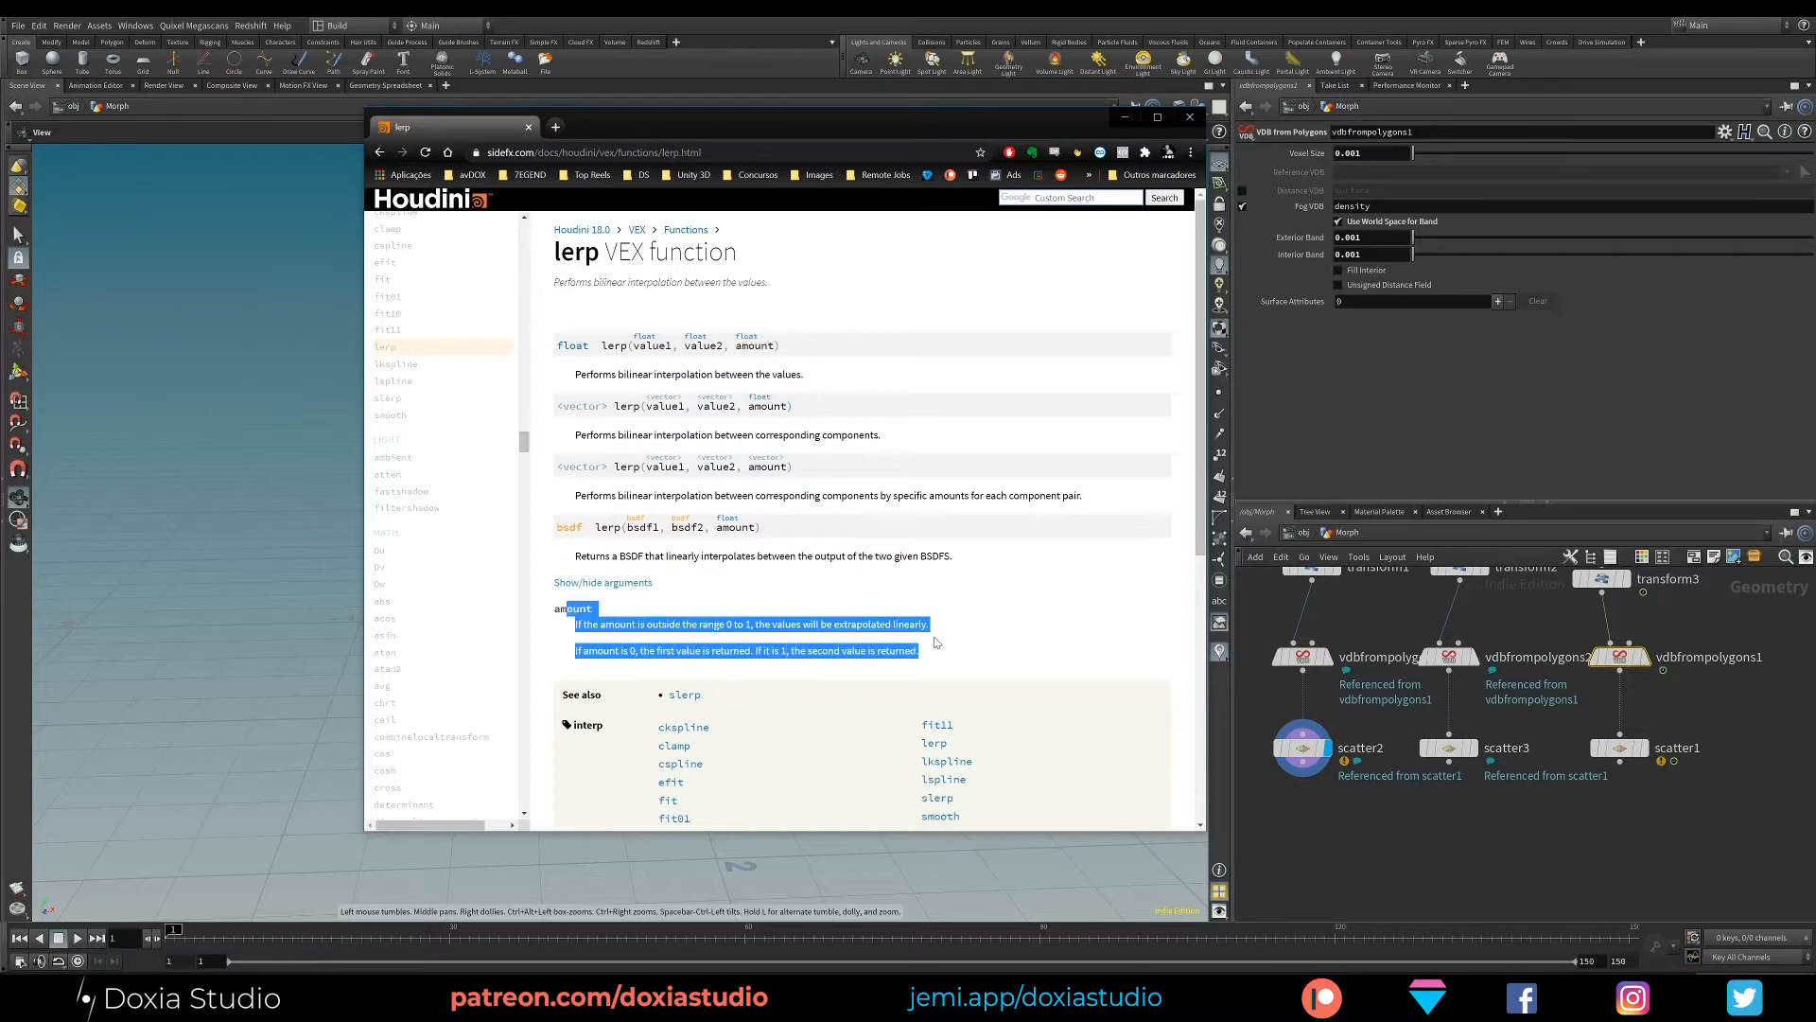
click(716, 639)
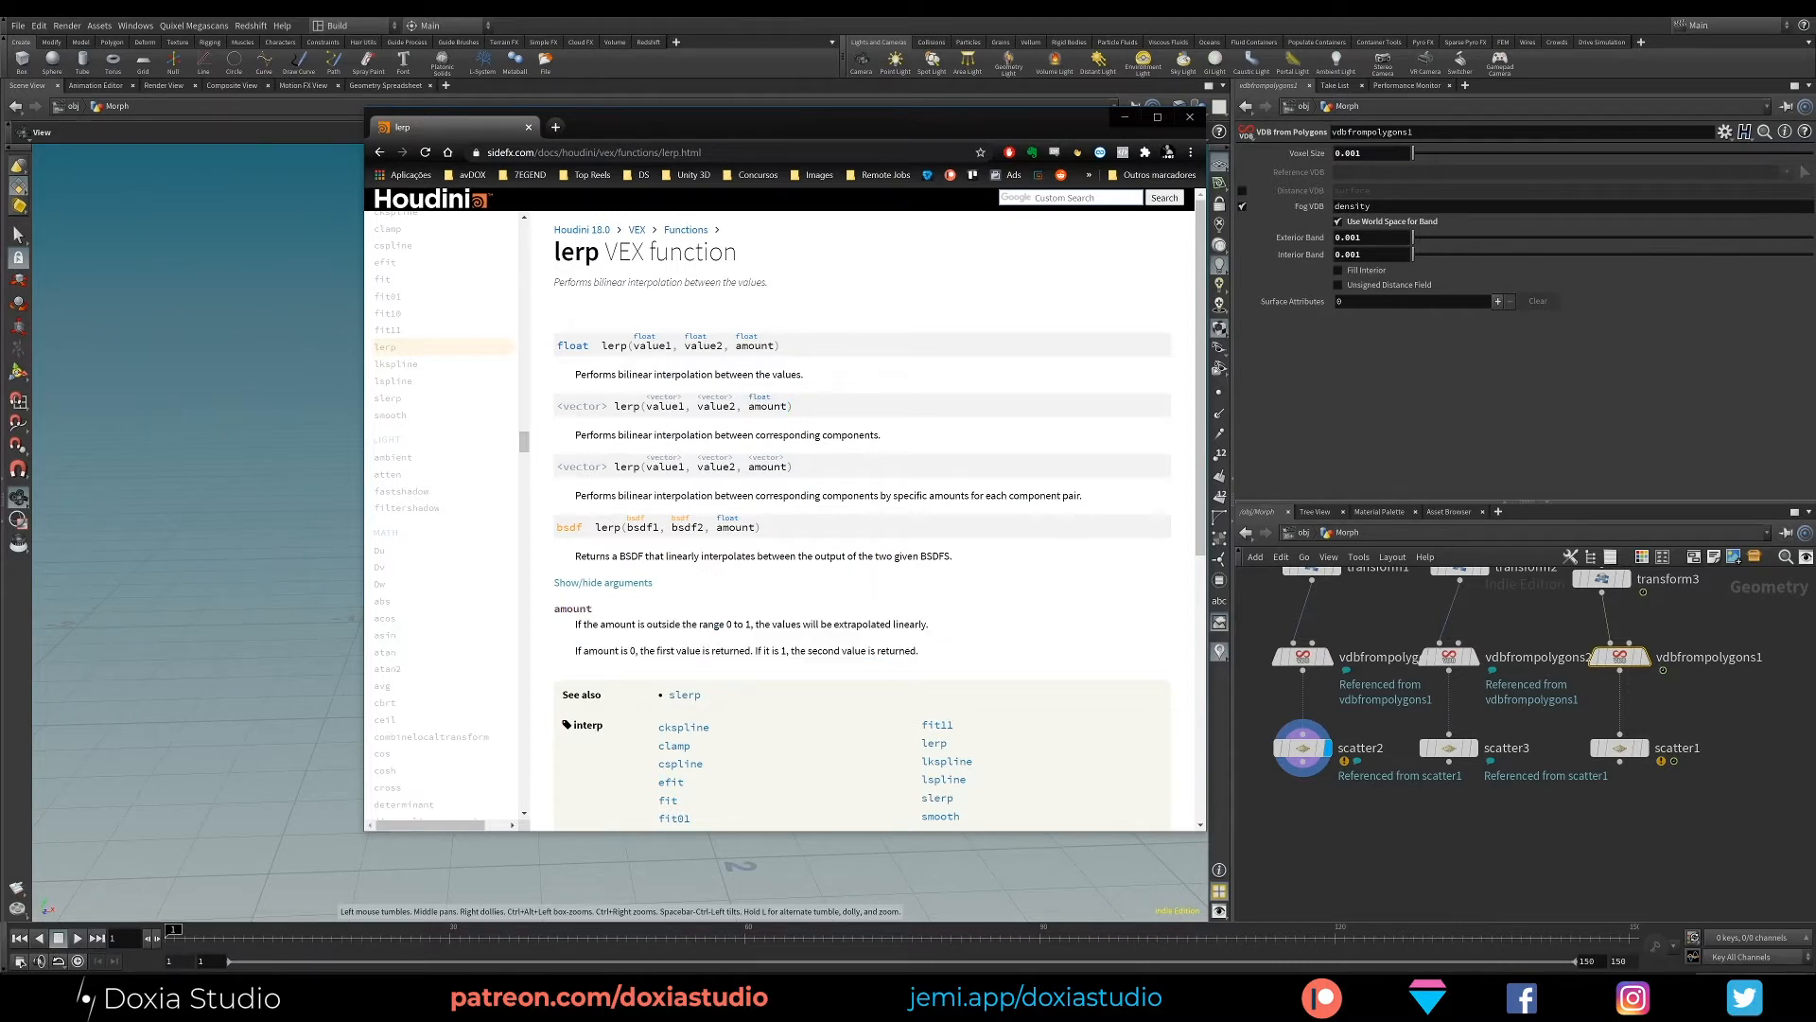
double_click(666, 405)
click(679, 405)
double_click(666, 406)
double_click(785, 651)
- Highlight value2 and the whole vector lerp signature in the documentation, and return to Houdini
click(700, 406)
mouse_move(698, 407)
mouse_down()
mouse_move(732, 407)
mouse_move(709, 415)
mouse_up()
click(709, 414)
mouse_move(793, 407)
mouse_down()
mouse_move(667, 431)
mouse_move(610, 406)
mouse_up()
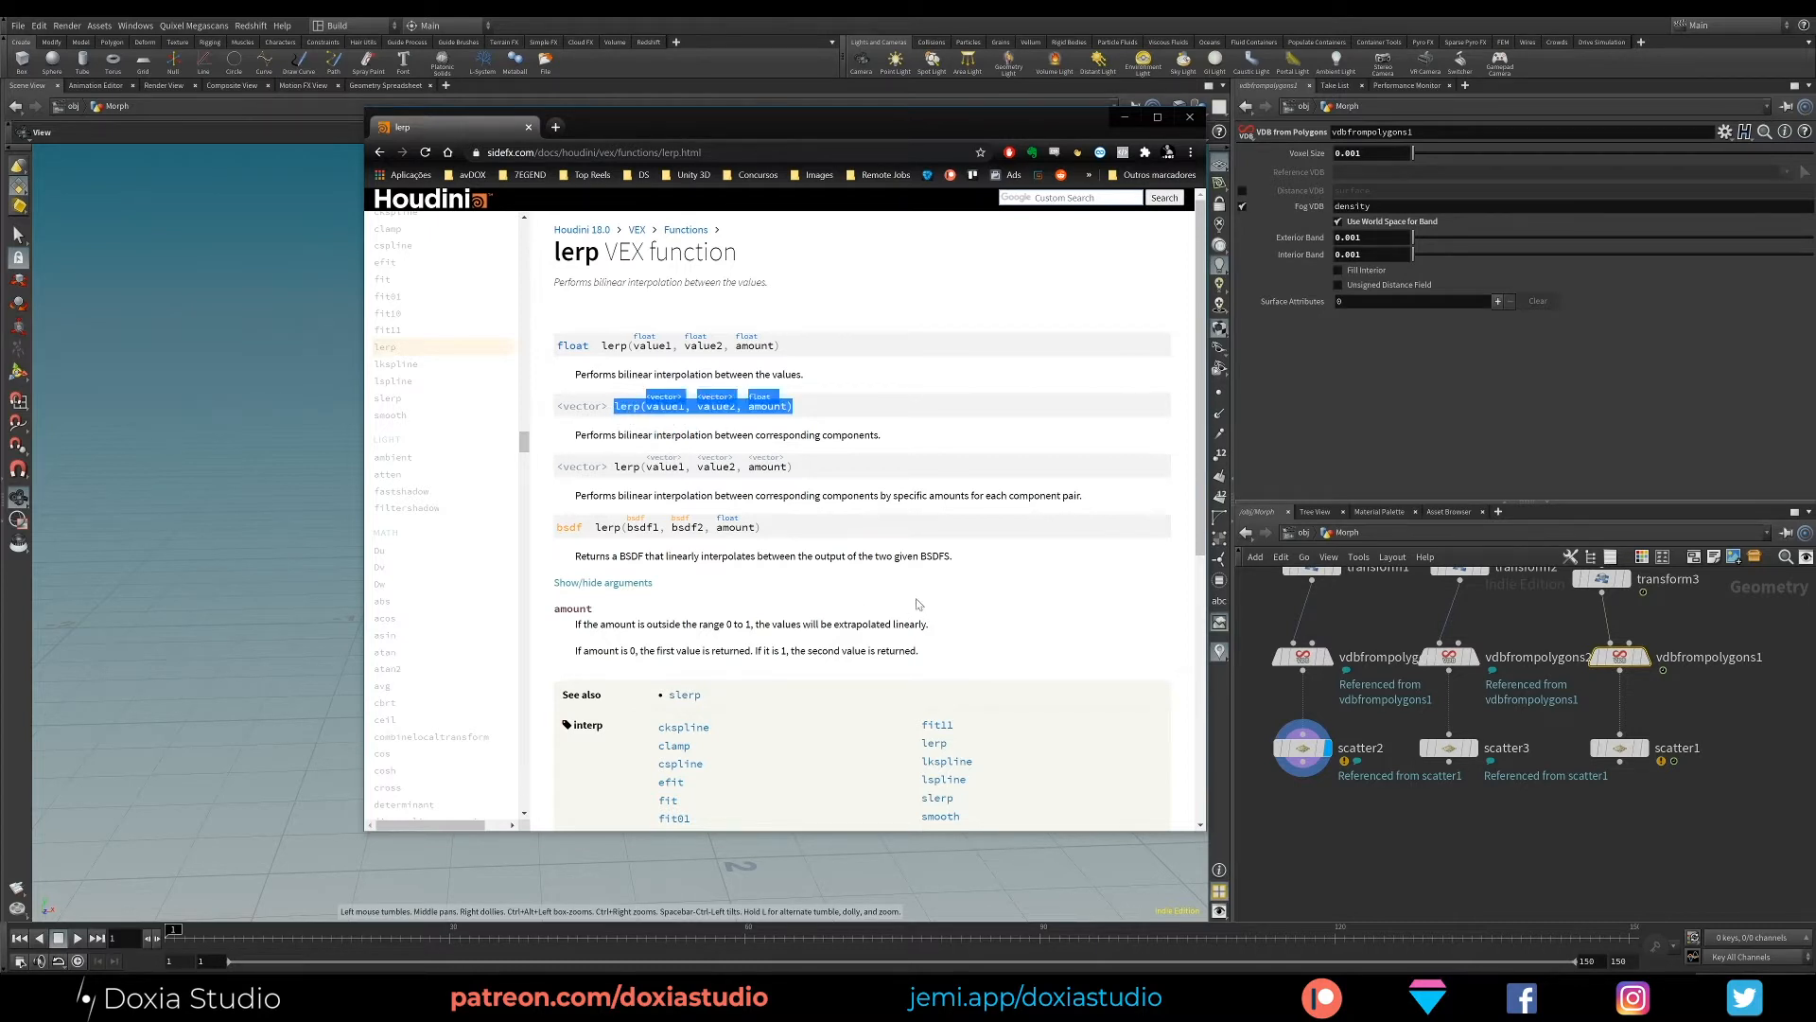
click(1058, 660)
click(1350, 414)
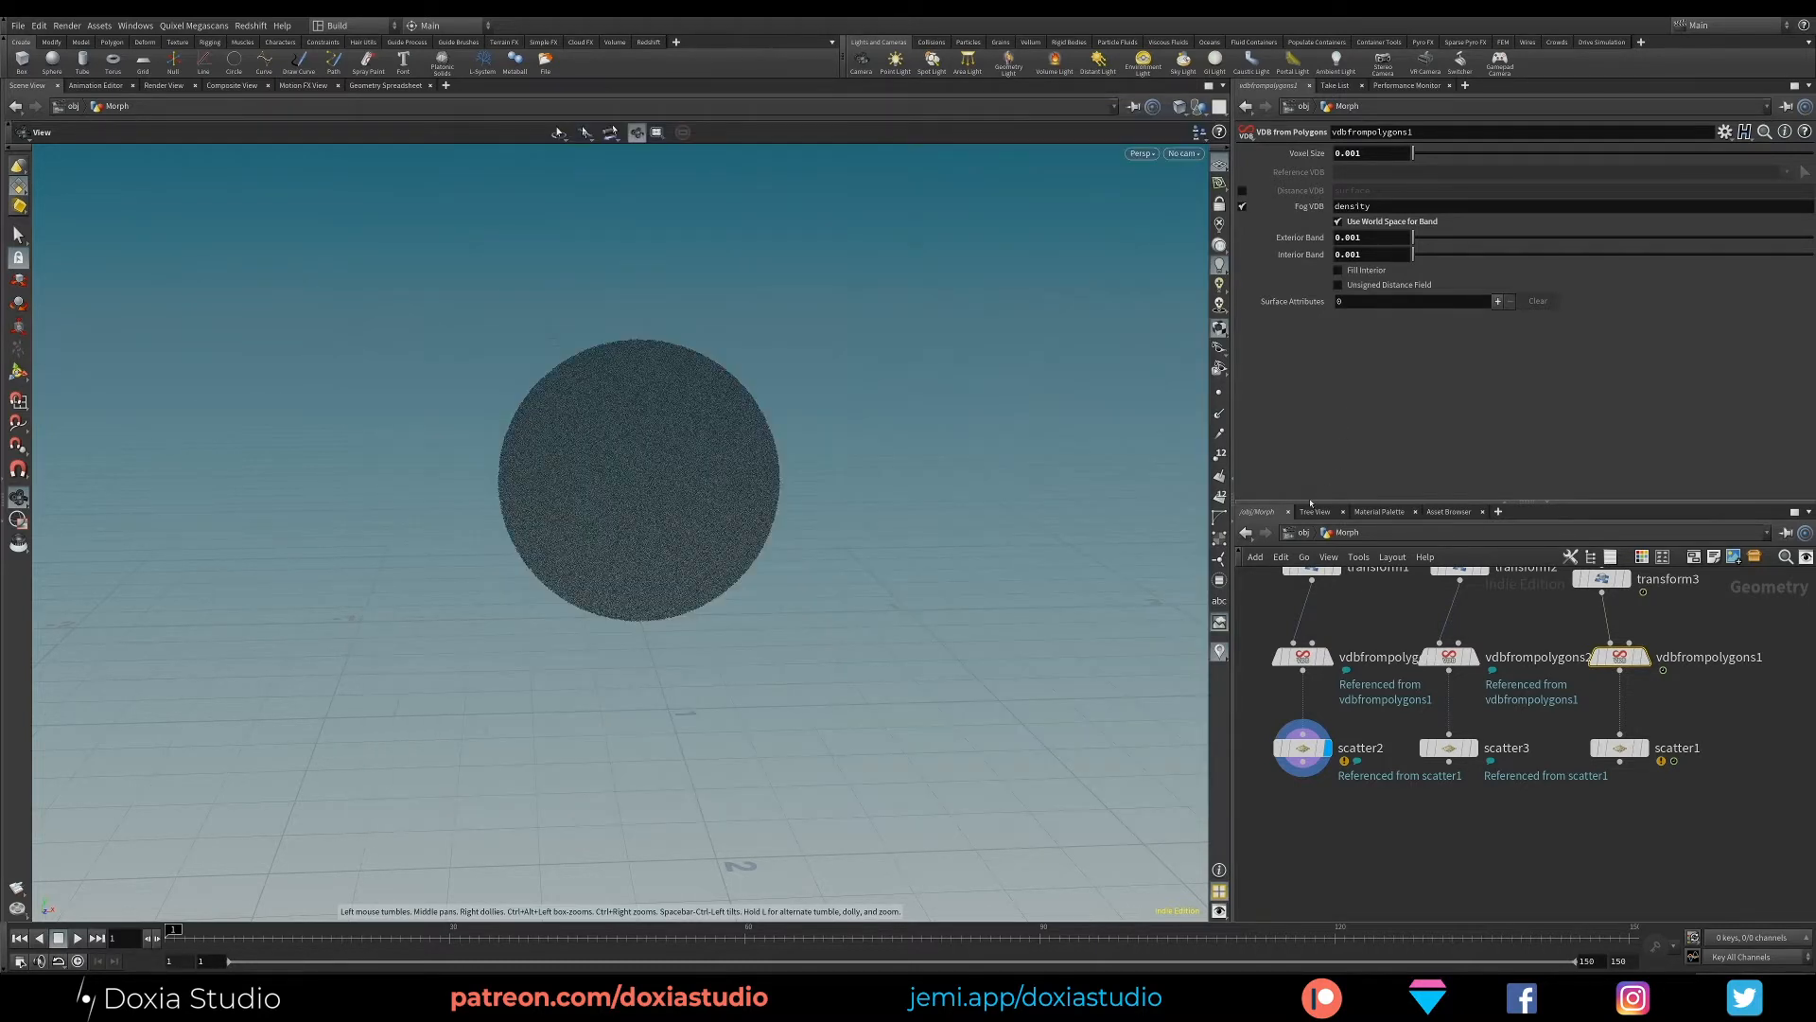
- Add a Point Wrangle below the sphere's scatter node, fed by that scatter through its first input
middle_drag(1243, 766, 1297, 701)
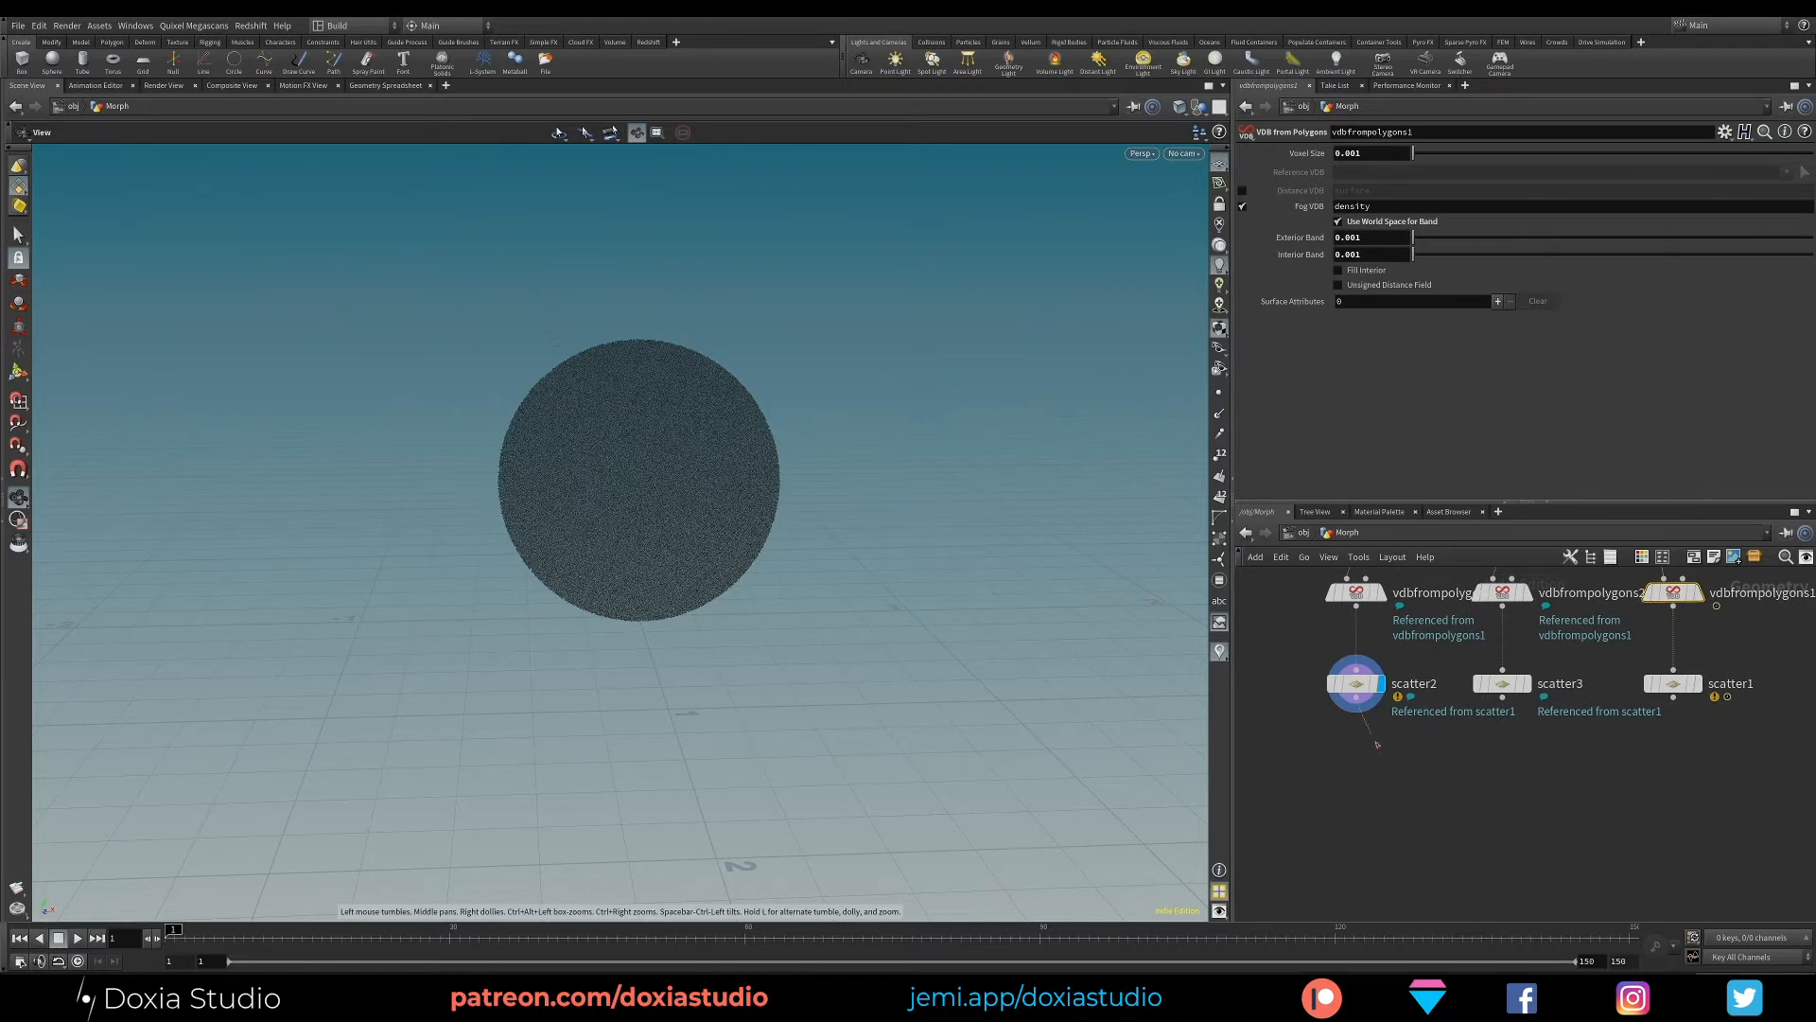
drag(1356, 705, 1386, 790)
text(poin)
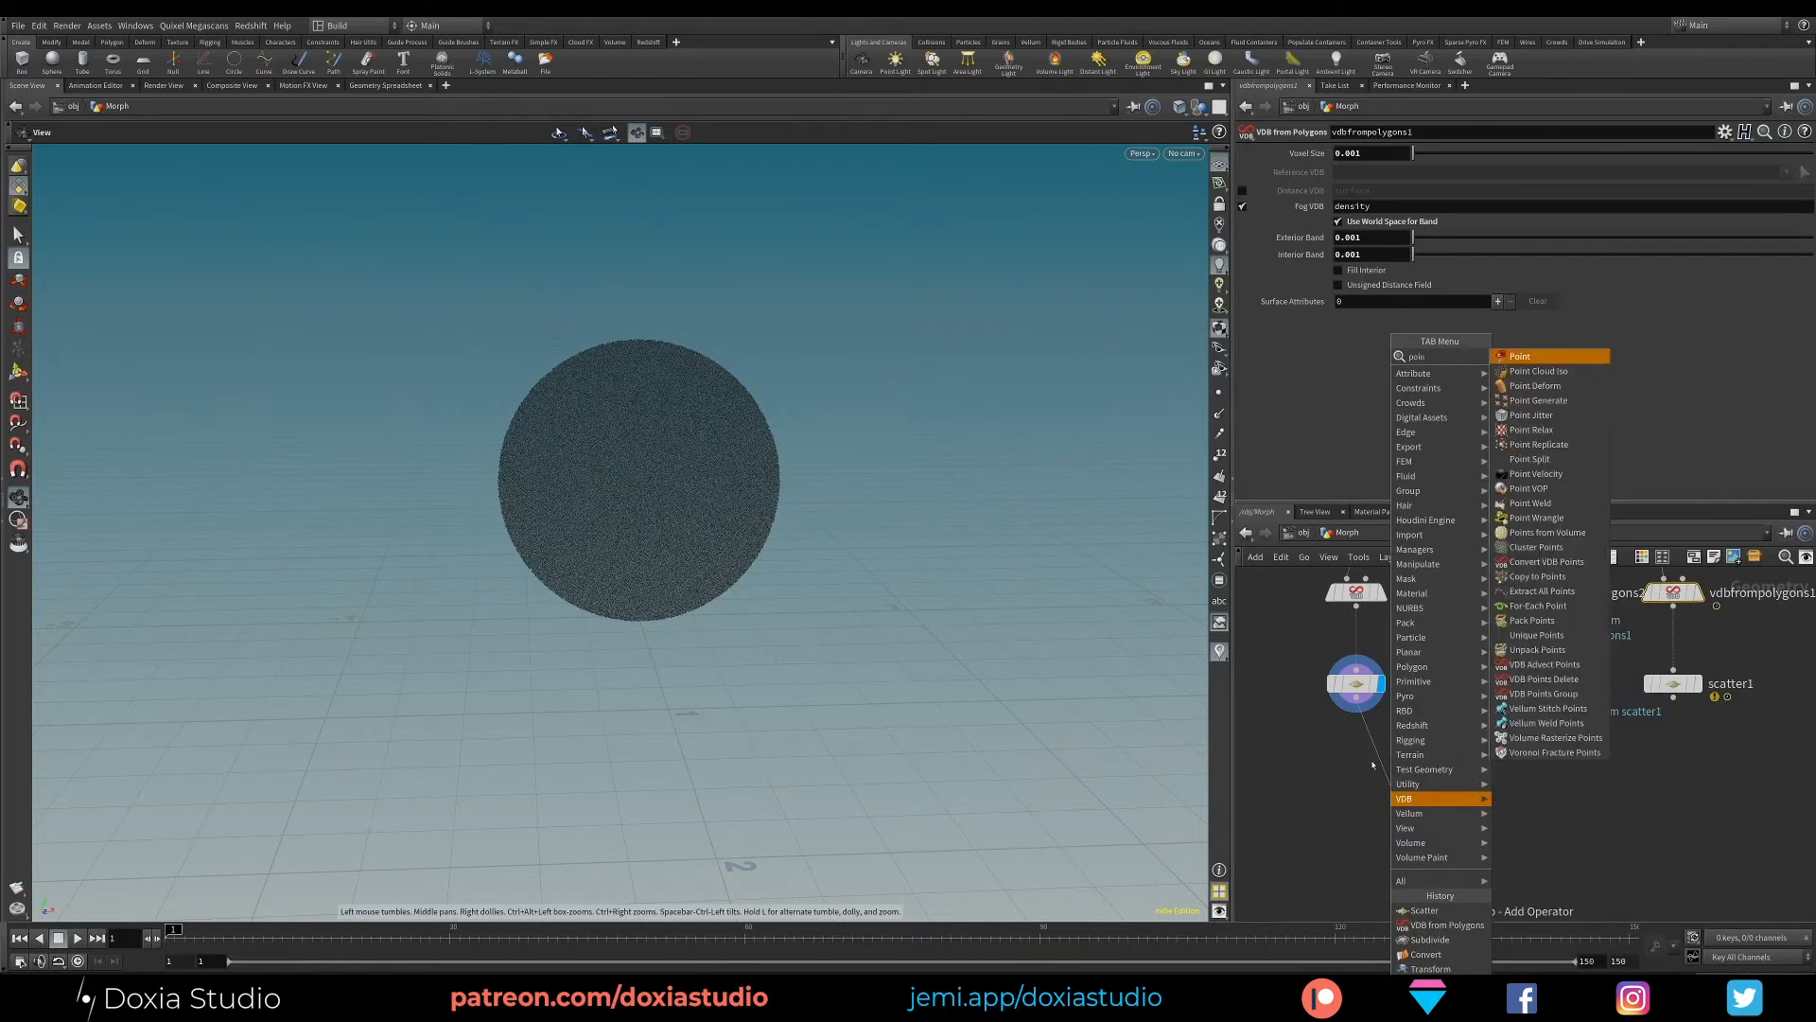
text(t w)
click(1536, 372)
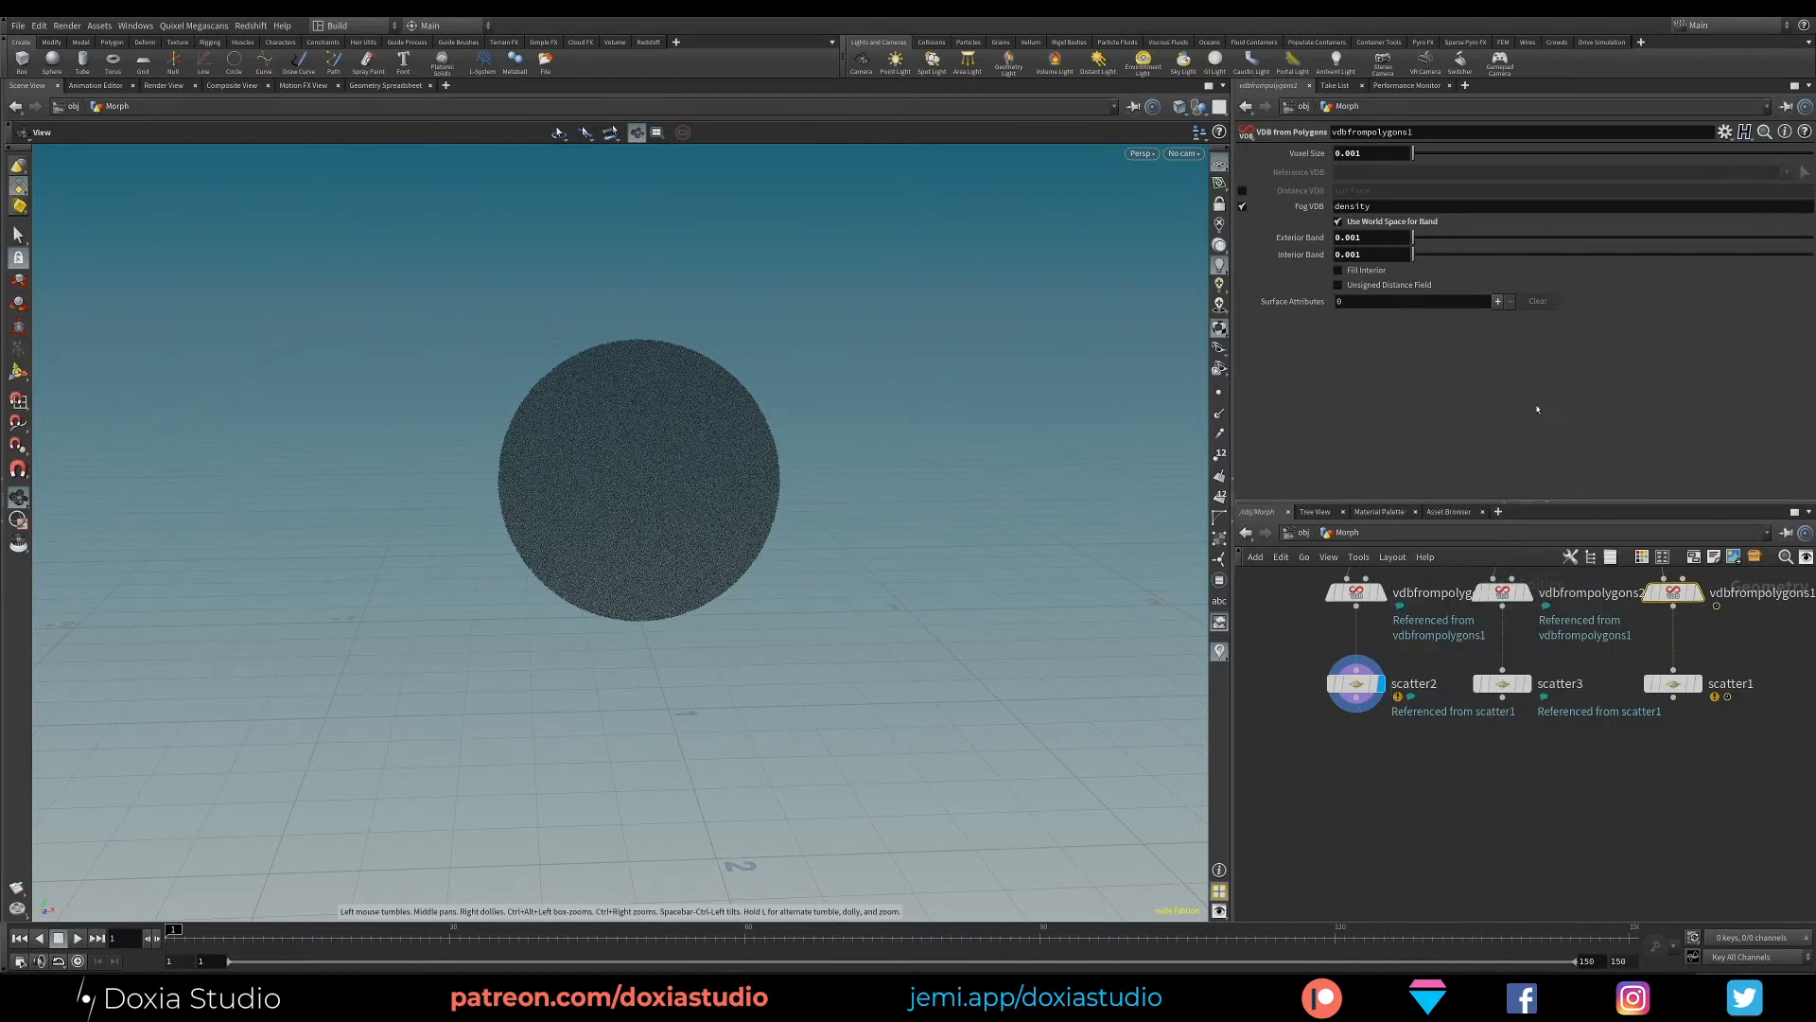
drag(1401, 796, 1418, 823)
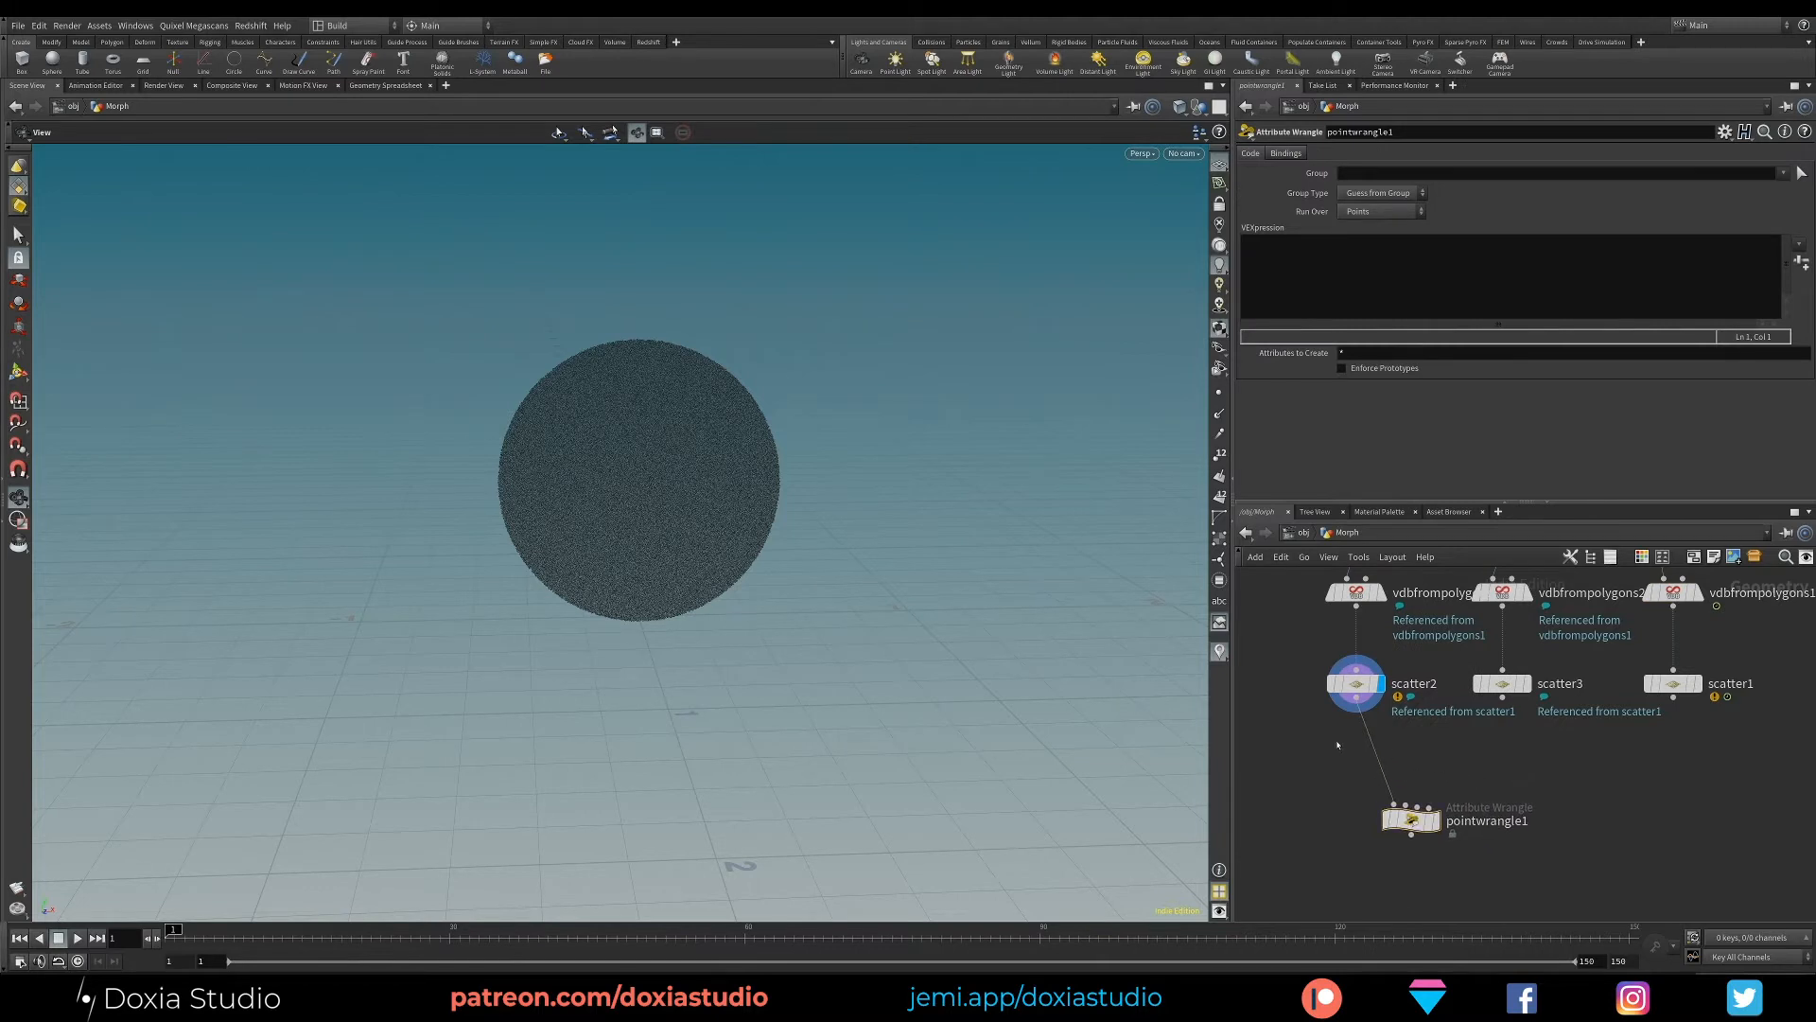
- Connect the box's scatter node to the second input of the point wrangle
click(1355, 683)
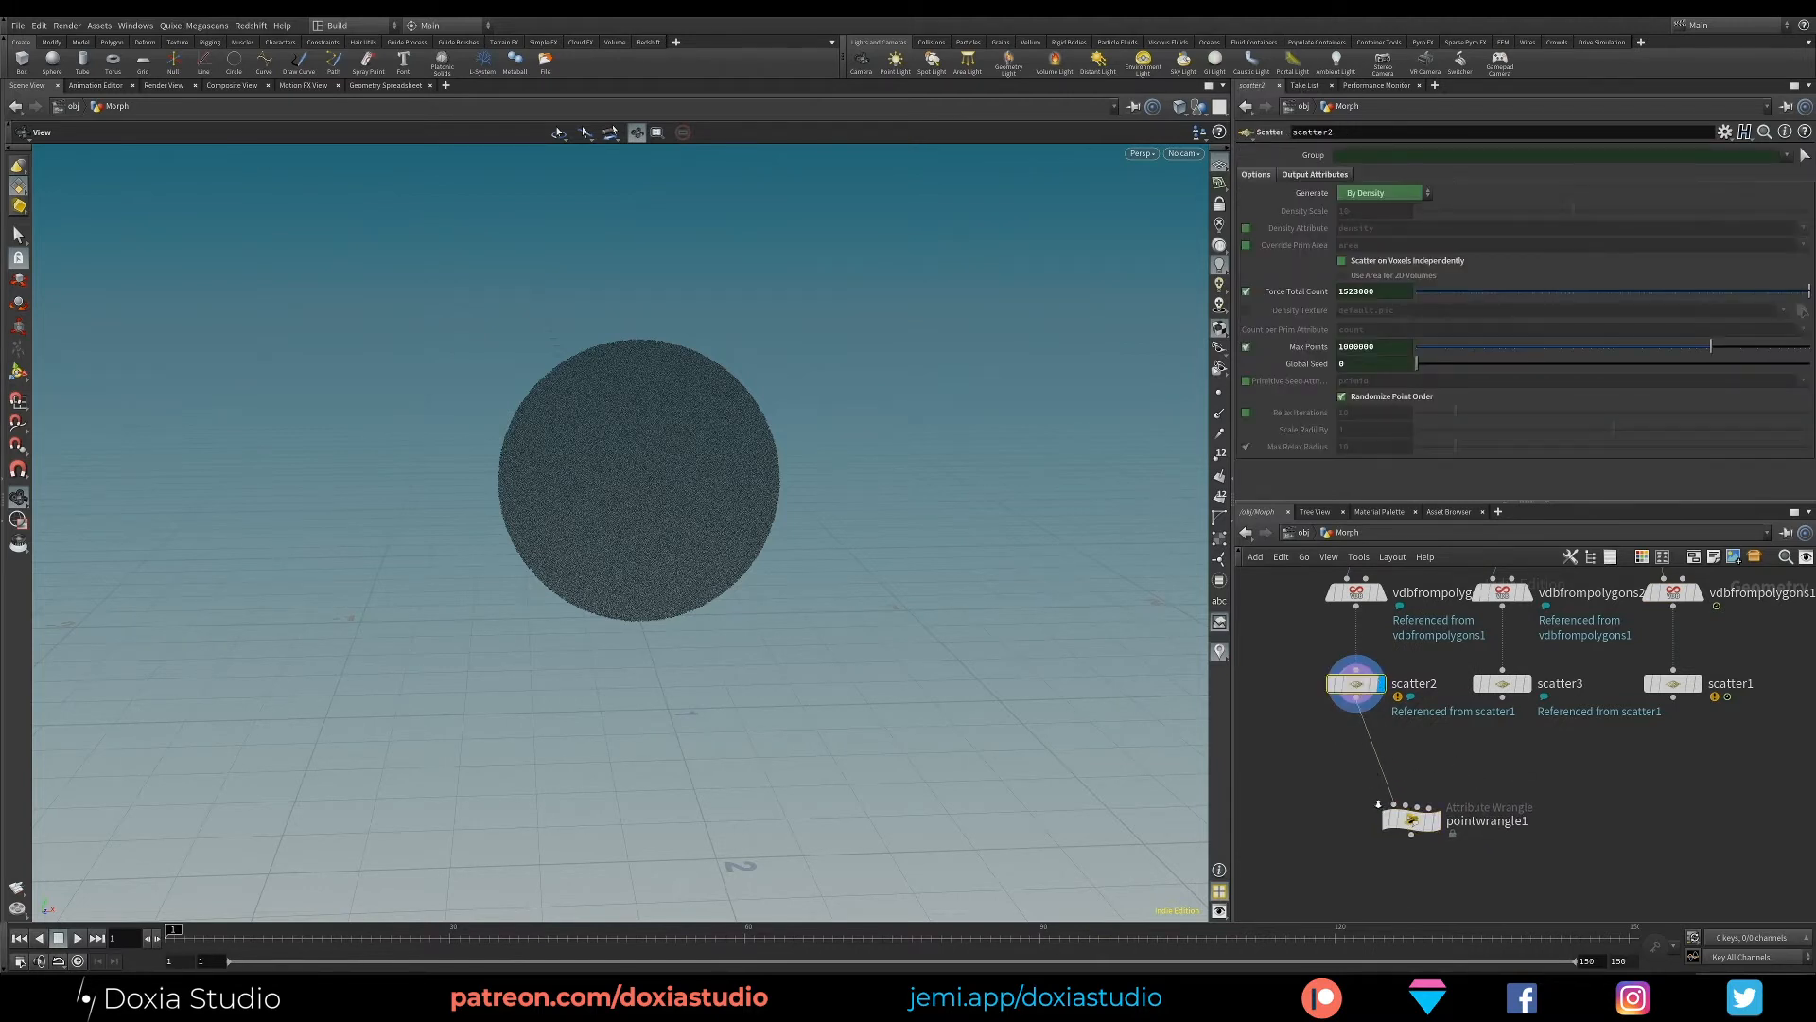
scroll(1379, 804, up, 4)
middle_drag(1479, 767, 1394, 800)
drag(1496, 664, 1340, 838)
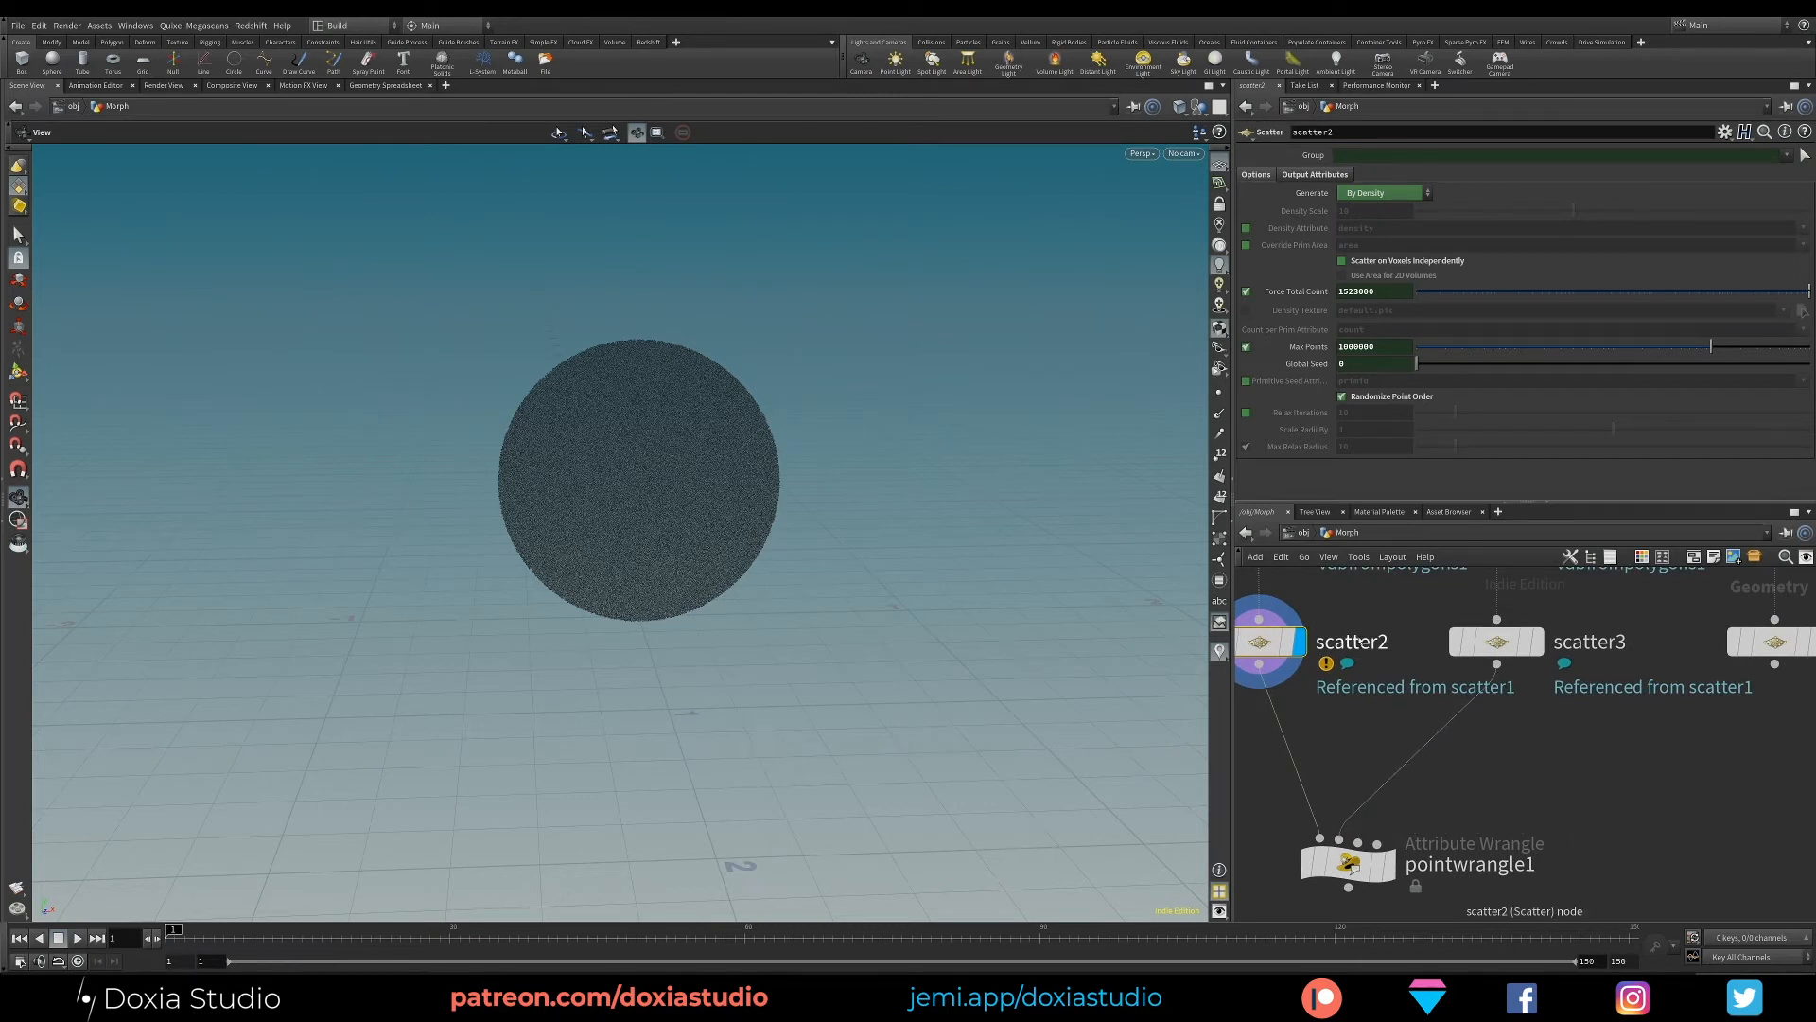
- Rename the sphere's scatter node to scatterSphere
click(1343, 641)
key(shift+Left)
key(shift+Left)
text(rSphere)
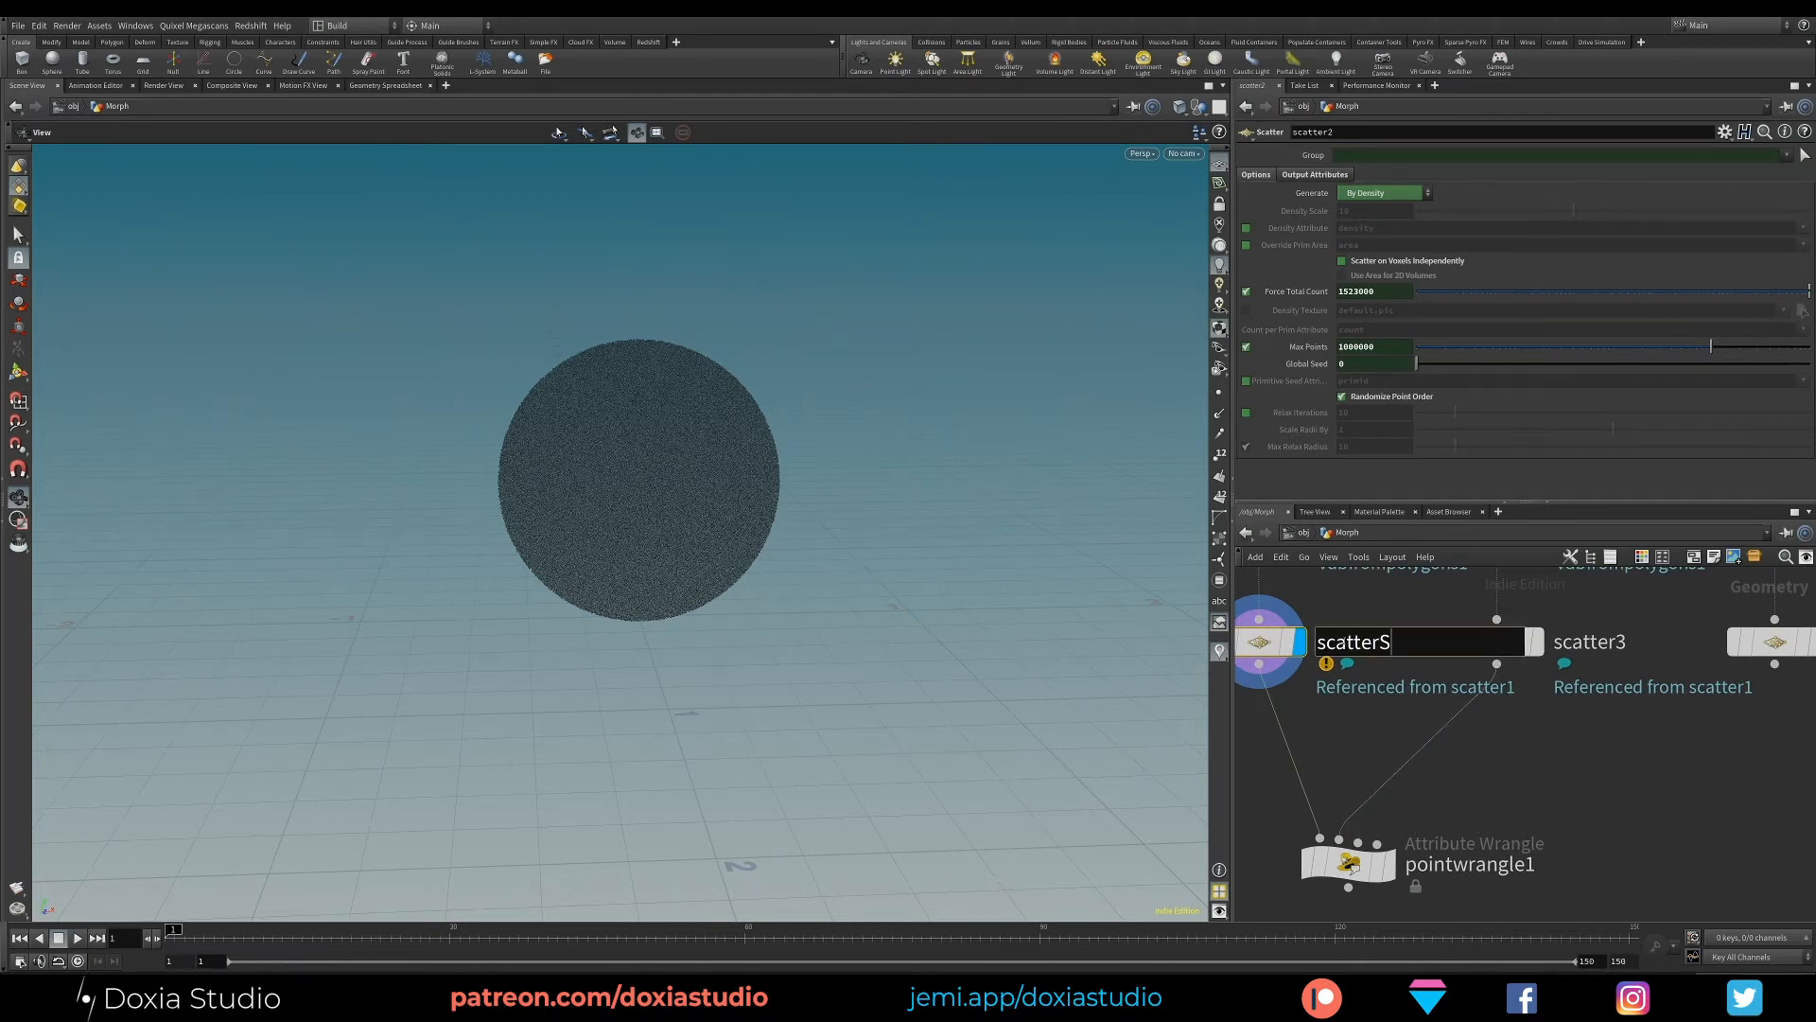
key(Return)
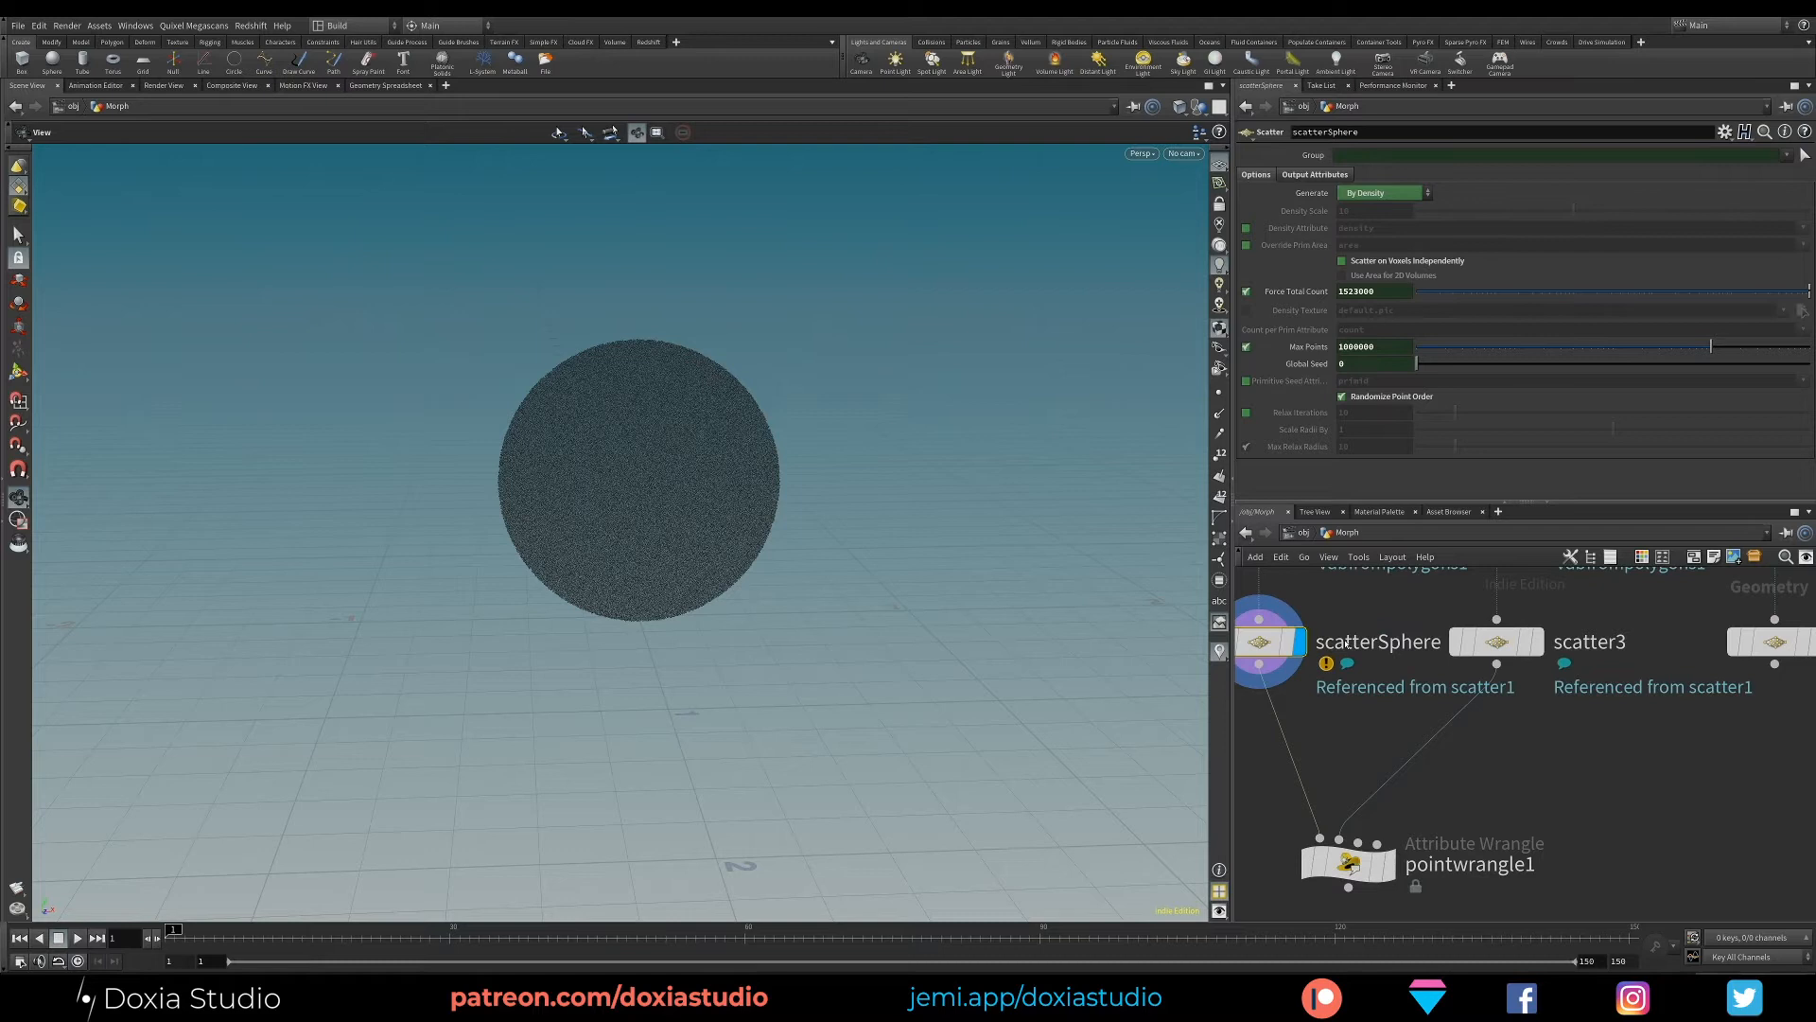
- Rename the box's scatter node to scatterBox and the character's scatter node to scatterMan
click(1599, 641)
key(shift+Left)
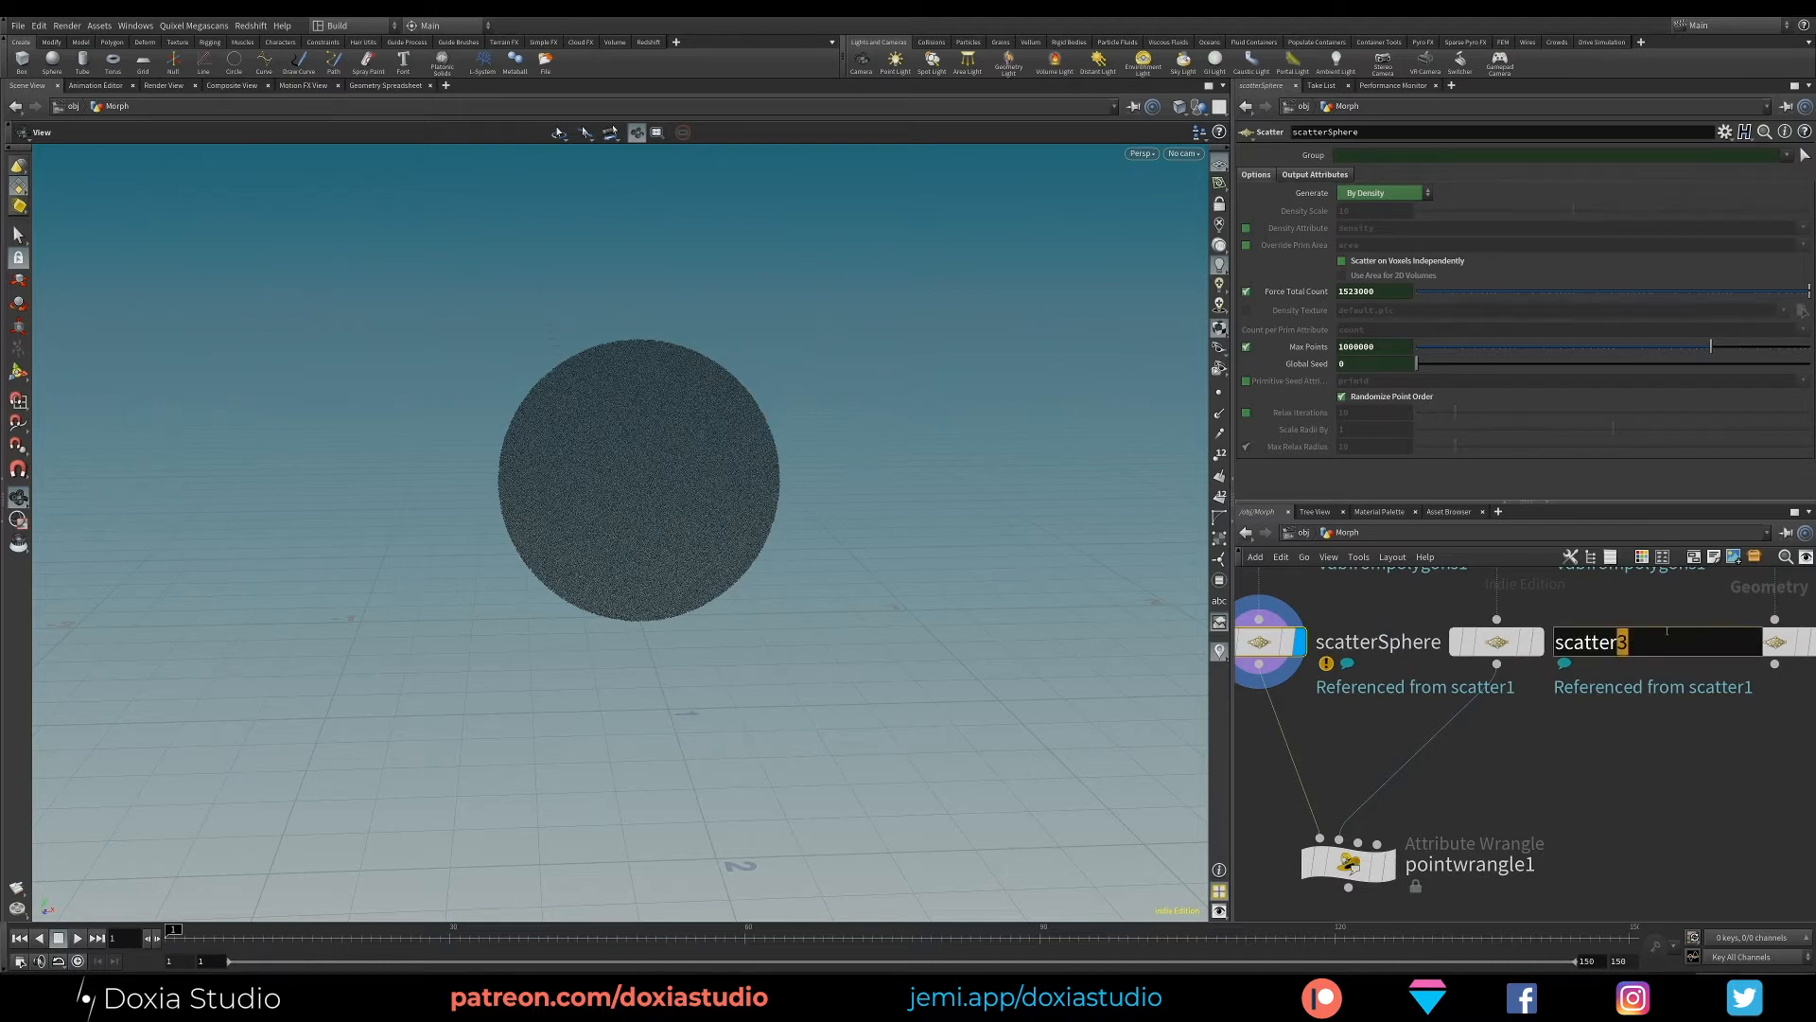
text(Box)
key(Return)
middle_drag(1664, 663, 1518, 673)
click(1722, 652)
key(shift+Left)
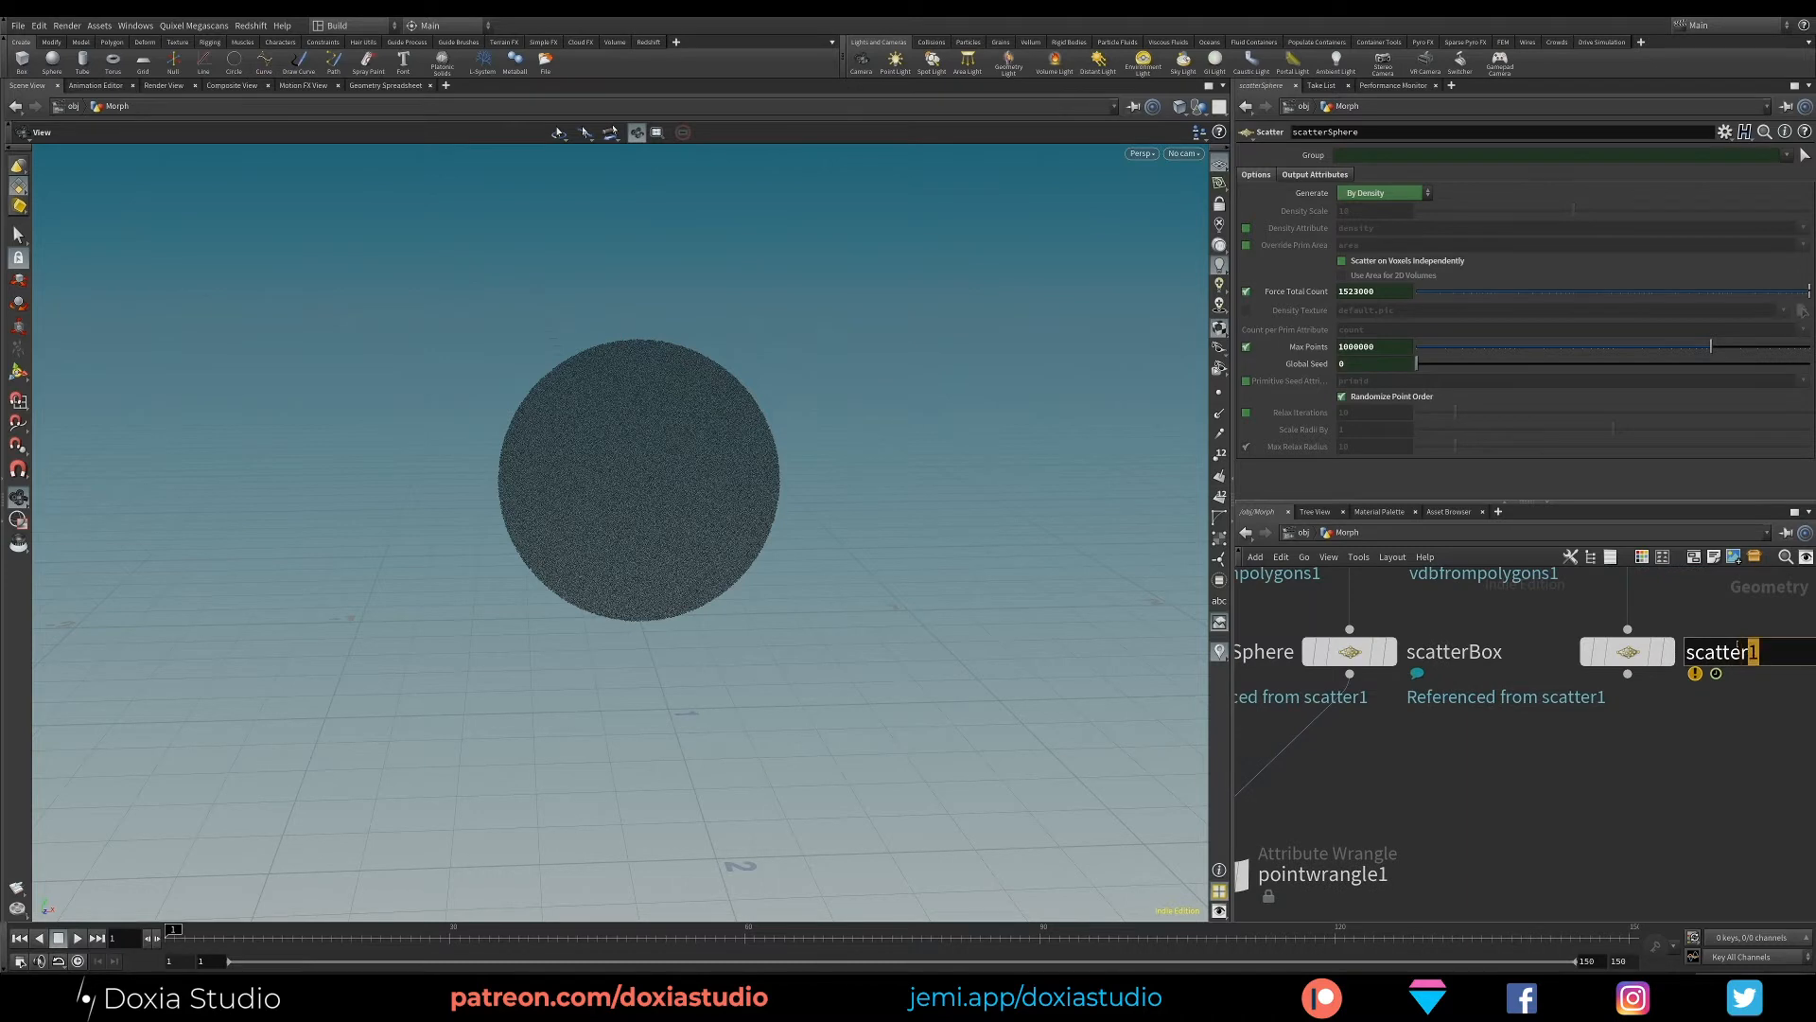
text(Man)
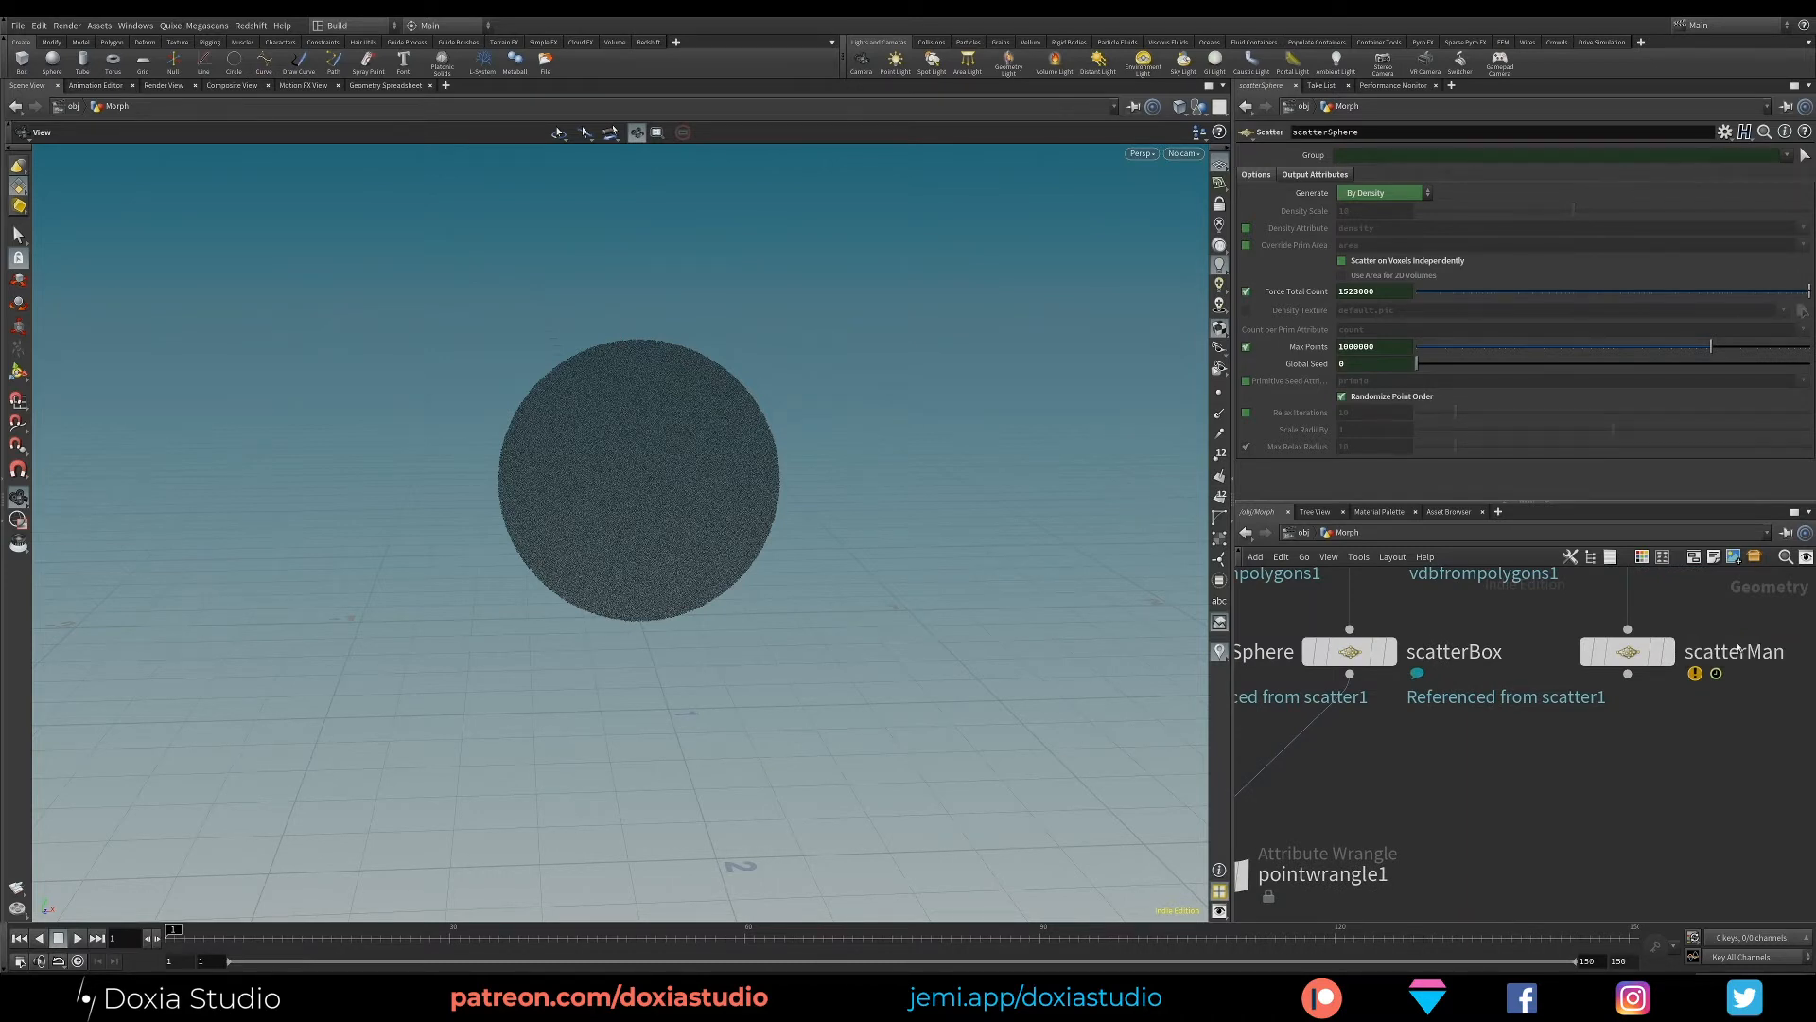
- Connect scatterMan to the third input of the point wrangle and display the wrangle's result
scroll(1675, 788, down, 3)
middle_drag(1636, 767, 1608, 738)
drag(1462, 672, 1477, 672)
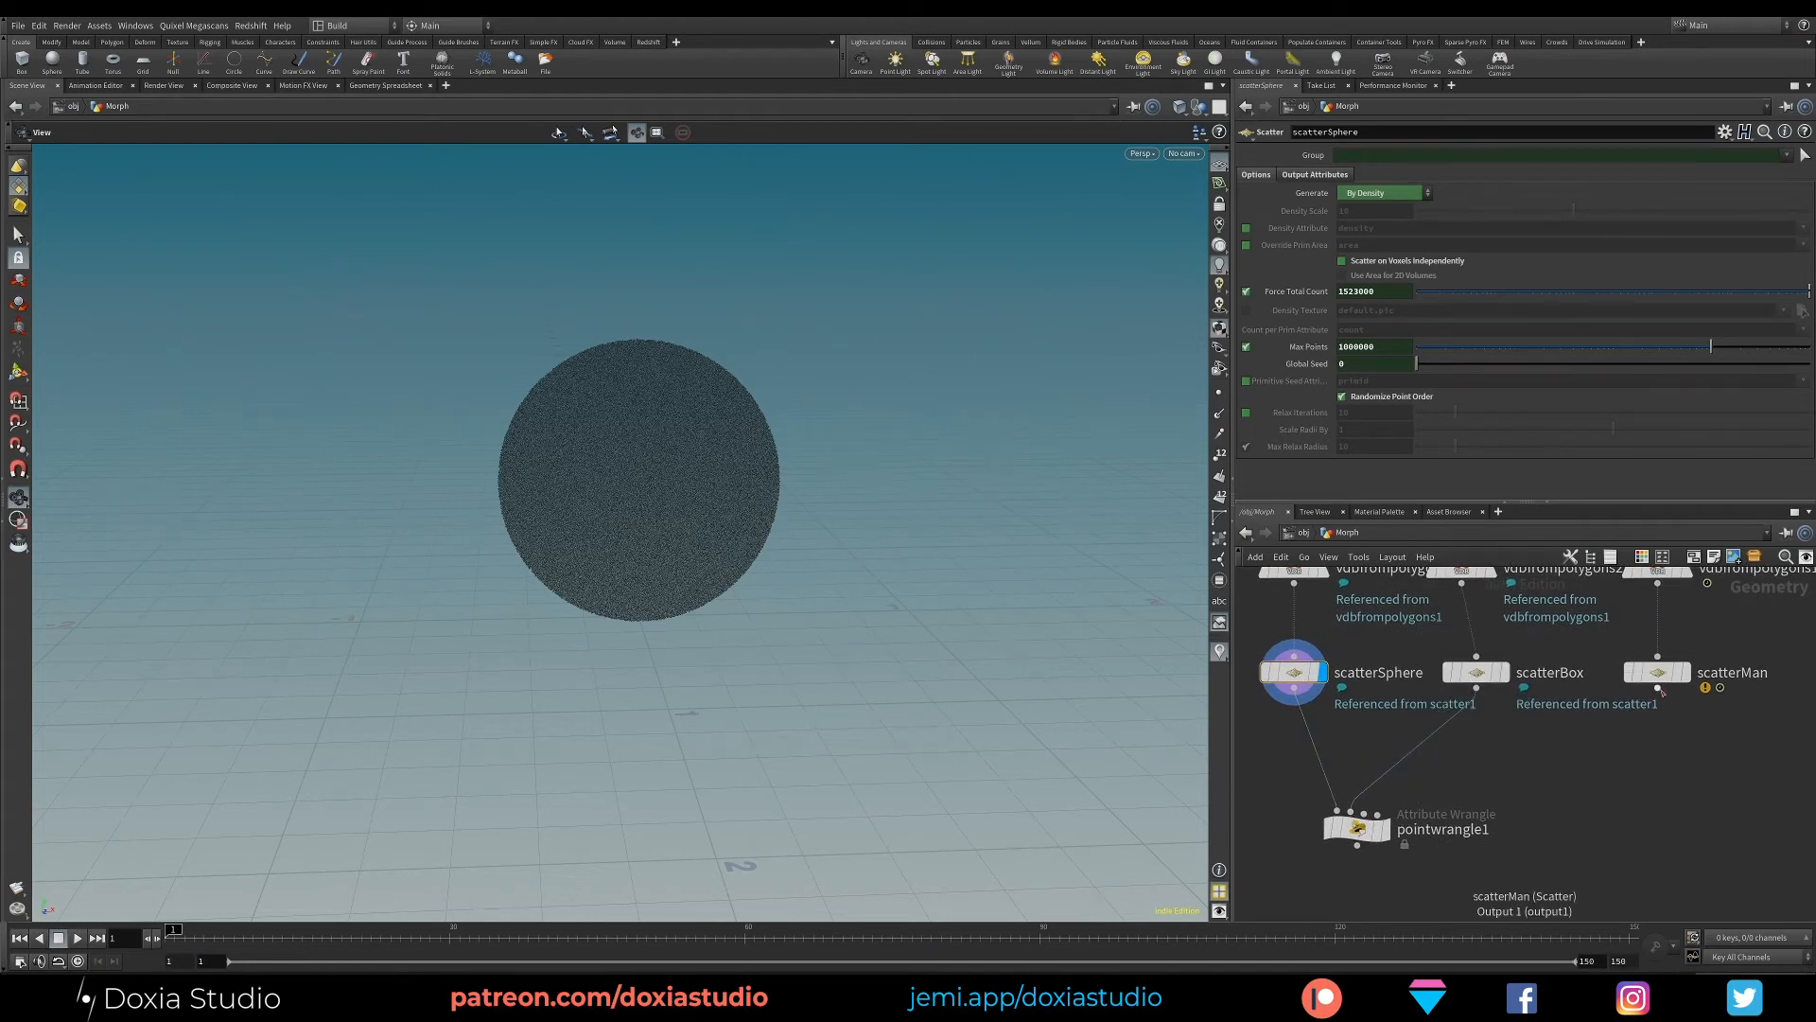
drag(1657, 691, 1357, 828)
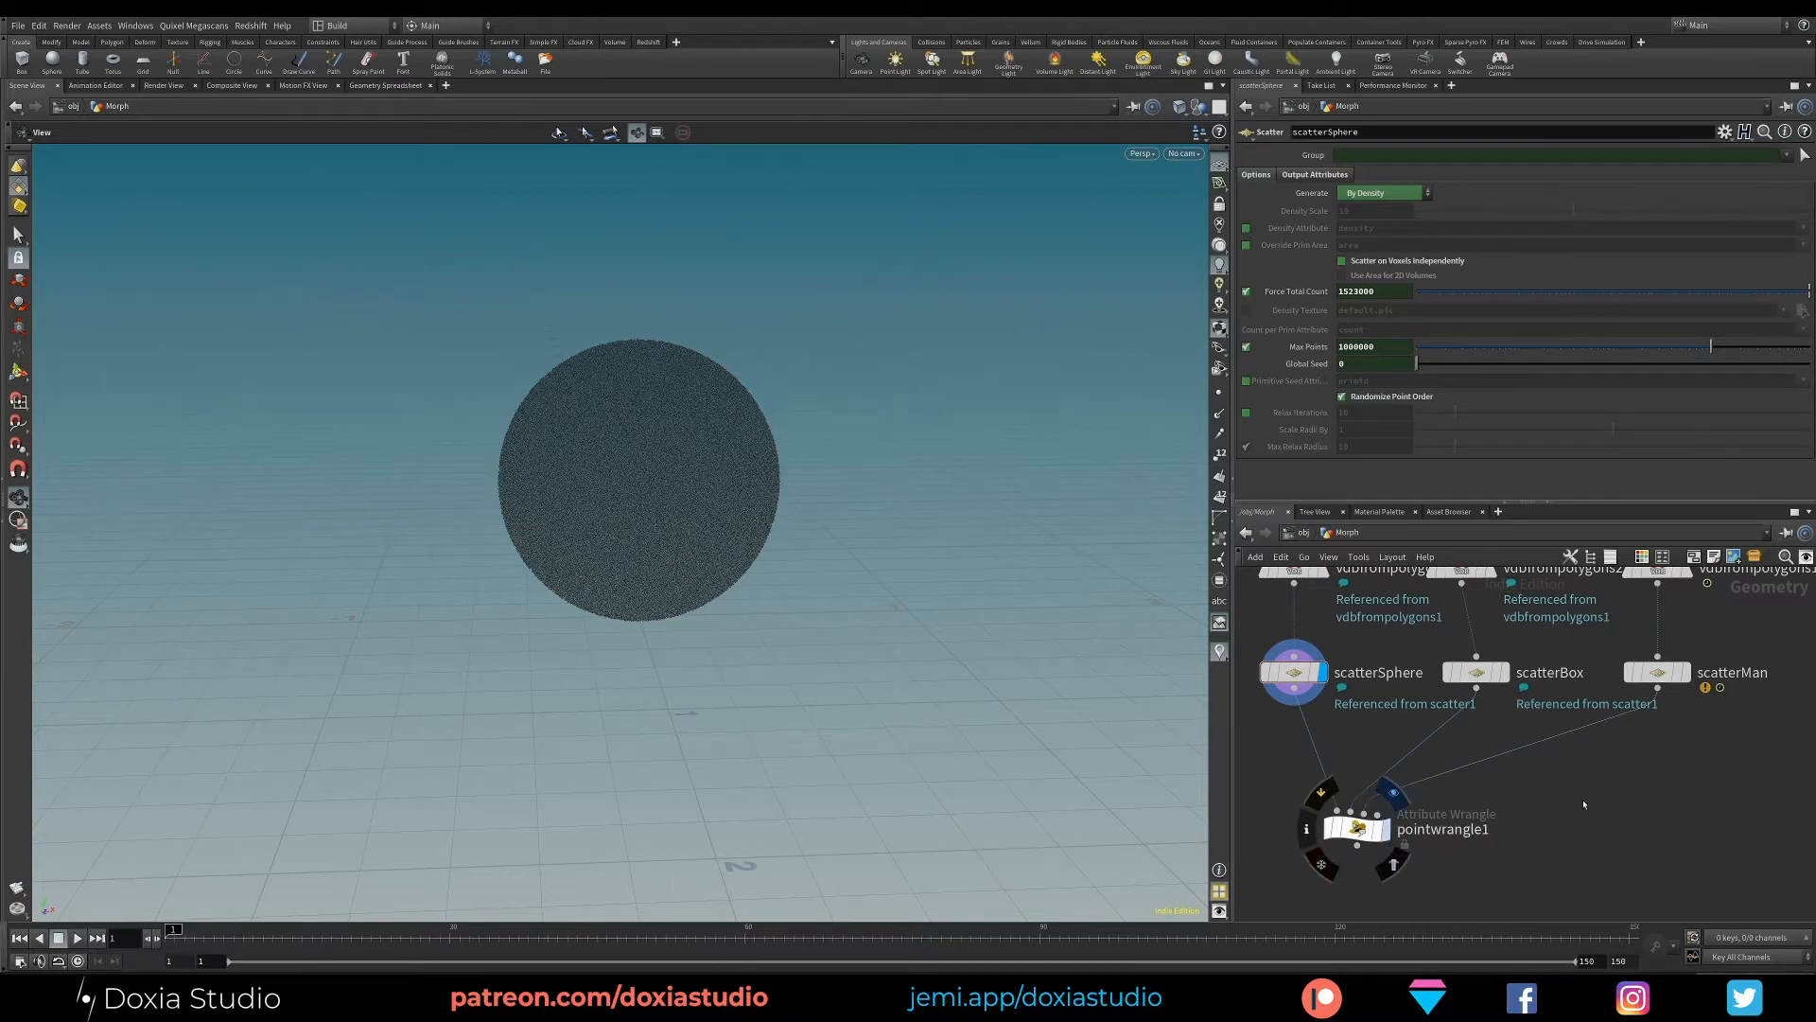
drag(1348, 824, 1373, 823)
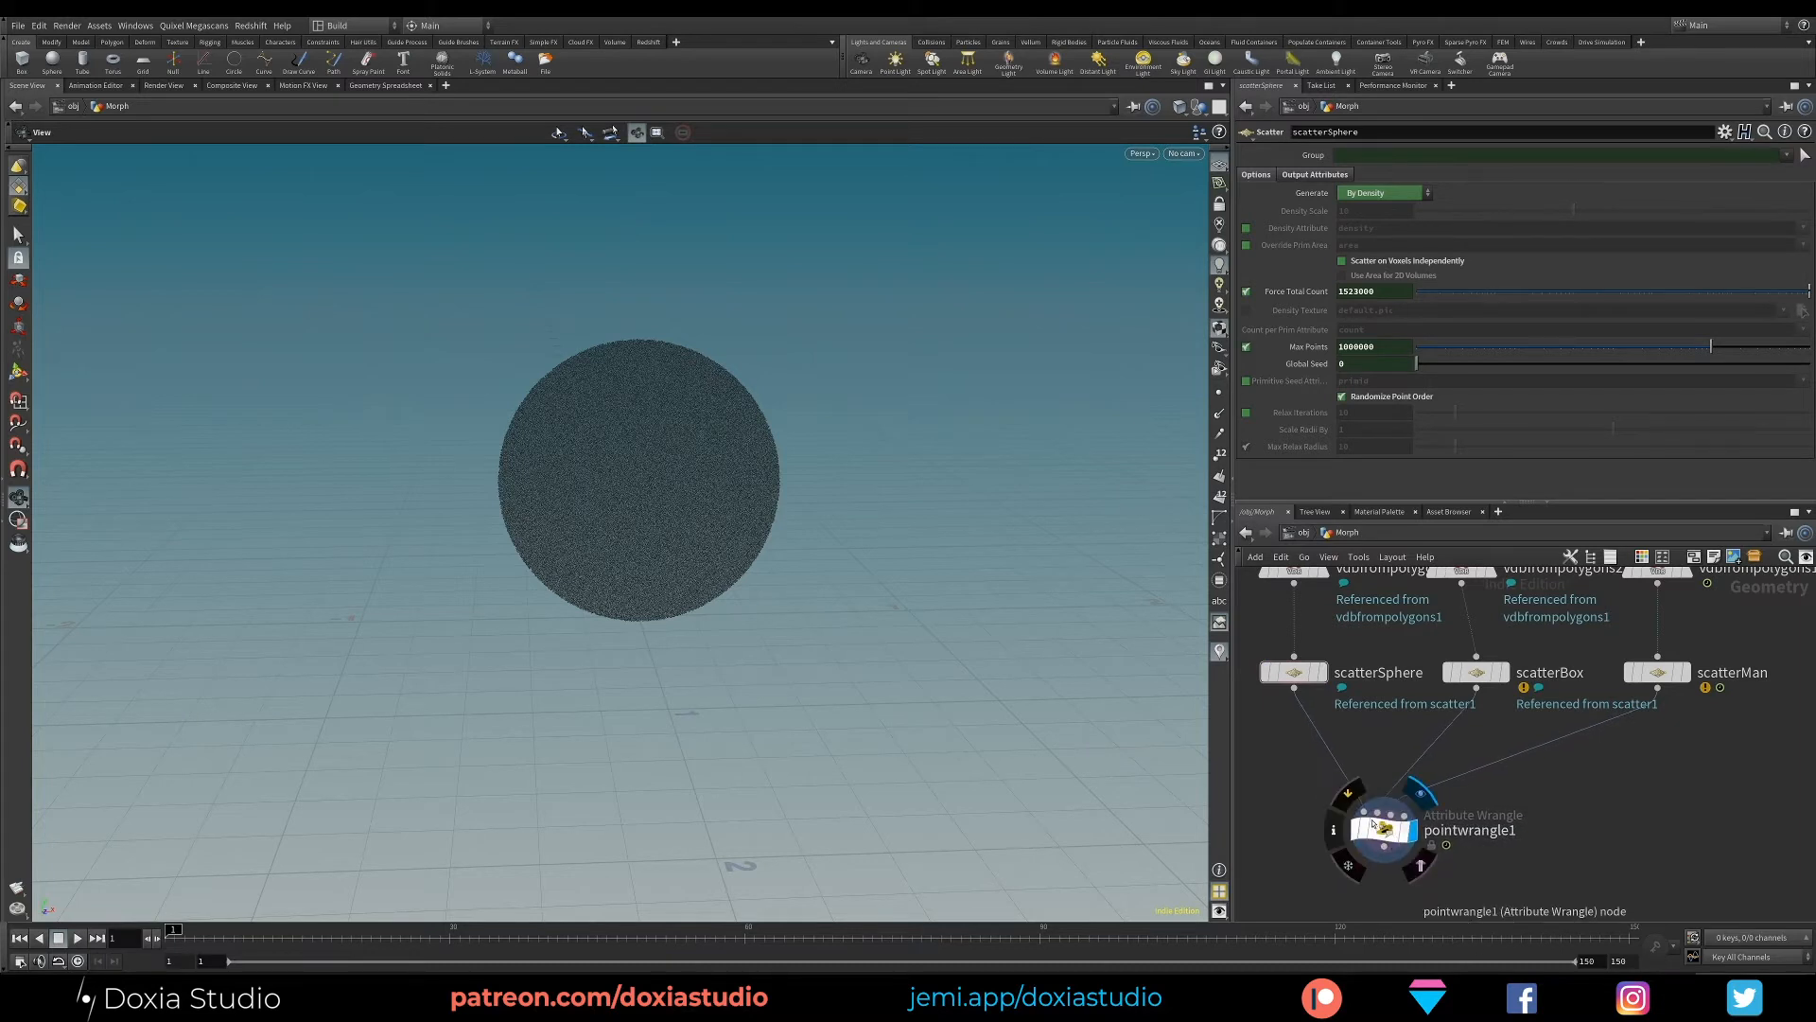
- Write @P = lerp(startingPosition, destinationPos , amount); as placeholder code in the point wrangle's VEXpression
click(1374, 823)
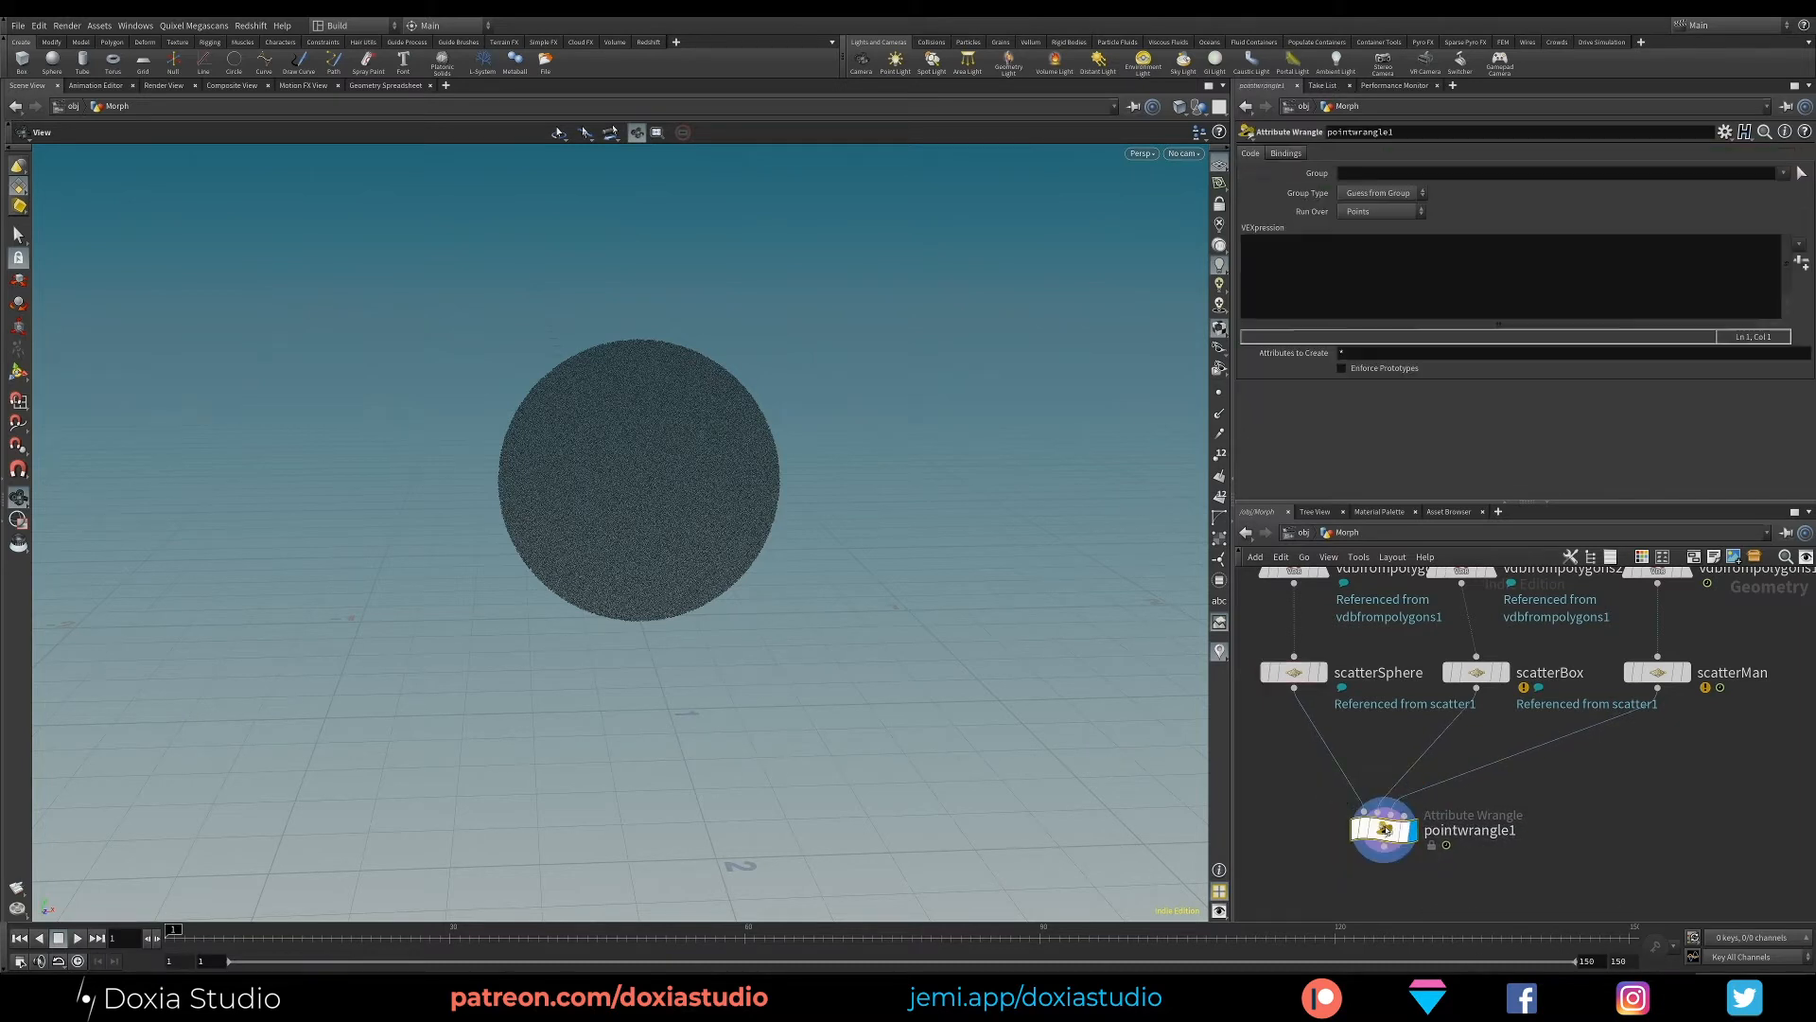
click(1327, 266)
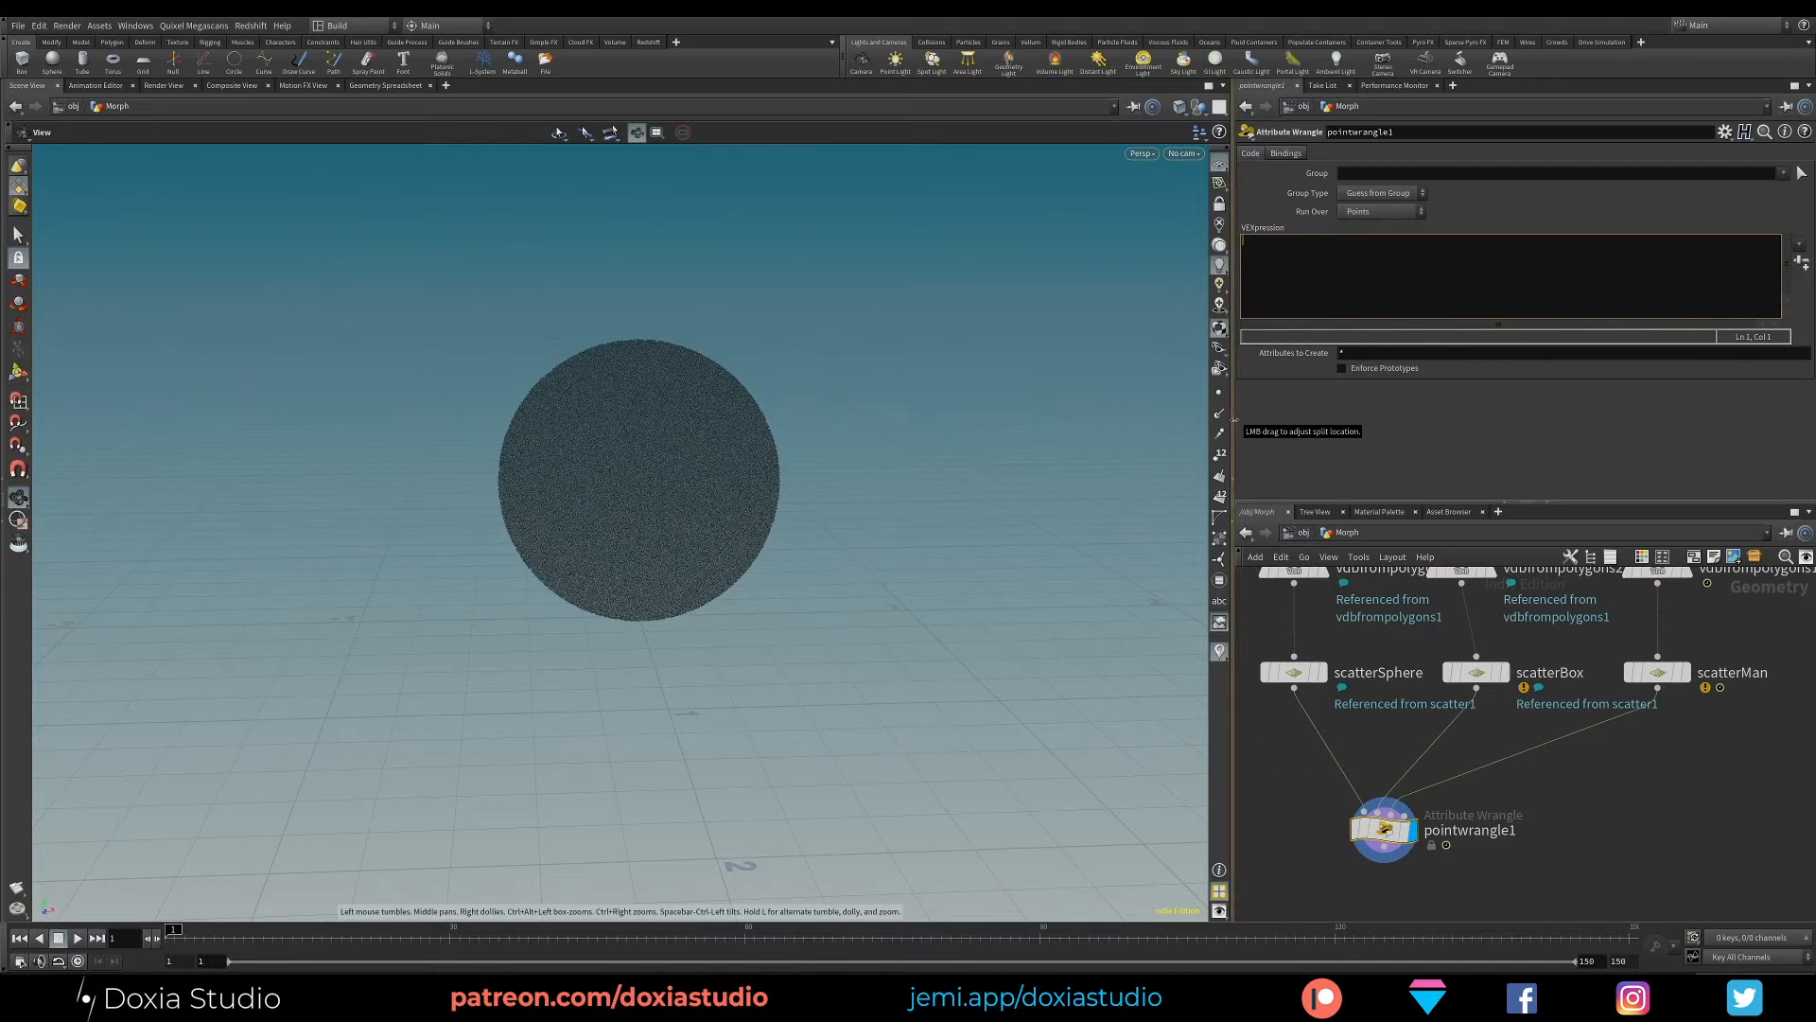
text(@P = lerp(sta)
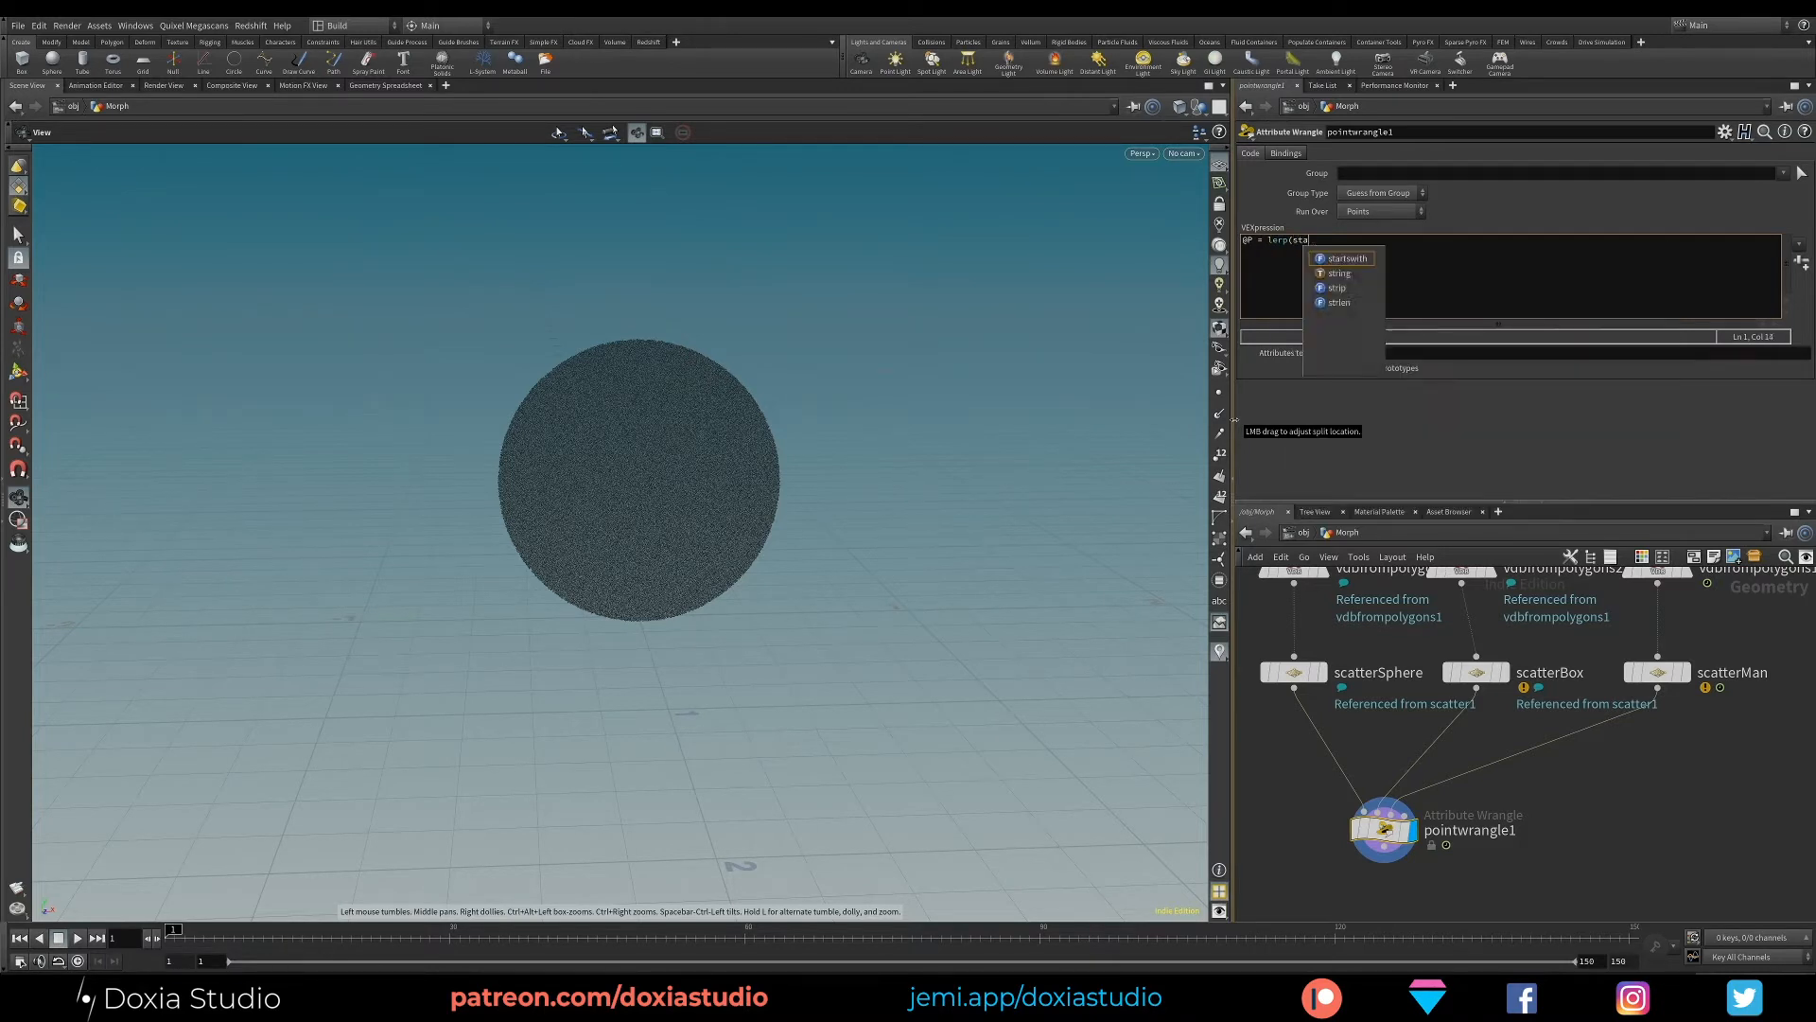
text(rtingPositio)
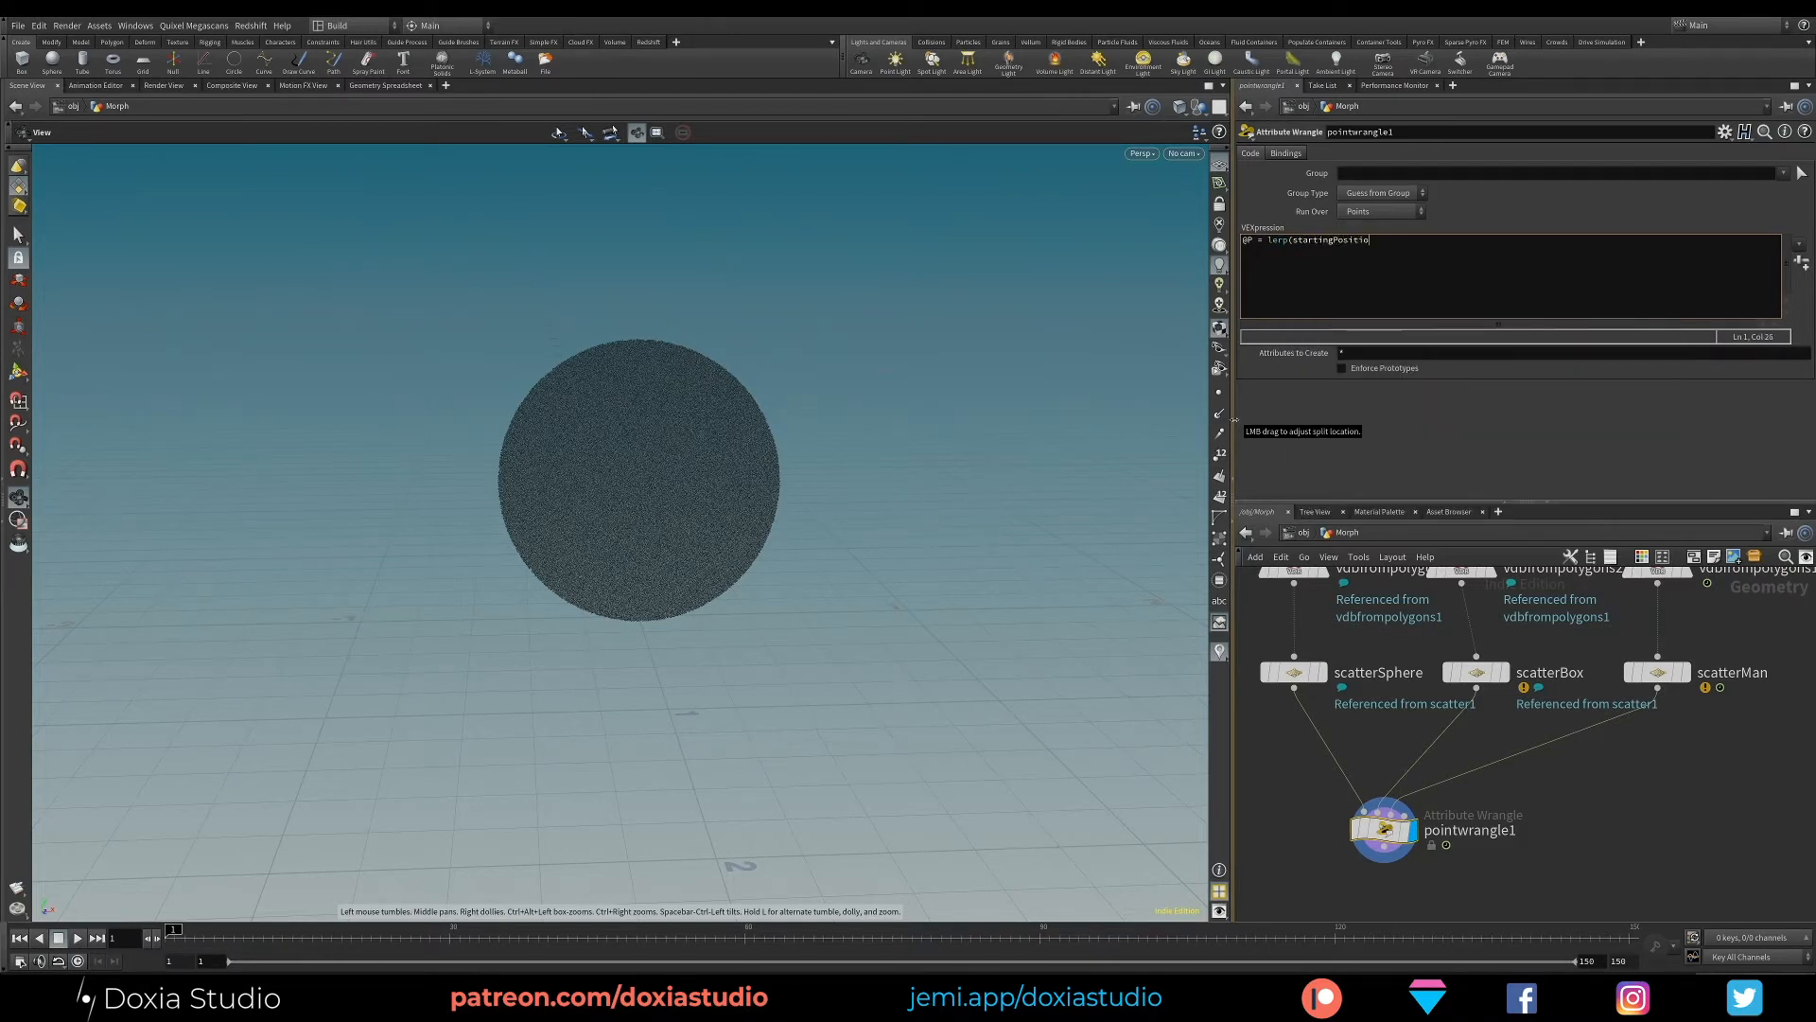
text(n, destinationPos , amount);)
- Highlight the startingPosition, destinationPos and amount placeholders of the lerp call in turn
drag(1376, 242, 1292, 241)
click(1450, 241)
double_click(1450, 241)
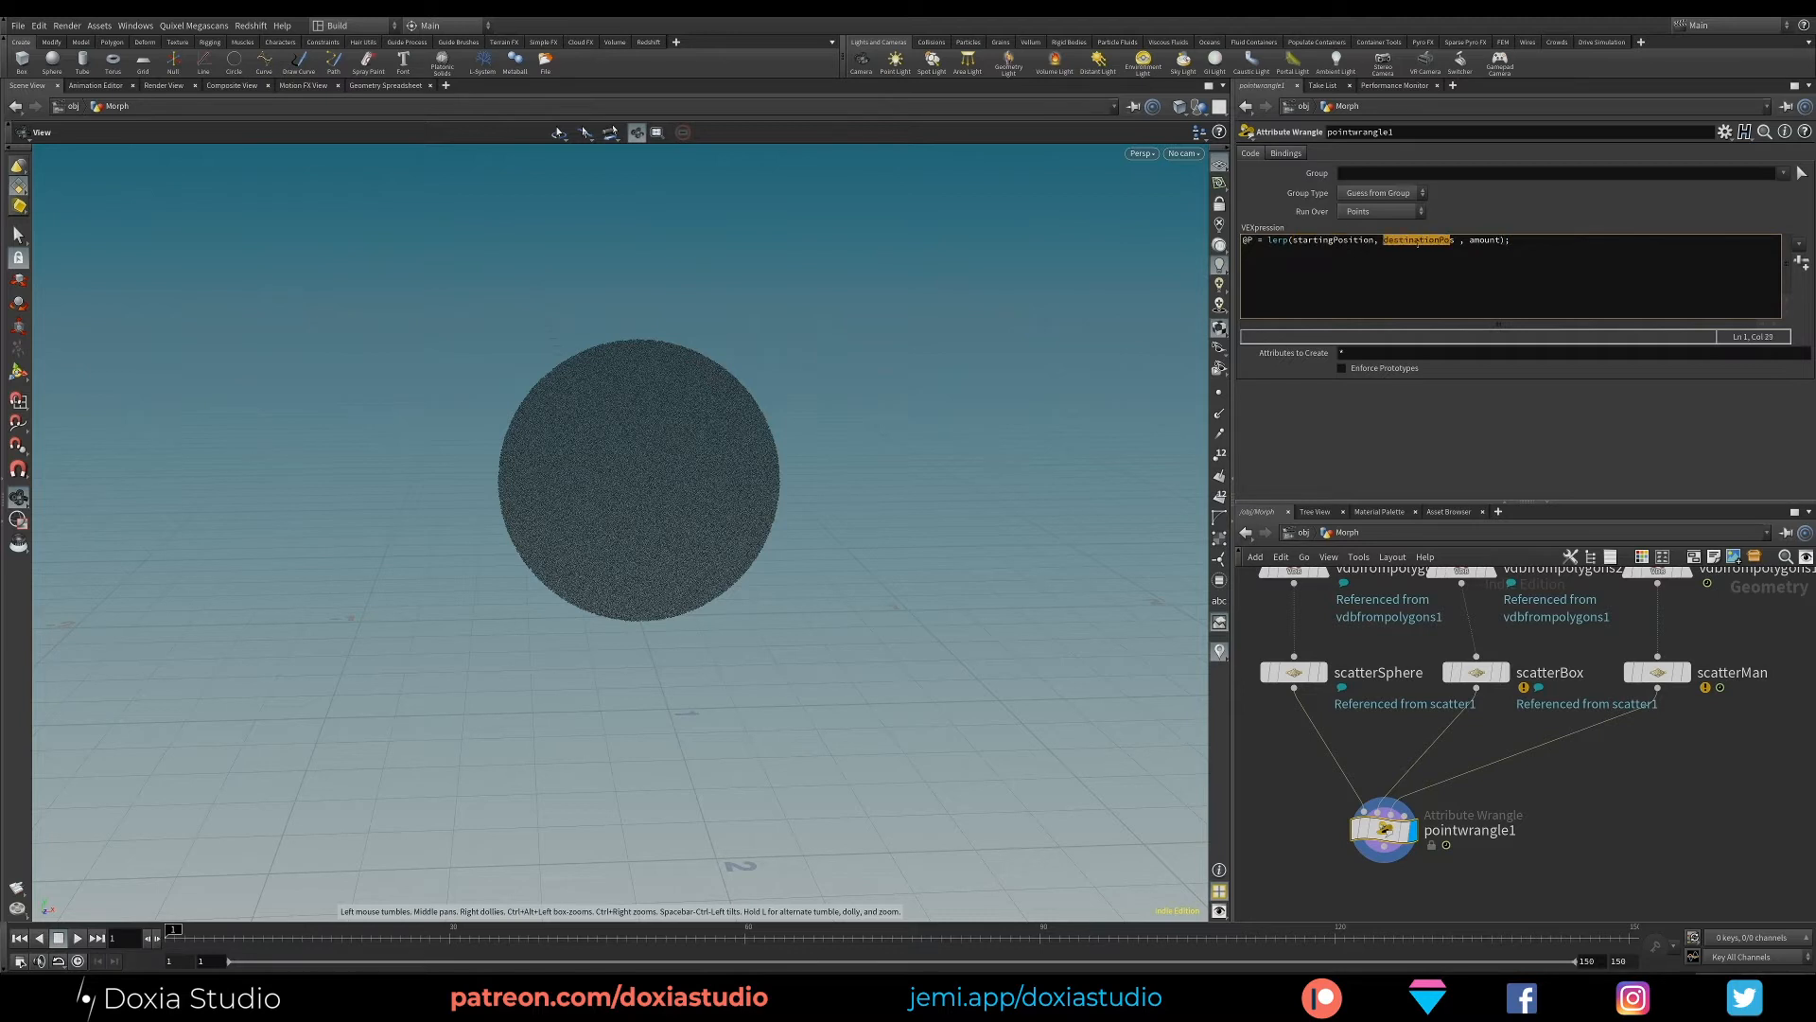
double_click(1485, 241)
click(1332, 243)
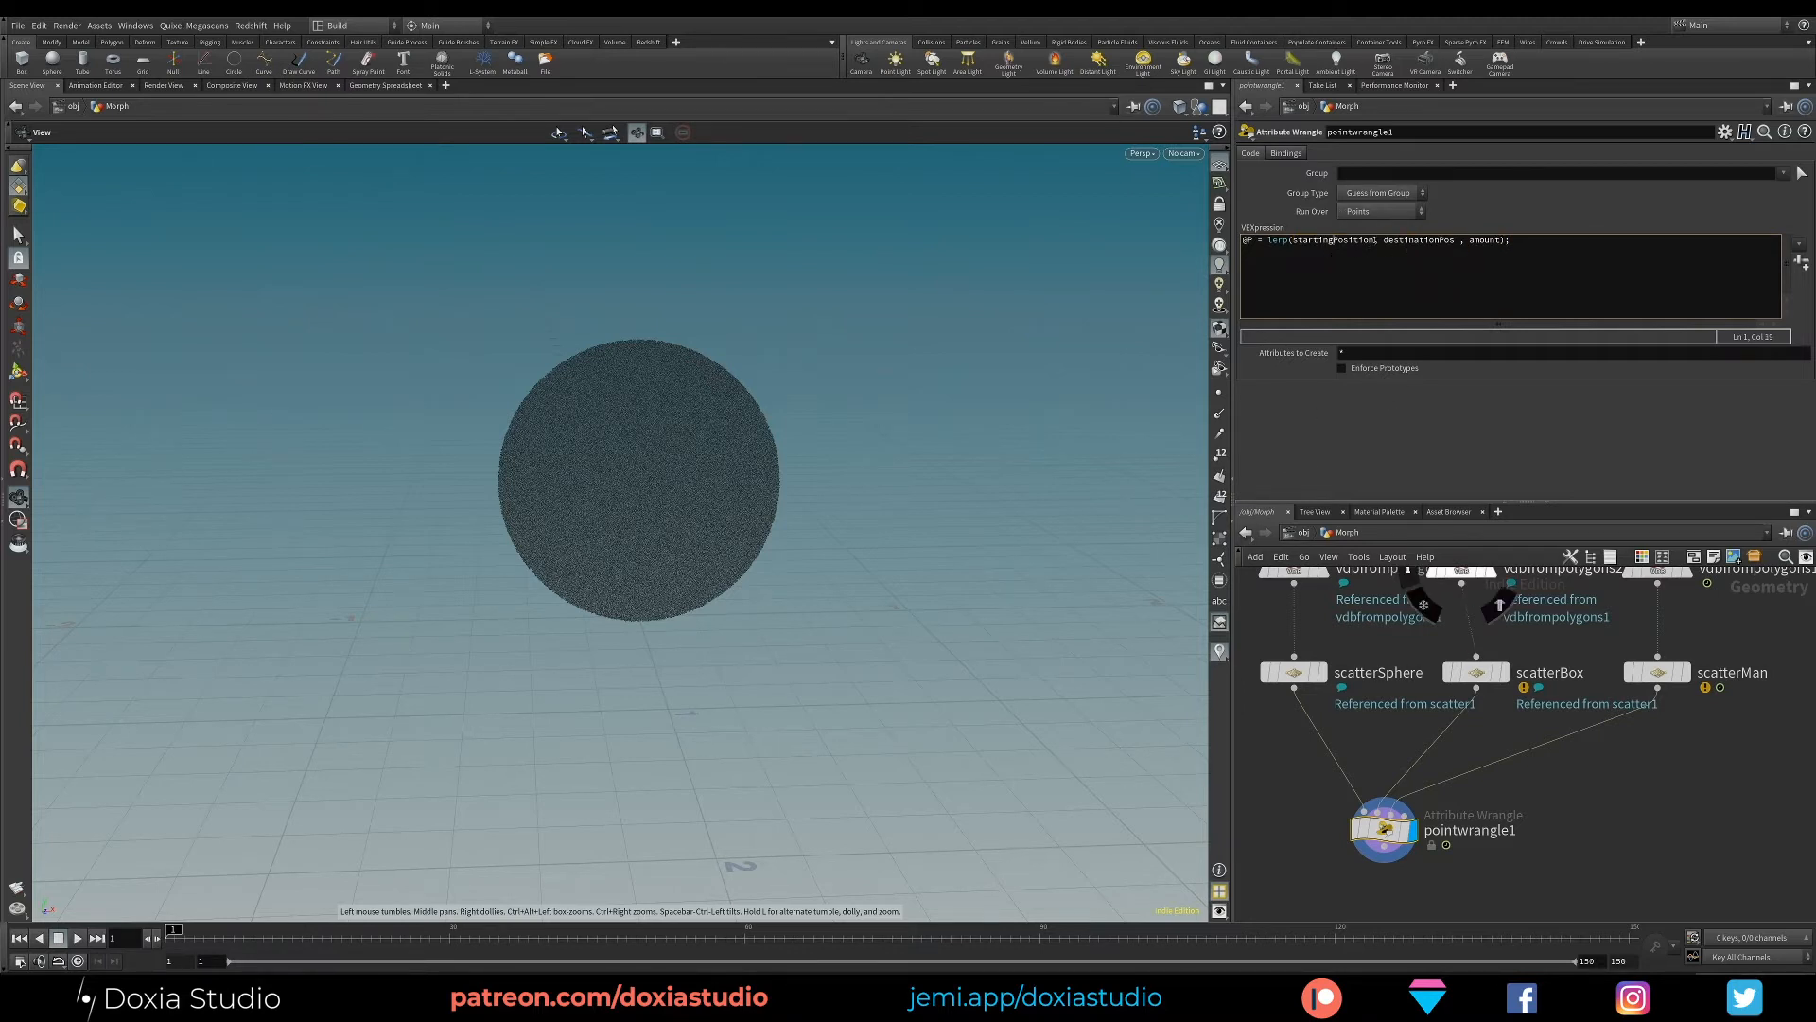
- Replace the startingPosition placeholder in the lerp call with @P
drag(1376, 242, 1291, 246)
text(@P)
key(shift+Right)
key(shift+Right)
key(shift+Right)
key(shift+Right)
key(shift+Right)
key(shift+Right)
key(shift+Right)
key(shift+Right)
key(shift+Right)
key(shift+Right)
key(shift+Right)
key(shift+Right)
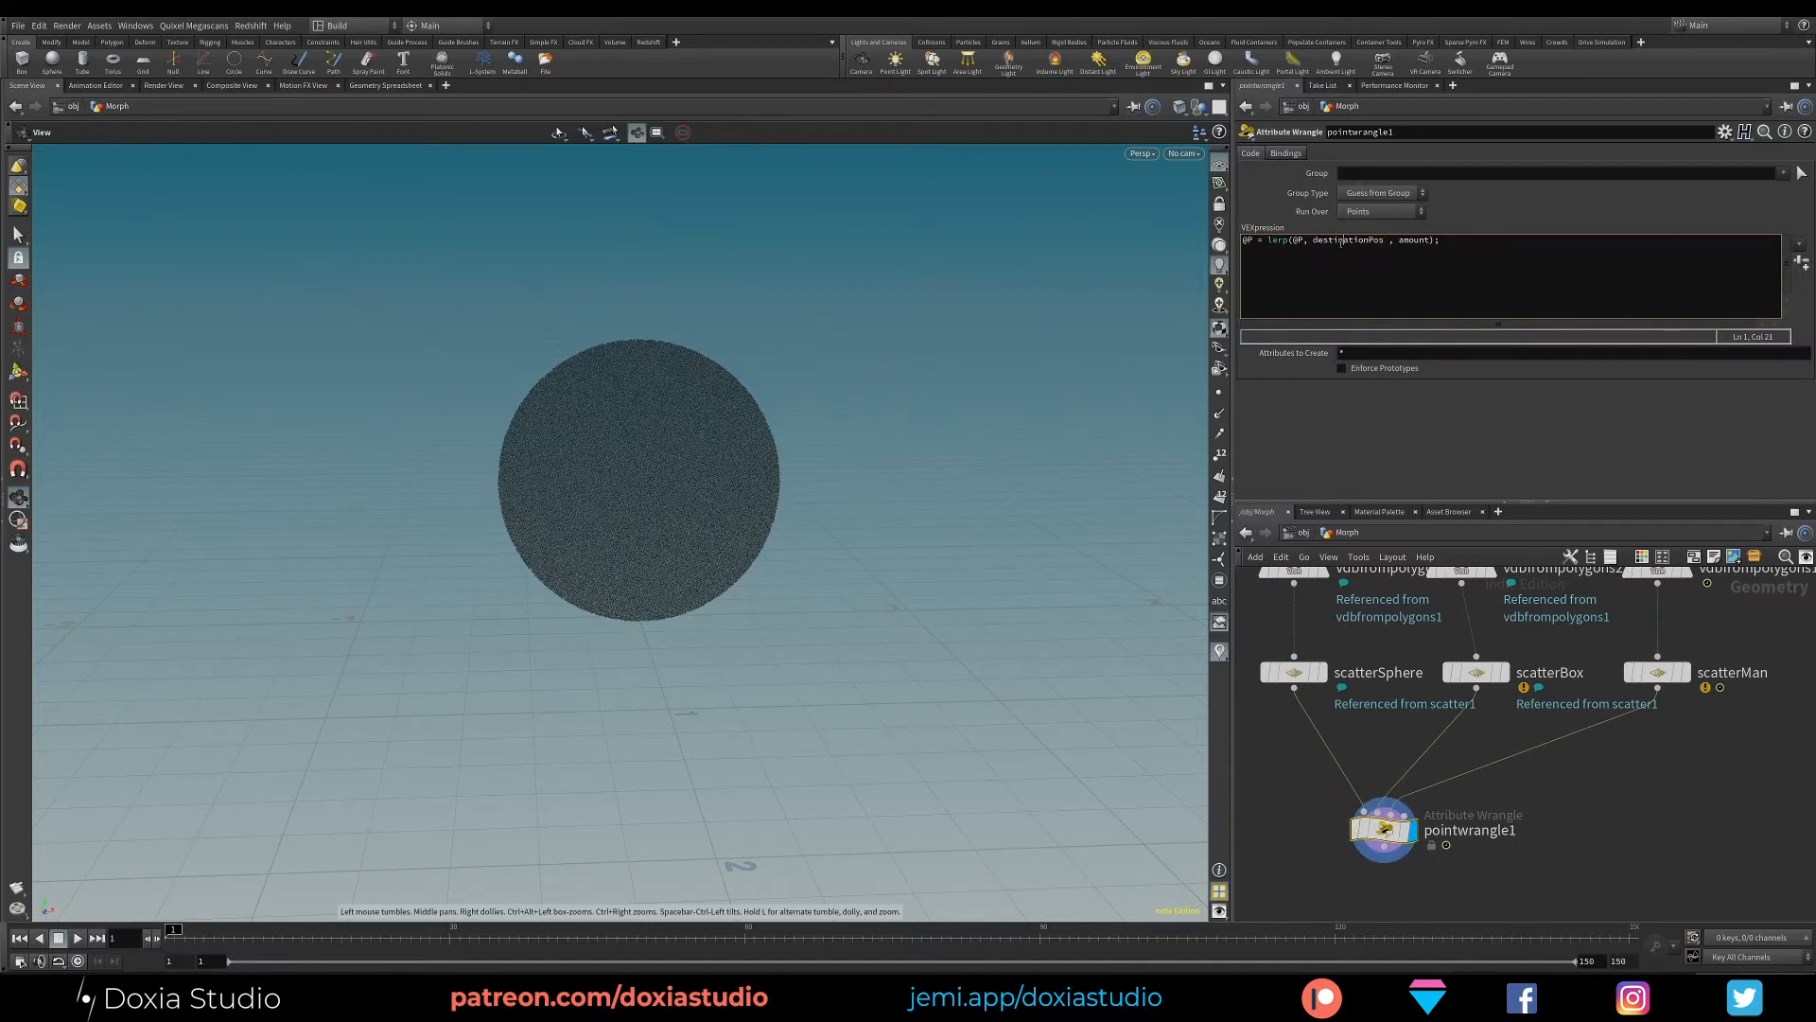
text(point)
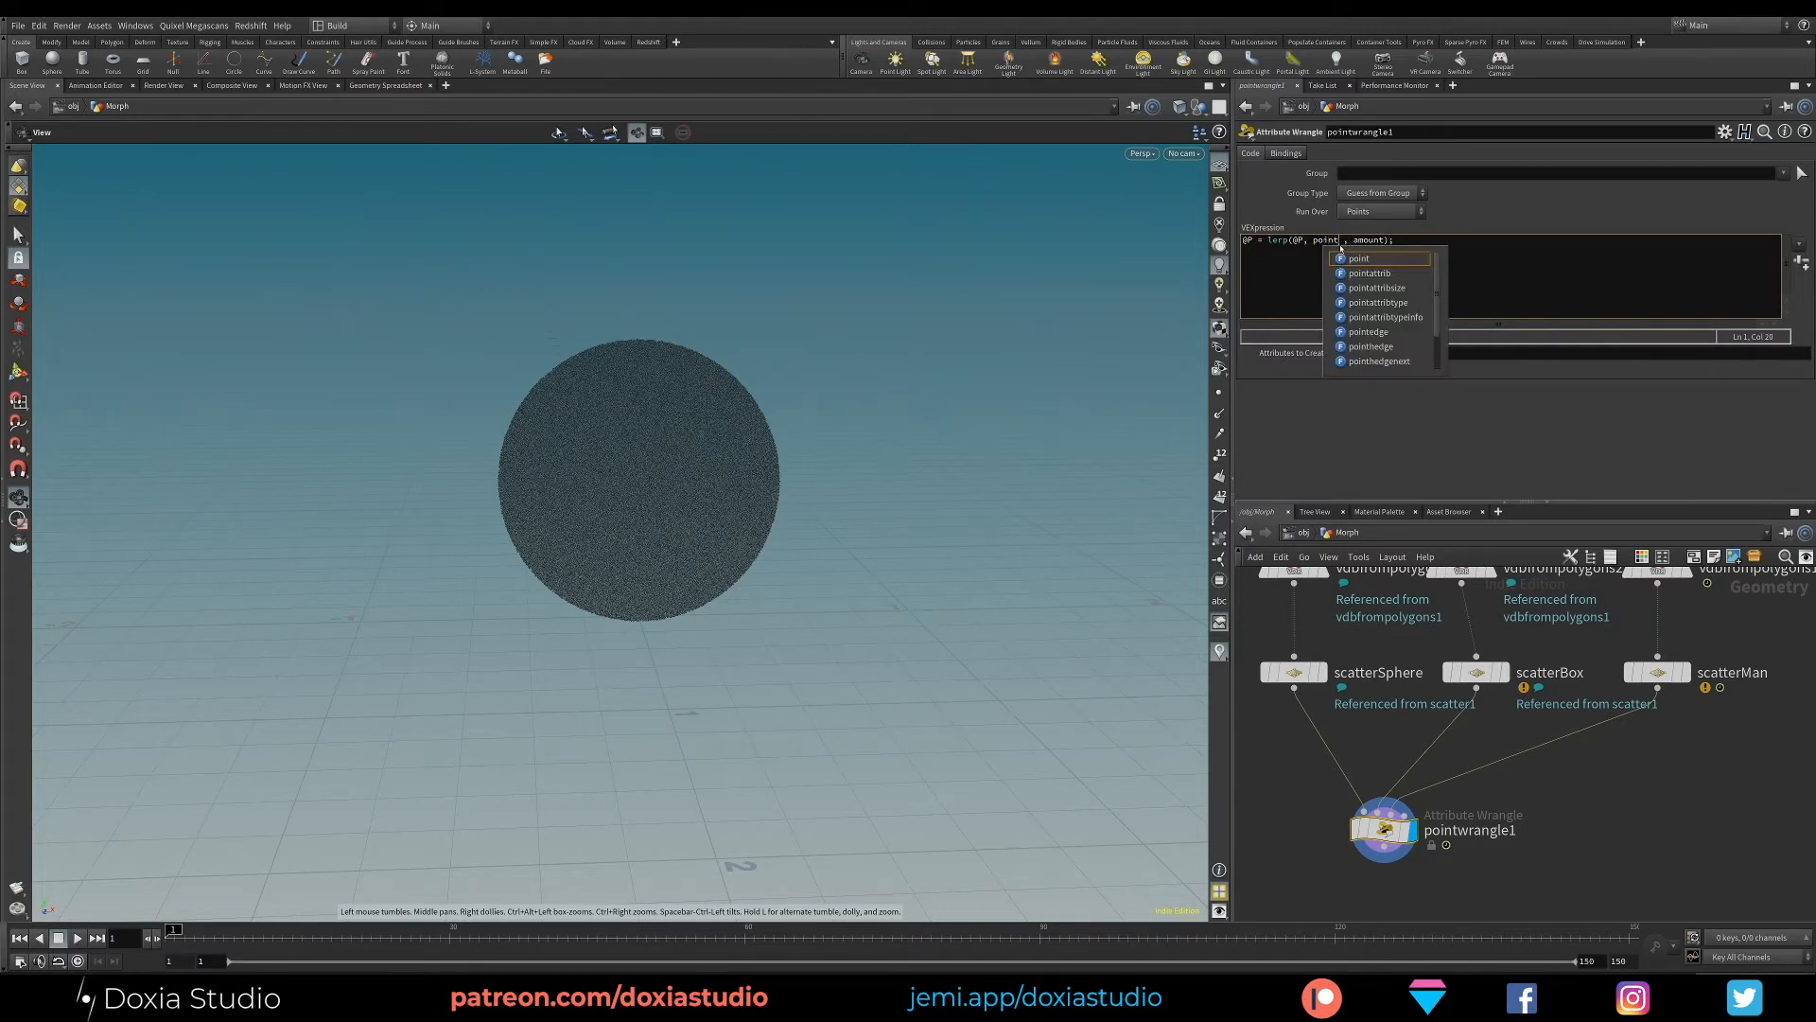
text(()
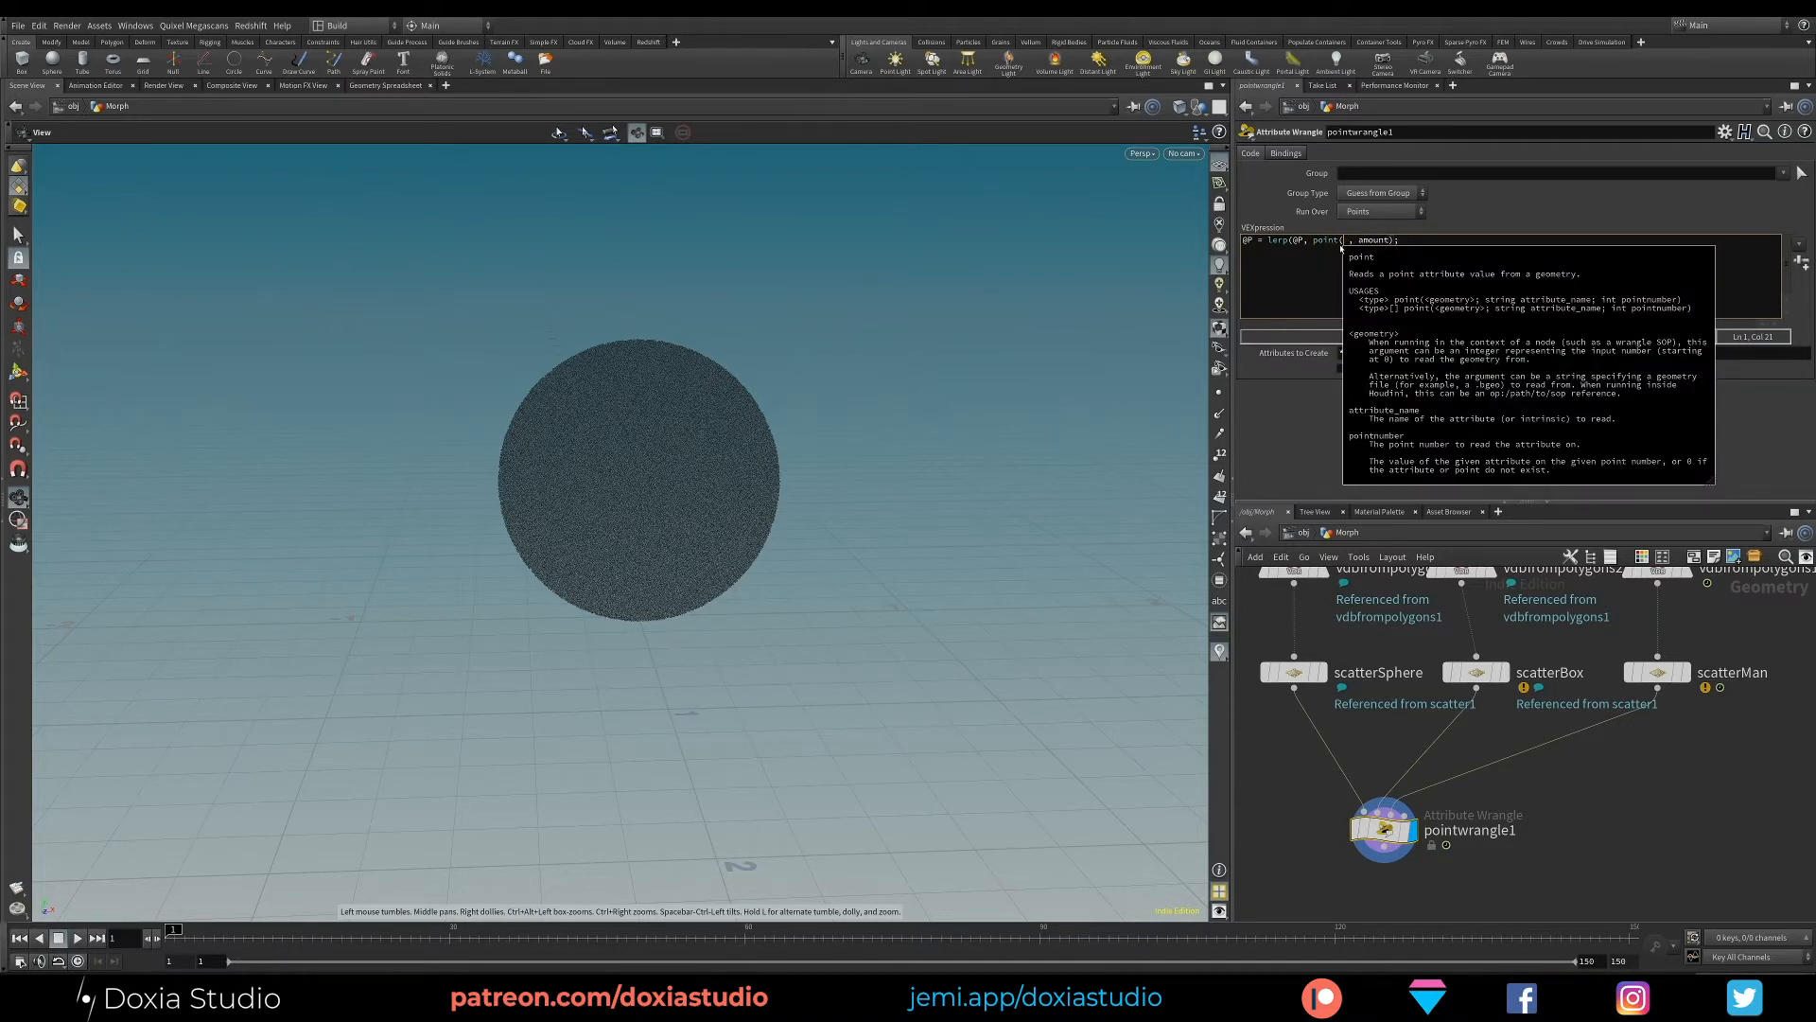
text(1)
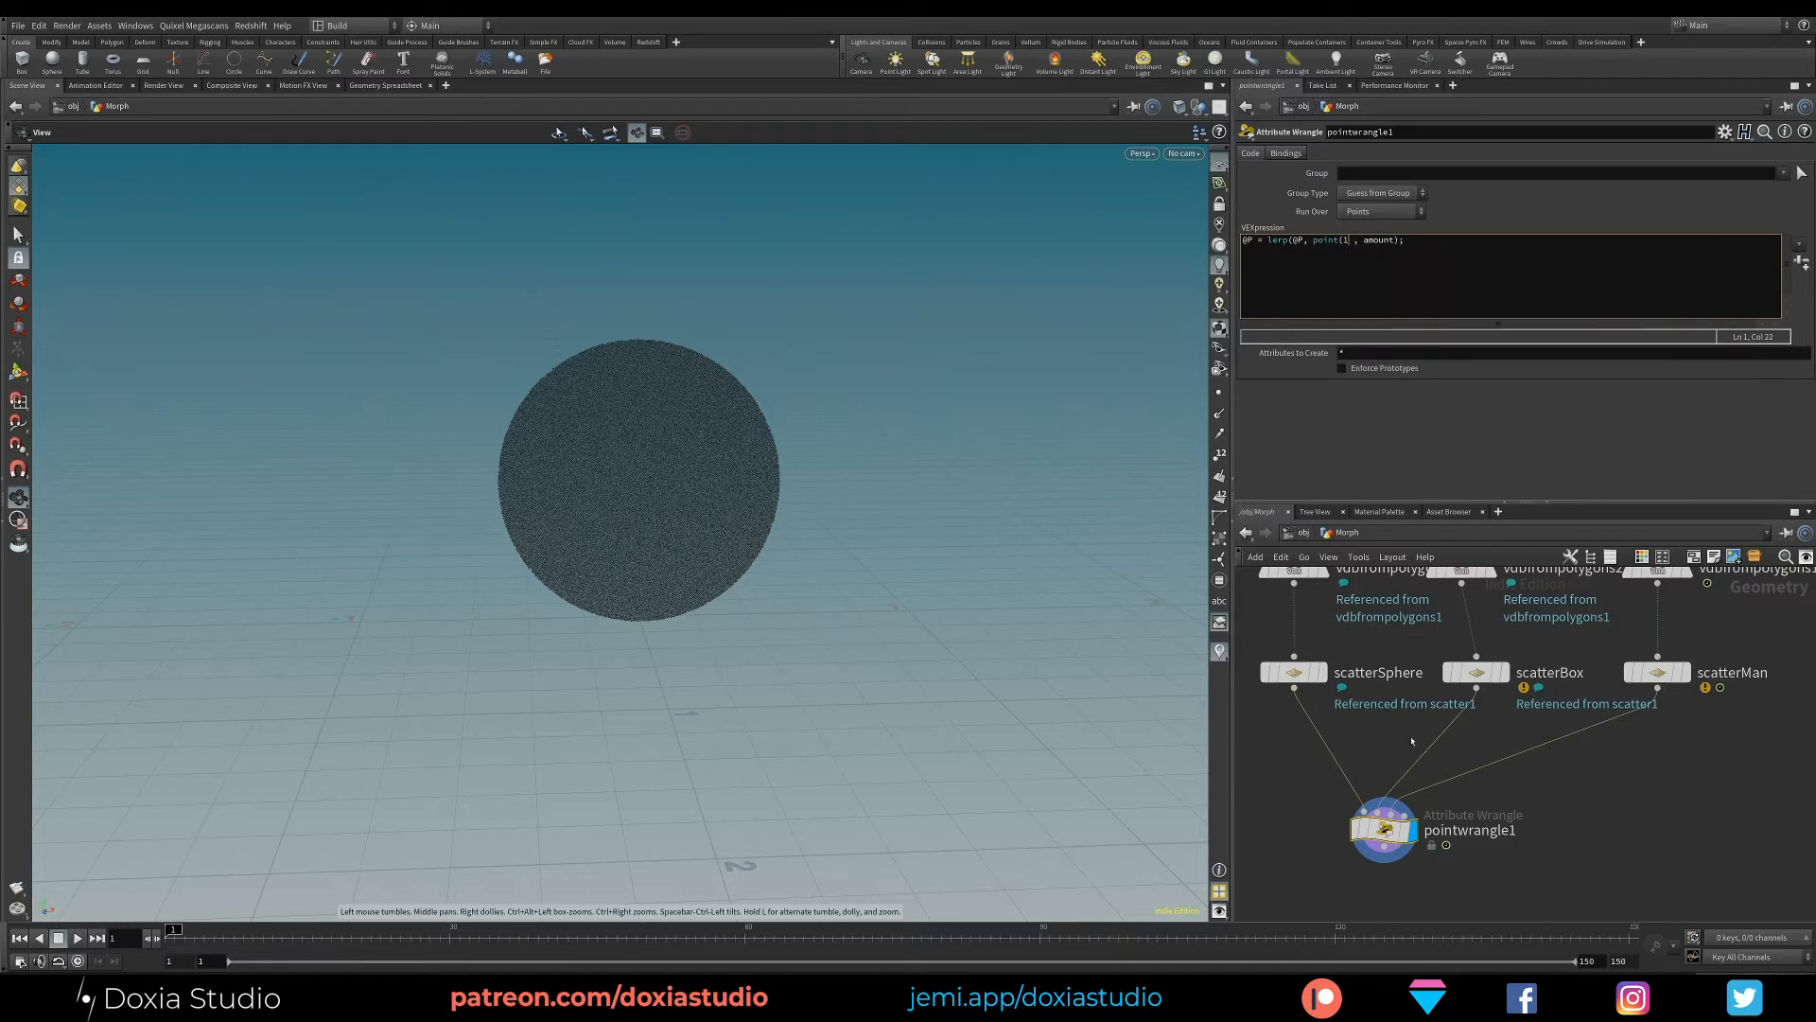
mouse_move(1543, 673)
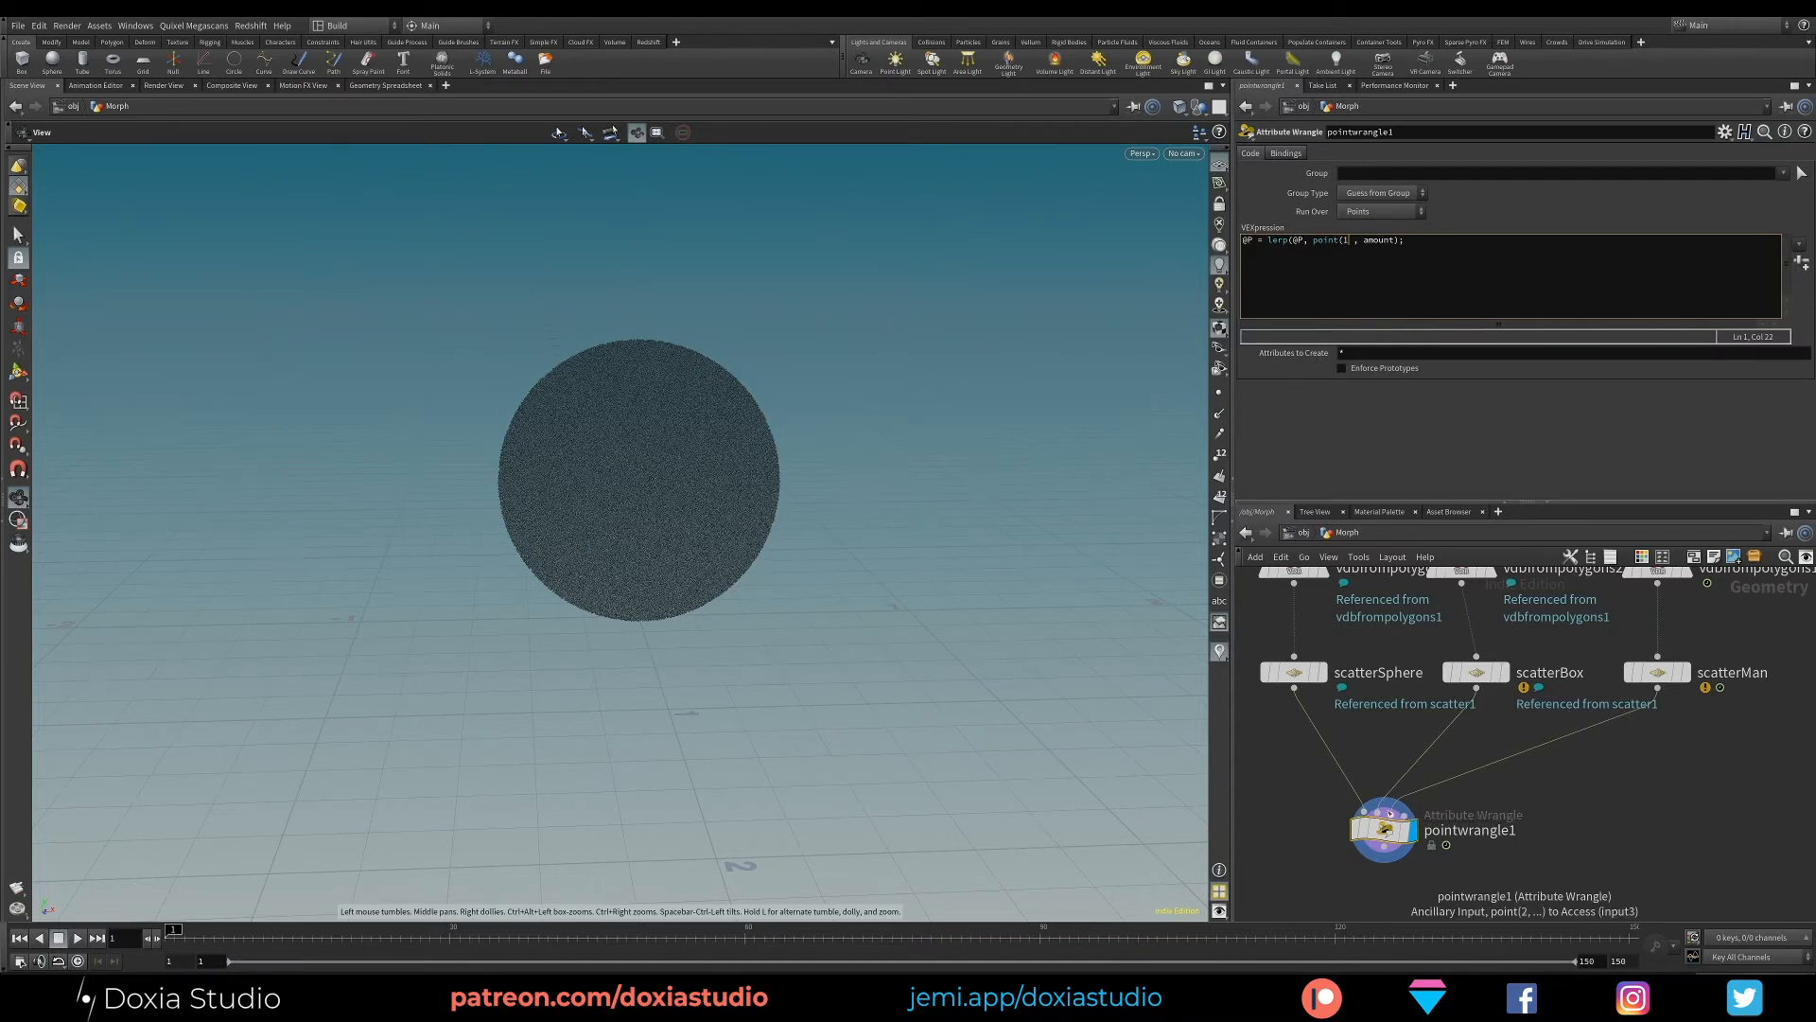
scroll(1385, 812, up, 2)
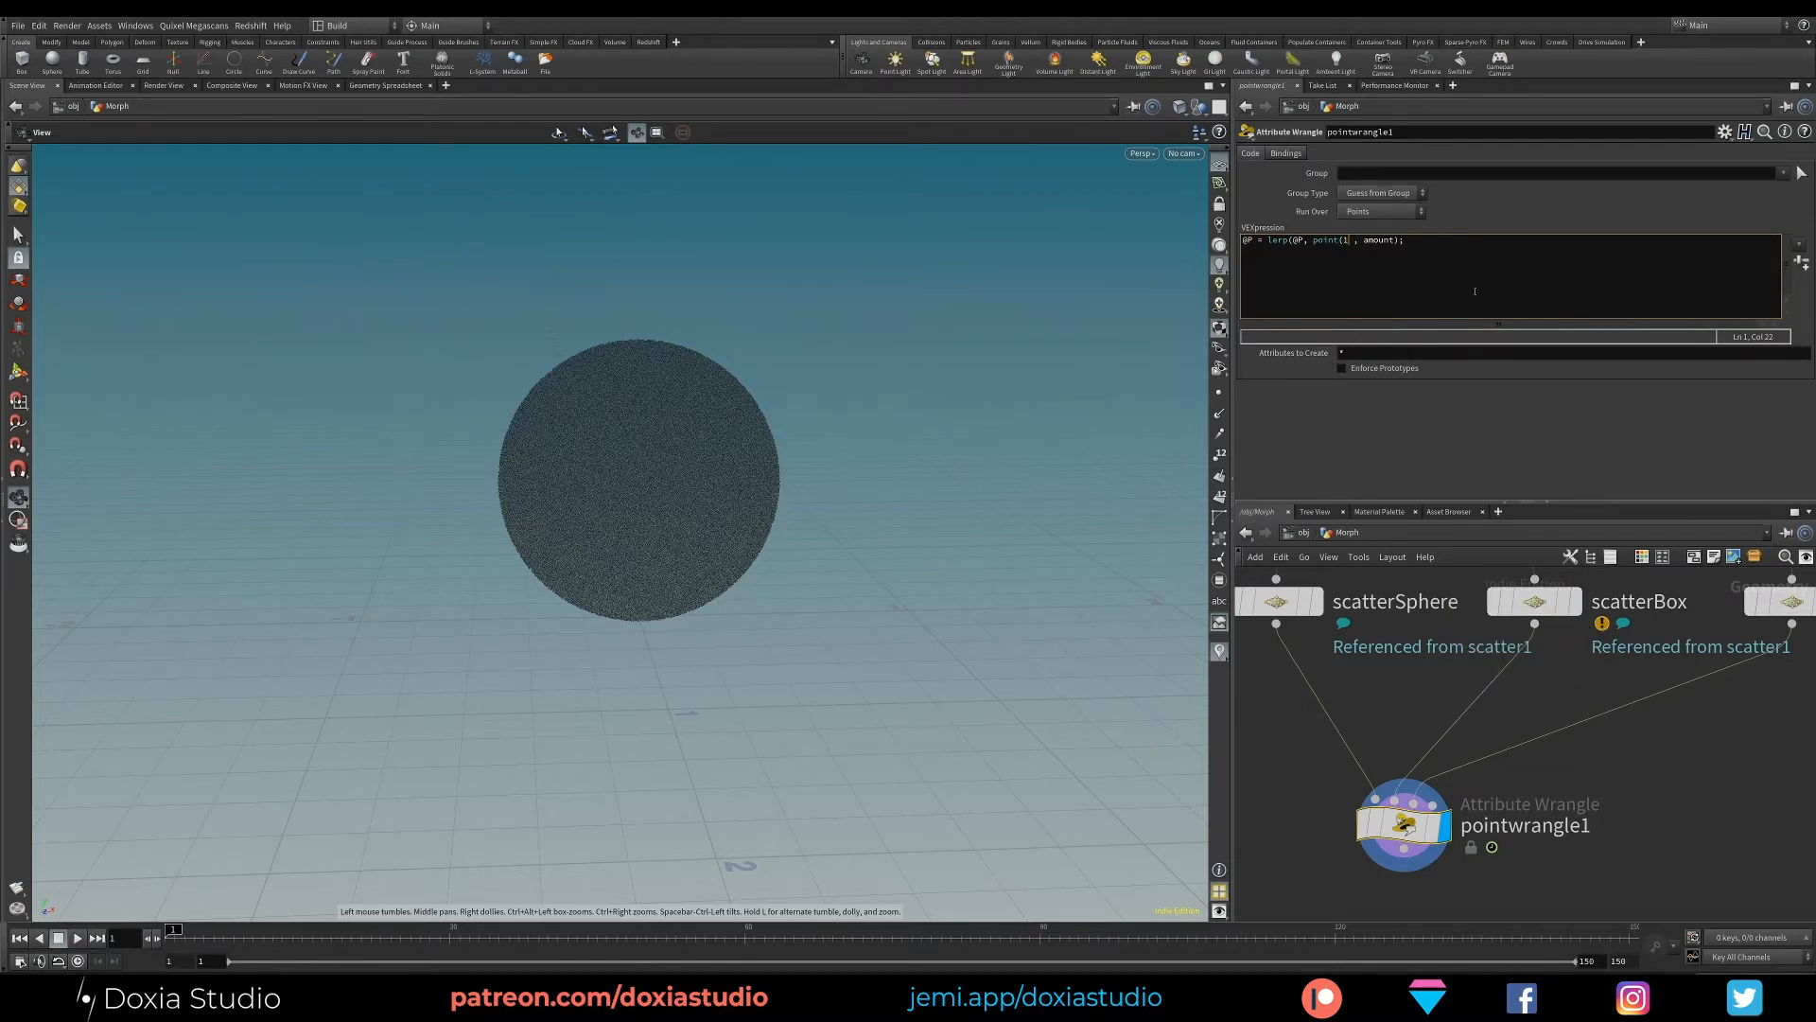
text(, "P", @ptnum))
- Review the arguments of the point() call and compare them with the scatterBox connection to the wrangle
drag(1475, 242, 1343, 240)
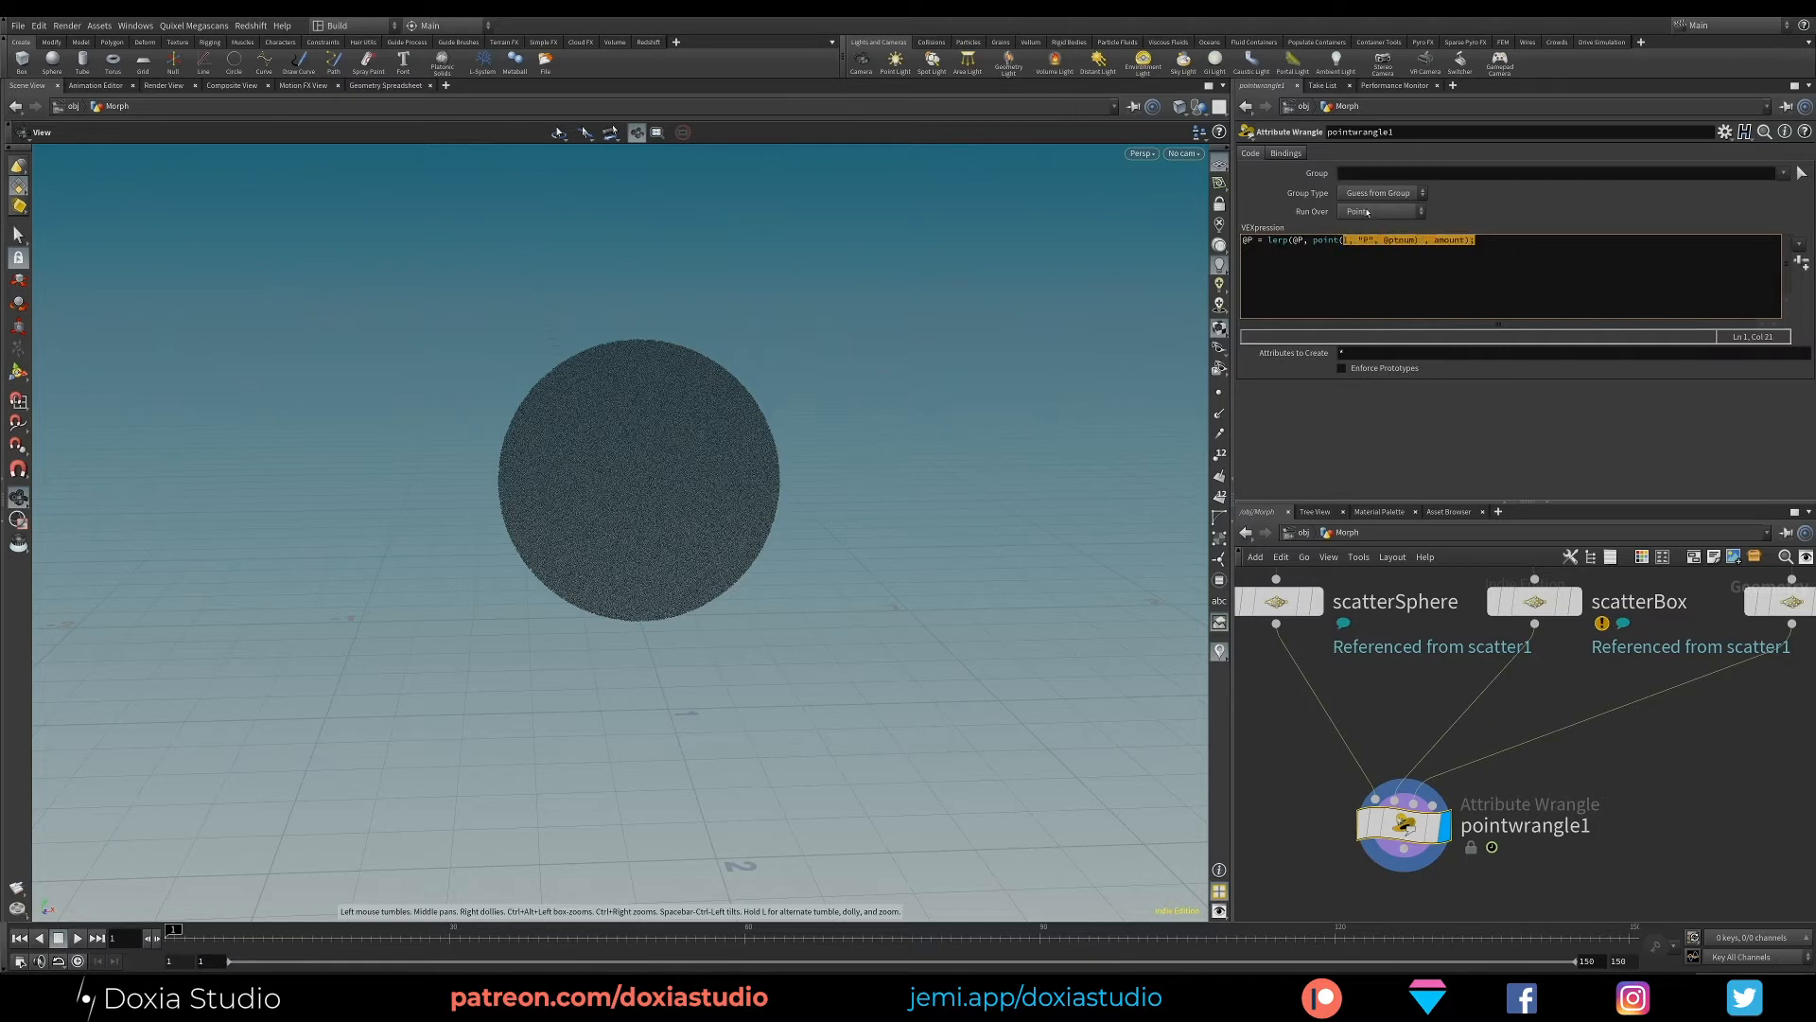
key(Right)
click(1402, 240)
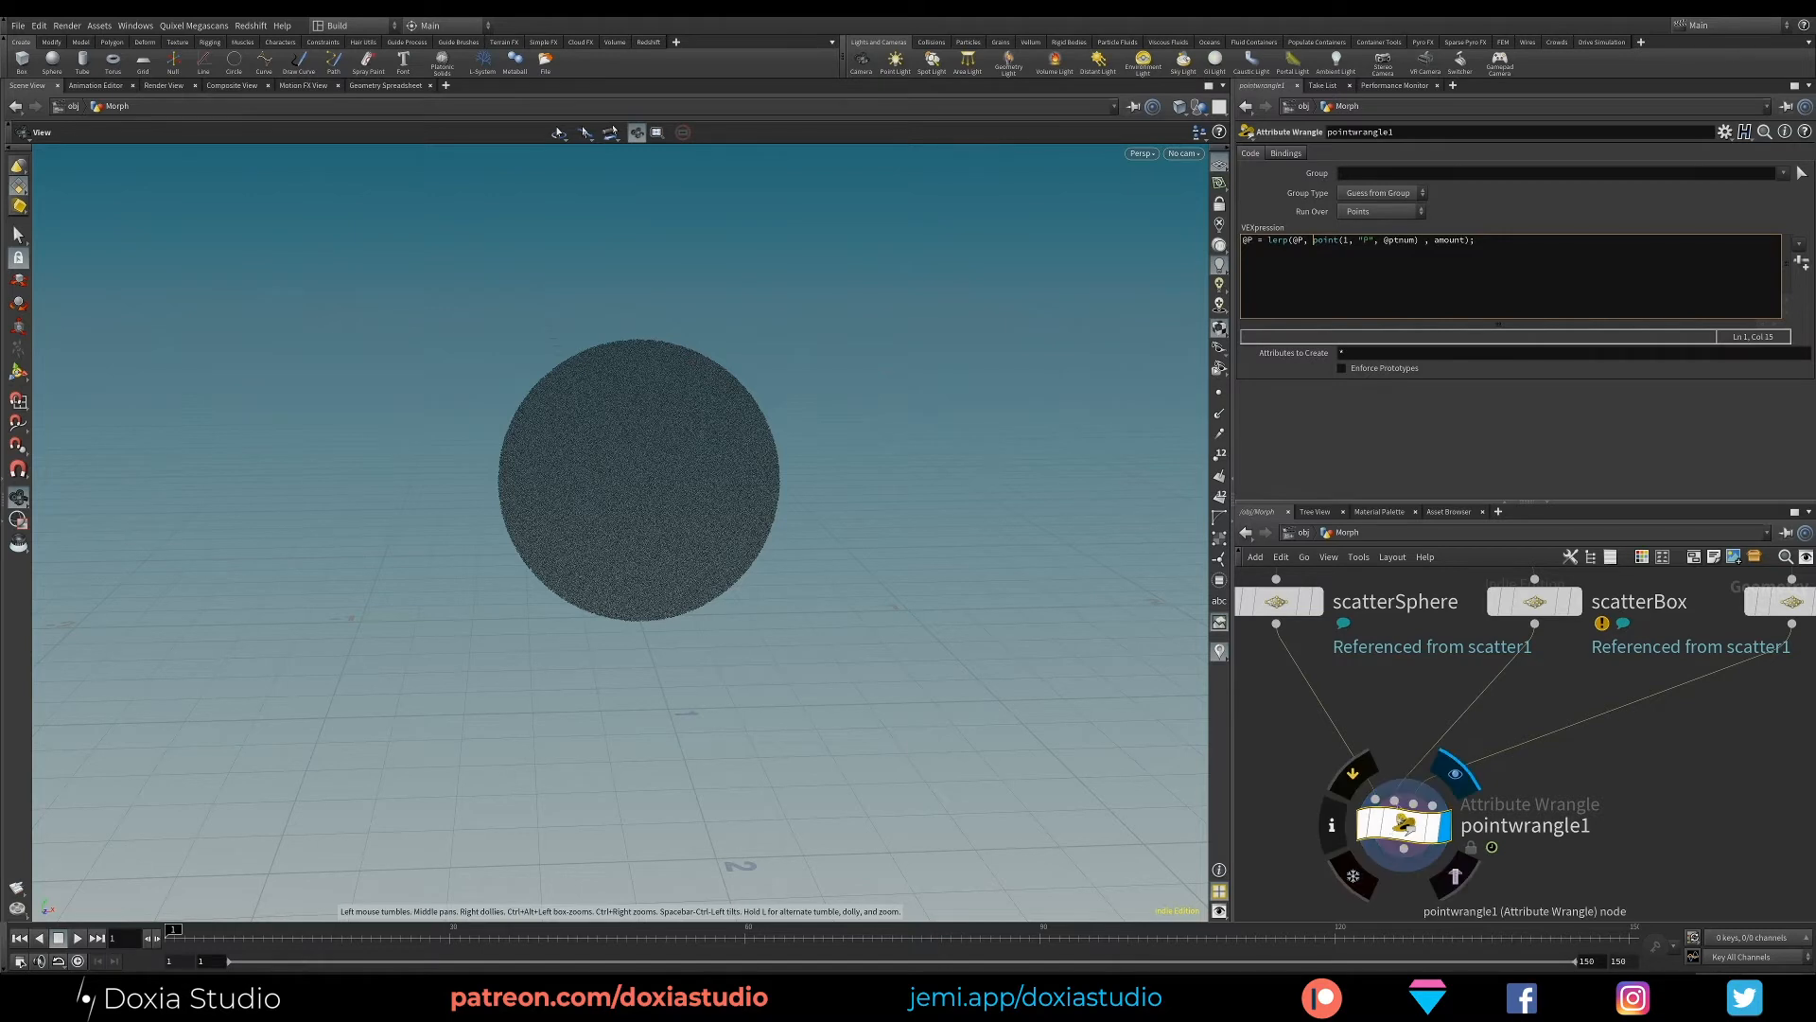
drag(1536, 610, 1539, 613)
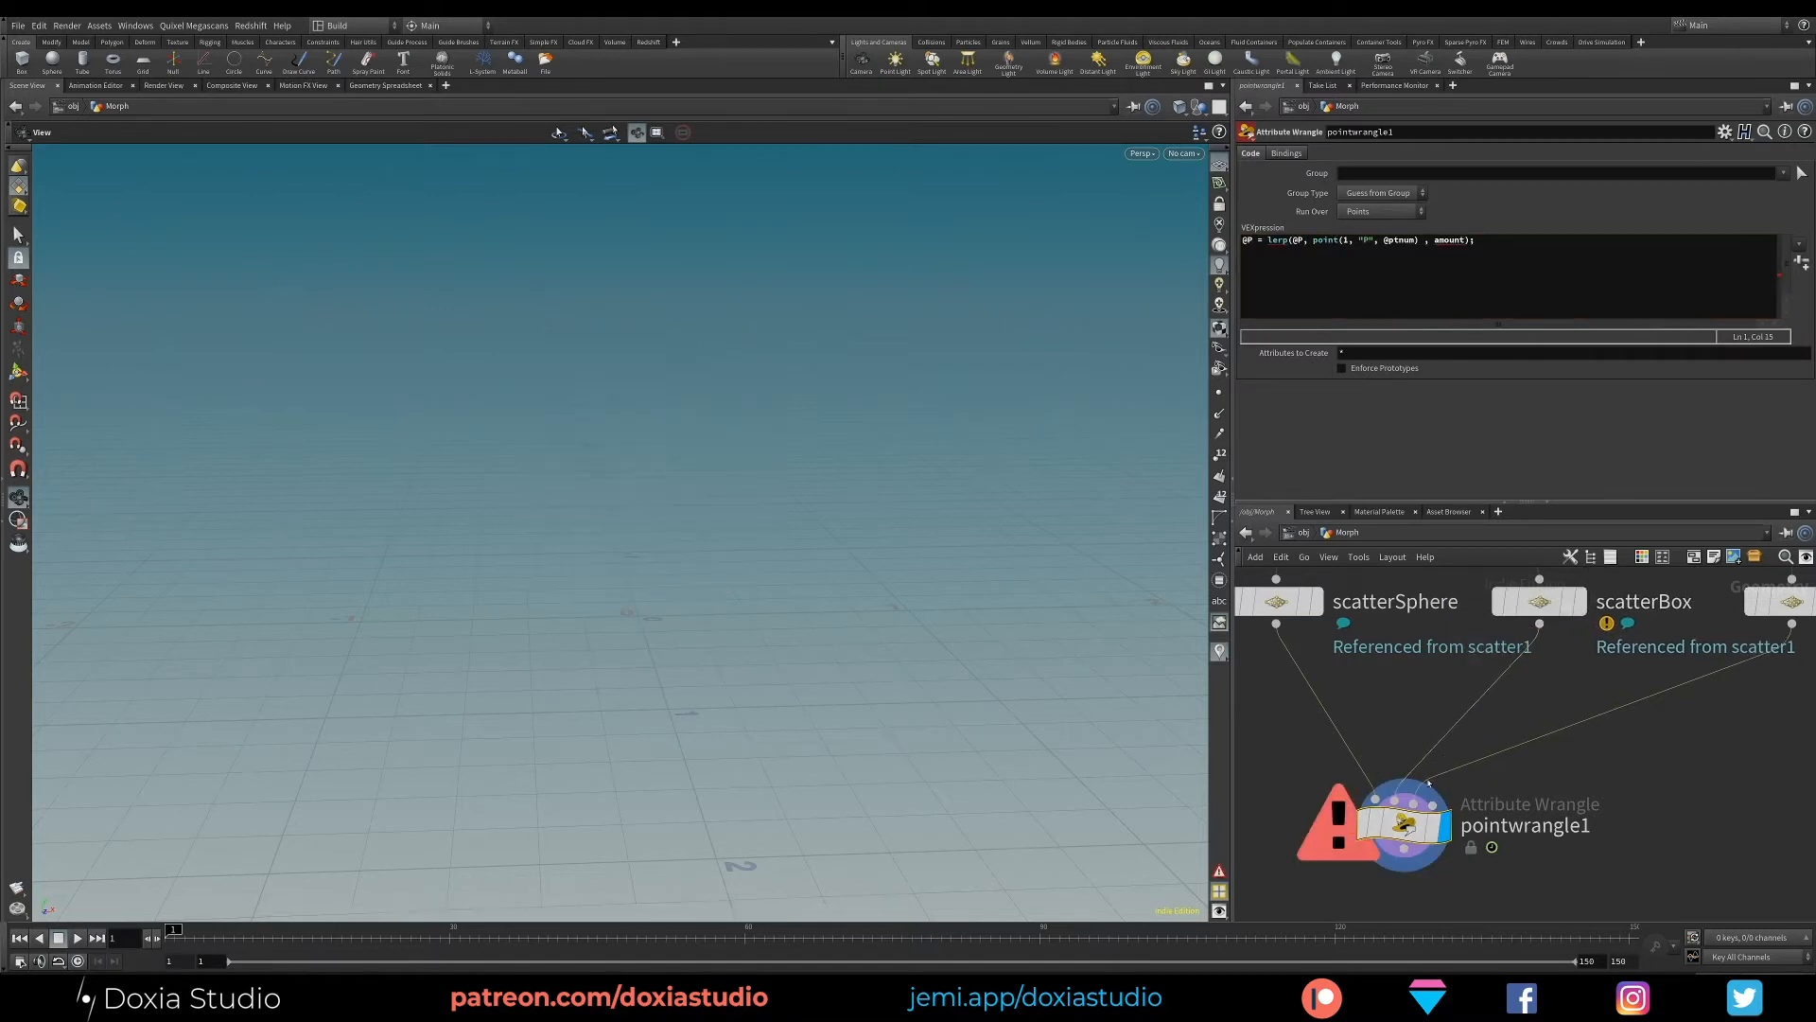
mouse_move(1404, 830)
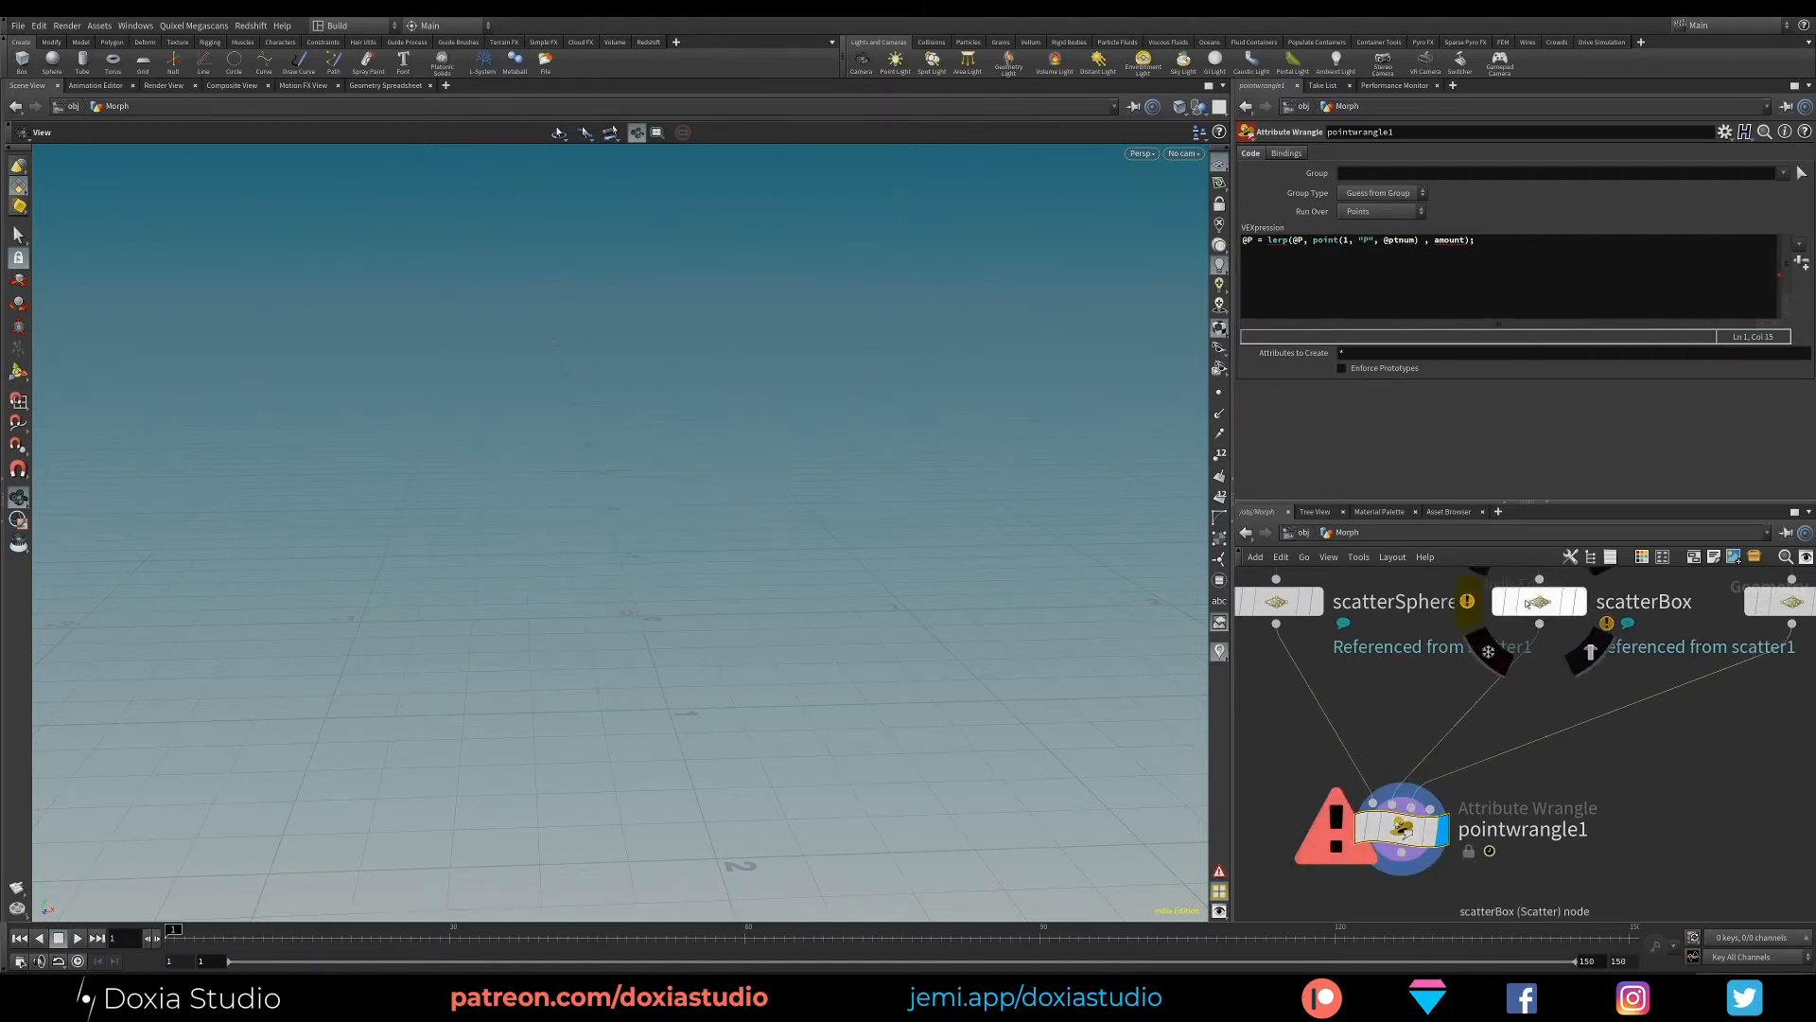
key(Left)
key(Left)
key(Left)
key(Left)
key(Left)
key(Left)
key(Left)
key(Left)
key(Left)
key(Left)
key(Left)
key(Left)
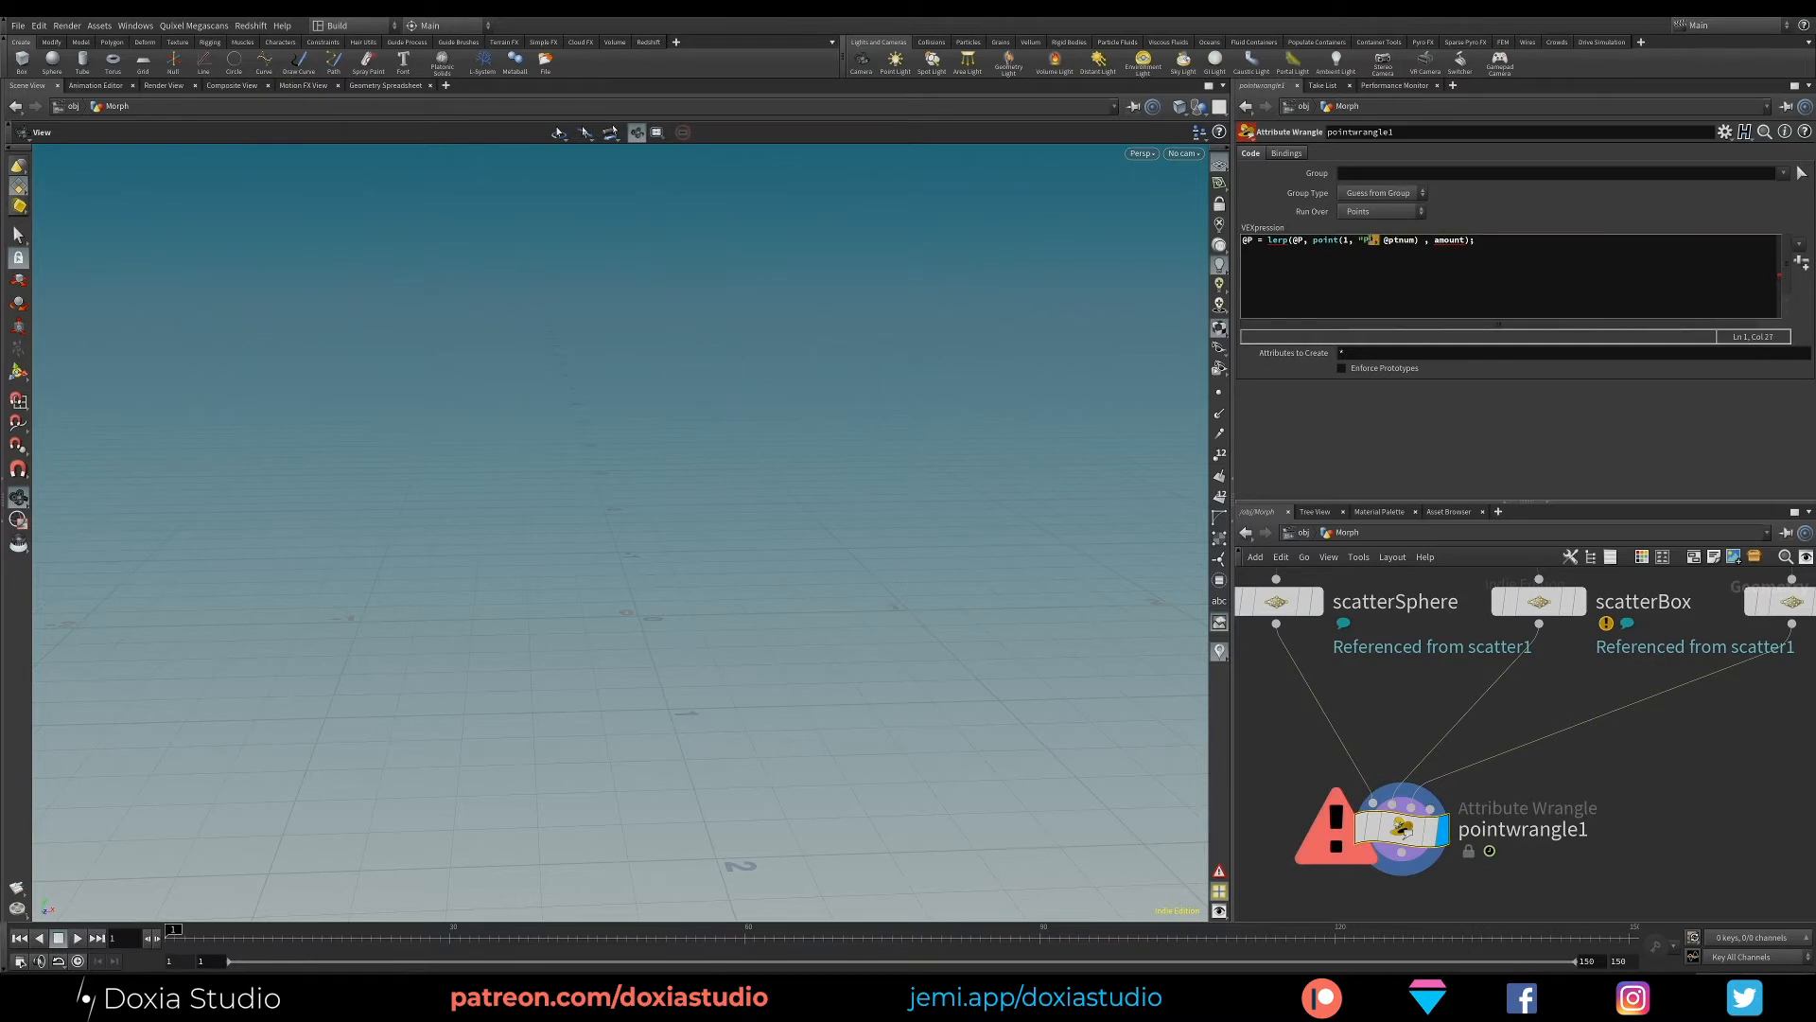
click(1324, 241)
click(1294, 241)
drag(1304, 241, 1421, 241)
drag(1543, 600, 1553, 600)
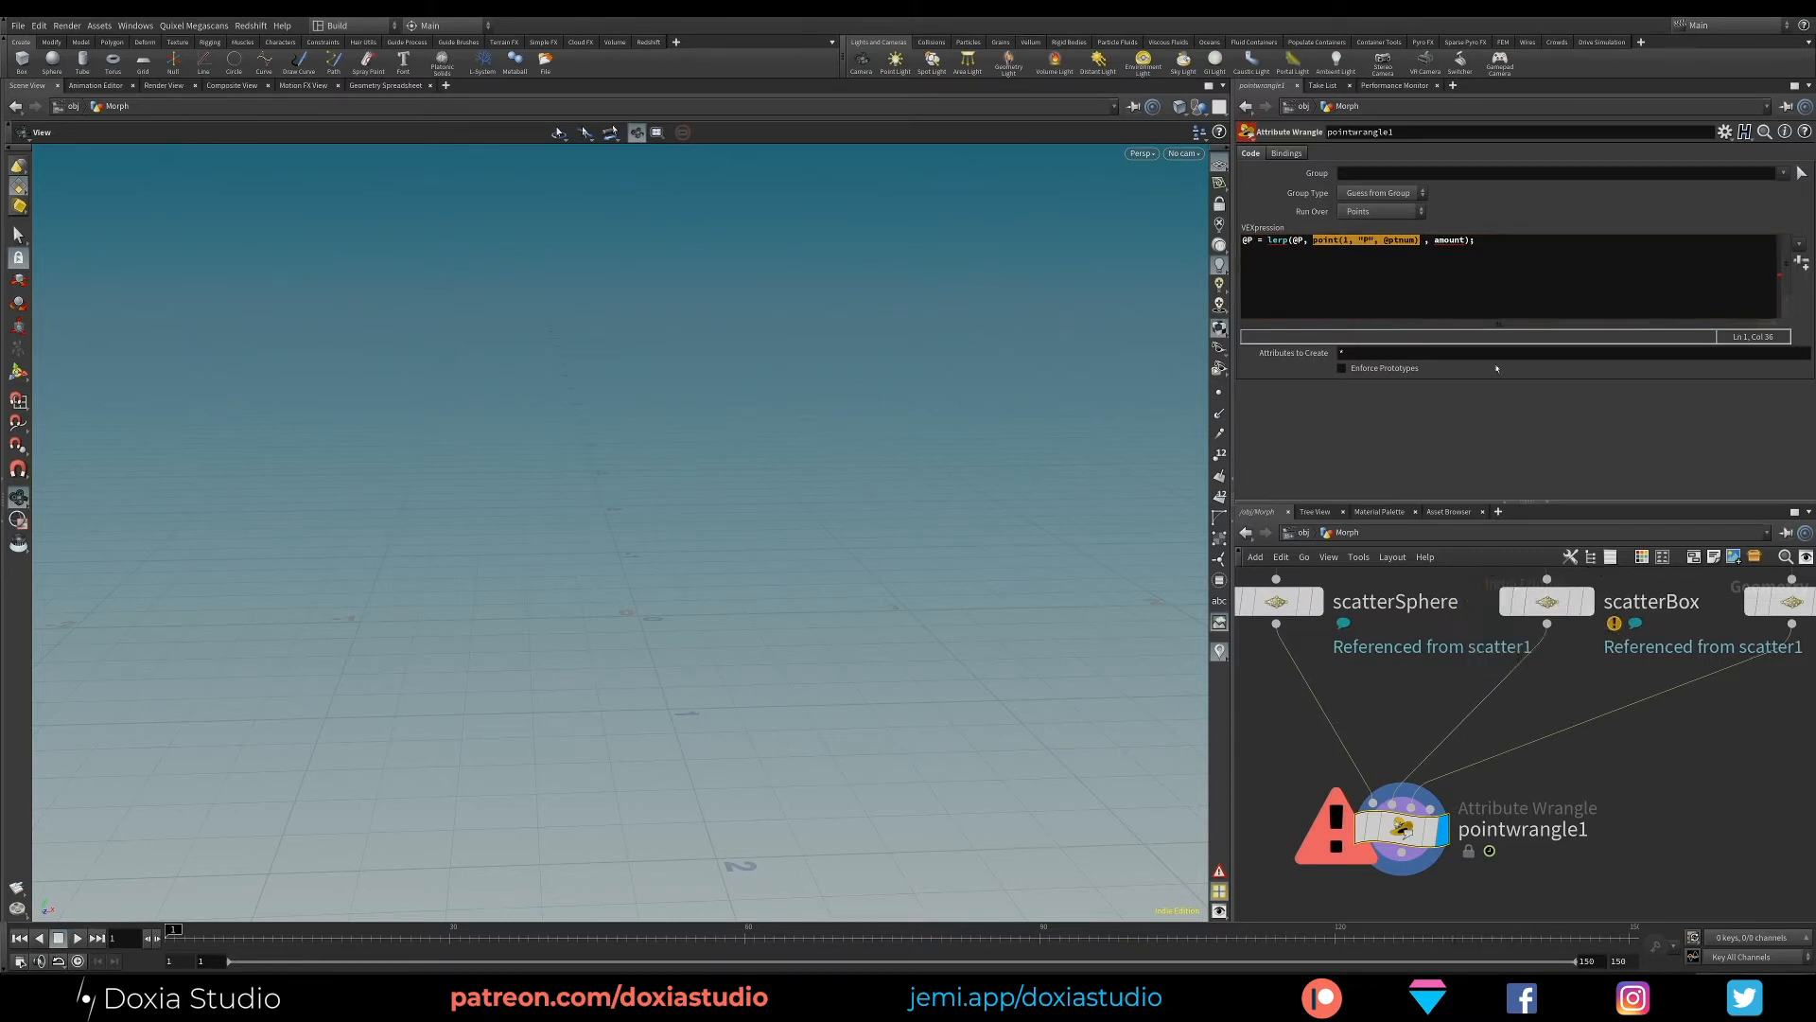
- Replace the amount placeholder with chf("LERPToCube") and create the matching channel parameter on the wrangle
double_click(1449, 240)
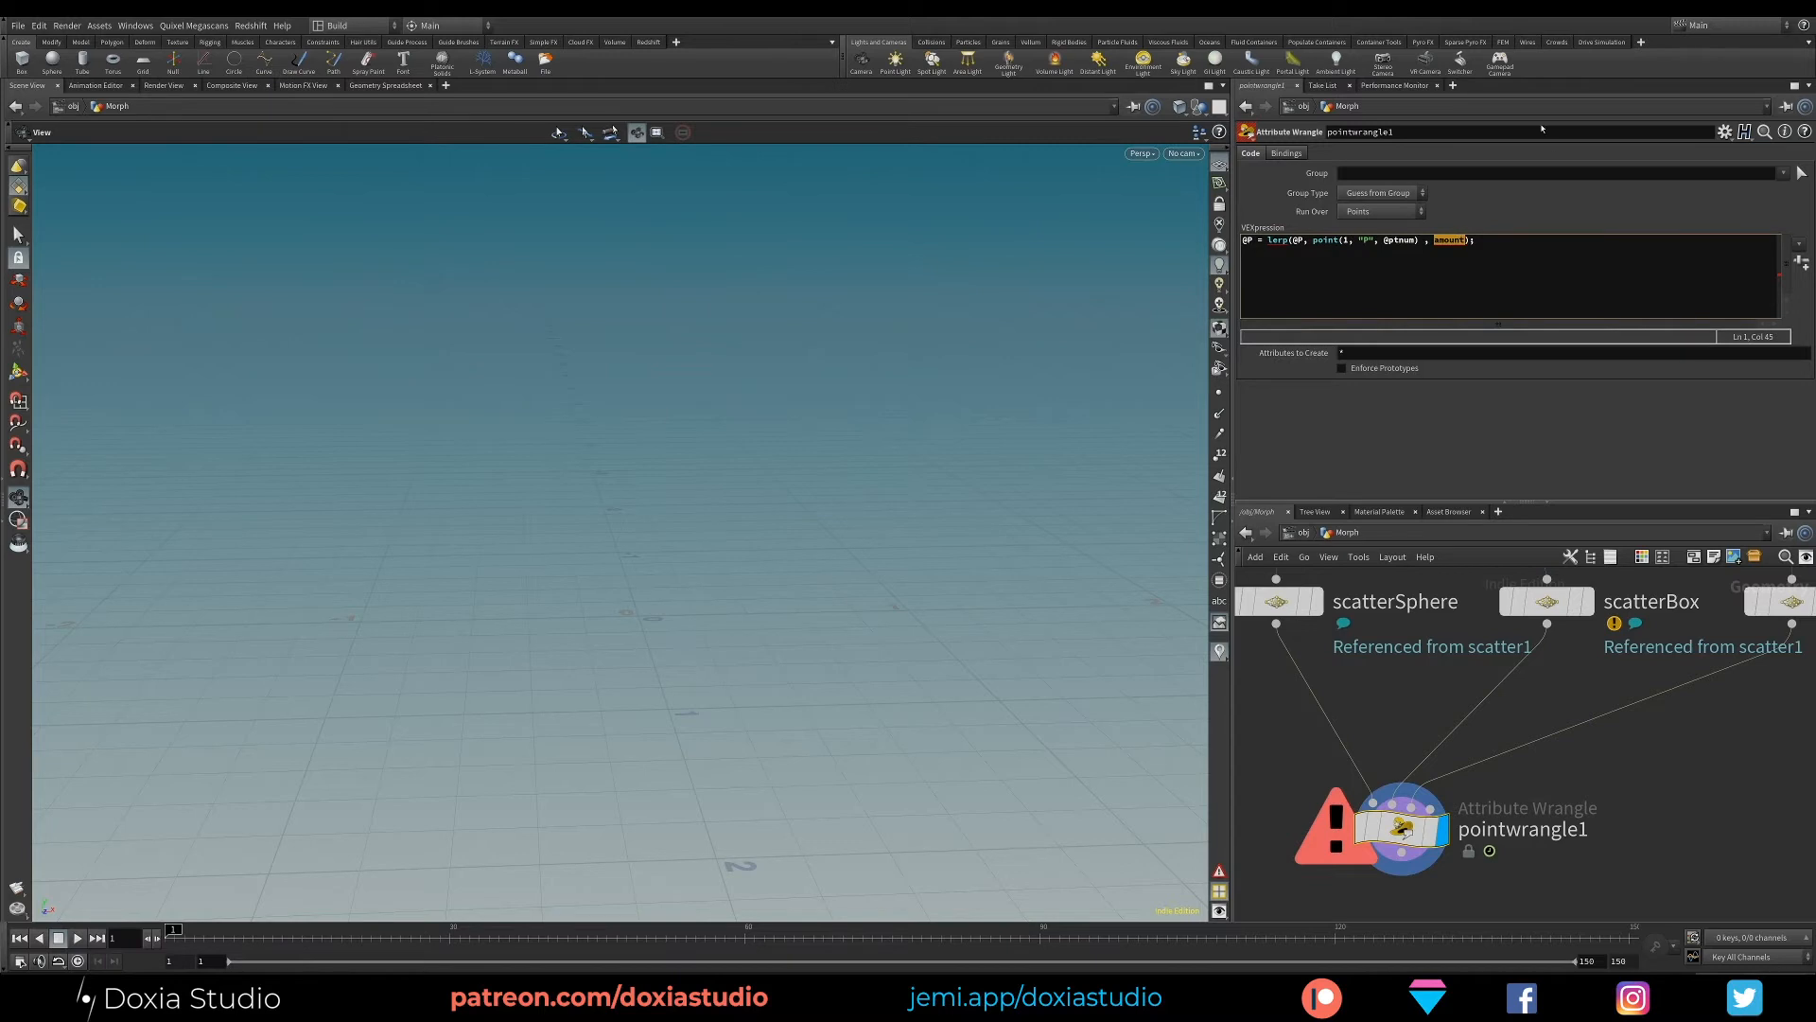
text(chf)
key(Escape)
text((")
text(LERP)
text(ToCBUE)
key(BackSpace)
key(BackSpace)
key(BackSpace)
text(ube)
text())
click(1671, 223)
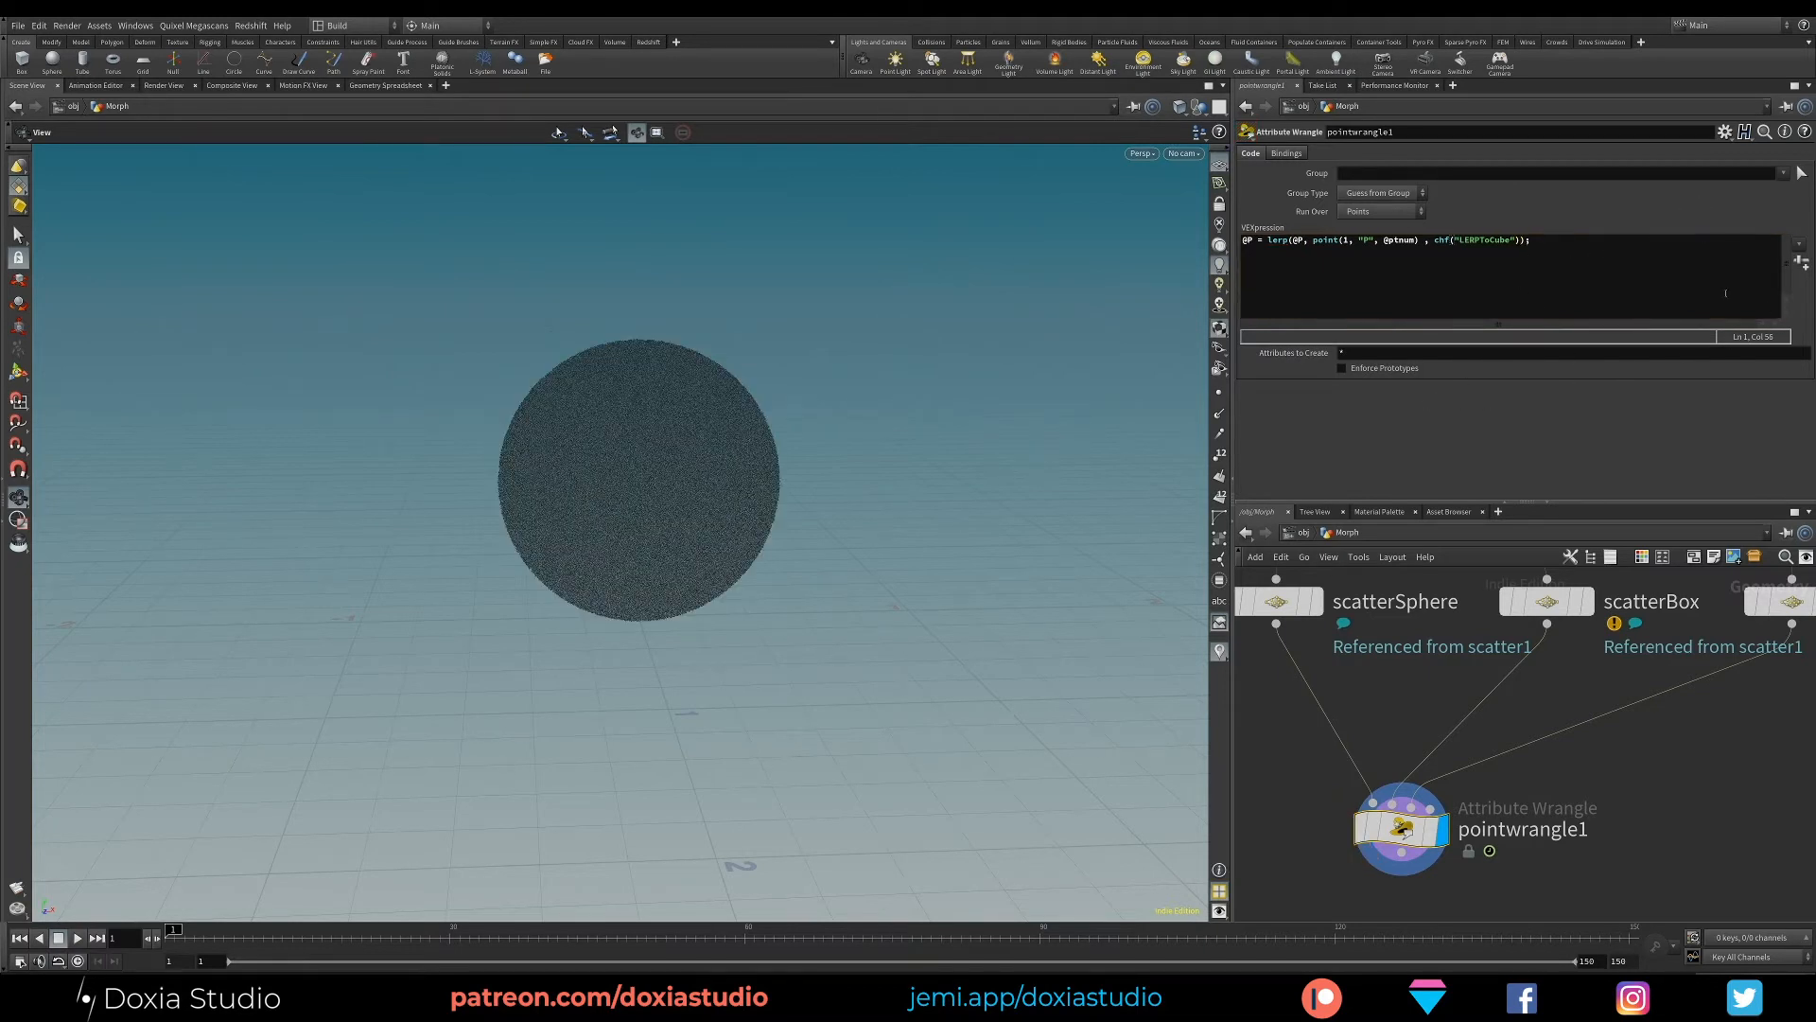
click(1801, 262)
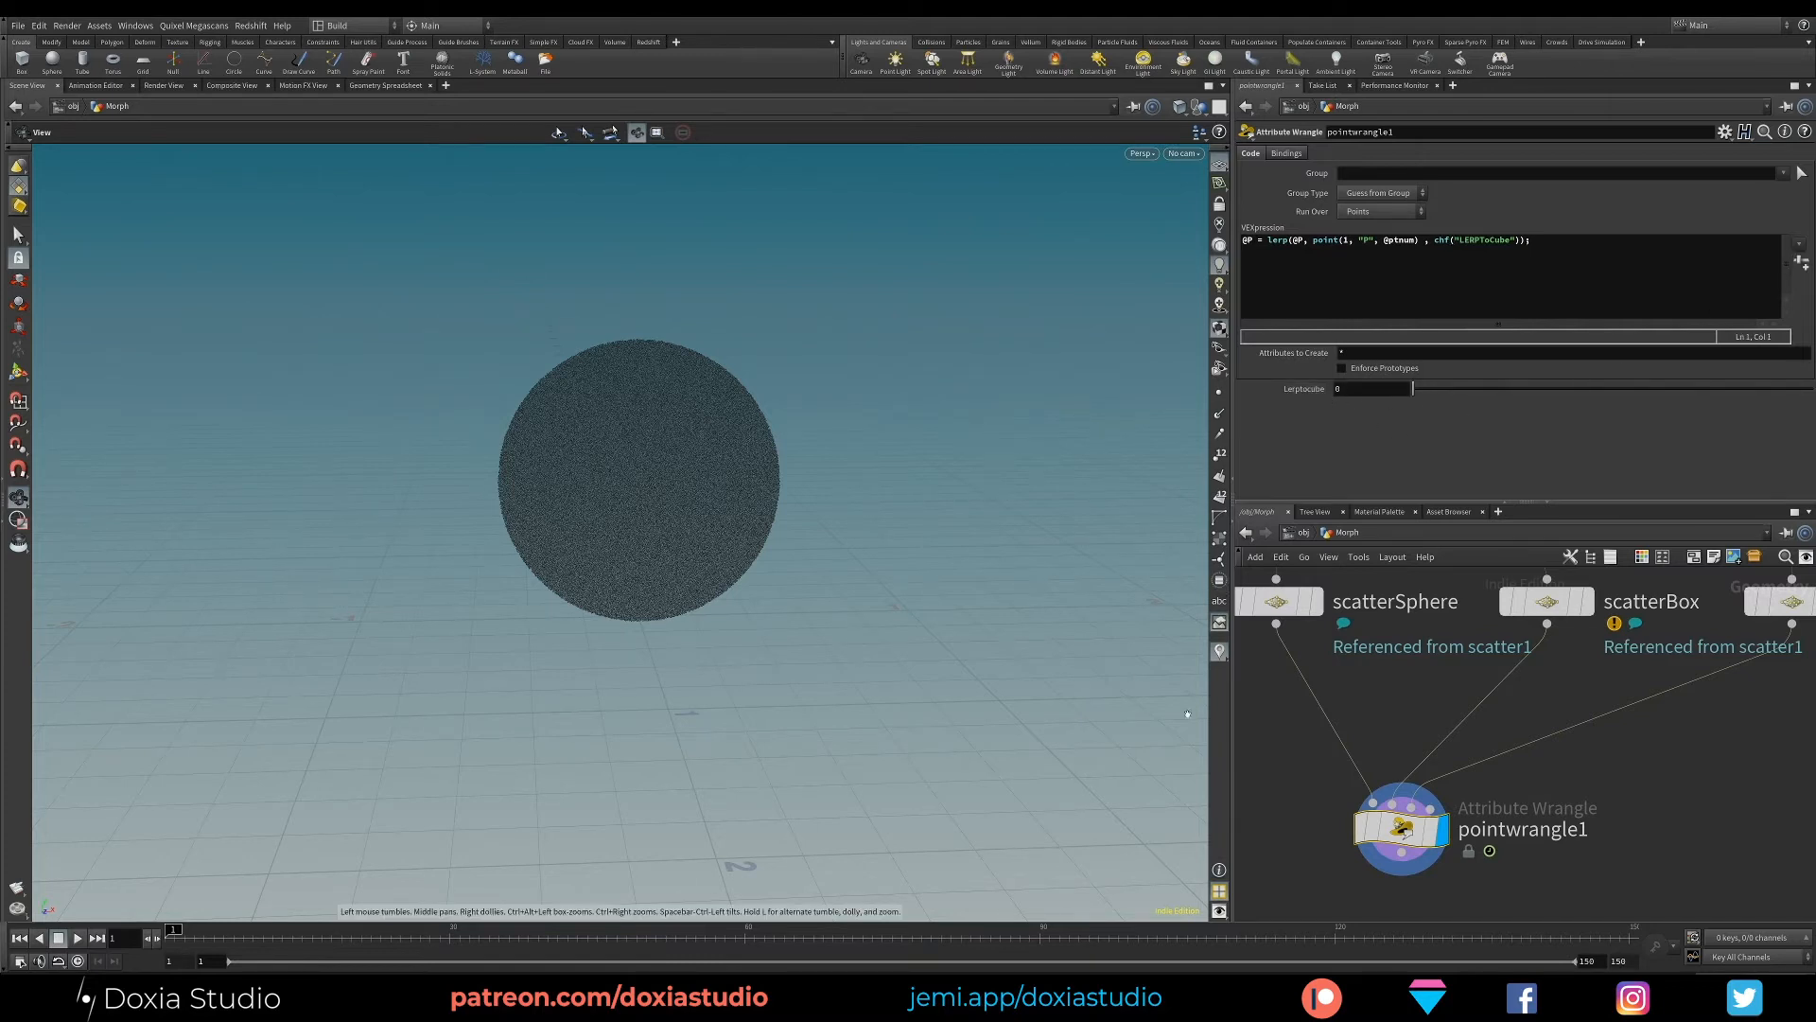
- Preview the sphere-to-box morph by sweeping LERPToCube from 0 to 1 and back to 0, checking the point() argument against scatterBox
drag(1433, 385, 1811, 388)
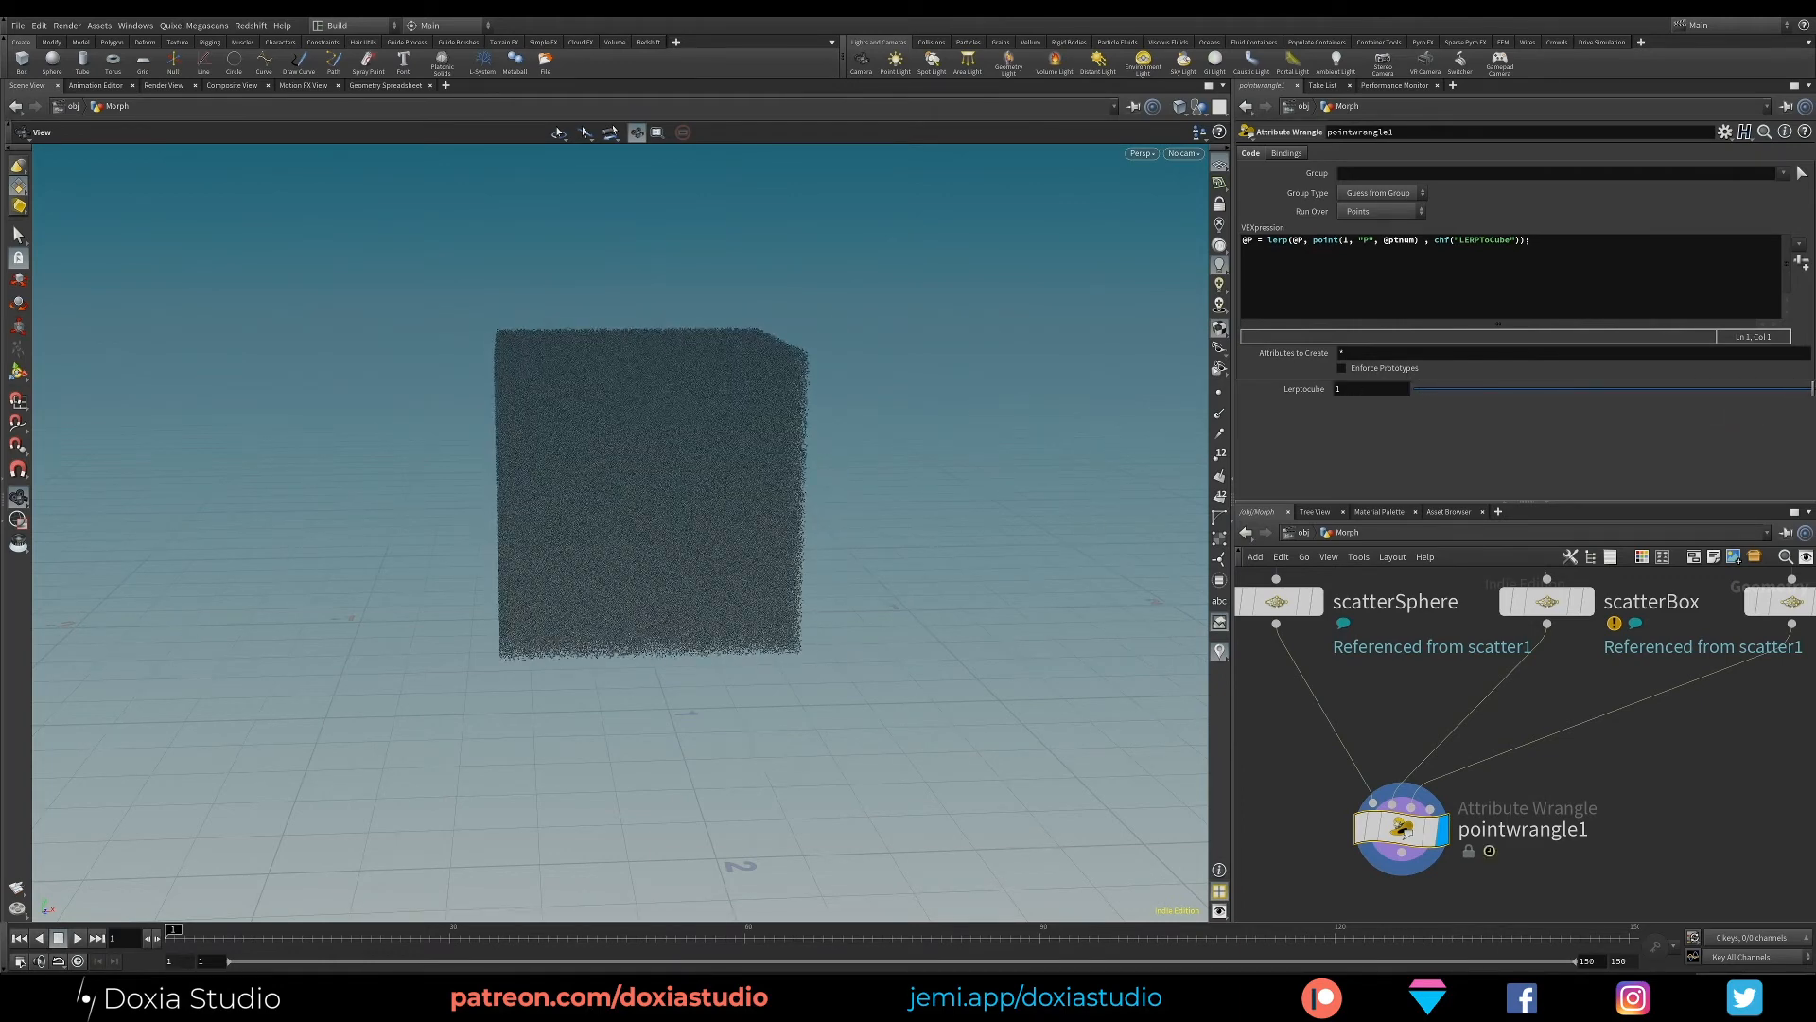
drag(1424, 240, 1312, 243)
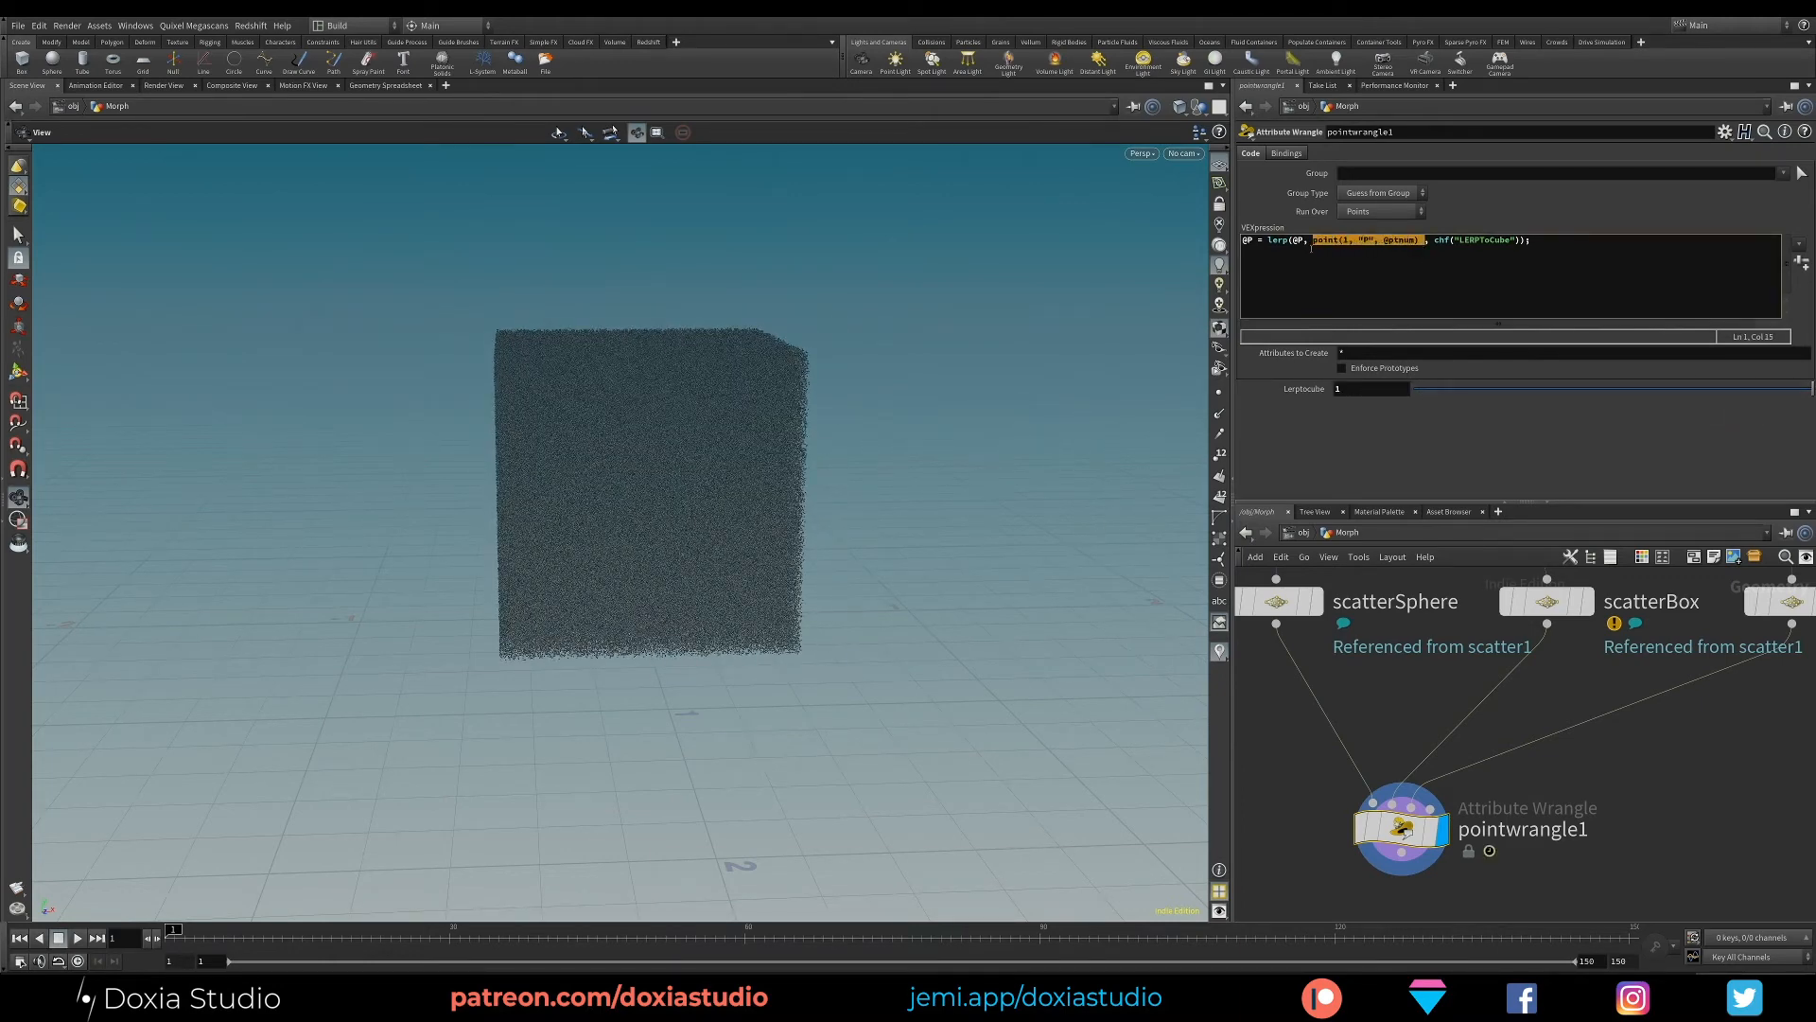
drag(1557, 603, 1568, 601)
drag(1555, 600, 1559, 598)
drag(1809, 389, 1372, 386)
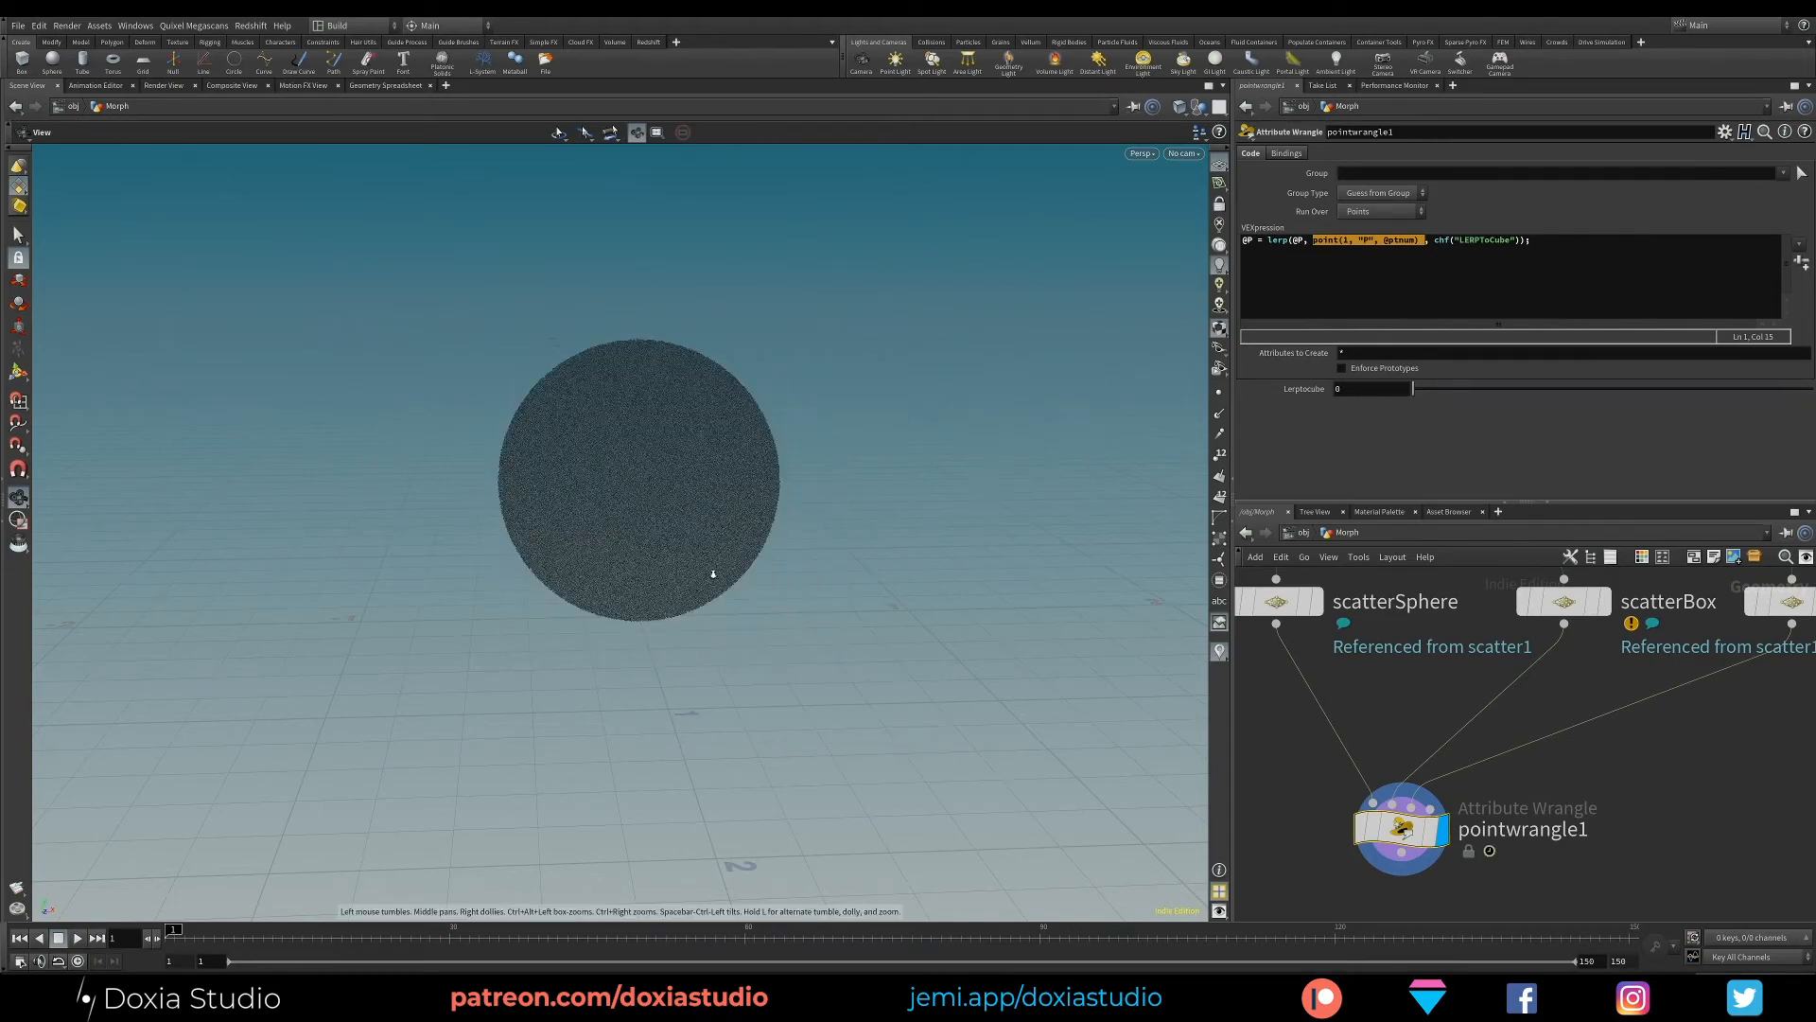
right_drag(714, 574, 711, 586)
middle_drag(712, 586, 612, 641)
middle_drag(1661, 754, 1764, 717)
click(1637, 693)
click(1406, 790)
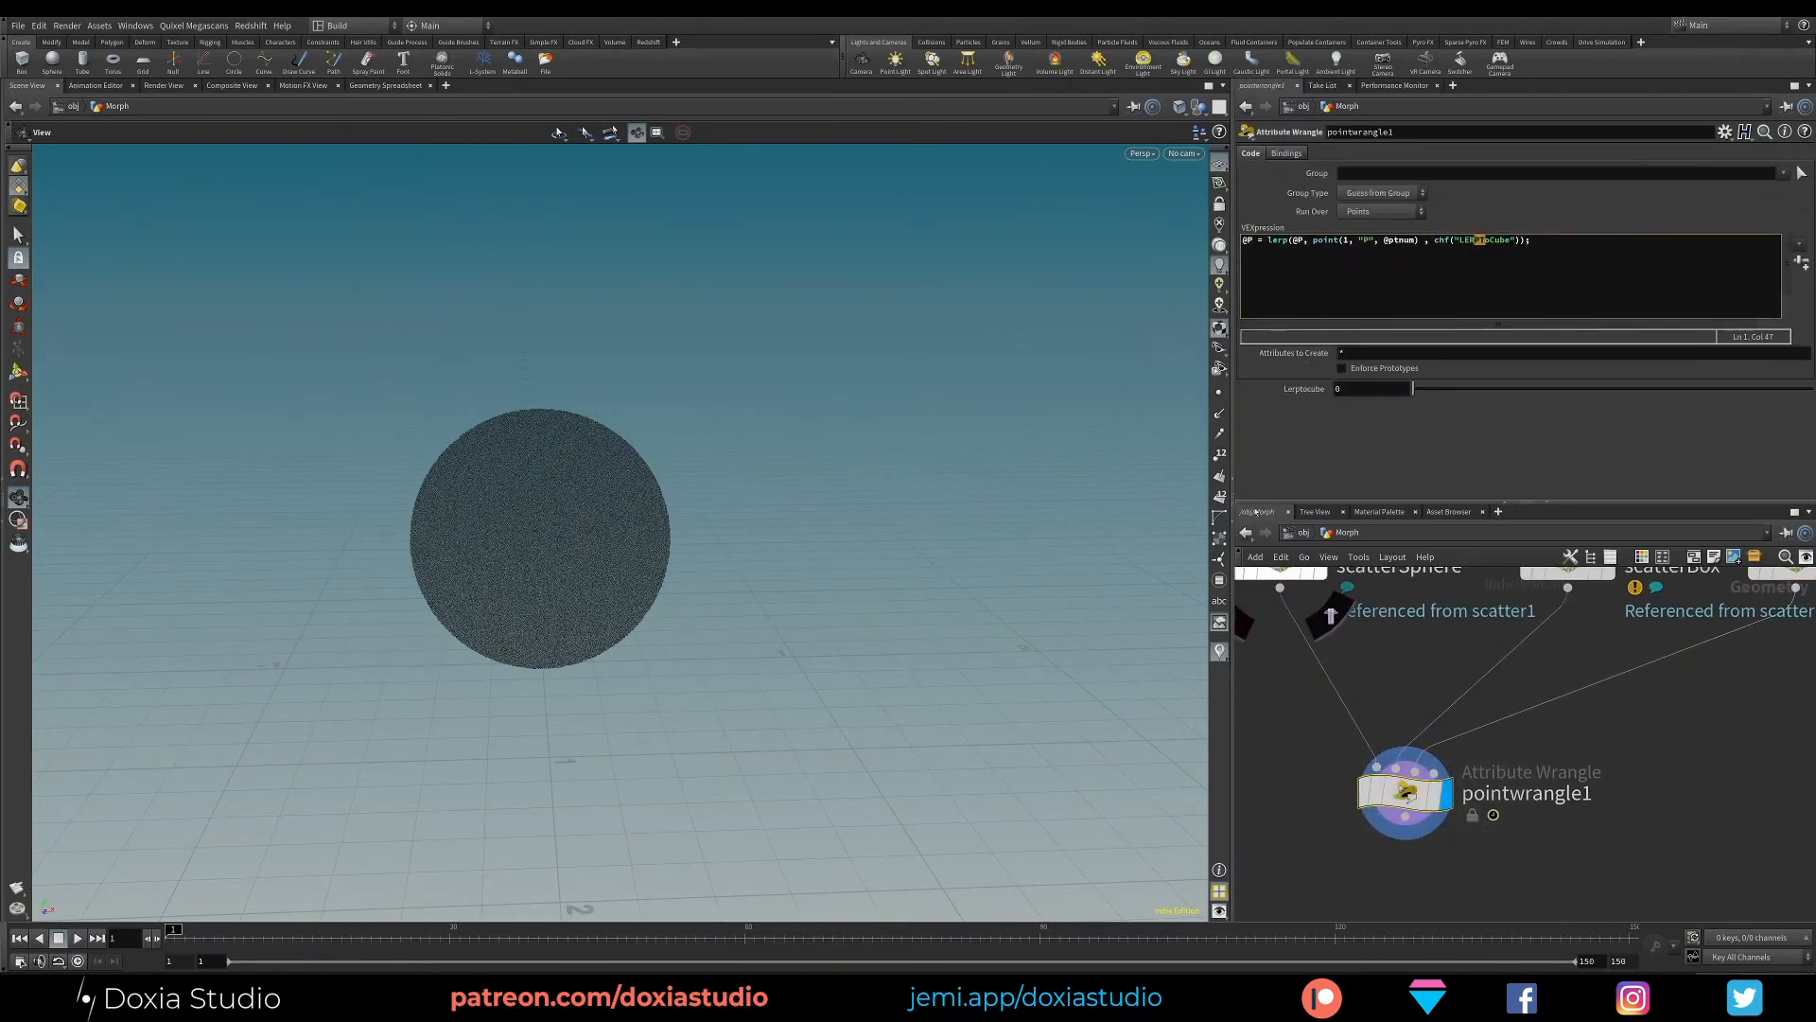
- Duplicate the whole lerp line onto a second line of the wrangle's VEXpression
click(1502, 259)
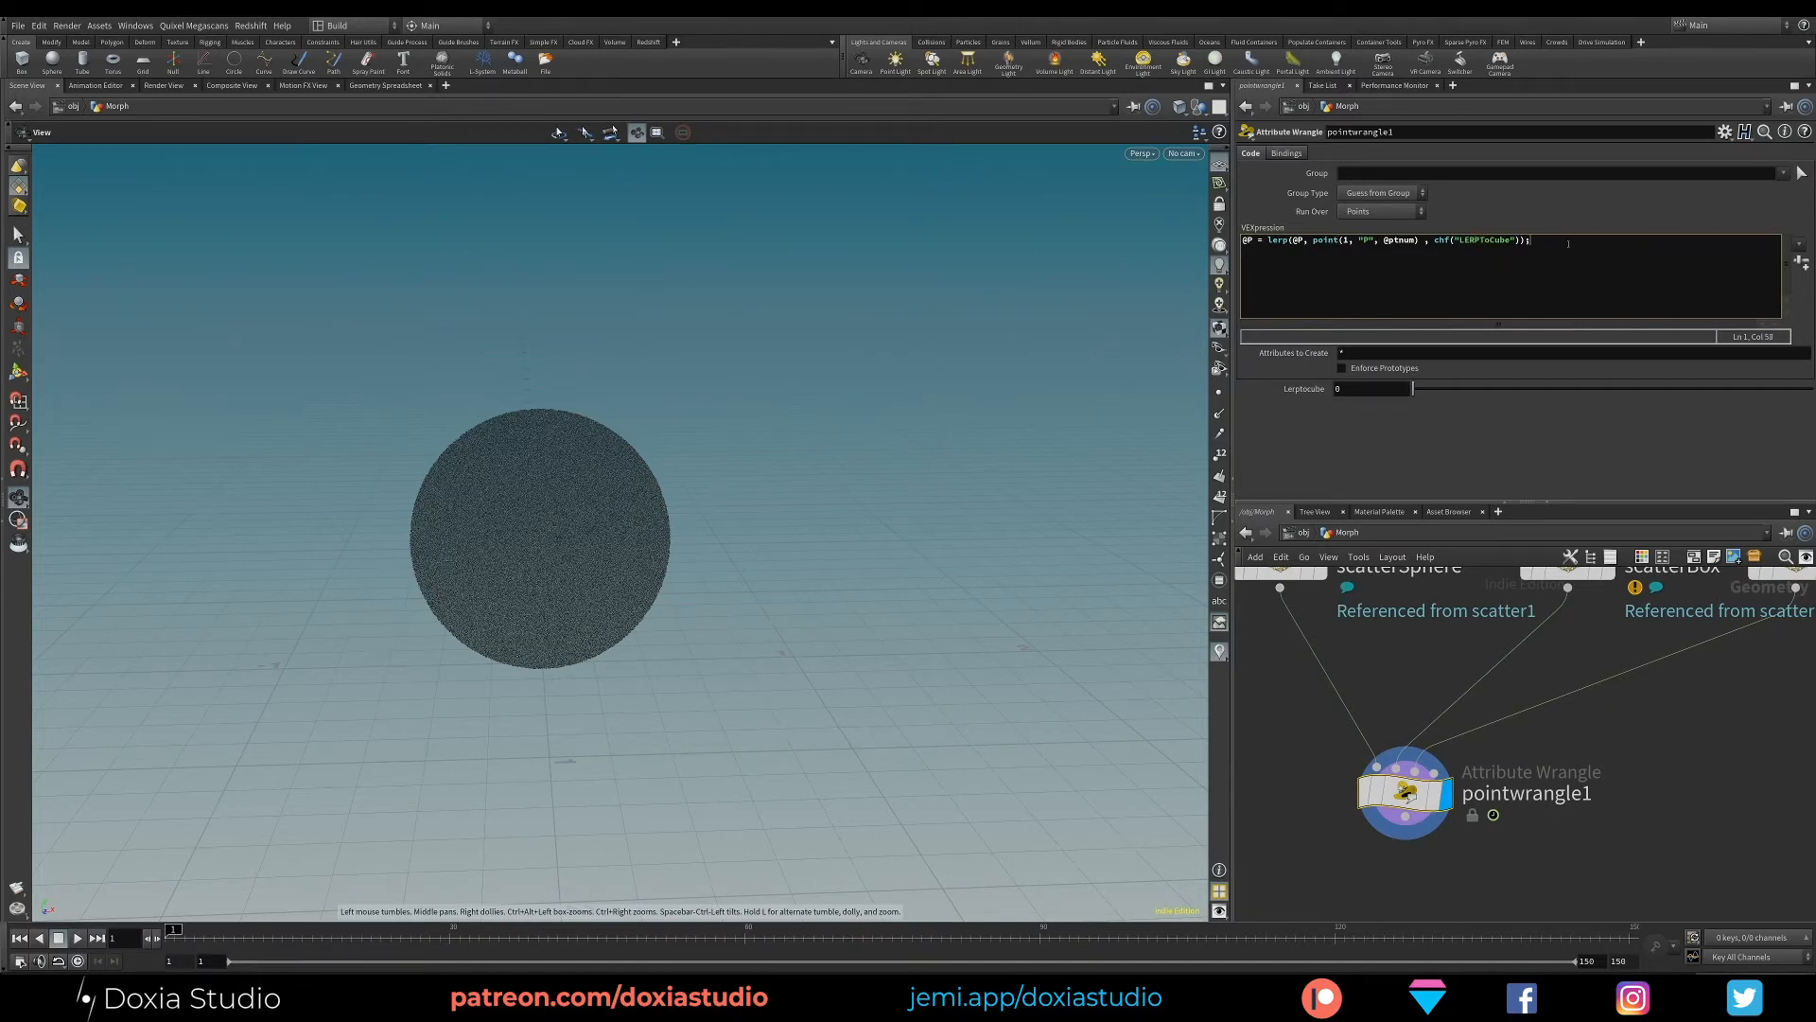
key(Left)
click(1562, 239)
click(1243, 240)
drag(1535, 240, 1242, 240)
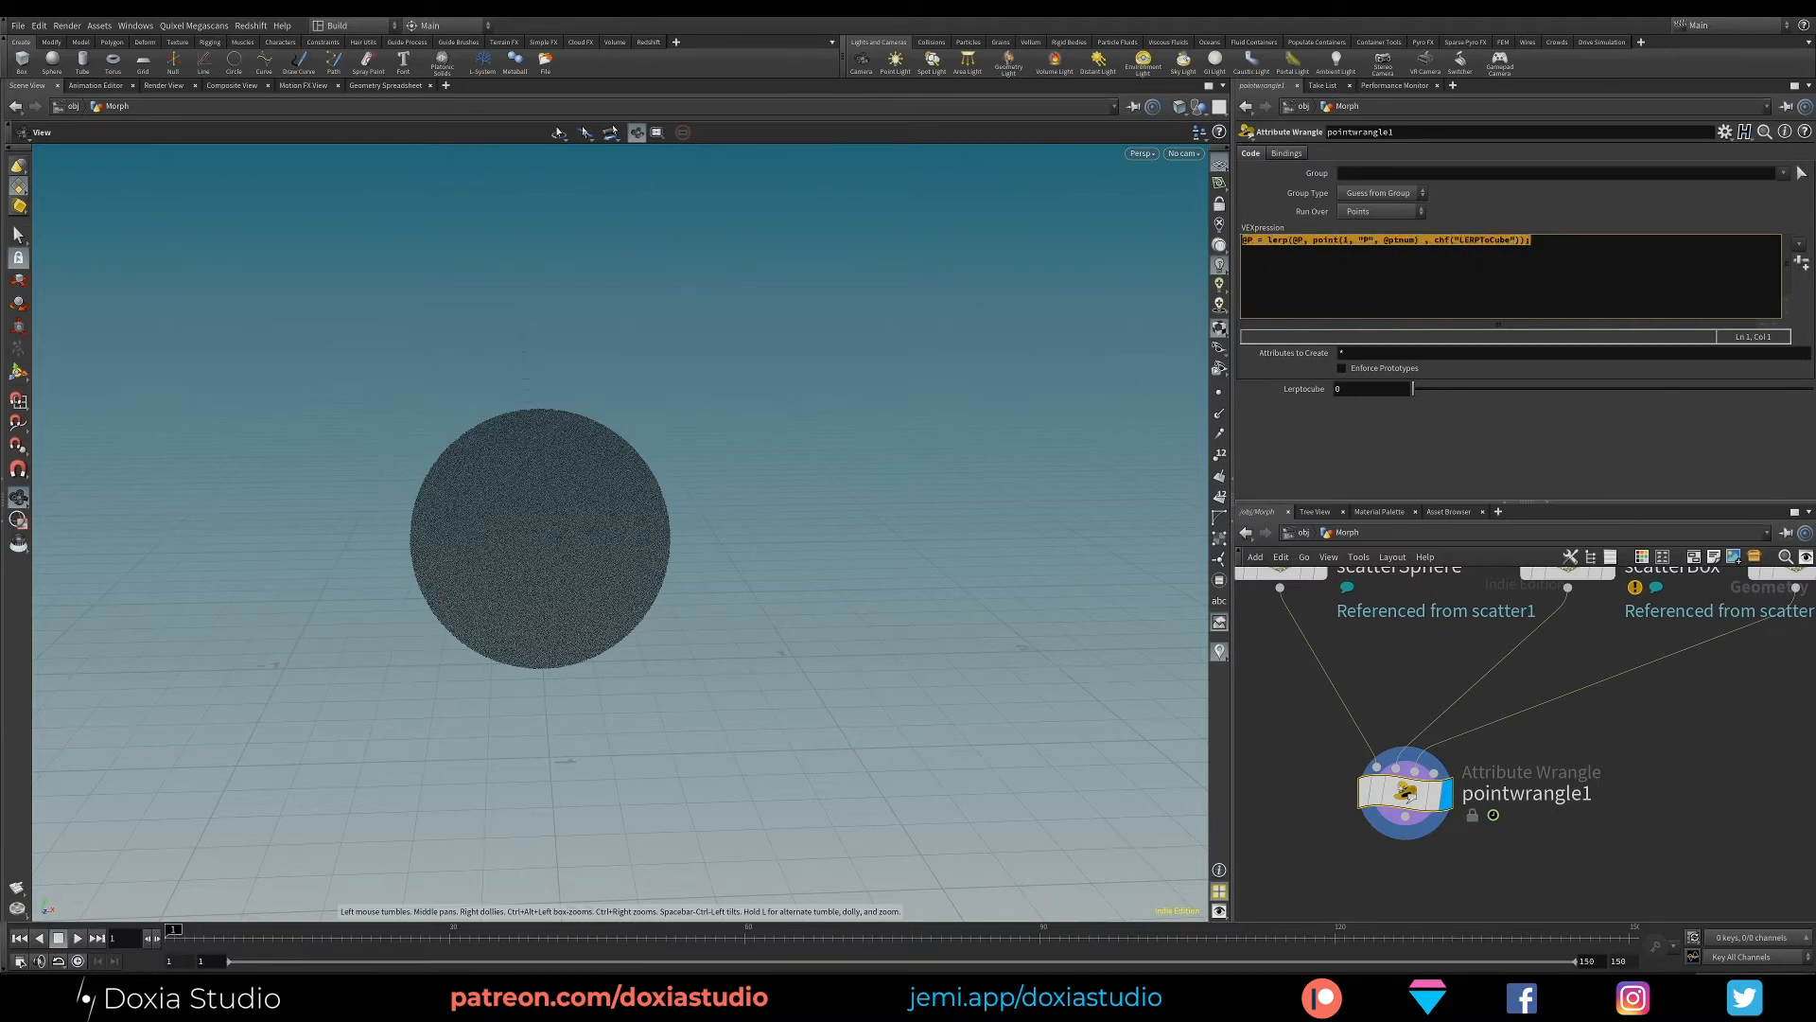
click(1525, 275)
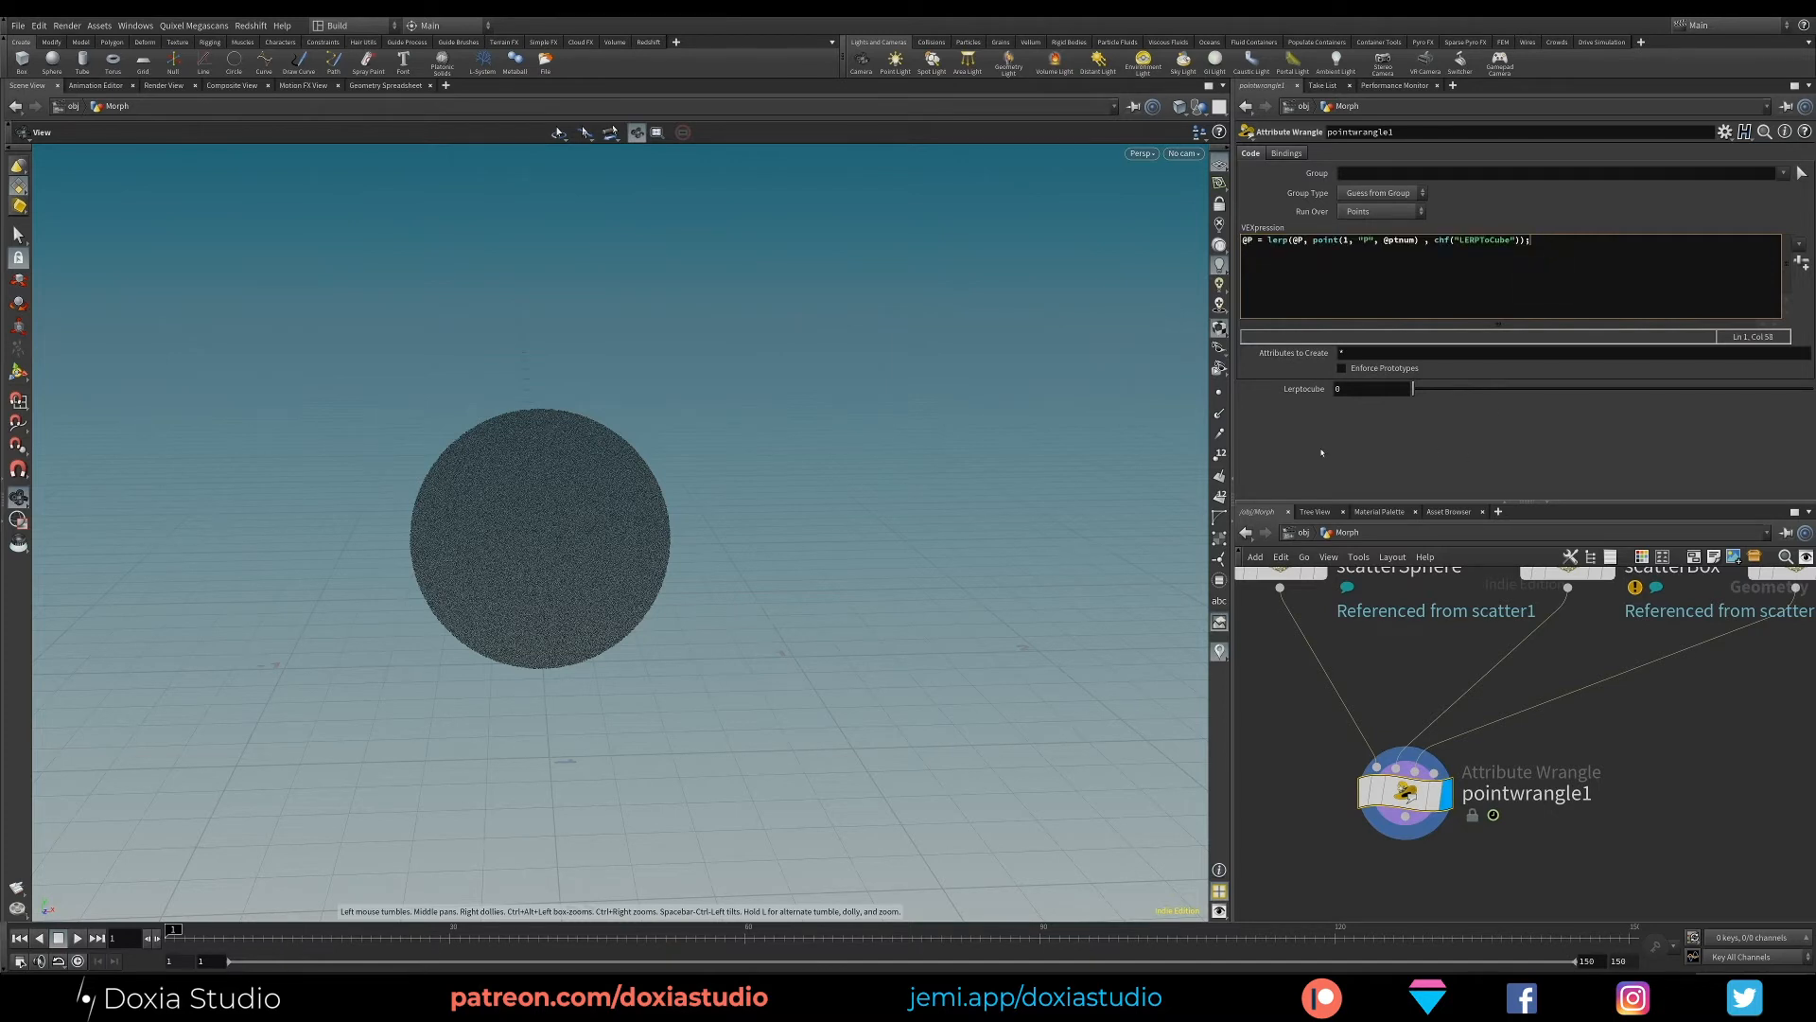
key(shift+Home)
key(ctrl+c)
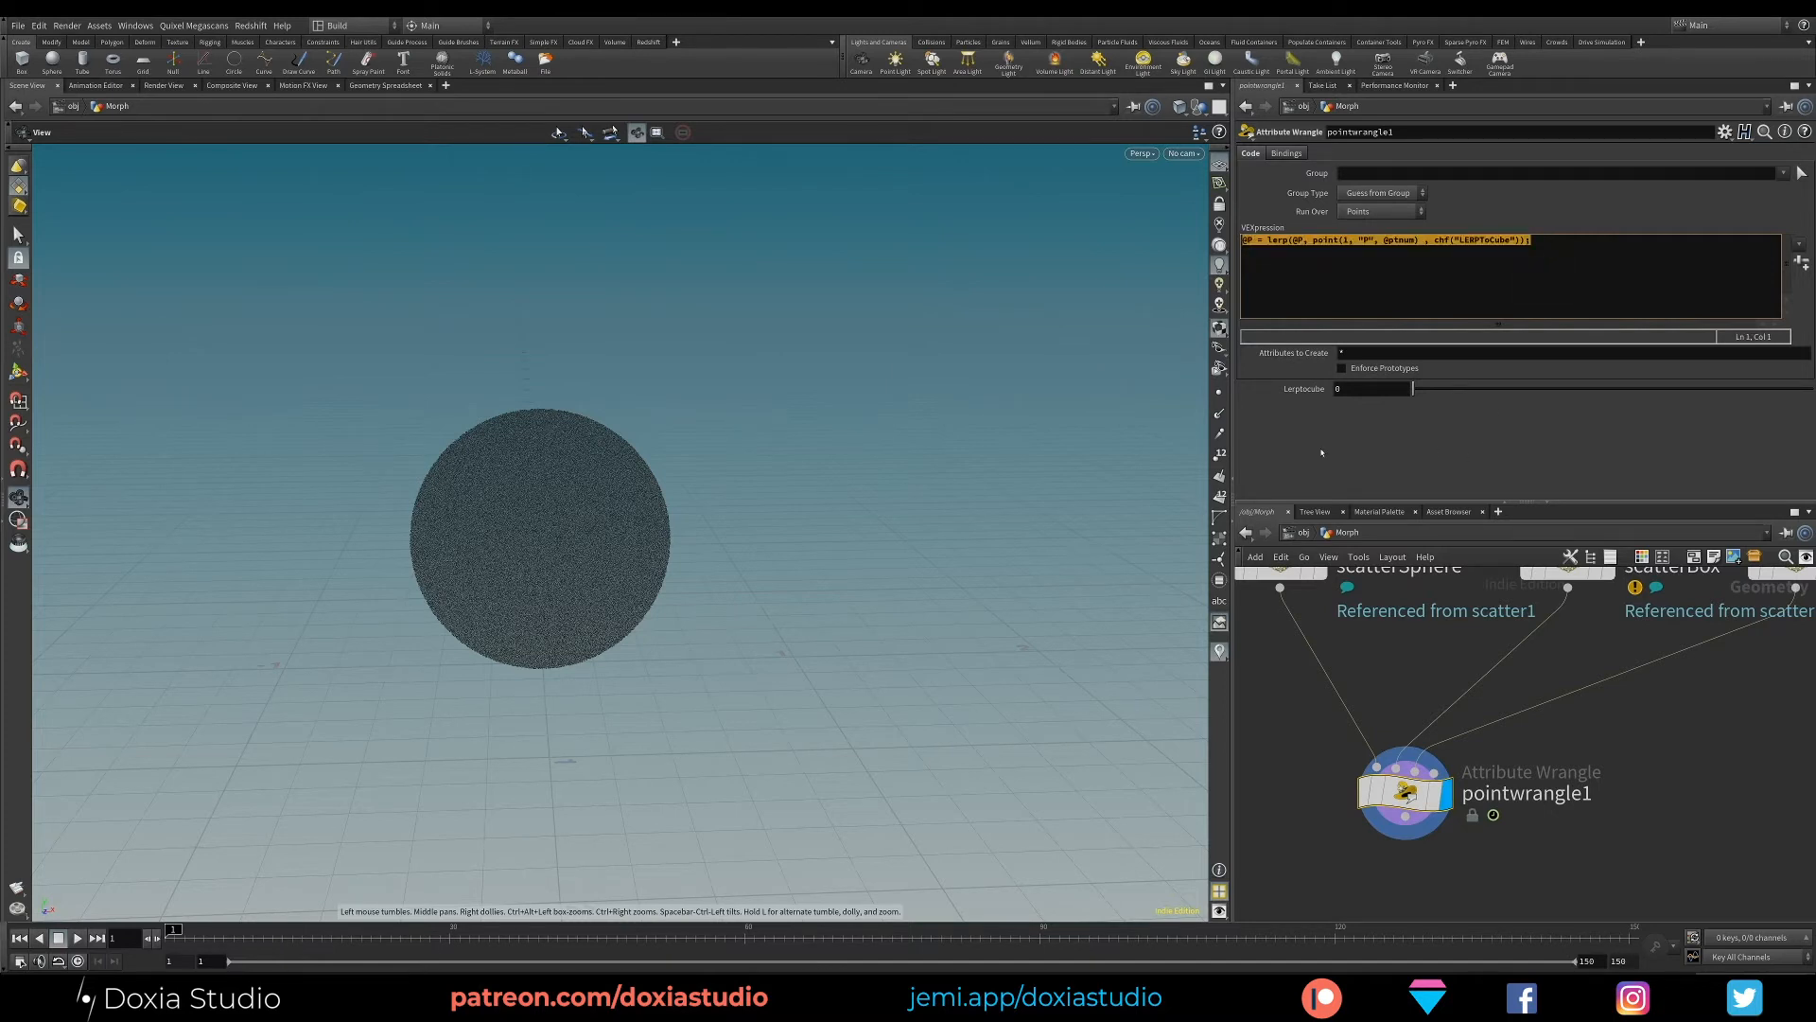
key(Right)
key(End)
key(Return)
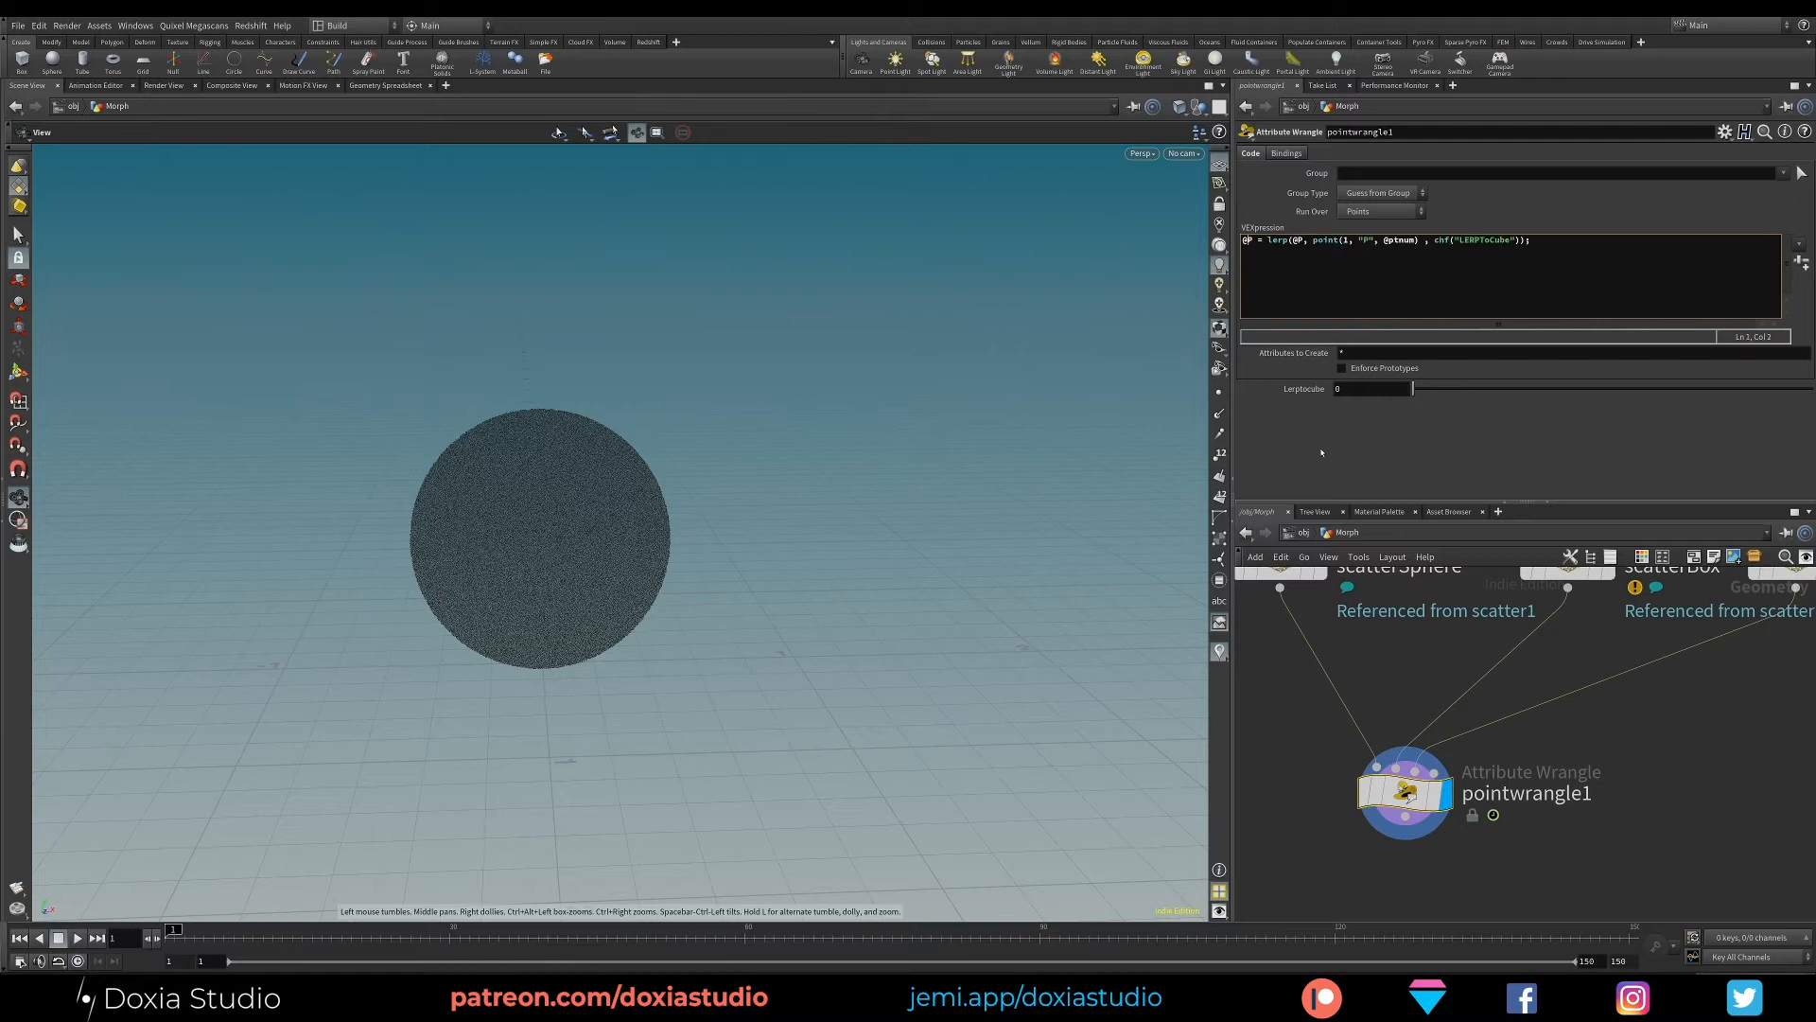
key(ctrl+v)
- Change the input index in the second line's point() call to 2 so it reads the wrangle's third input
click(1303, 250)
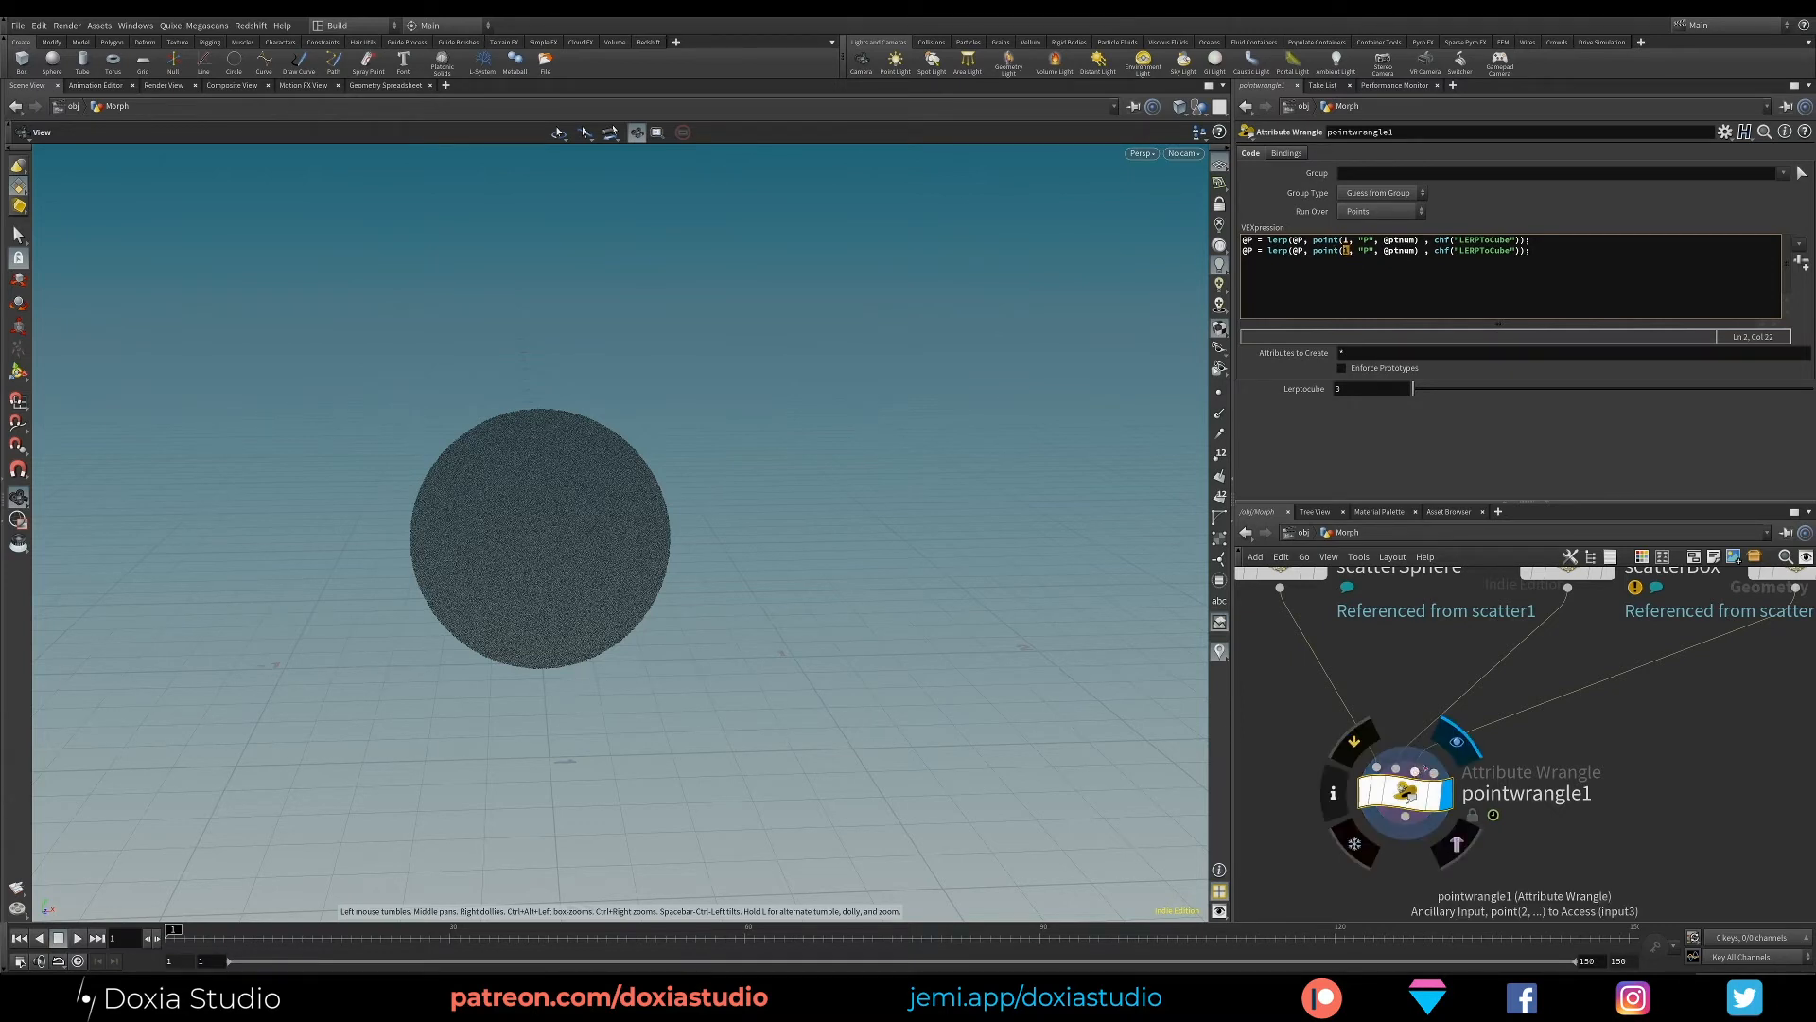
click(1408, 793)
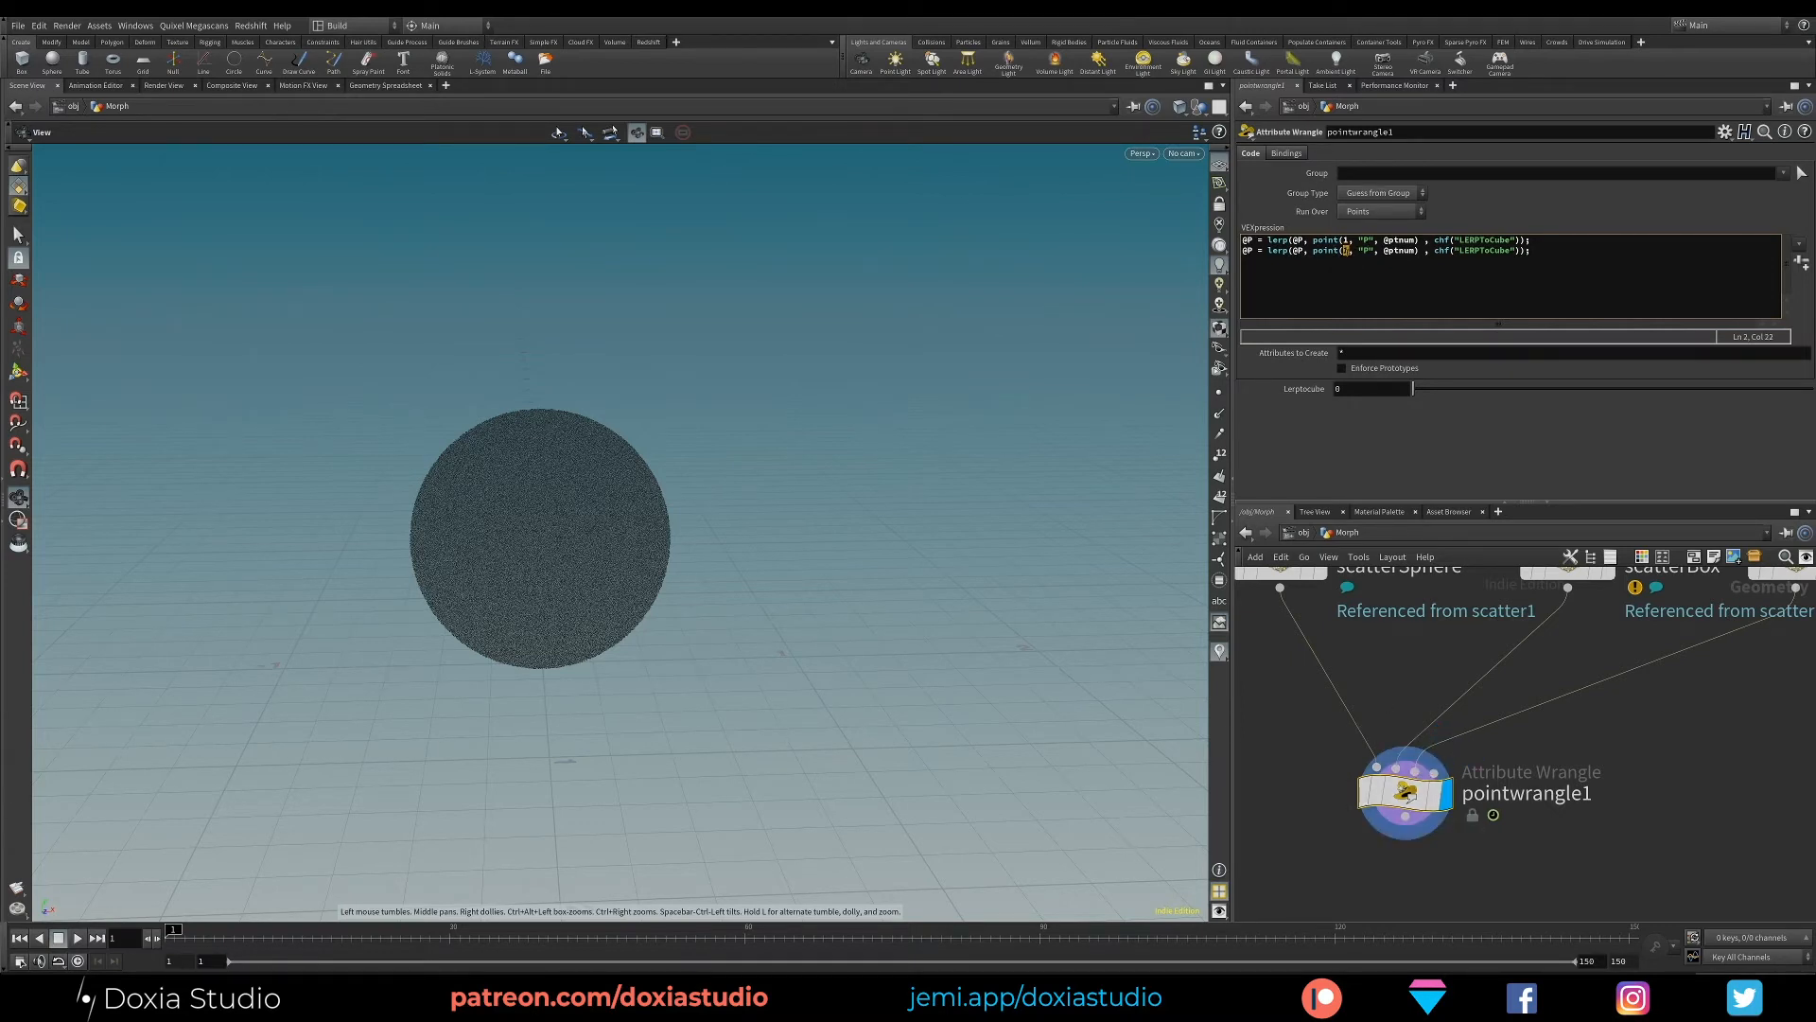
text(2)
- Rename the second line's channel to "LerpToMan" and create the matching channel parameter on the wrangle
key(shift+Left)
key(shift+Left)
key(shift+Left)
key(BackSpace)
key(BackSpace)
text(Ma)
drag(1480, 250, 1469, 250)
text(erp)
click(1801, 262)
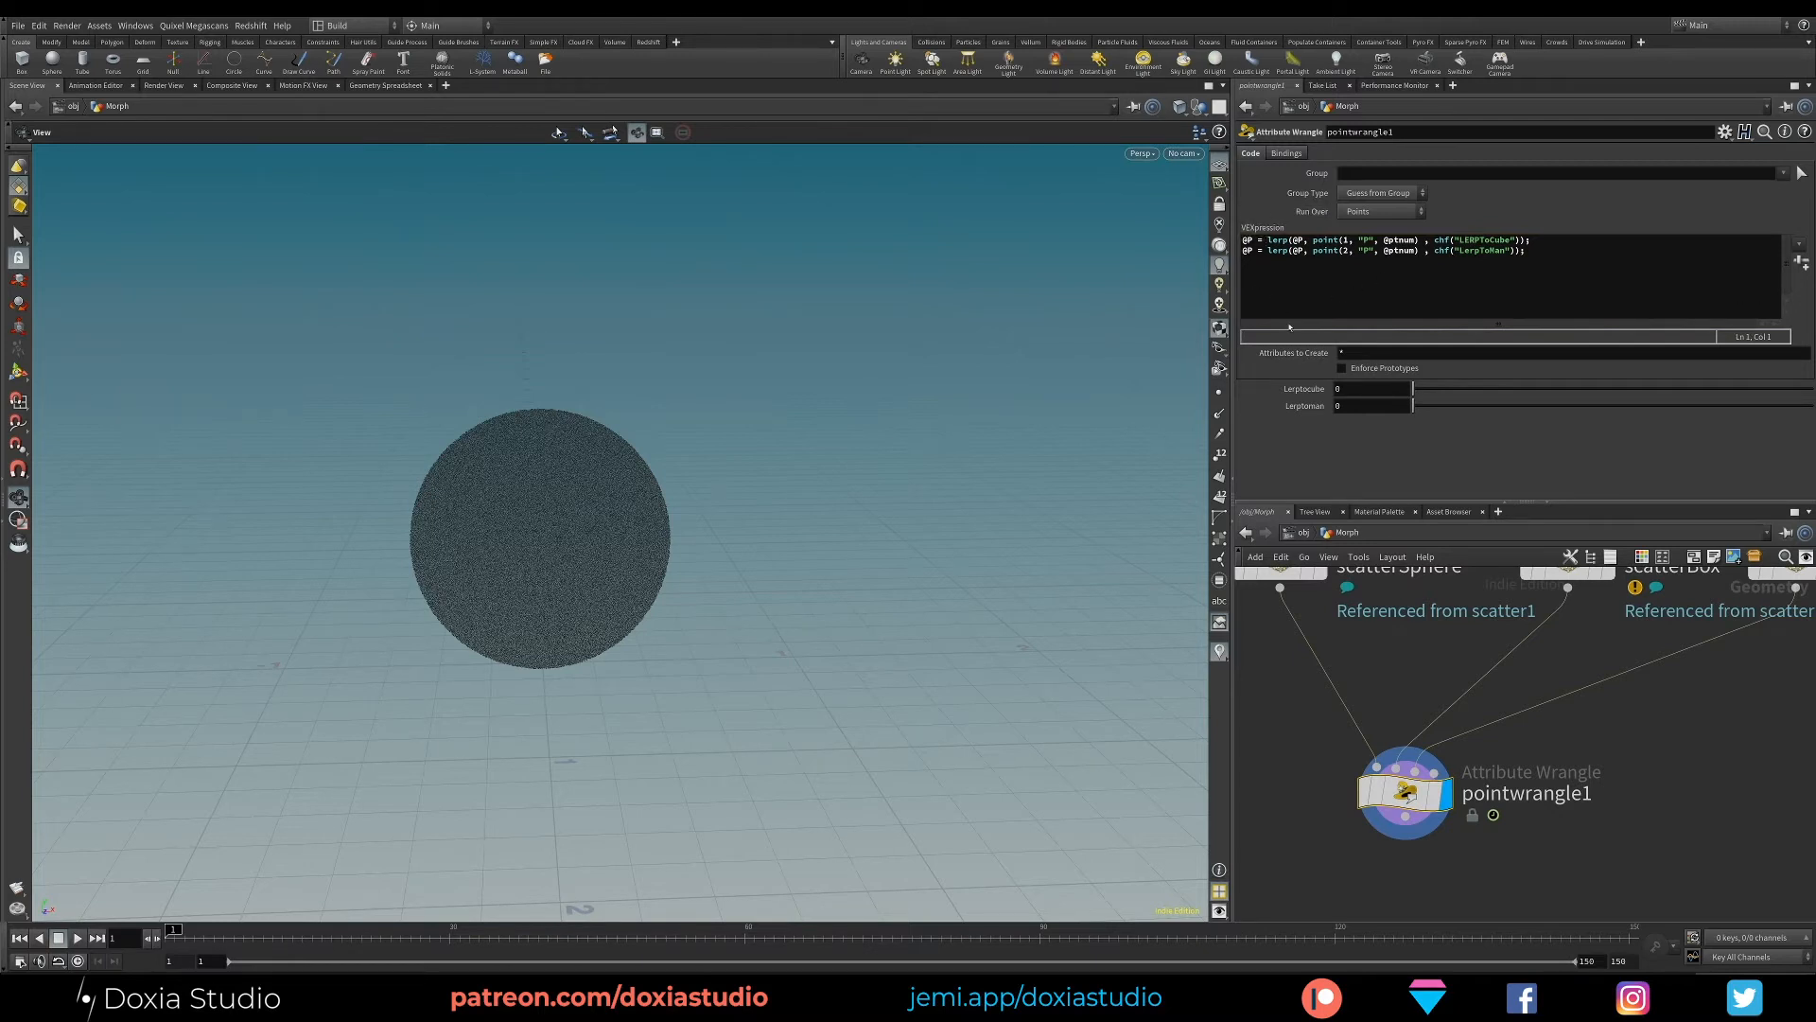
- Preview the morphs by moving LERPToCube and LerpToMan between 0 and 1 in different combinations, returning both to 0
drag(1413, 406, 1809, 406)
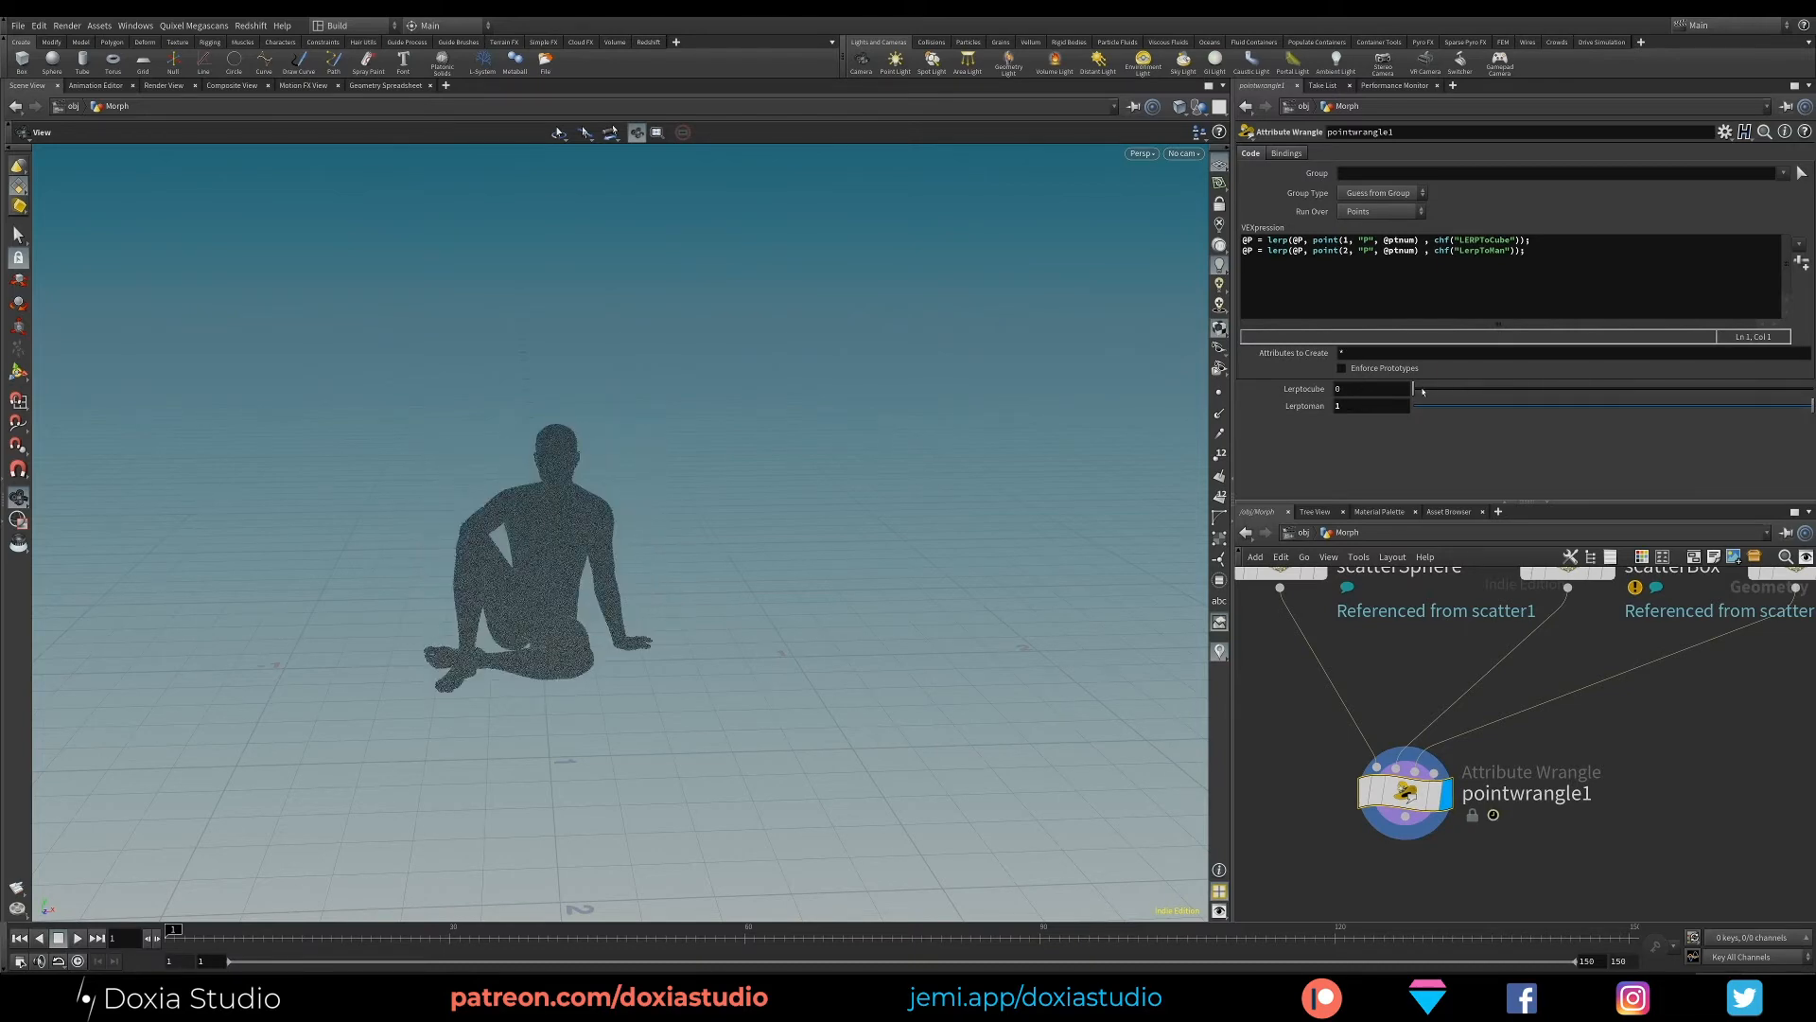
mouse_move(1423, 391)
mouse_down()
mouse_move(1793, 390)
mouse_move(1400, 398)
mouse_up()
drag(1508, 408, 1808, 390)
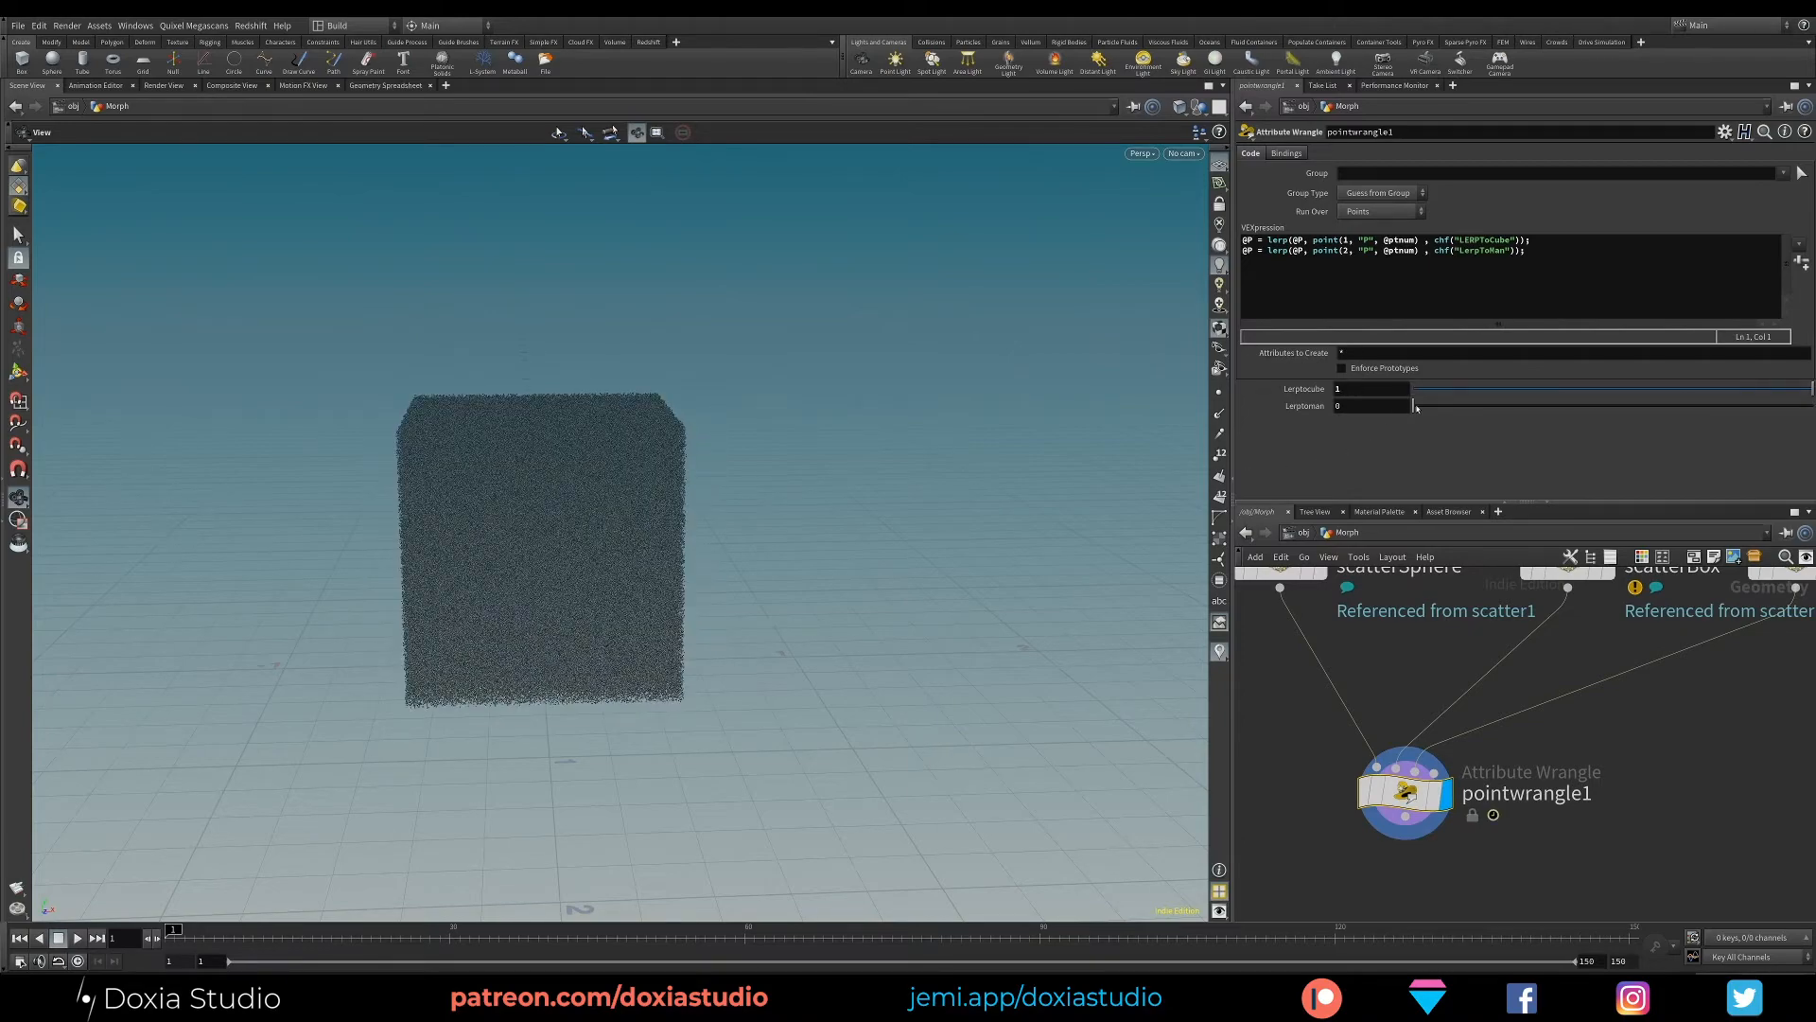
drag(1416, 408, 1808, 408)
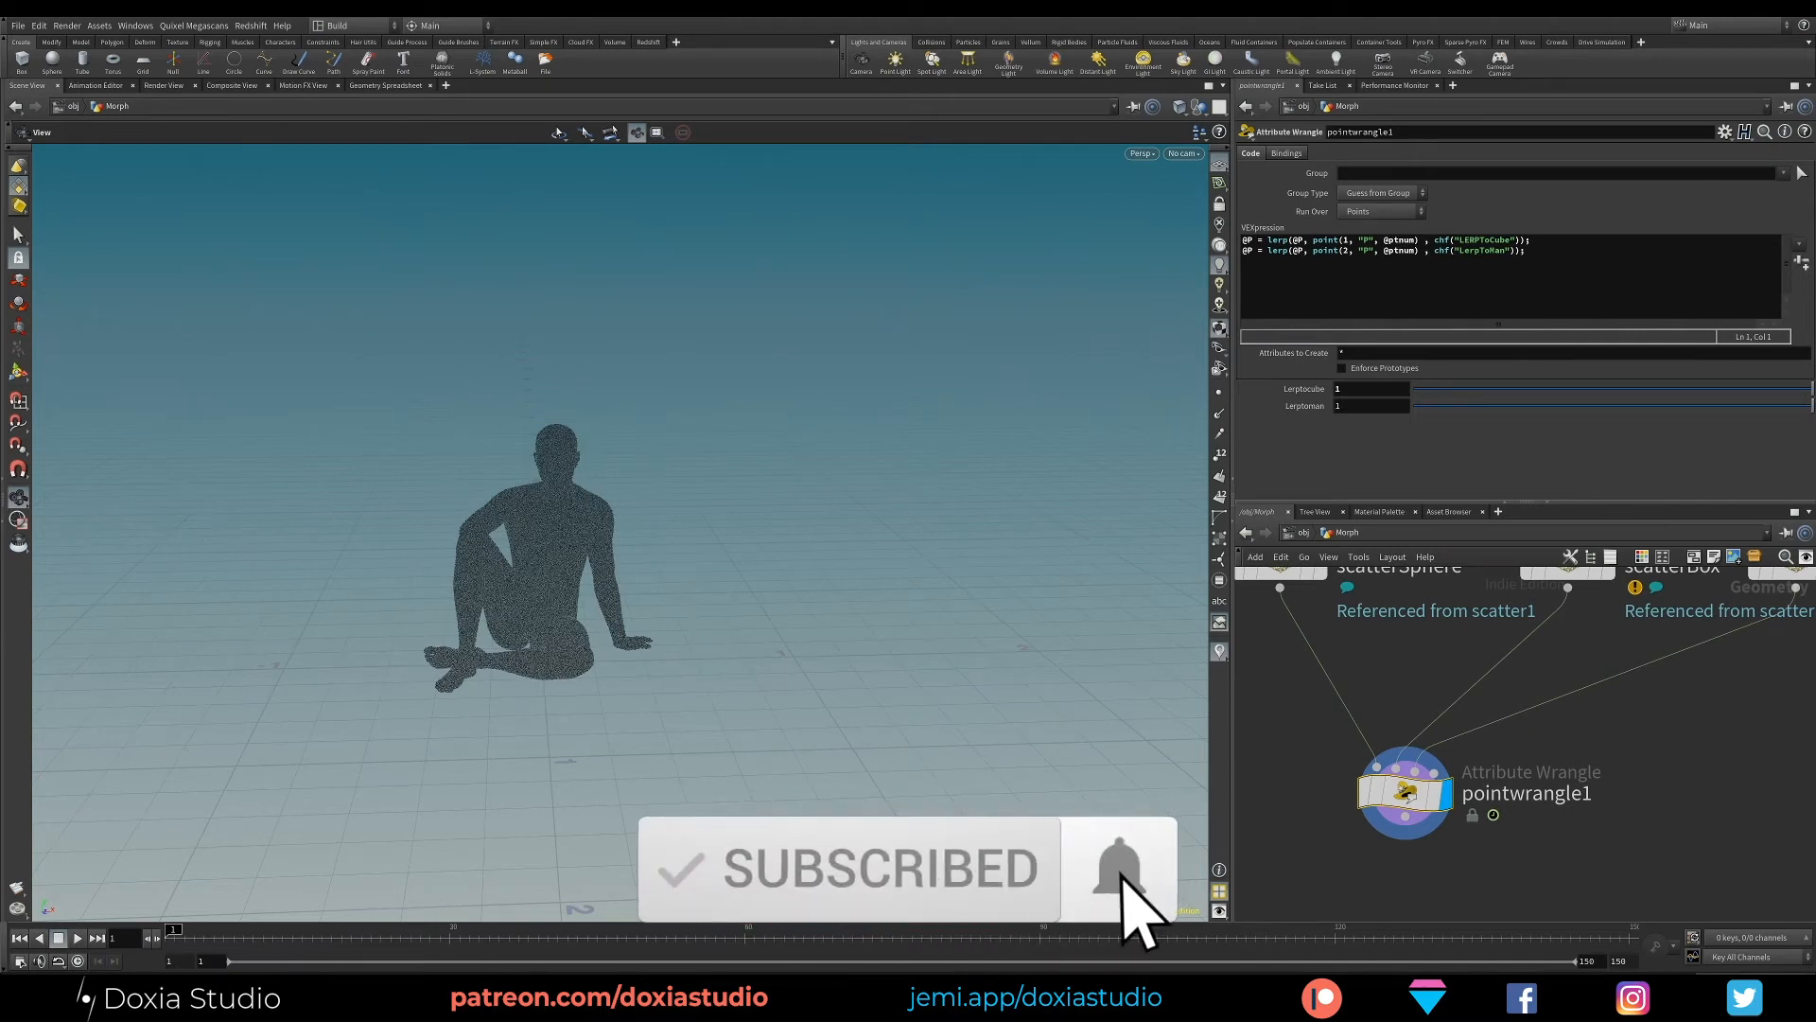
drag(1808, 390, 1411, 391)
drag(1791, 409, 1298, 394)
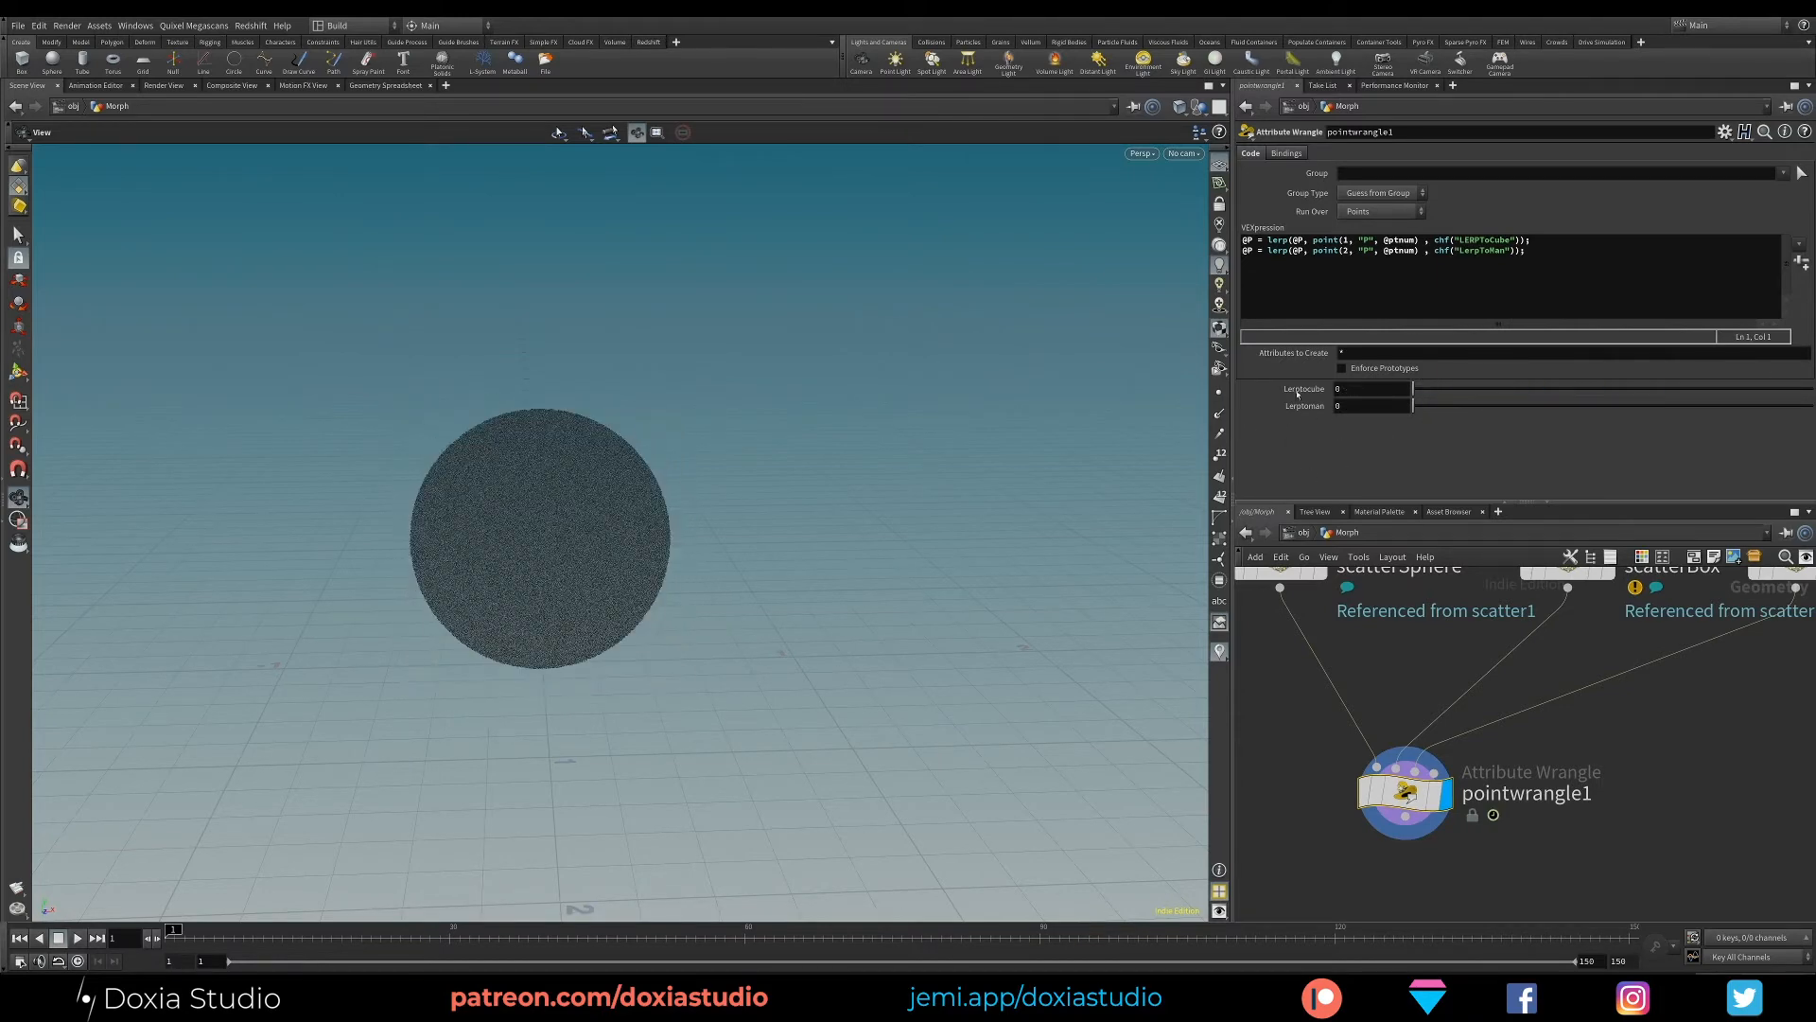
drag(1460, 387, 1668, 395)
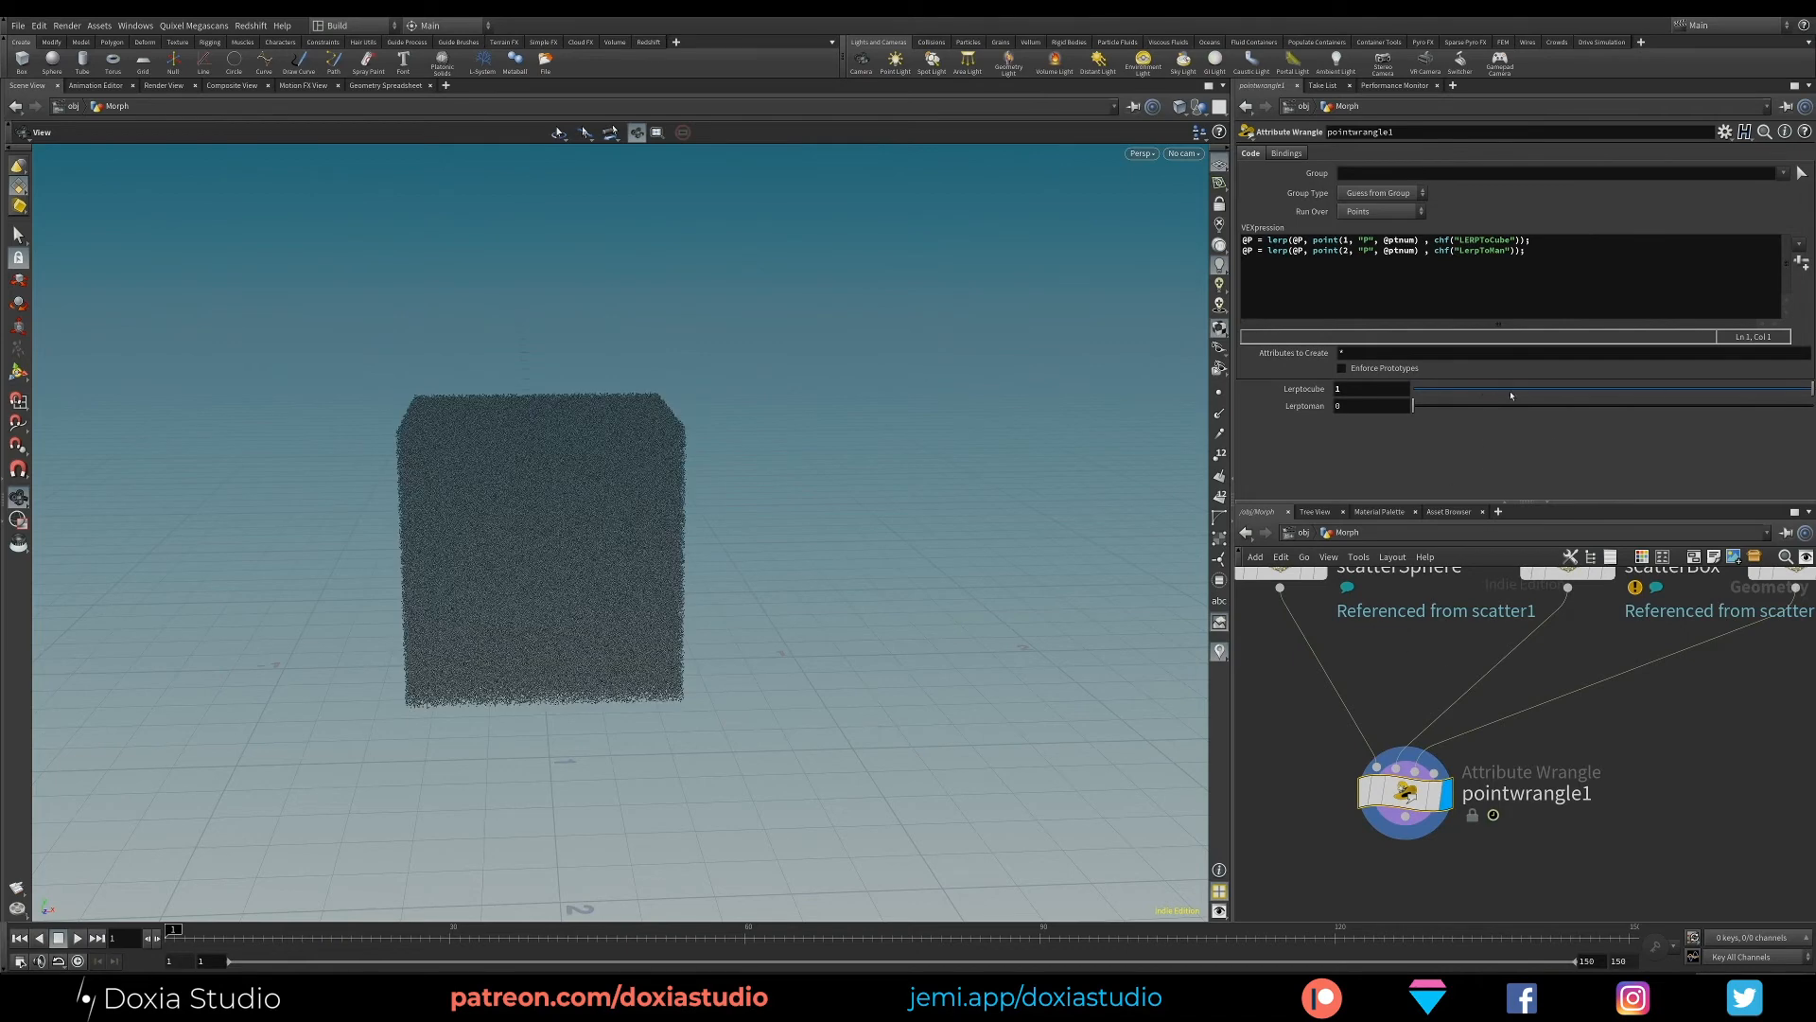
drag(1511, 395, 1812, 412)
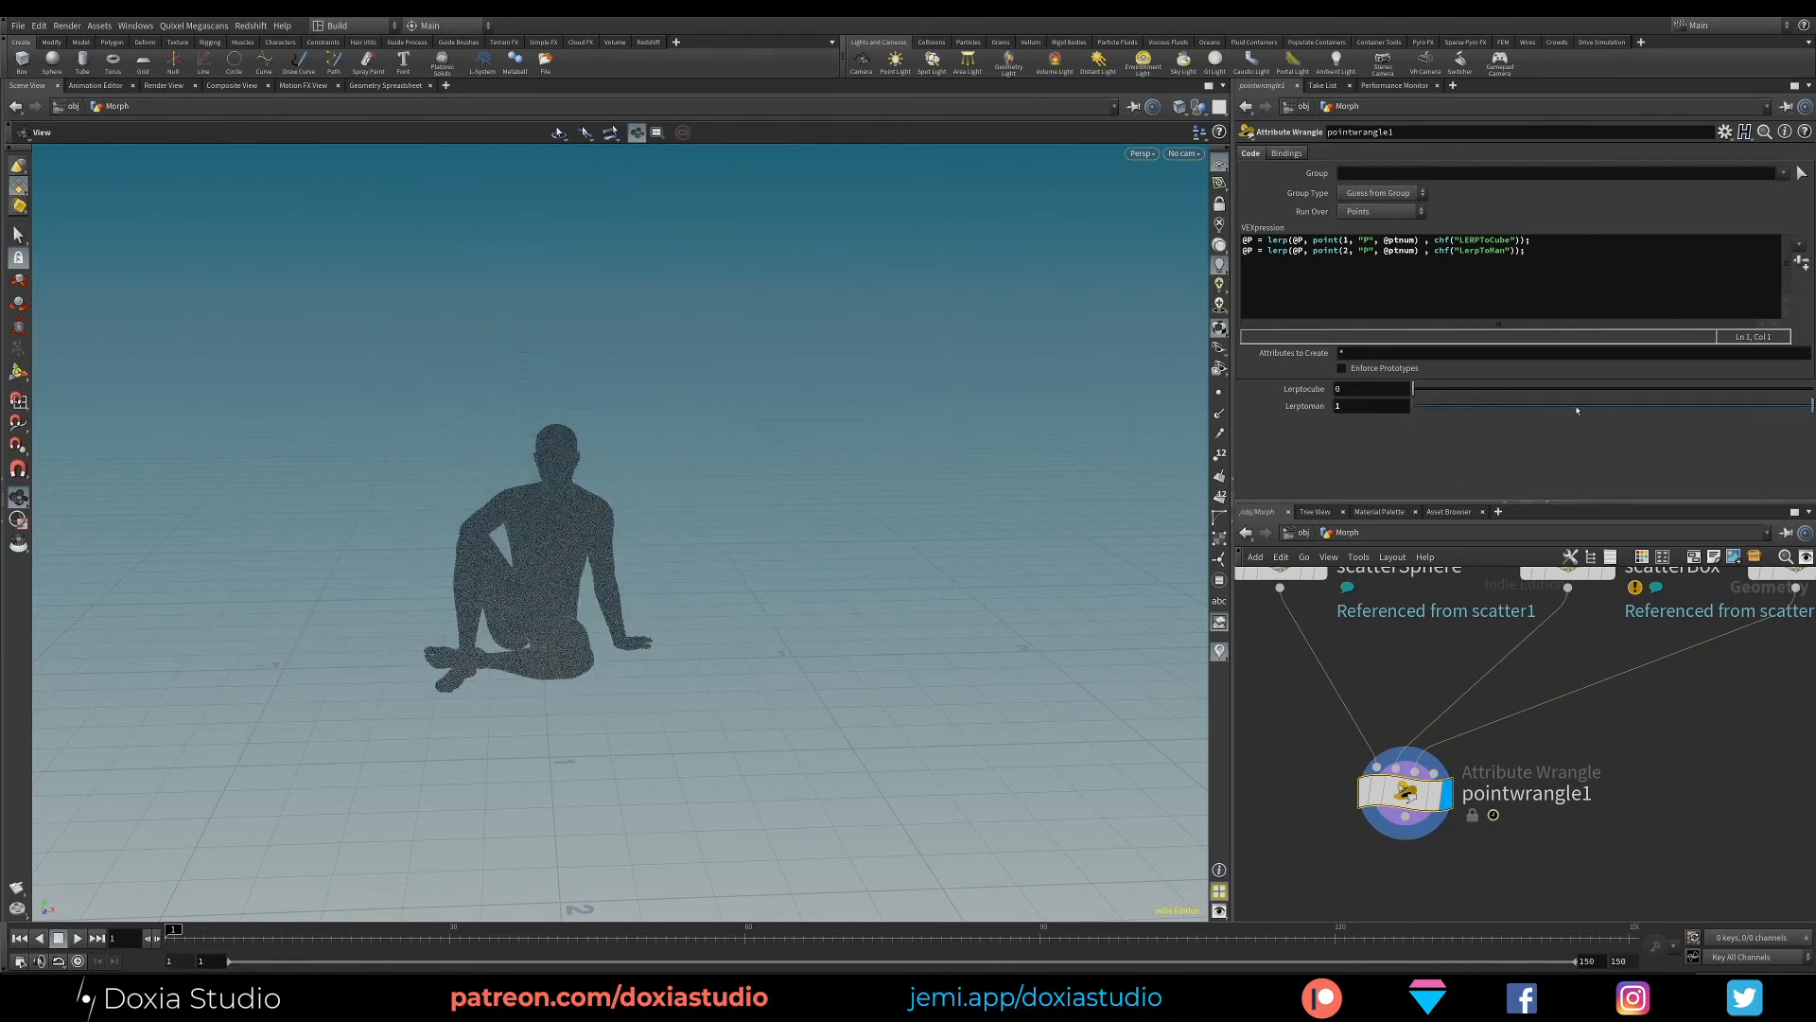
drag(1577, 410, 1414, 407)
- Compare the cube and man lerp lines in the VEXpression and review the order in which they run
click(1545, 254)
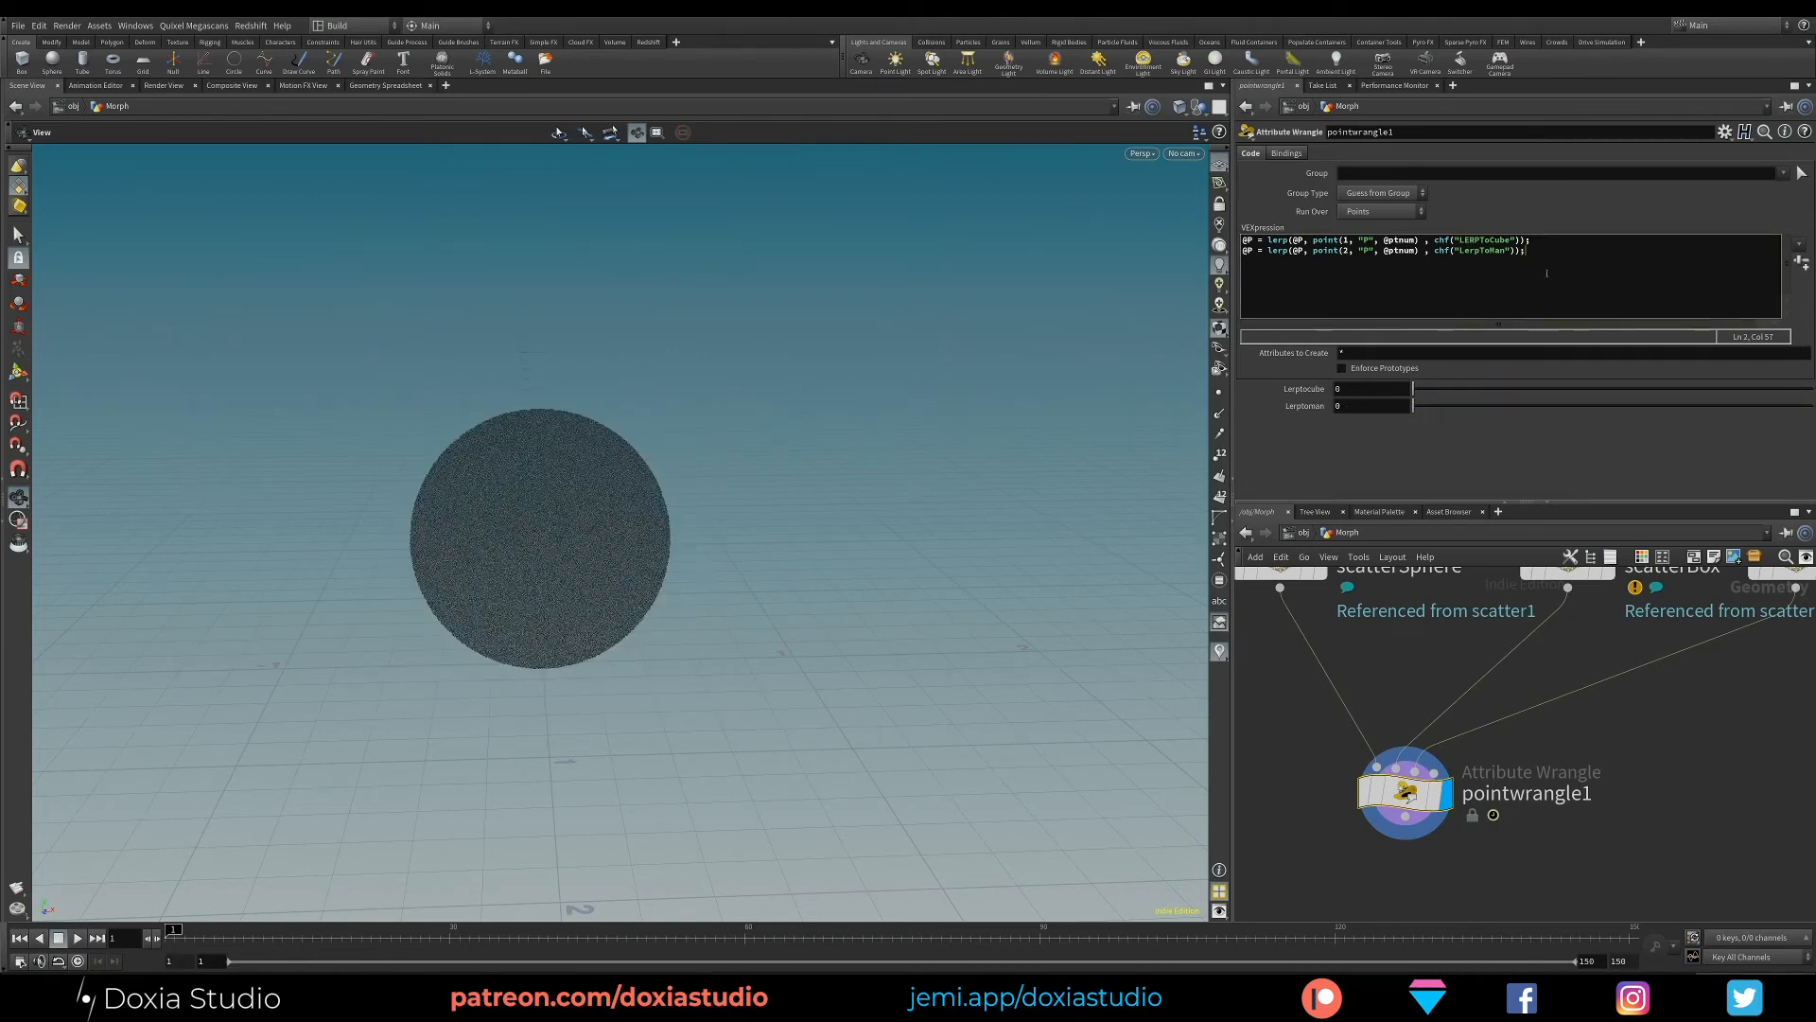
drag(1542, 253, 1241, 253)
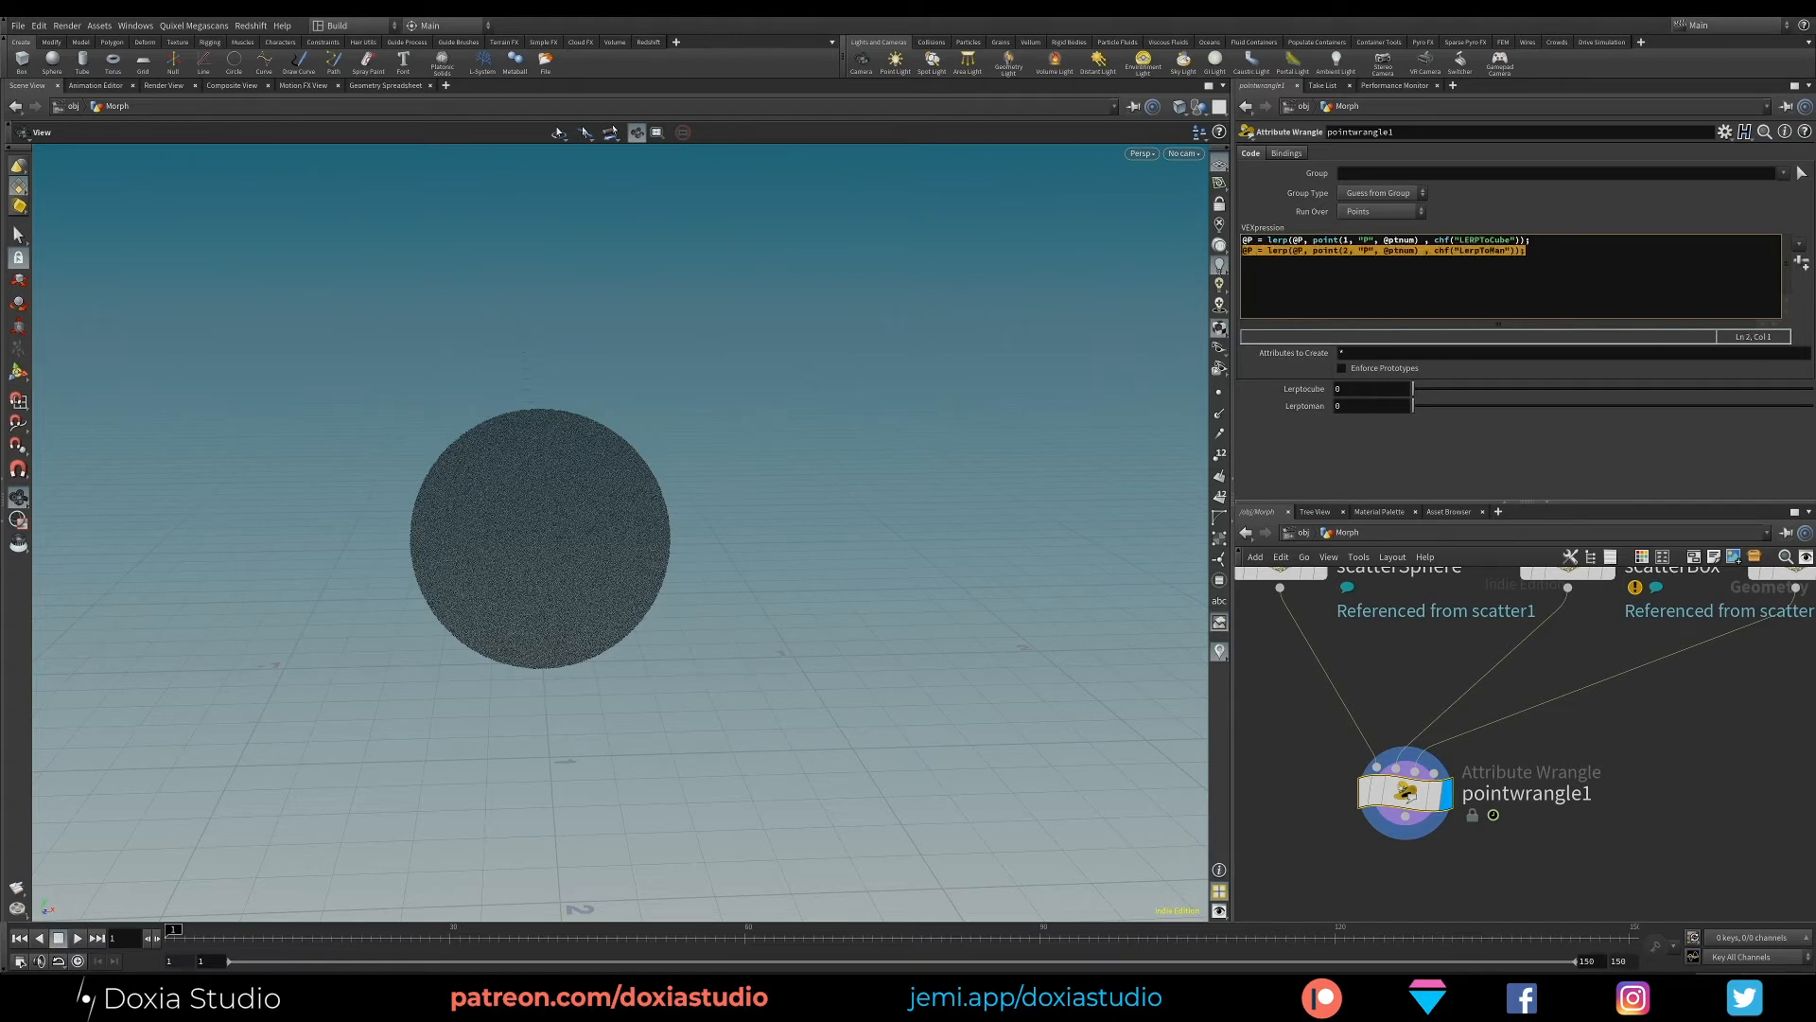
middle_click(1265, 276)
key(ctrl+z)
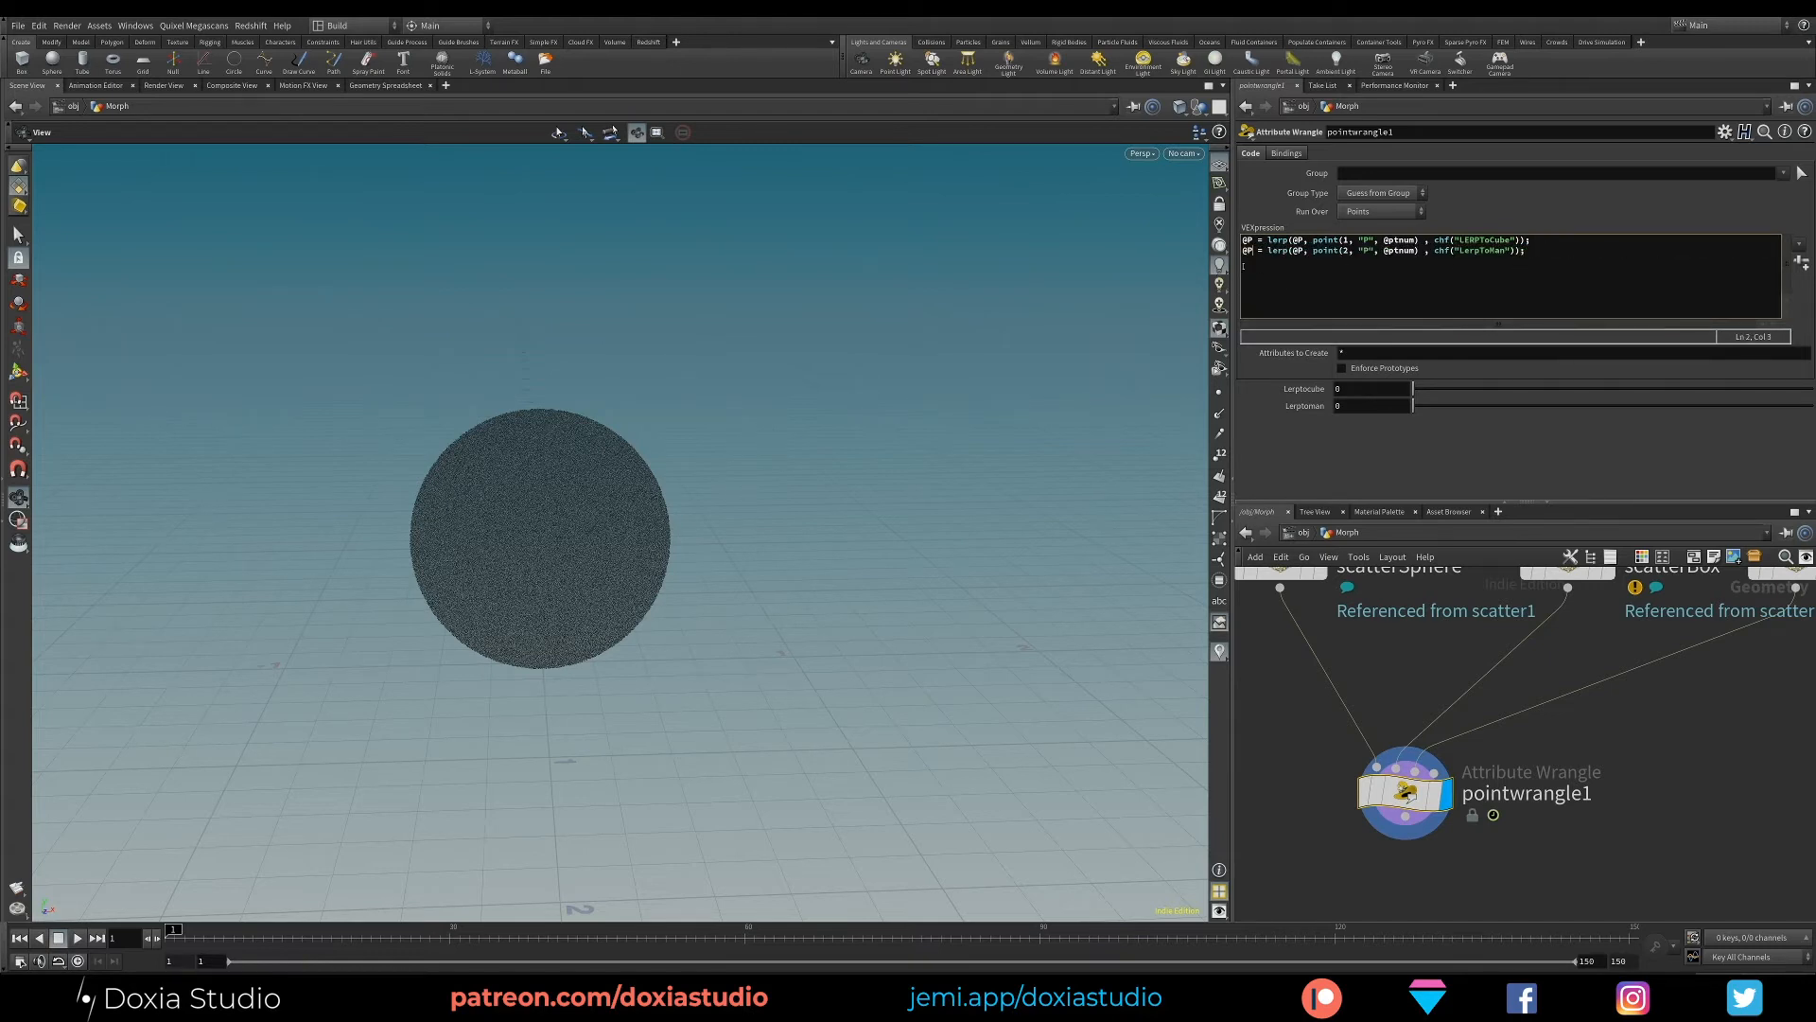
click(1547, 253)
drag(1542, 239, 1242, 240)
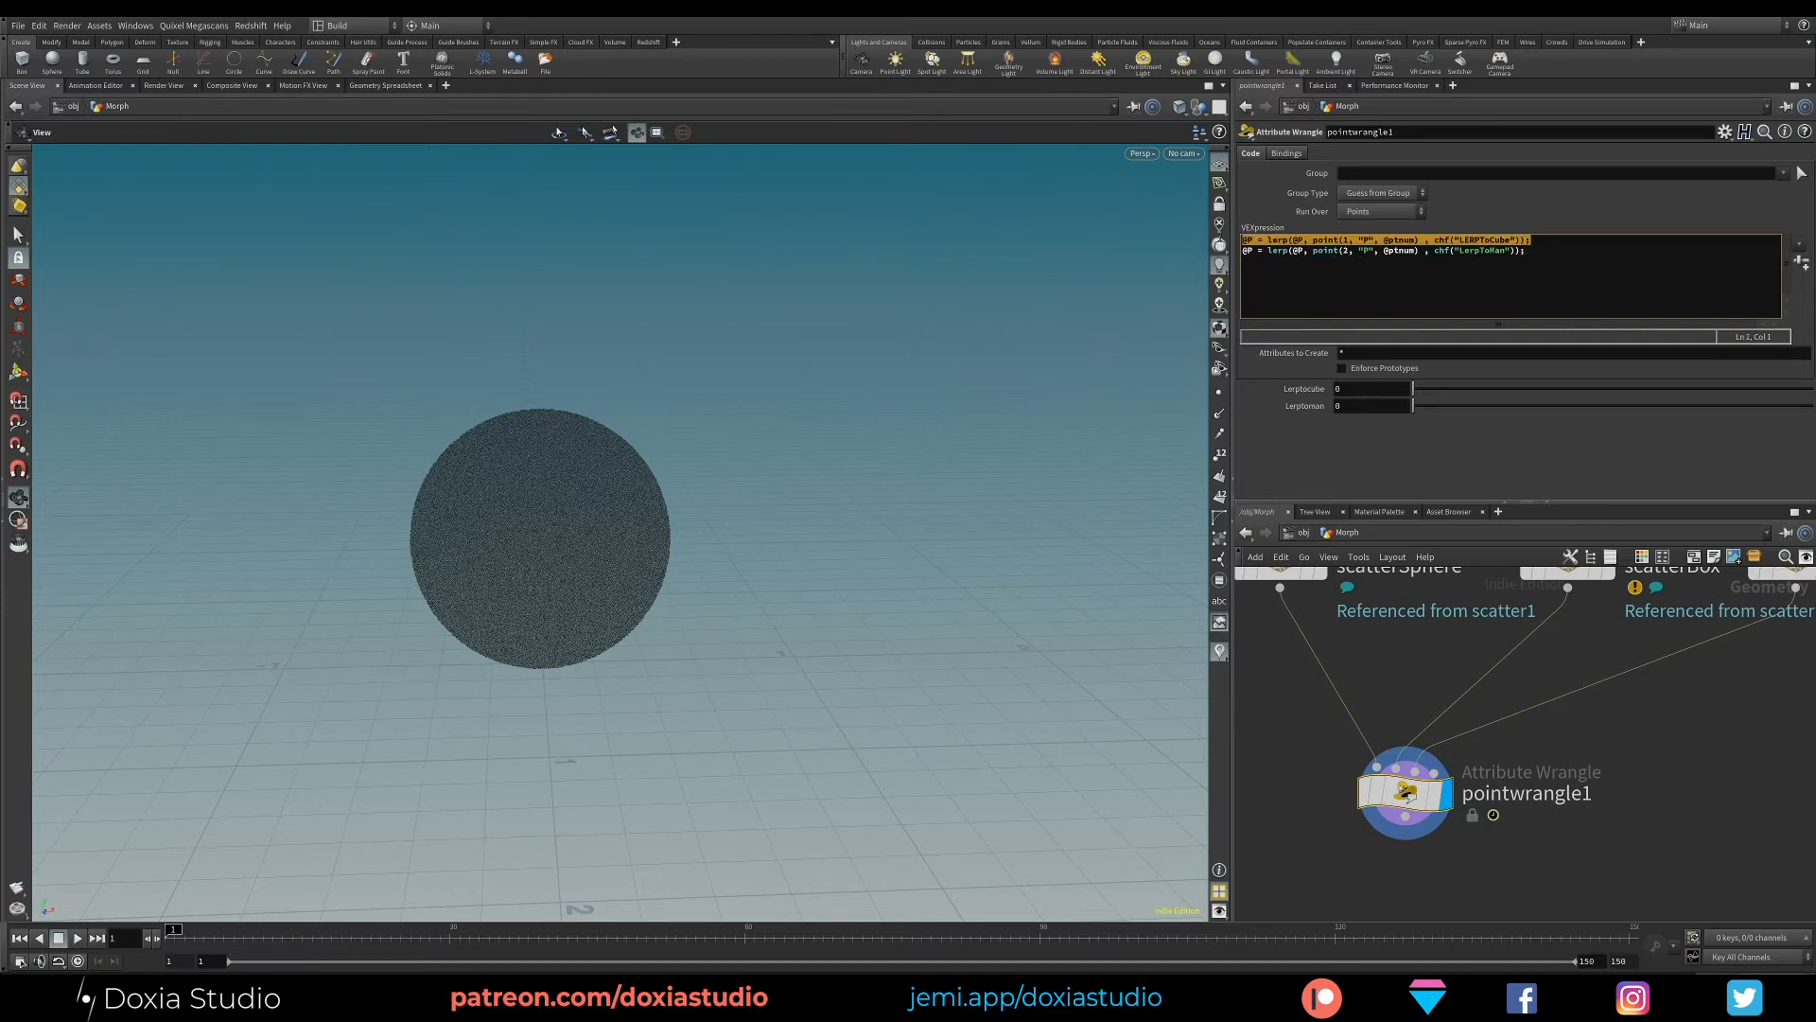
drag(1551, 251, 1241, 251)
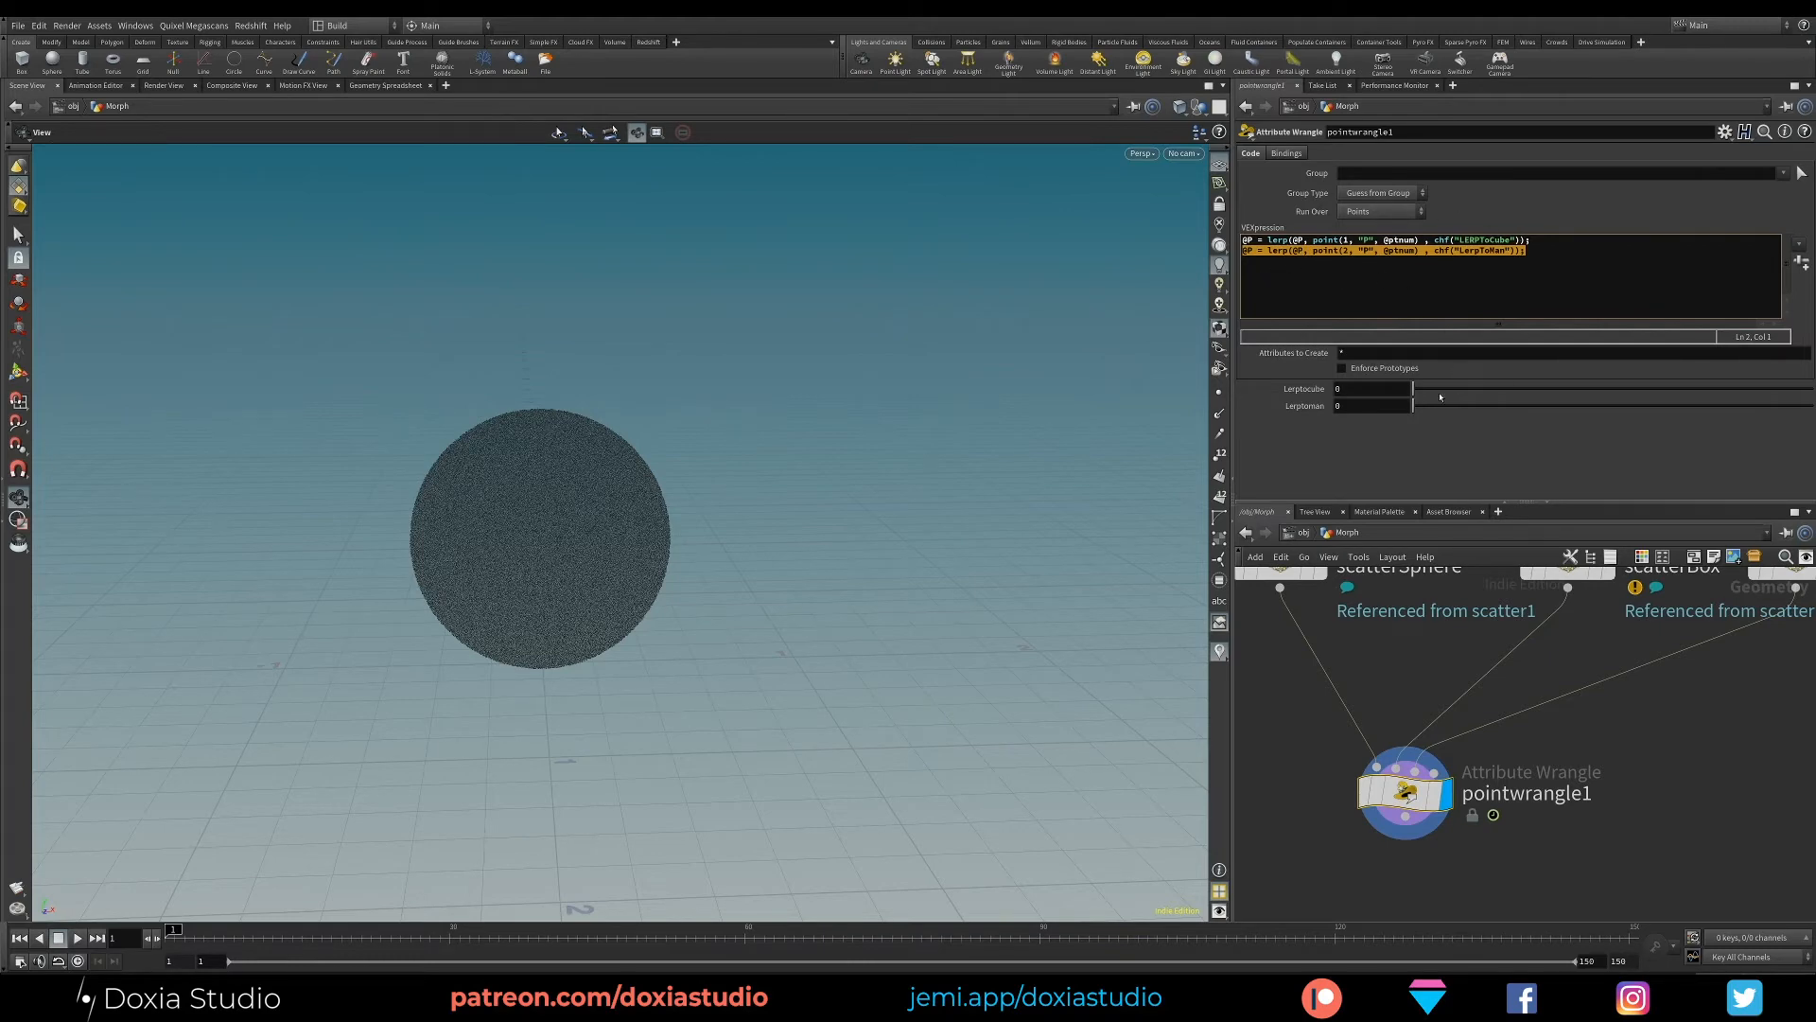
- Raise LERPToCube and LerpToMan to 1 to check how the second lerp line overrides the first, and reset both to 0
drag(1421, 388, 1812, 388)
drag(1449, 410, 1811, 407)
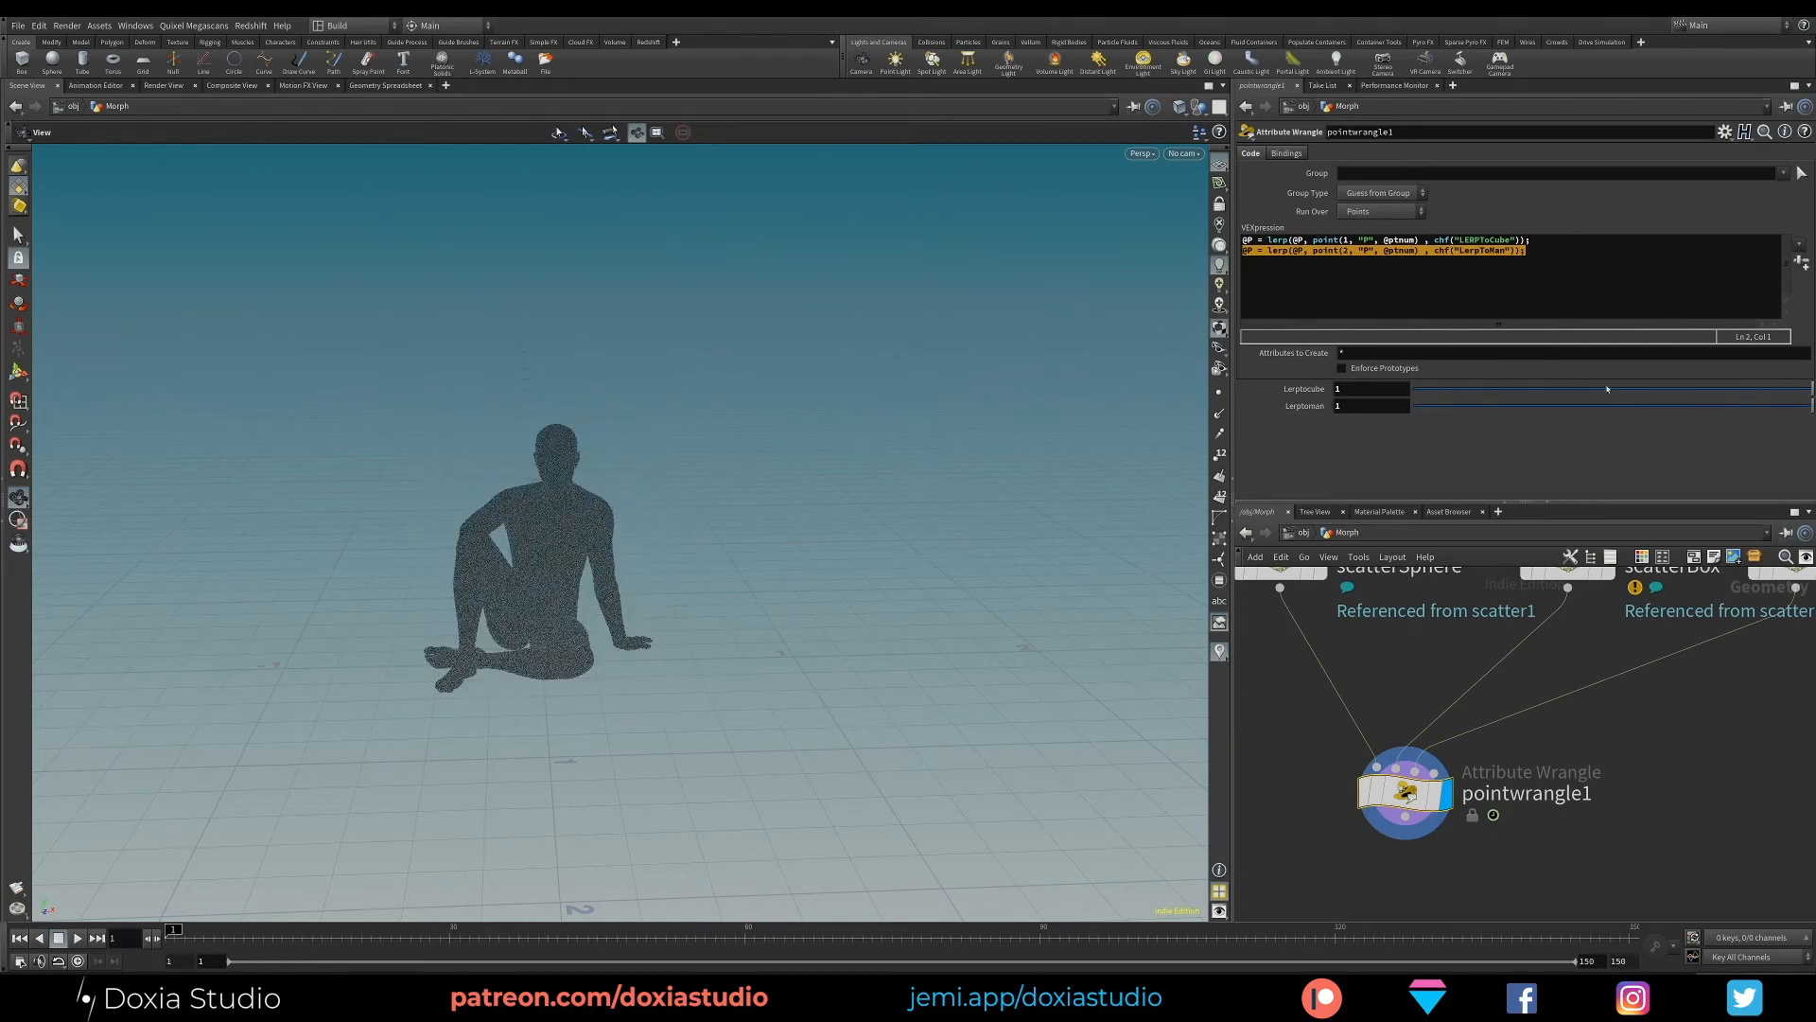
click(1557, 250)
drag(1547, 239, 1243, 244)
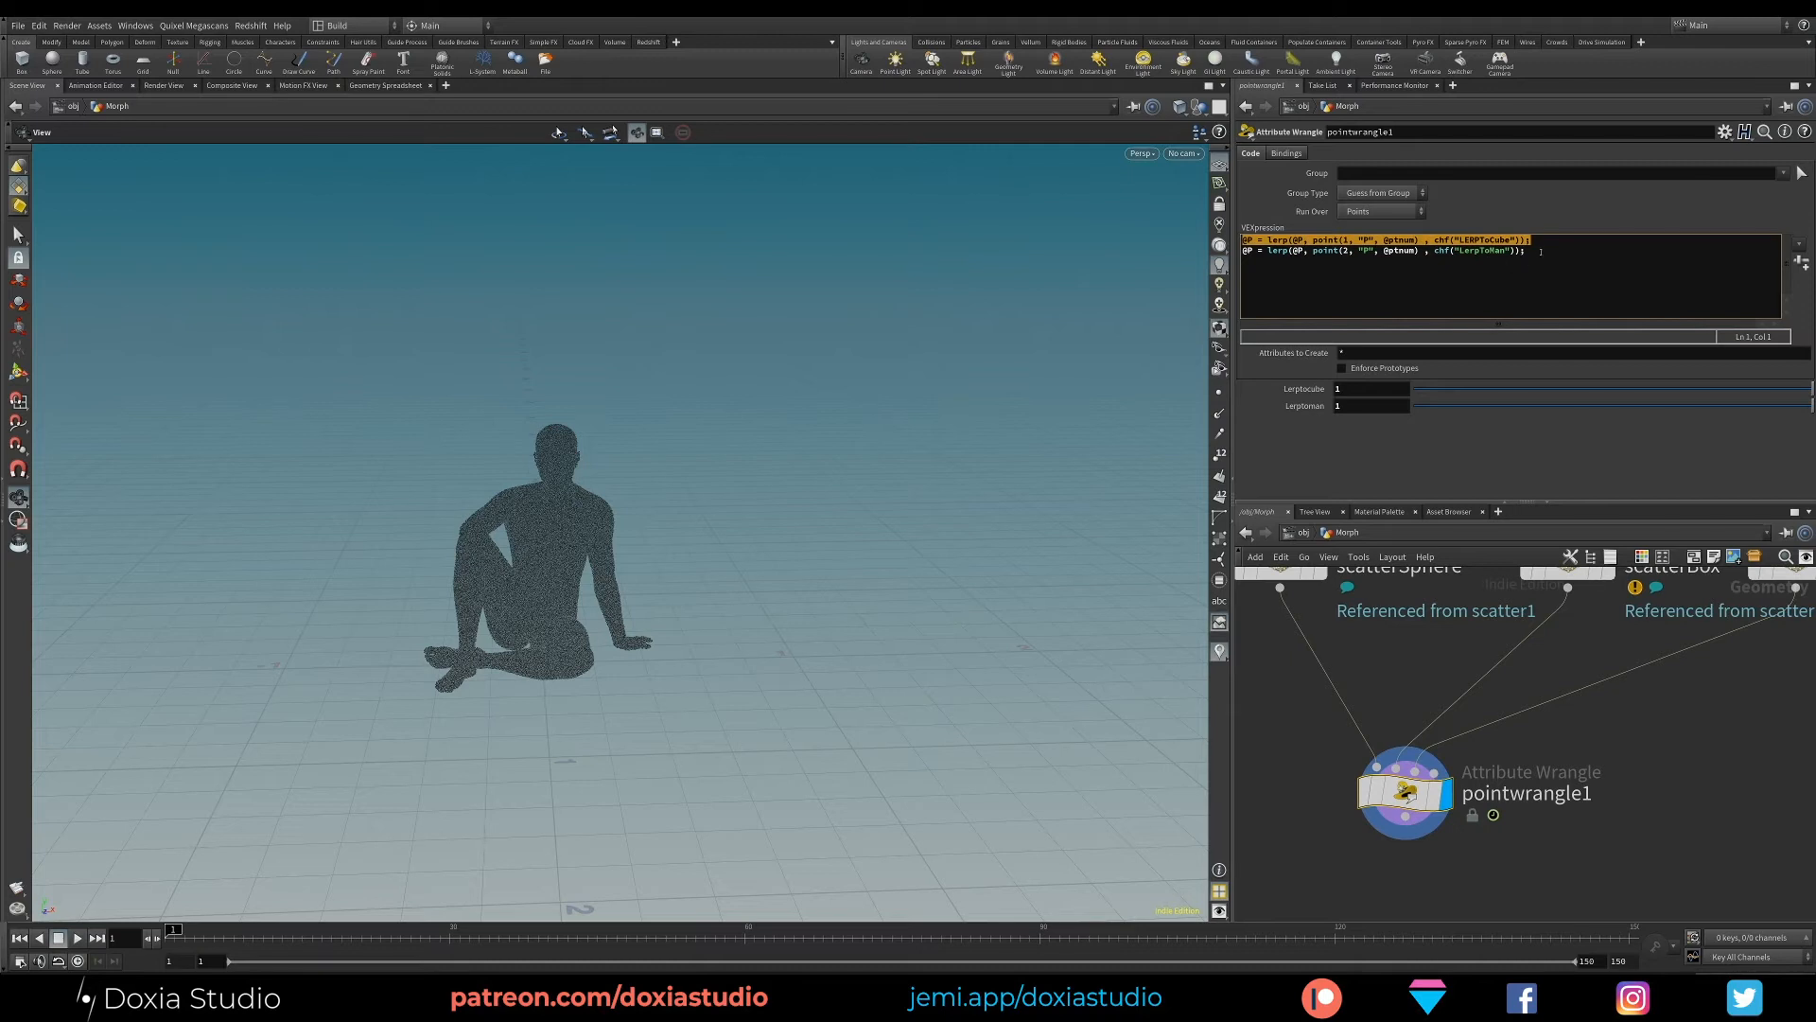
drag(1541, 250, 1242, 252)
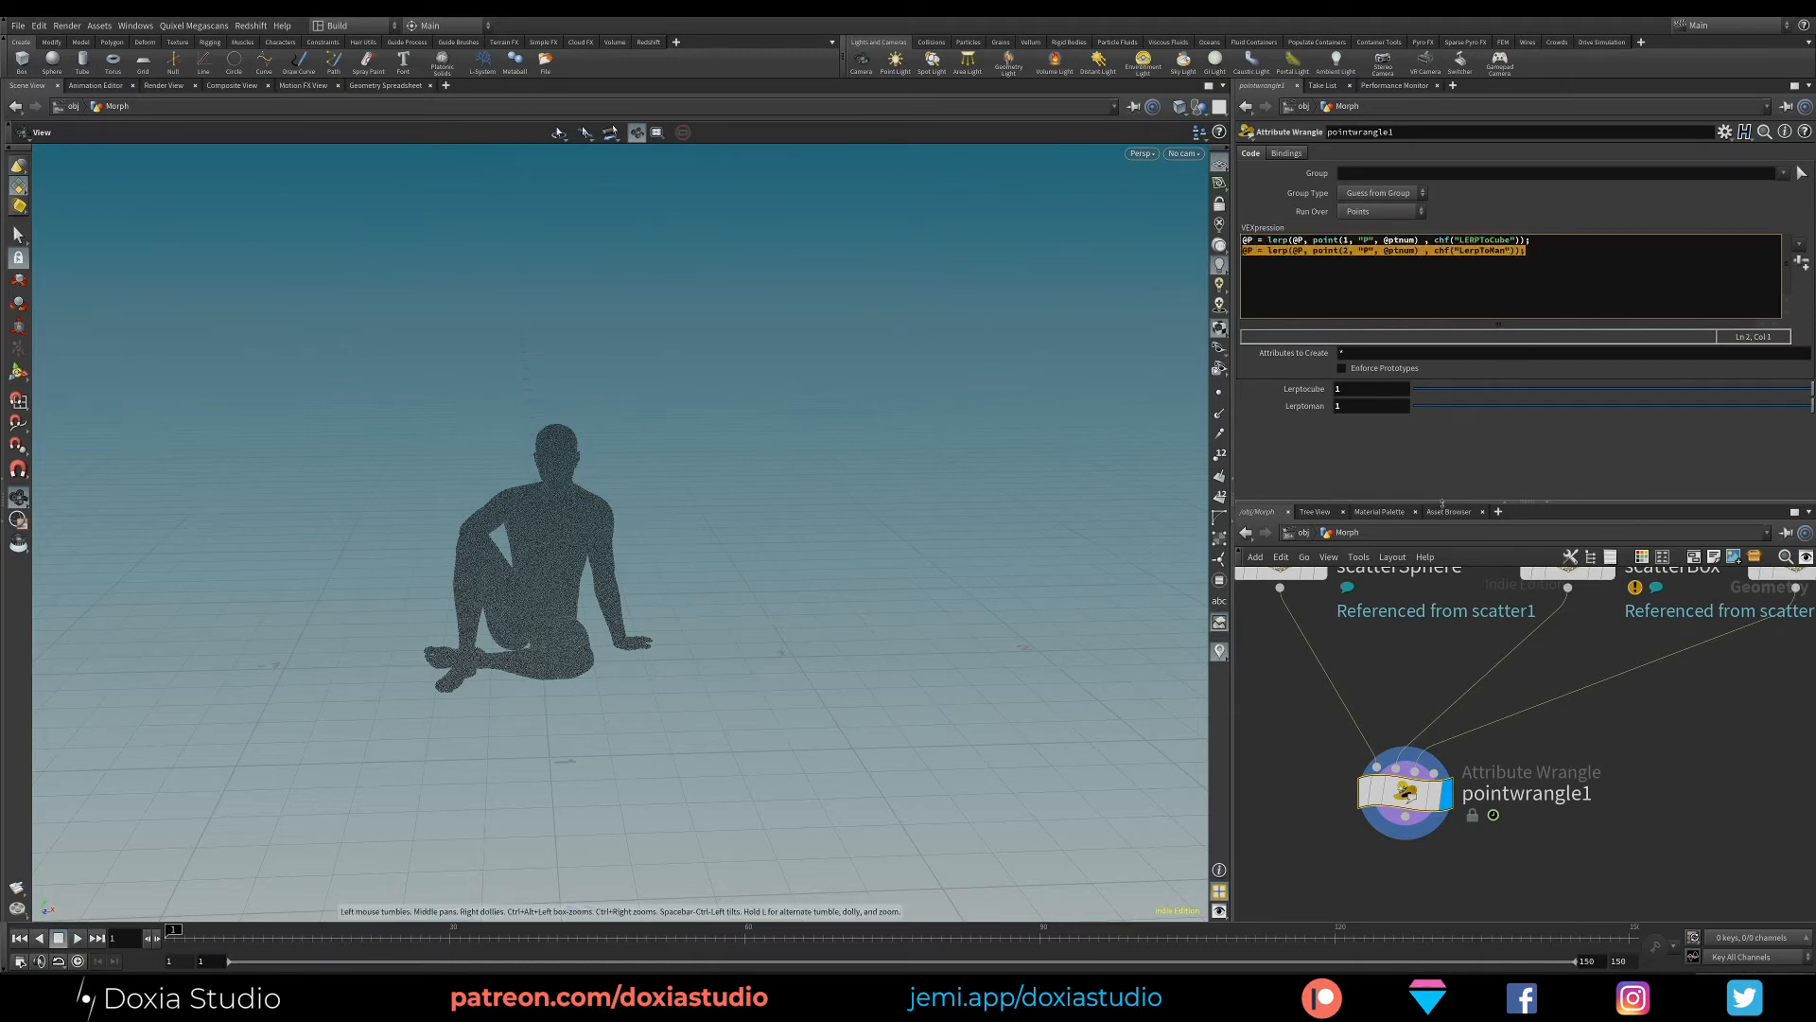
drag(1617, 397, 1413, 394)
drag(1526, 407, 1413, 407)
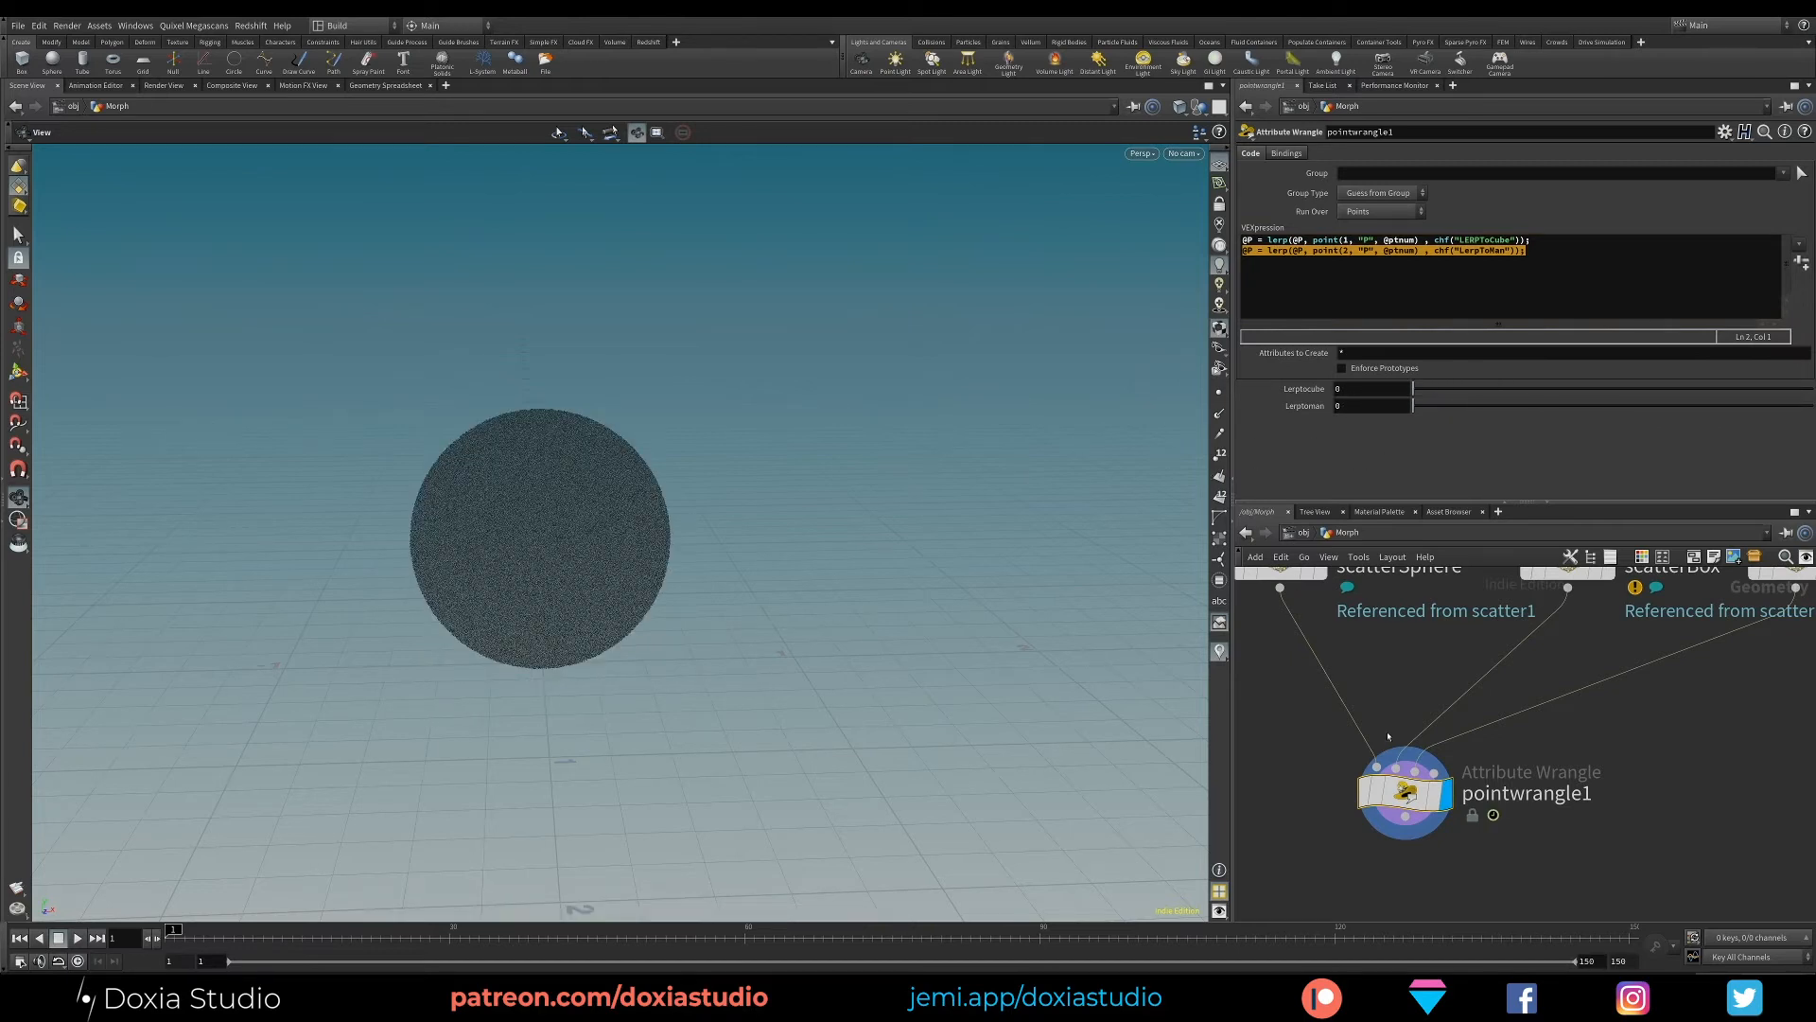
- Add a VDB from Particles node below pointwrangle1, wired to the wrangle's output
scroll(1419, 710, down, 6)
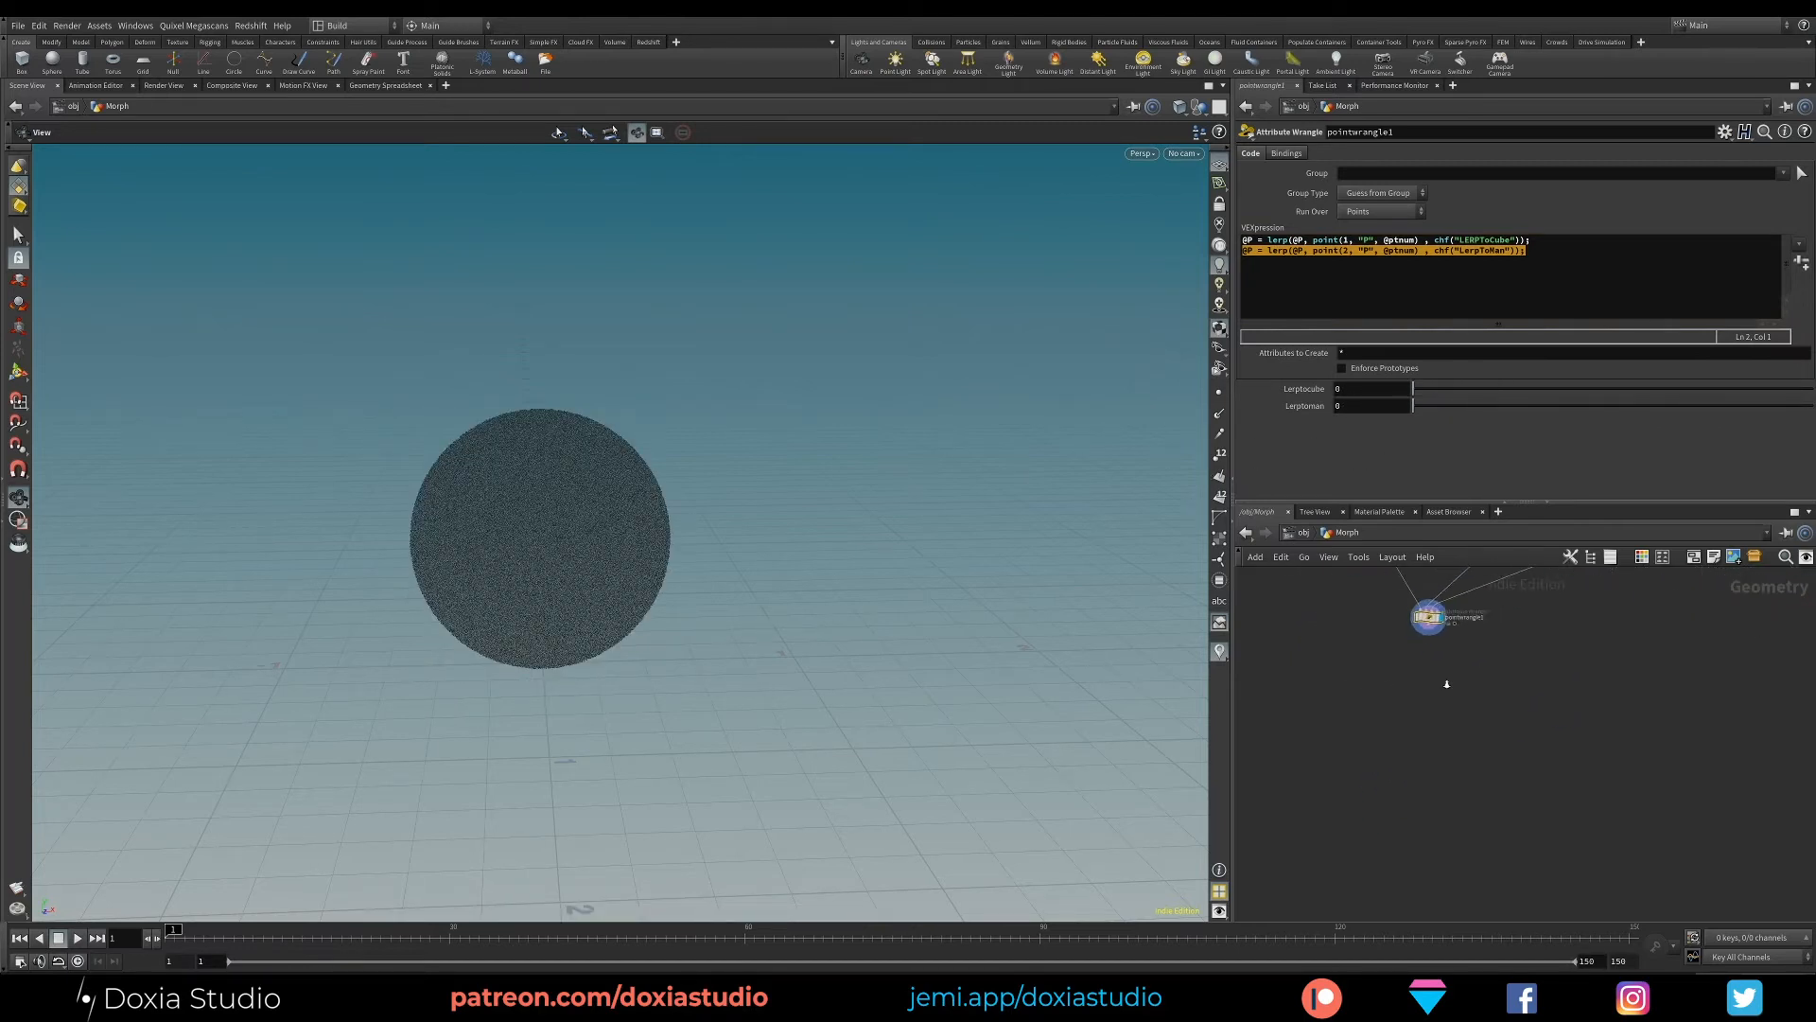
scroll(1429, 686, up, 3)
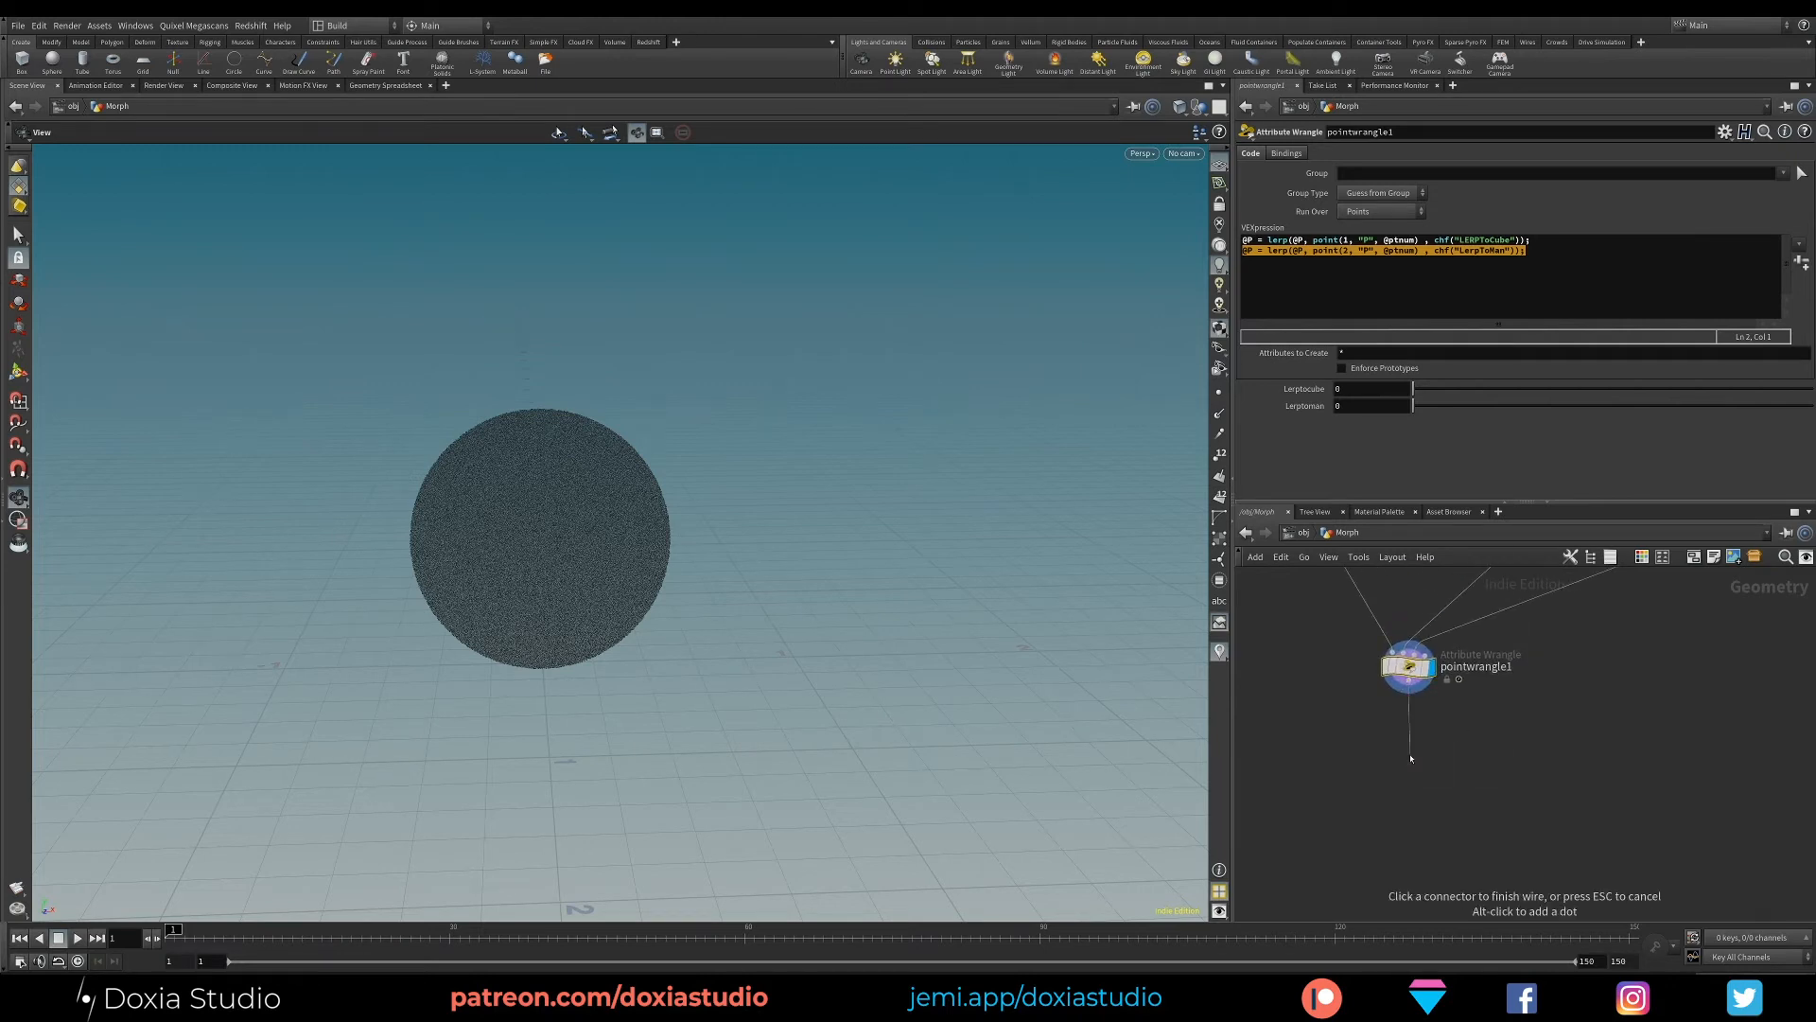
key(Tab)
text(vdb)
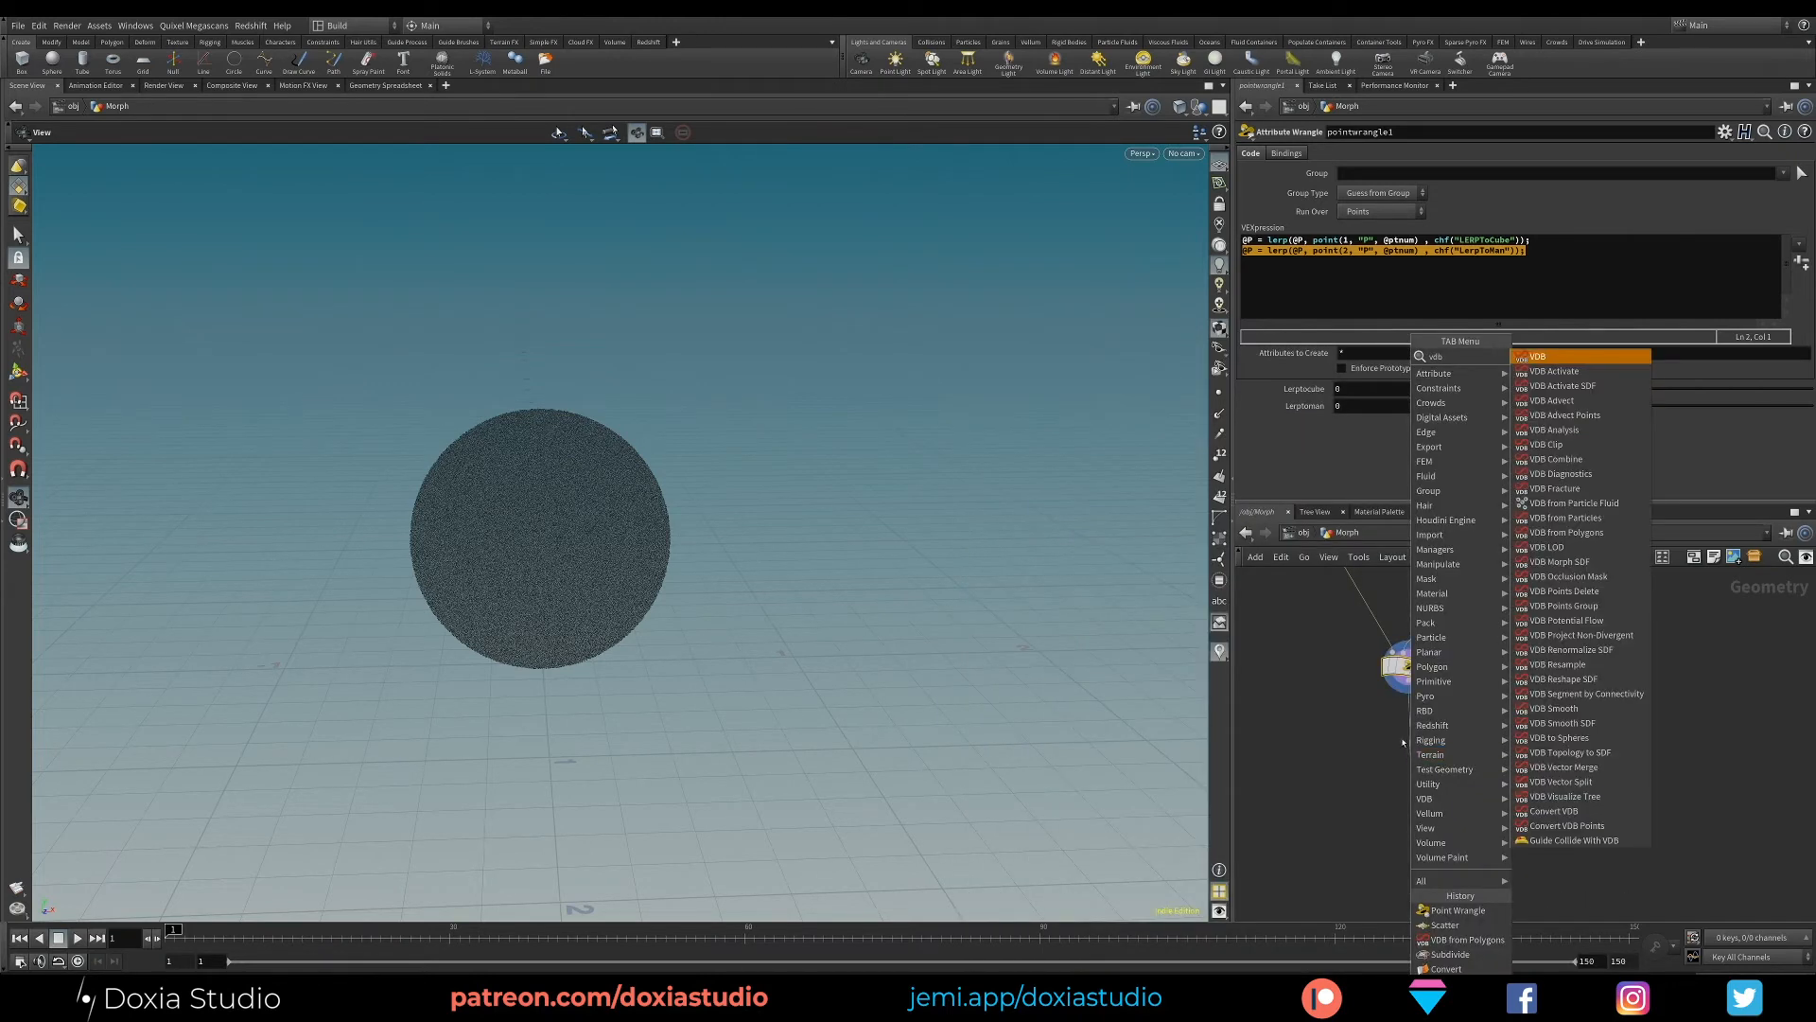
text( par)
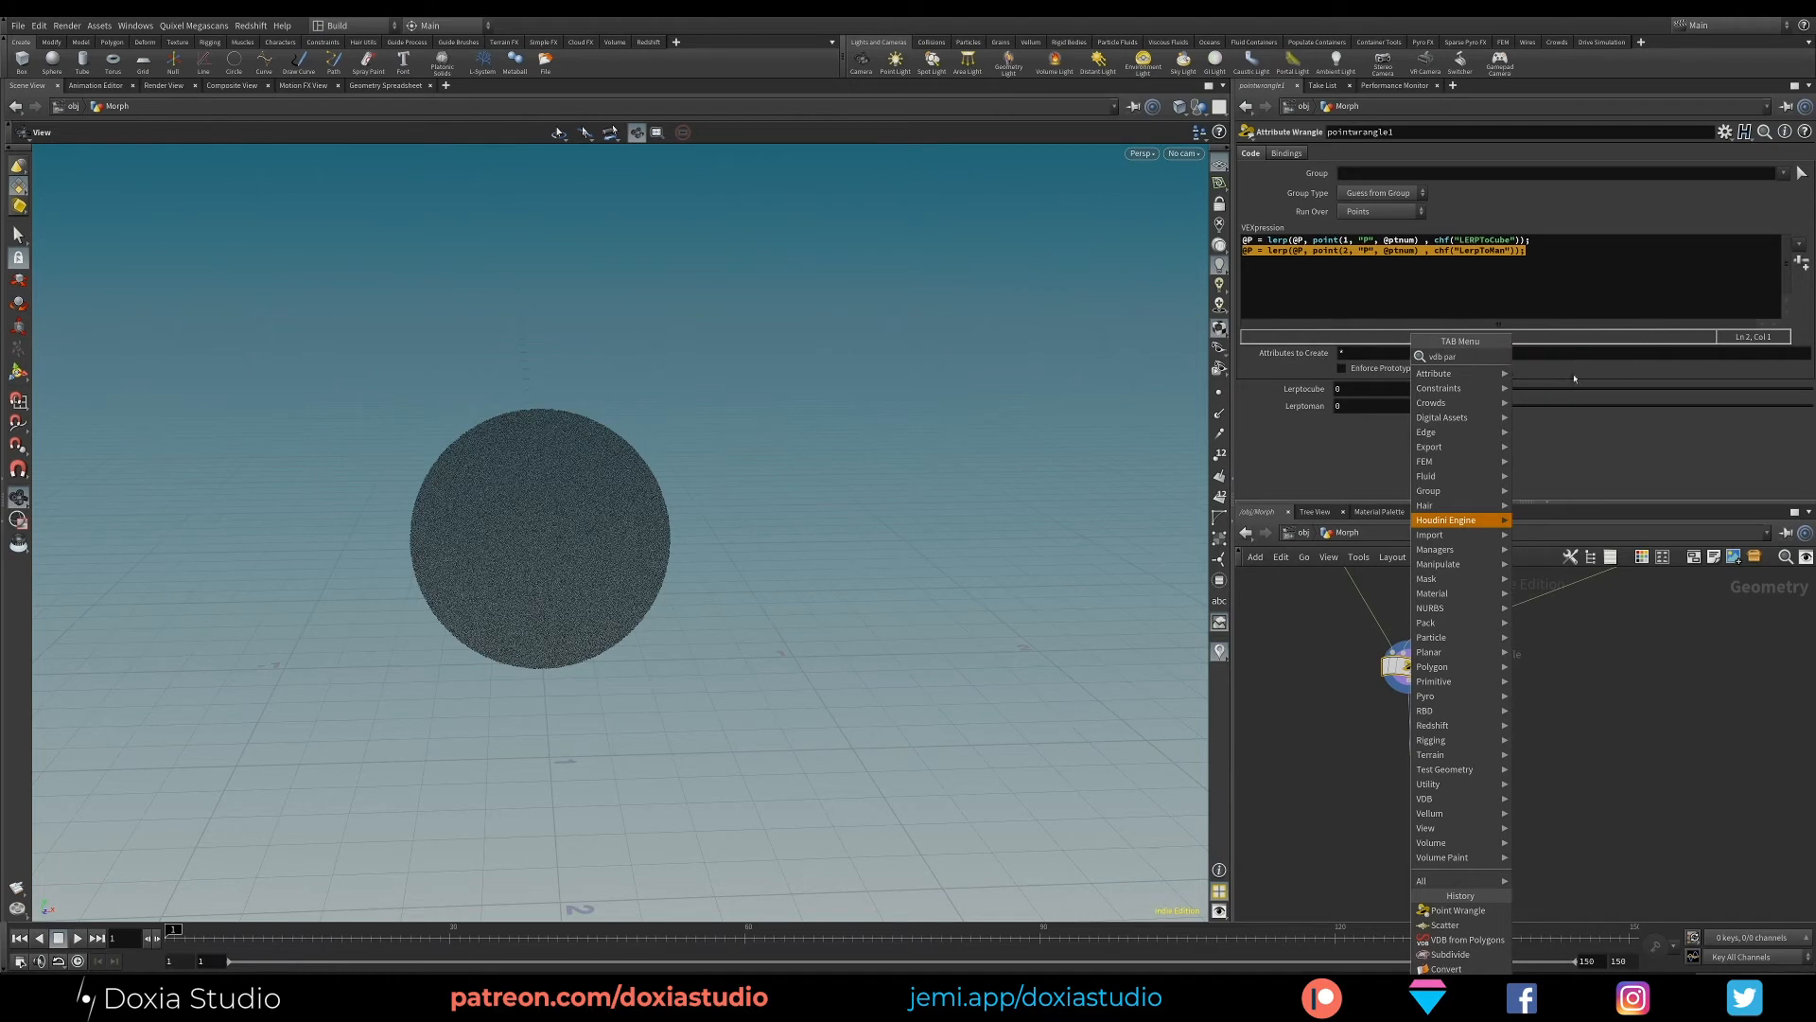
click(1565, 371)
click(1410, 754)
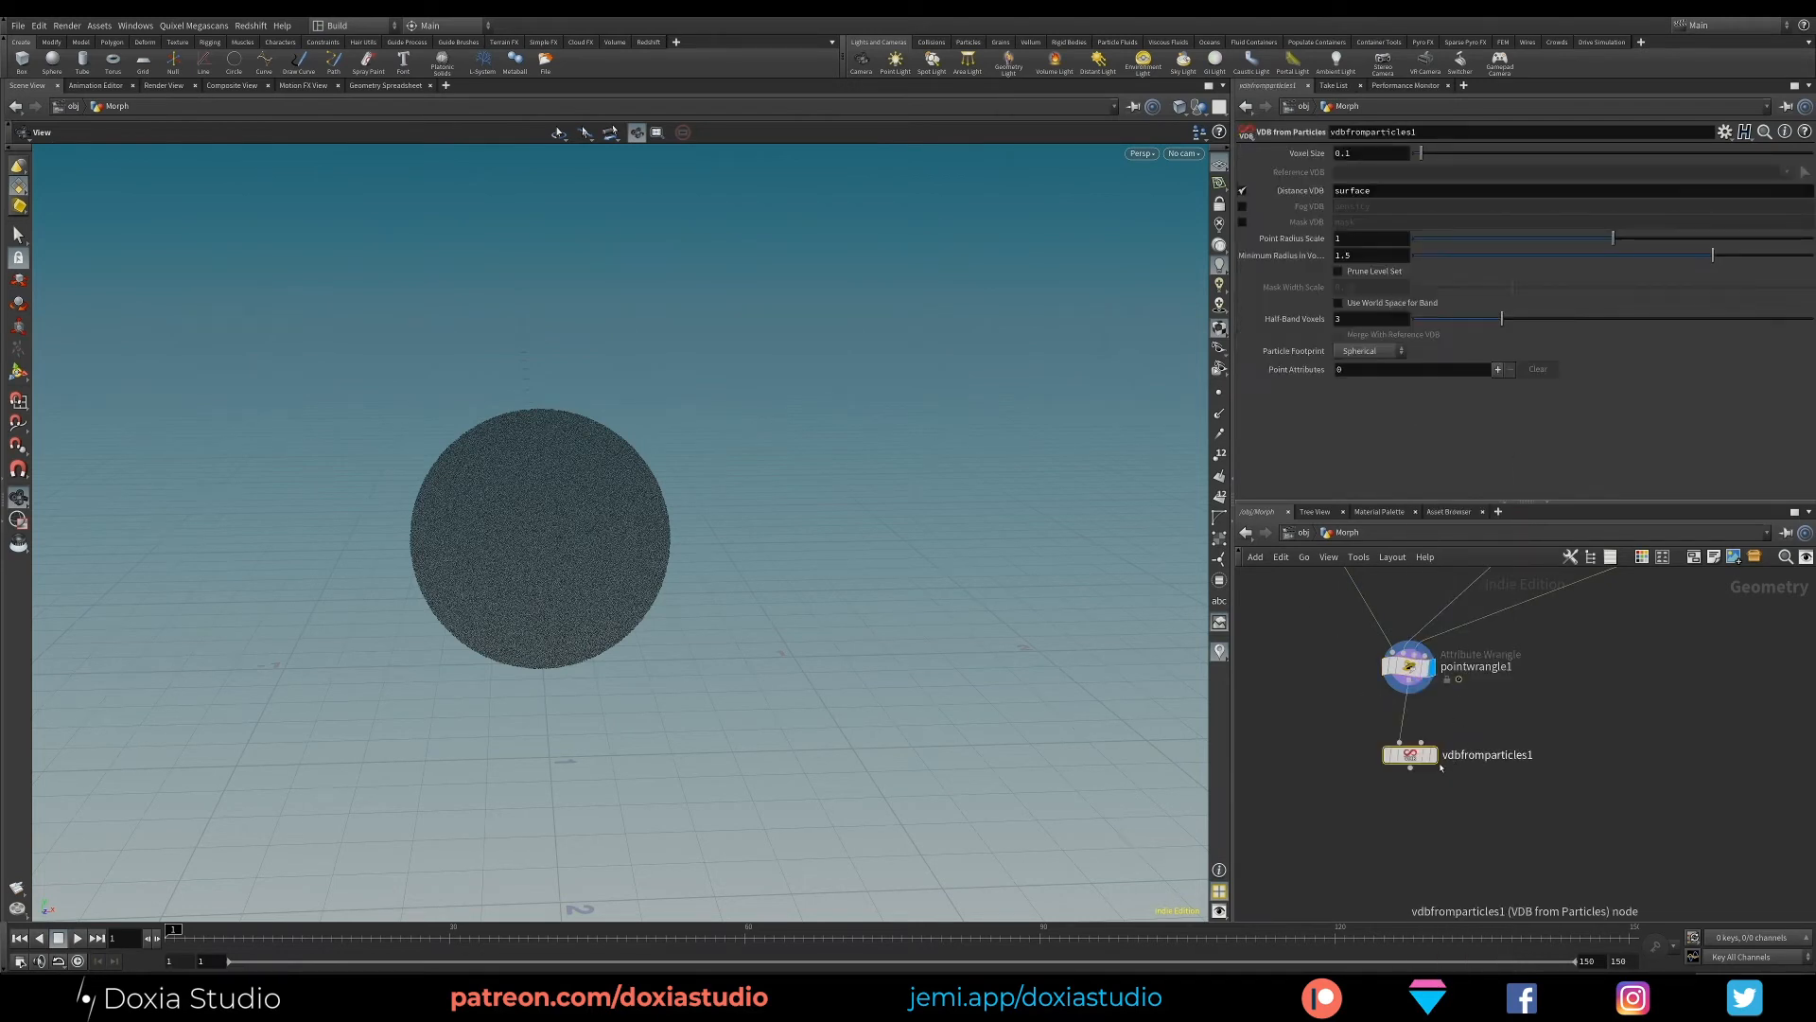
mouse_move(1421, 760)
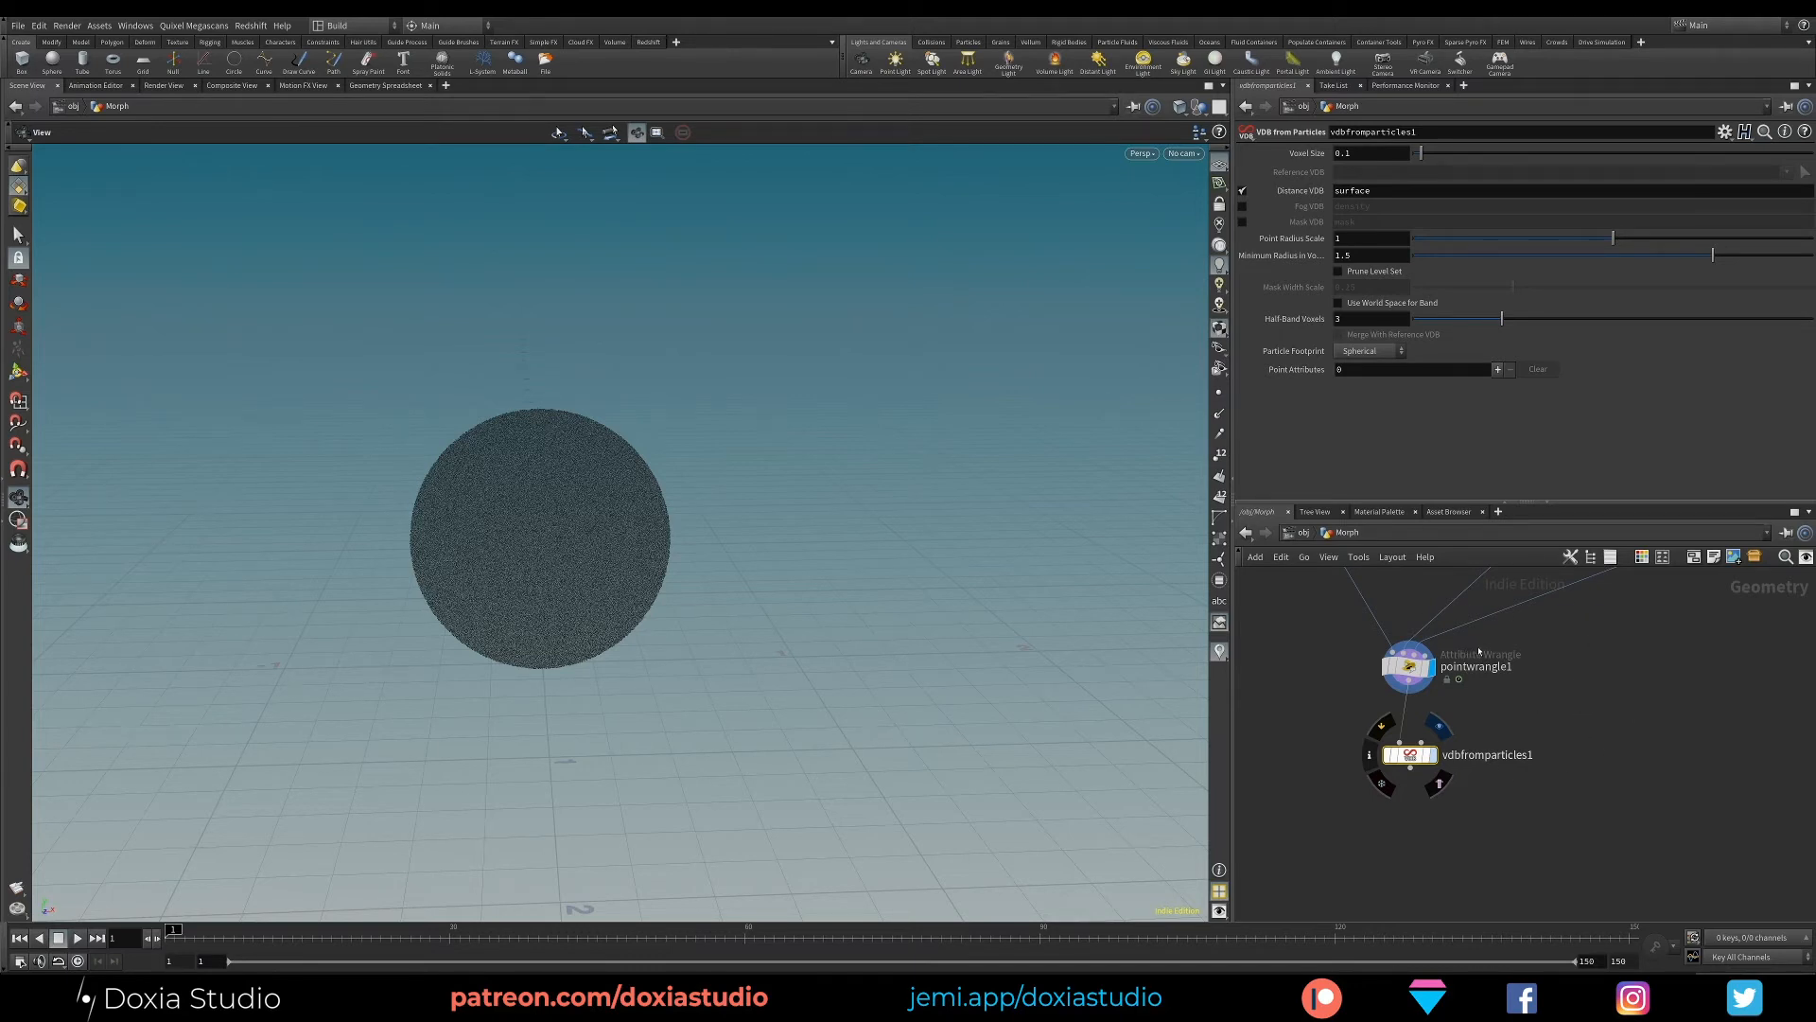
- Display vdbfromparticles1 and set its Voxel Size to 0.004, Point Radius Scale to 0.008 and minimum radius in voxels to 1
key(r)
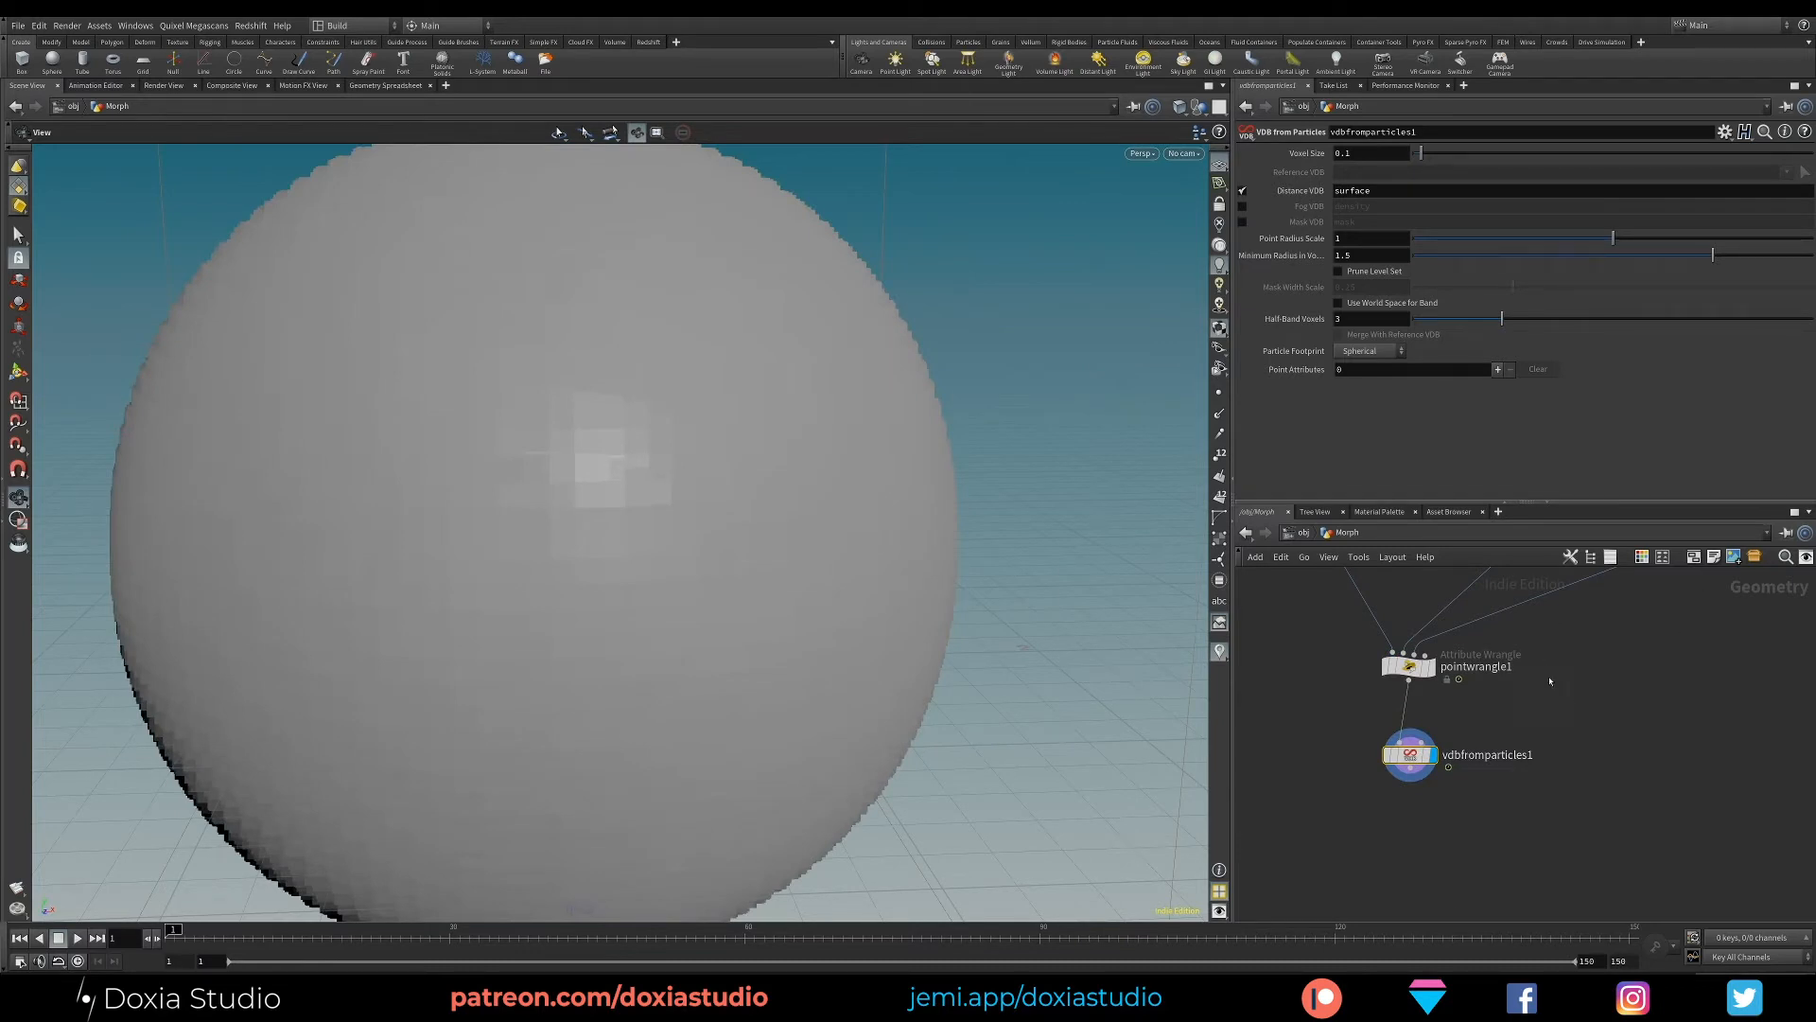
middle_drag(1603, 702, 1580, 667)
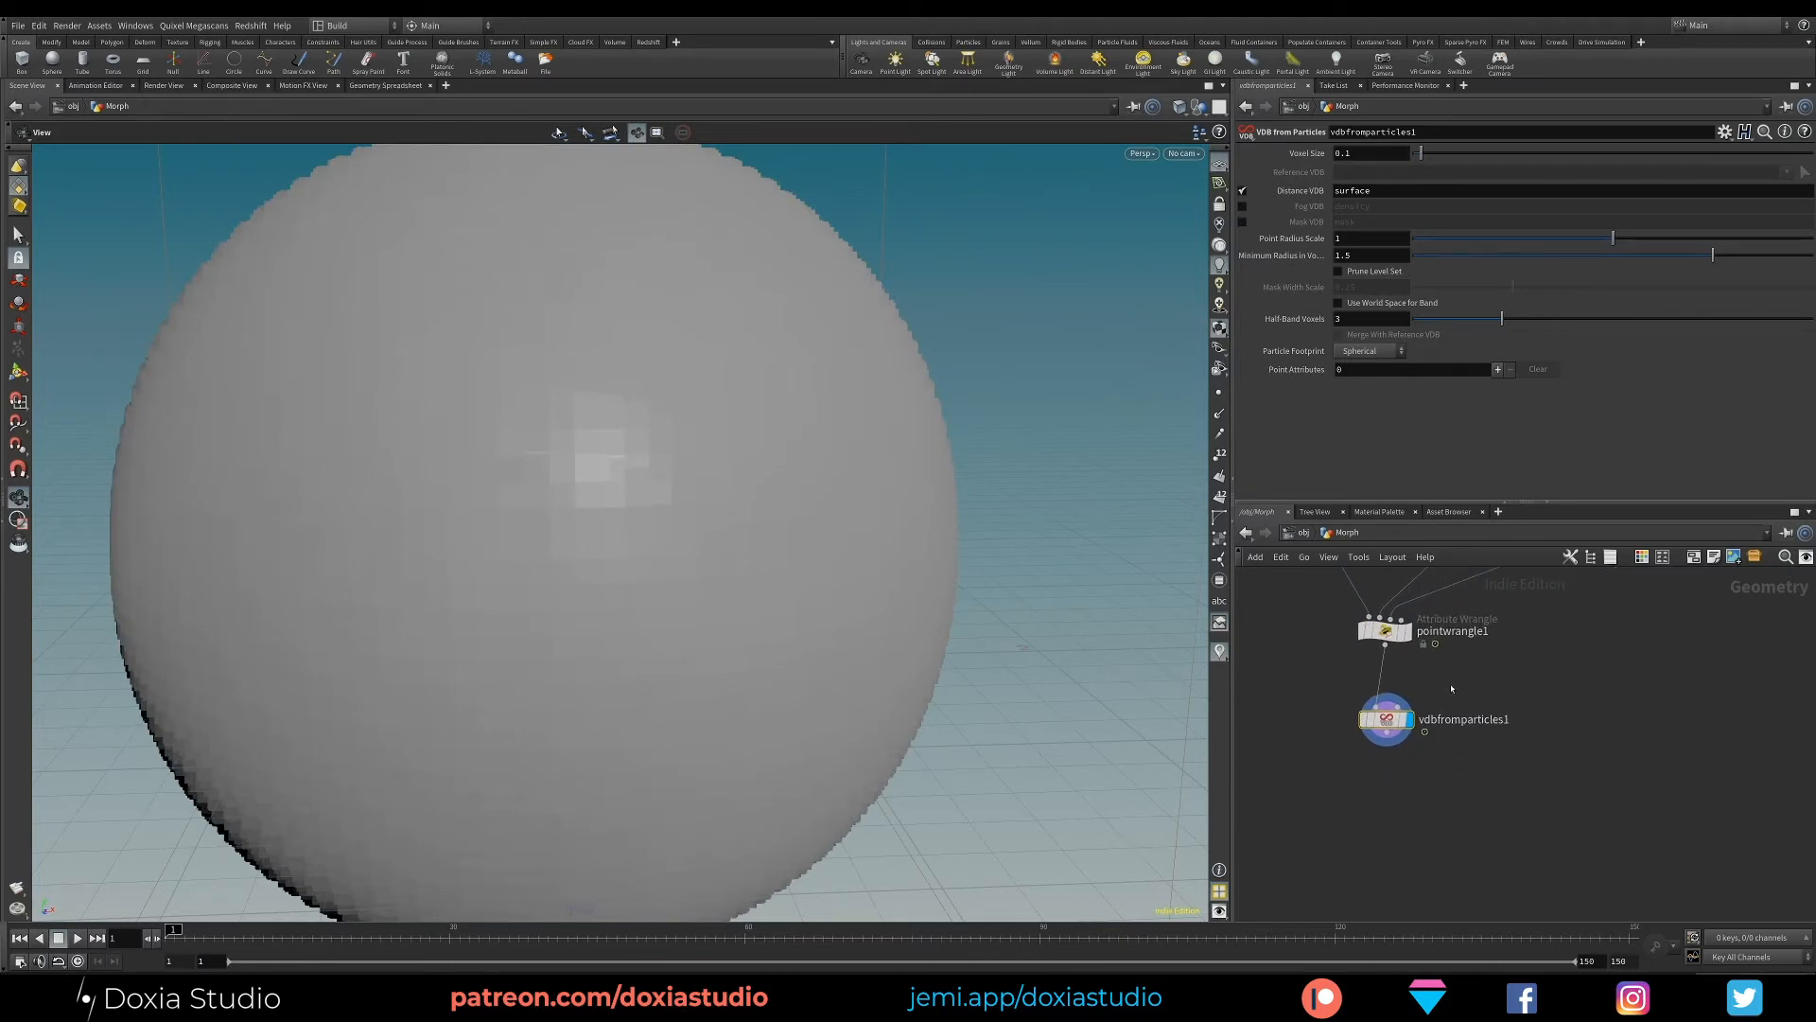
drag(1480, 686, 1335, 789)
text(0.008)
key(Return)
drag(1347, 152, 1356, 155)
text(.004)
key(Return)
drag(1368, 253, 1324, 267)
text(1)
key(Return)
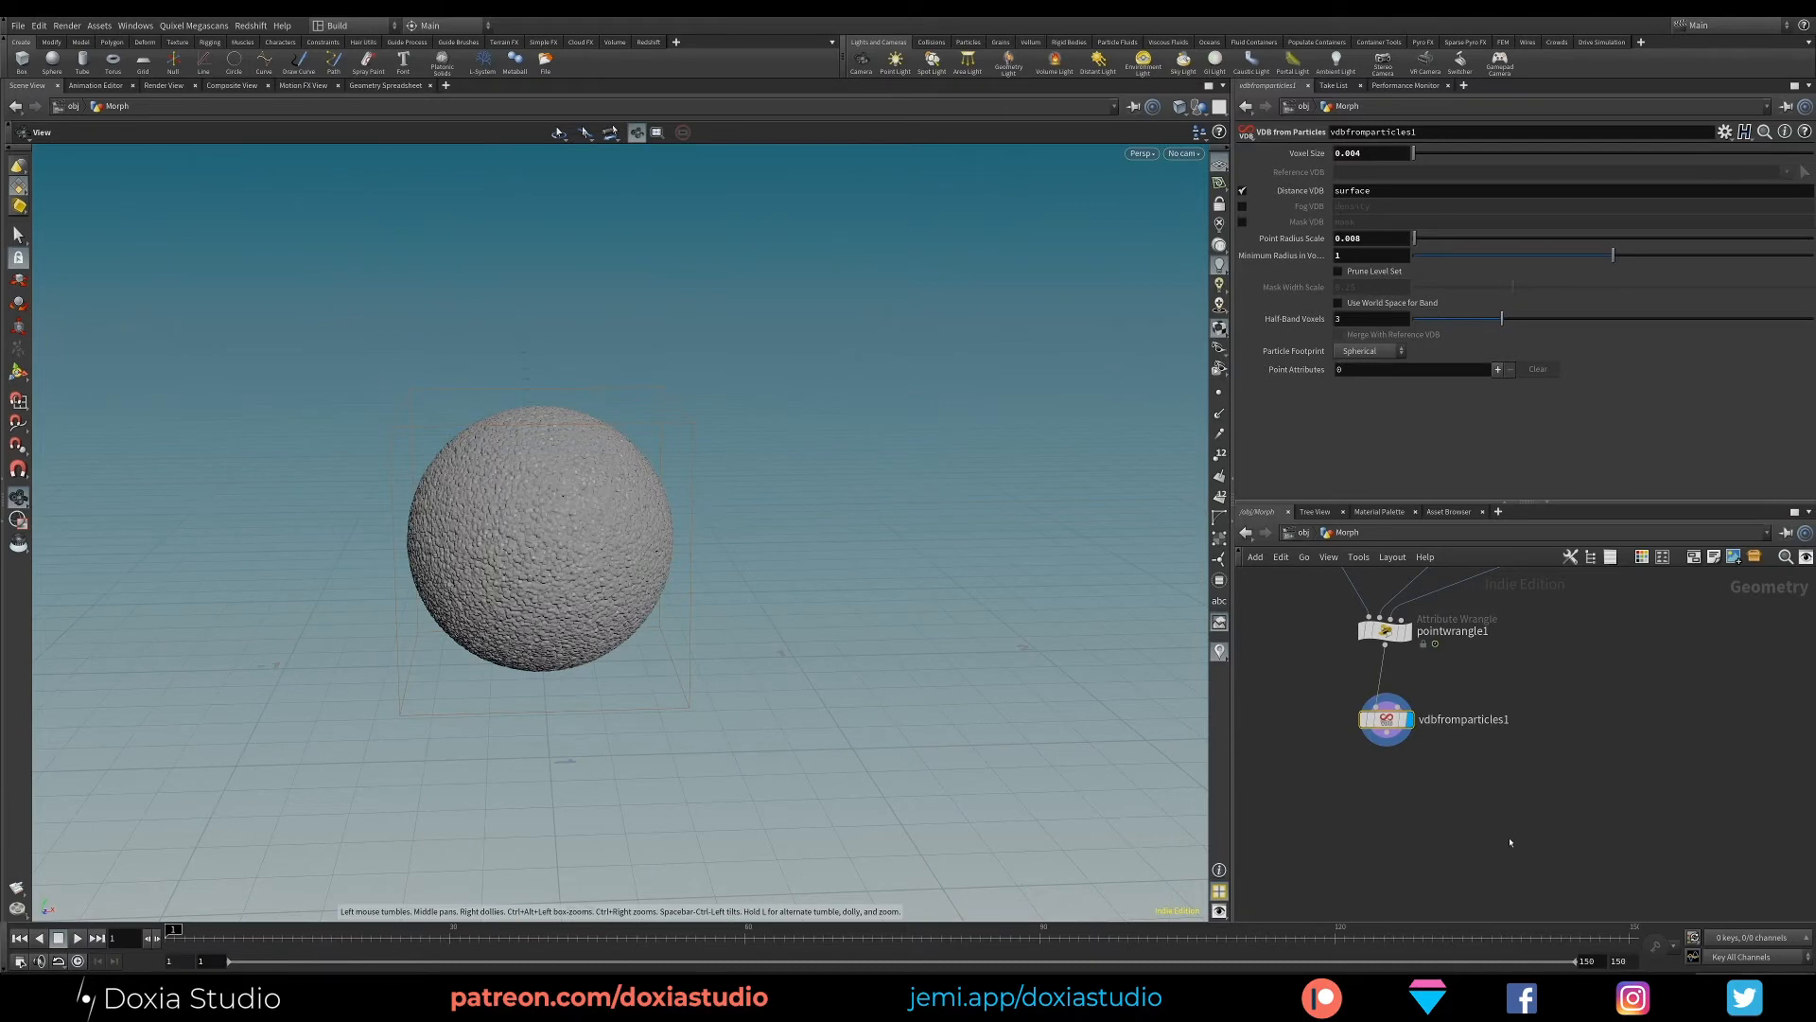
mouse_move(571, 620)
mouse_down()
mouse_move(767, 492)
mouse_move(541, 616)
mouse_move(578, 628)
mouse_up()
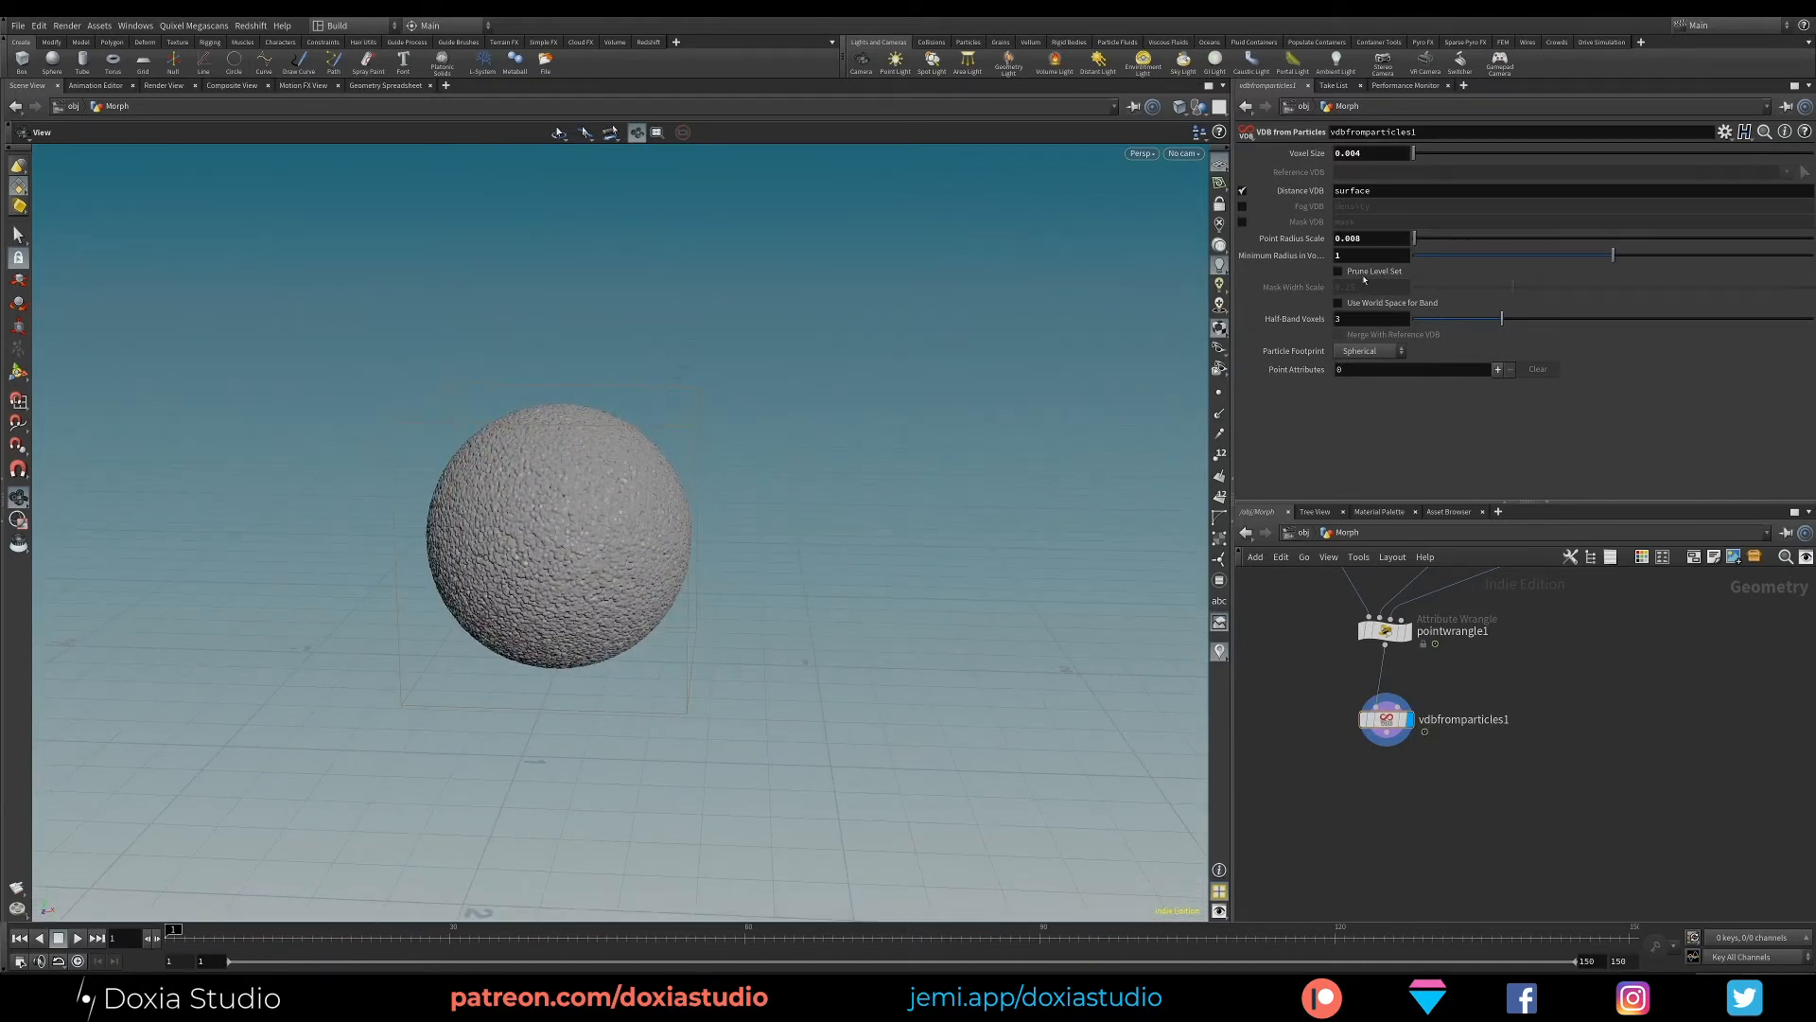
text(08)
- Set LerpToMan to 1 on pointwrangle1 and inspect the seated man's VDB surface
click(1384, 629)
click(1339, 405)
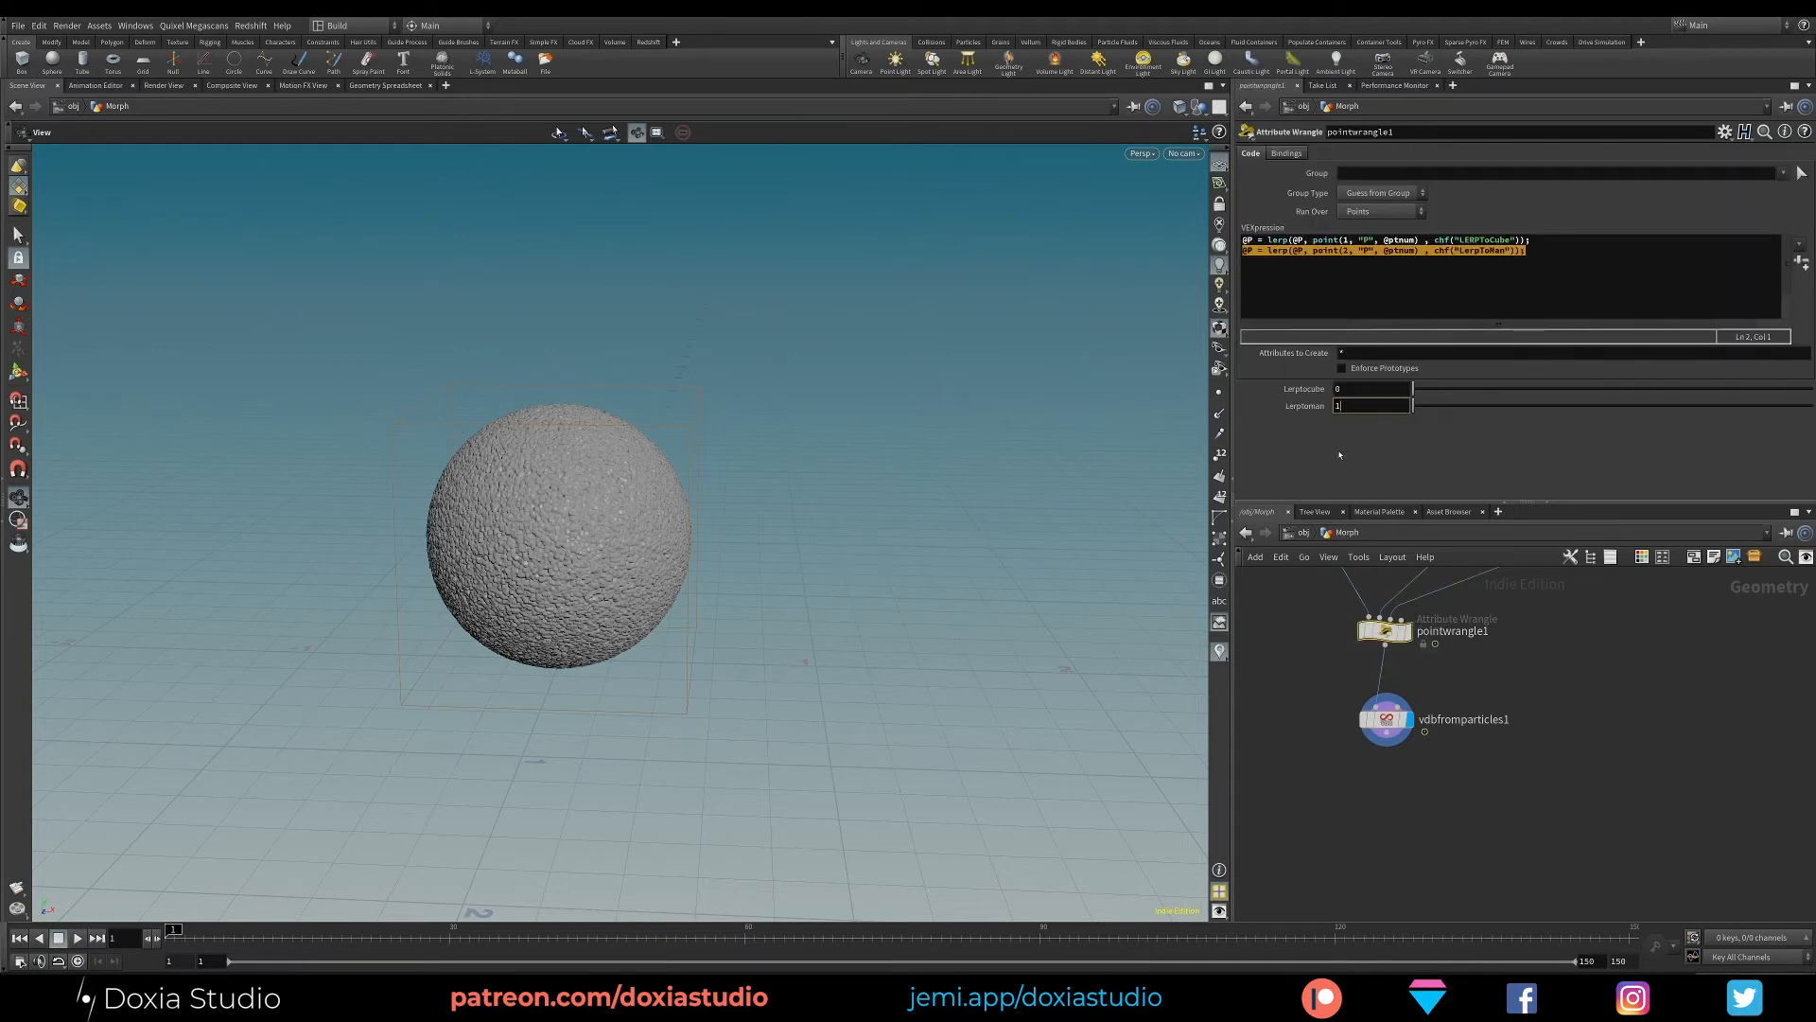
key(Return)
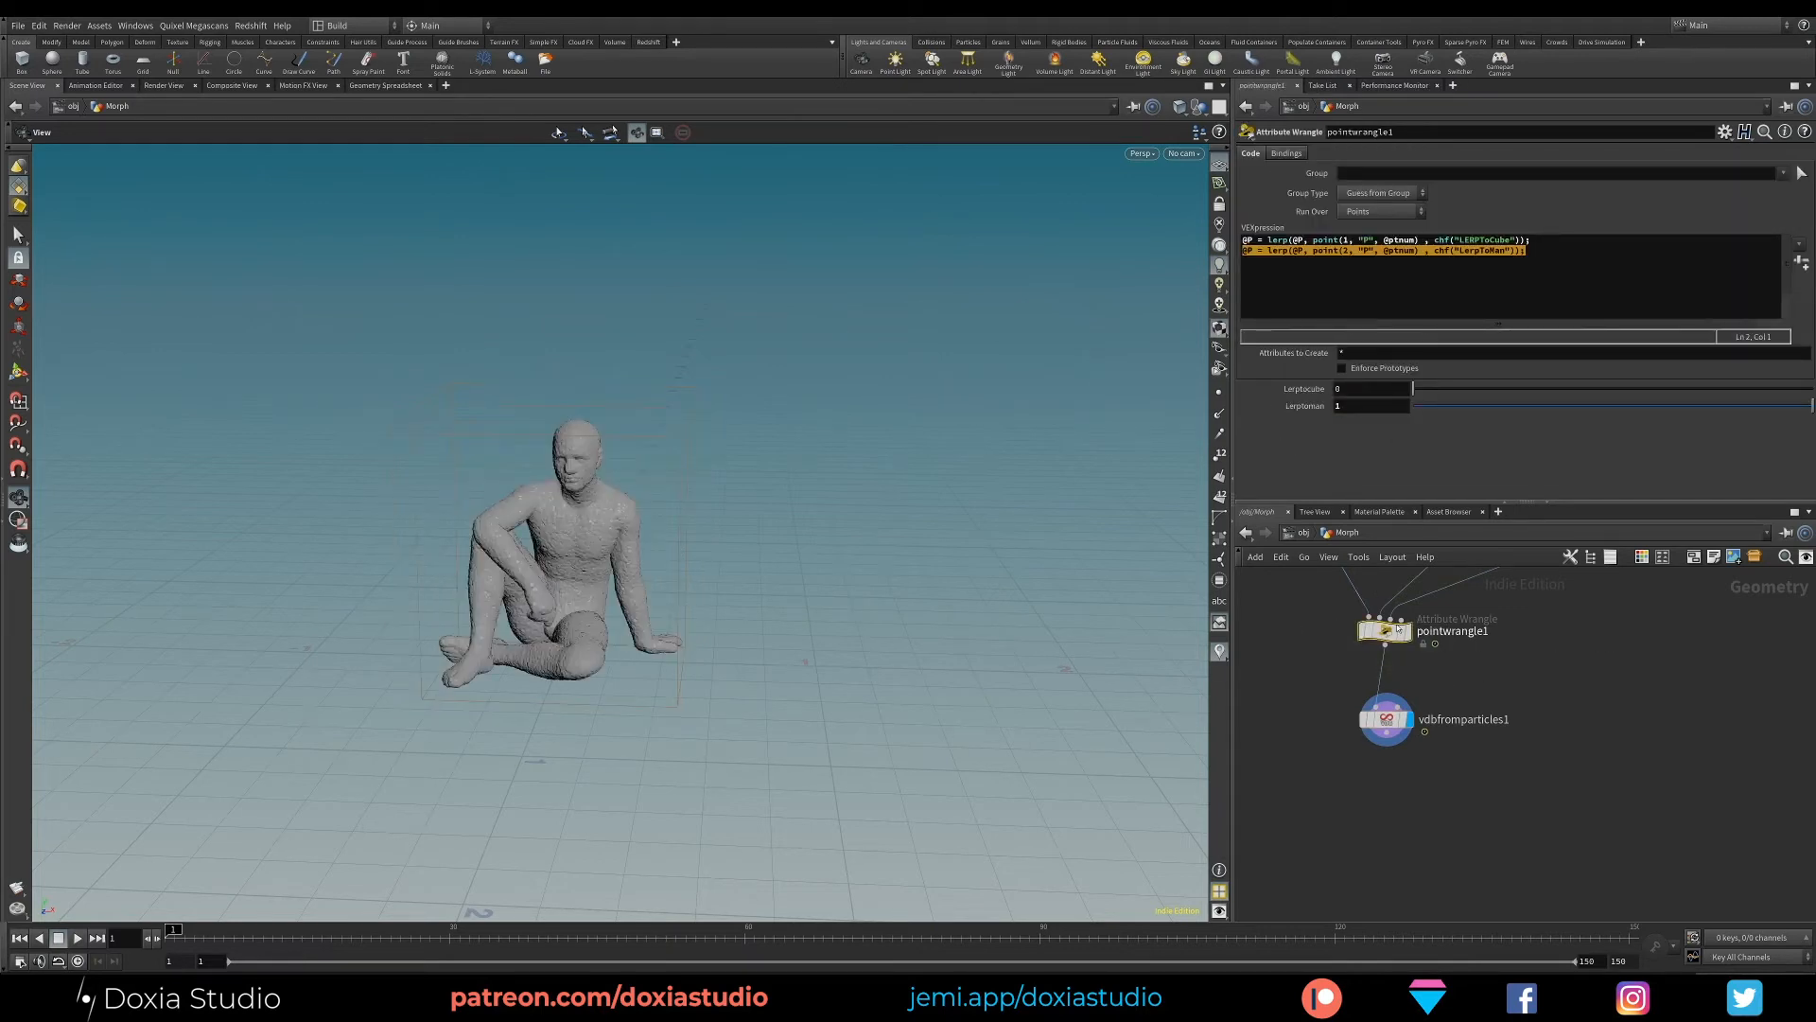
mouse_move(597, 613)
mouse_down()
mouse_move(774, 562)
mouse_move(610, 643)
mouse_up()
- Try a Point Radius Scale of 0.01 on vdbfromparticles1, and settle on 0.006
click(1387, 724)
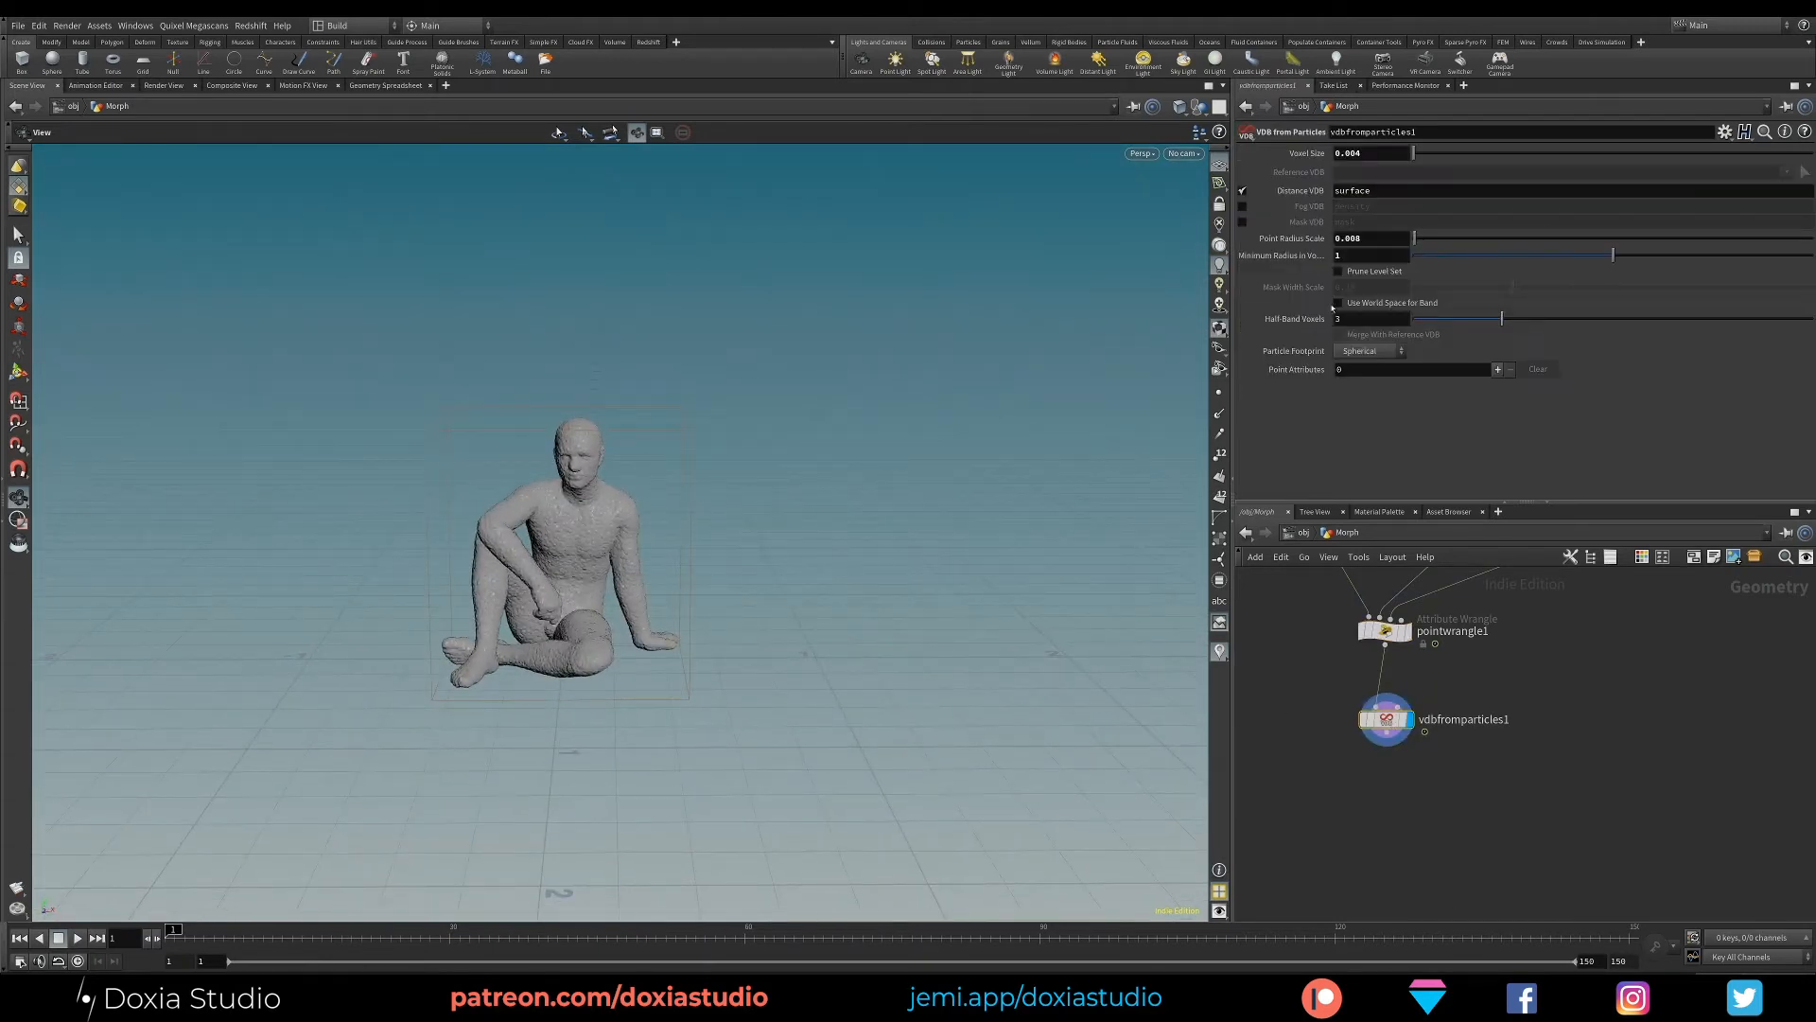
double_click(1365, 239)
text(0.01)
key(Return)
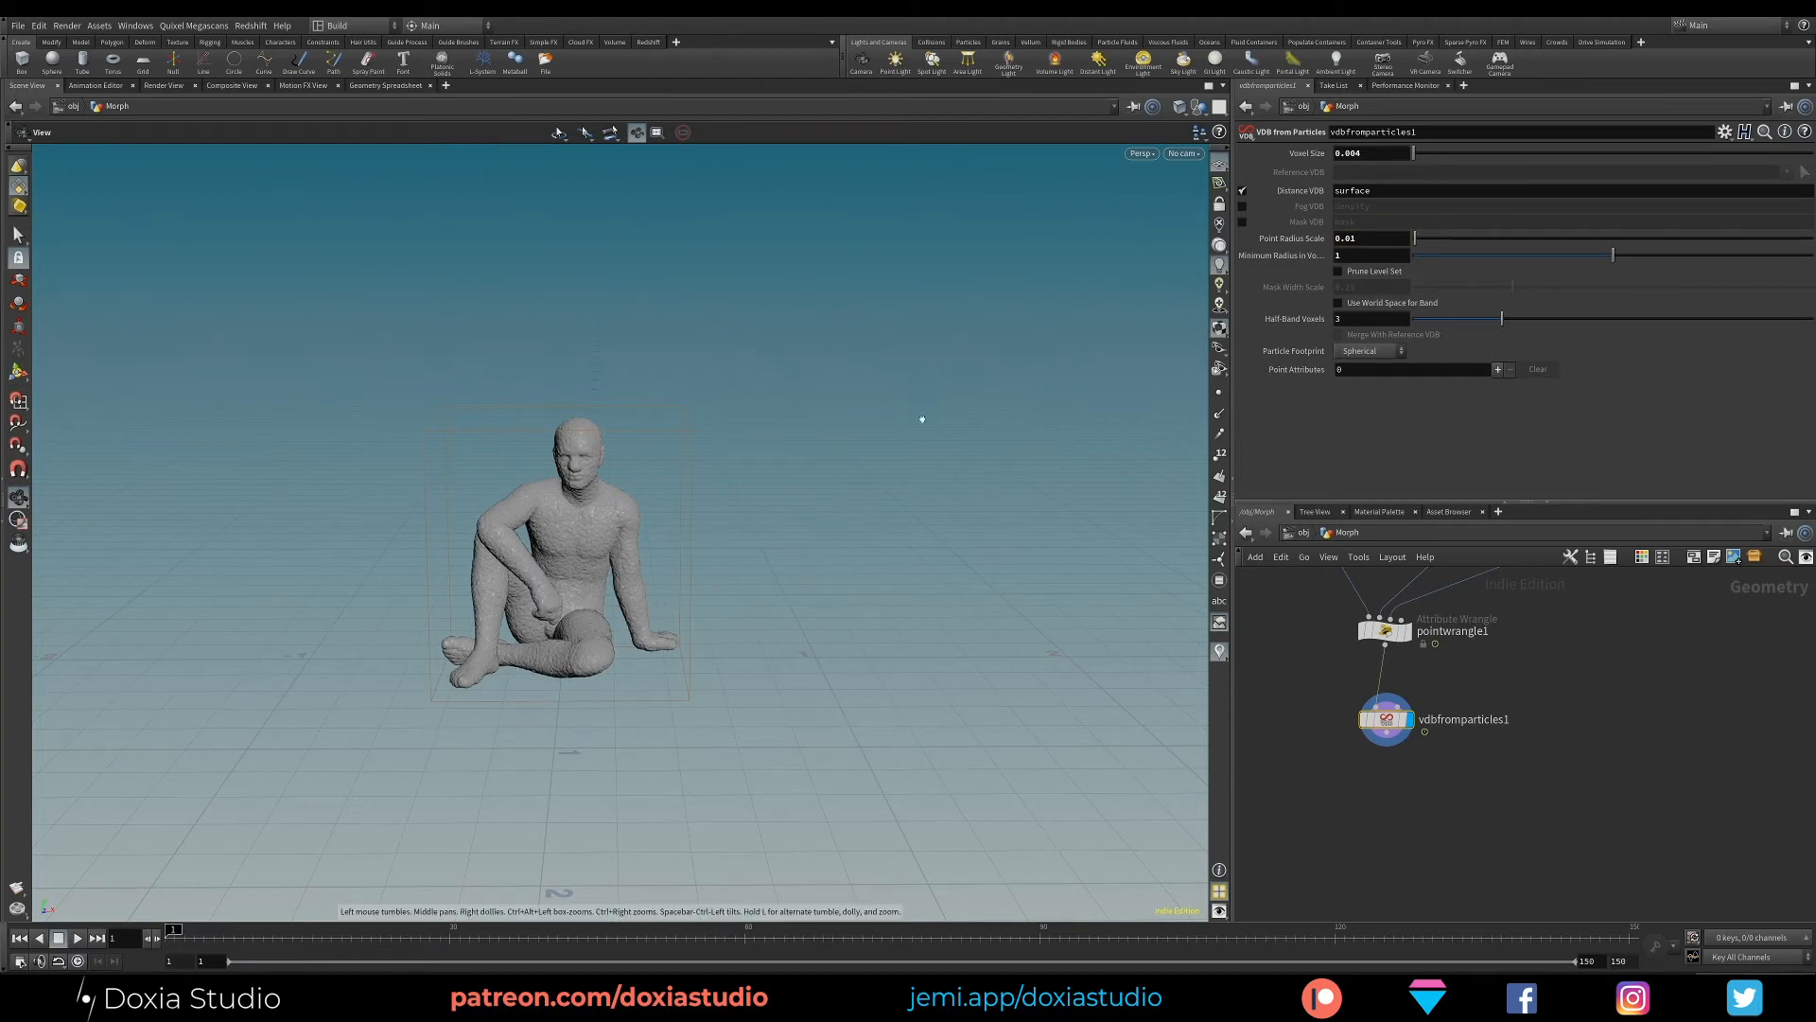
scroll(1090, 344, up, 5)
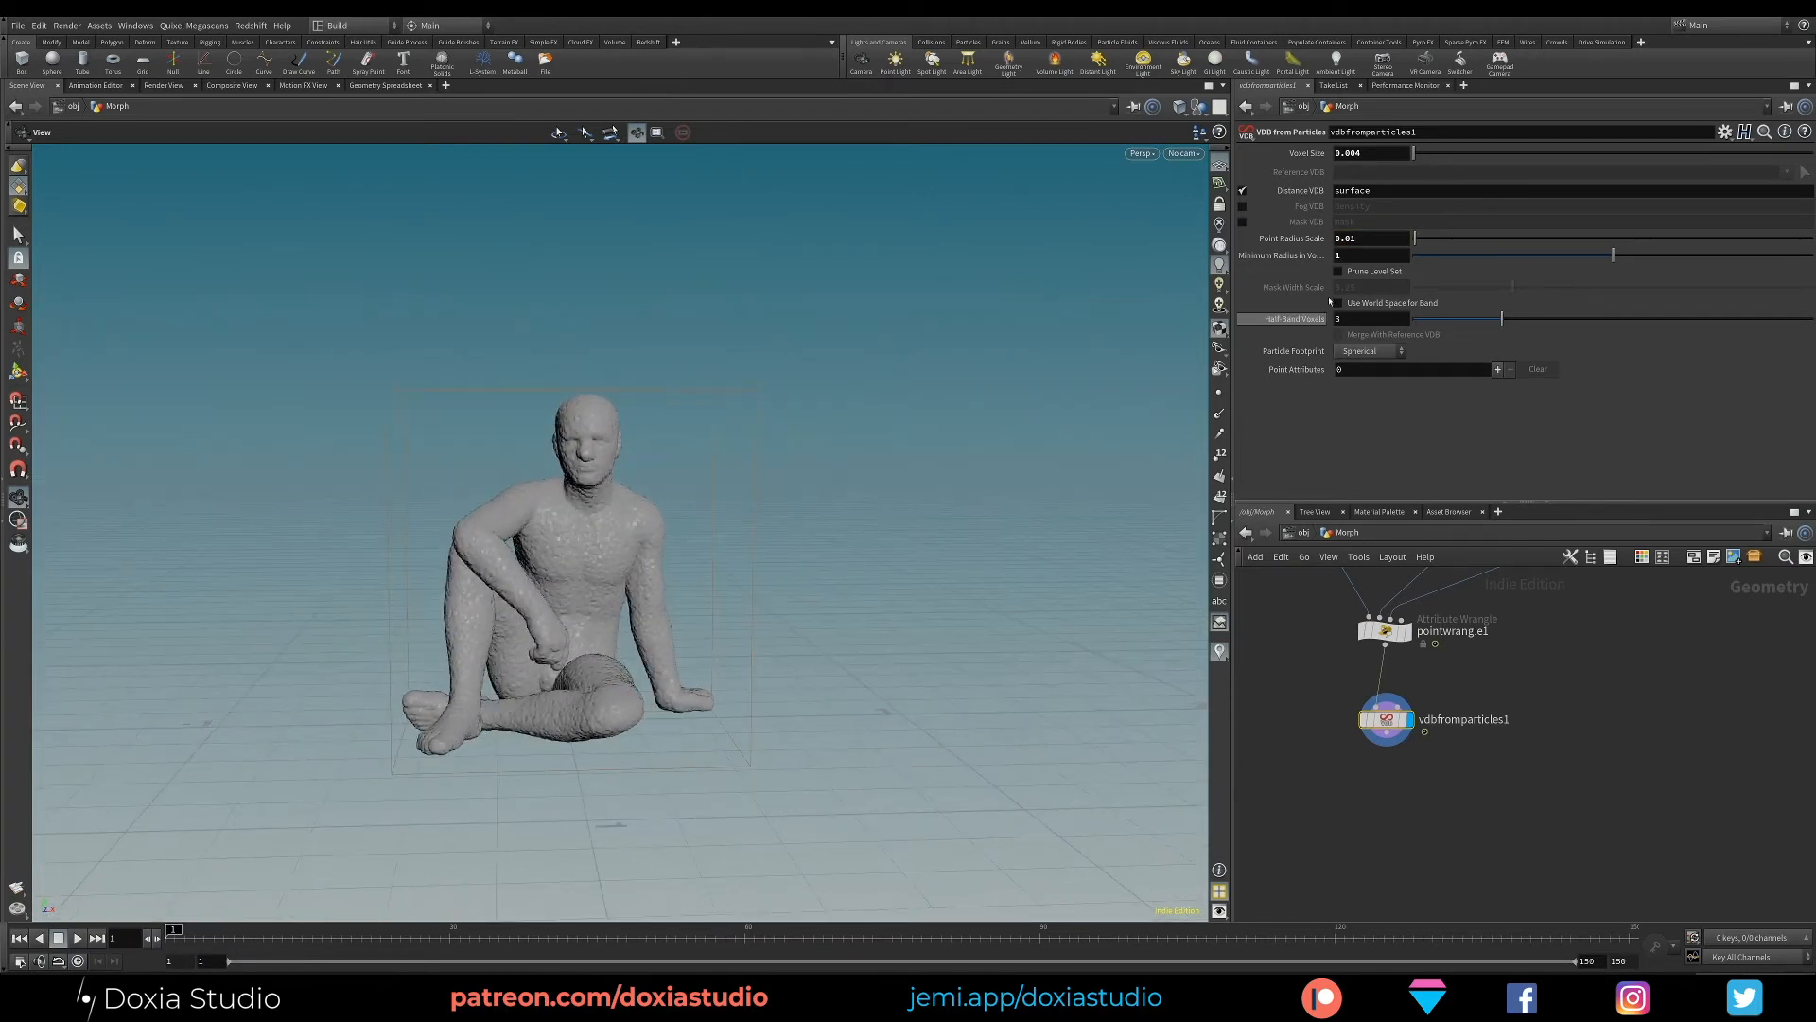
click(1352, 238)
text(0.006)
key(Return)
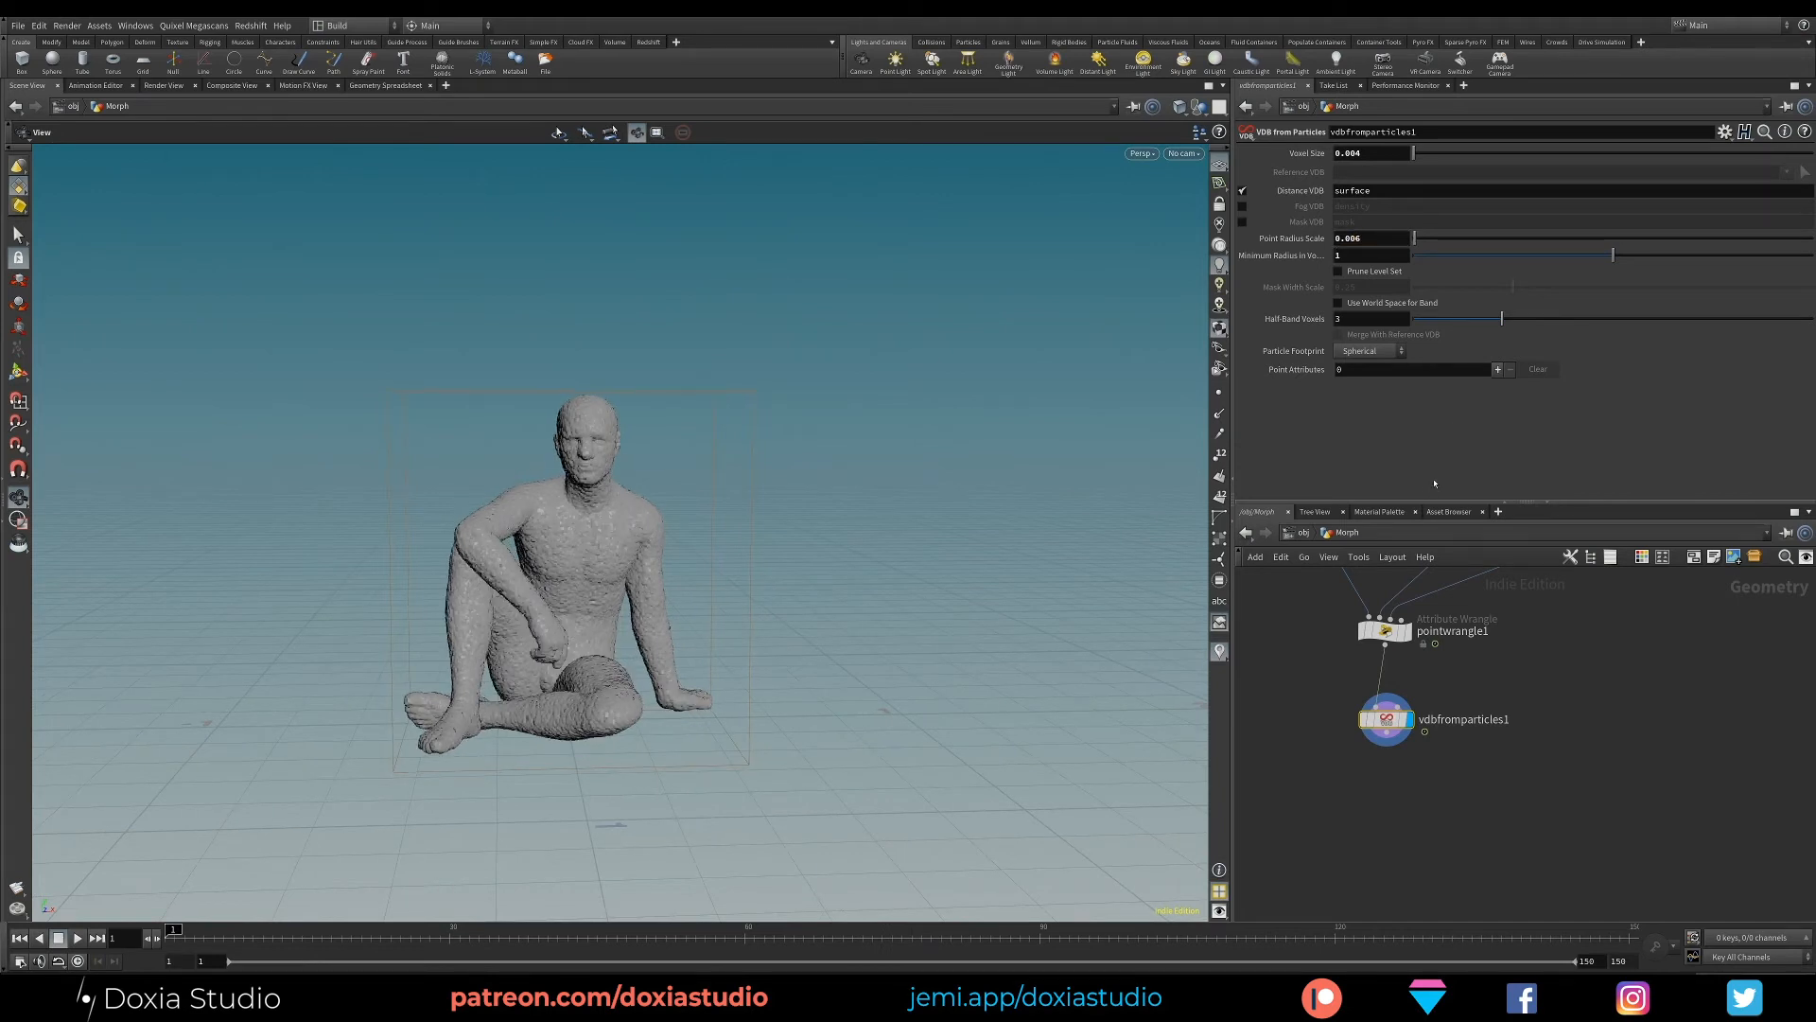
mouse_move(555, 664)
mouse_down()
mouse_move(782, 677)
mouse_move(618, 691)
mouse_move(586, 653)
mouse_up()
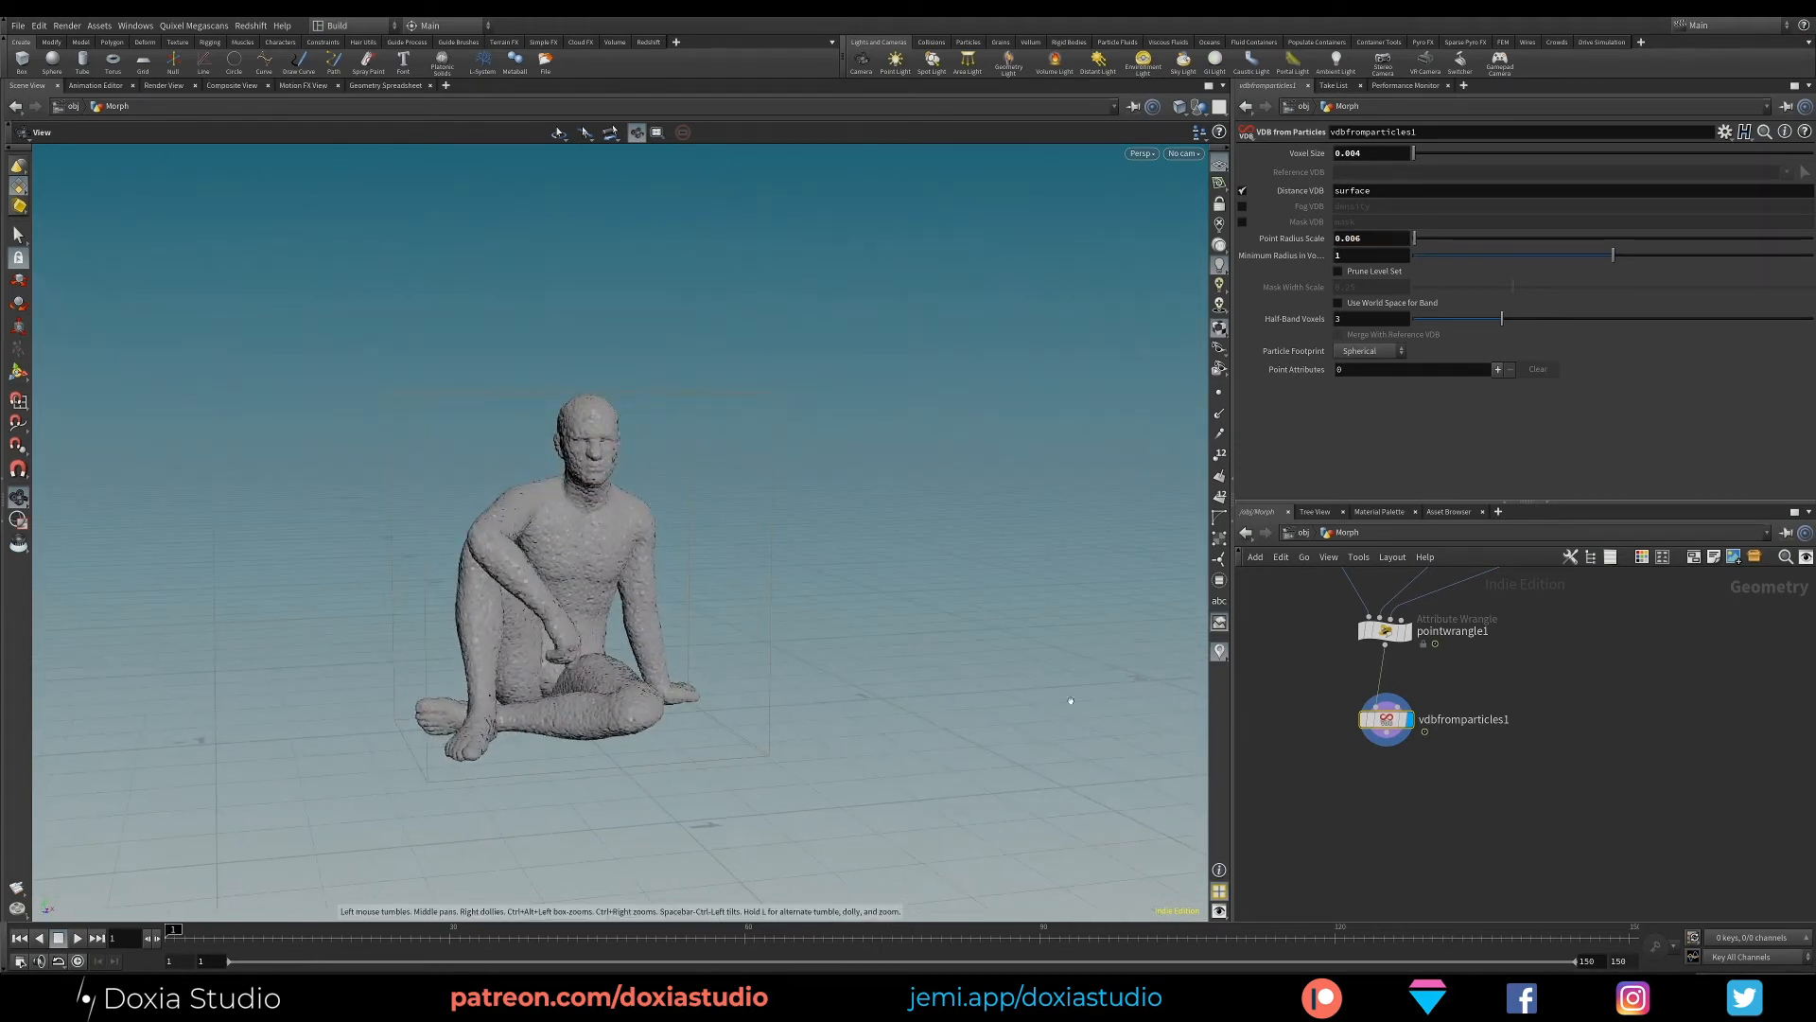
- Add a VDB Smooth node below vdbfromparticles1, wired to its output, and display it
key(Tab)
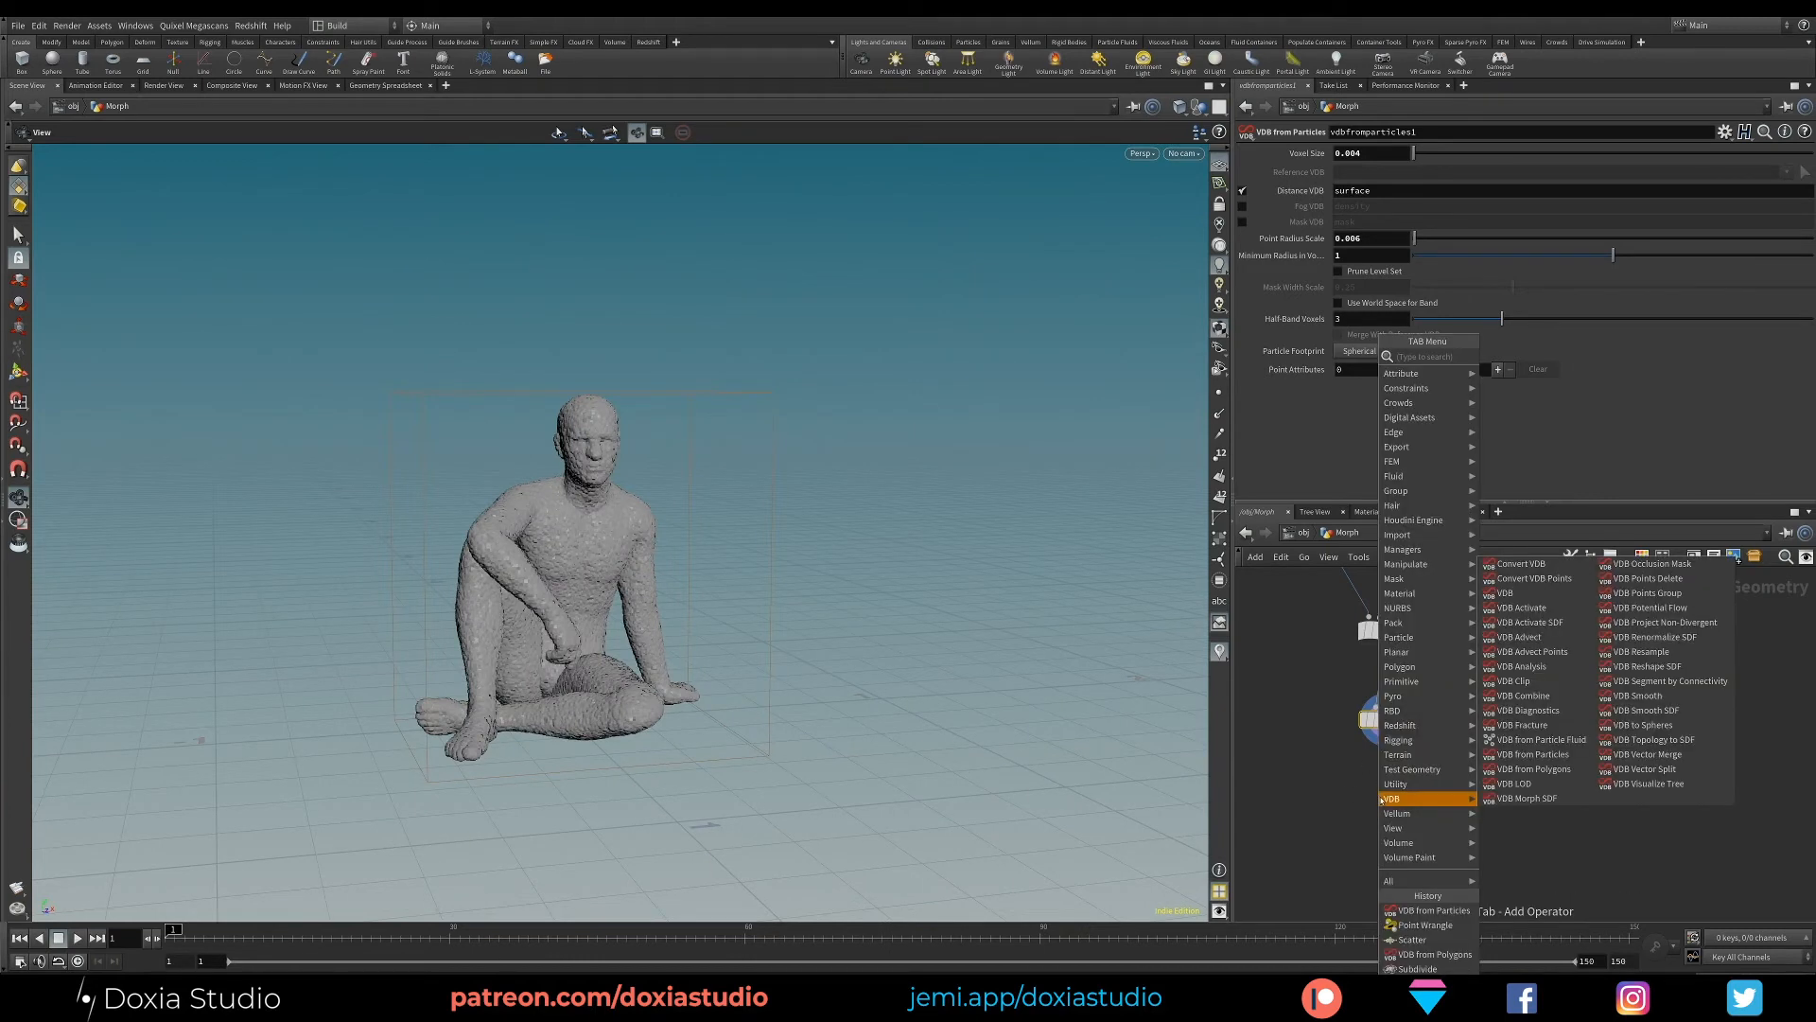
text(smoo)
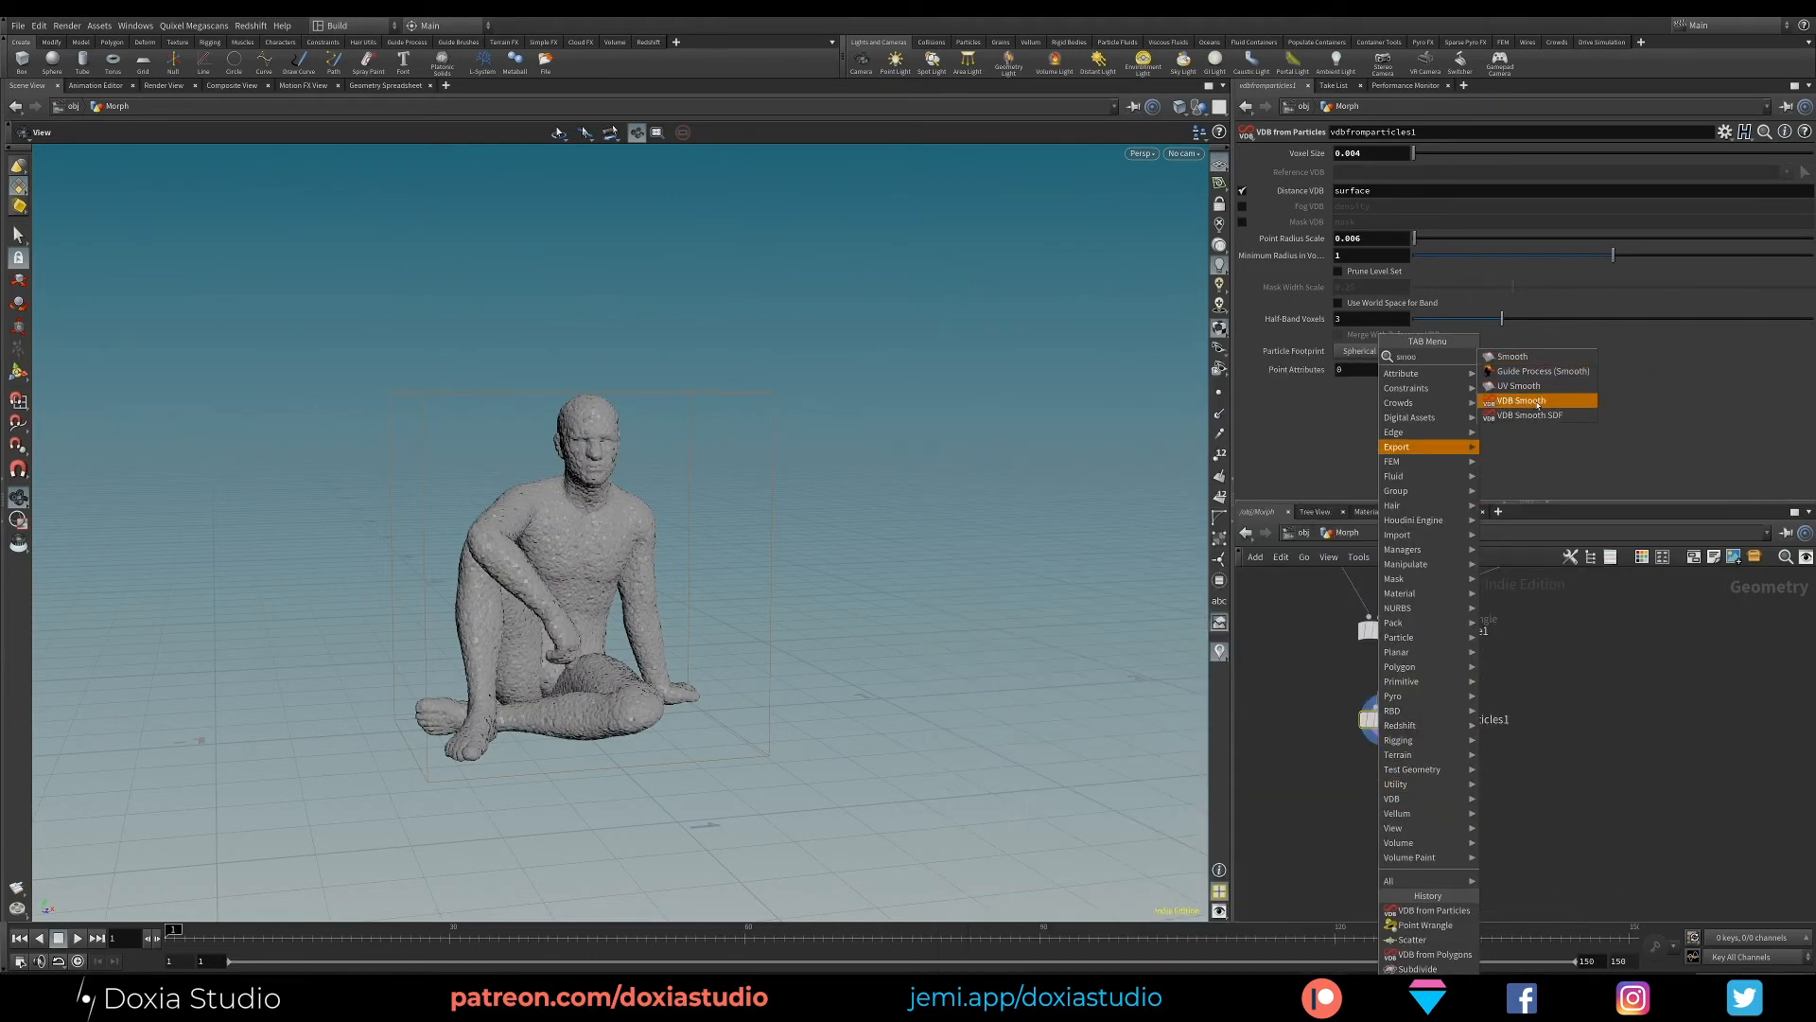
click(1538, 401)
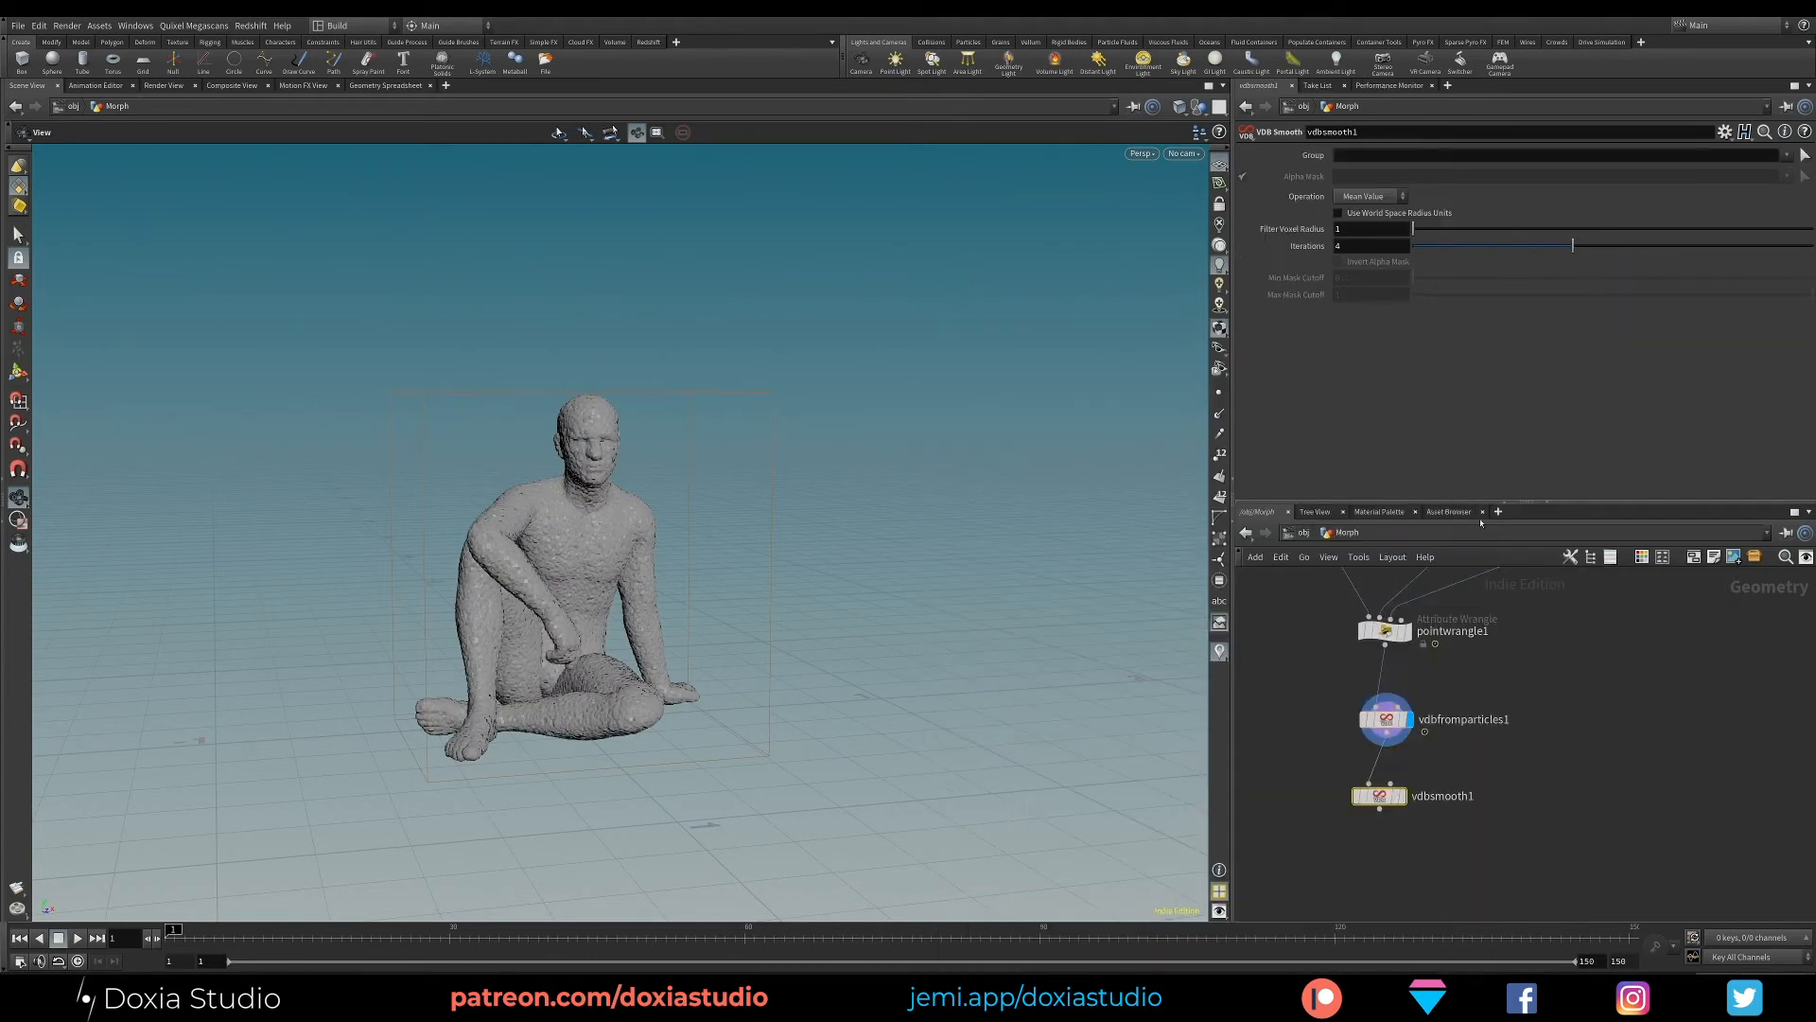
click(1387, 791)
- Try the Gaussian and Median Value operations on vdbsmooth1, and return to Mean Value
click(1369, 195)
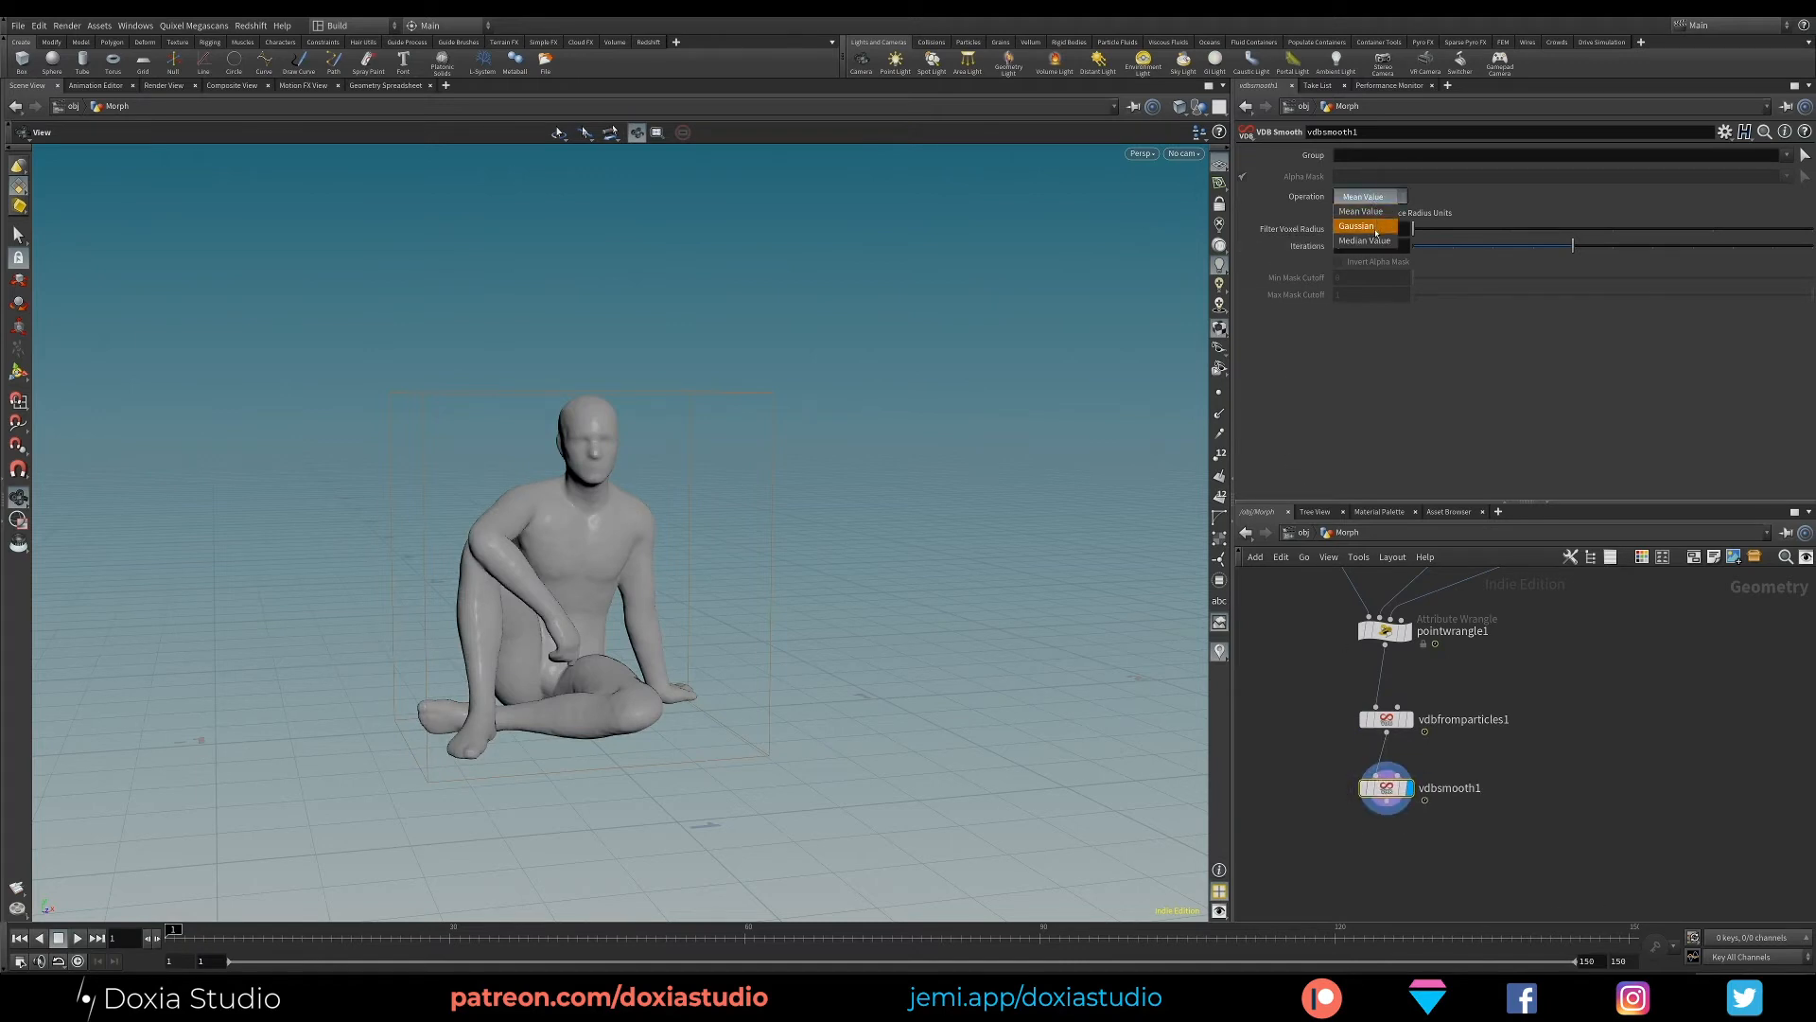
click(1356, 223)
click(1360, 196)
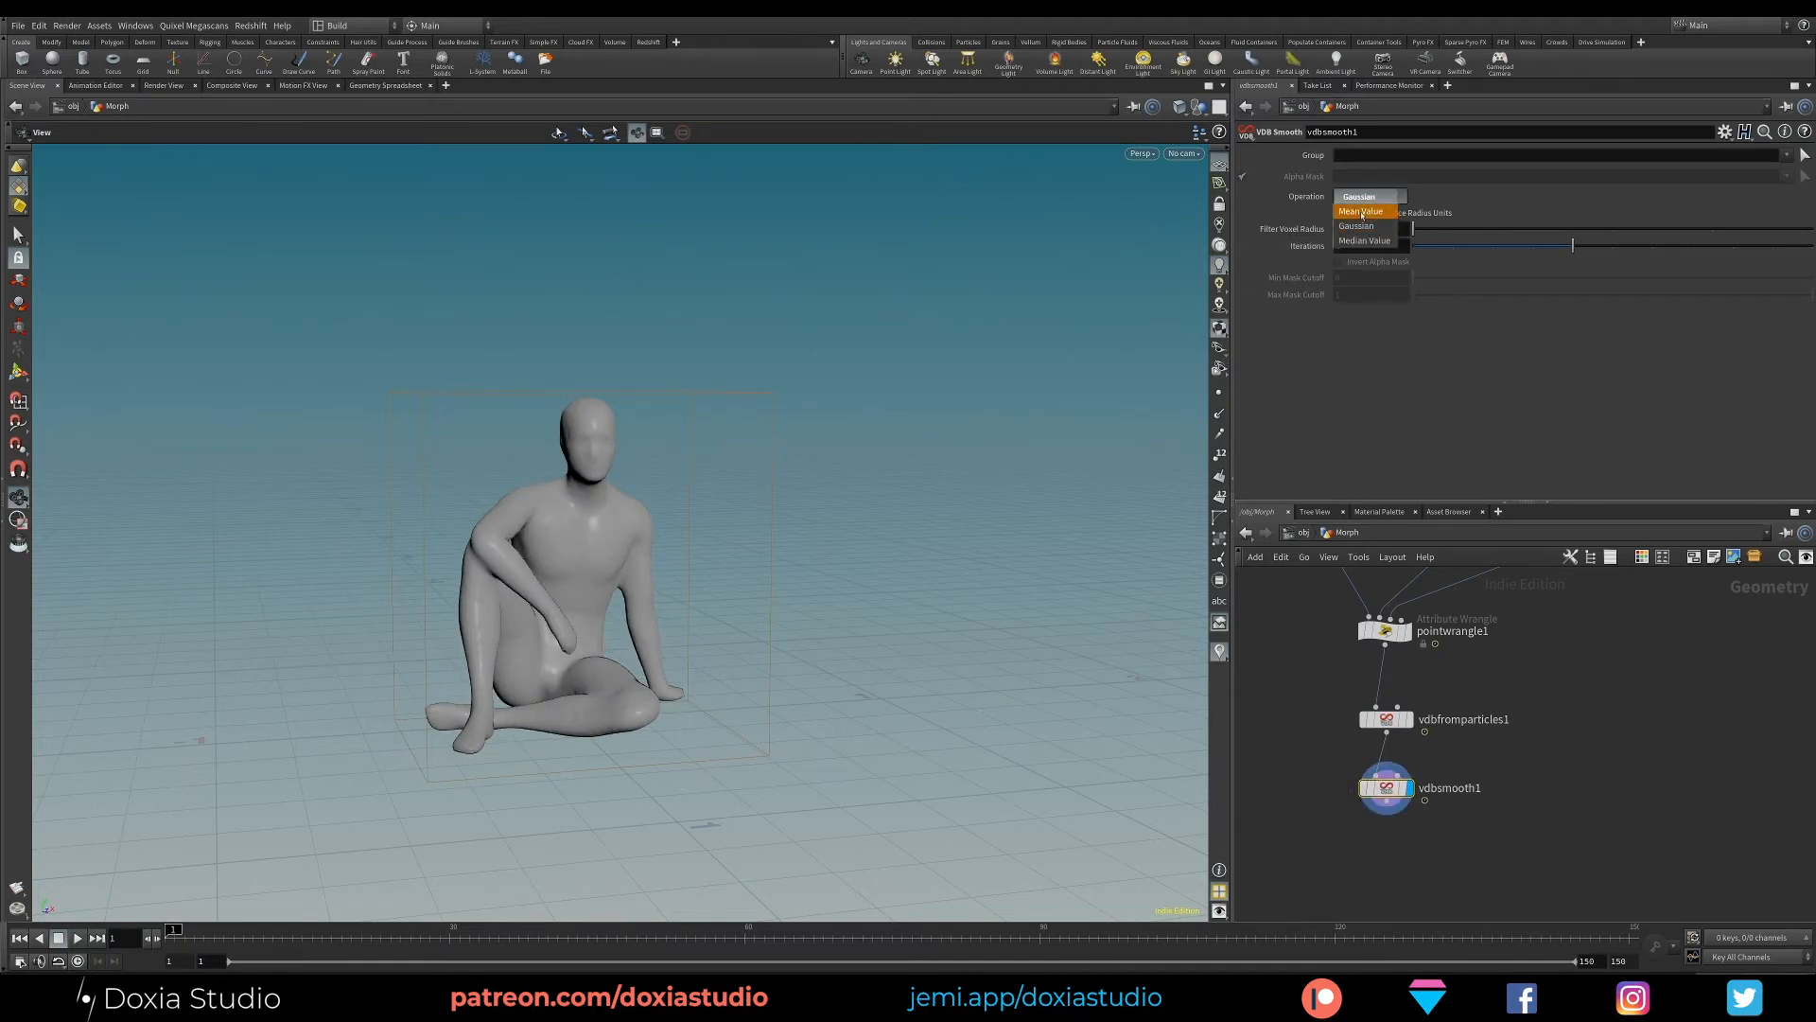
click(1362, 239)
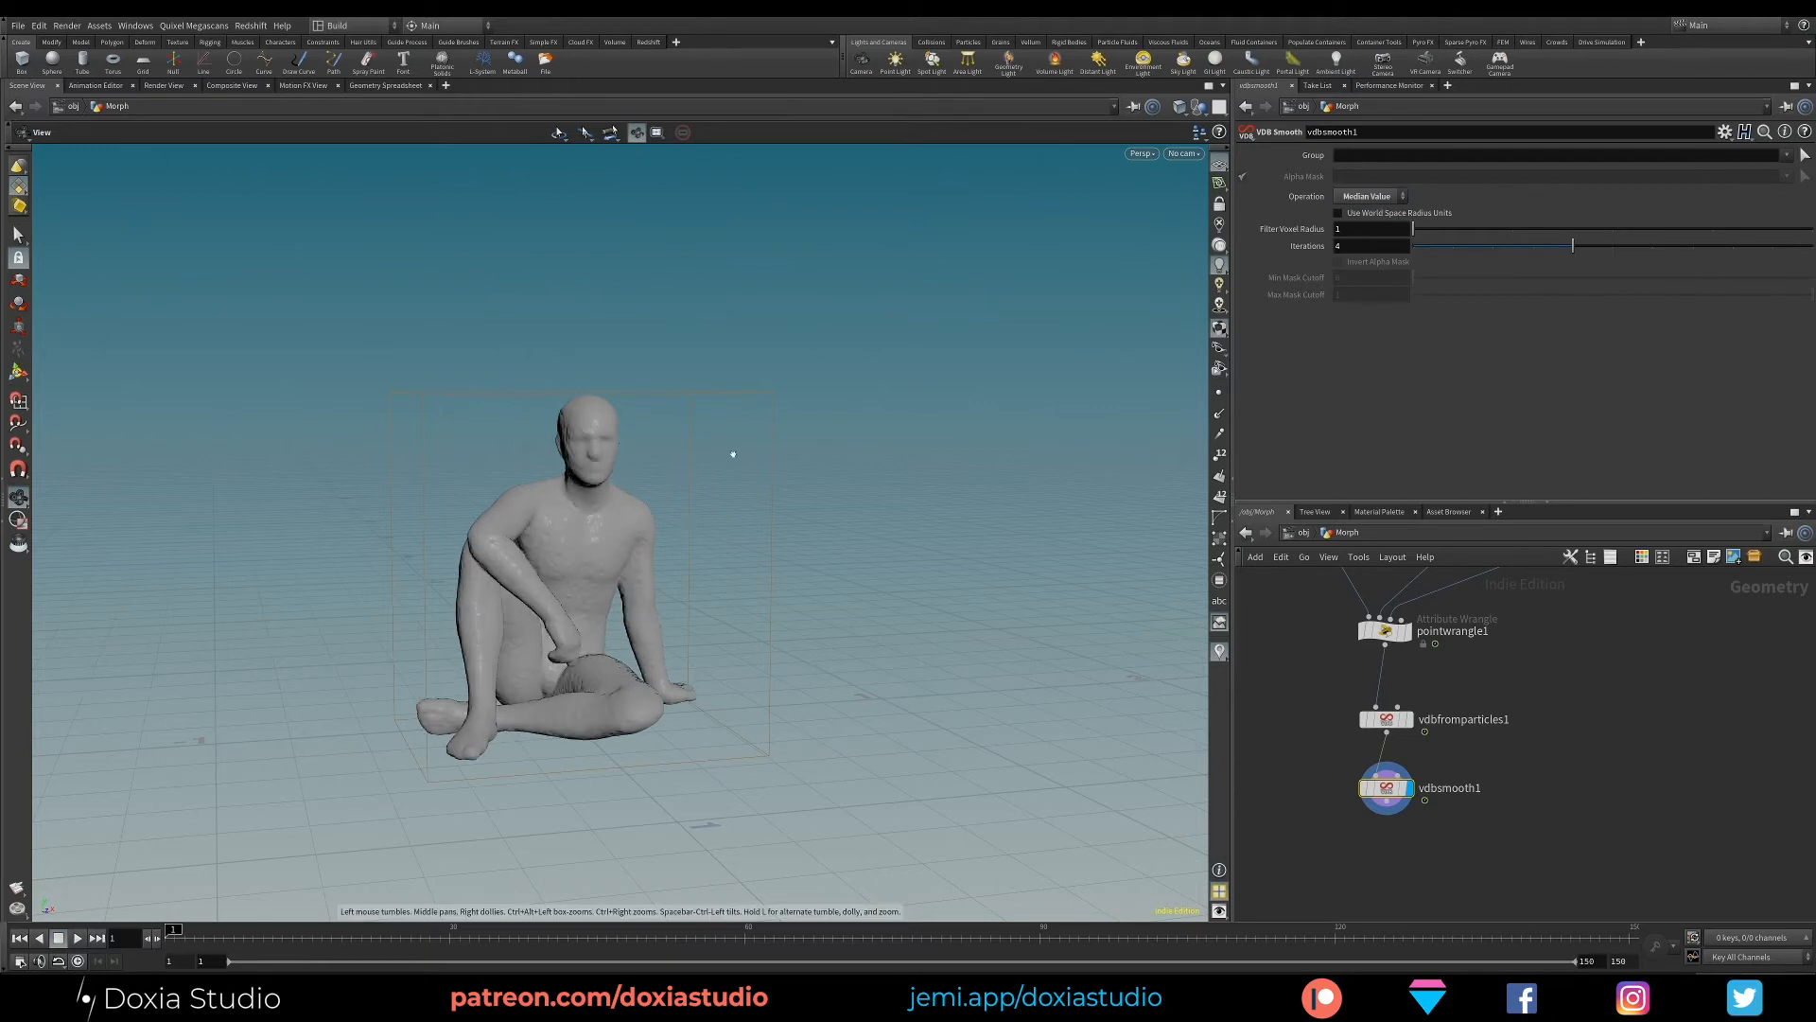
click(1350, 196)
- Set the Filter Voxel Radius of vdbsmooth1 to 2 and its Iterations to 2
double_click(1357, 229)
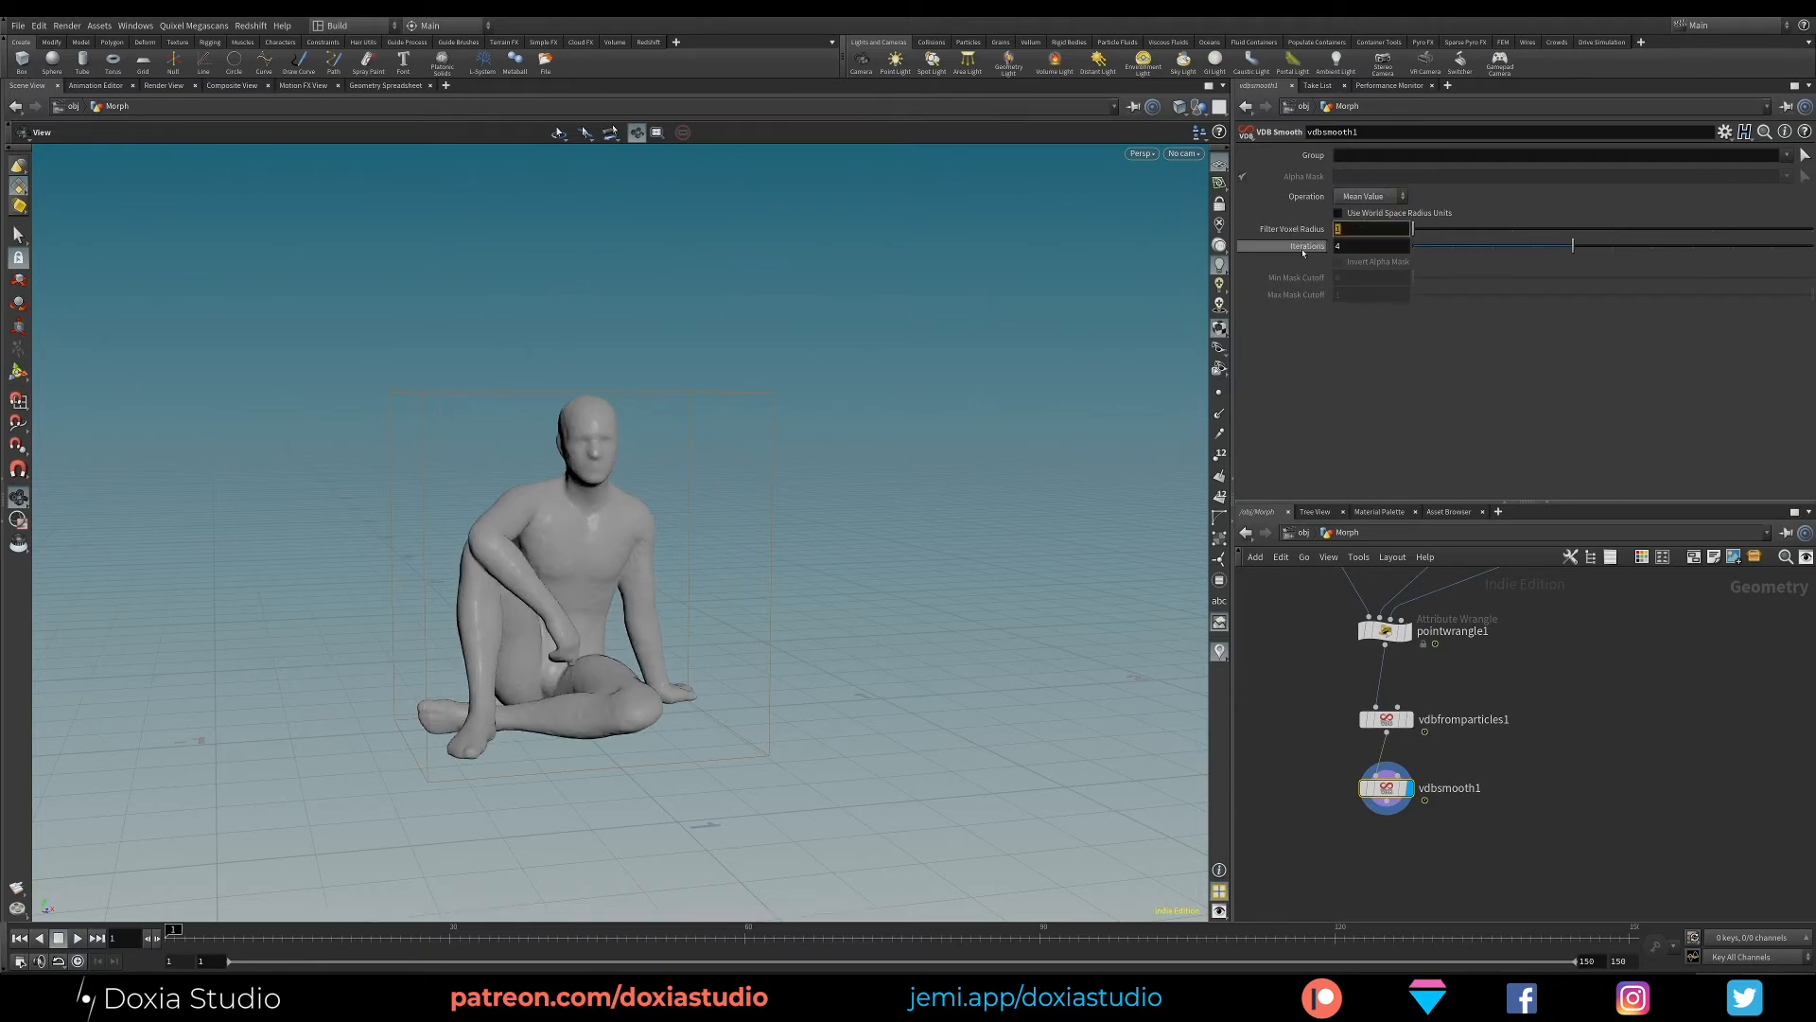
text(2)
key(Return)
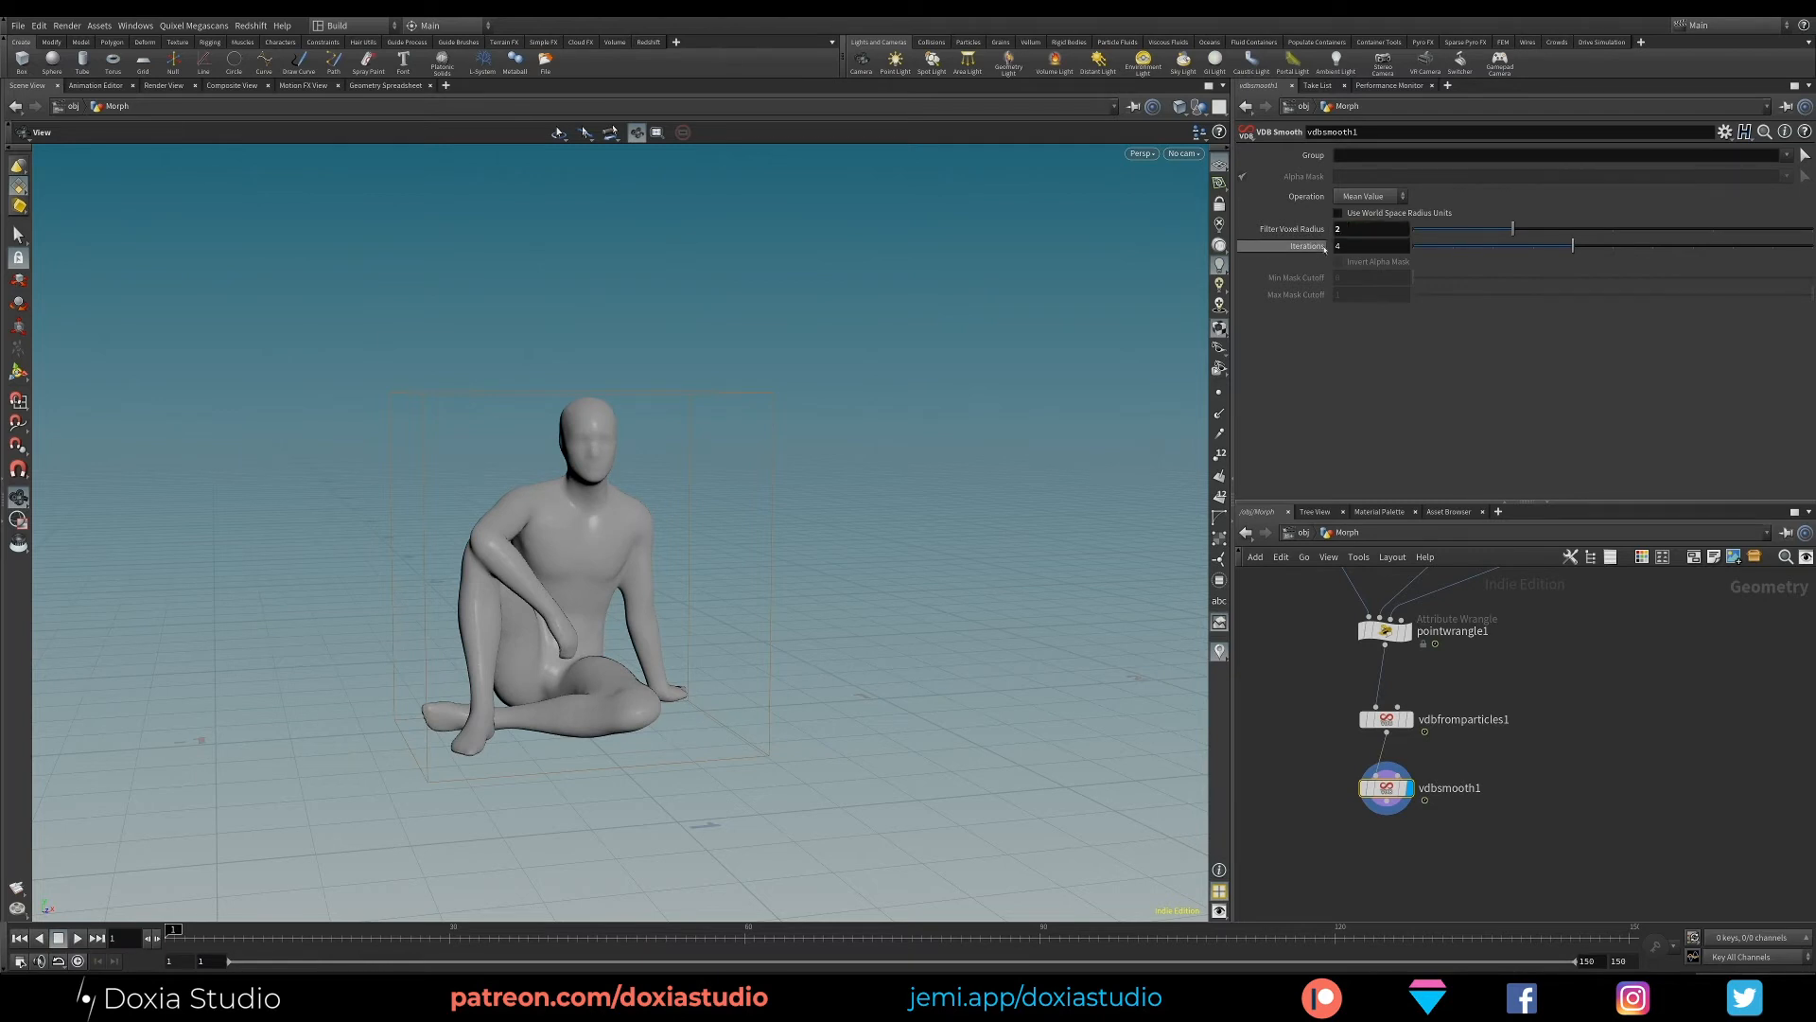
click(1369, 196)
click(1405, 264)
drag(1526, 249, 1493, 248)
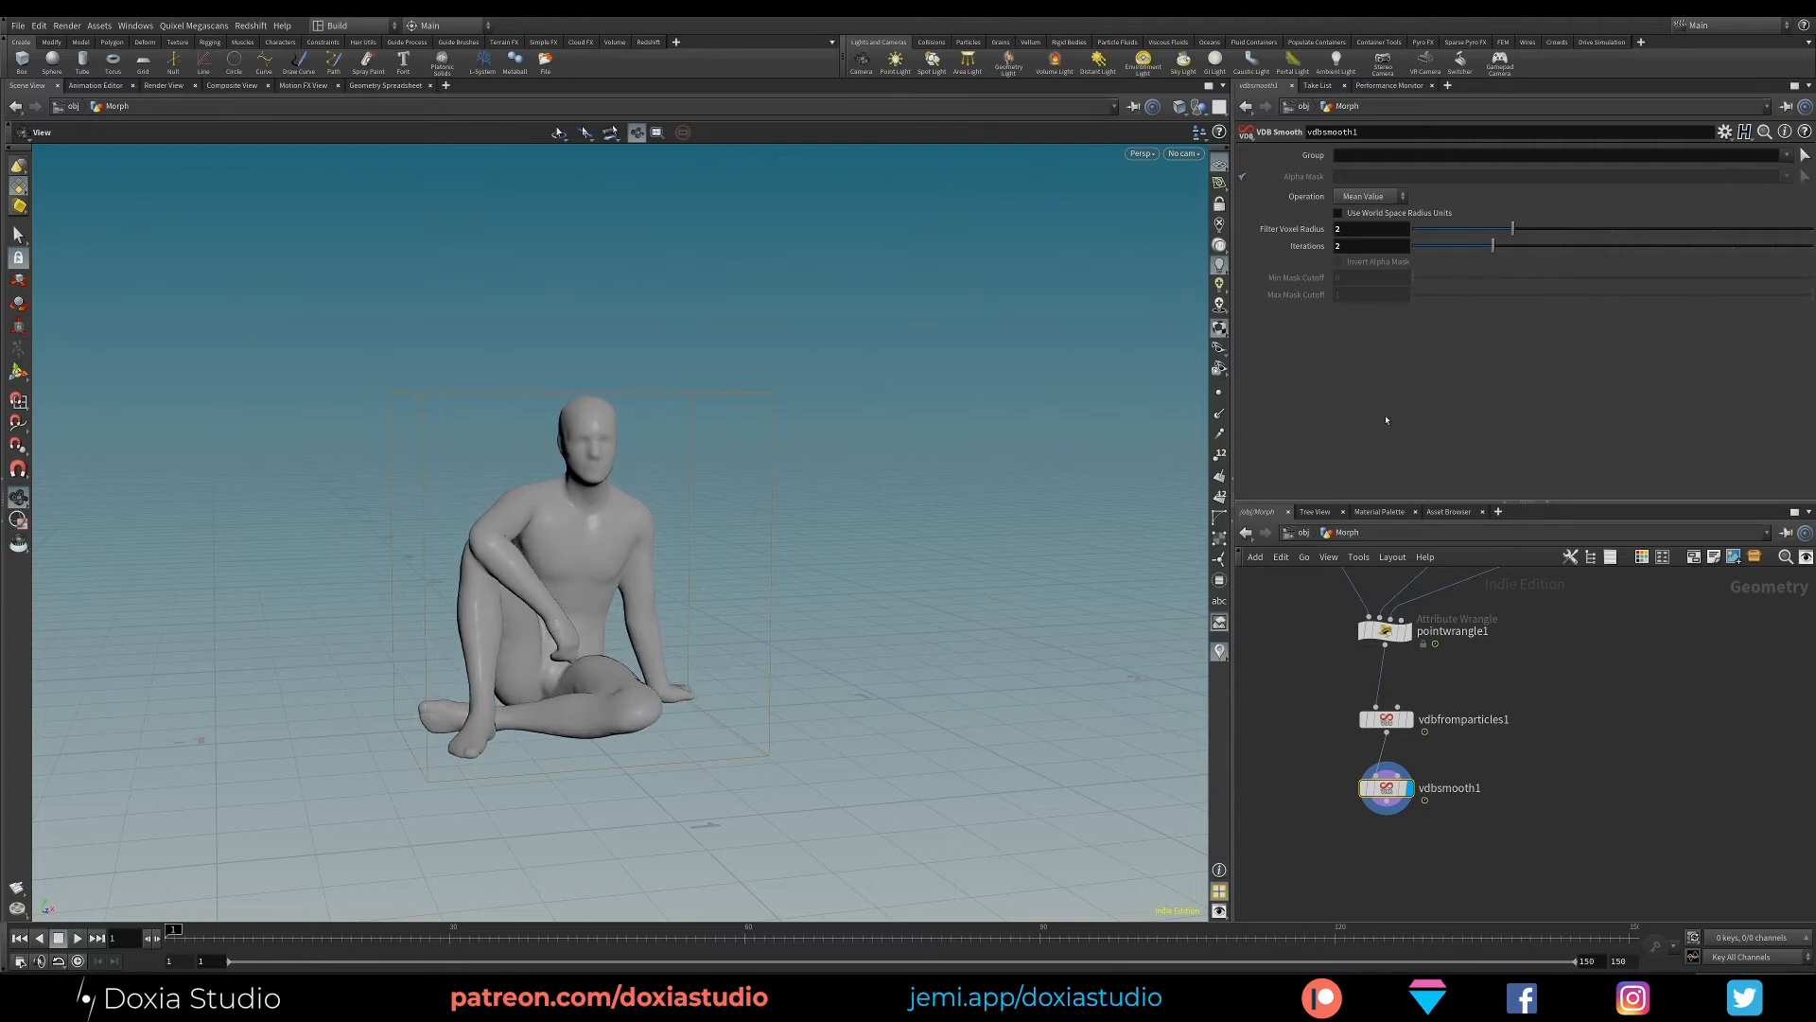
mouse_move(619, 638)
mouse_down()
mouse_move(1143, 580)
mouse_move(599, 665)
mouse_move(624, 662)
mouse_up()
click(1386, 630)
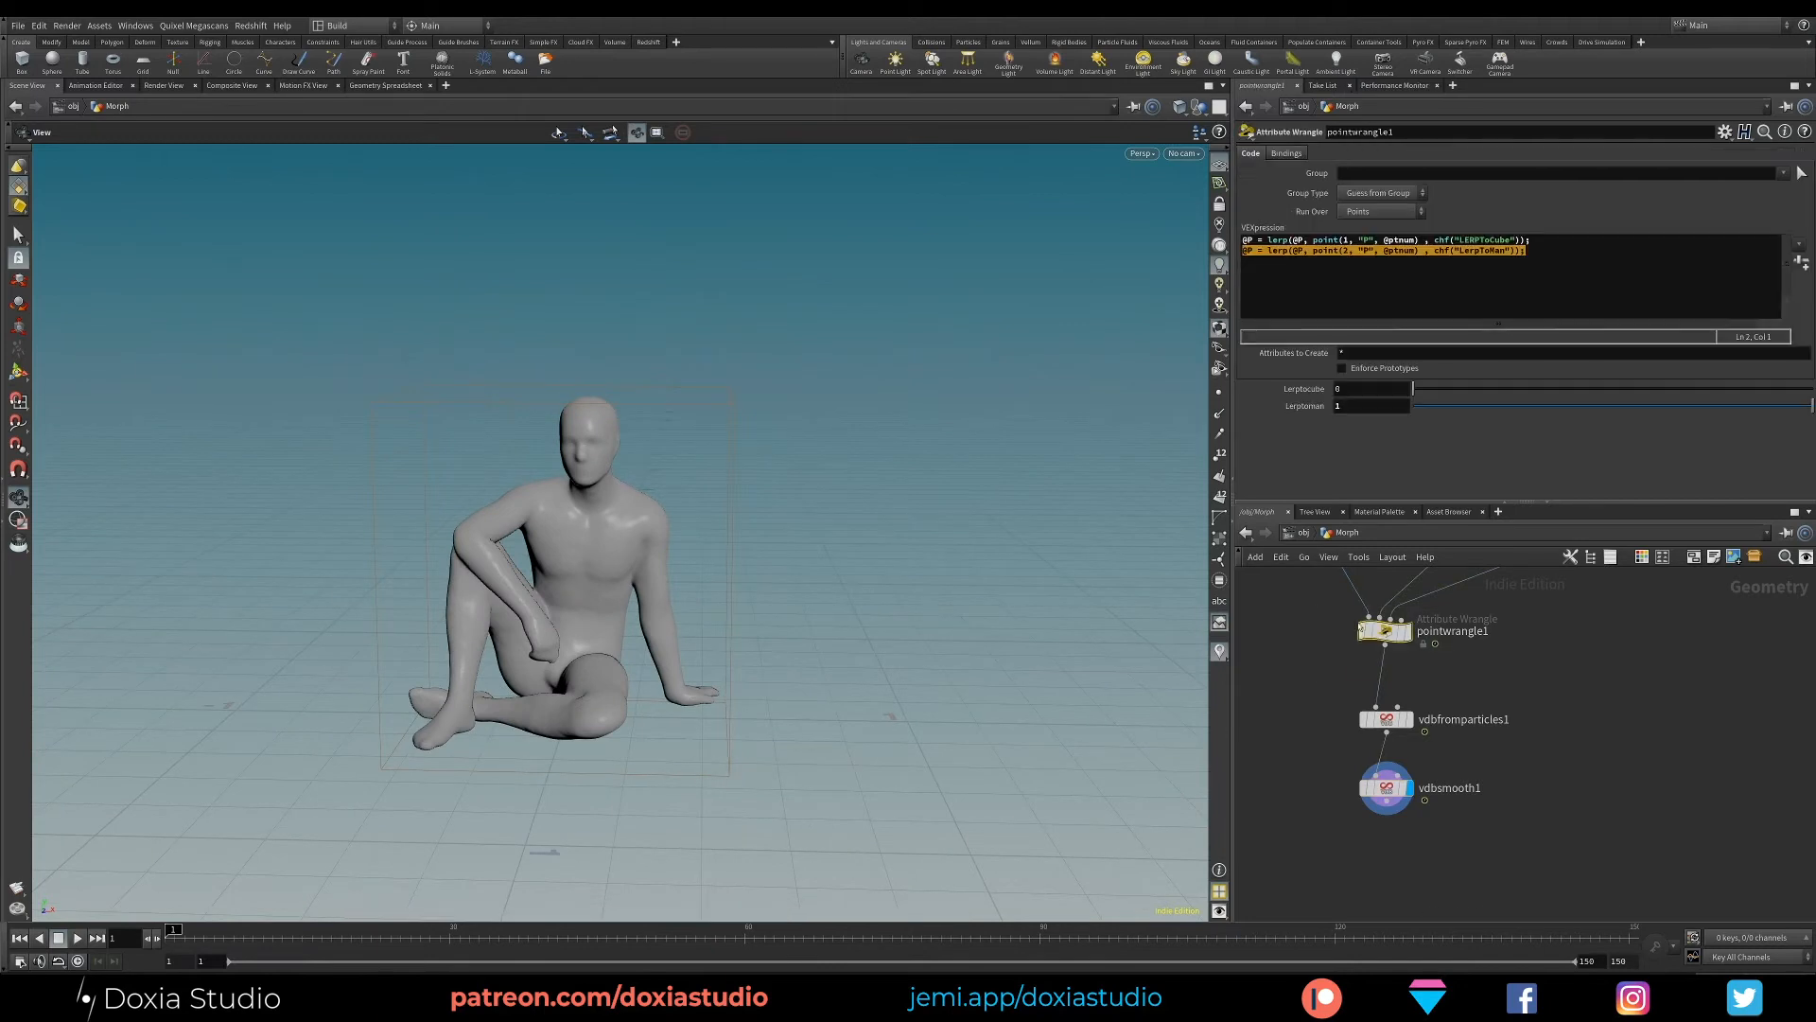
key(Tab)
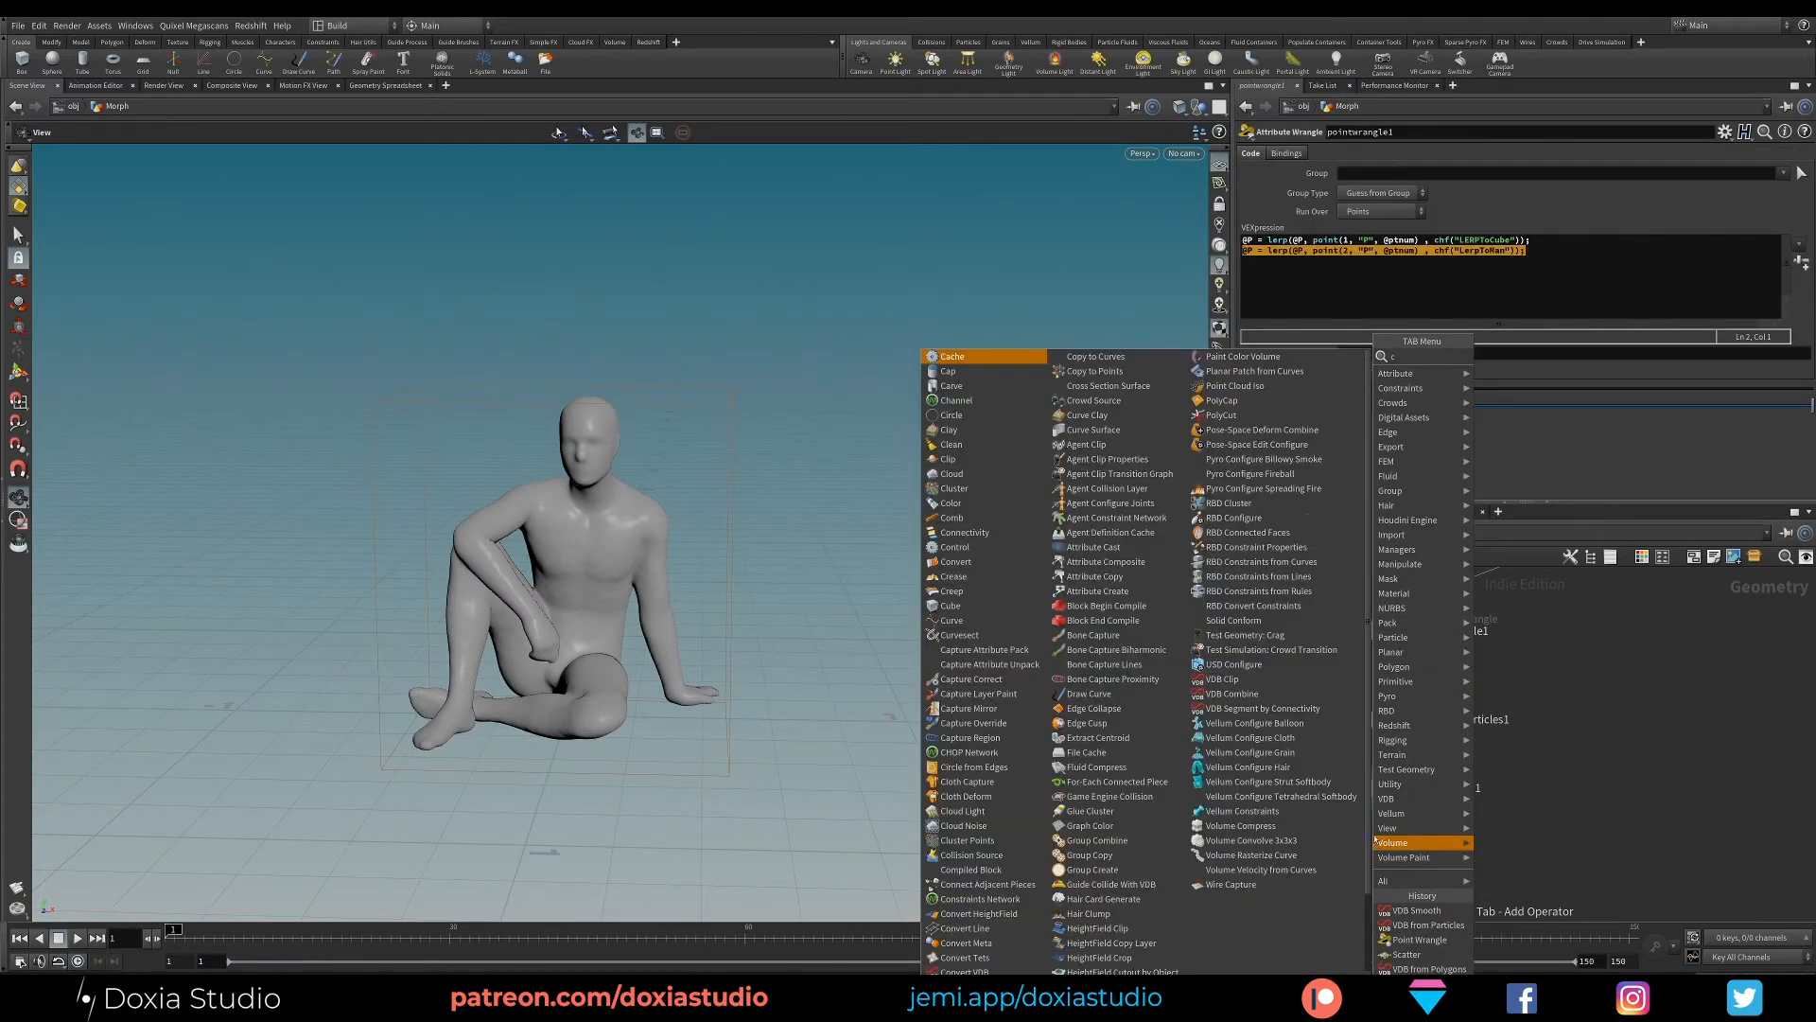
text(convert)
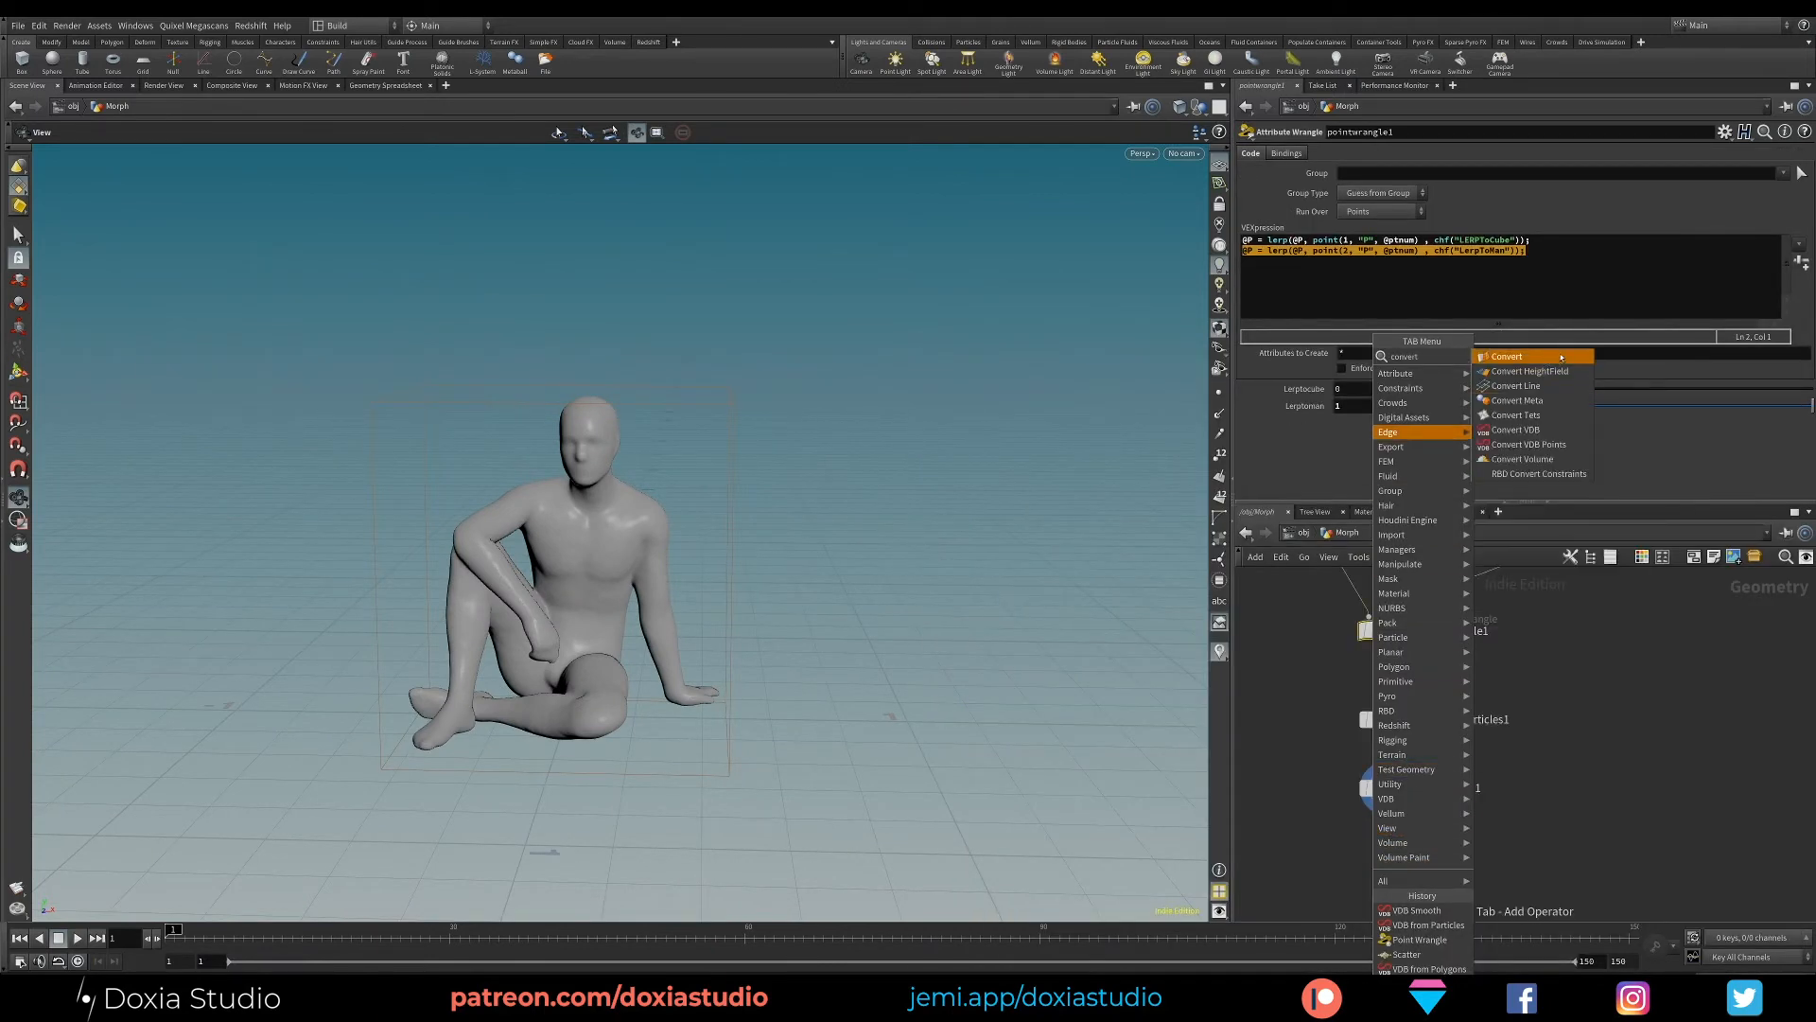
click(1550, 357)
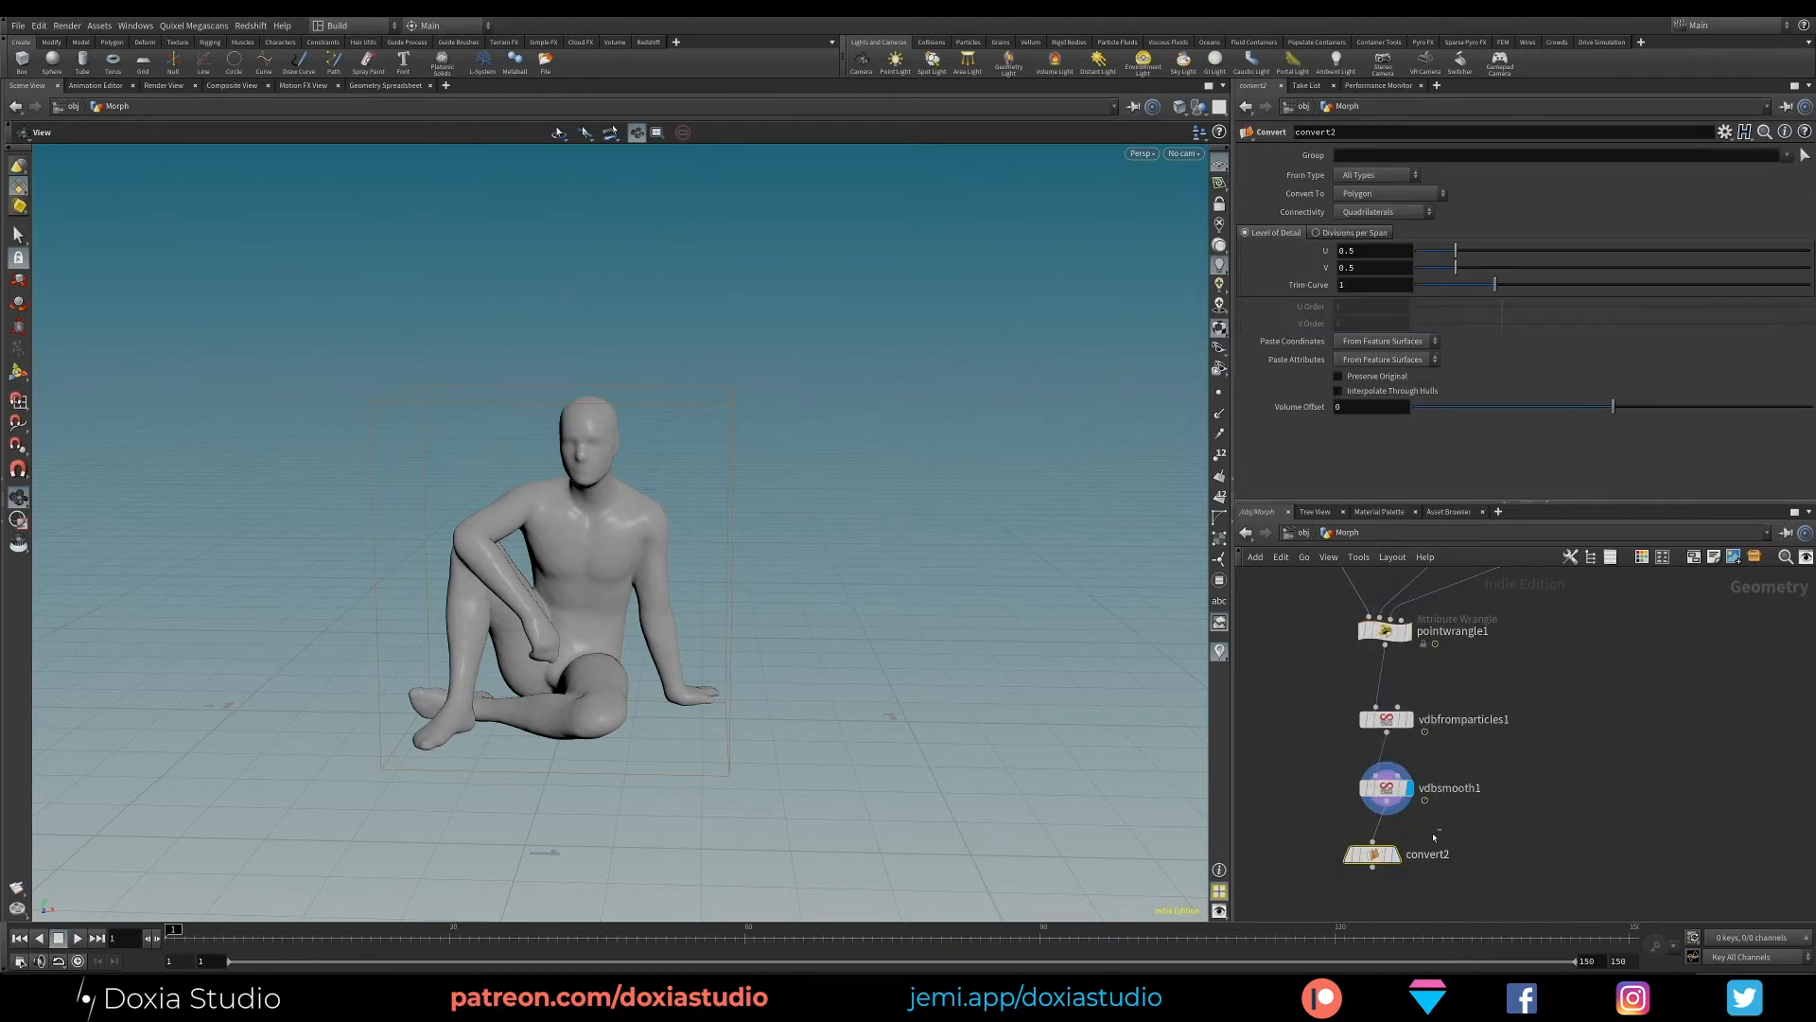
click(1372, 854)
key(ctrl+z)
- Add a Convert VDB node after vdbsmooth1, display it and set it to convert to Polygons
key(Tab)
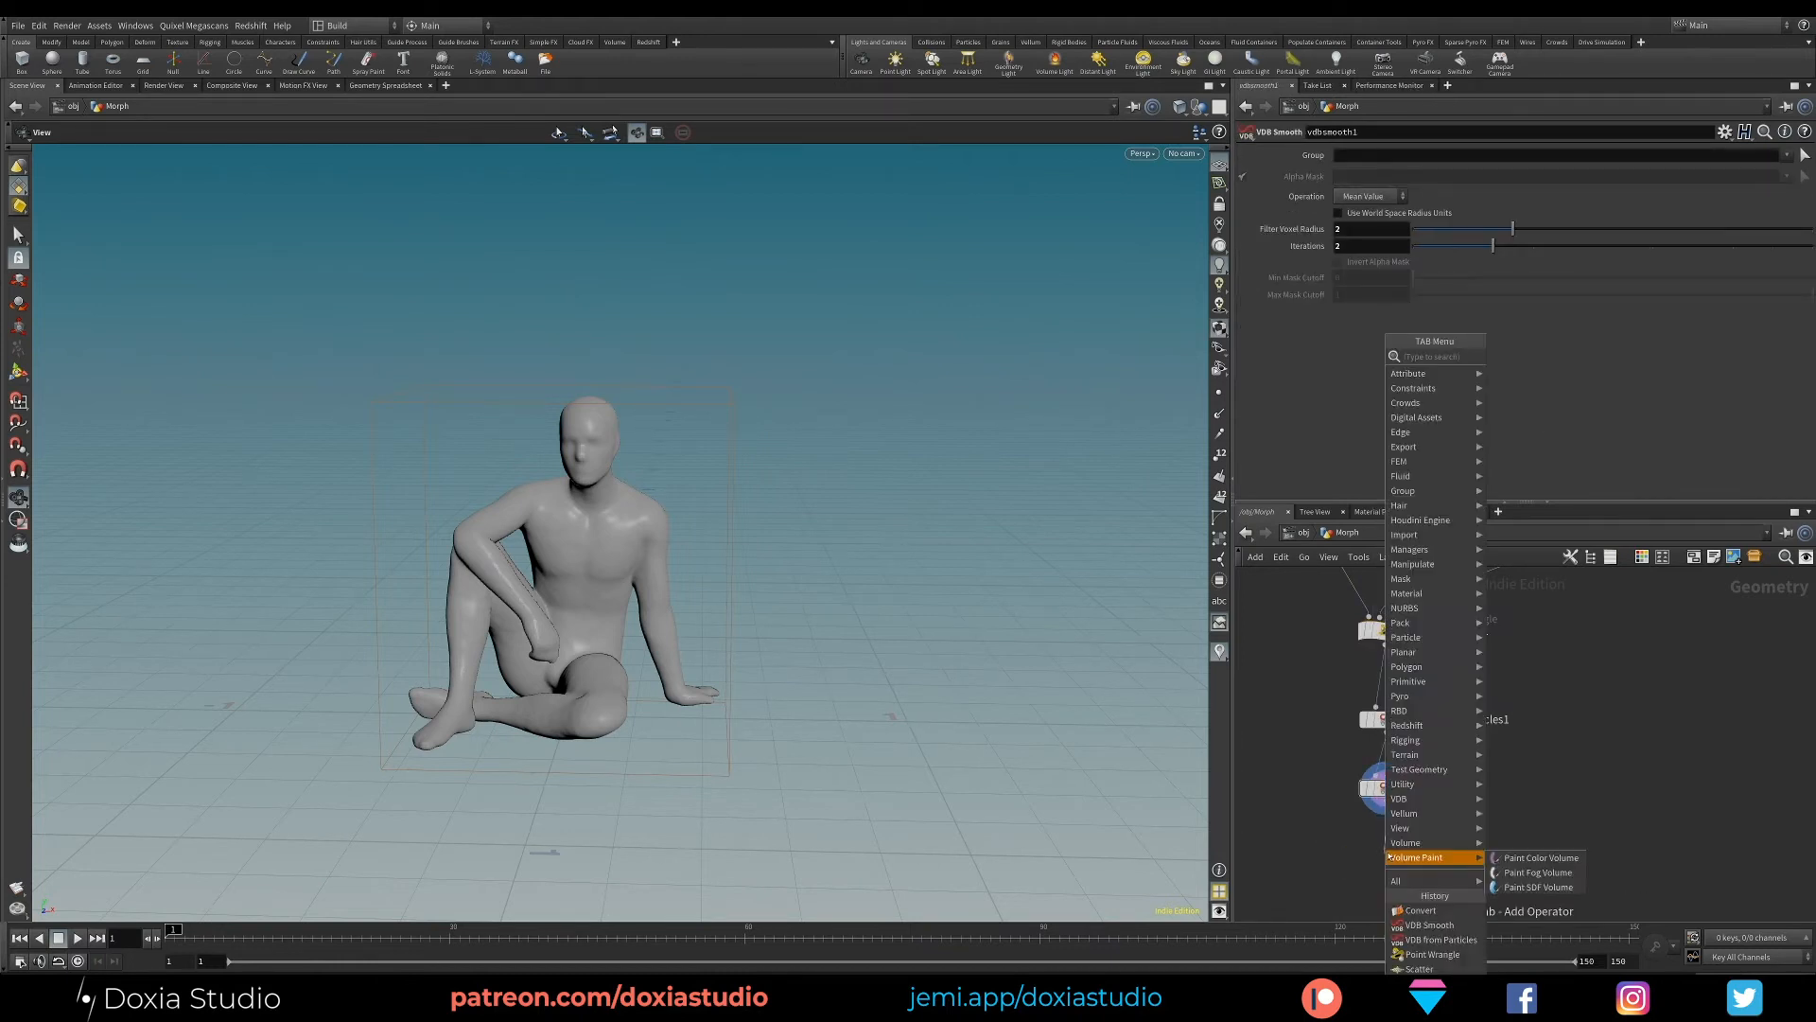
text(convert)
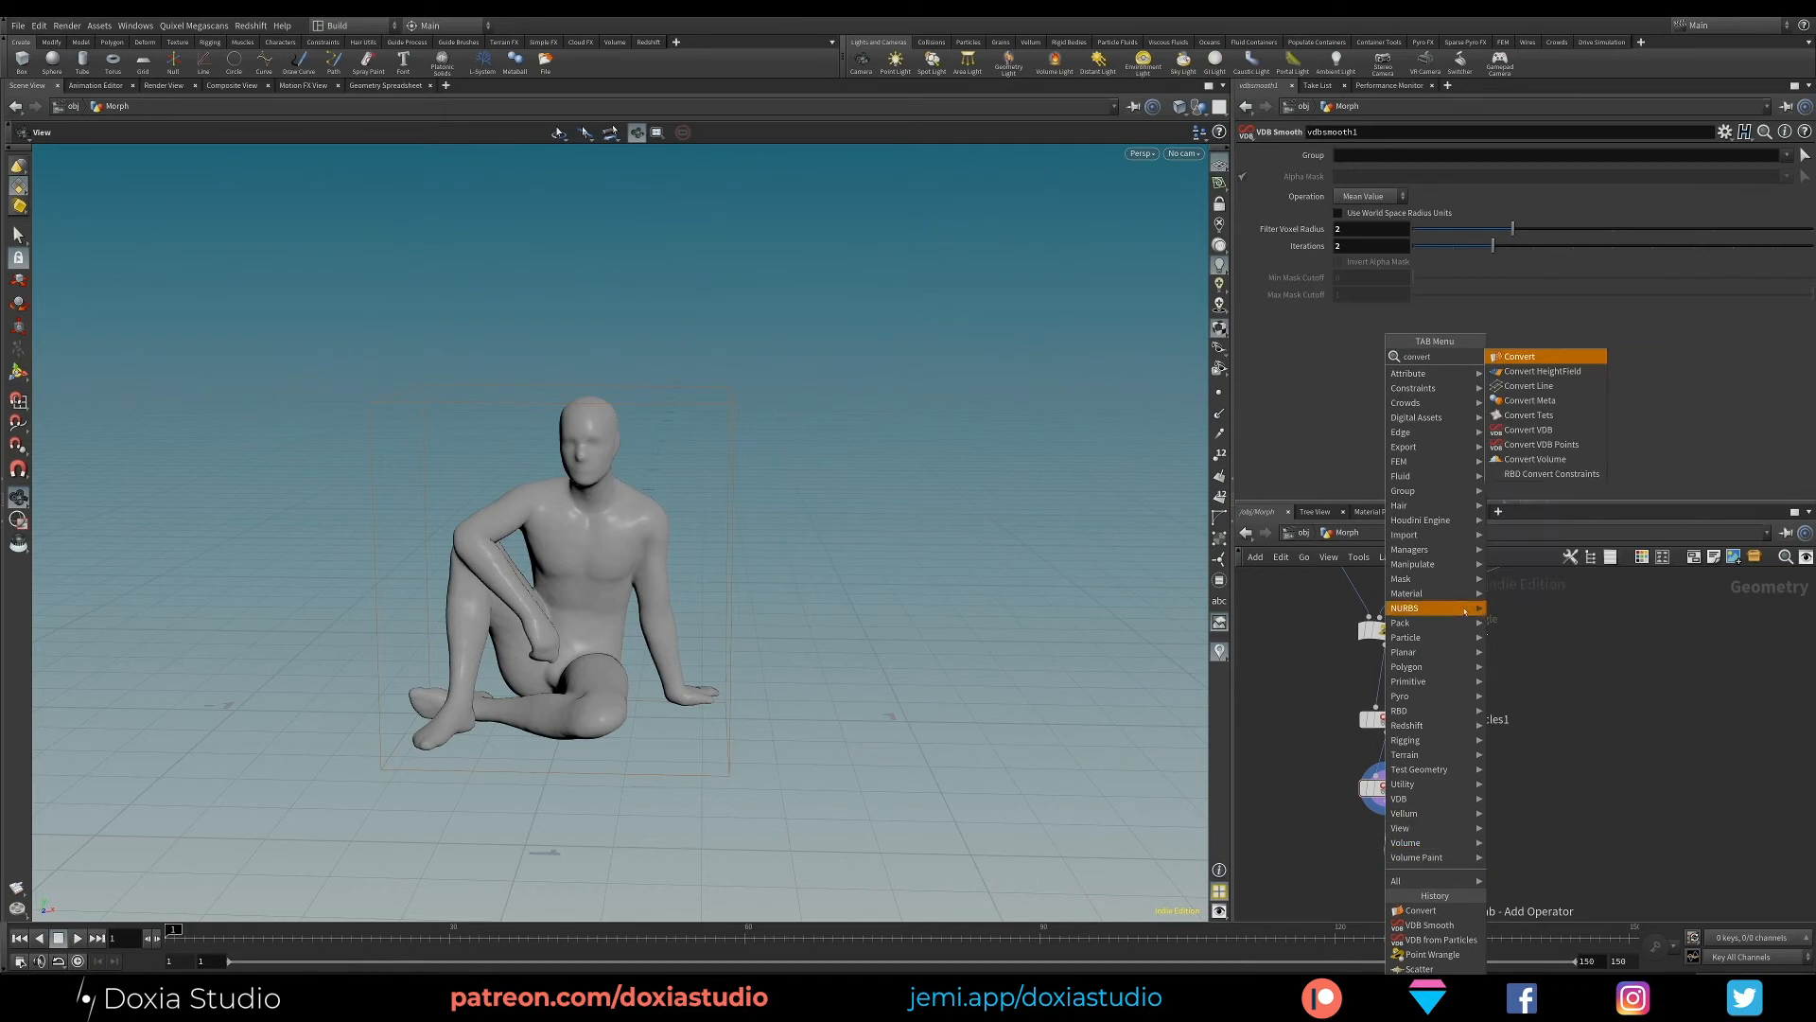
click(1531, 430)
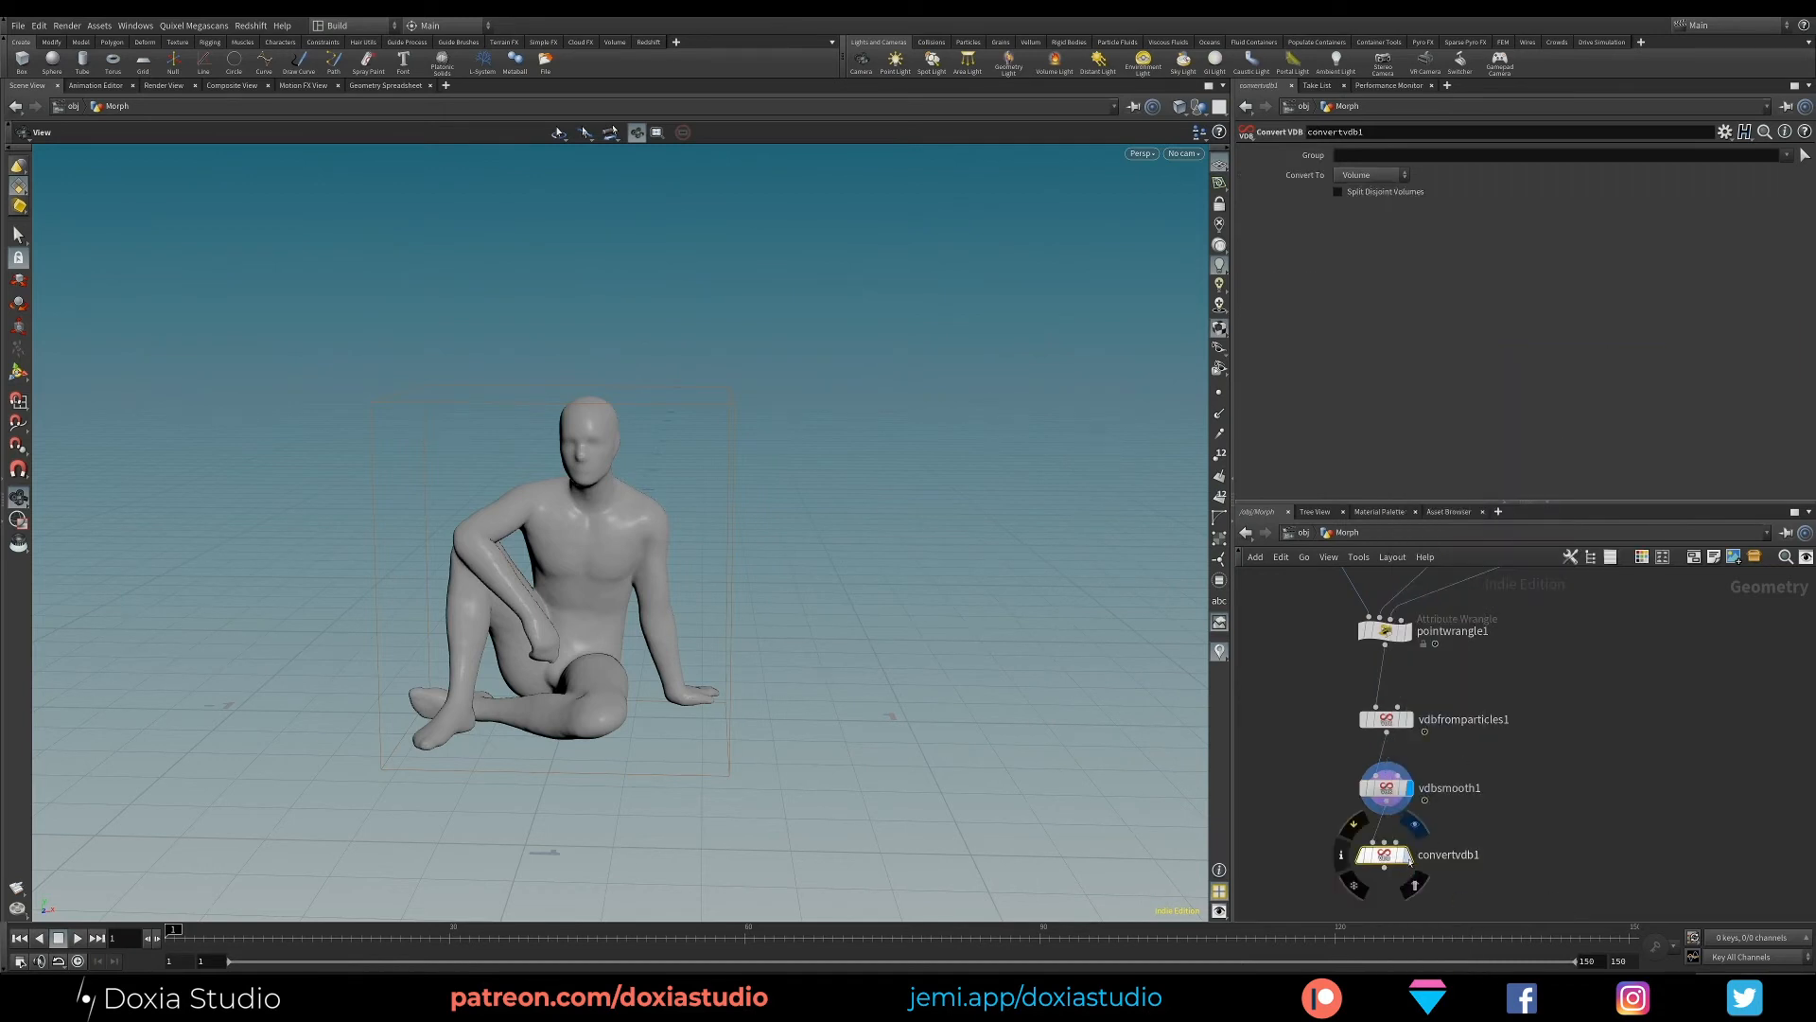
click(1381, 854)
click(1345, 176)
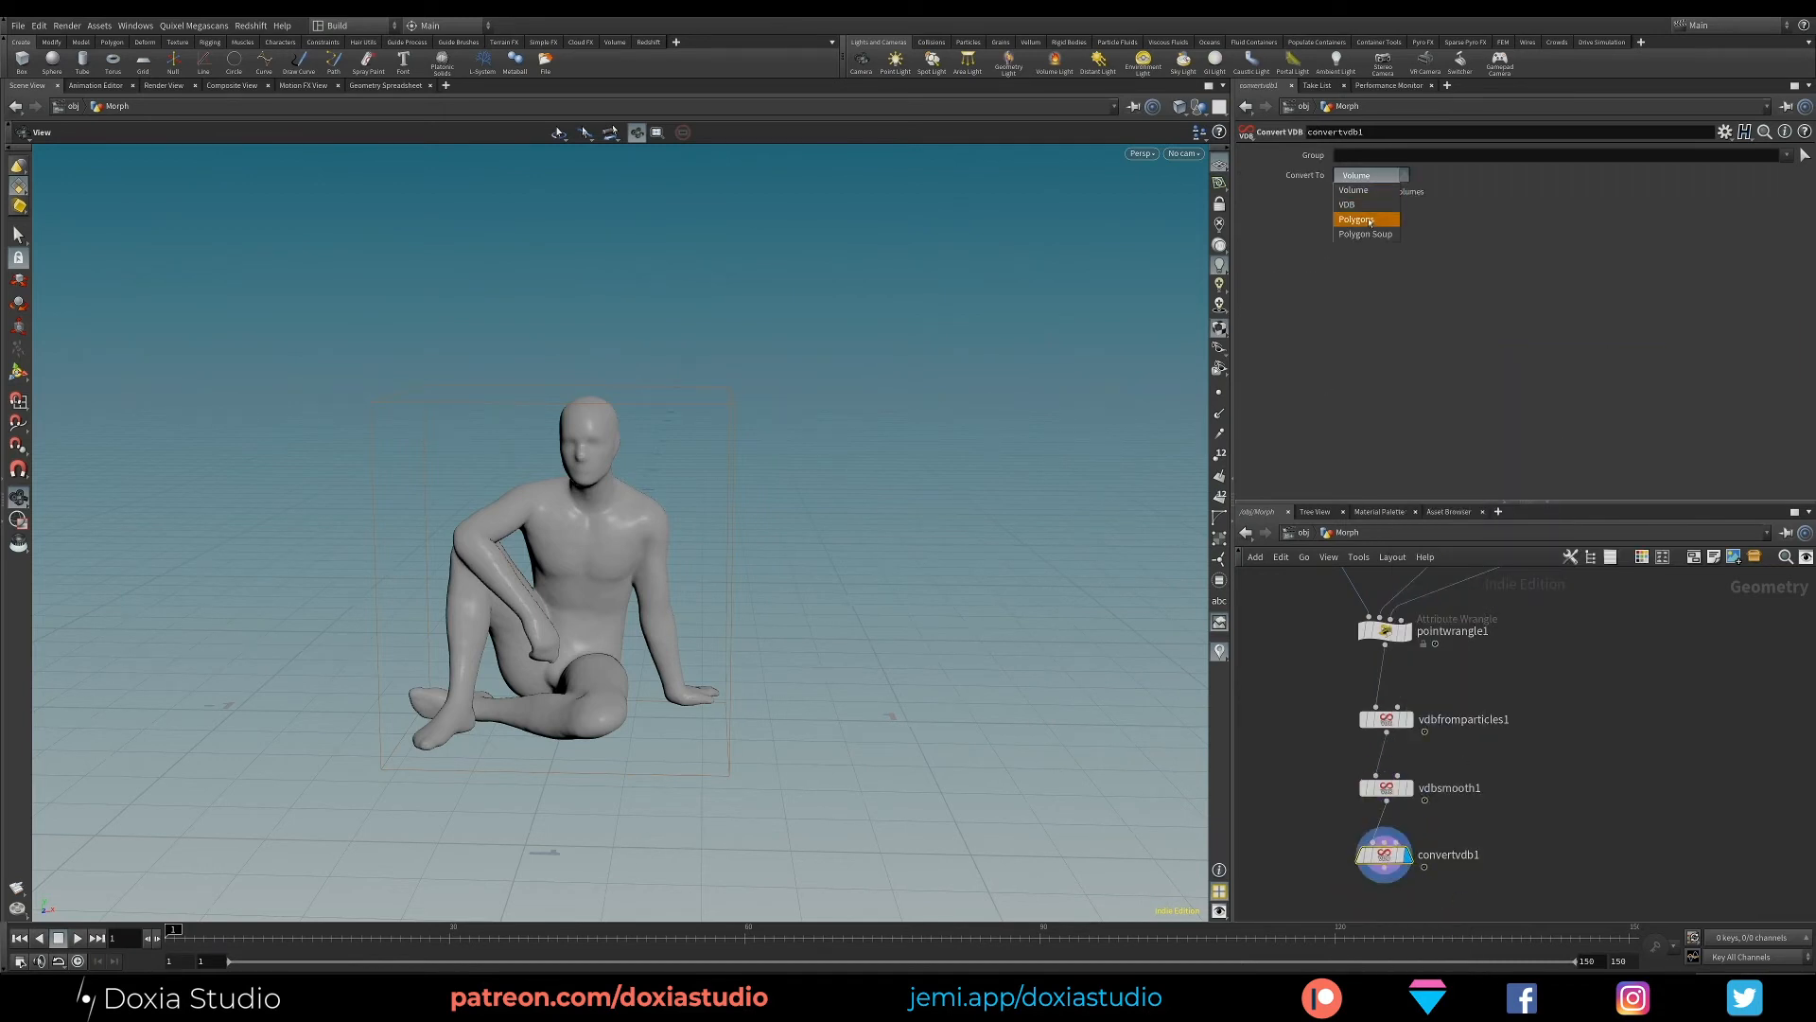
click(1363, 218)
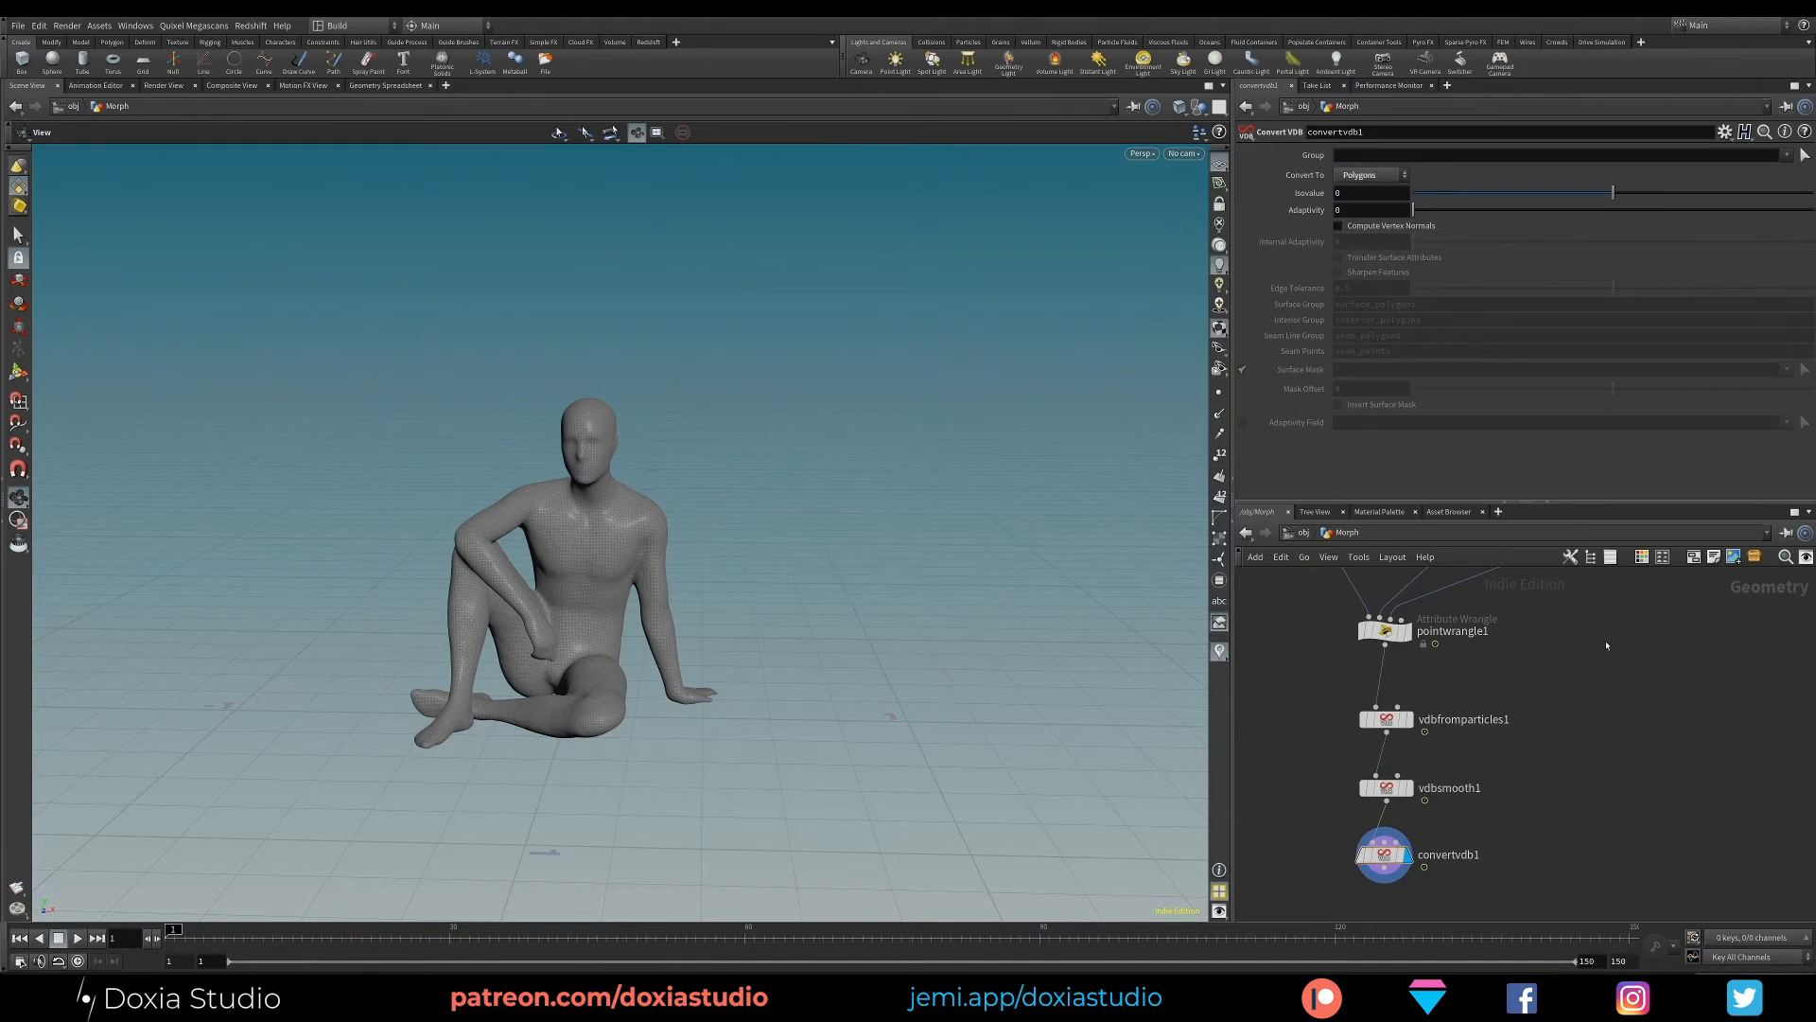
- Preview the polygon morph by lowering LerpToMan on pointwrangle1 to 0 and raising it to 0.556
middle_drag(1606, 645, 1622, 697)
click(1401, 682)
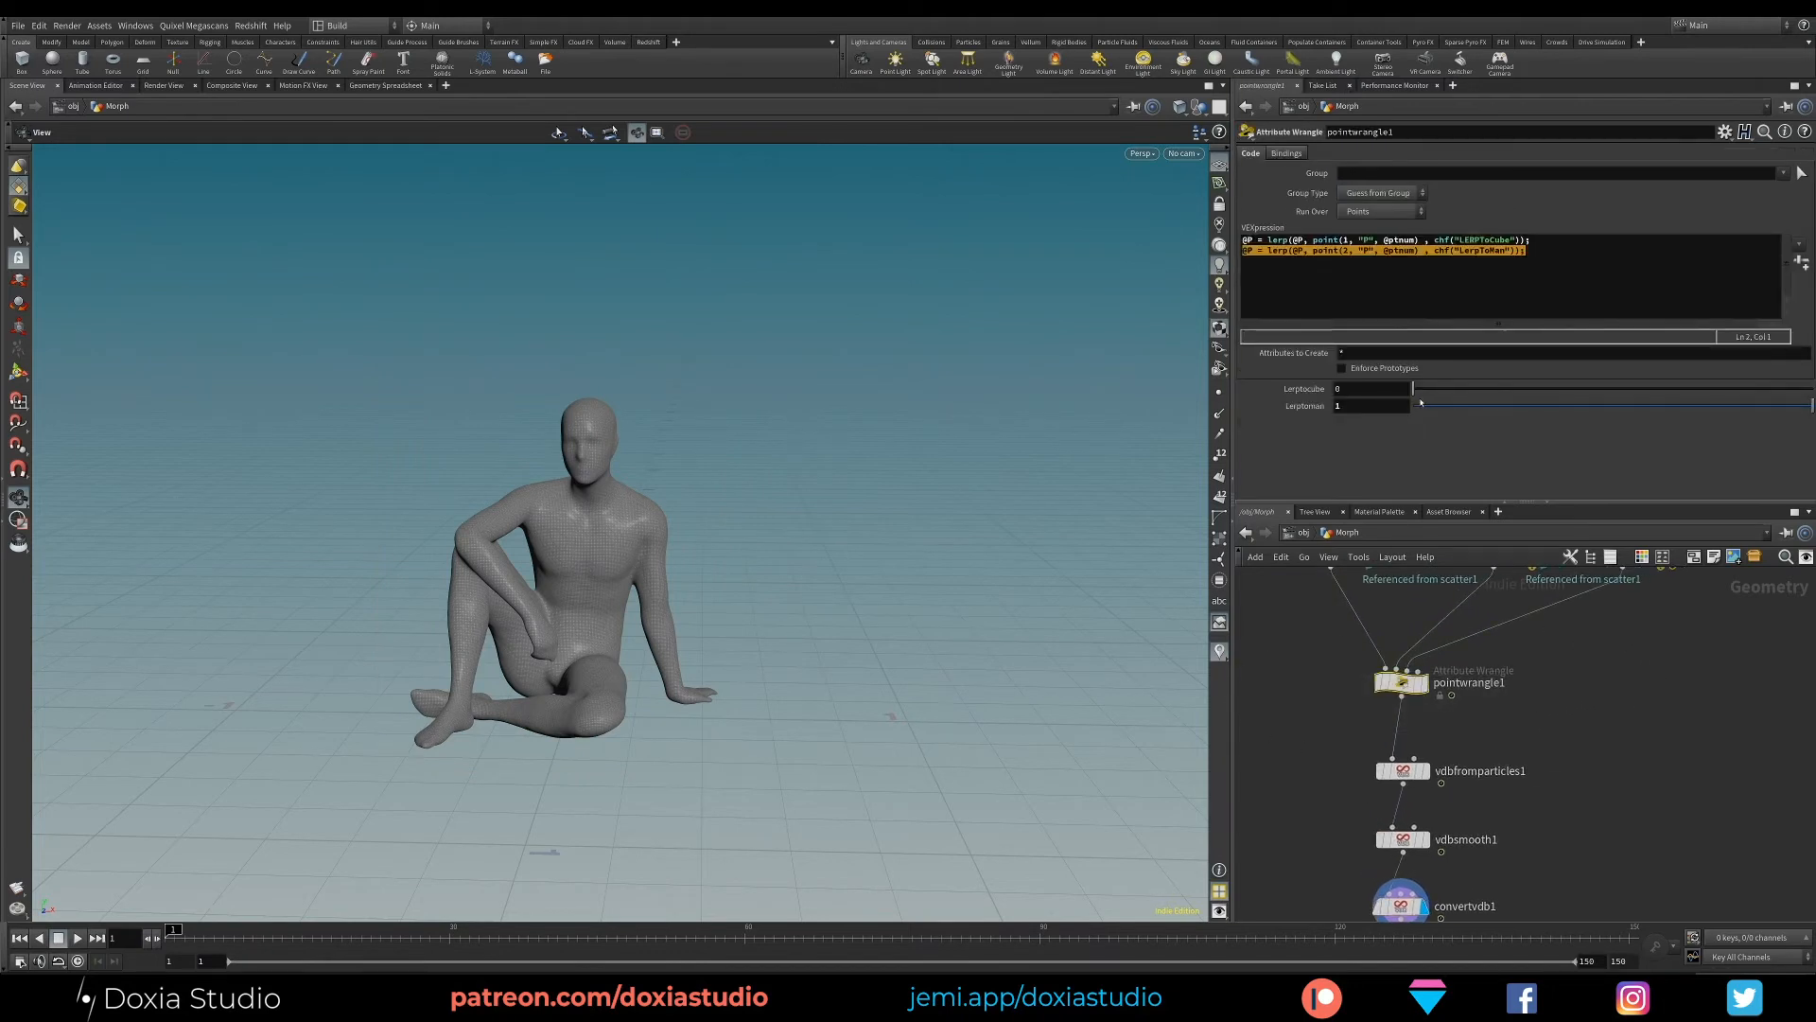
mouse_move(1421, 402)
mouse_down()
mouse_move(1341, 417)
mouse_move(1414, 406)
mouse_up()
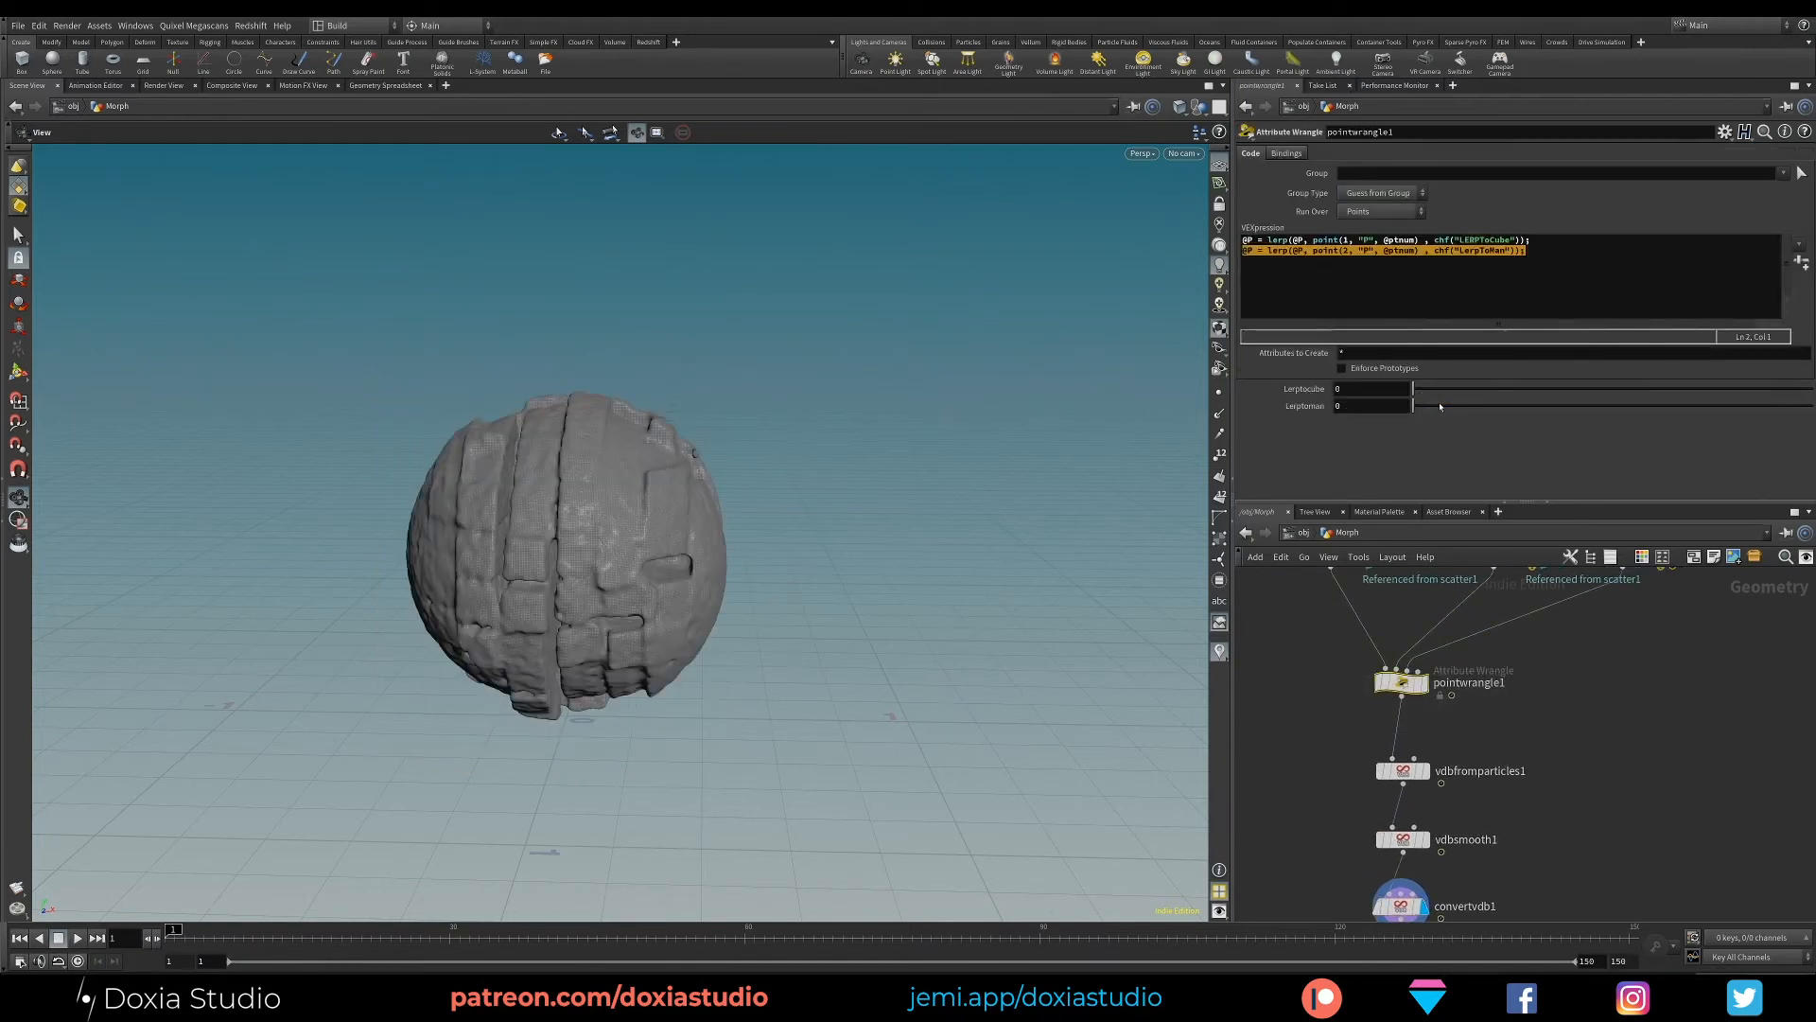
click(1631, 407)
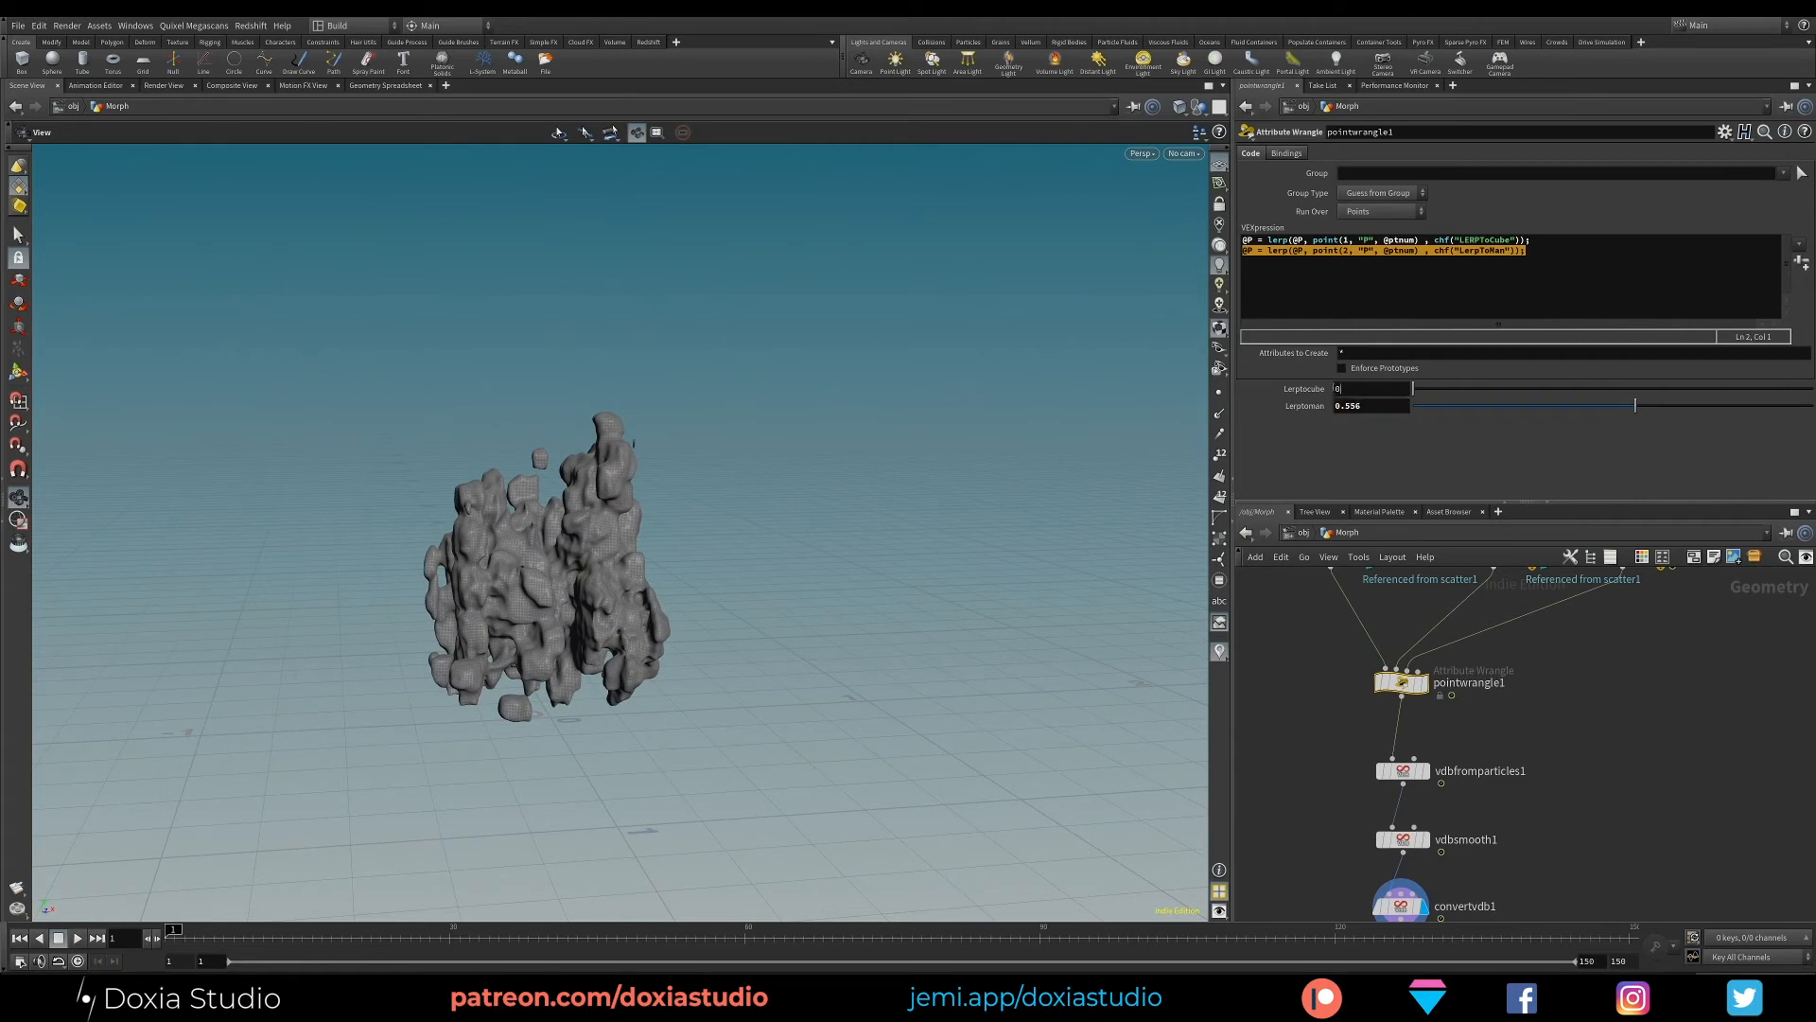
- Set LERPToCube to 1 and LerpToMan to 0 on pointwrangle1 to examine the meshed cube
click(1362, 389)
text(1)
key(Return)
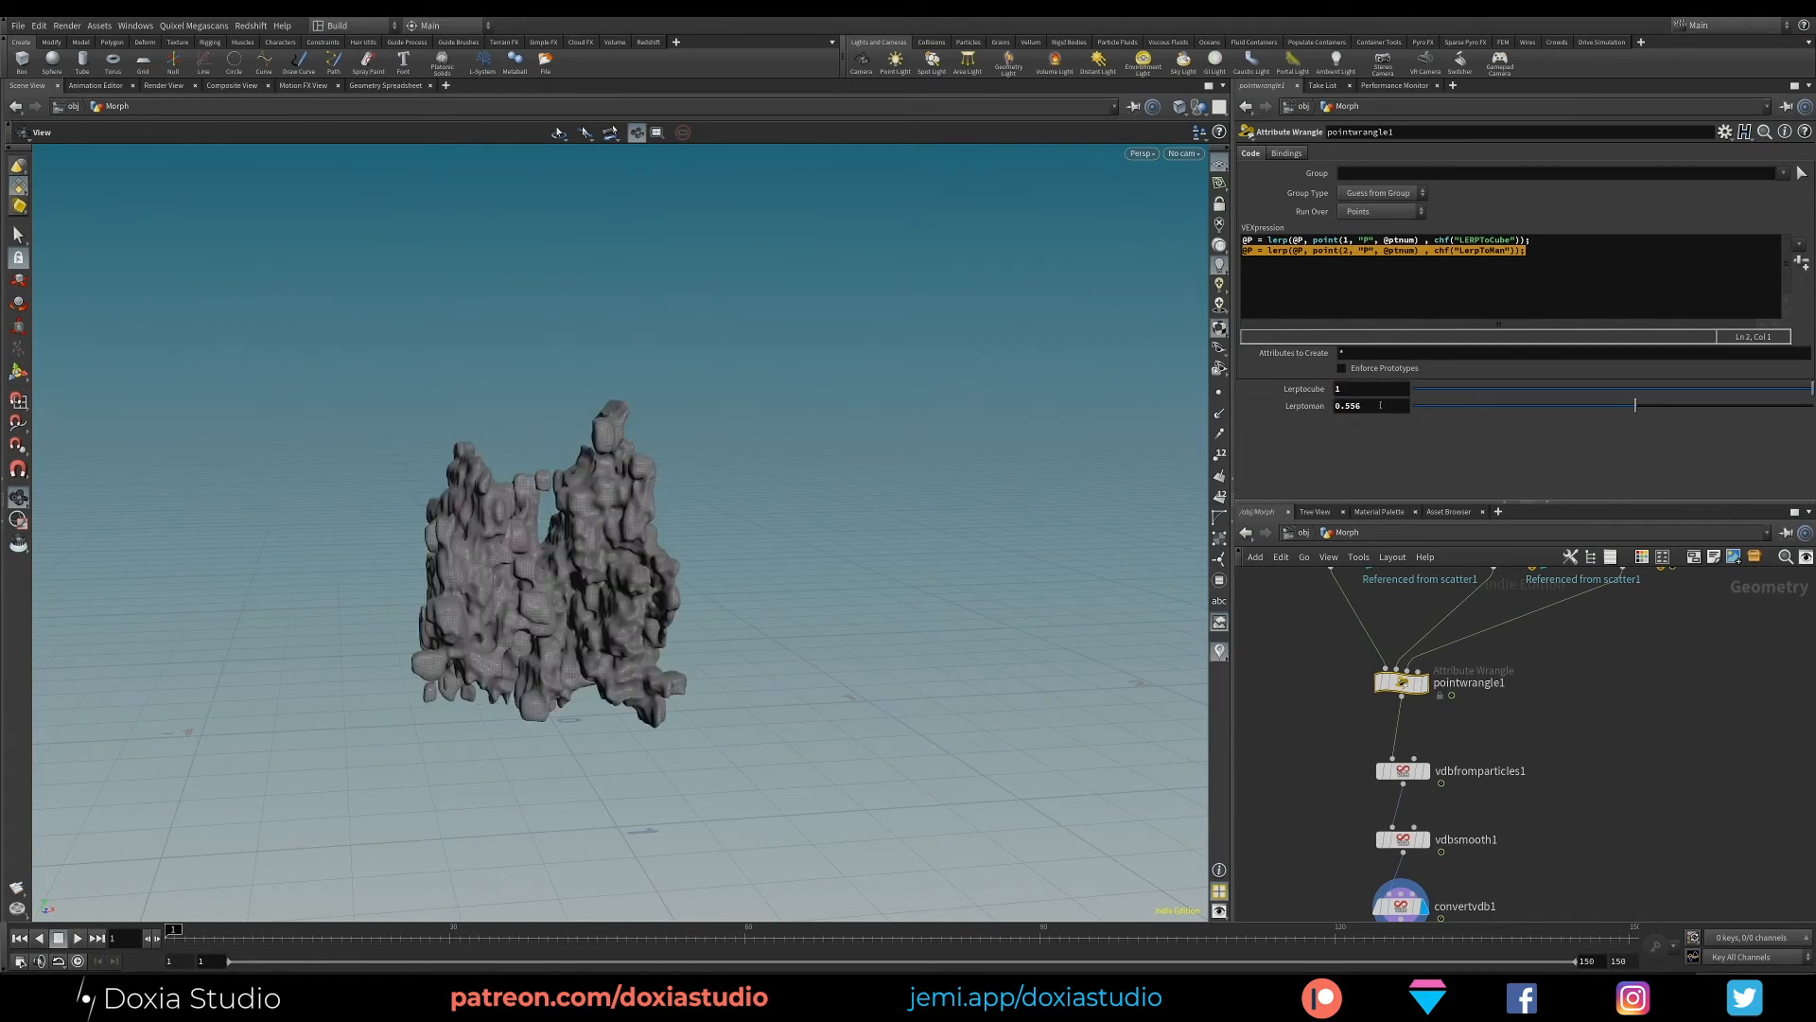
click(1386, 406)
text(0)
key(Return)
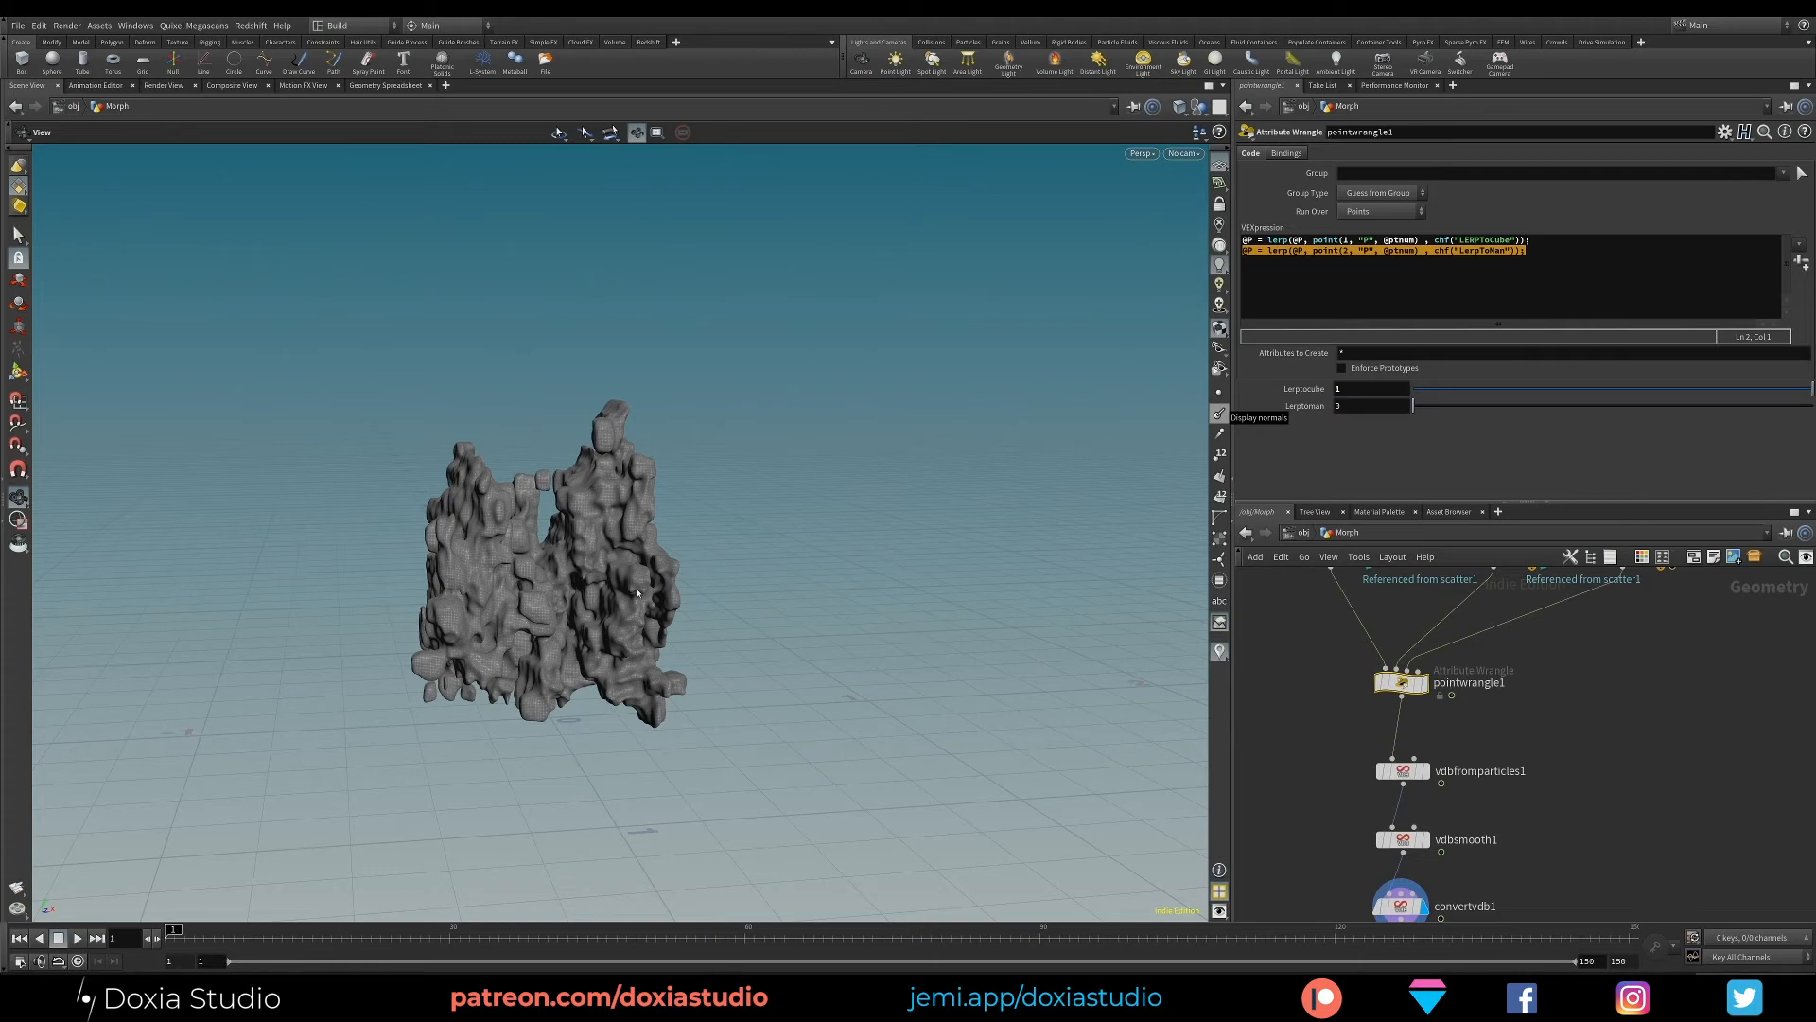
mouse_move(593, 632)
mouse_down()
mouse_move(965, 552)
mouse_move(662, 662)
mouse_move(550, 737)
mouse_move(605, 640)
mouse_up()
- Set the Force Total Count of scatterMan to 1823000
middle_drag(1607, 628, 1632, 731)
click(1646, 658)
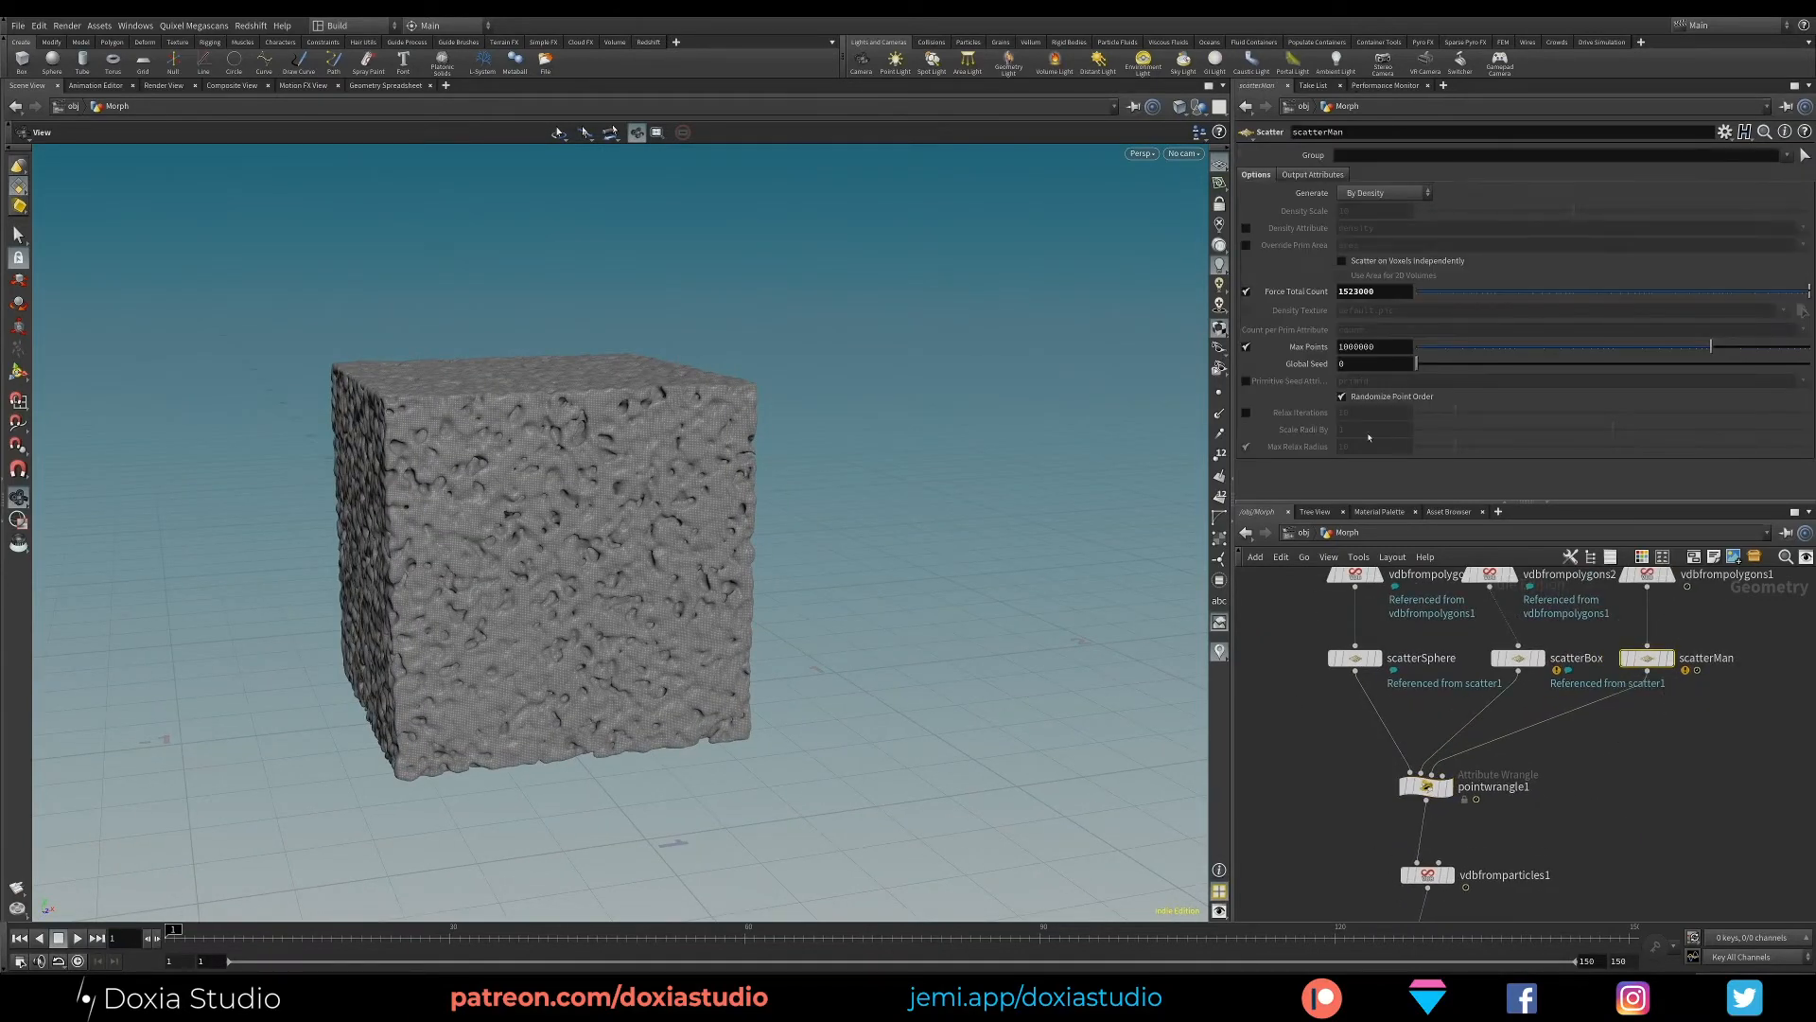
click(1350, 291)
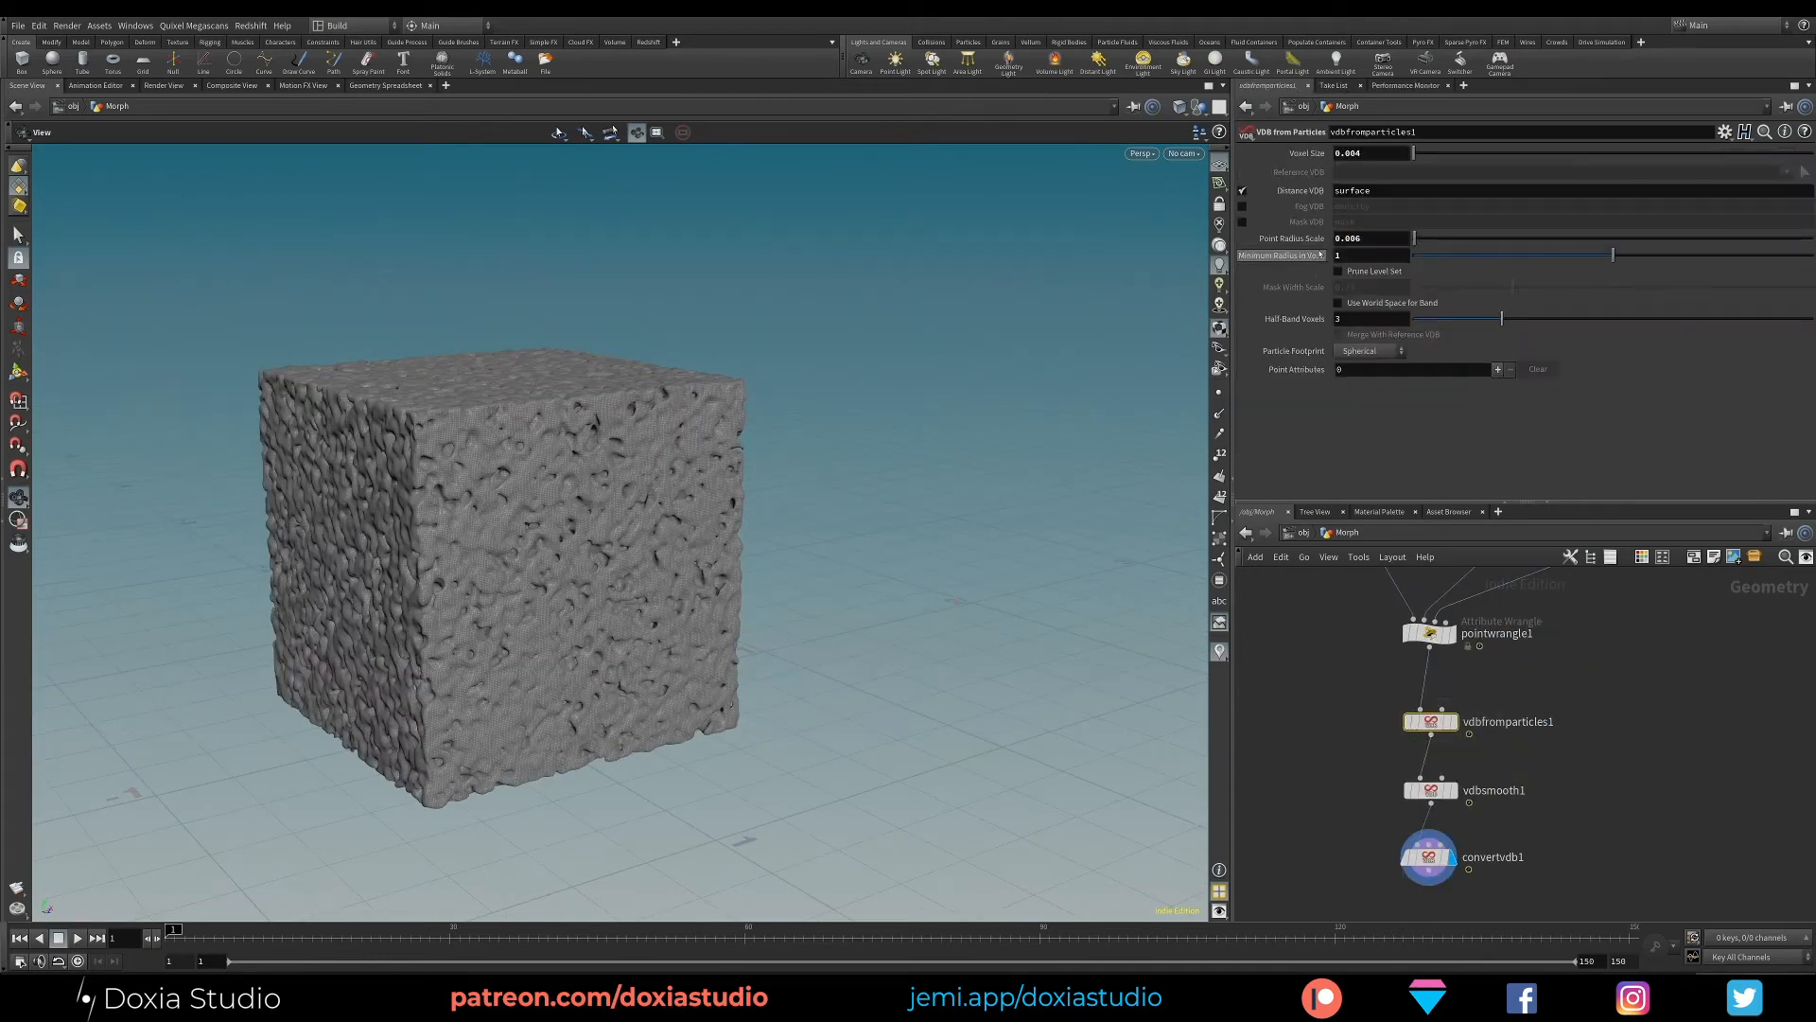
- Set the Point Radius Scale of vdbfromparticles1 to 0.008 and inspect the cube's surface
click(1348, 240)
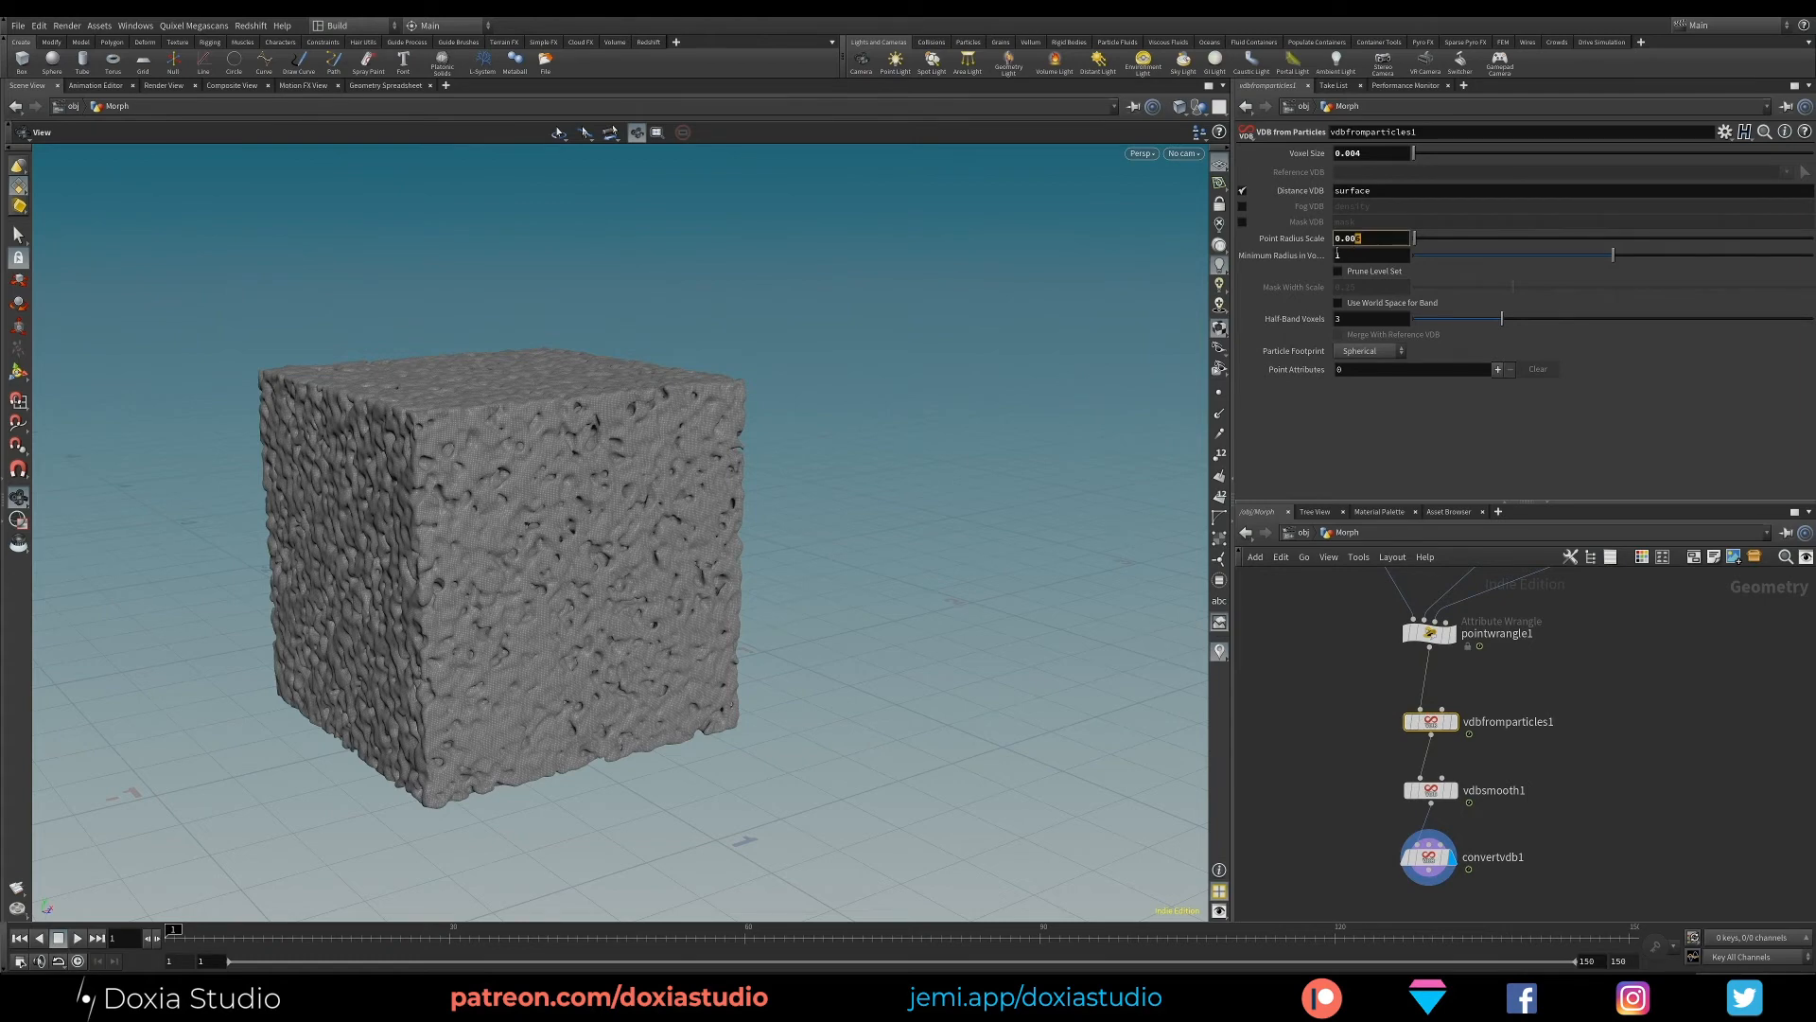
key(Return)
drag(946, 454, 909, 570)
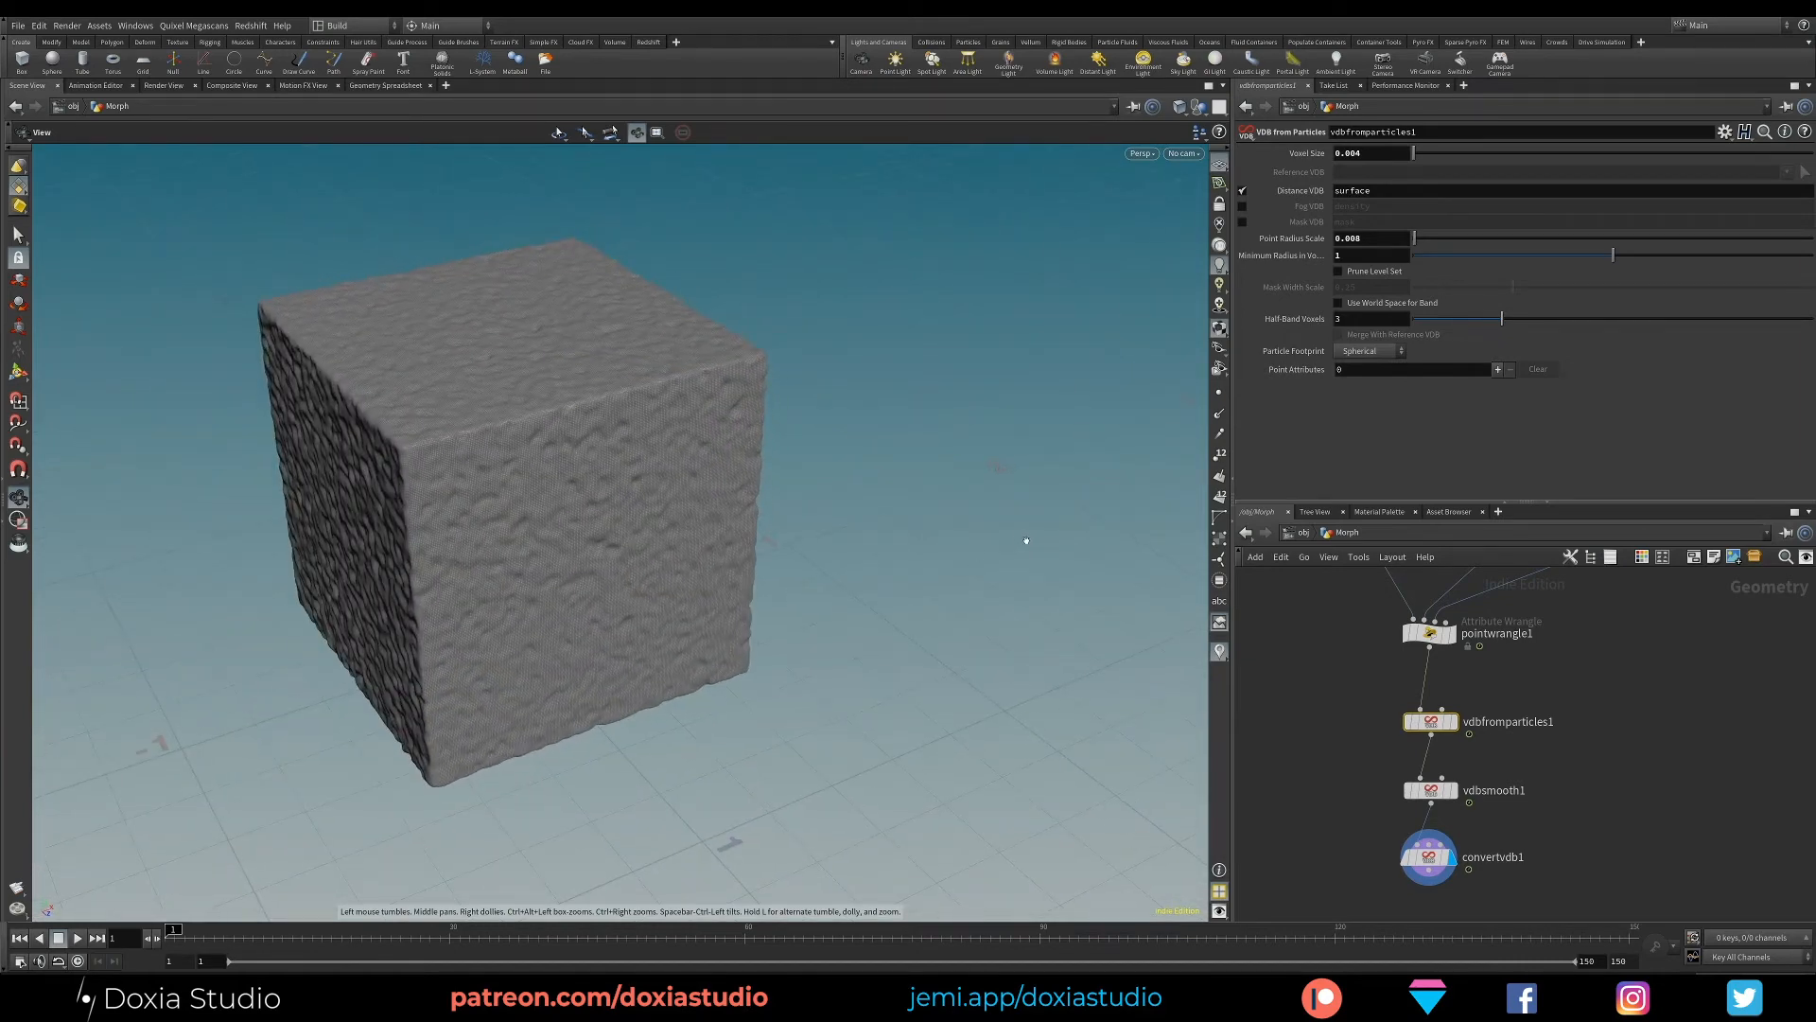
drag(637, 633, 606, 567)
- Set LerpToMan to 1 on pointwrangle1 to check the meshed character
click(1428, 632)
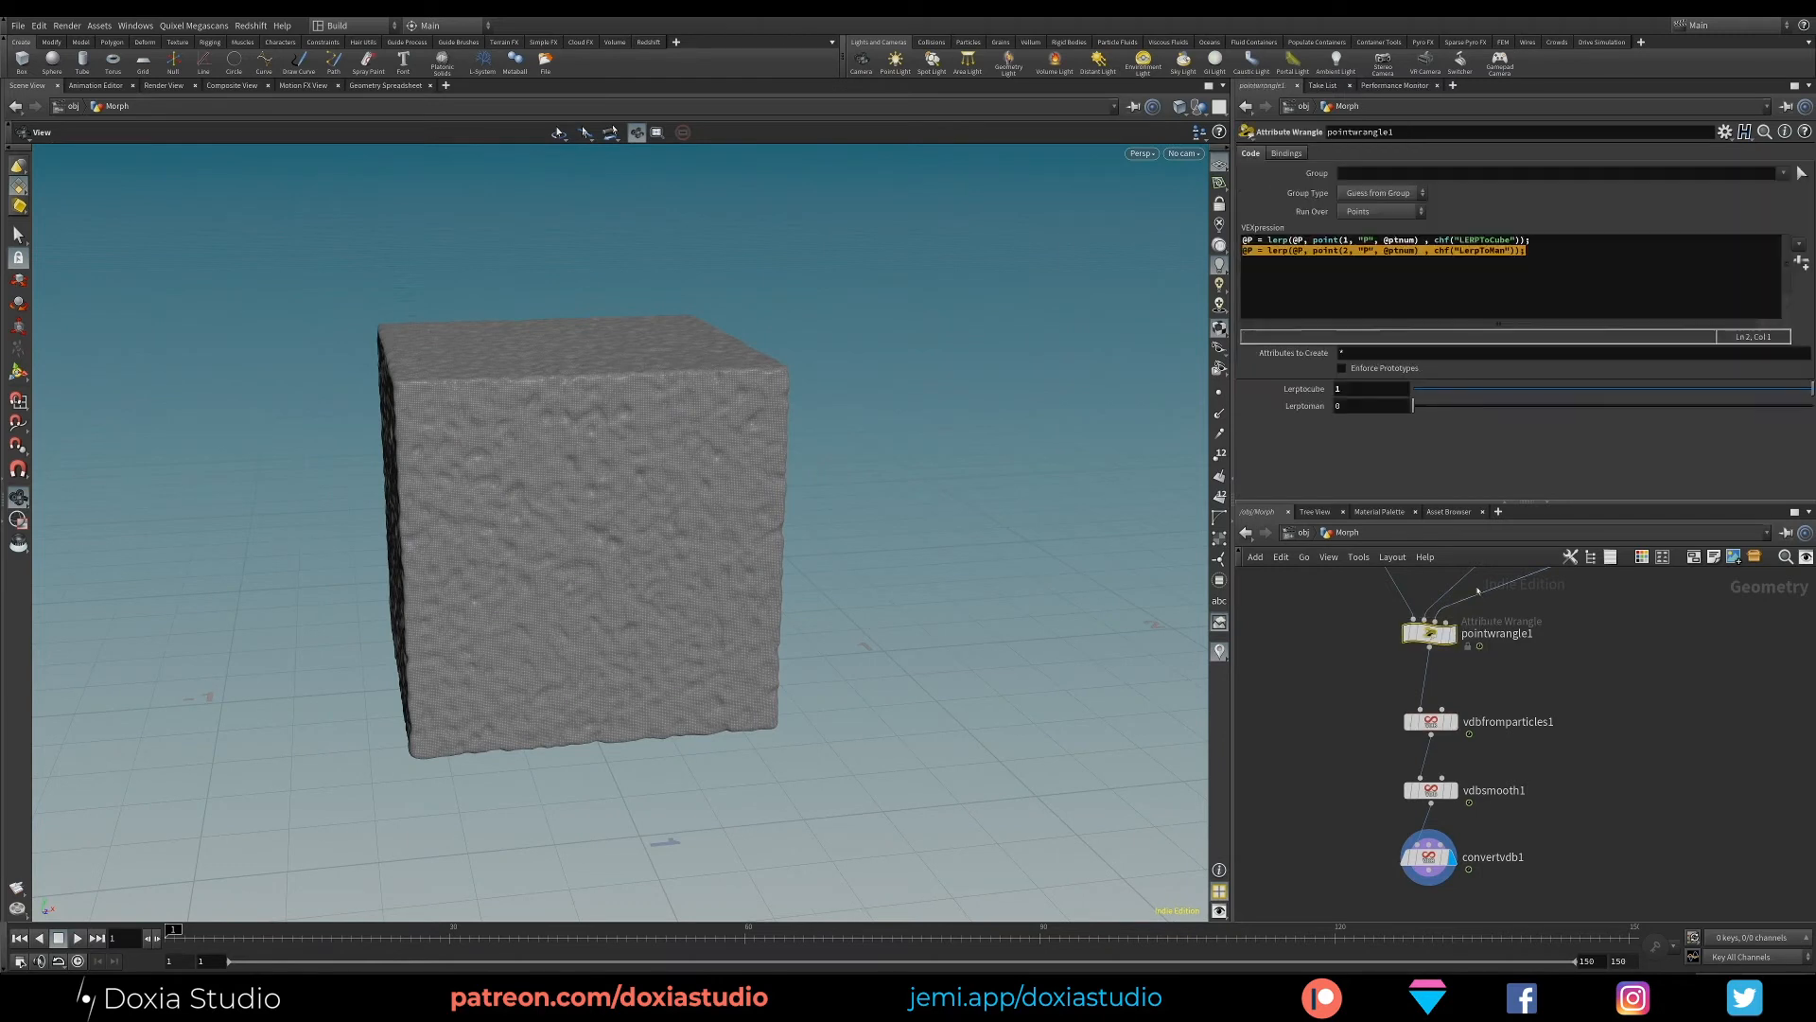
text(1)
key(Return)
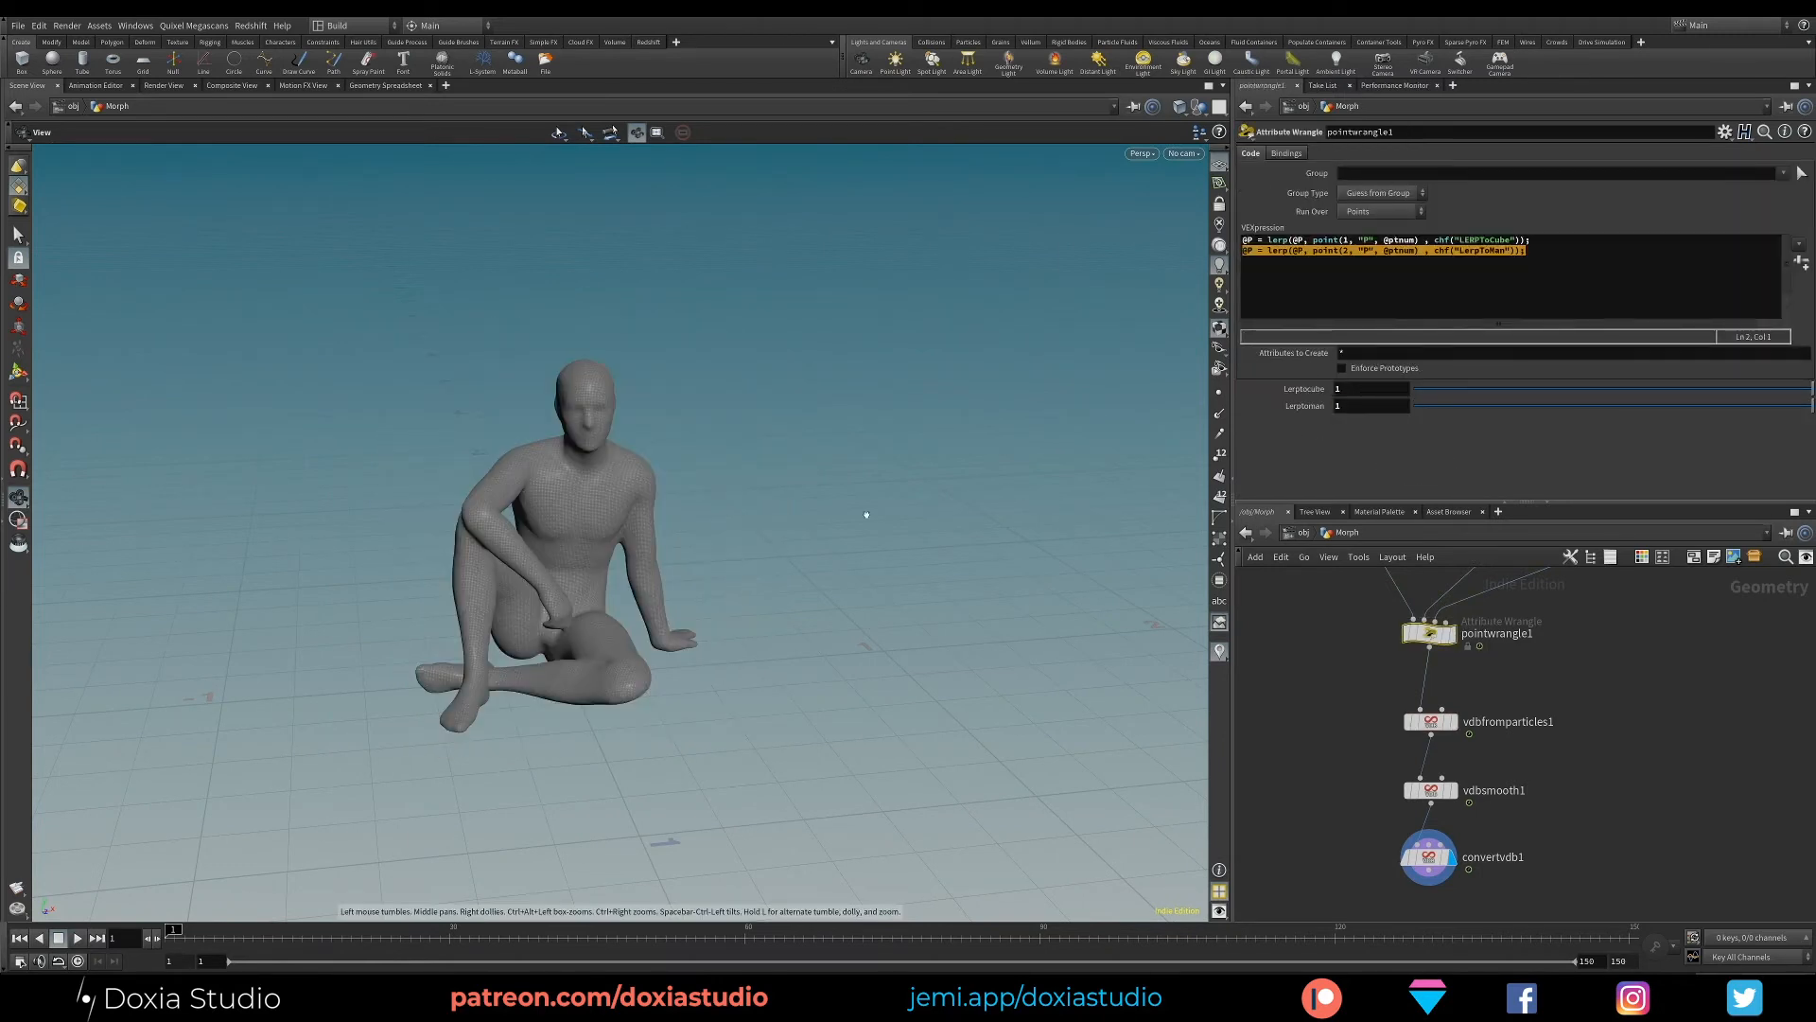
- Fine-tune the Point Radius Scale of vdbfromparticles1 while checking the character mesh
click(1430, 722)
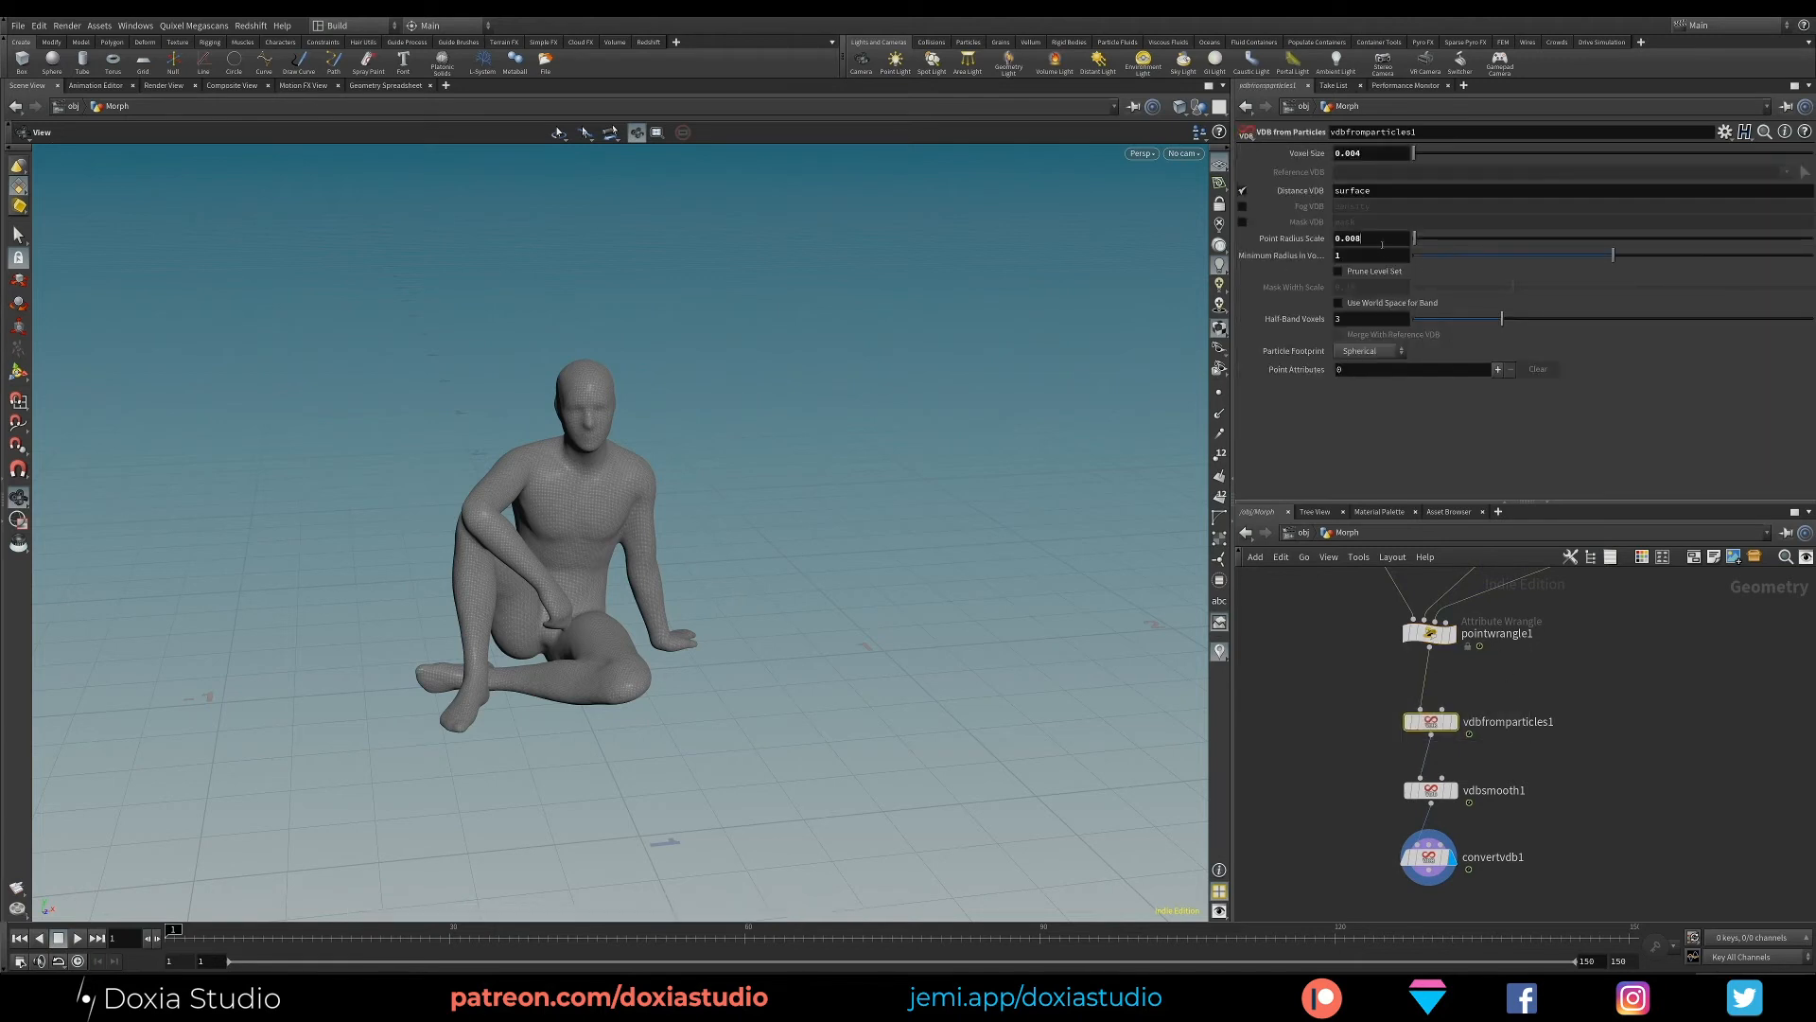
drag(1382, 245, 1348, 240)
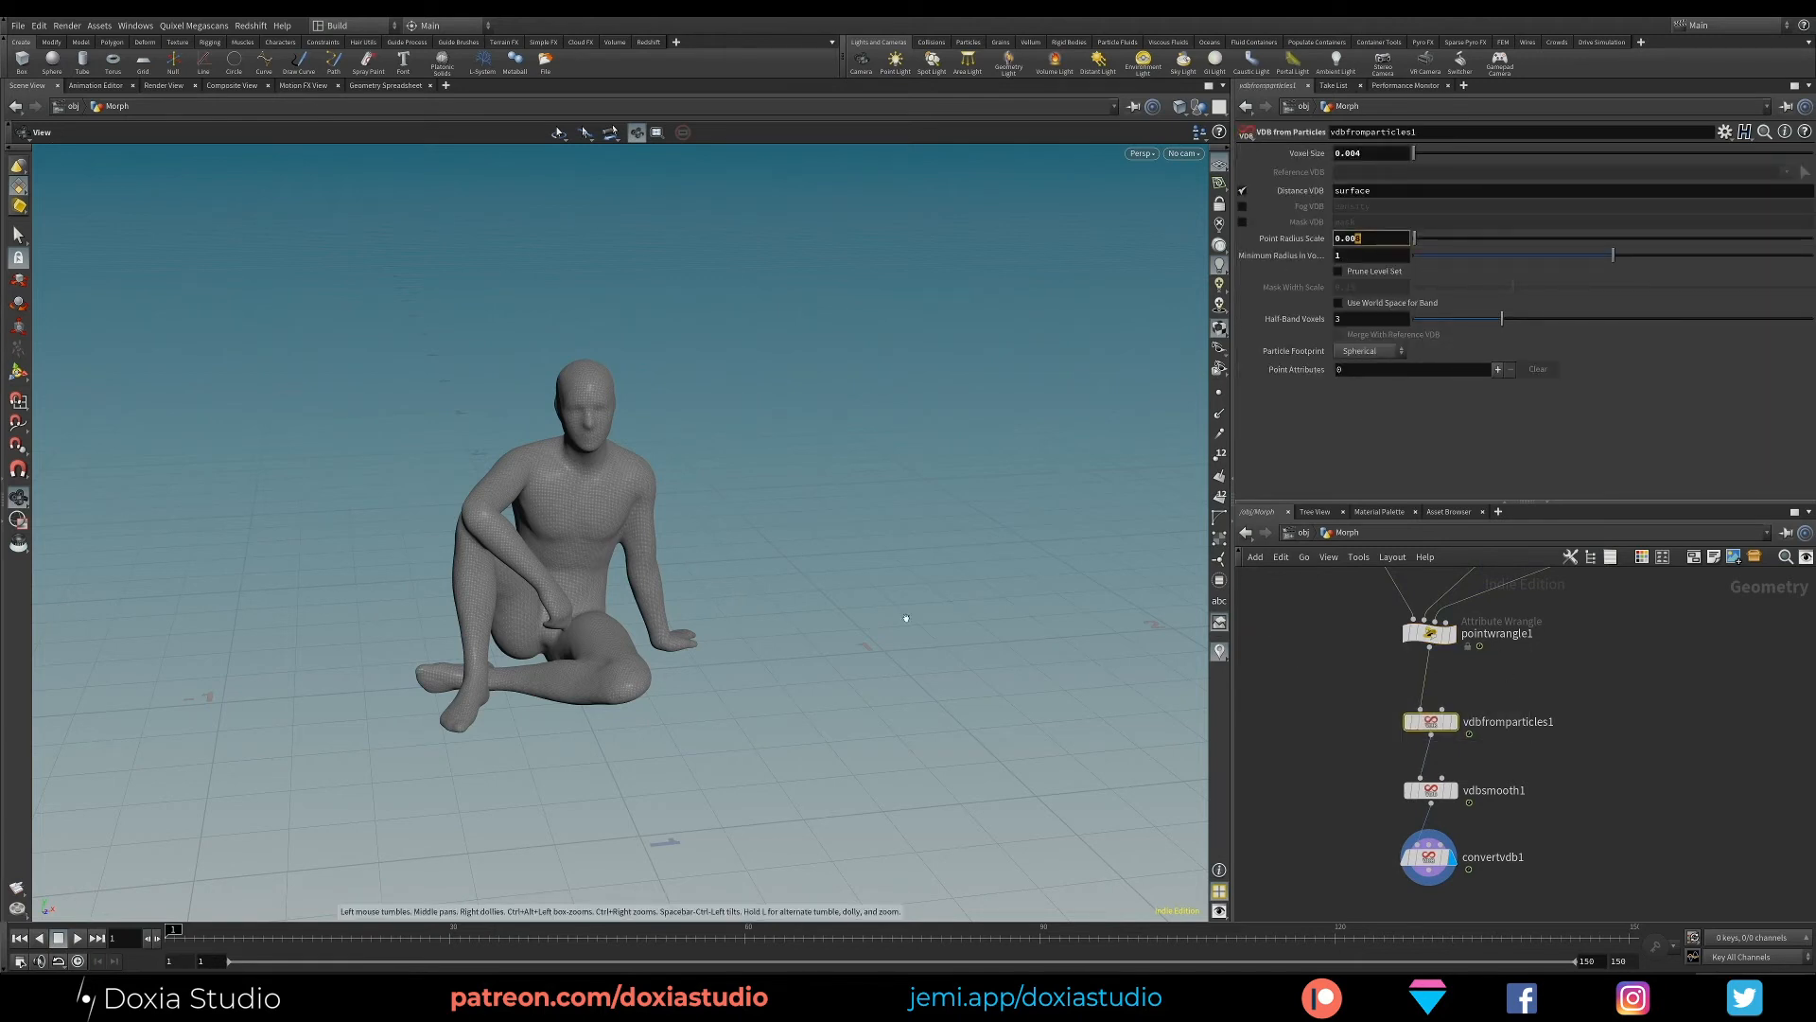
click(1429, 632)
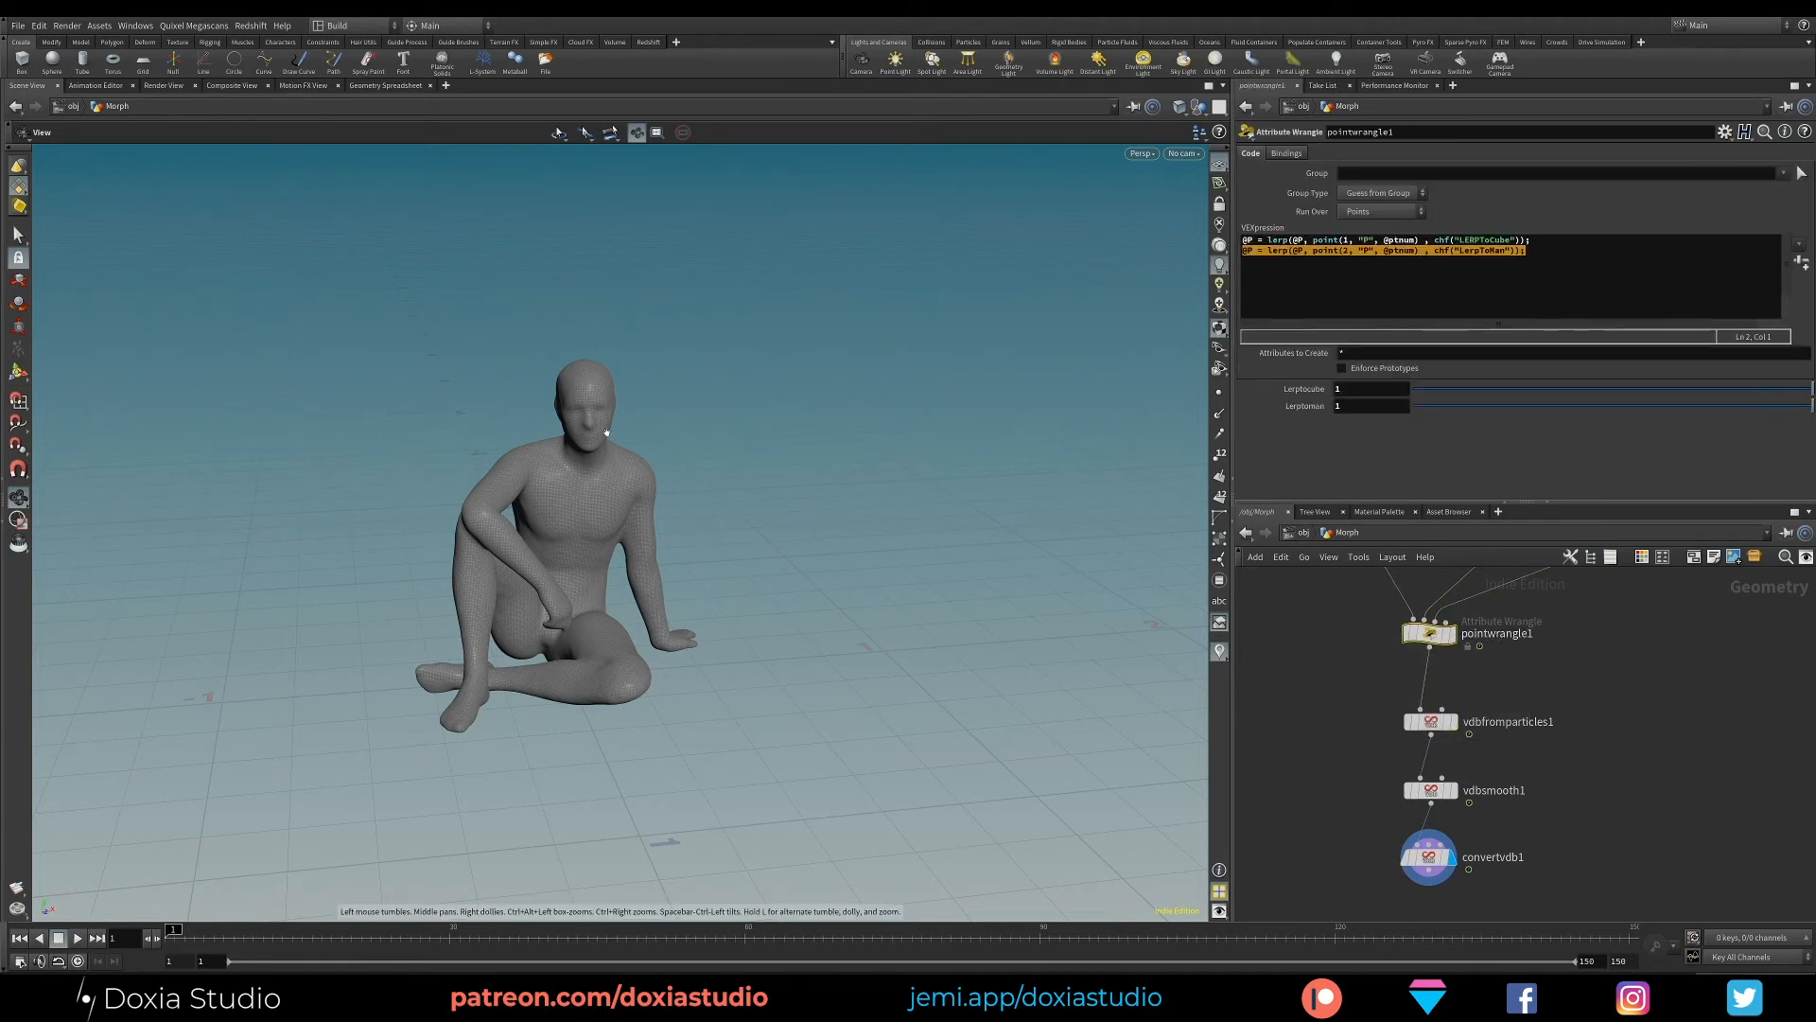
click(1431, 721)
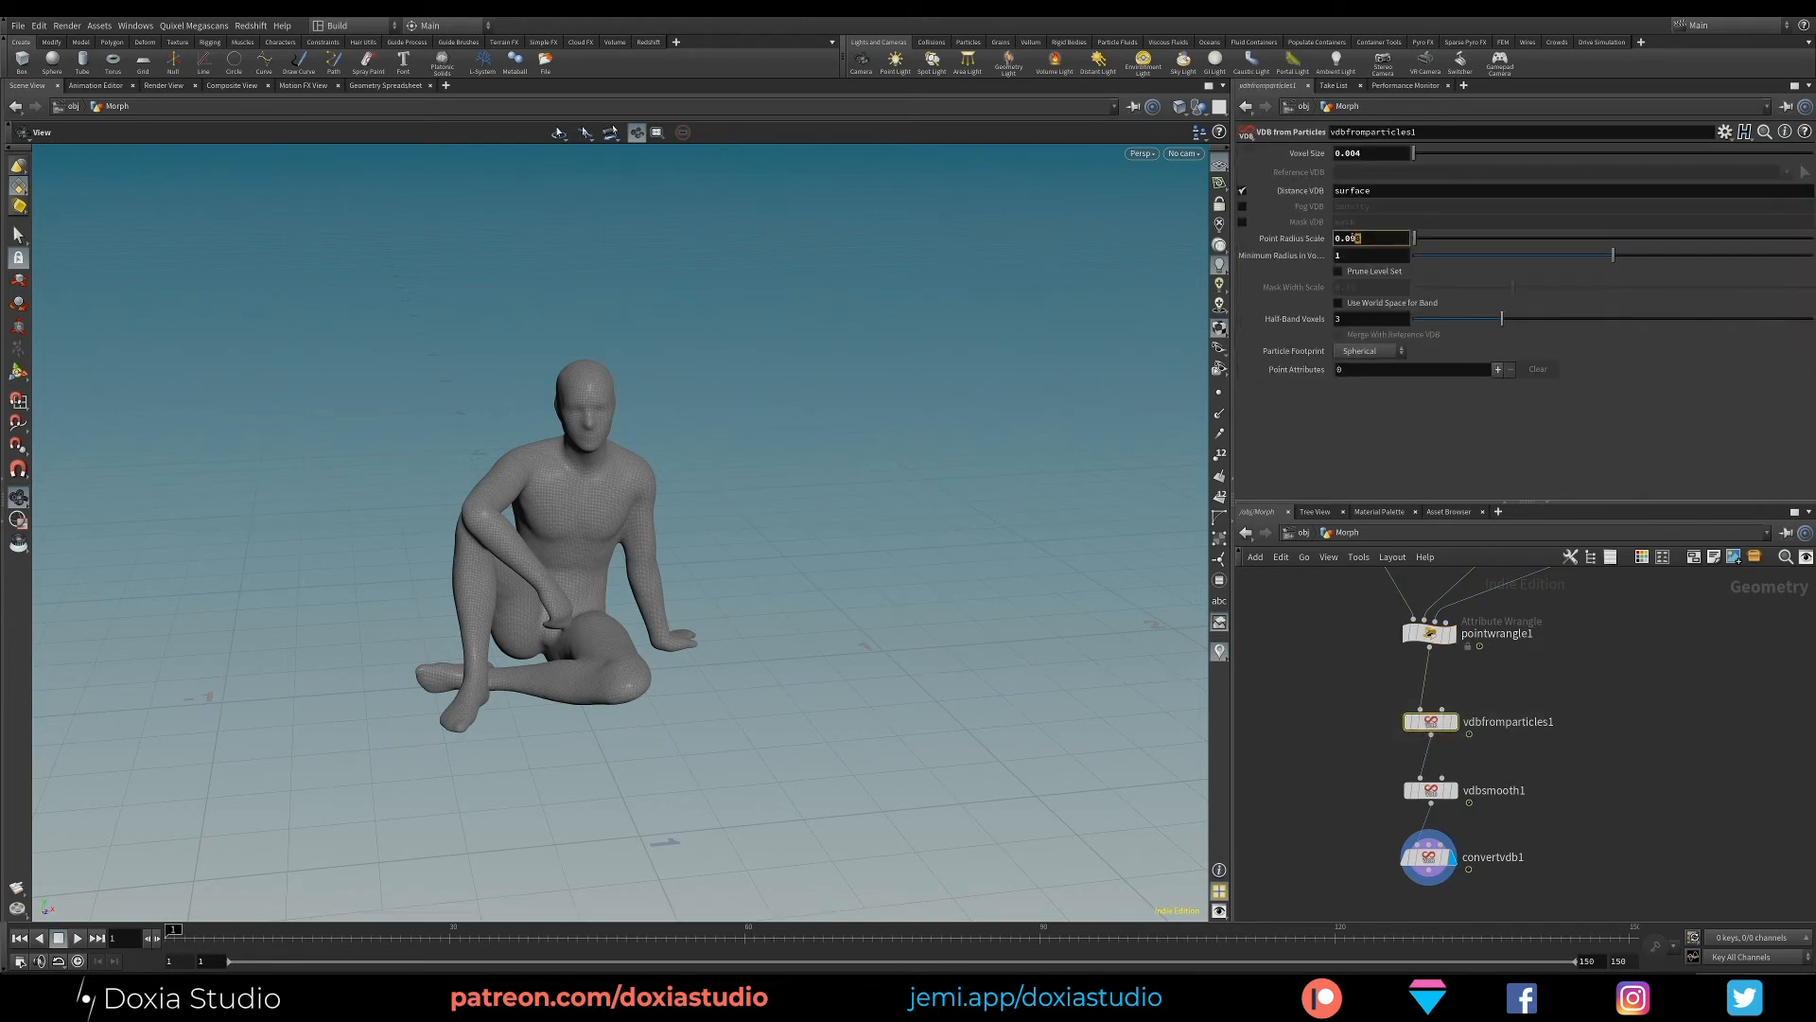
- Set LERPToCube and LerpToMan to 0 on pointwrangle1 to examine the meshed sphere
click(1430, 631)
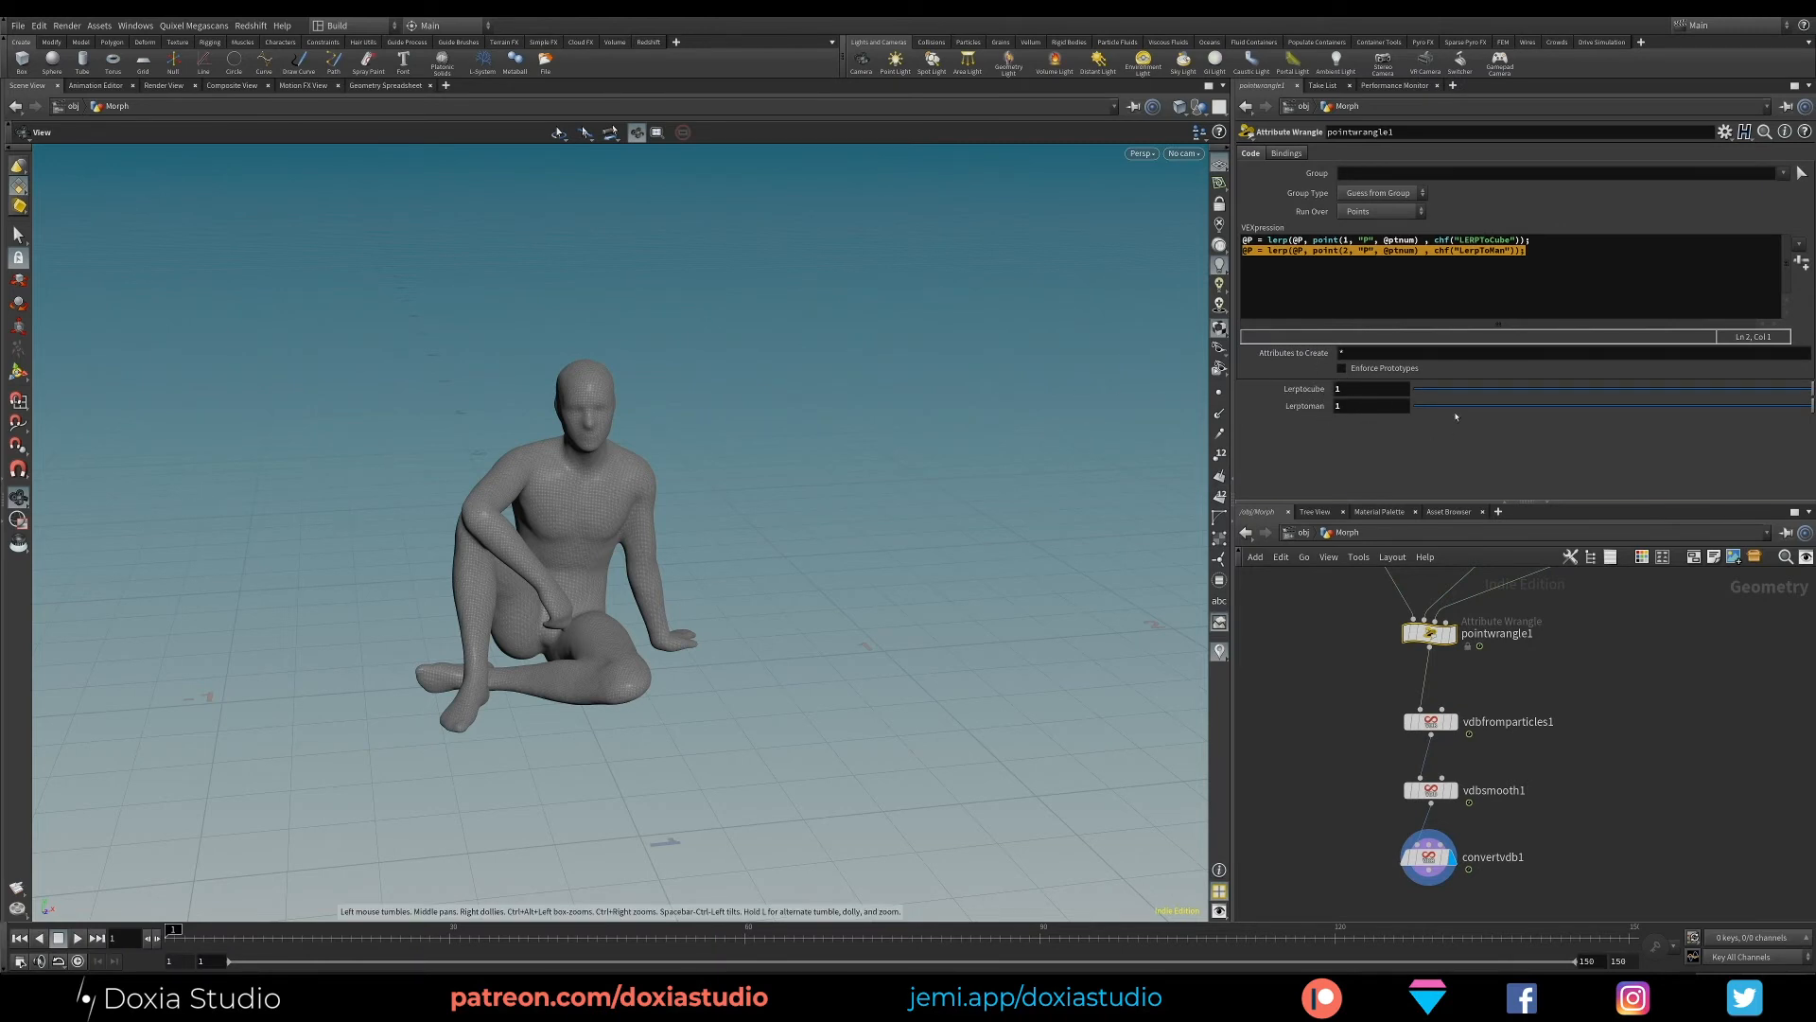
drag(1384, 393, 1146, 370)
key(Tab)
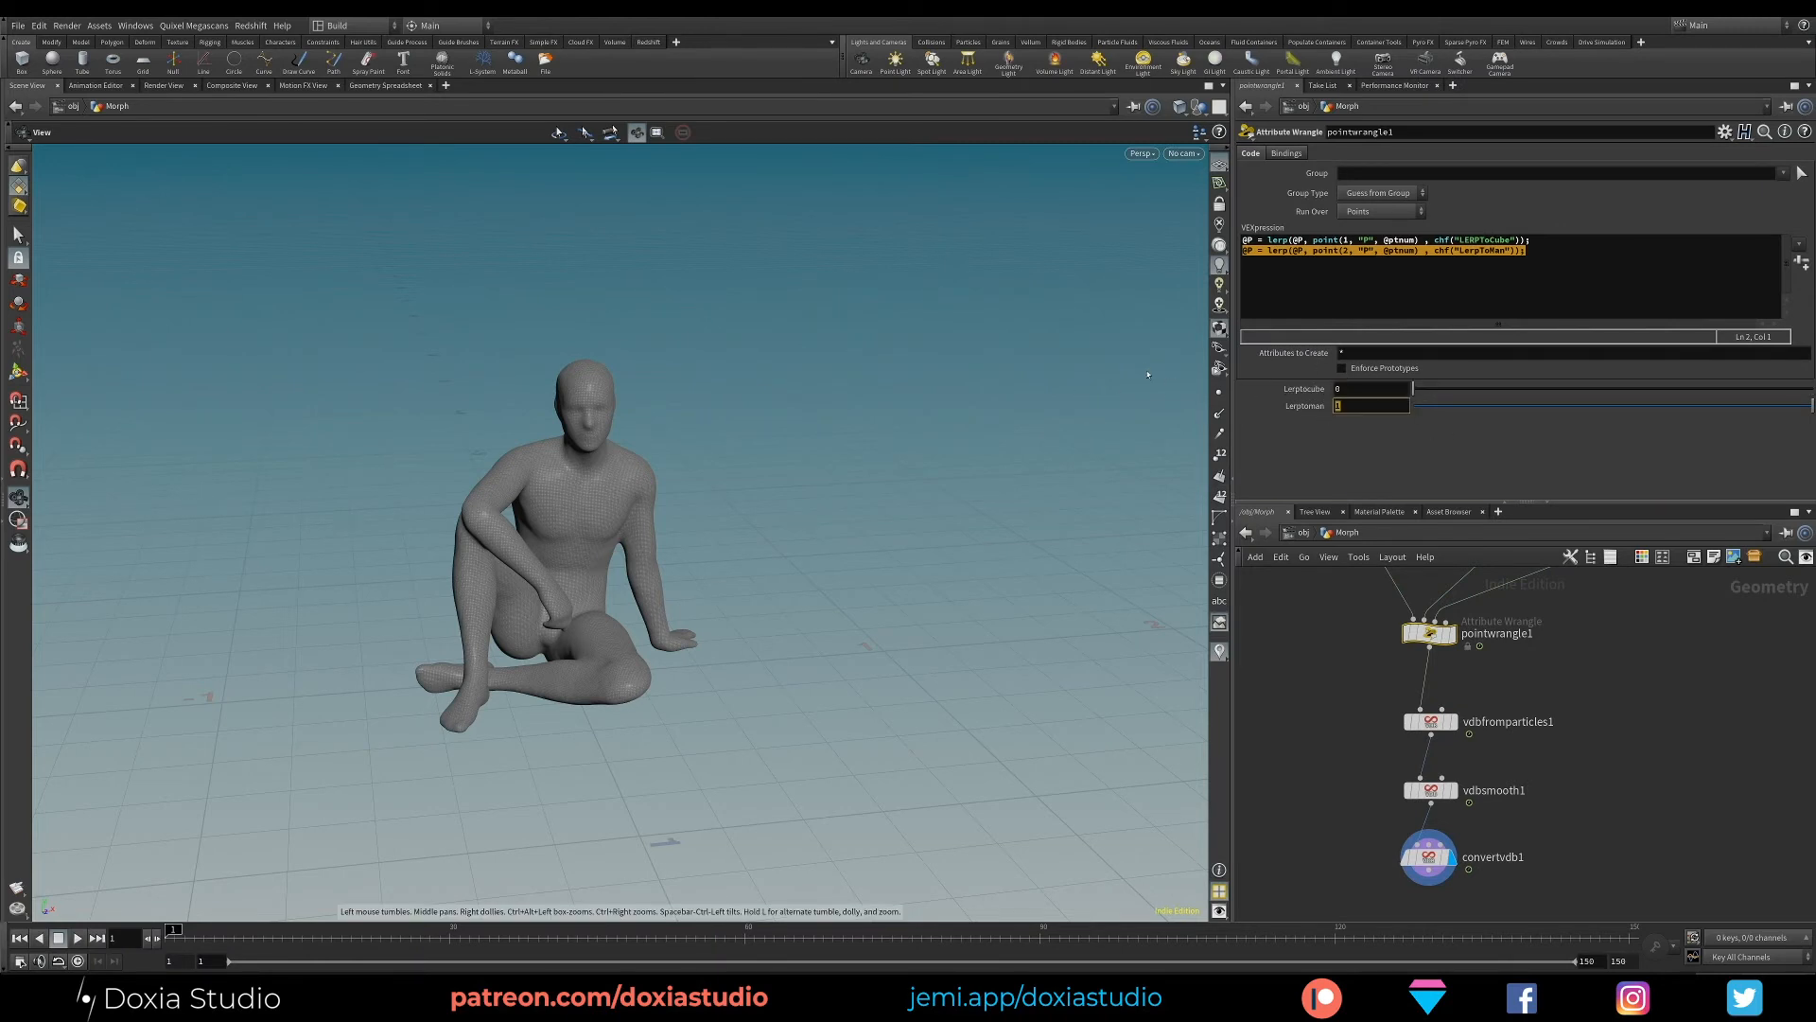
text(0)
key(Return)
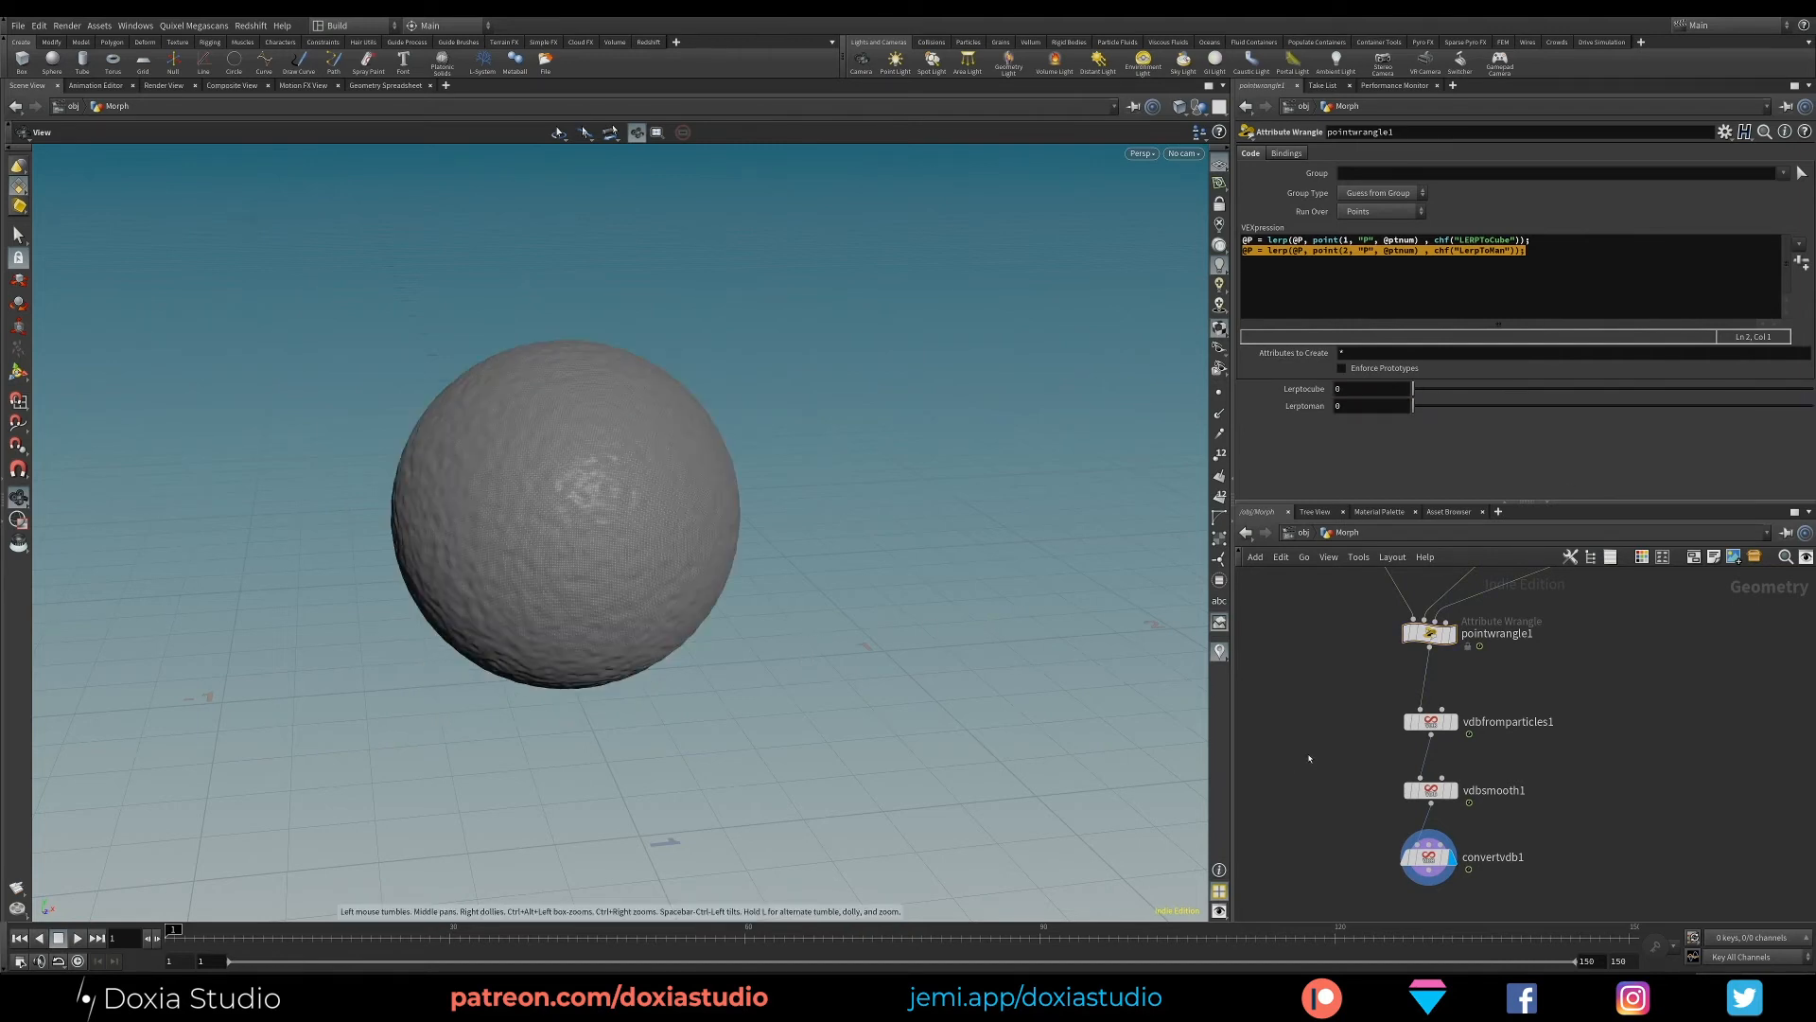
- Display pointwrangle1 and raise LERPToCube to 0.437 to inspect the sphere-to-cube morph as points
mouse_move(1310, 757)
middle_down()
mouse_move(1301, 790)
mouse_move(1310, 742)
mouse_move(1324, 748)
middle_up()
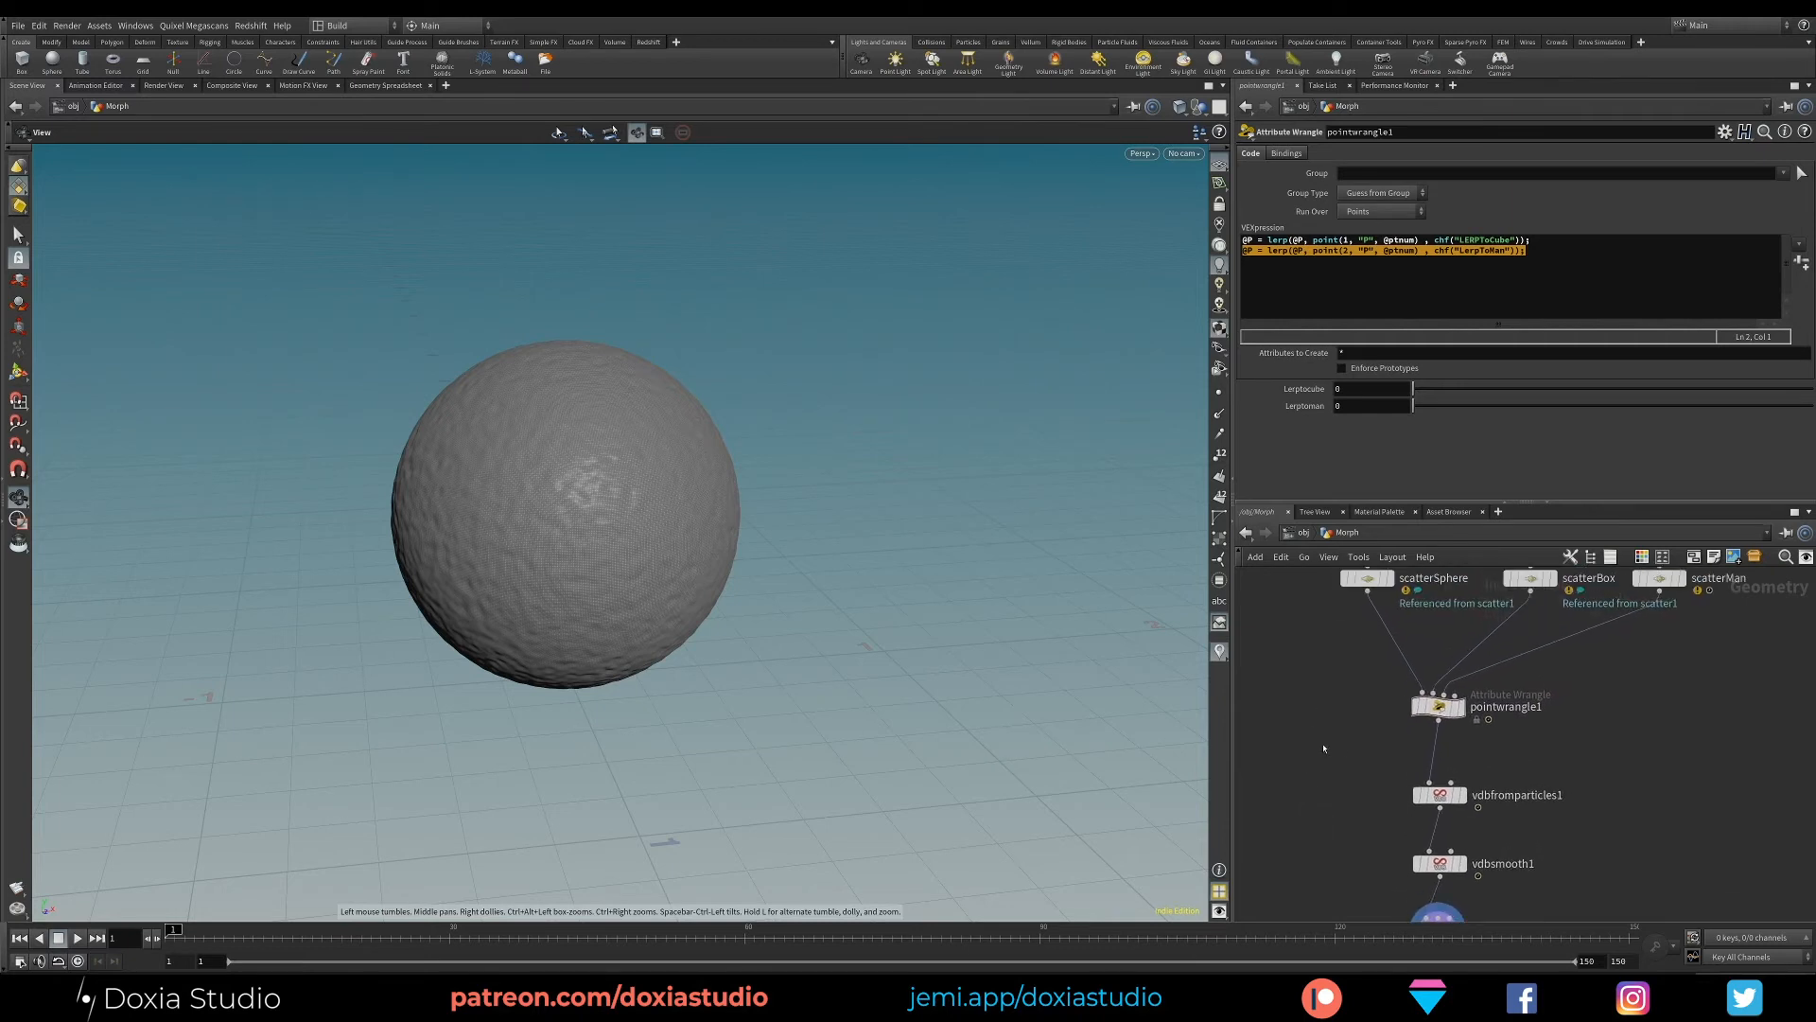
click(1462, 708)
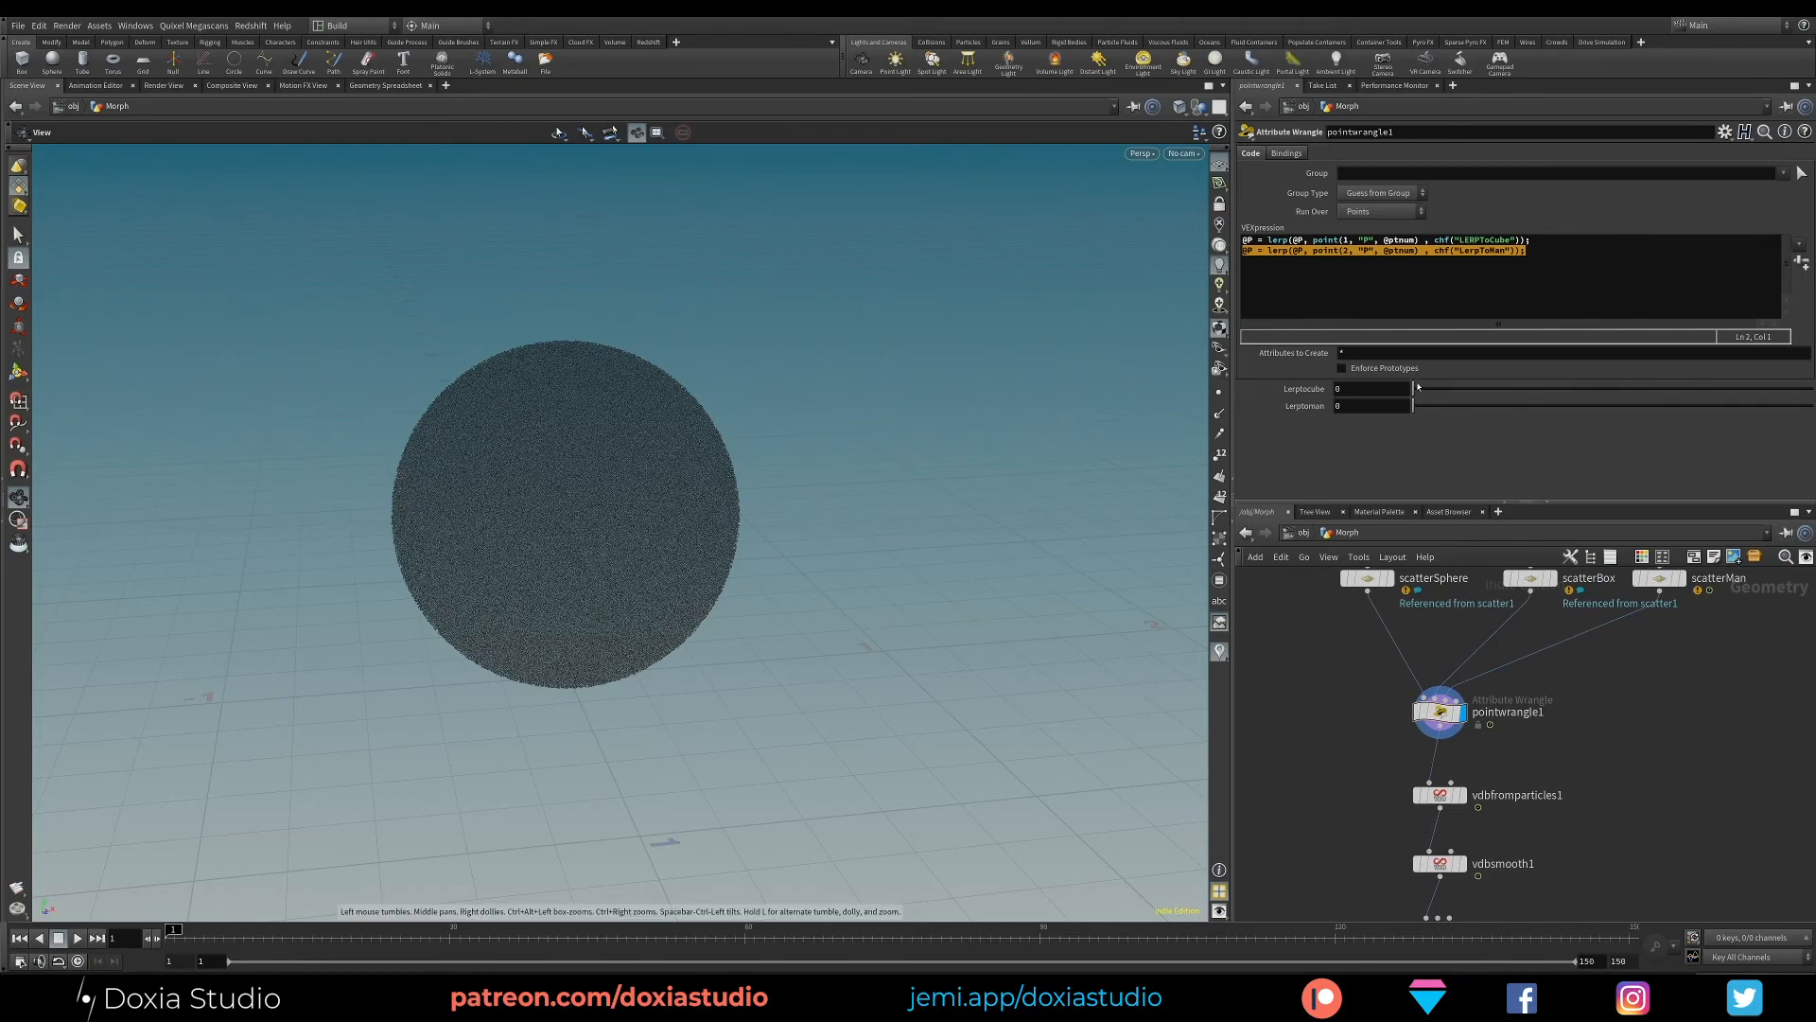
drag(1411, 388, 1587, 389)
drag(446, 486, 624, 529)
- Turn Randomize Point Order off and back on for scatterMan to compare the morphing point cloud
click(1362, 578)
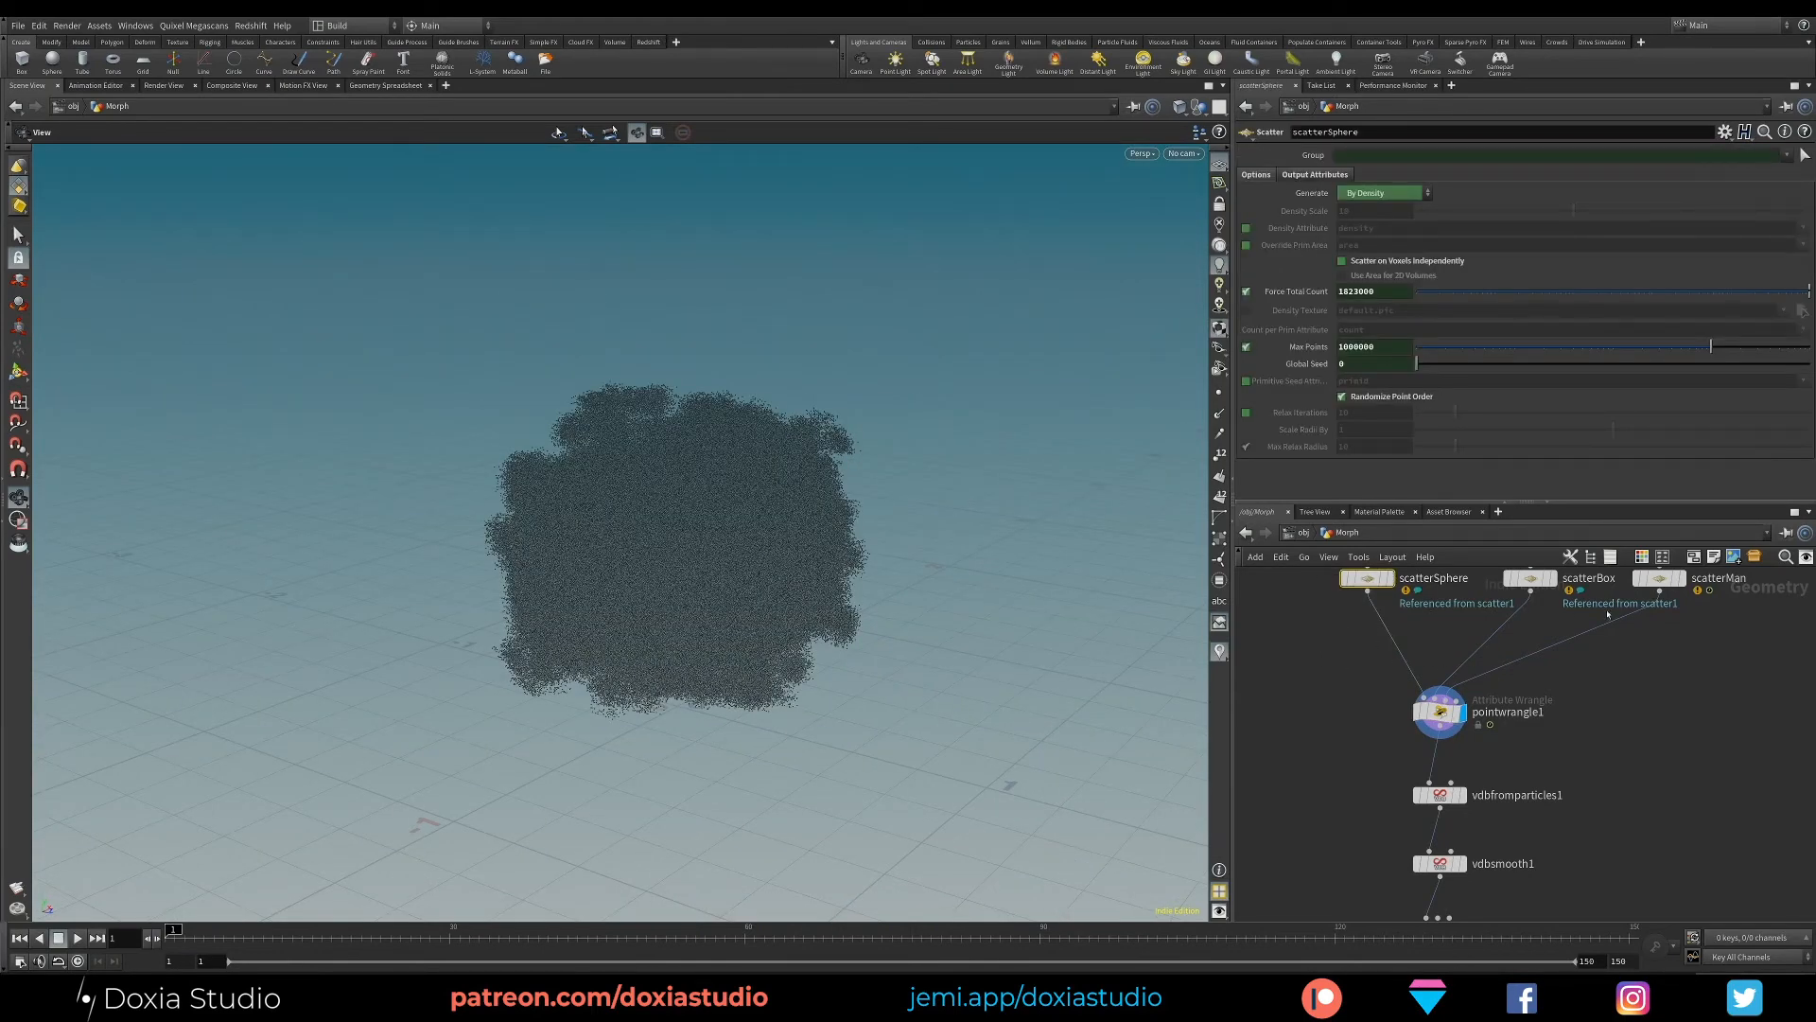
click(1660, 578)
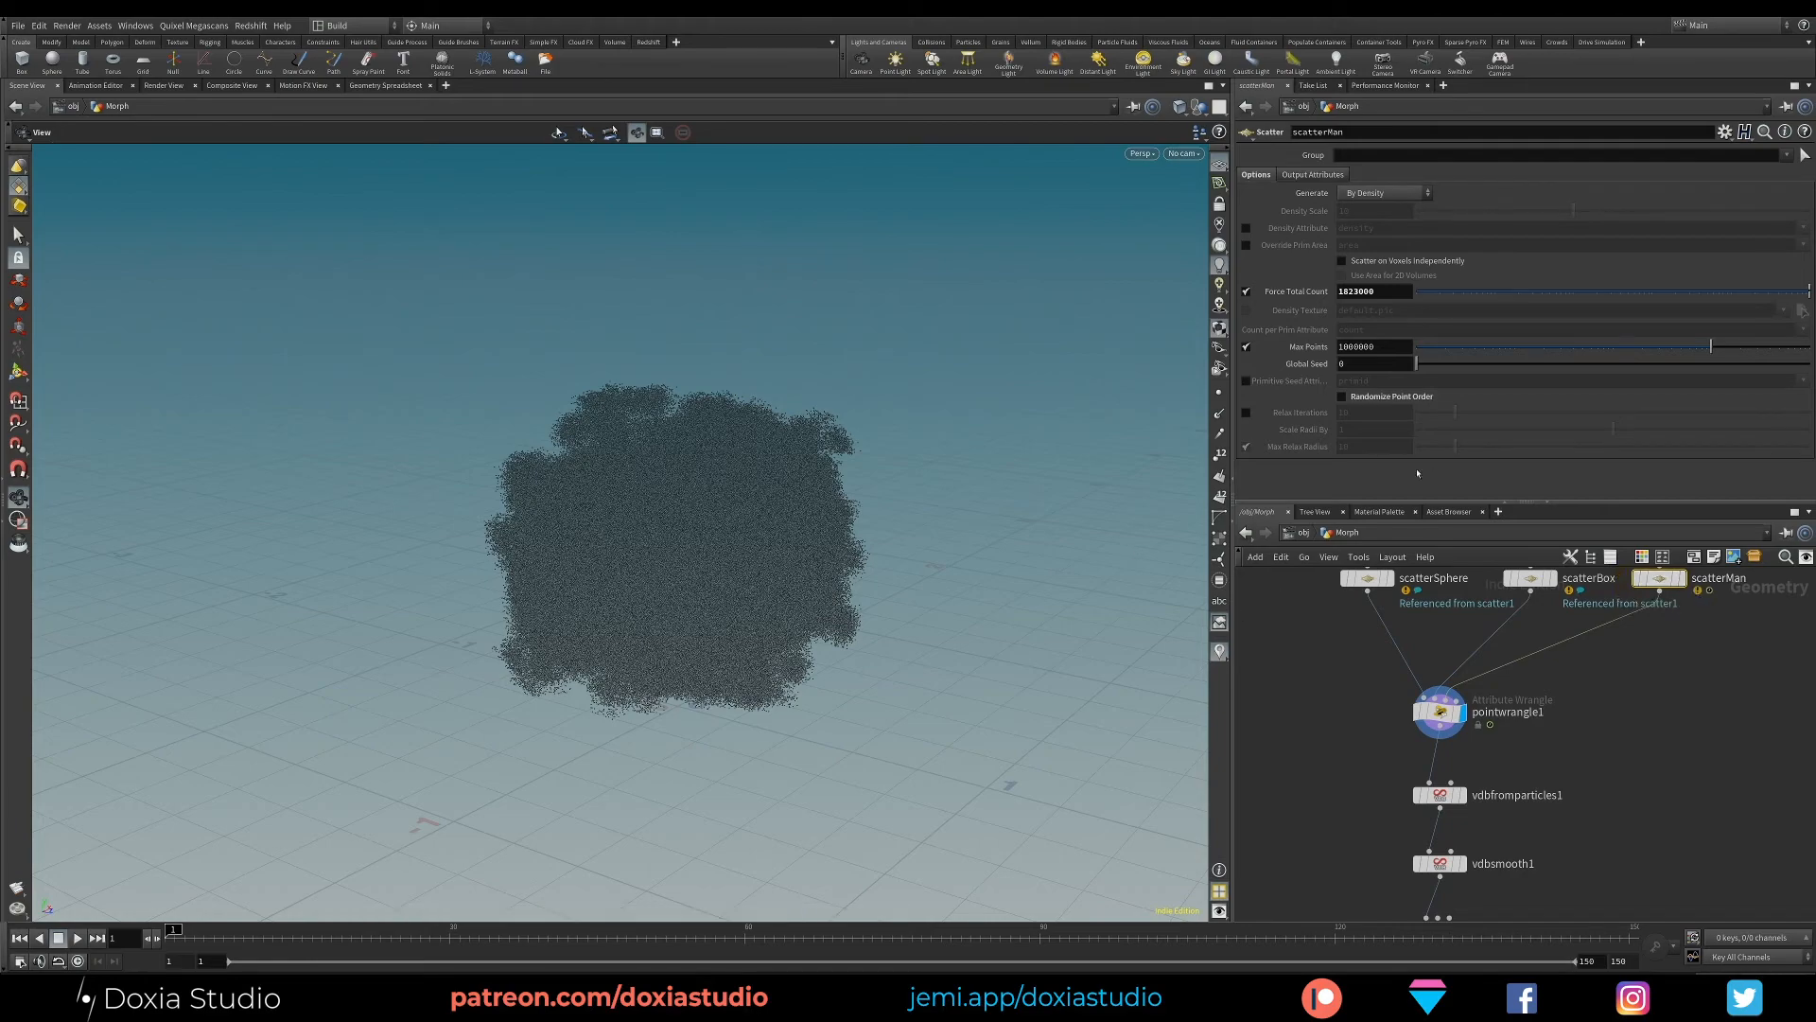
drag(1205, 581, 737, 526)
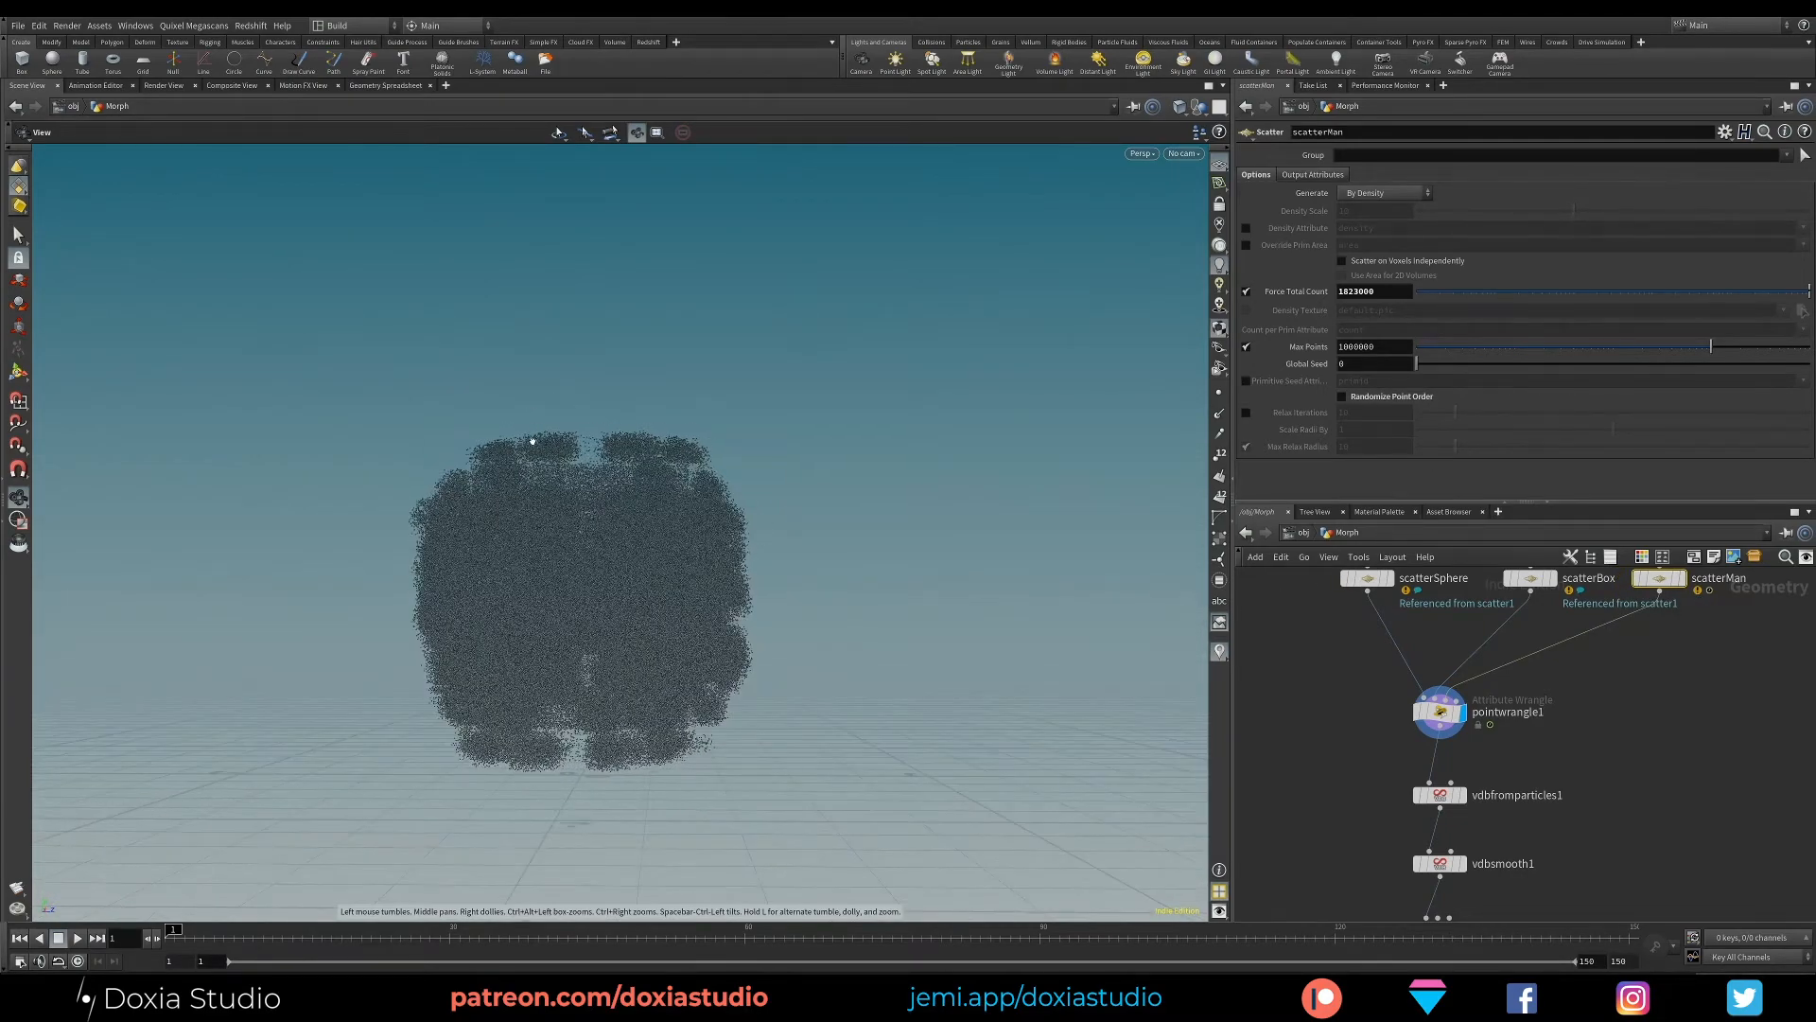
drag(532, 441, 600, 505)
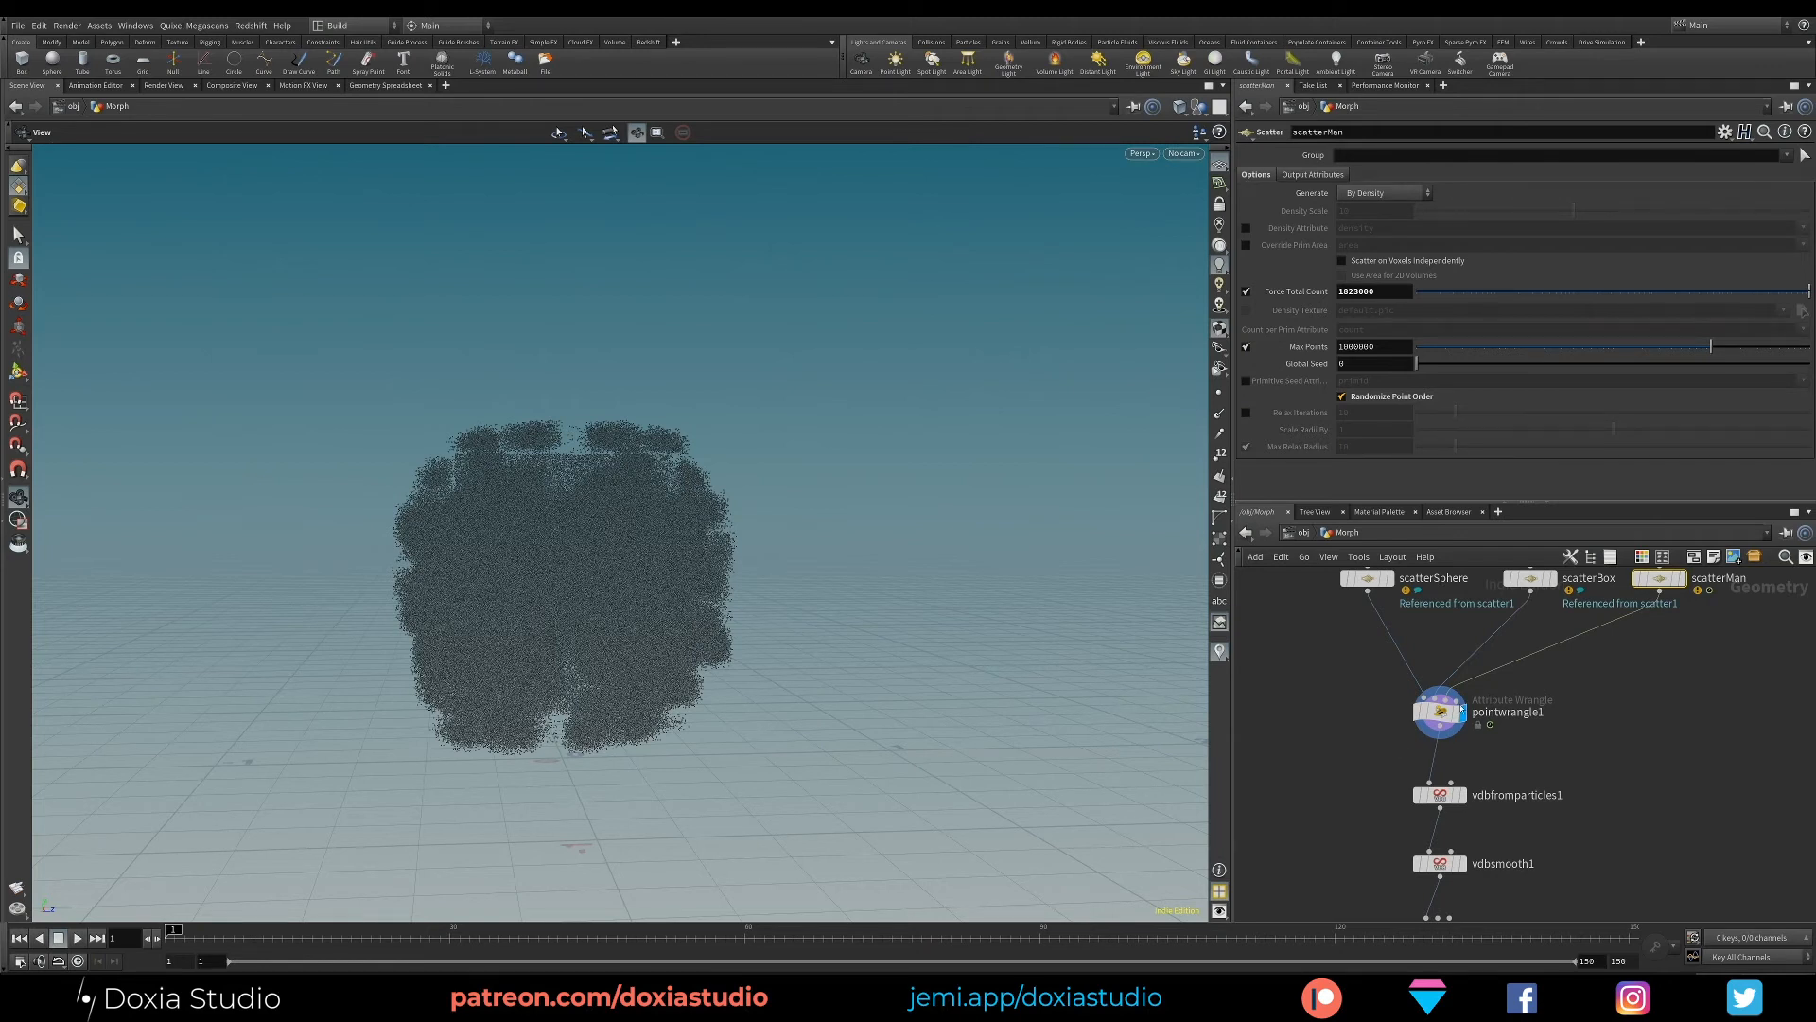
- Set LERPToCube on pointwrangle1 to 0.295 and inspect the partially morphed points
click(1439, 712)
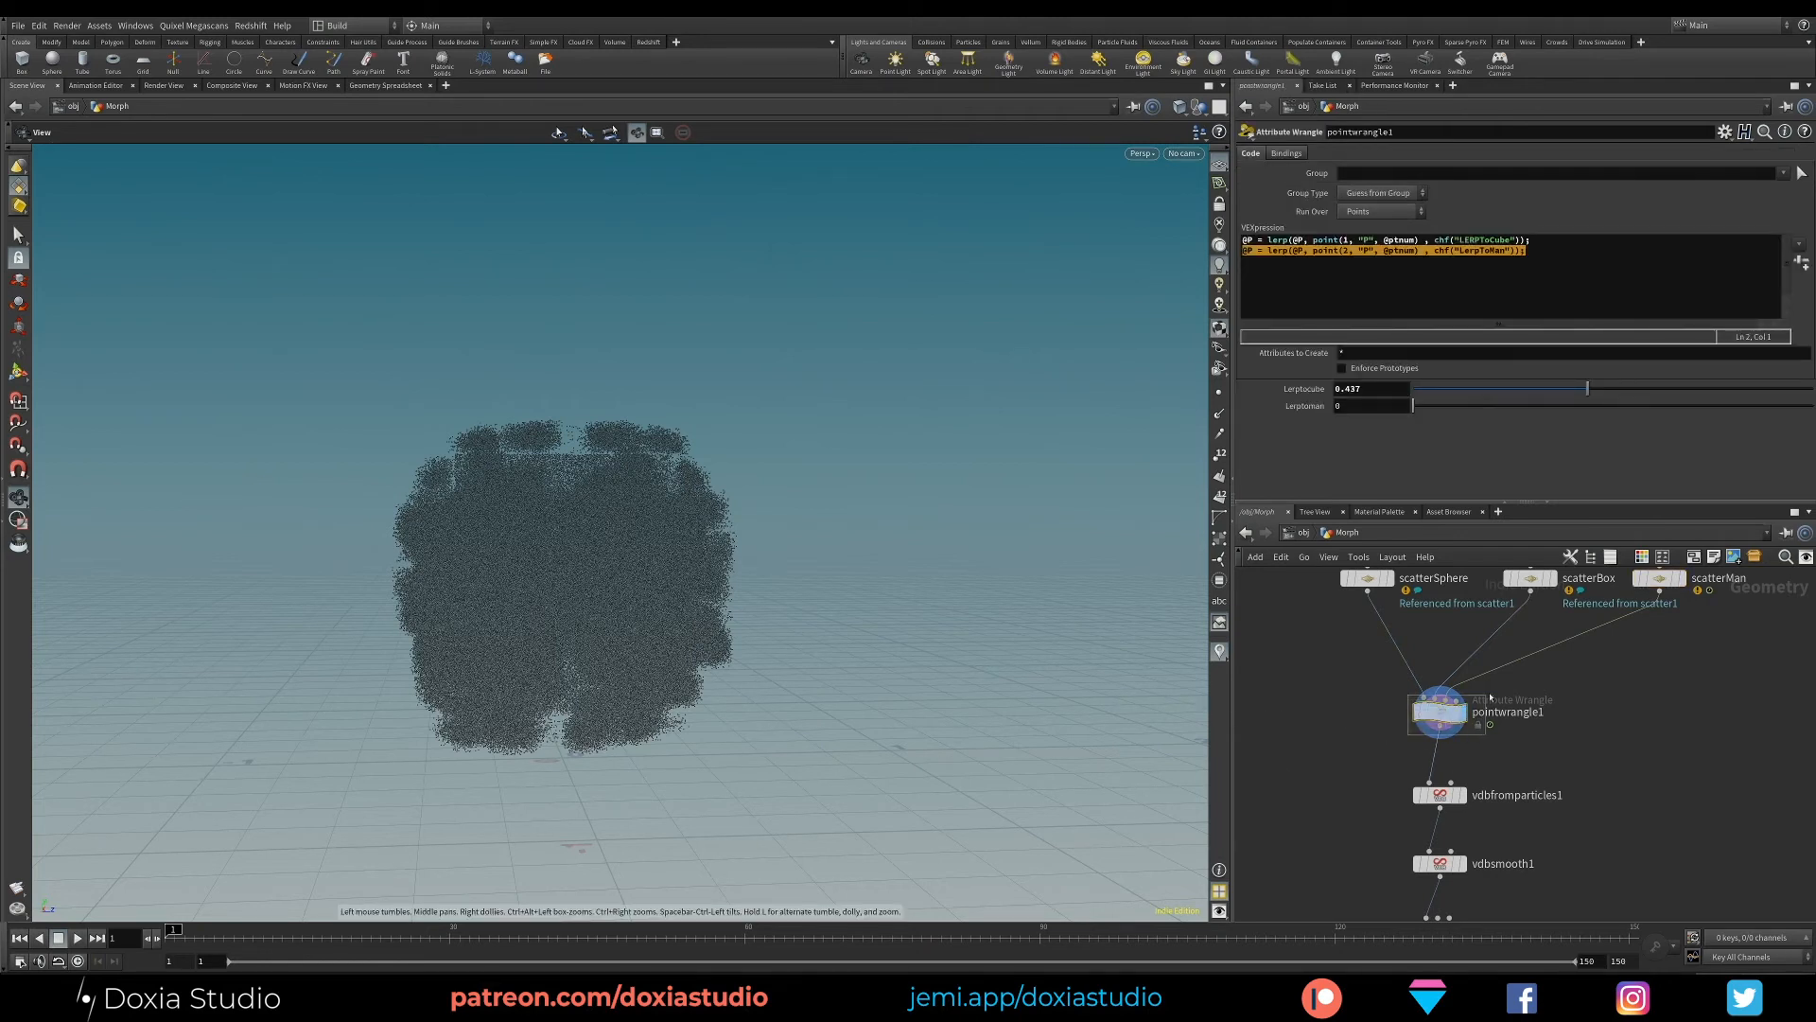
drag(1611, 389, 1530, 473)
middle_drag(1551, 652, 1515, 626)
mouse_move(618, 642)
mouse_down()
mouse_move(583, 673)
mouse_move(479, 665)
mouse_move(536, 568)
mouse_move(507, 656)
mouse_move(555, 689)
mouse_move(615, 651)
mouse_up()
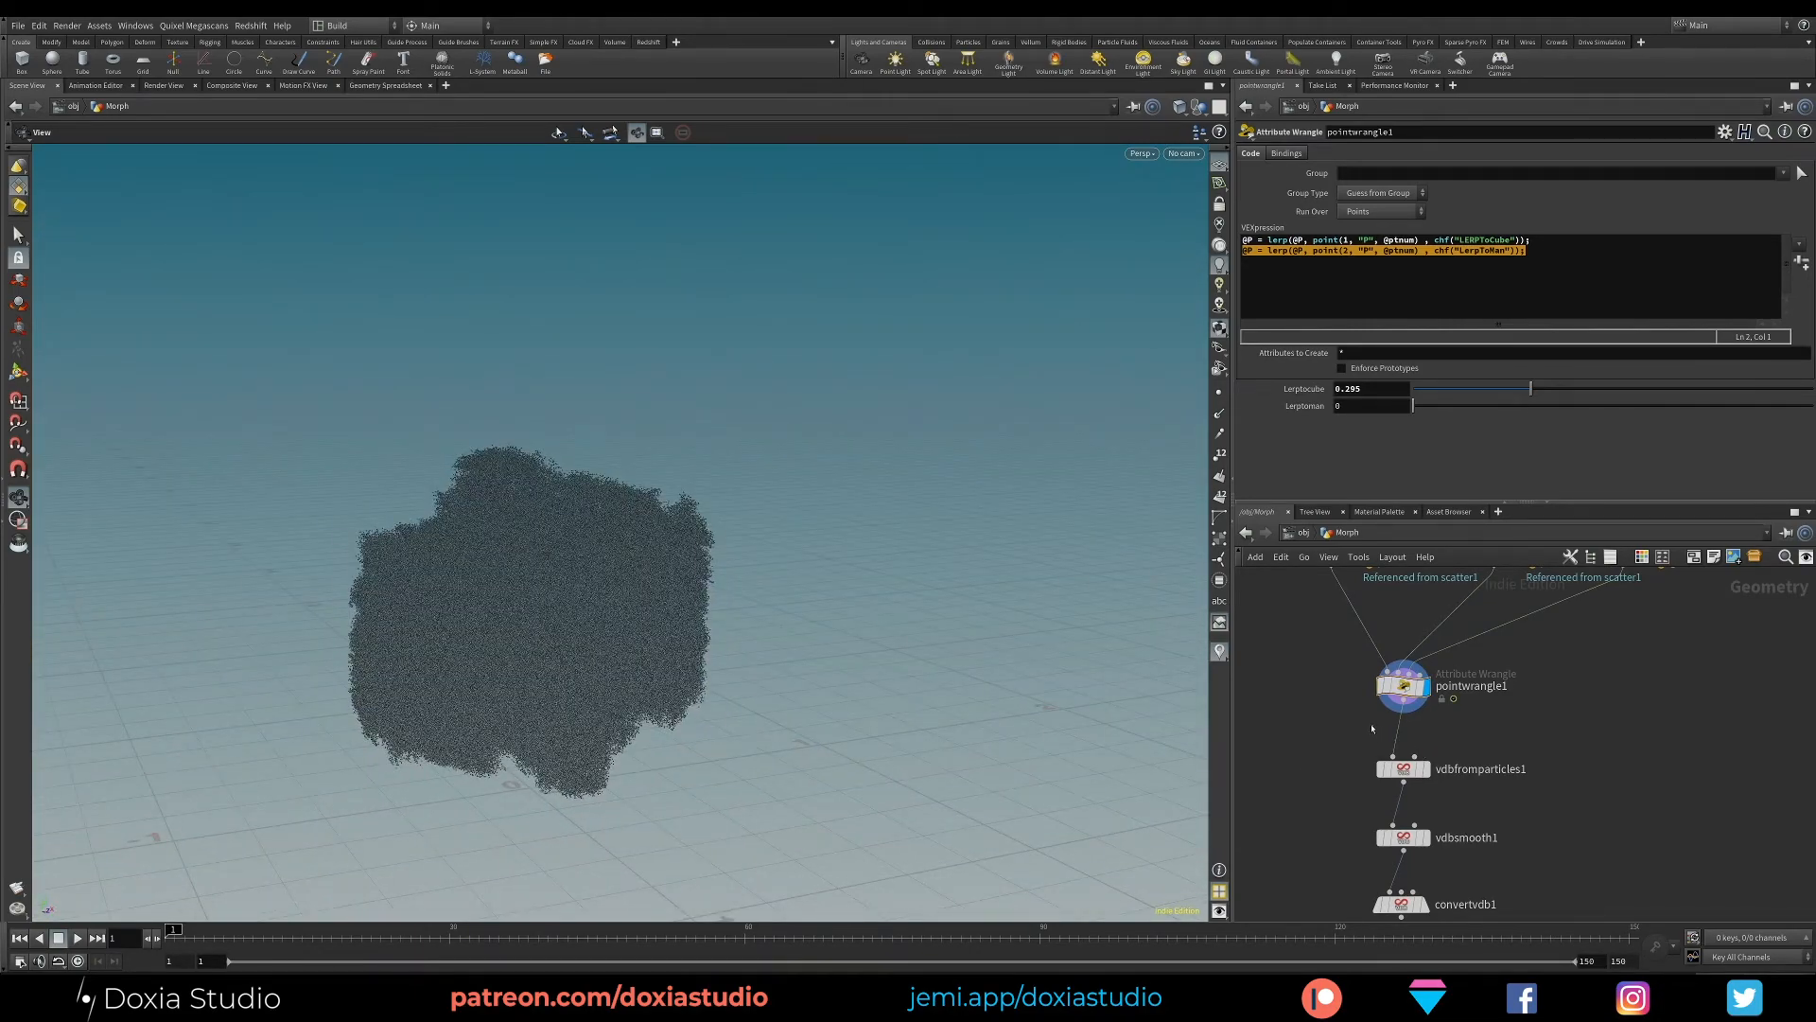
- Add a Point VOP node and insert it between pointwrangle1 and vdbfromparticles1
key(Tab)
text(poin)
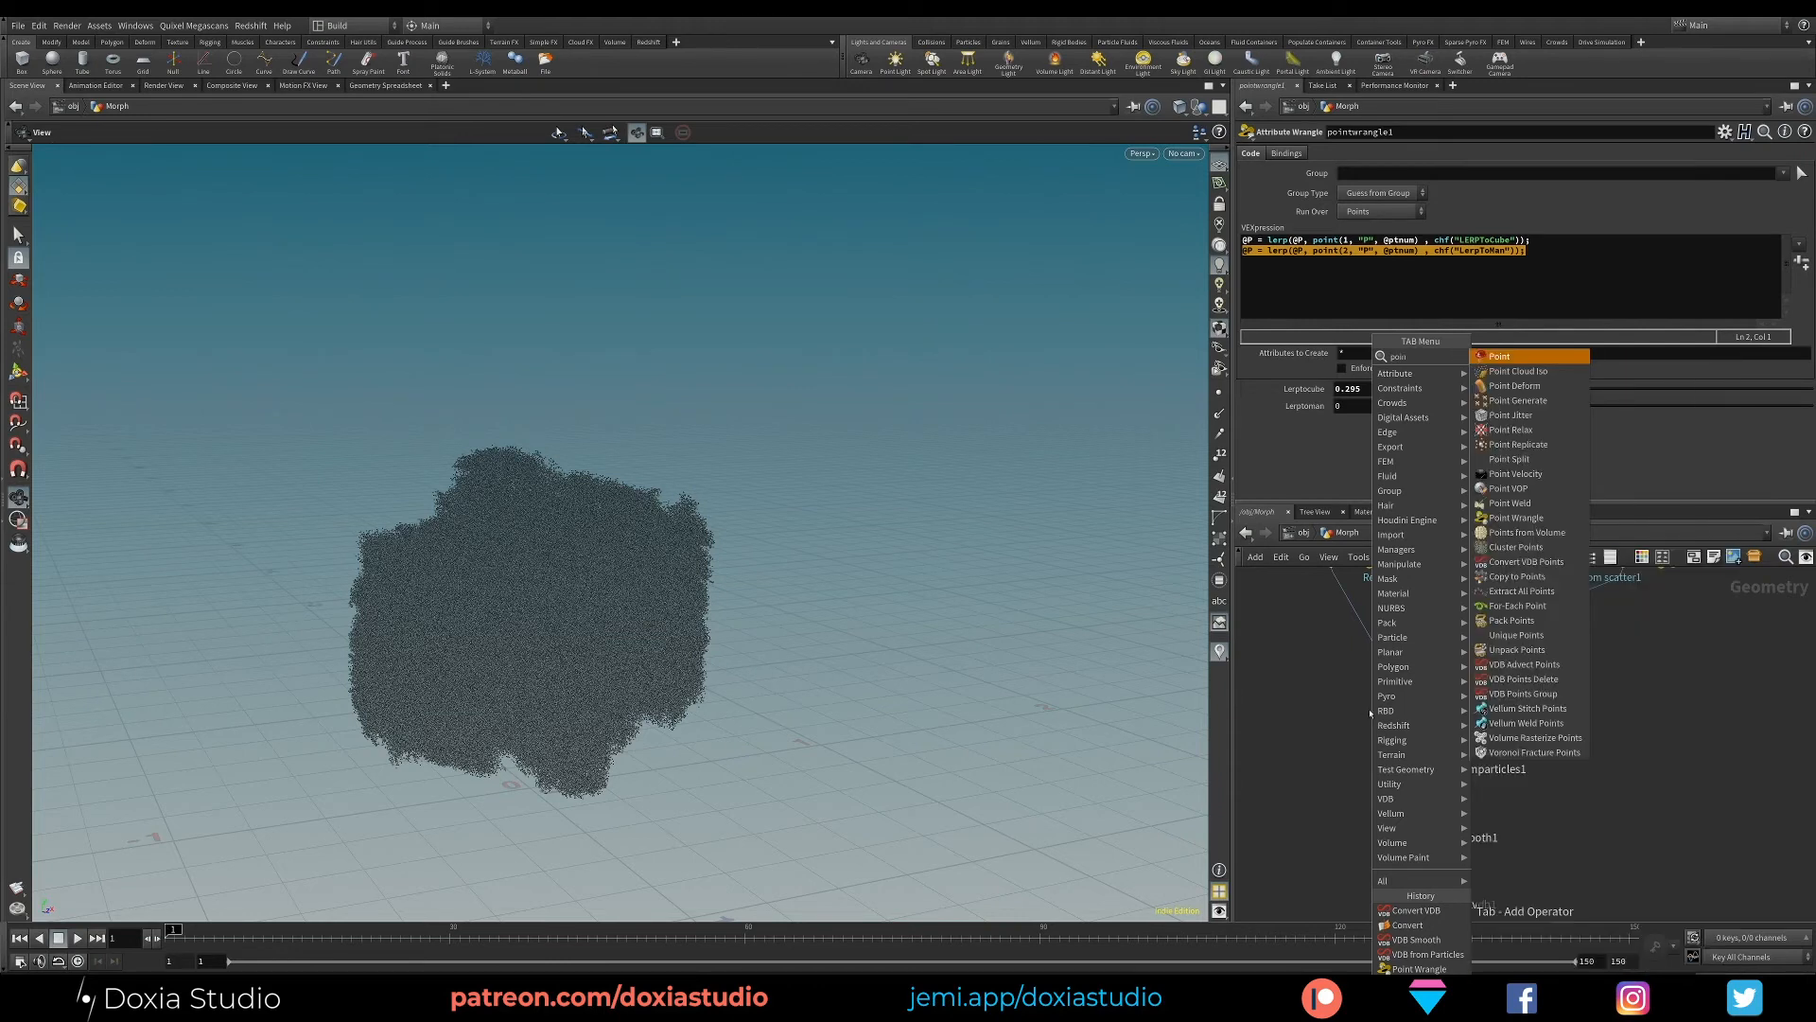
text(t)
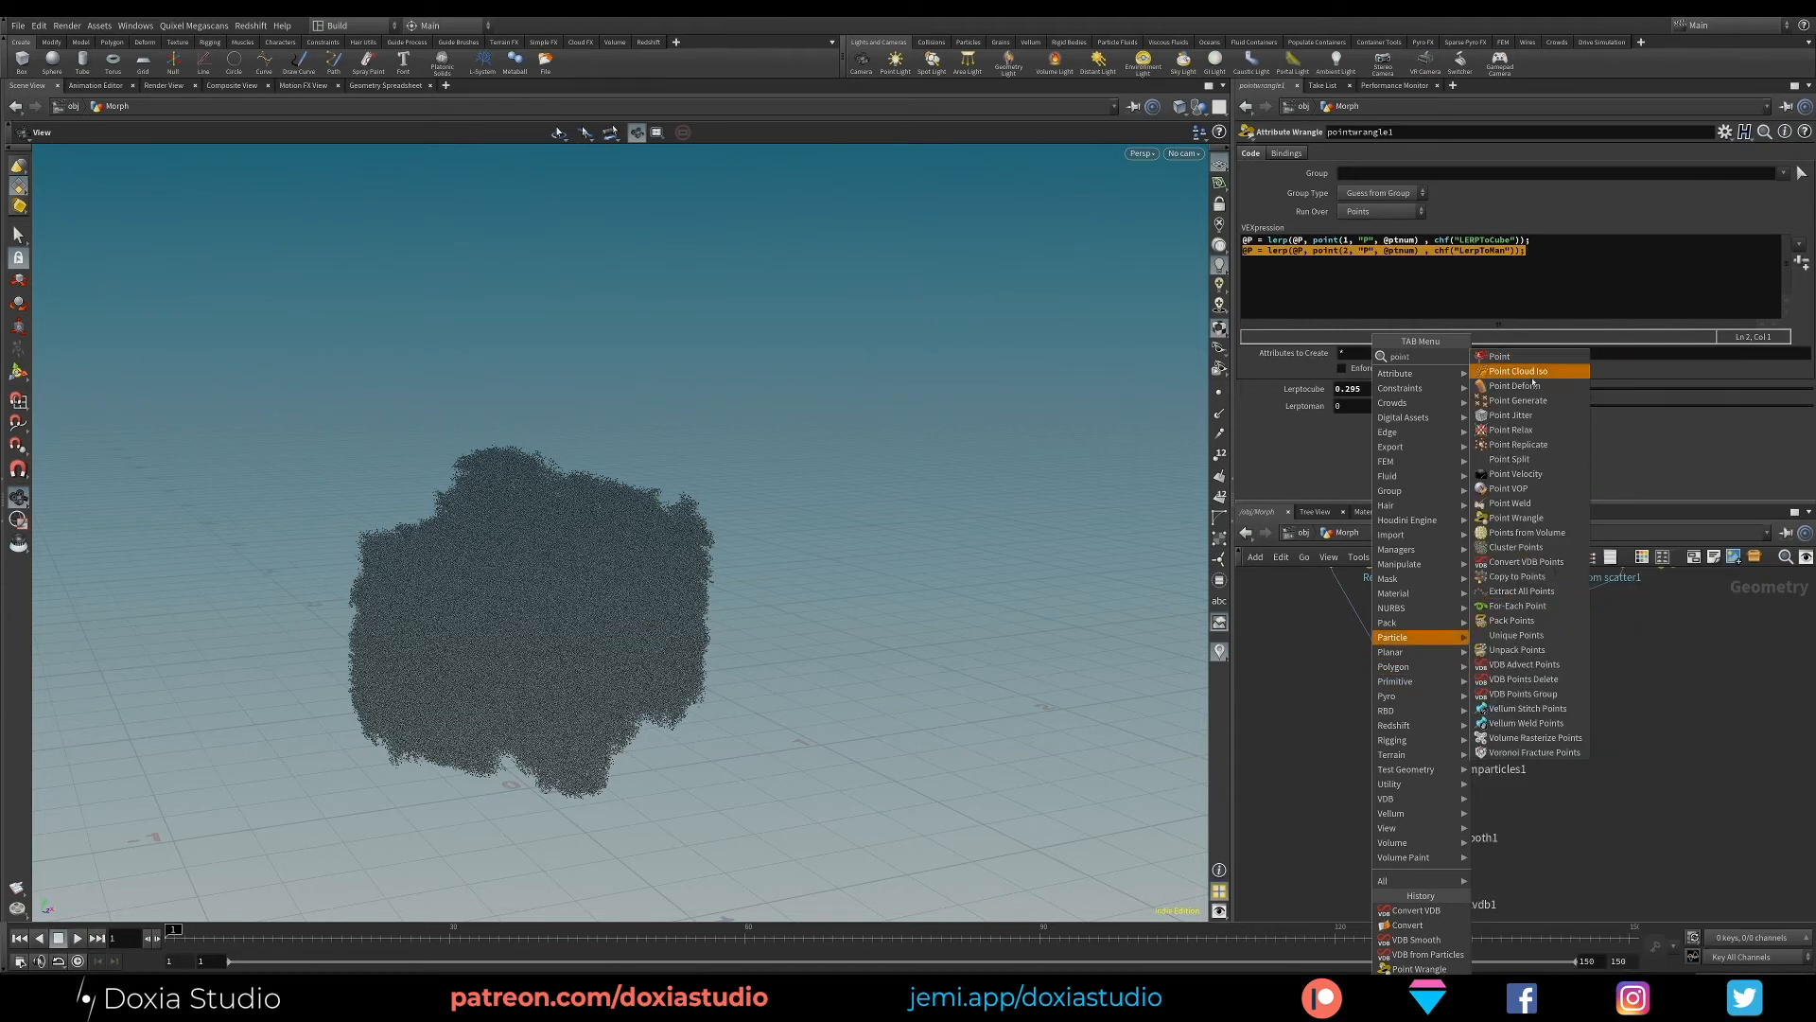
click(1544, 493)
click(1513, 716)
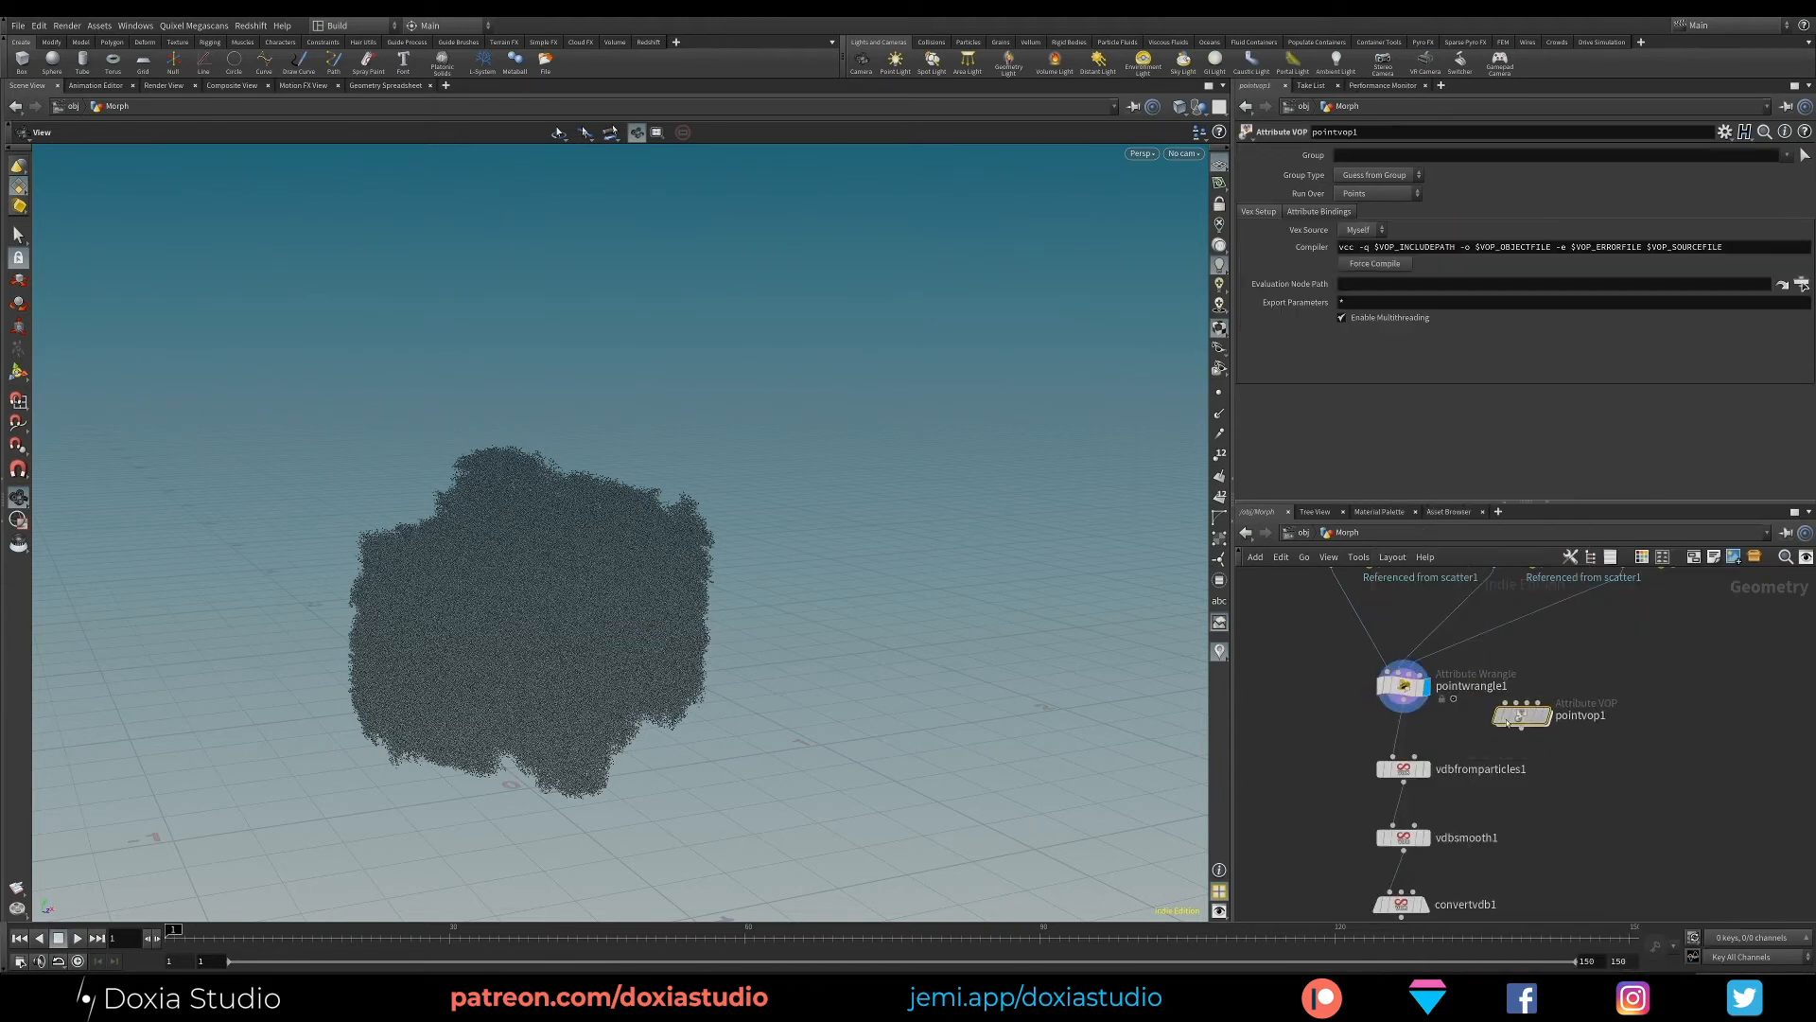
drag(1507, 721, 1390, 749)
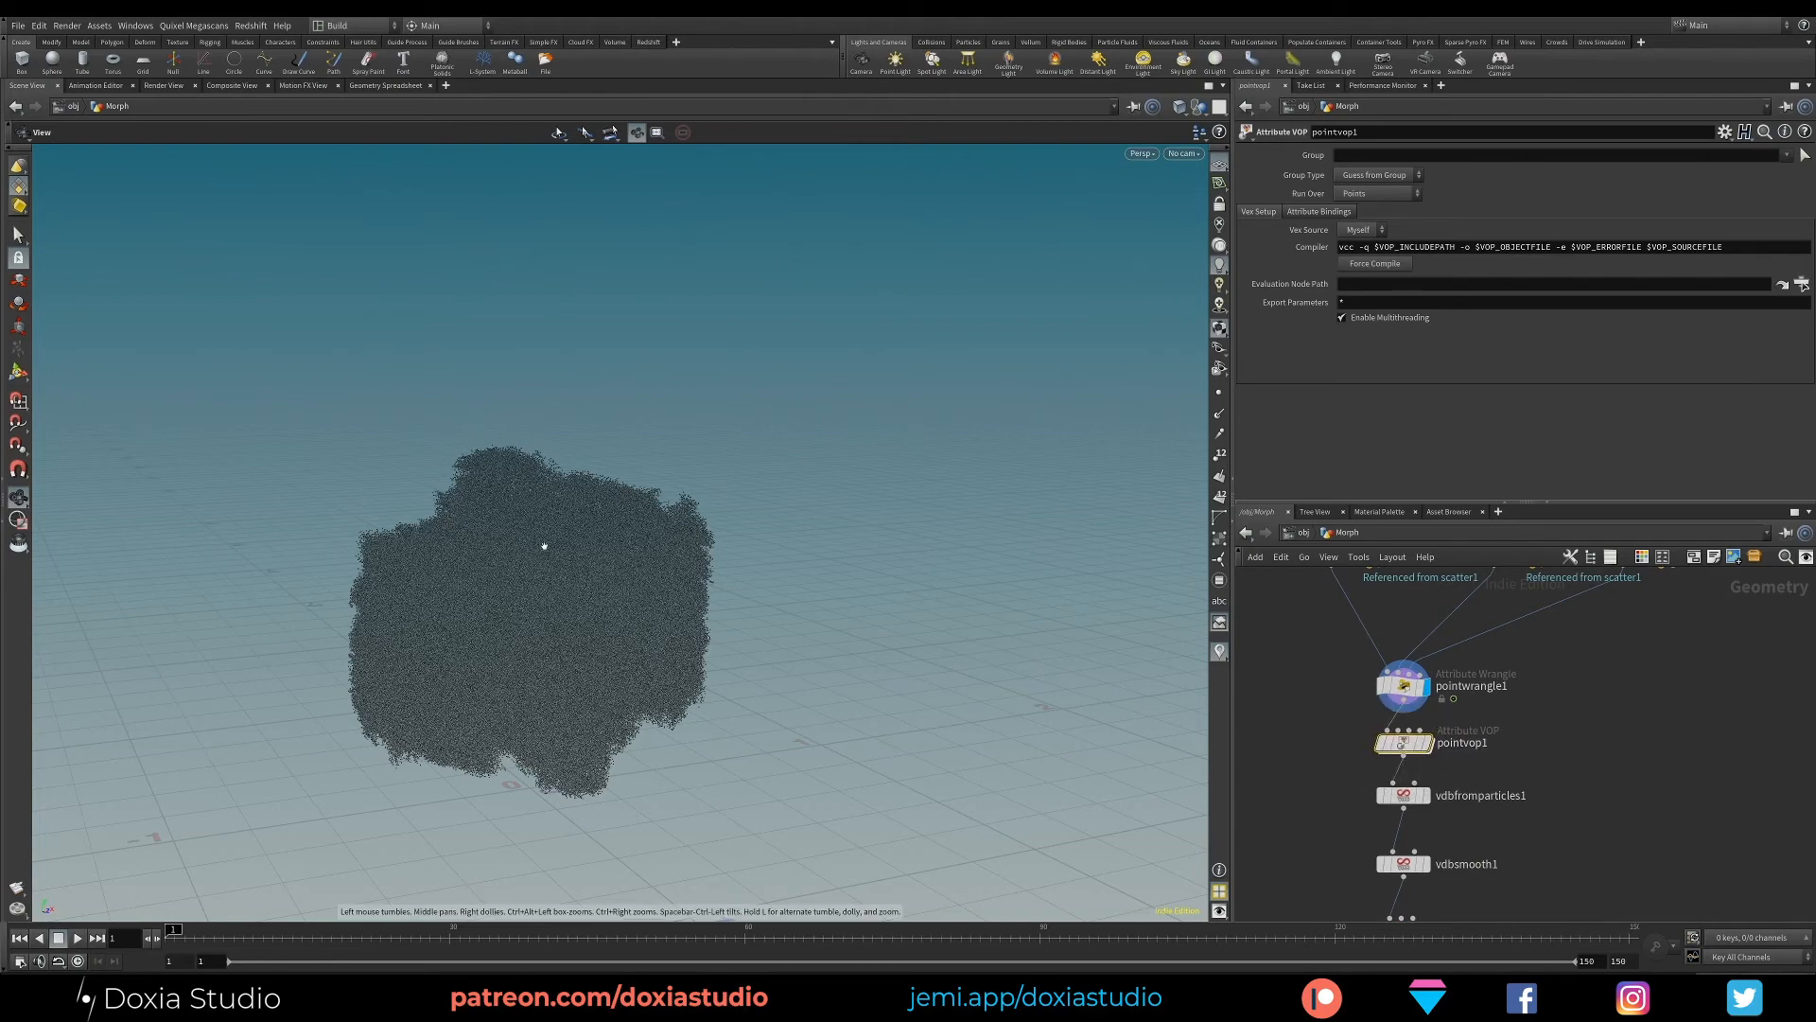
drag(554, 662, 494, 617)
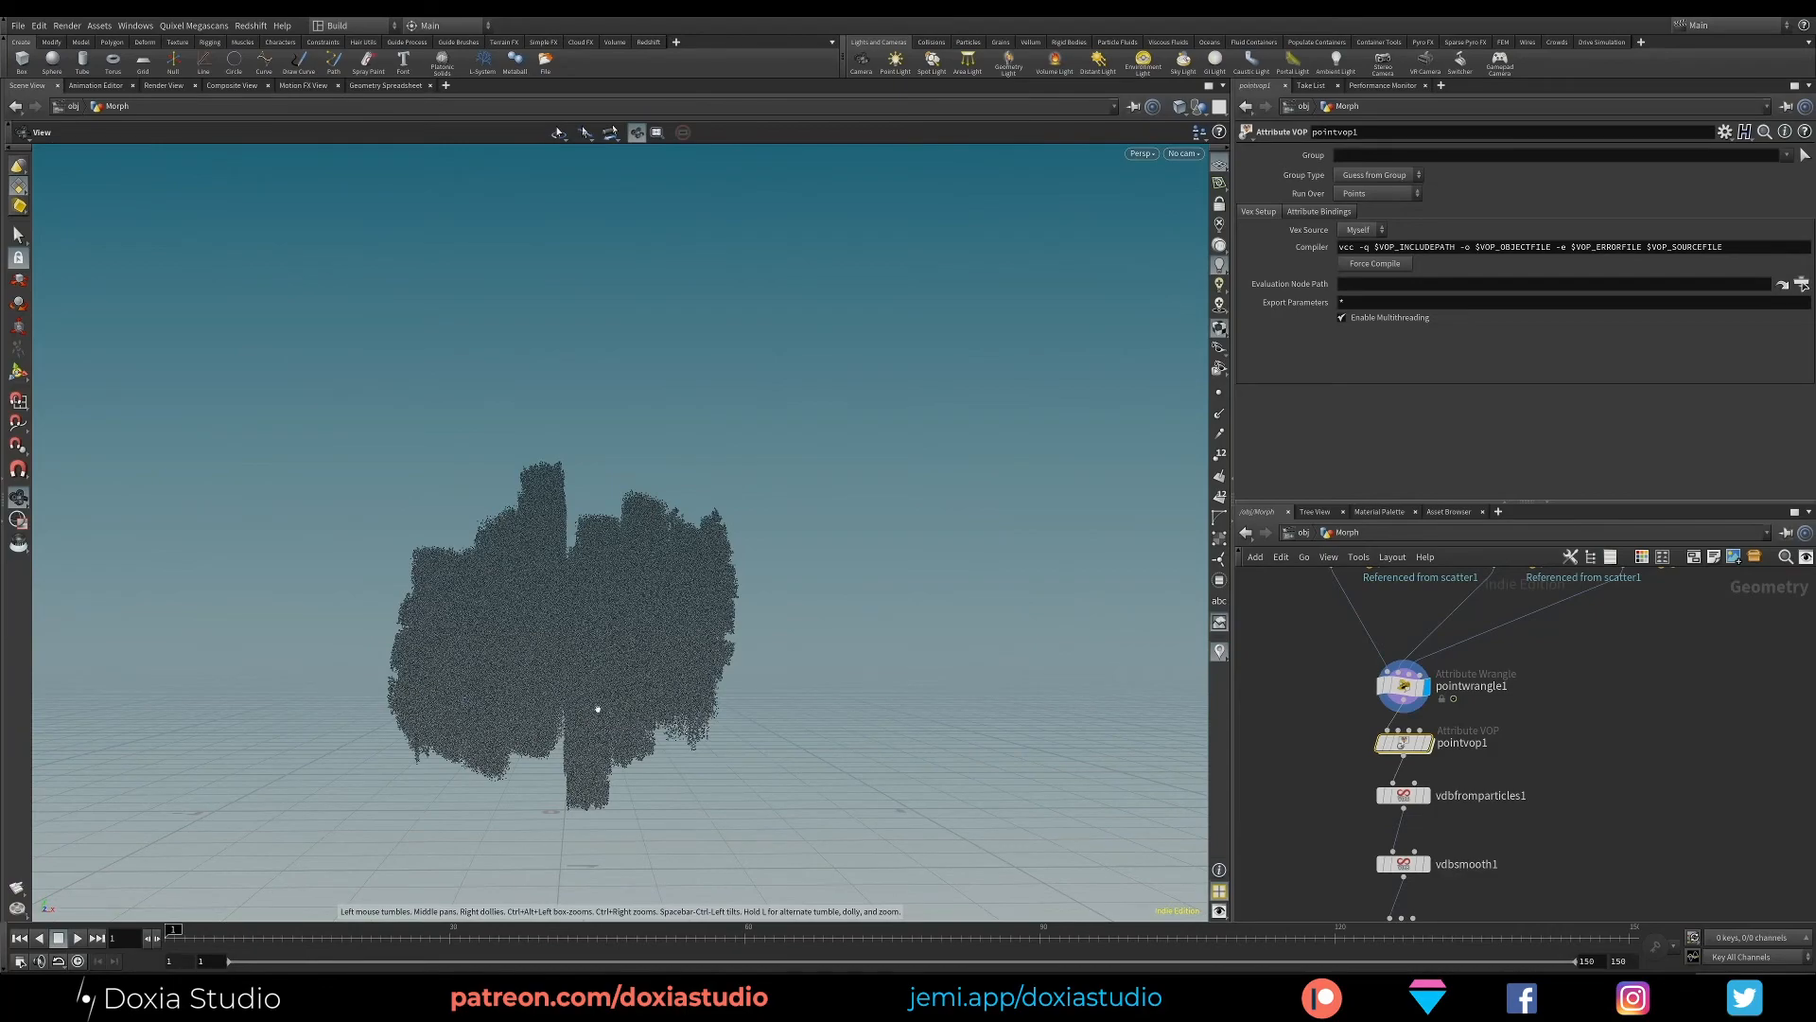
drag(597, 708, 397, 700)
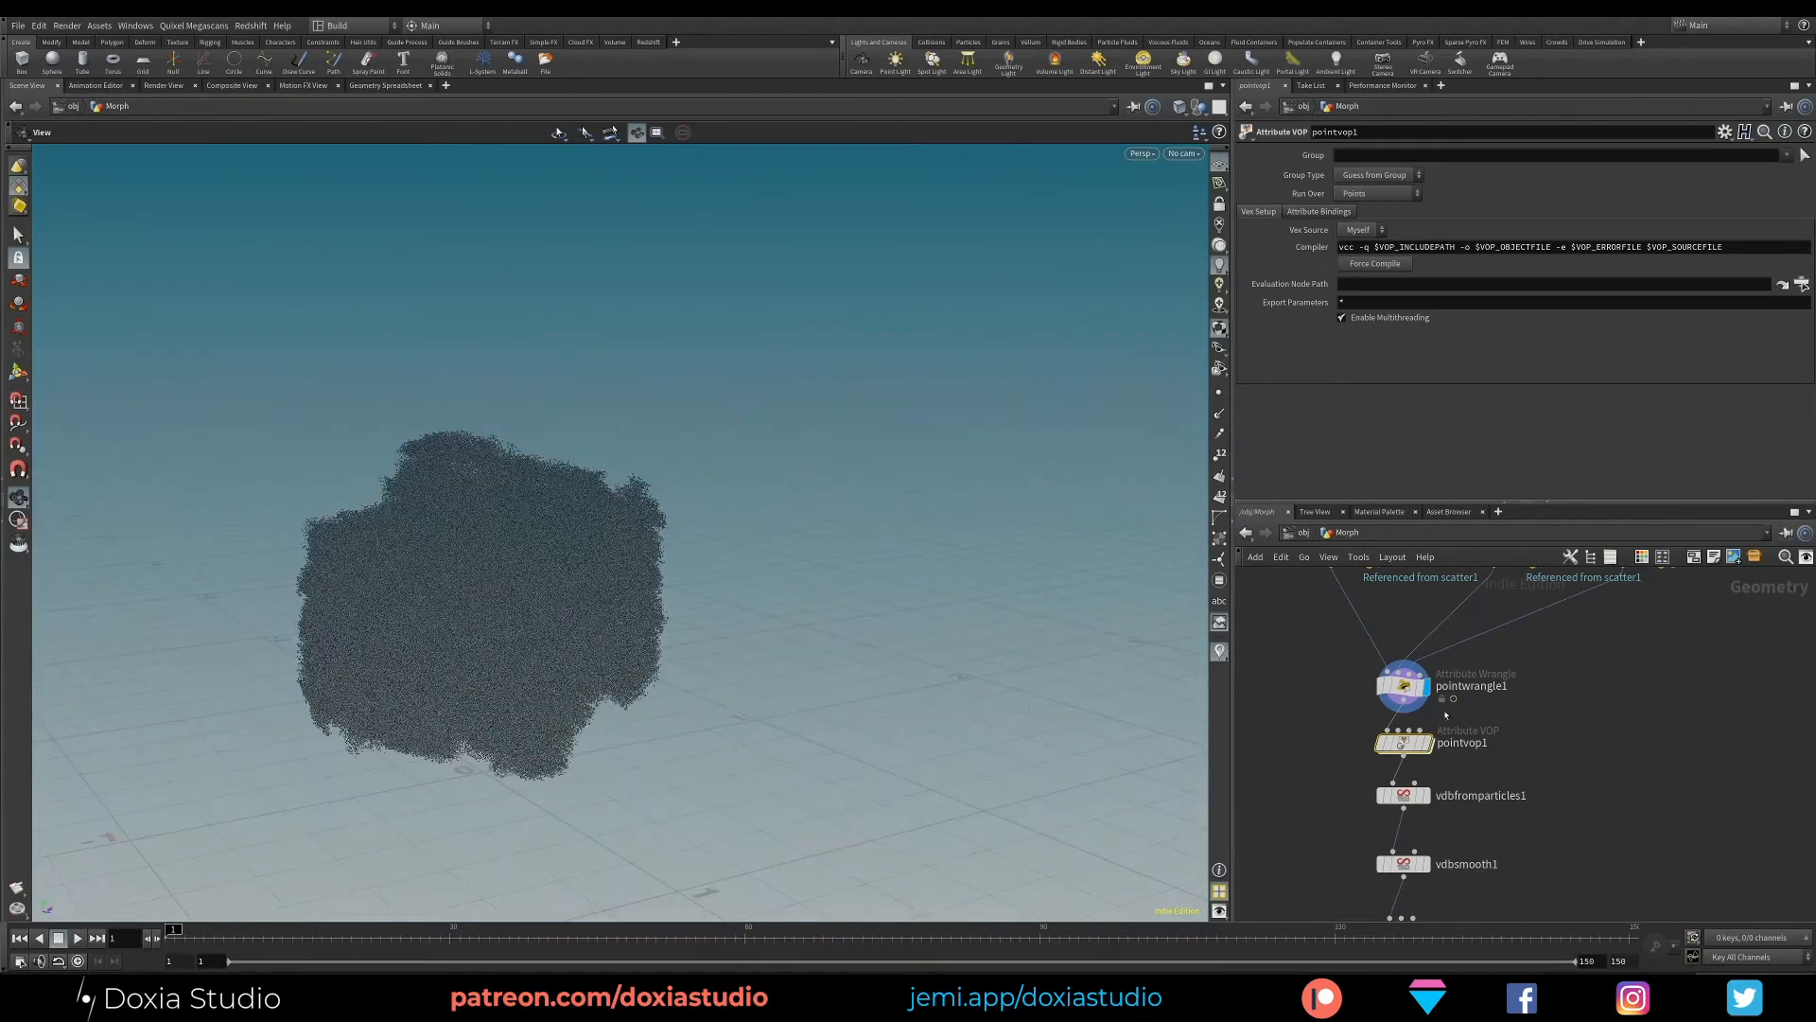
- Enter the pointvop1 network and spread the geometry global and output nodes apart
double_click(1398, 743)
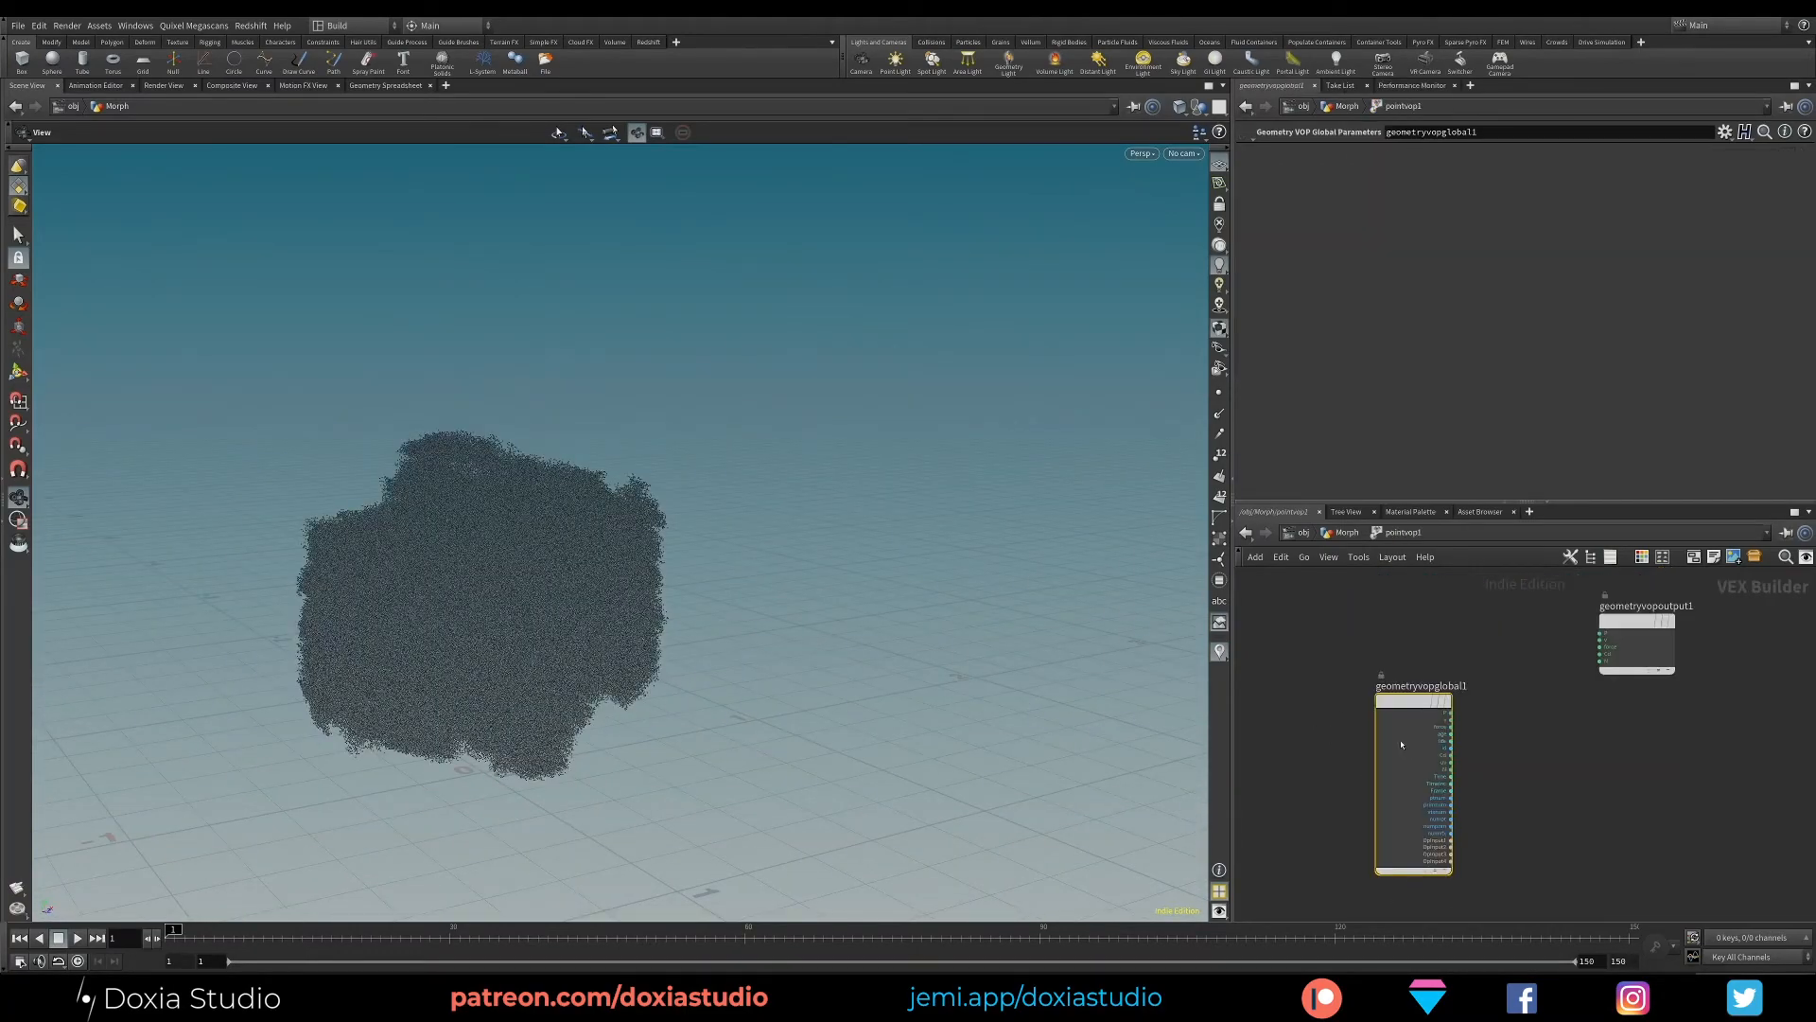
drag(1401, 745, 1278, 664)
drag(1638, 626, 1666, 626)
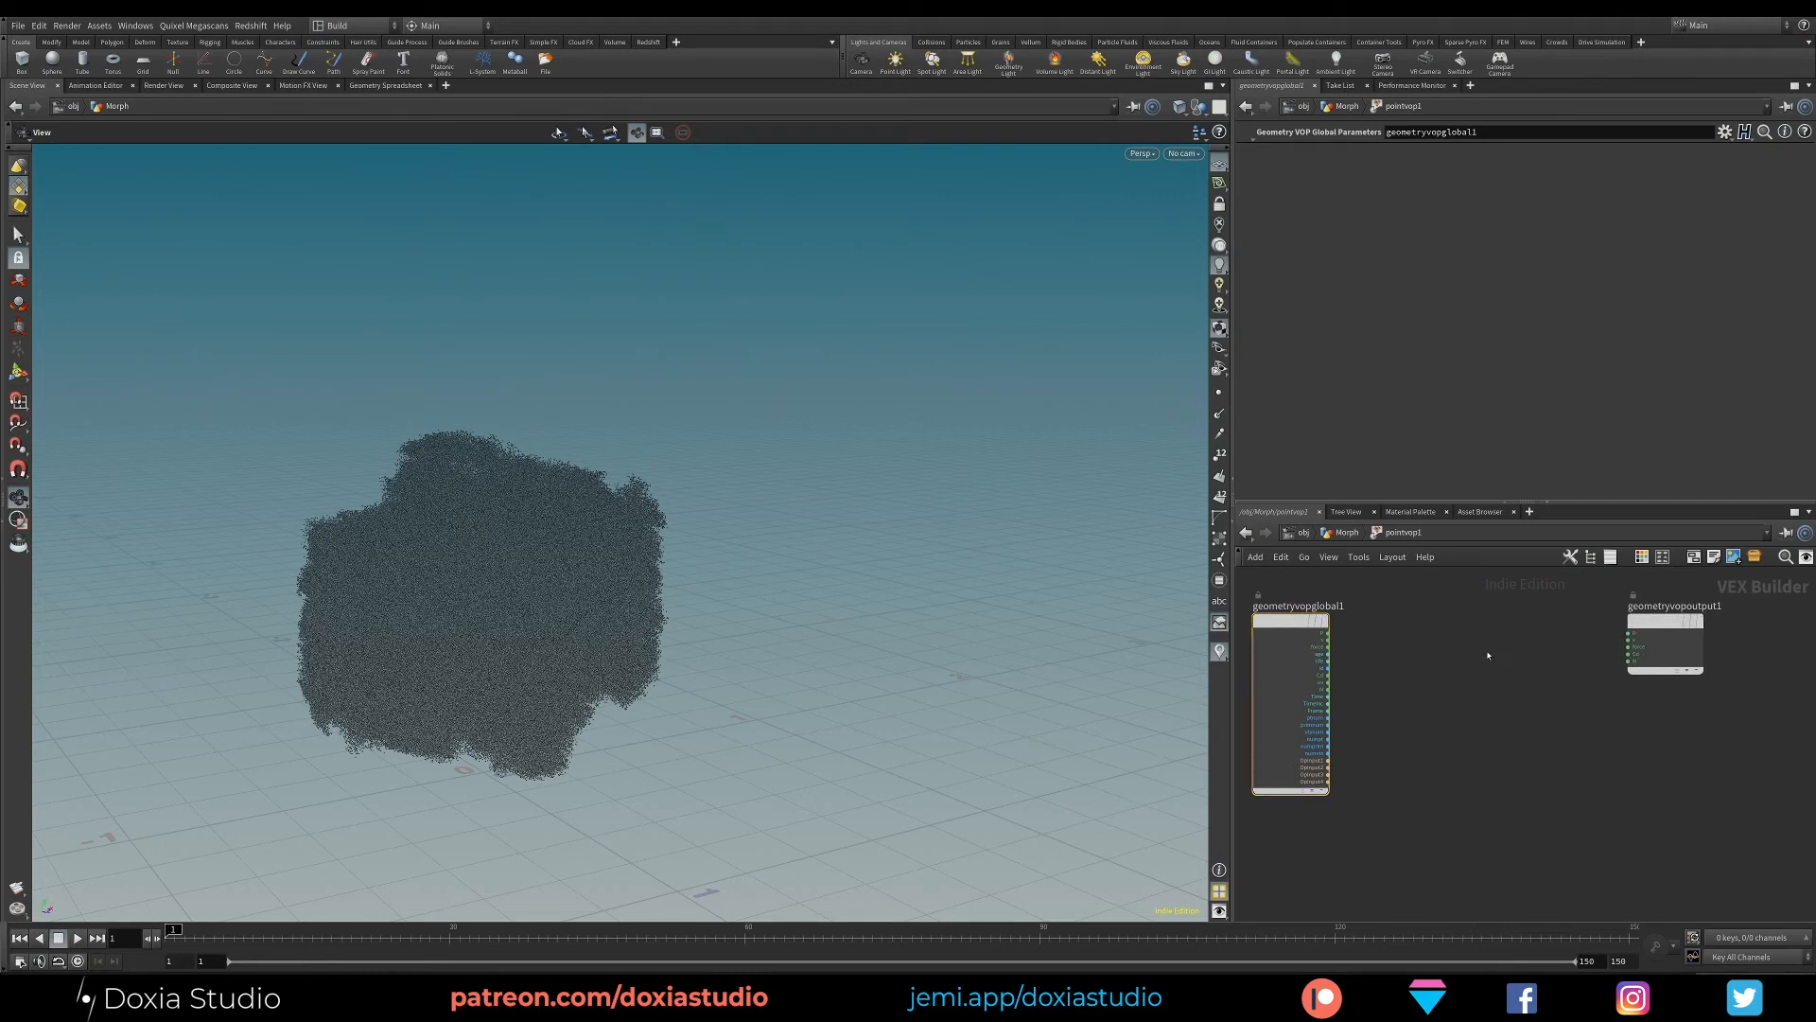
- Add a Turbulent Noise node between the geometry global and output nodes
key(Tab)
text(turb)
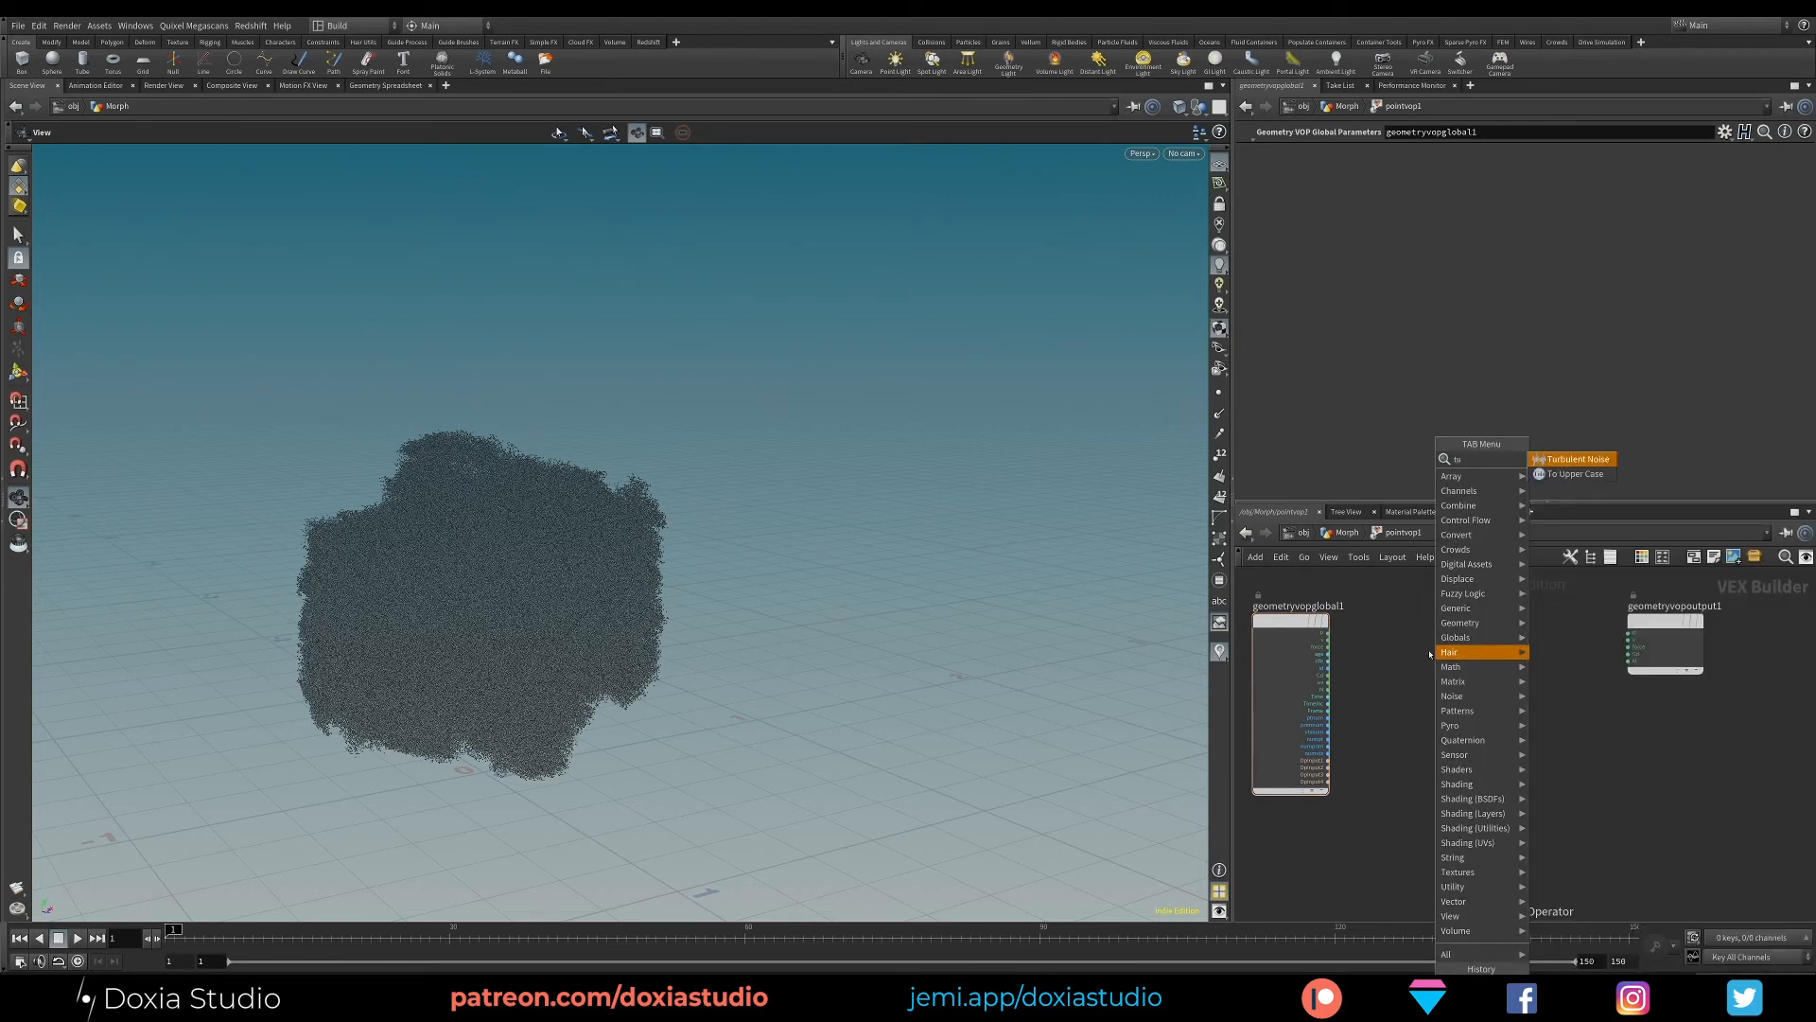
click(1570, 460)
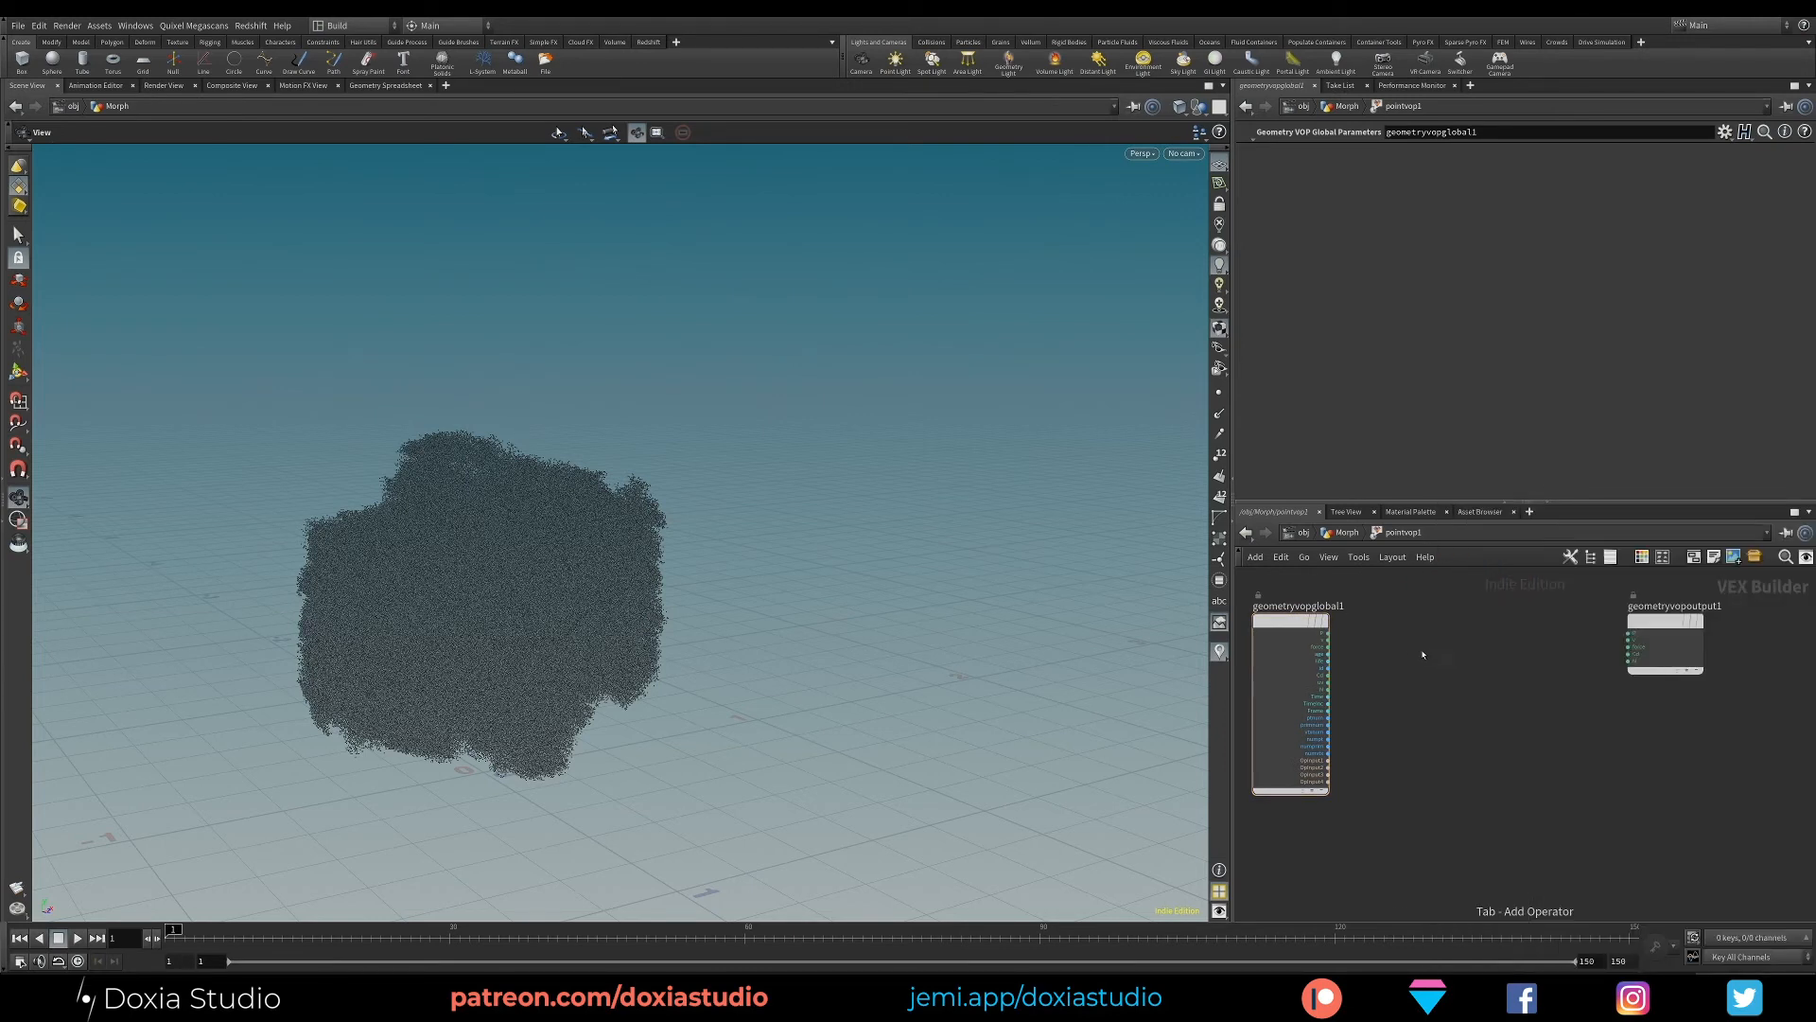
click(1409, 628)
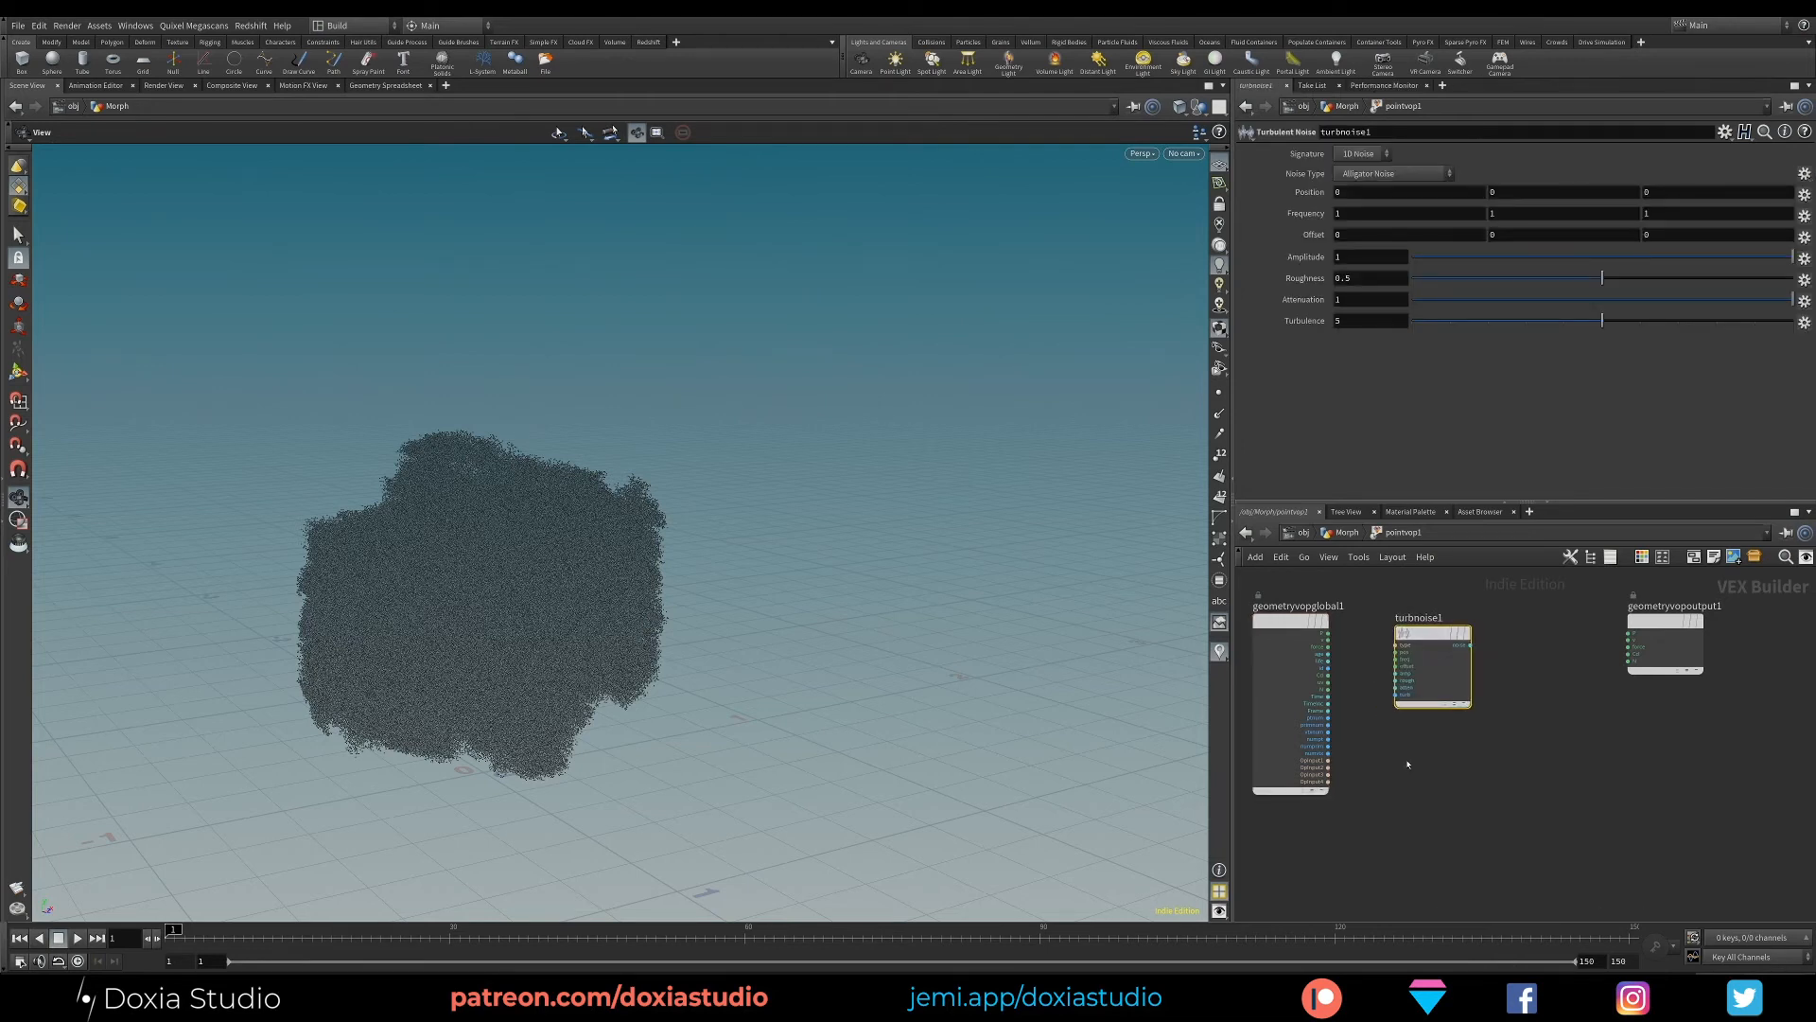
- Add a Parameter node below turbnoise1 in the pointvop1 network
key(Tab)
text(para)
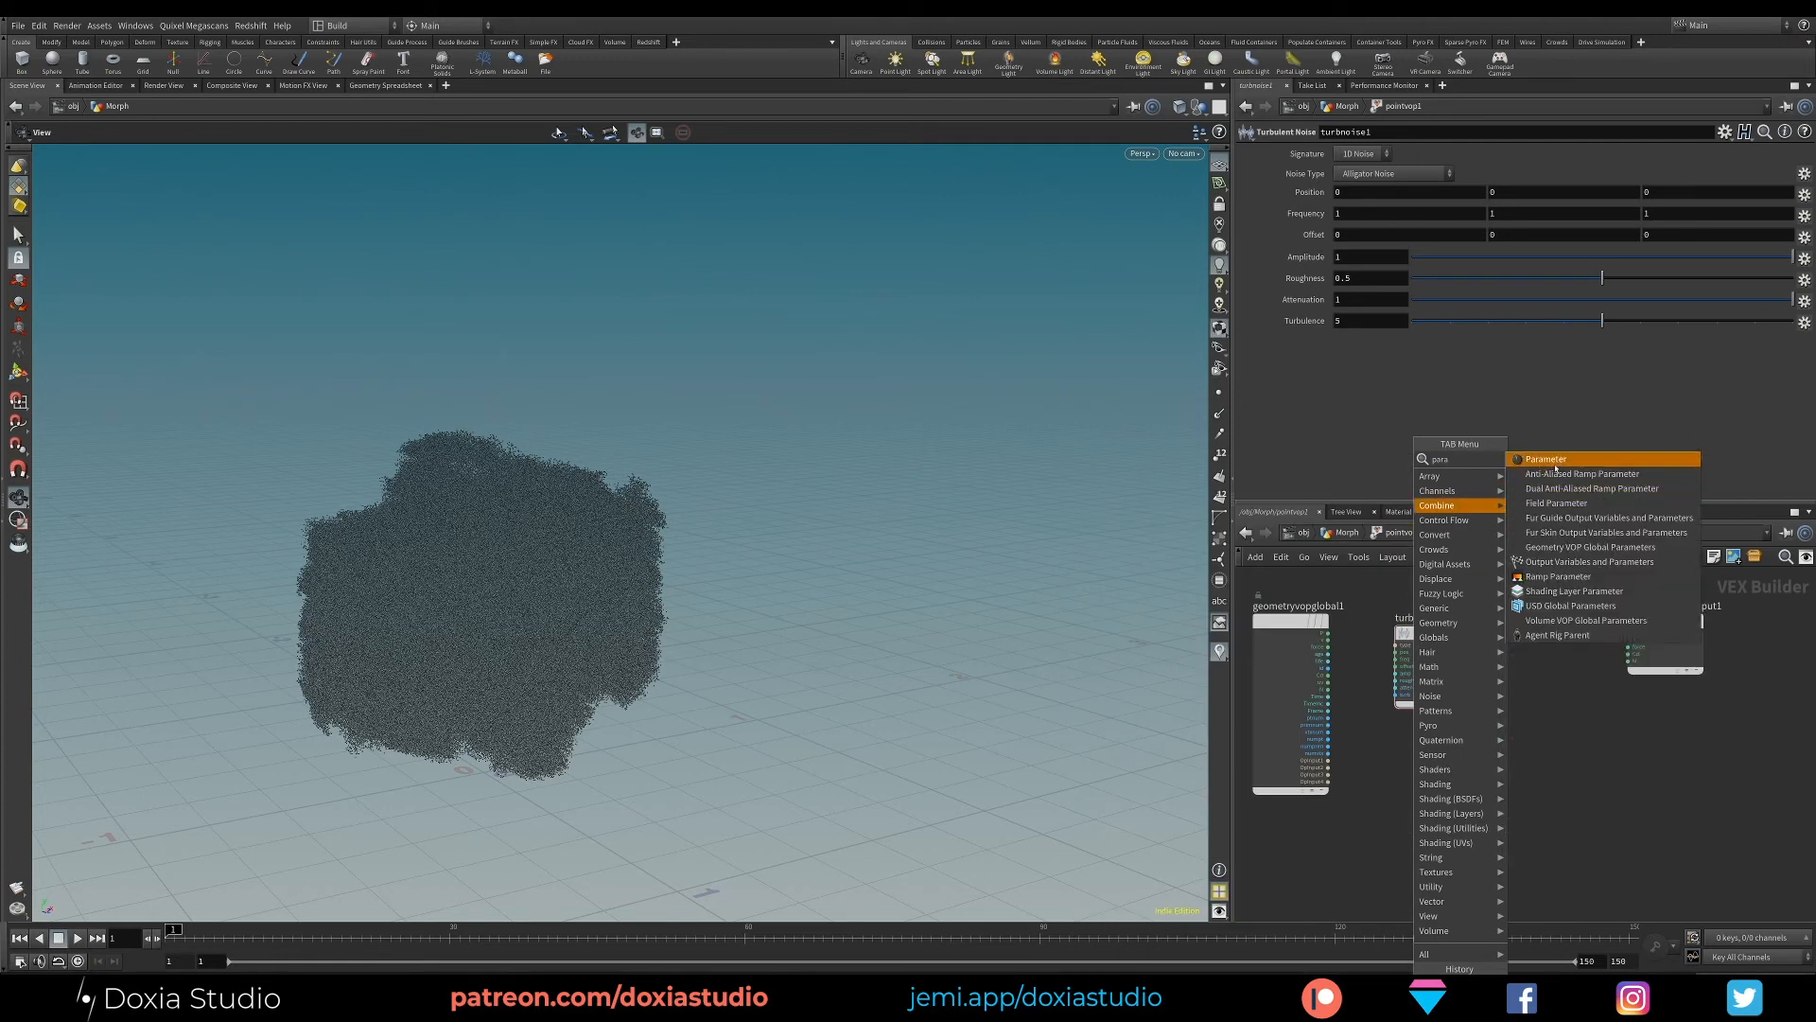
click(1554, 459)
click(1430, 743)
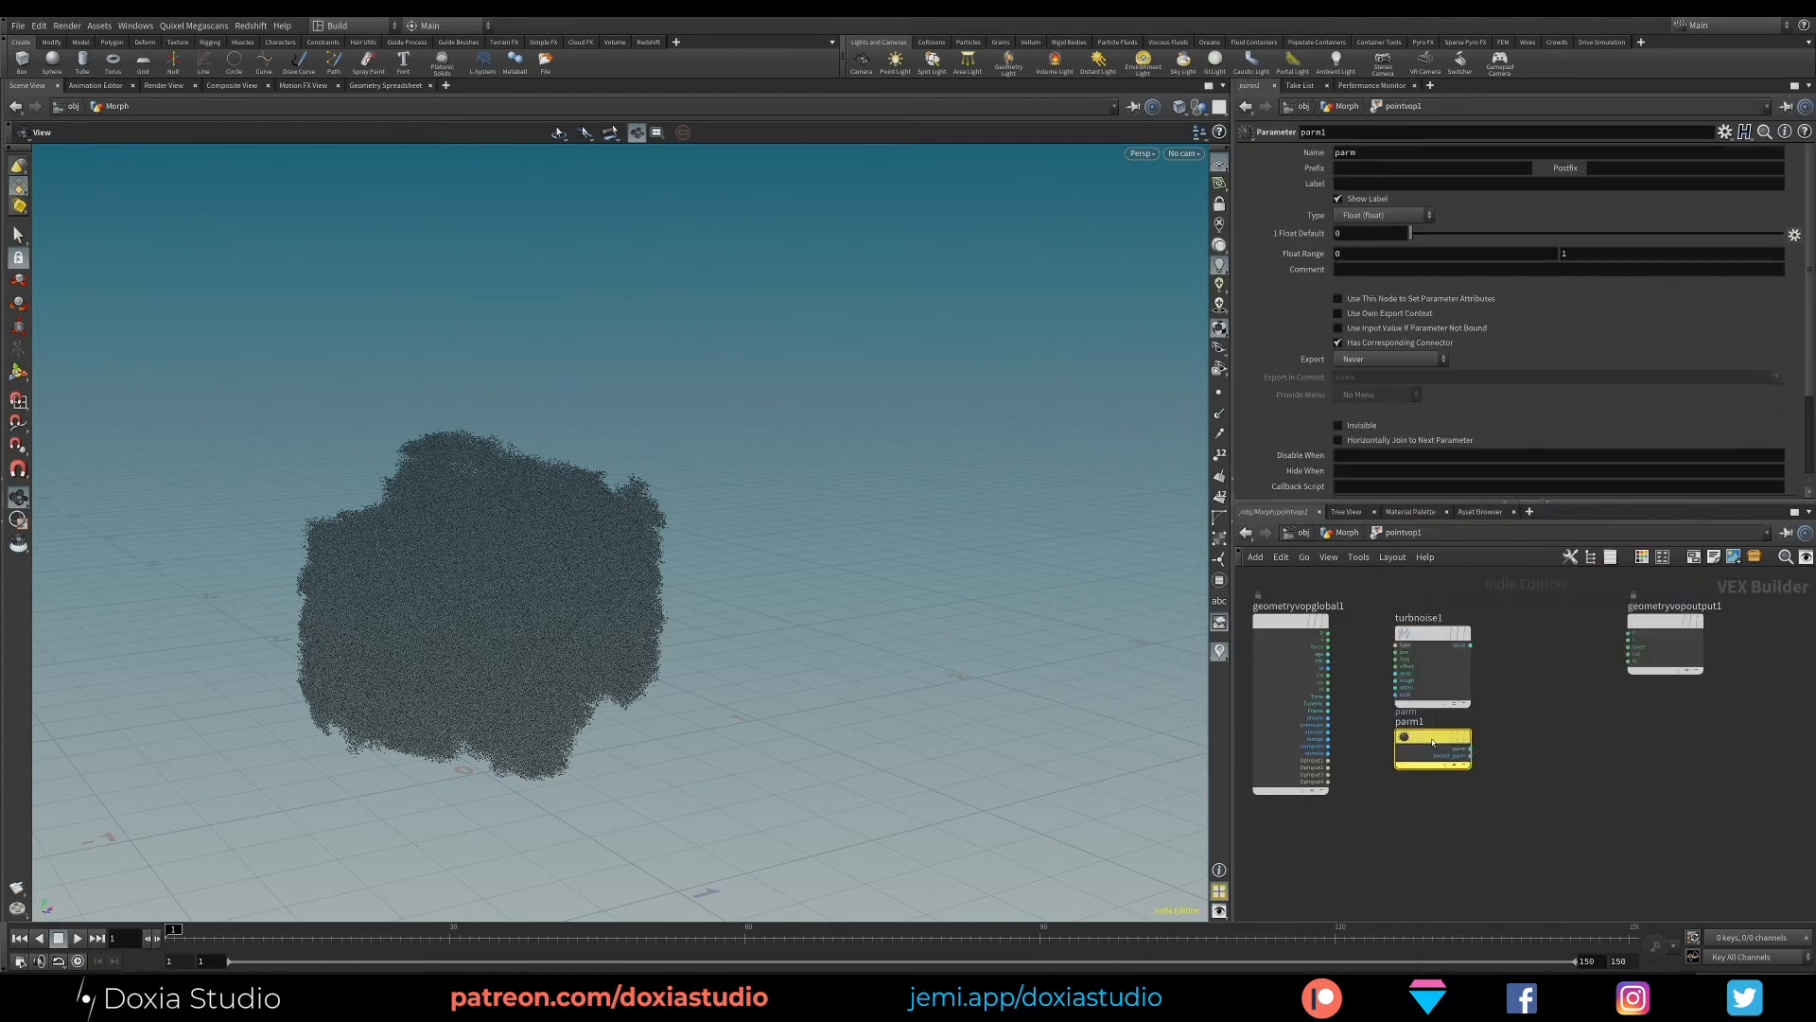
- Rename the Parameter node as noise_force and set its parameter name to noise_force
double_click(1338, 136)
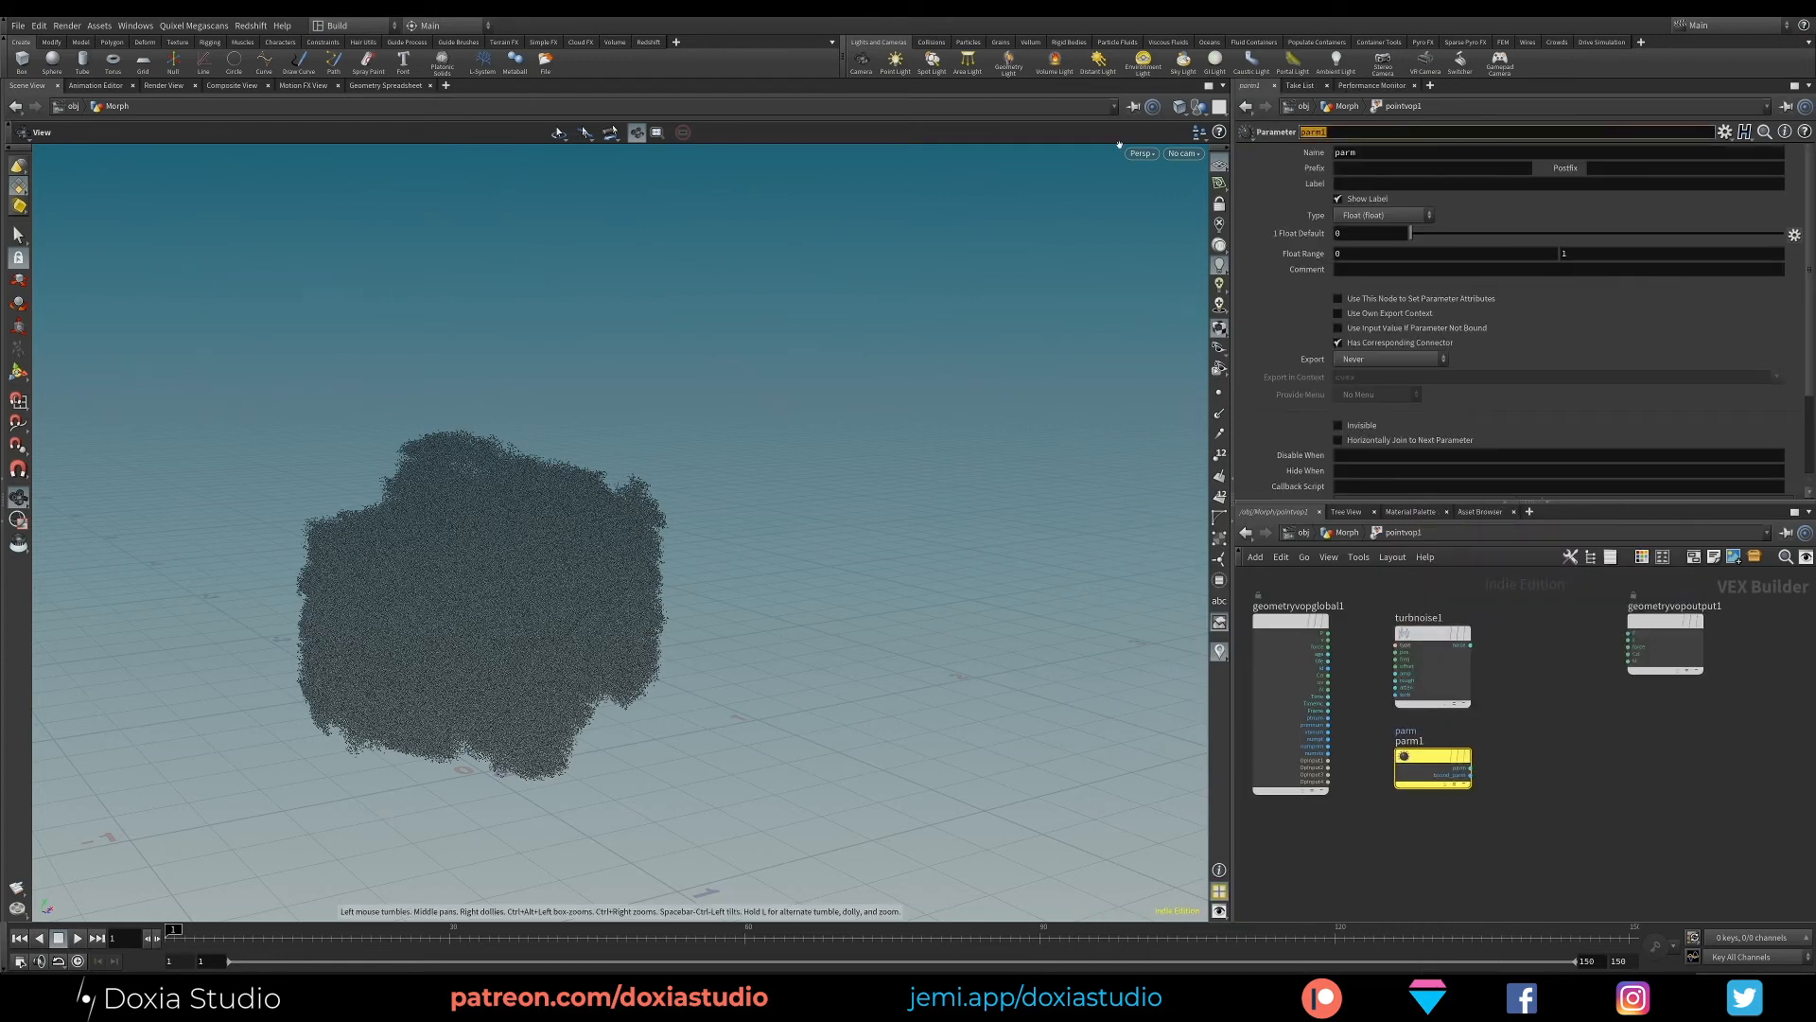
text(noise_force)
key(Return)
key(ctrl+c)
double_click(1349, 154)
key(ctrl+v)
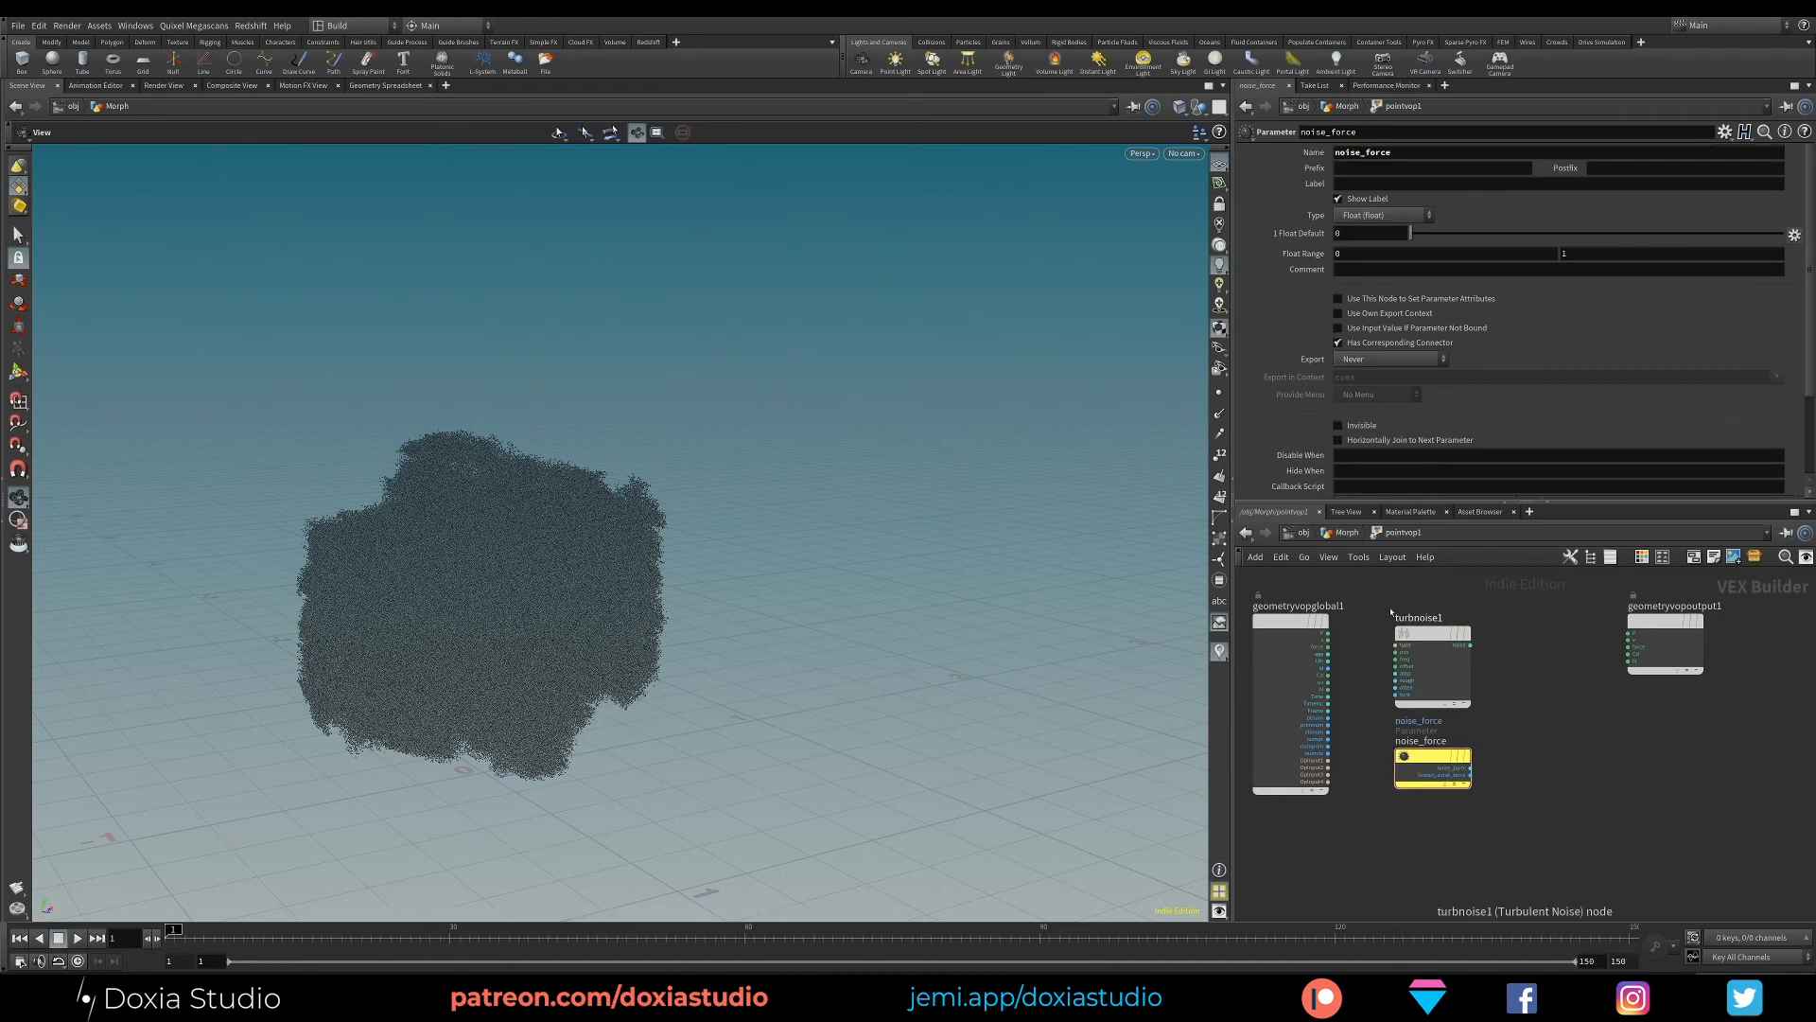
- Feed P into the turbulent noise position and add a Multiply node combining the noise output with noise_force
drag(1328, 631, 1395, 652)
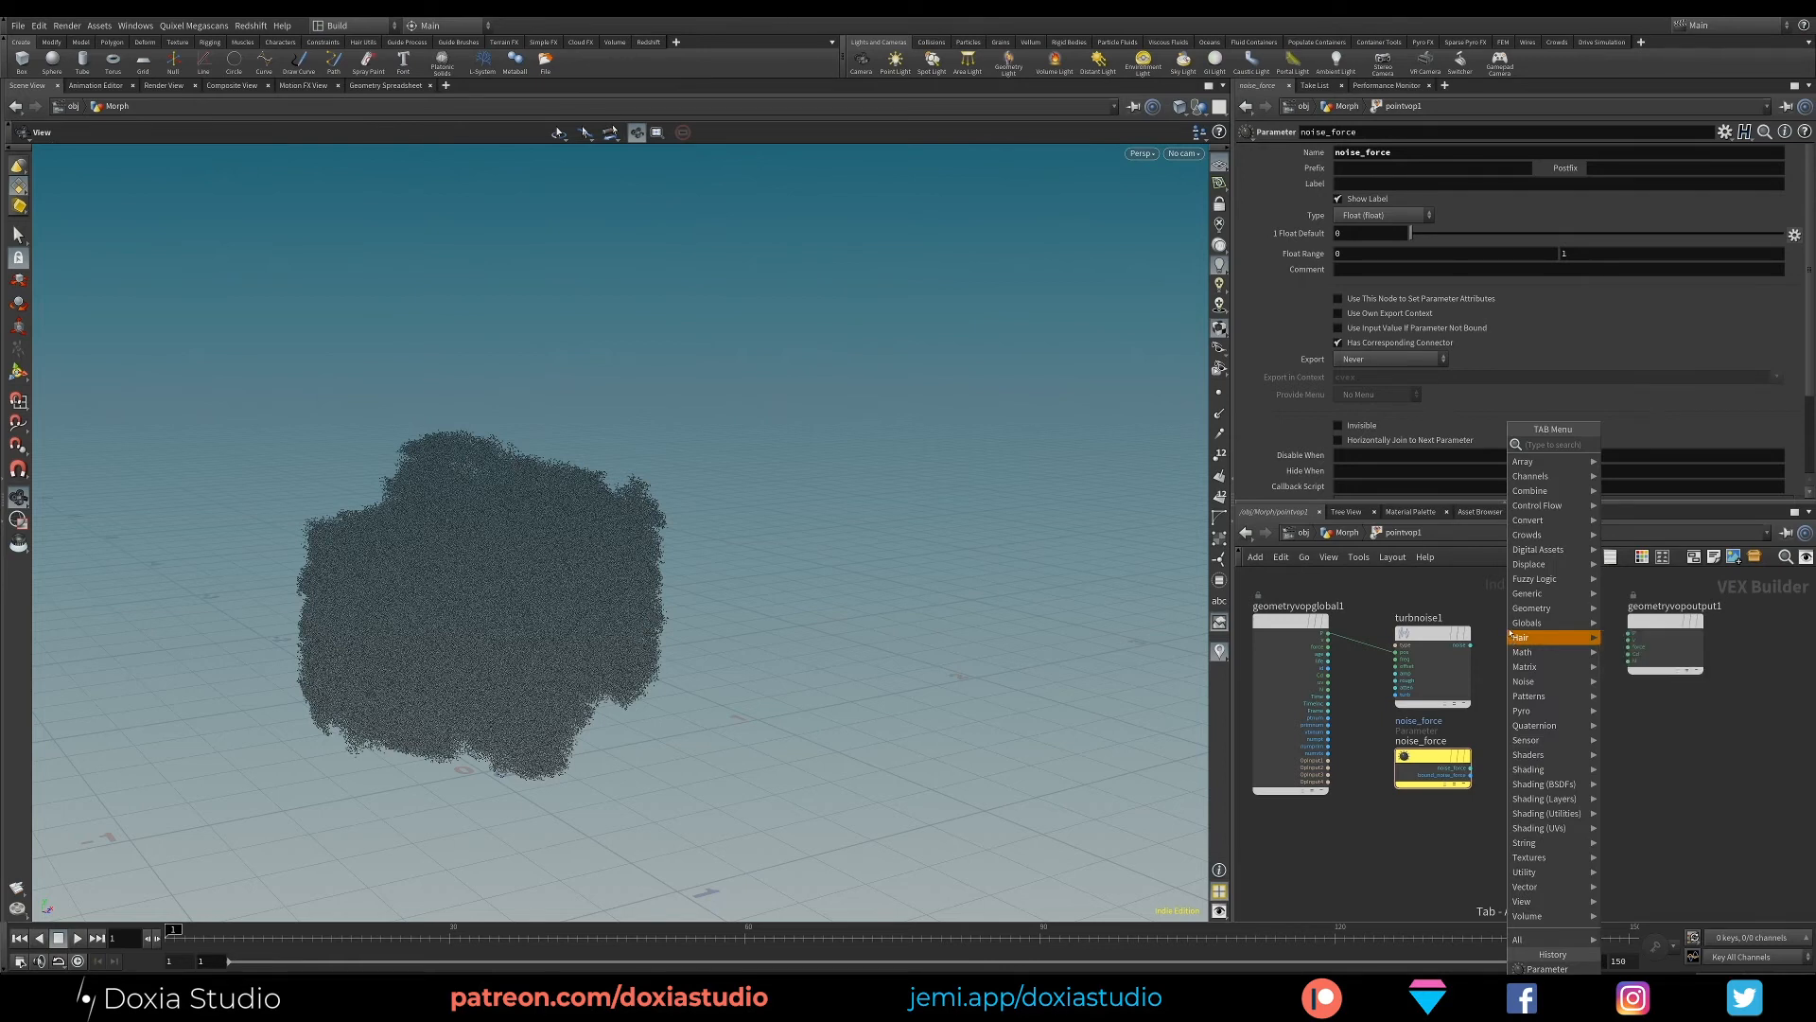
text(mult)
click(1654, 444)
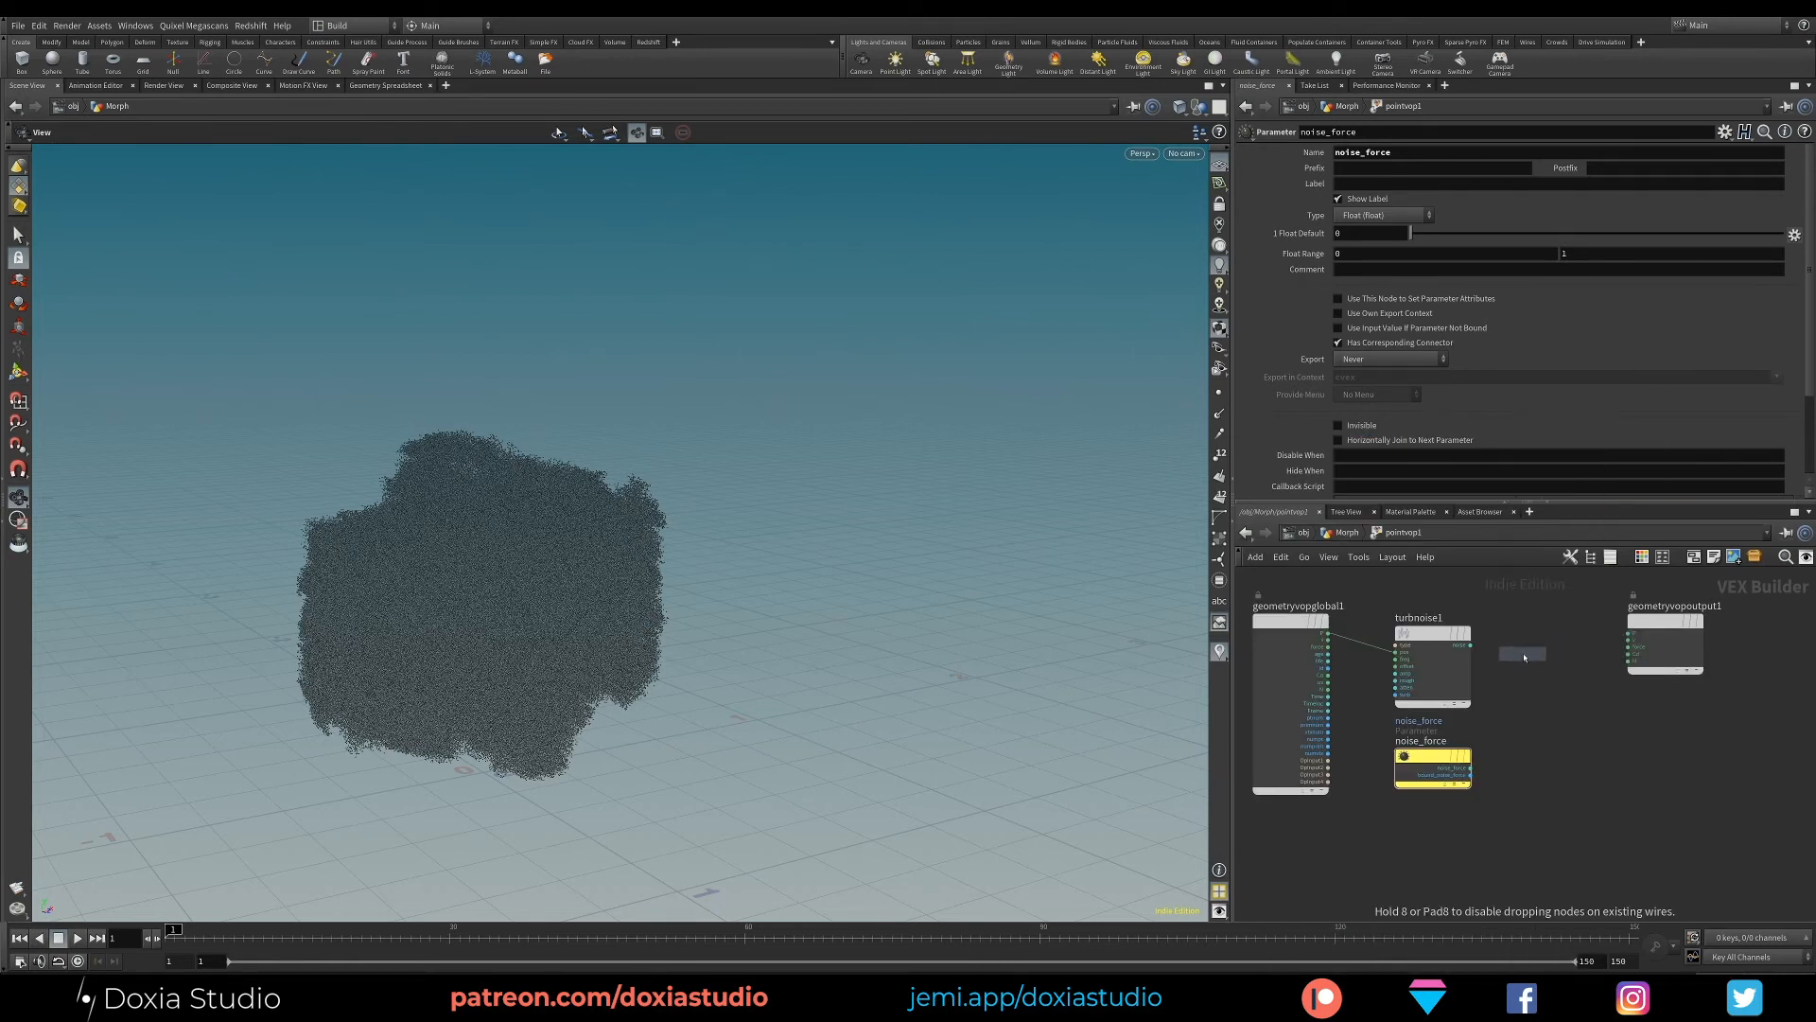
click(1518, 657)
drag(1471, 768, 1532, 627)
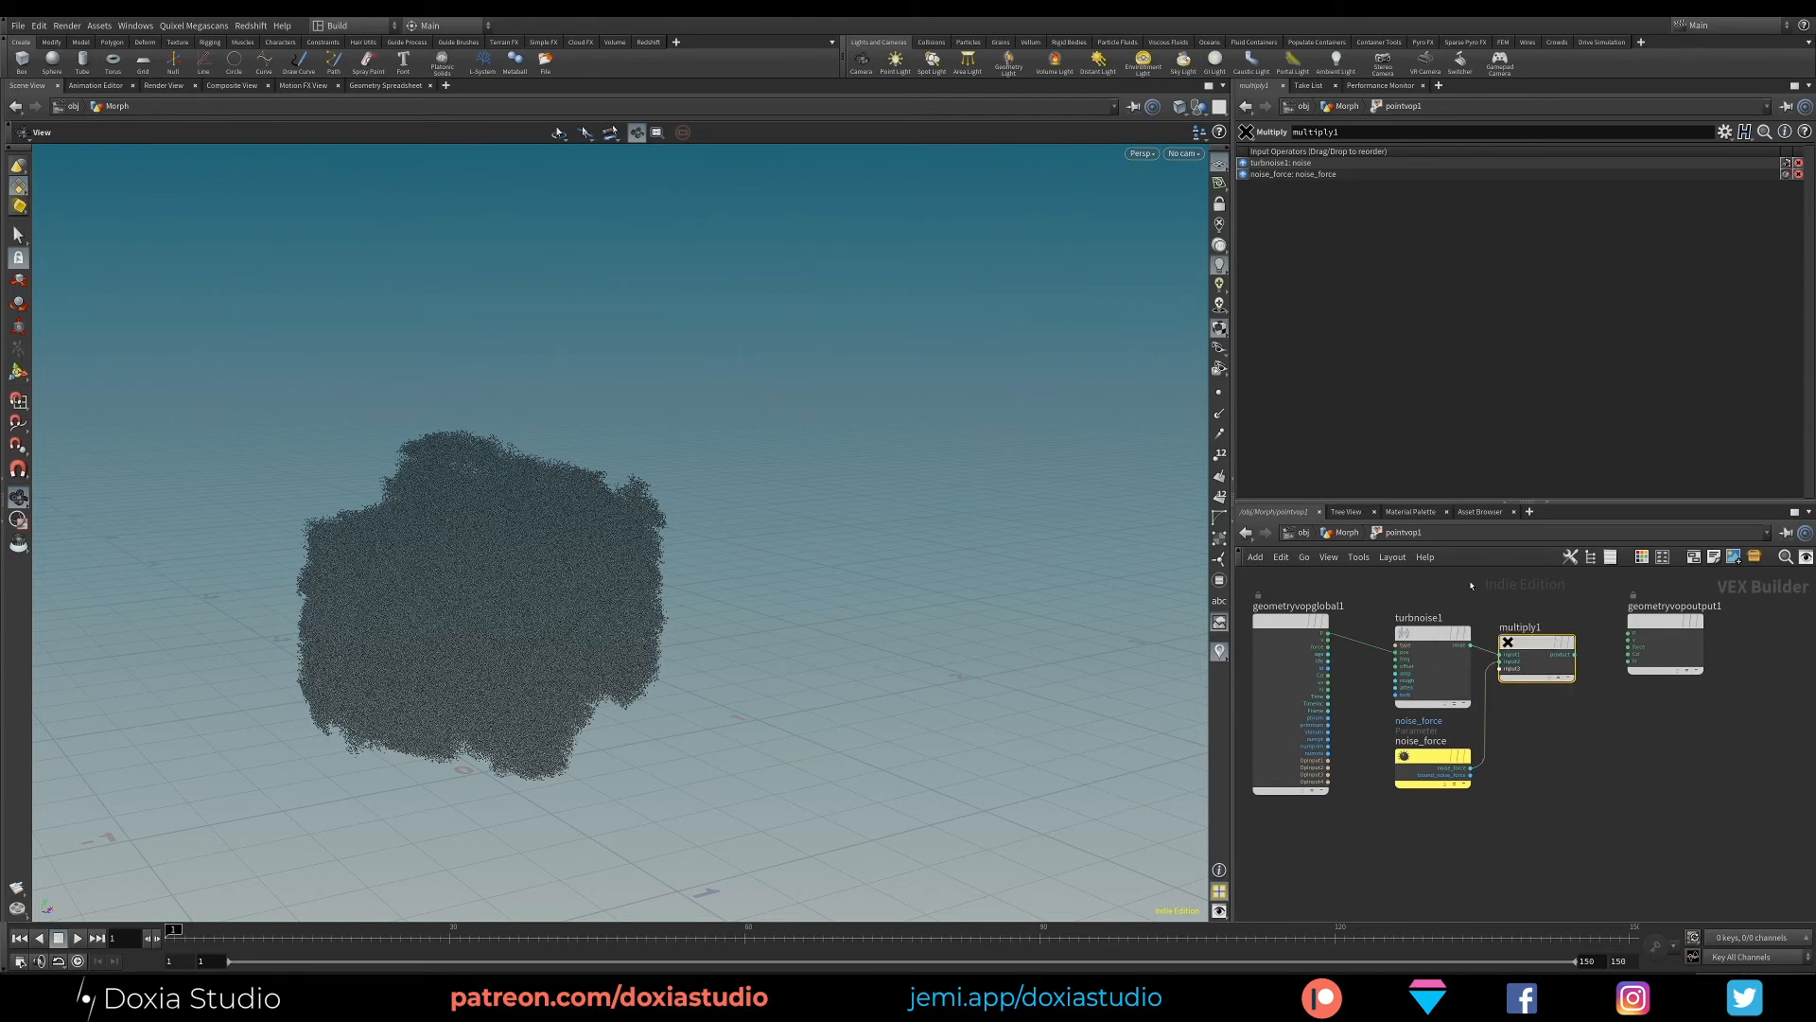
- Add an Add node that sums the global P and the multiply1 product, and connect it to the output P
key(Tab)
mouse_move(1511, 593)
text(add)
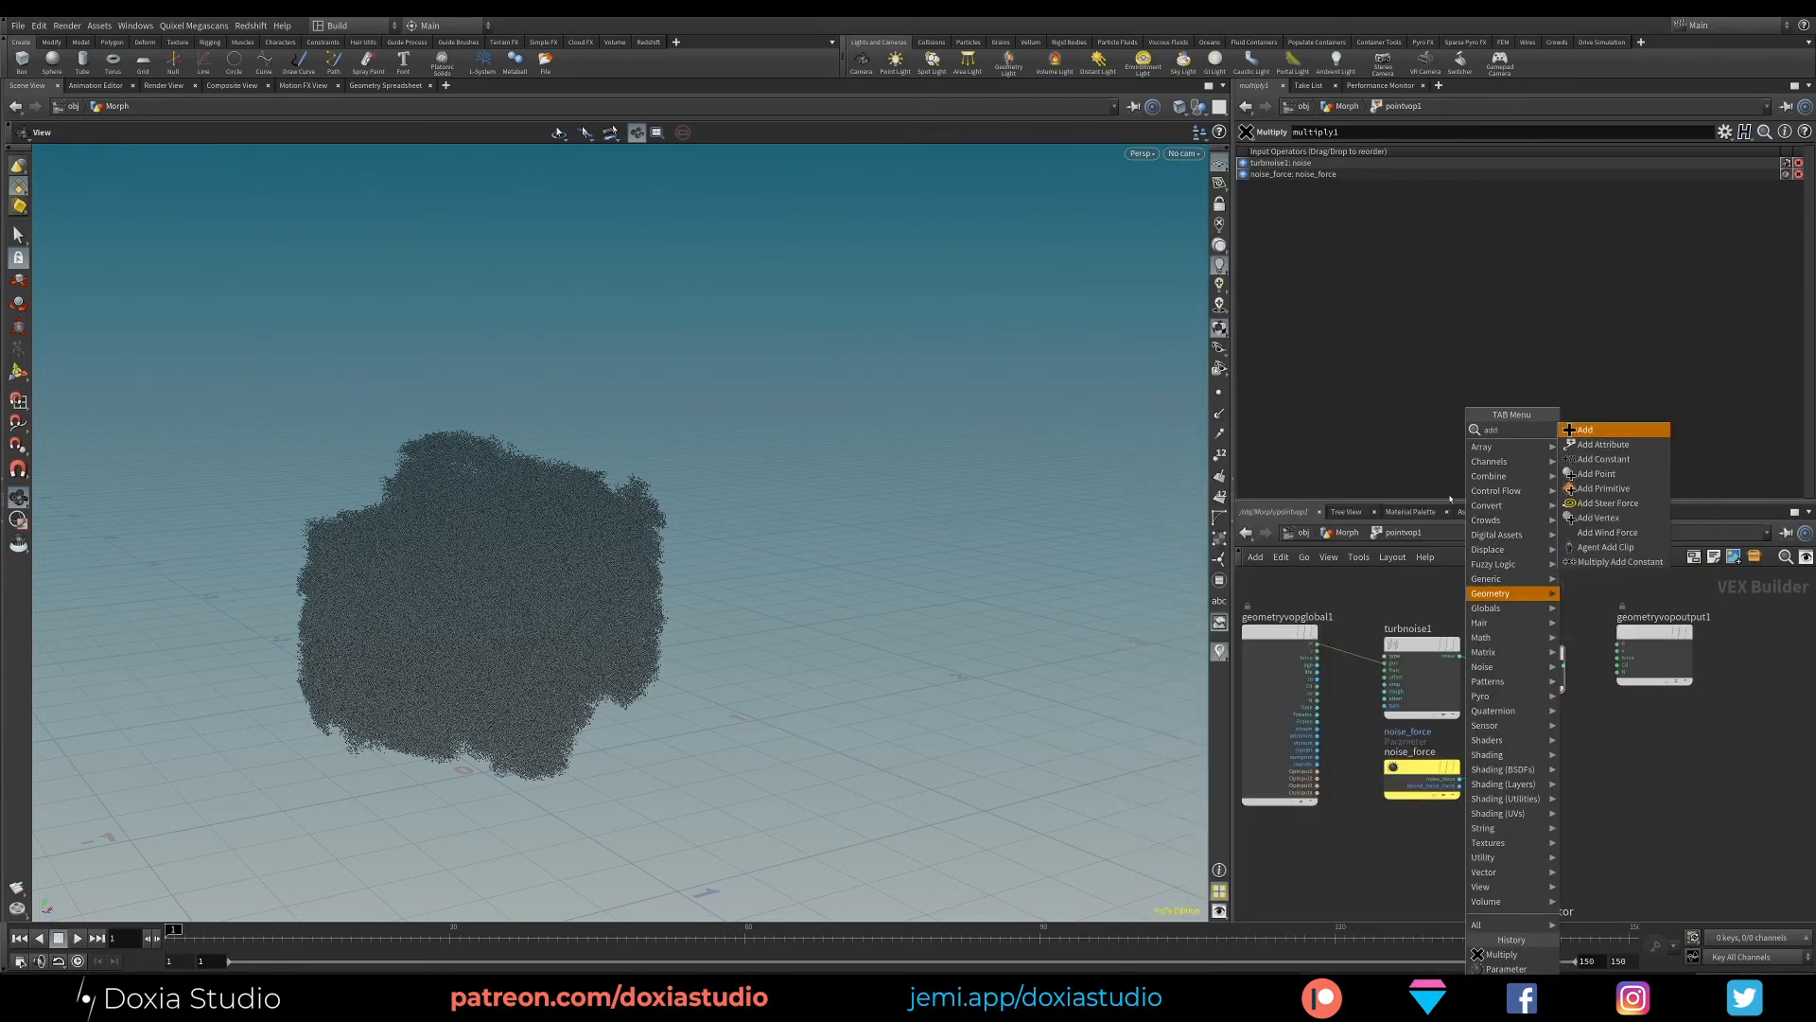
click(1596, 433)
click(1469, 590)
middle_drag(1468, 625, 1447, 642)
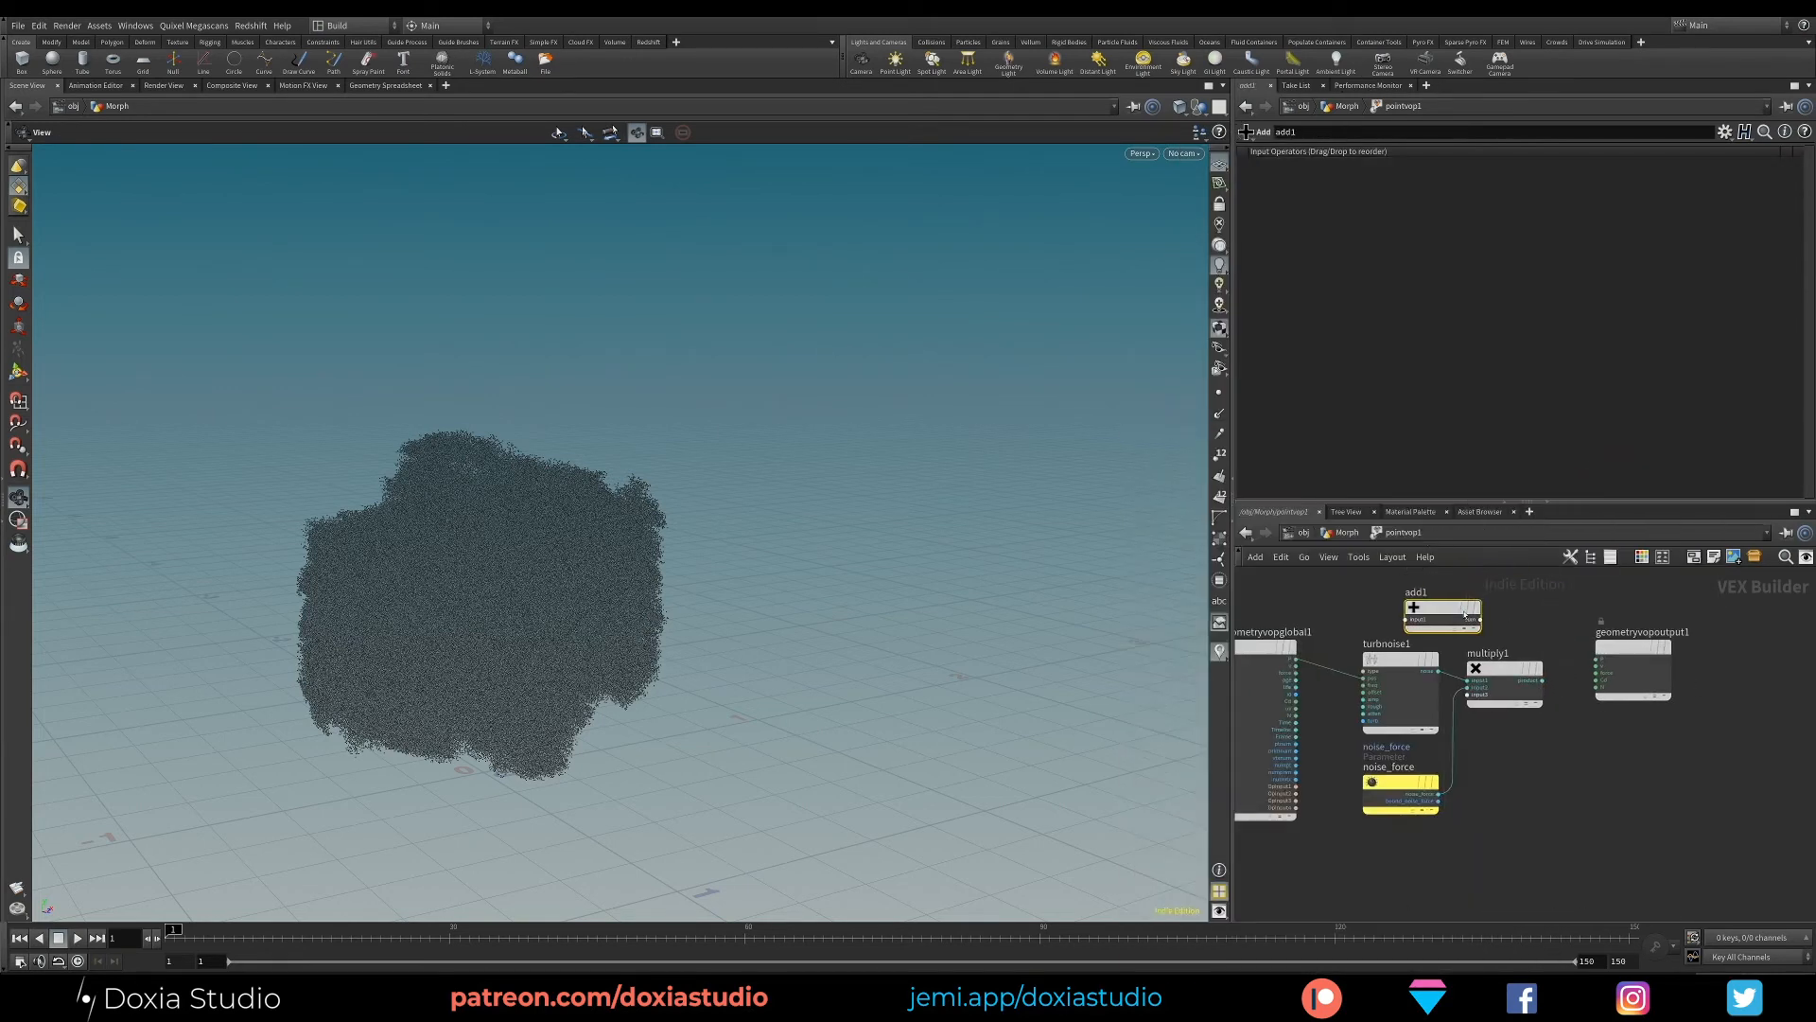
drag(1449, 610, 1509, 588)
drag(1294, 662, 1469, 598)
drag(1540, 683, 1597, 662)
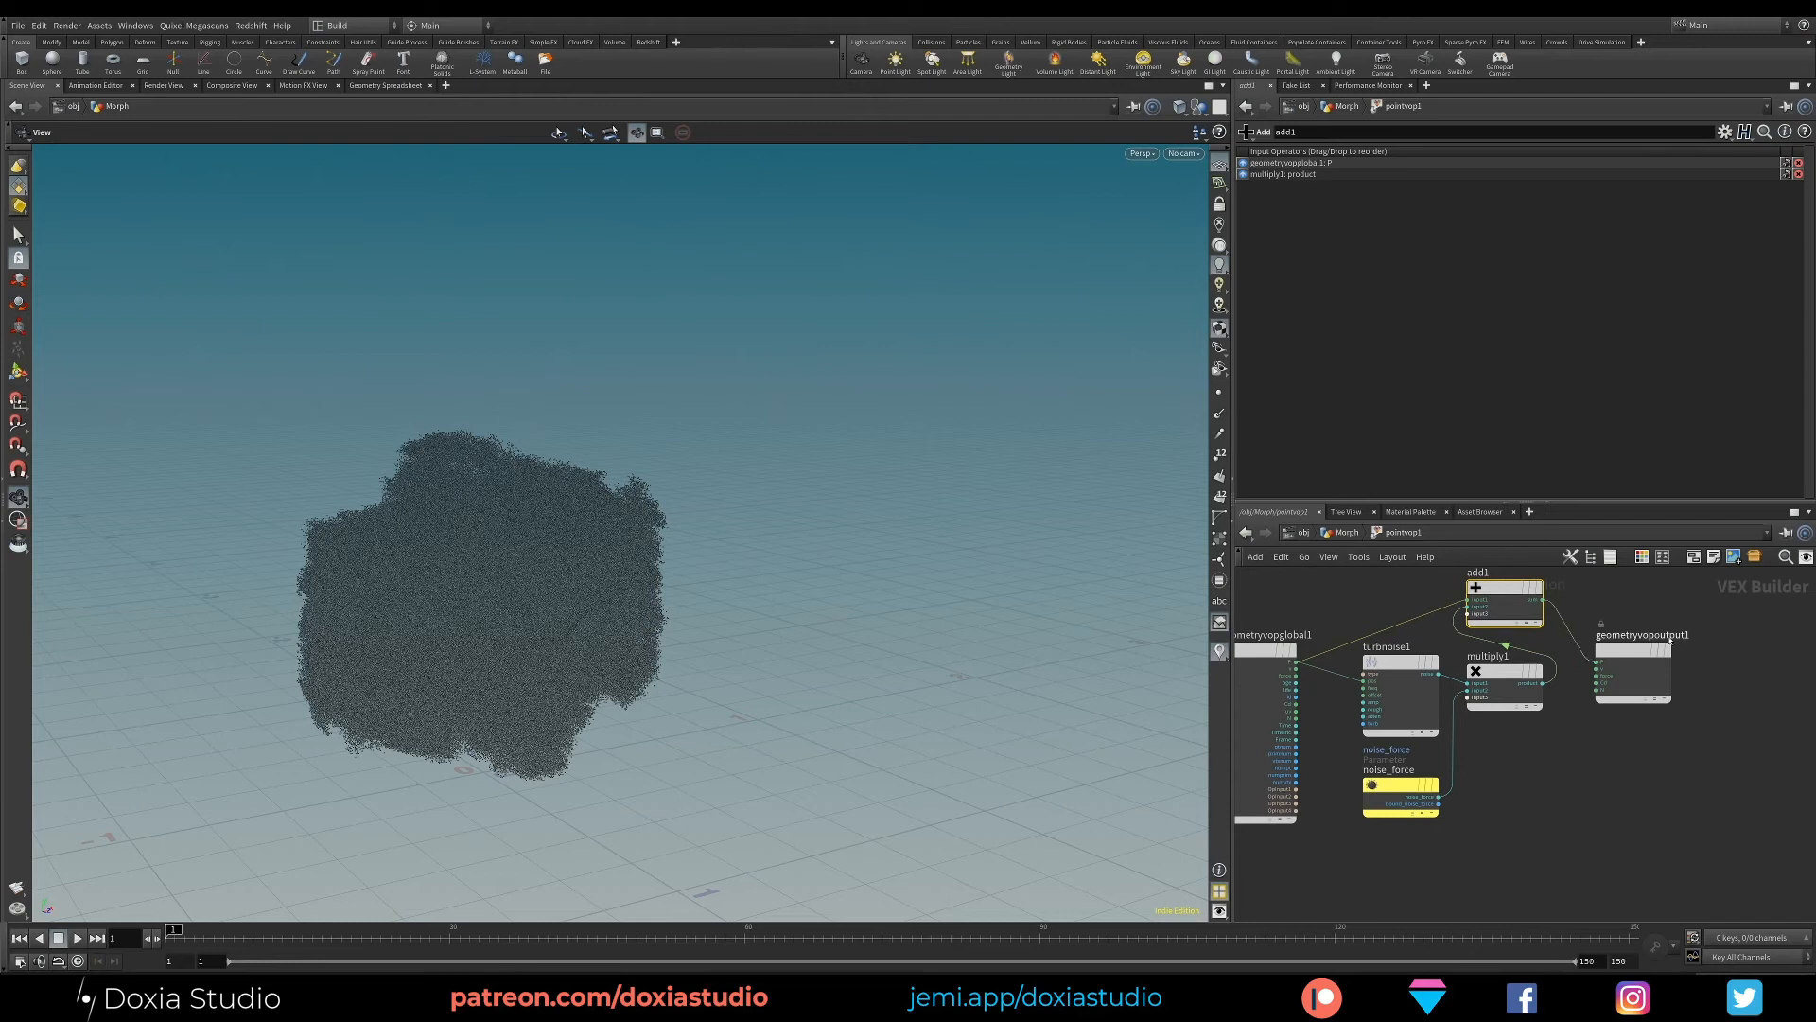
key(l)
- Set the turbnoise1 signature to 3D Noise and its noise type to Original Perlin Noise
click(1313, 663)
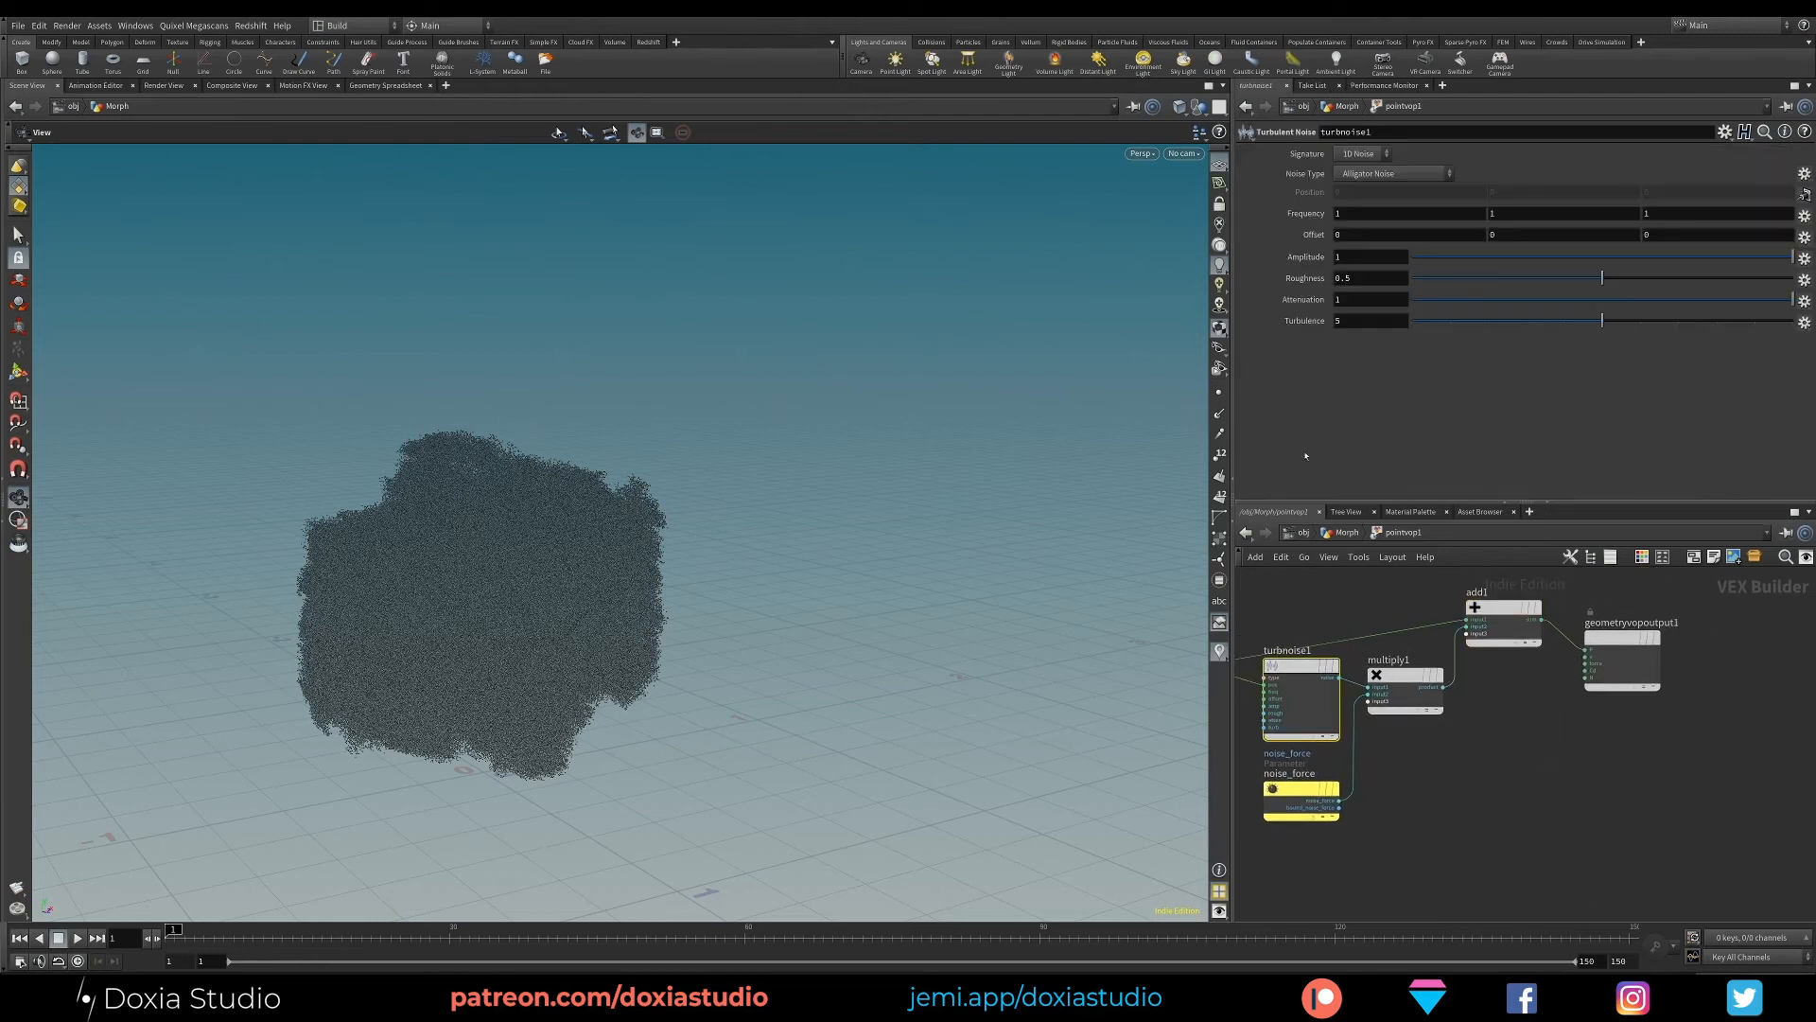
click(1360, 153)
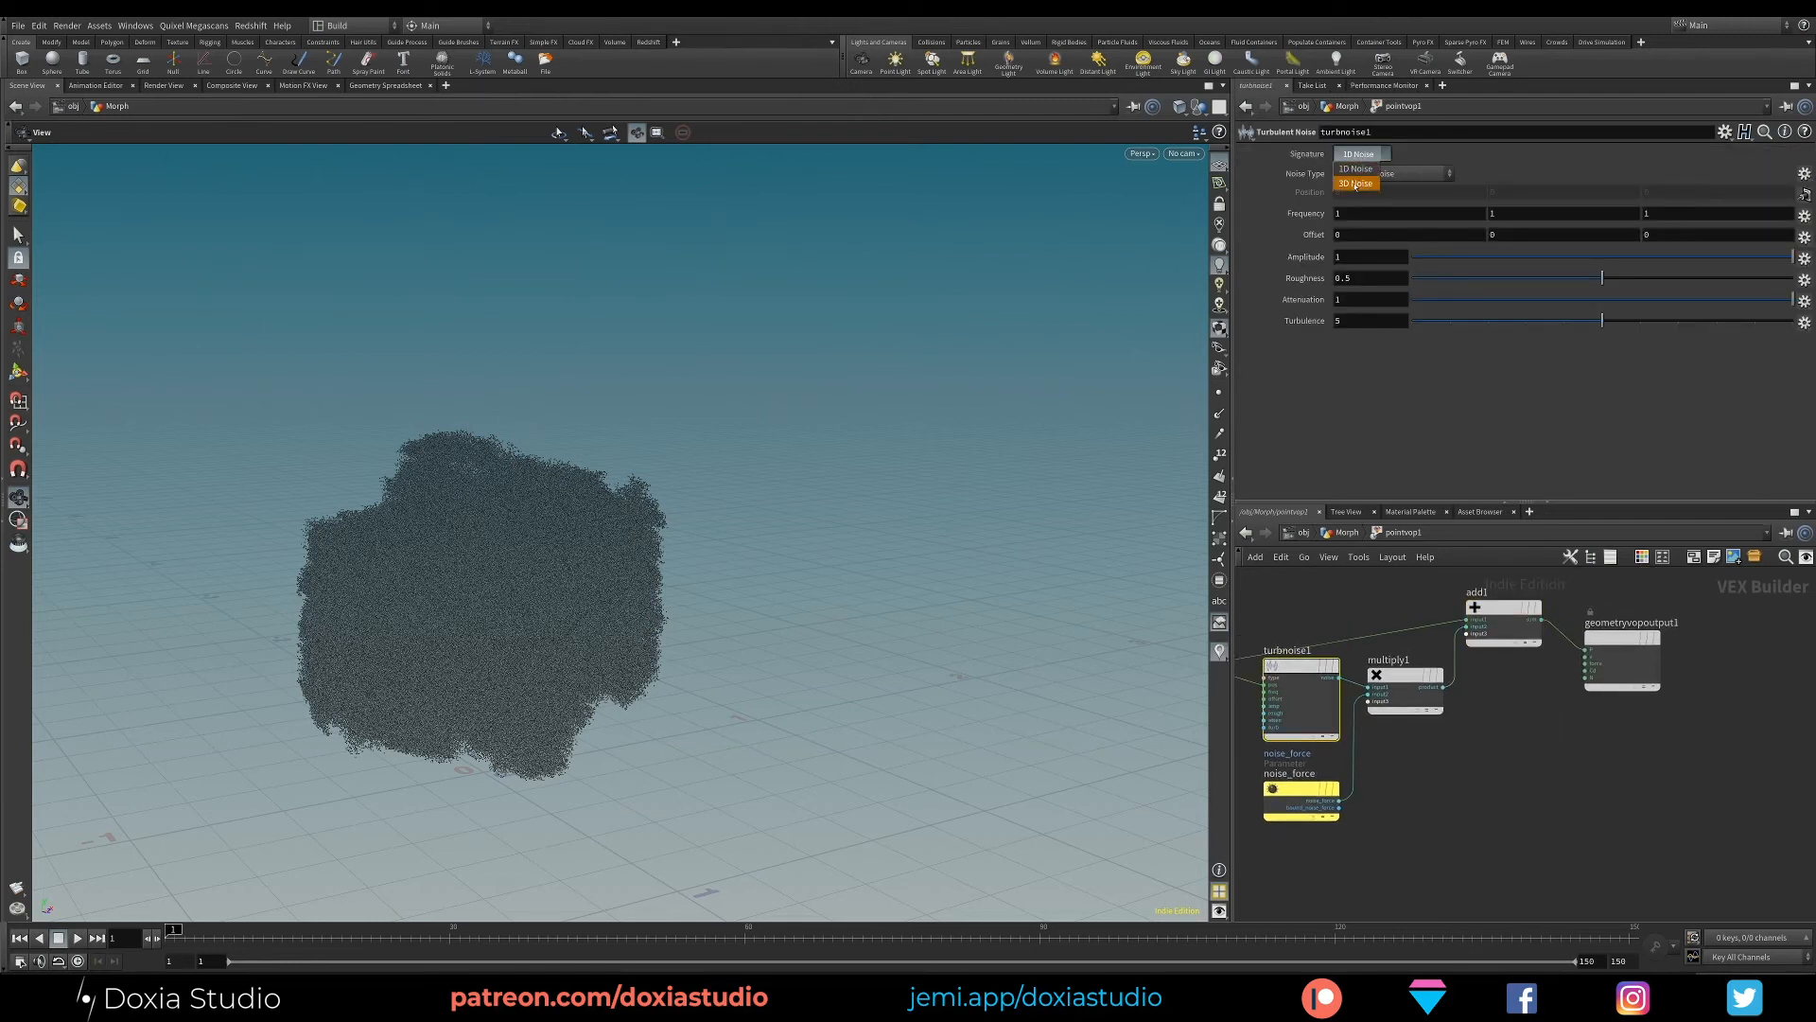
click(1355, 174)
click(1421, 174)
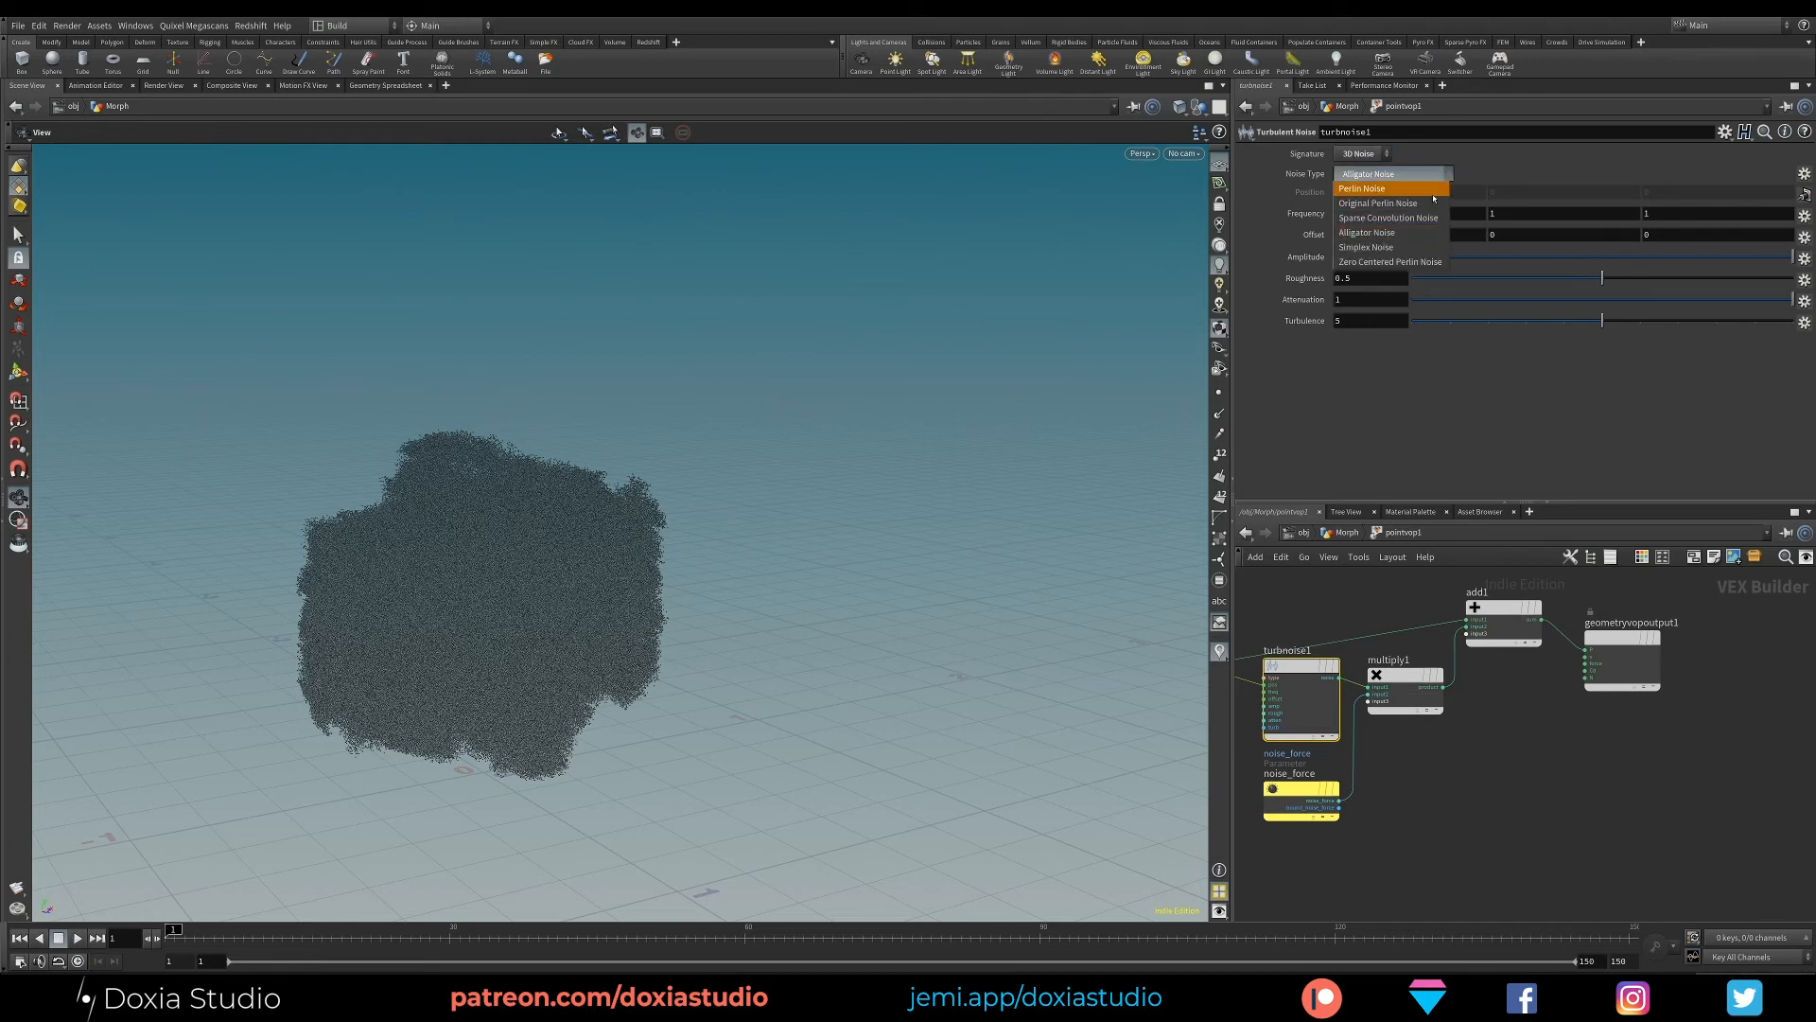
click(1429, 204)
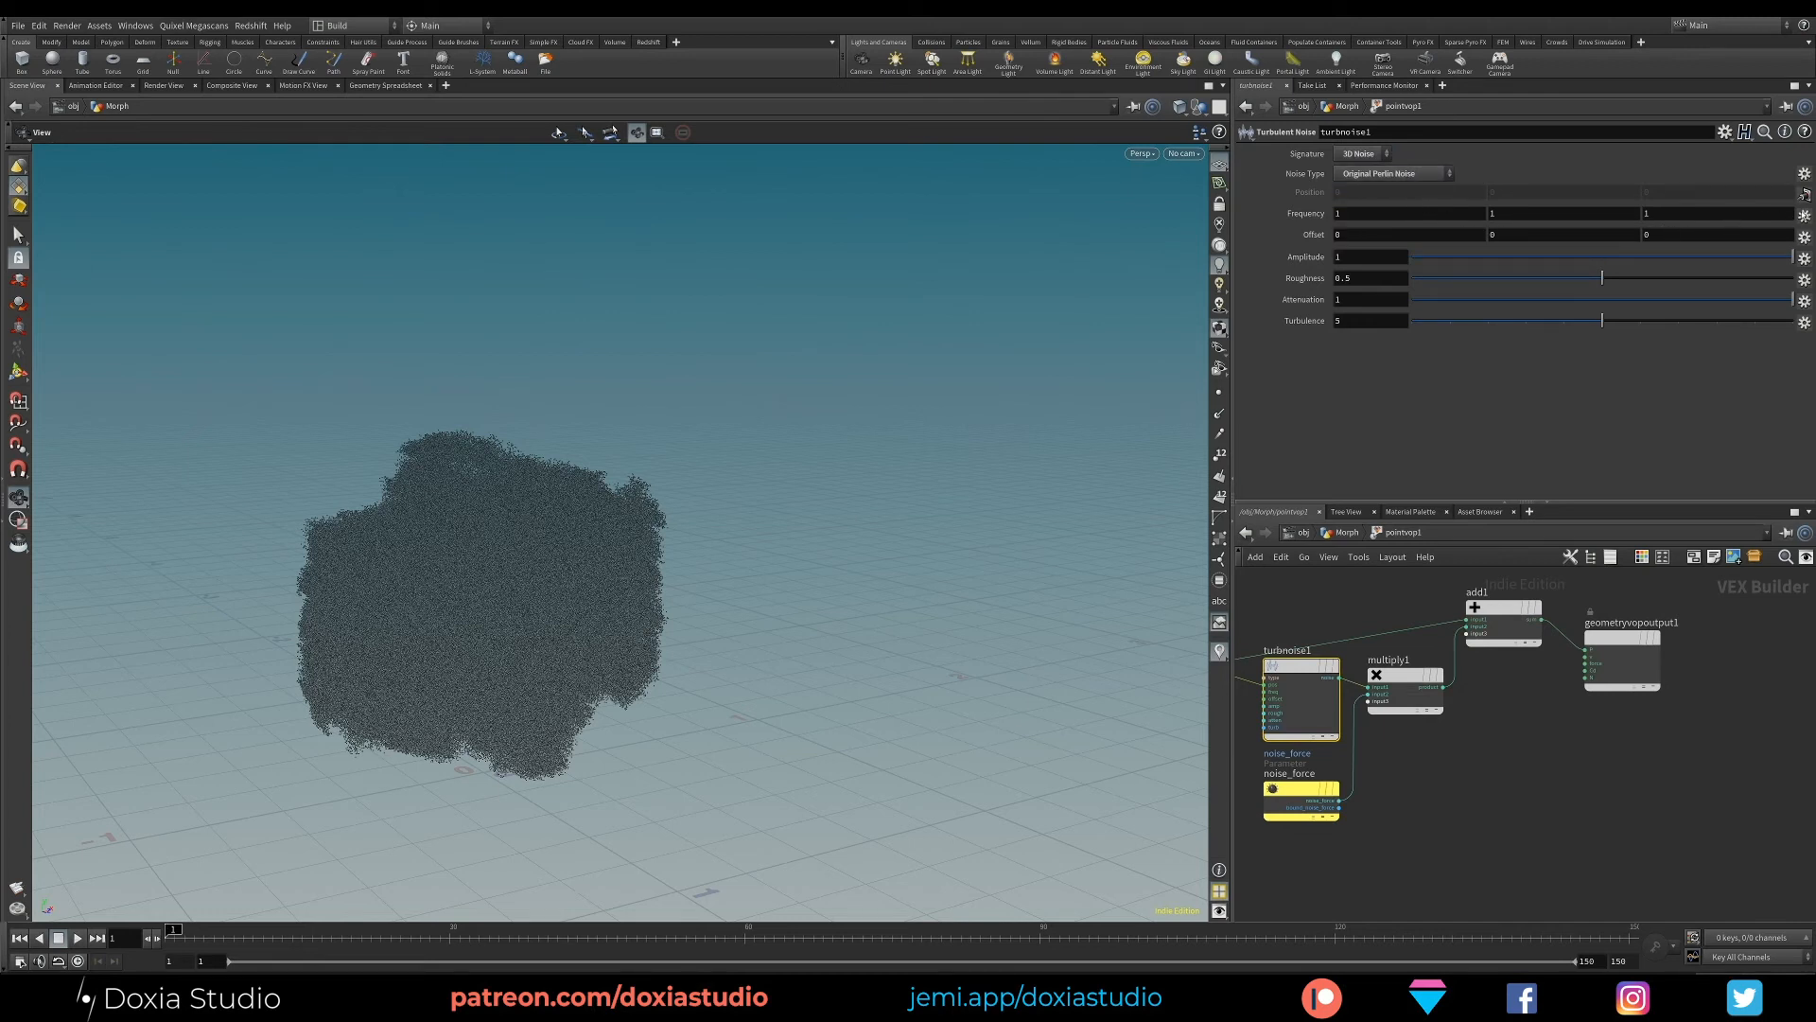
- Promote the Frequency and Offset parameters of turbnoise1 and return to the Morph network
click(1804, 216)
click(1763, 218)
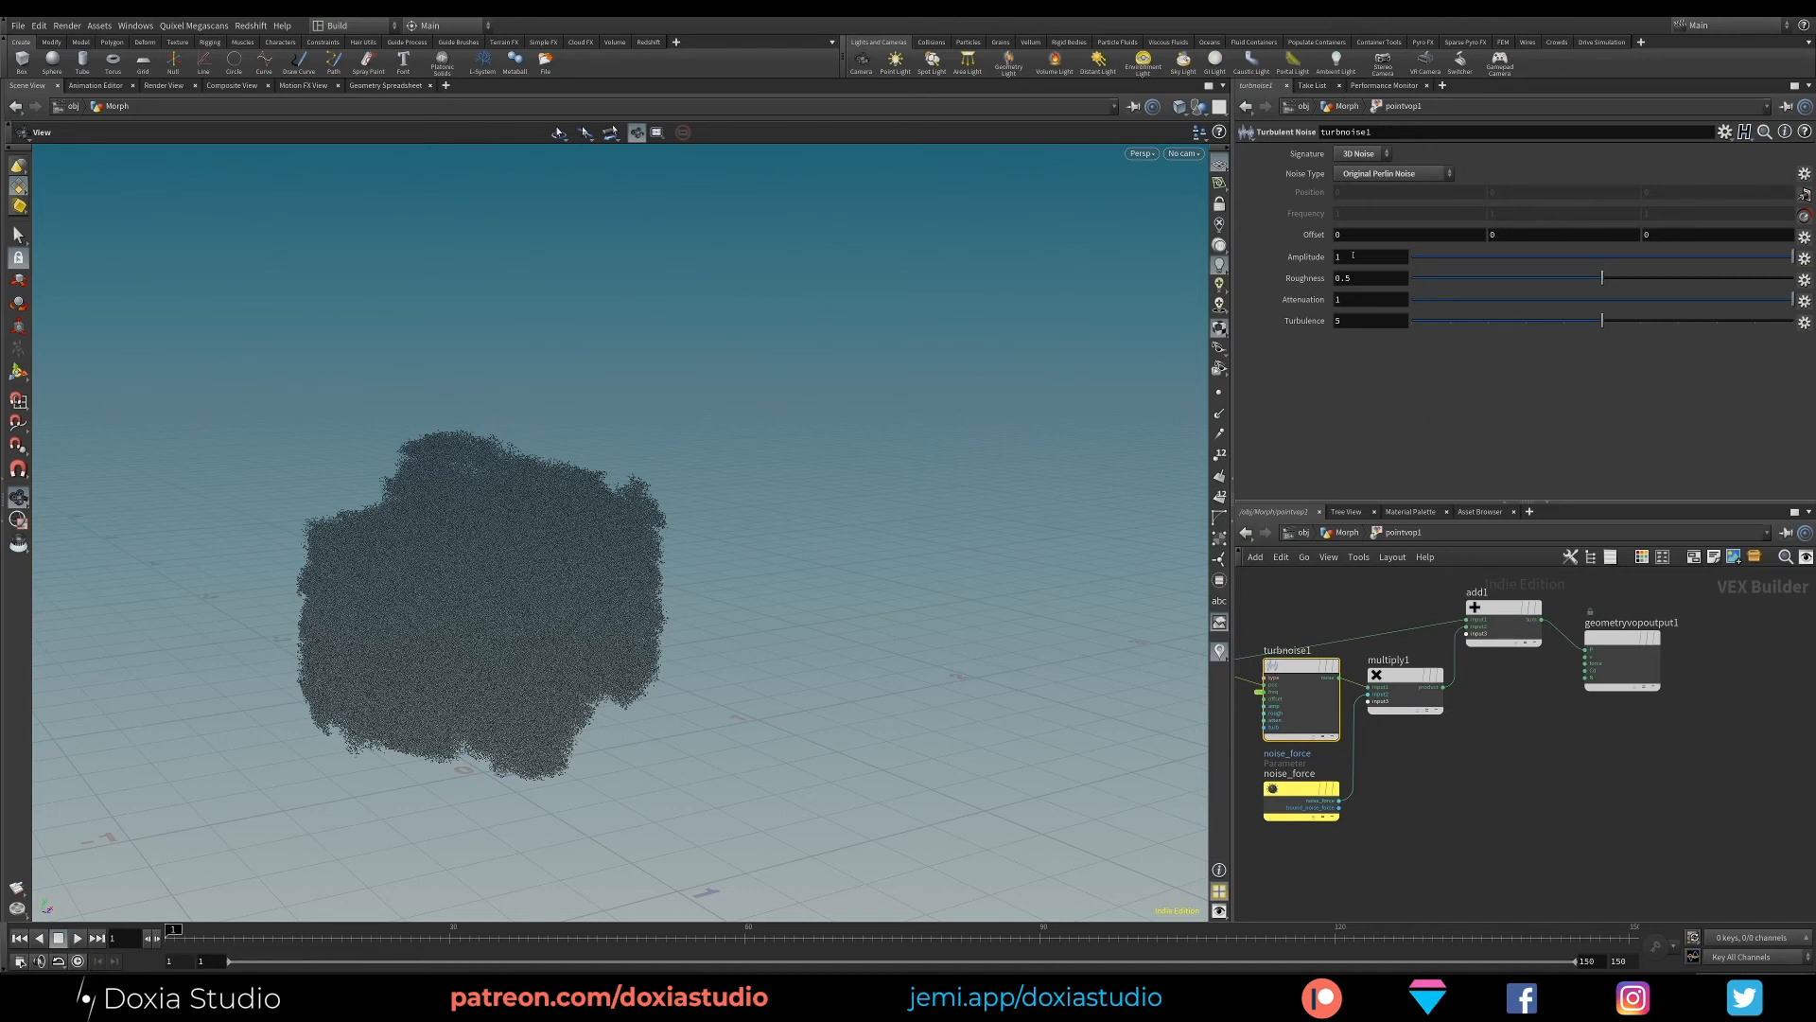
key(u)
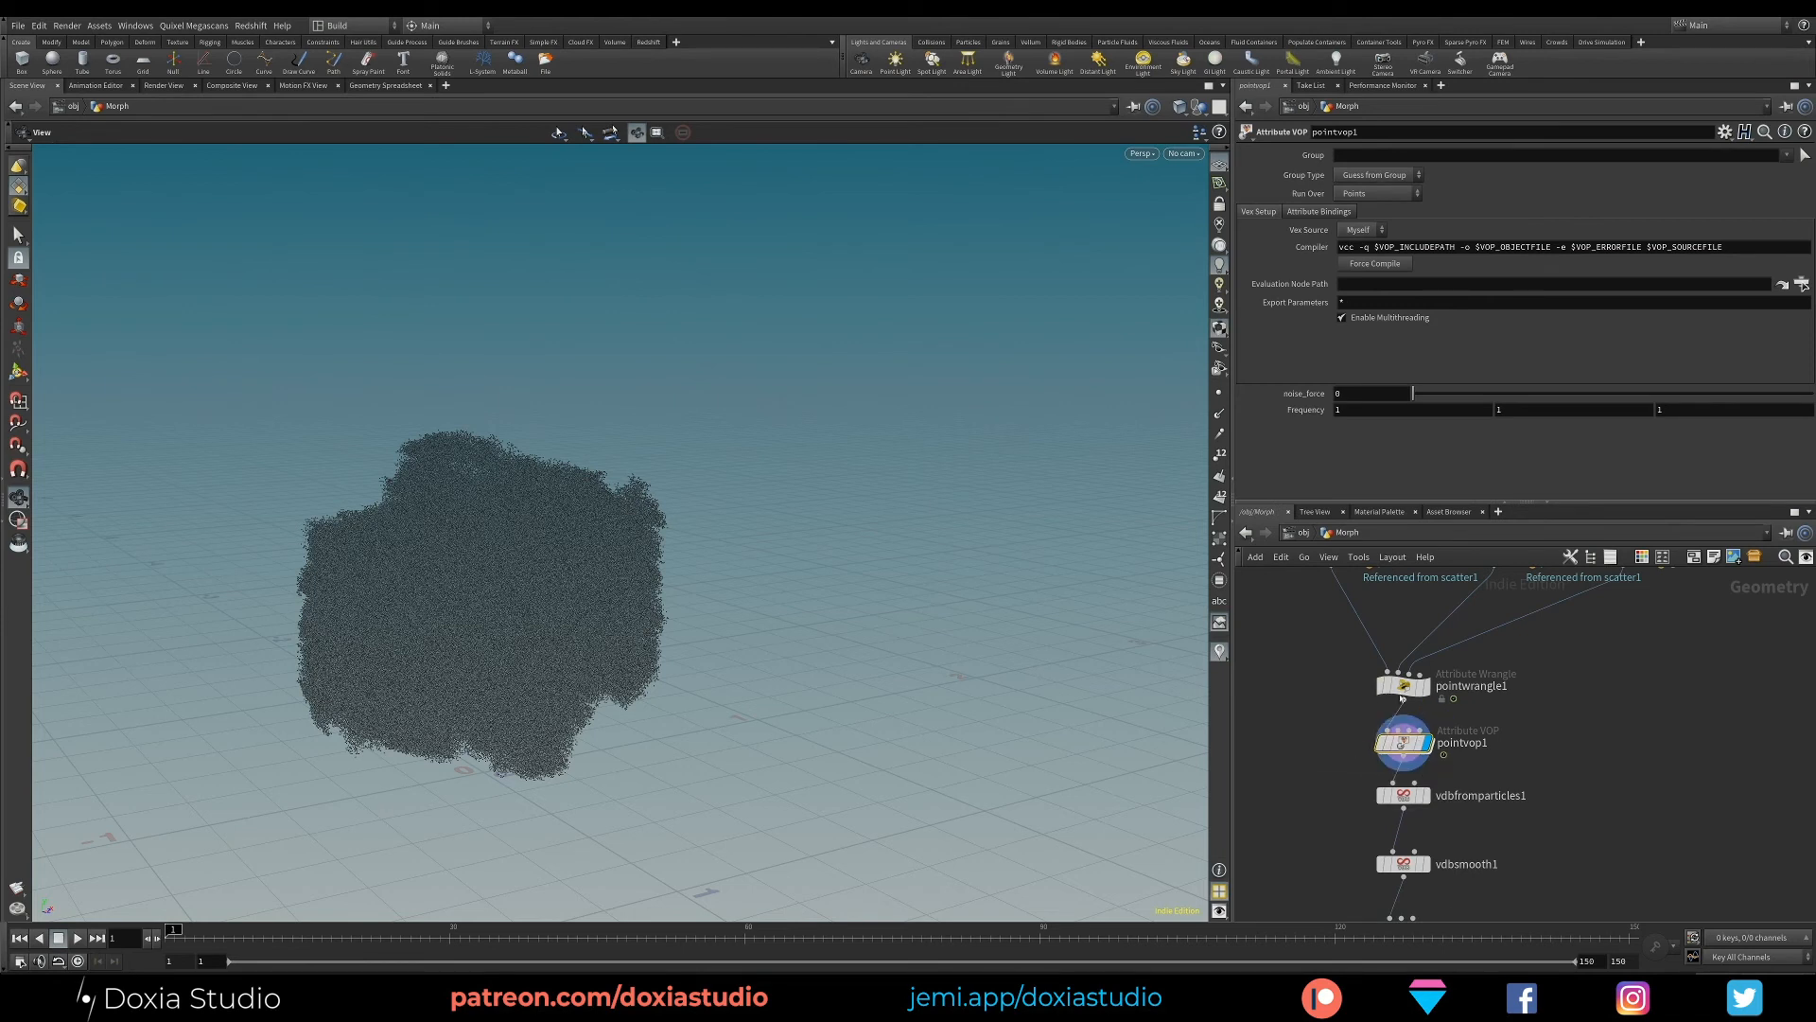
double_click(1403, 742)
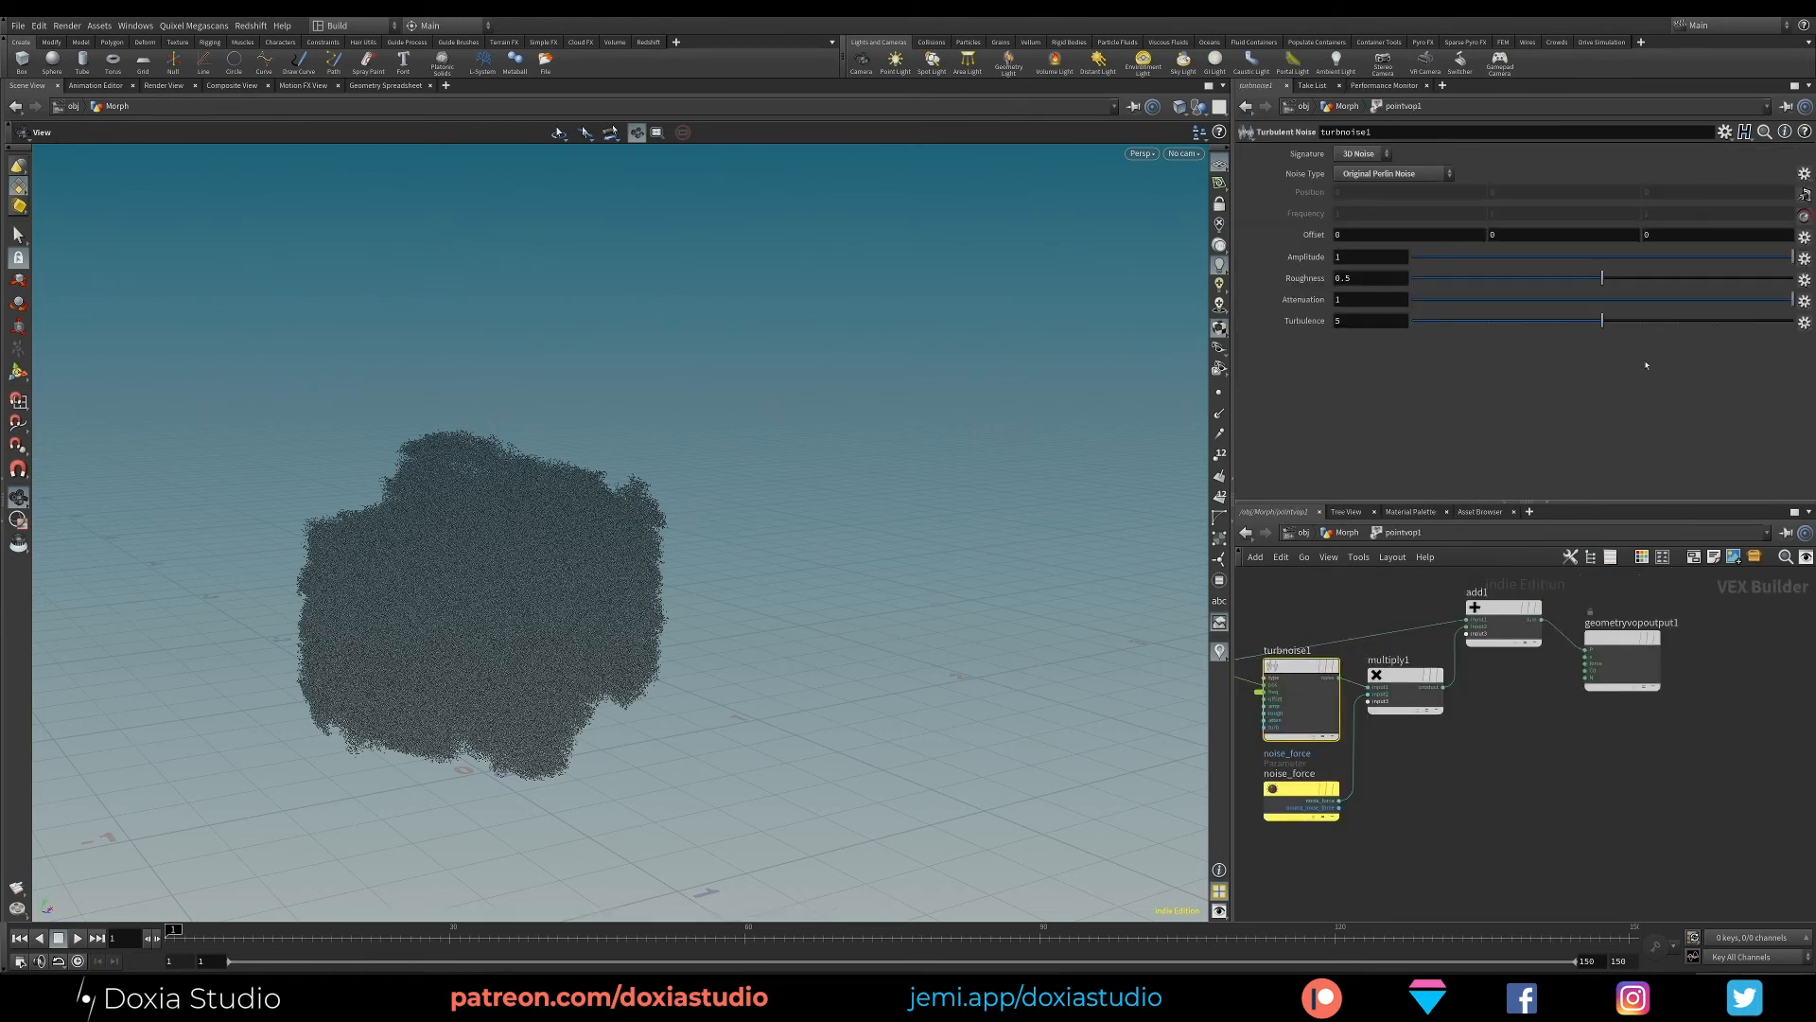
click(1803, 237)
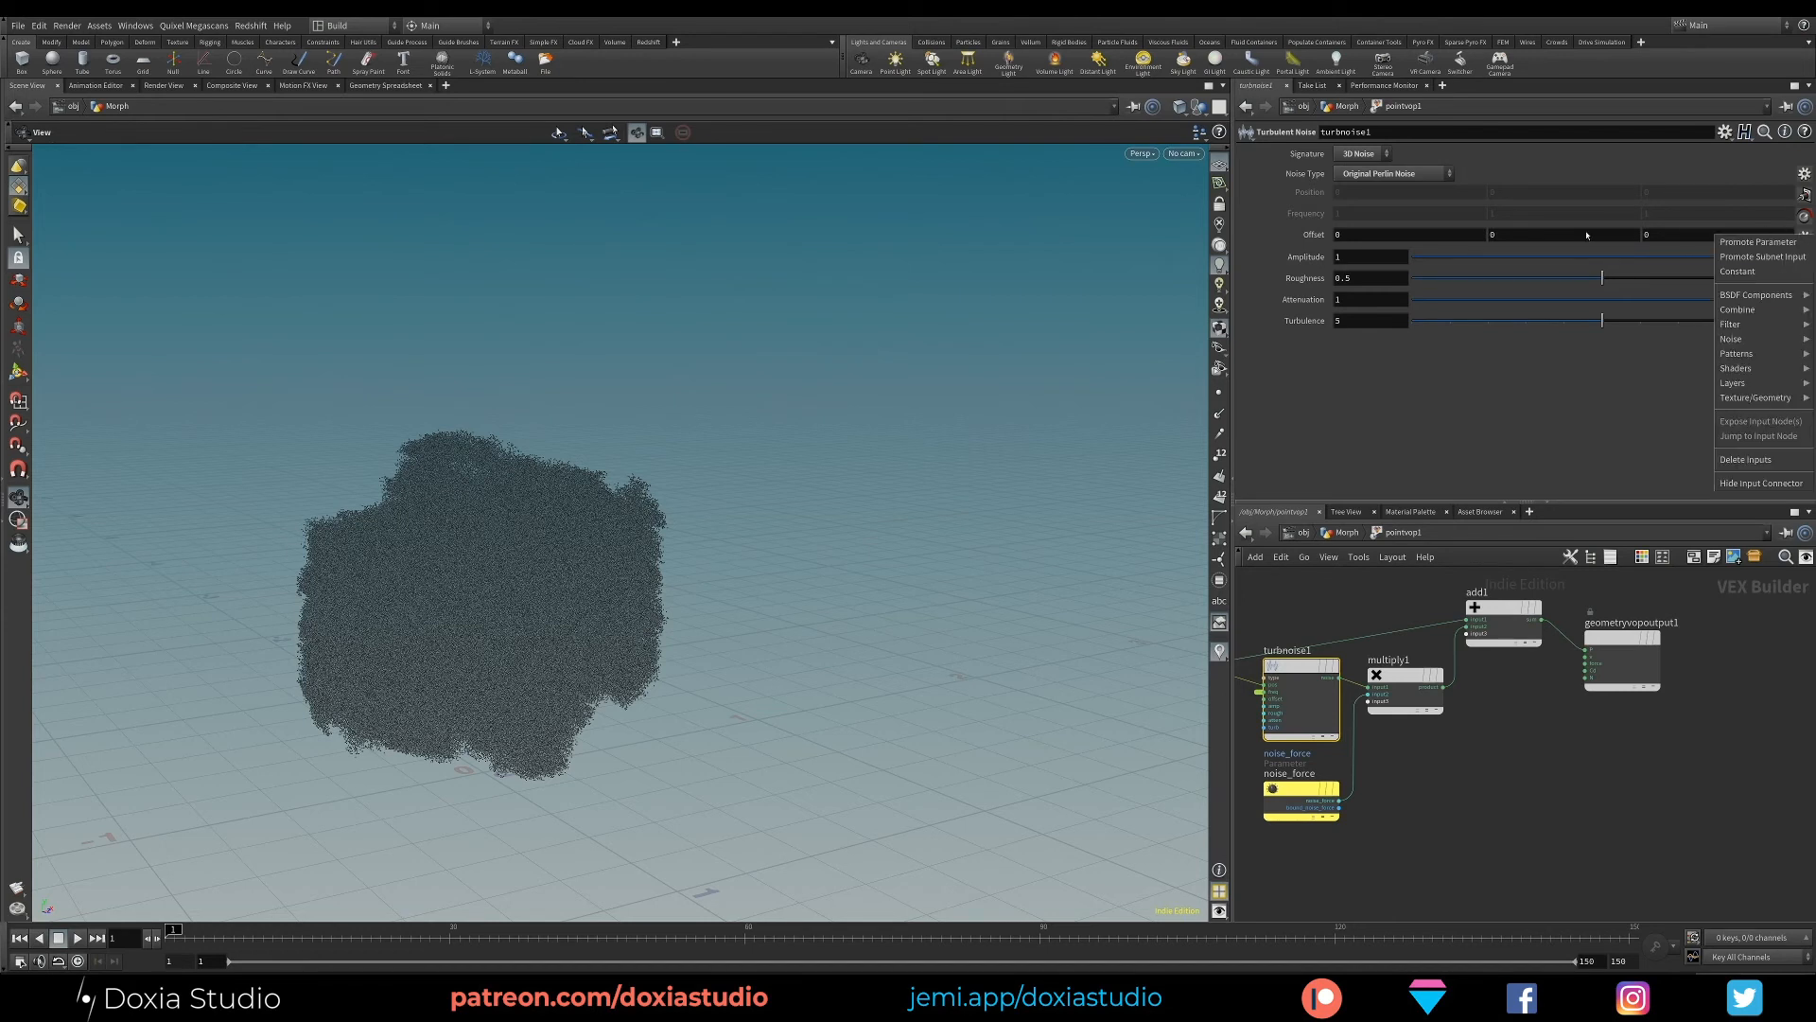
click(1757, 242)
key(u)
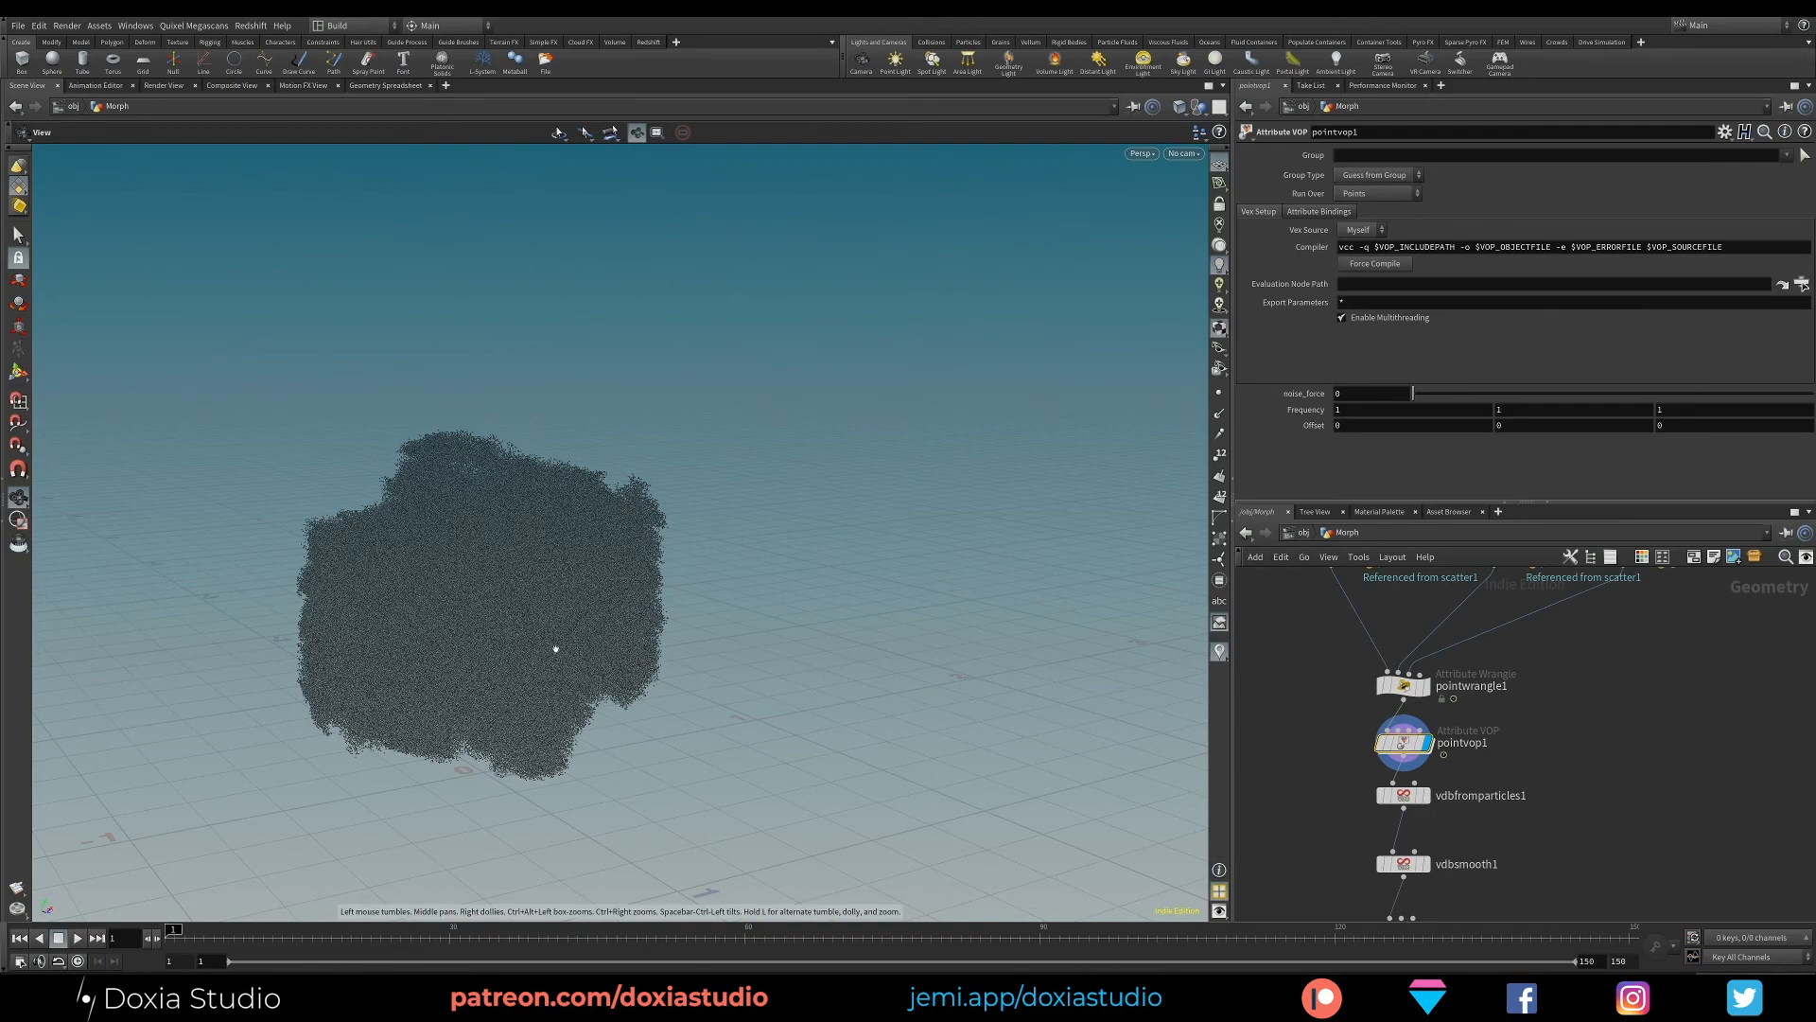
- Set noise_force on pointvop1 to 1 and inspect the distorted points from another angle
drag(556, 648, 477, 643)
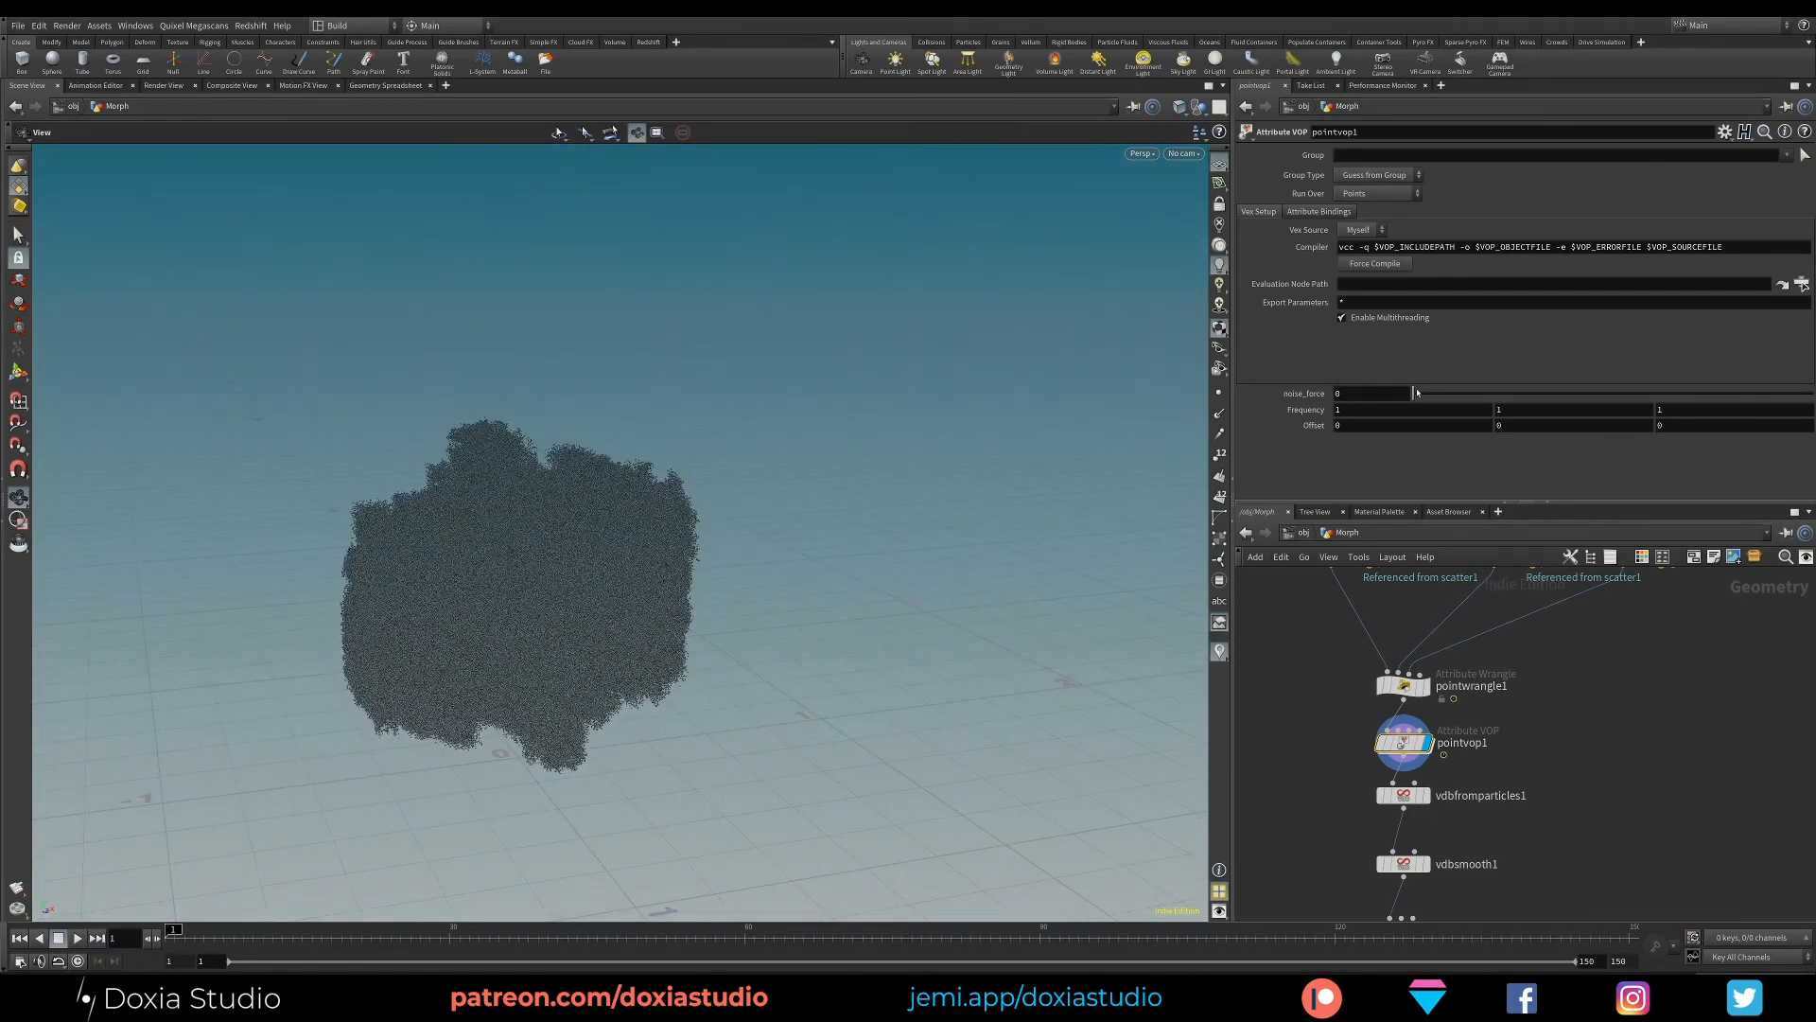
drag(1416, 393, 1807, 416)
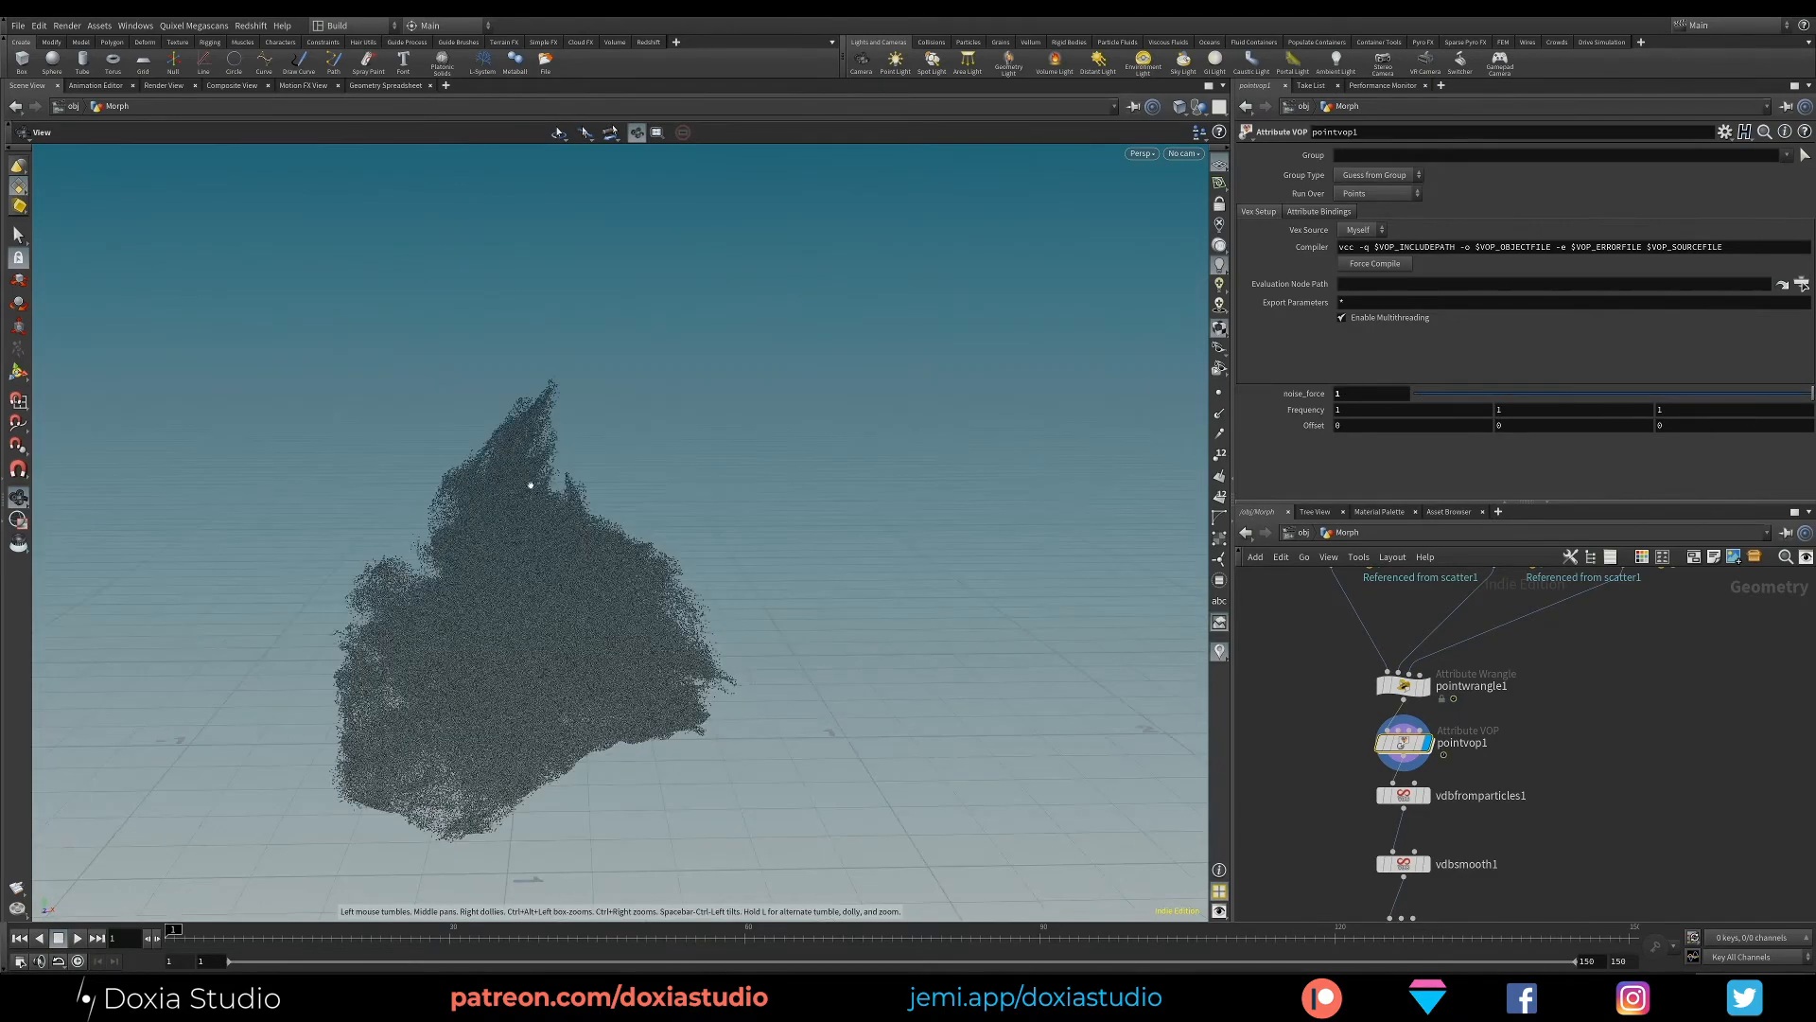
drag(531, 486, 878, 595)
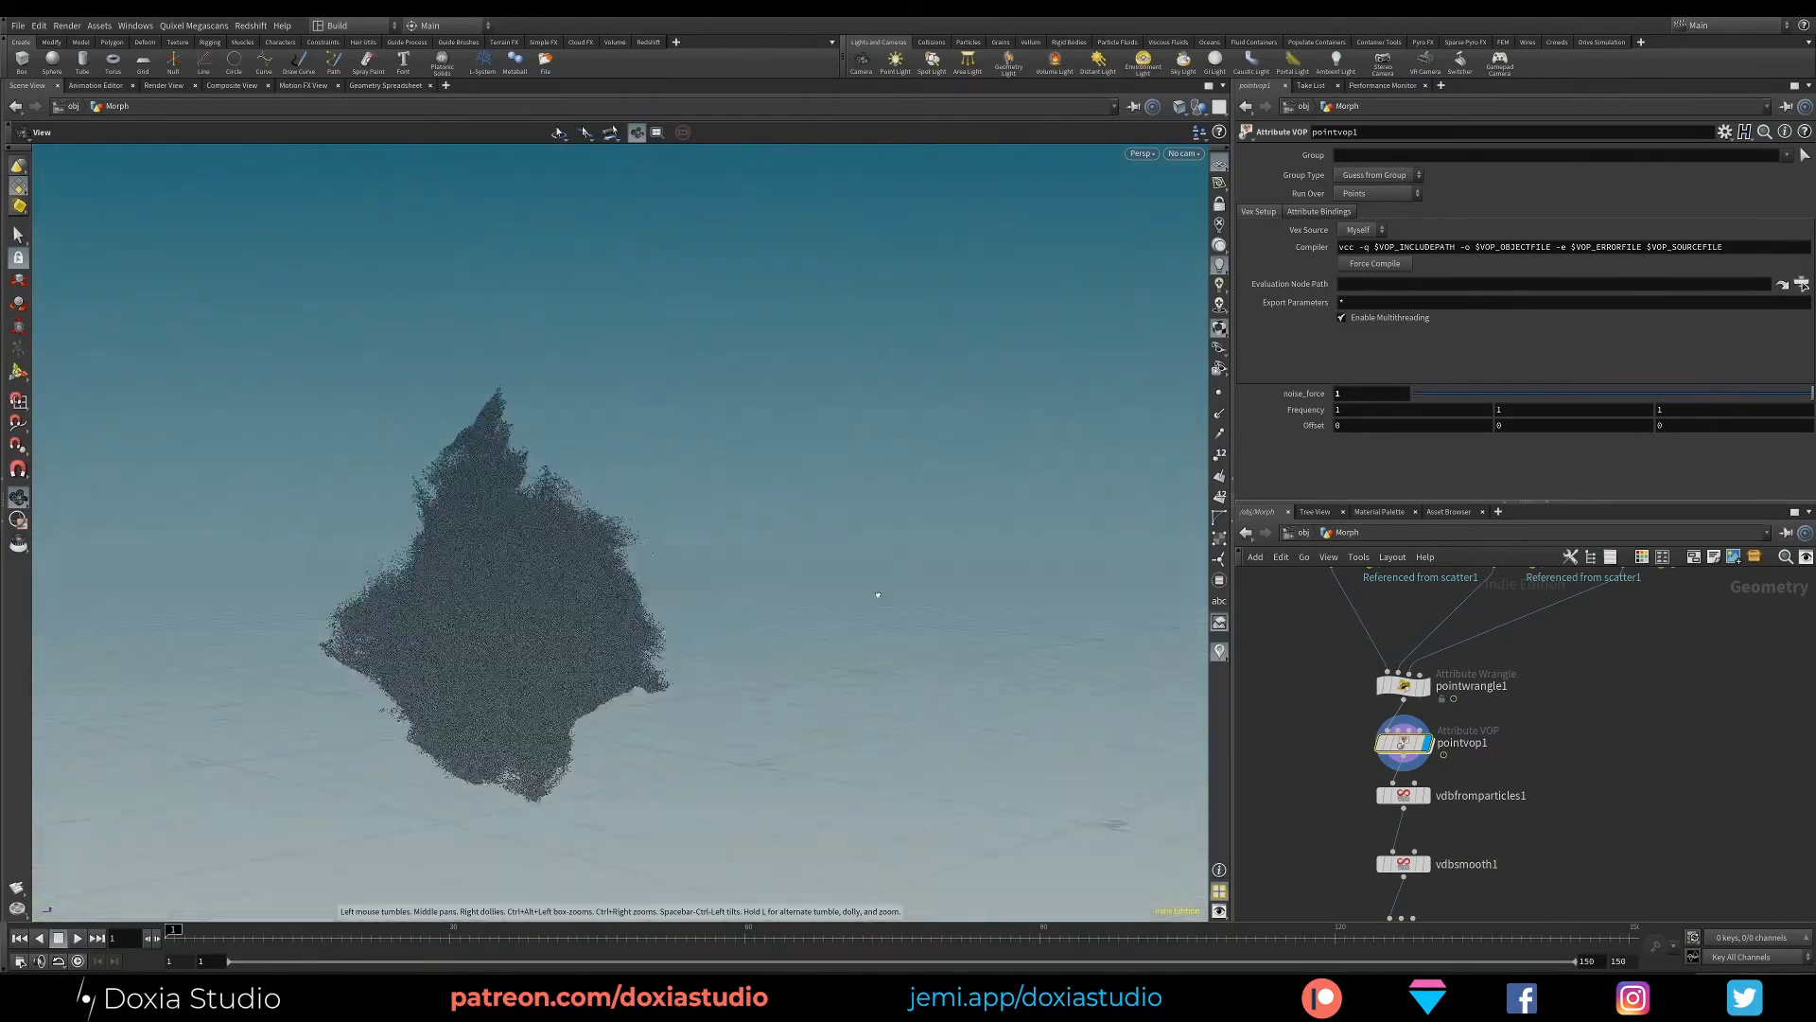
- Try a noise_force of 2 on pointvop1, inspect the points, and set it back to 1
click(1369, 392)
text(2)
key(Return)
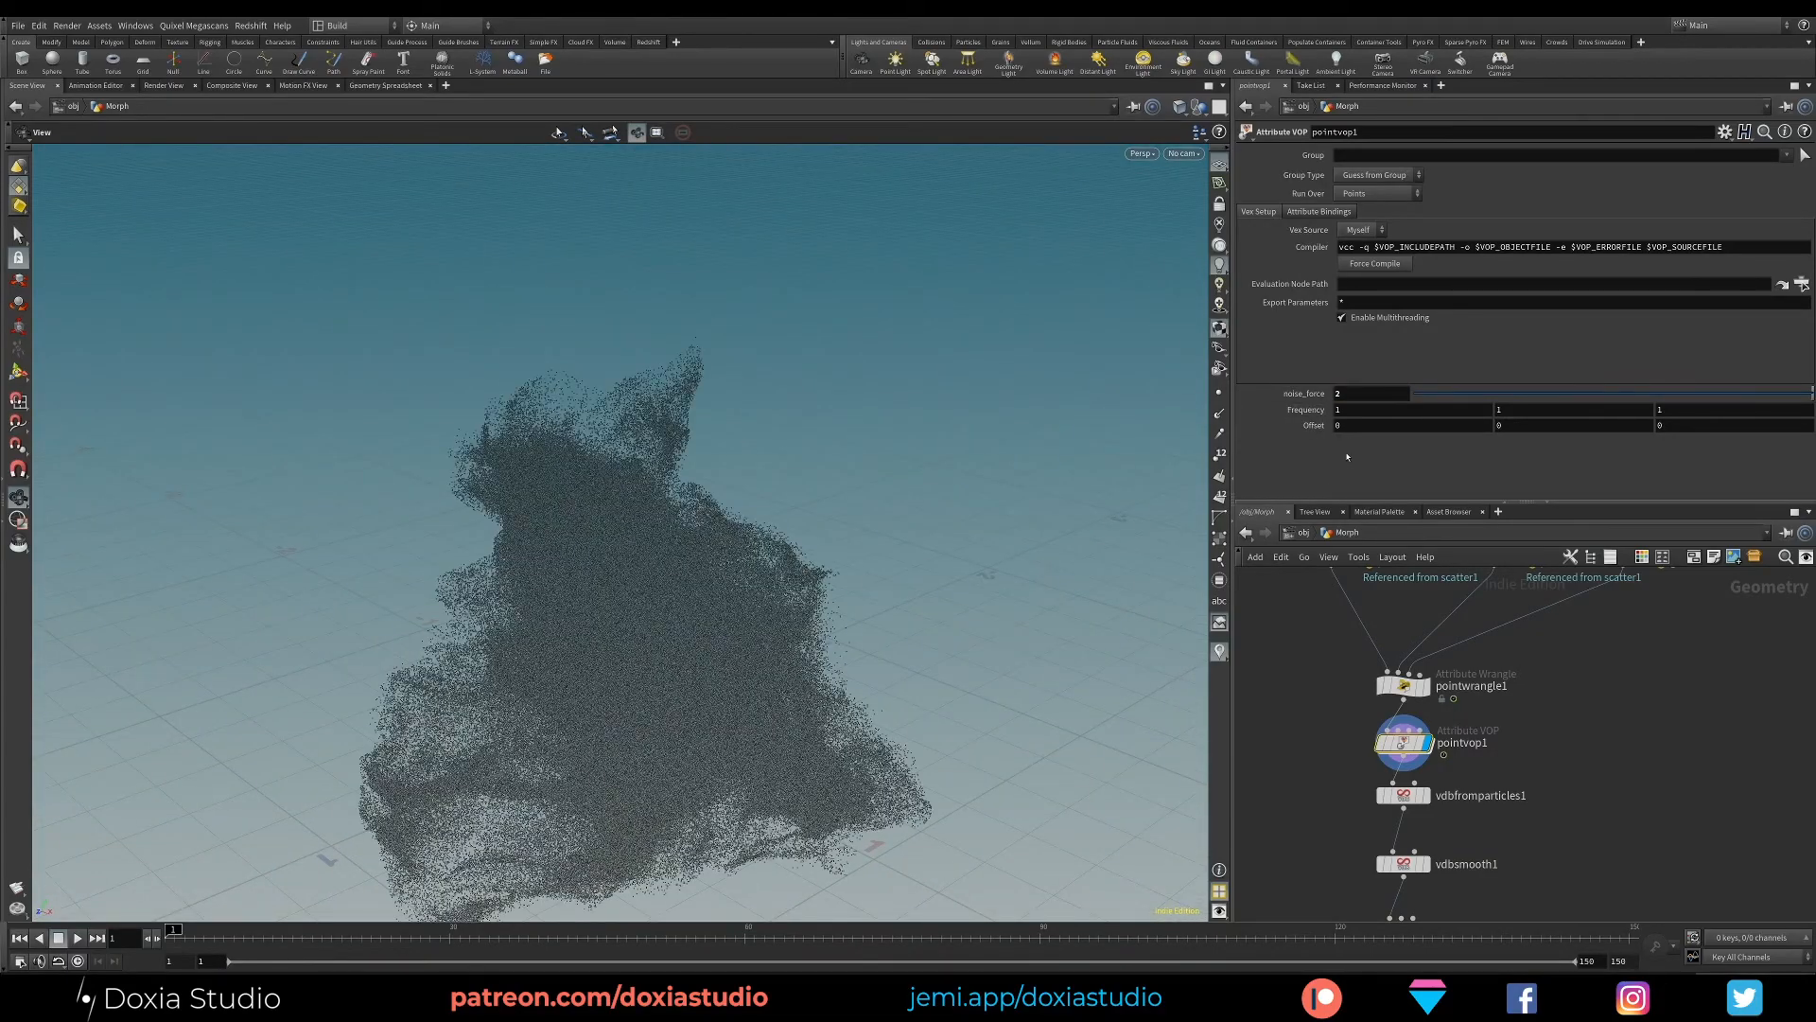
drag(606, 709, 652, 624)
drag(1350, 394, 1305, 402)
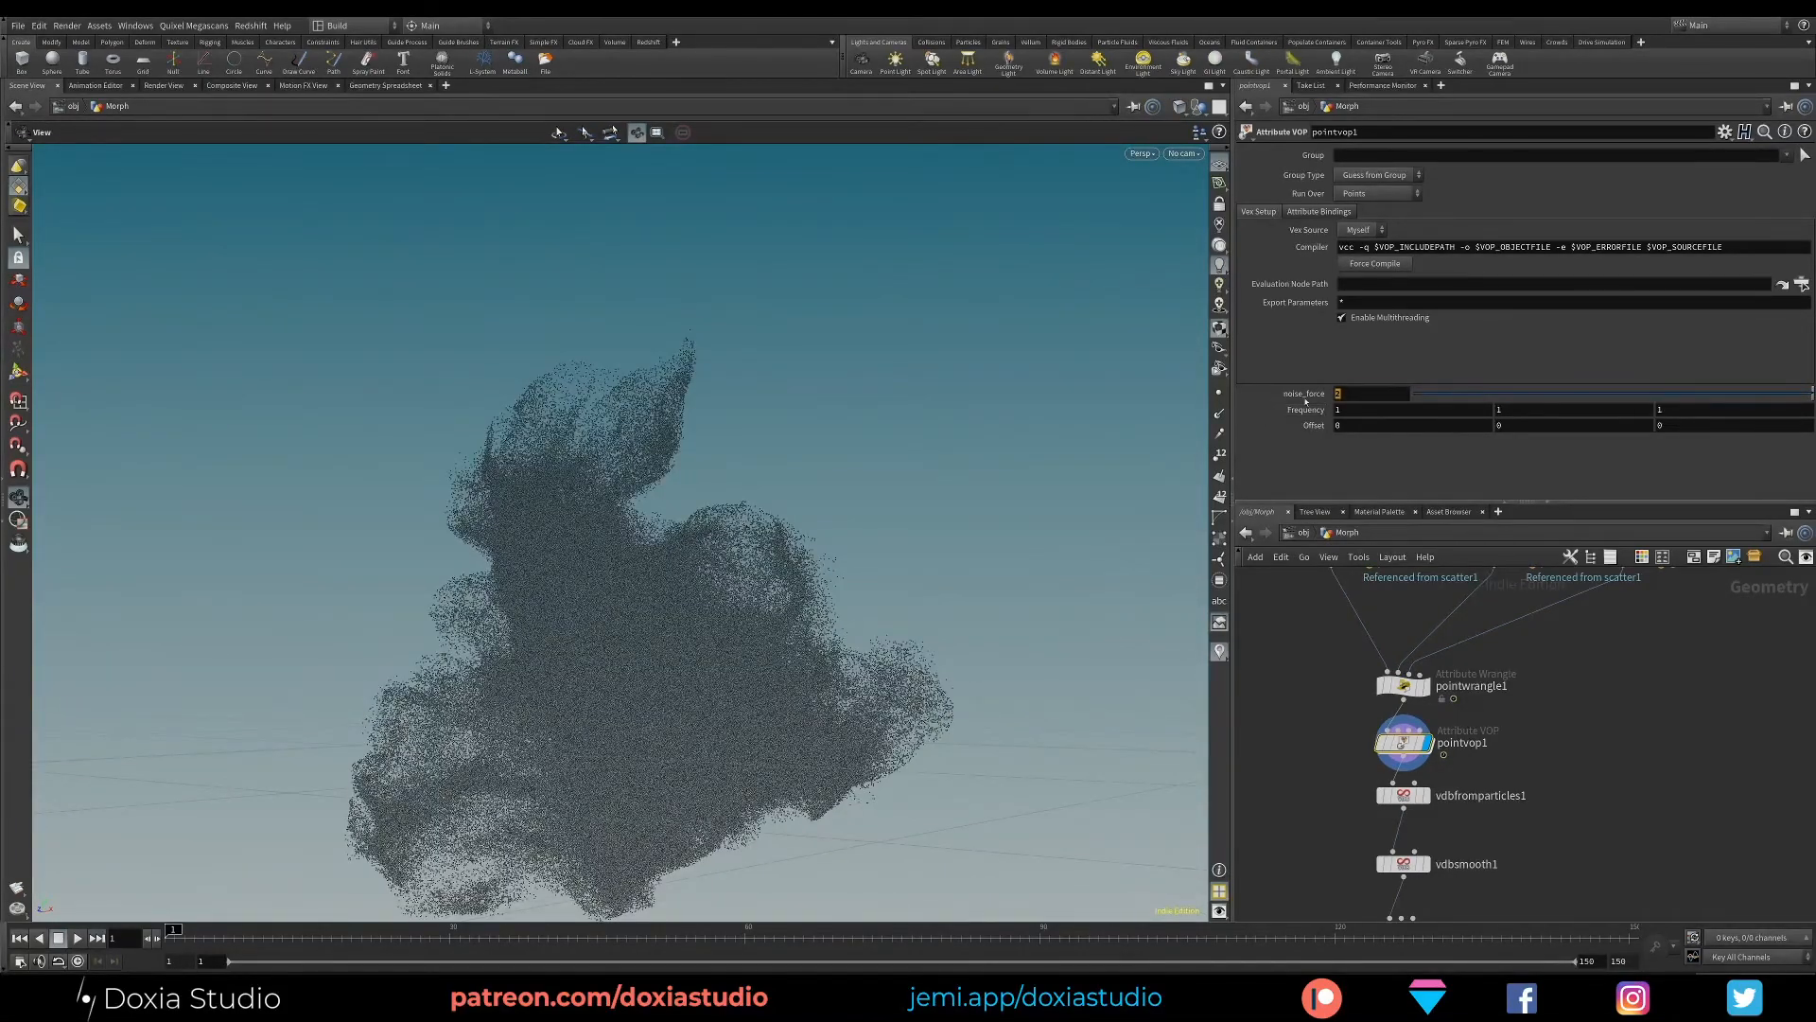
text(1)
key(Return)
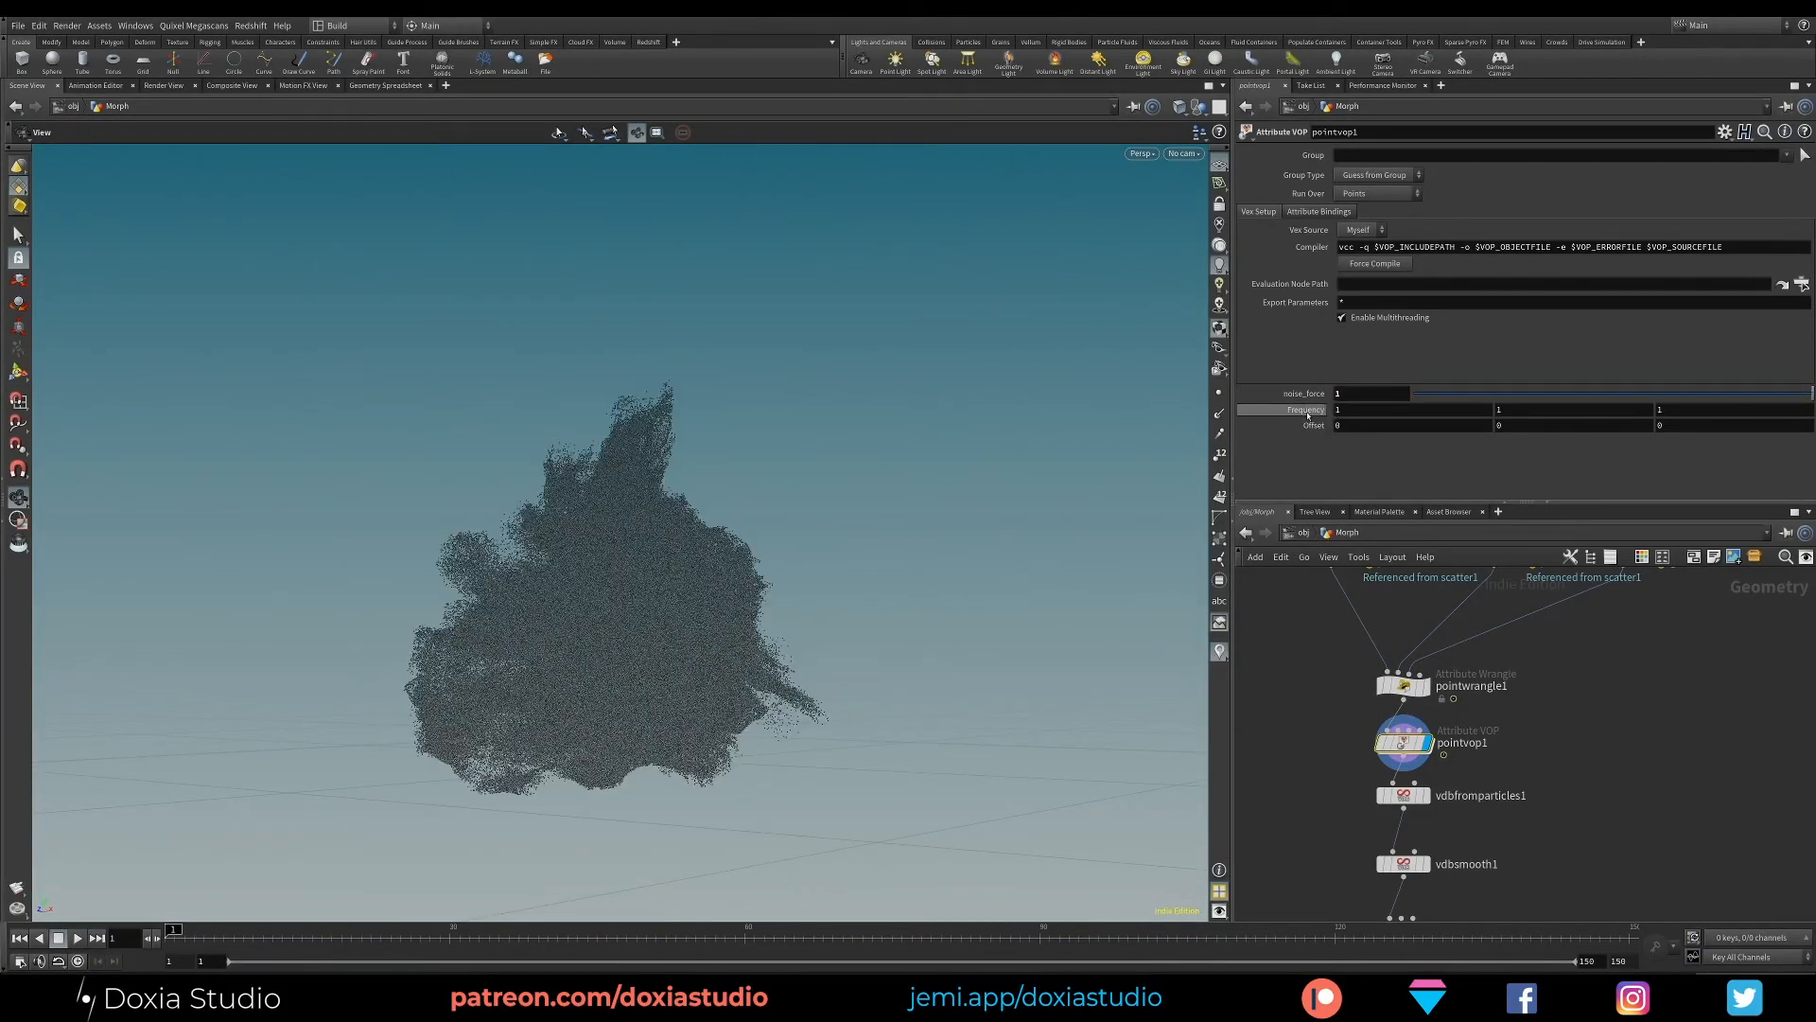
- Set the pointvop1 Frequency to 2 on all three axes and inspect the noisy points
drag(1362, 407, 1333, 410)
text(2)
drag(1523, 409, 1495, 409)
text(2)
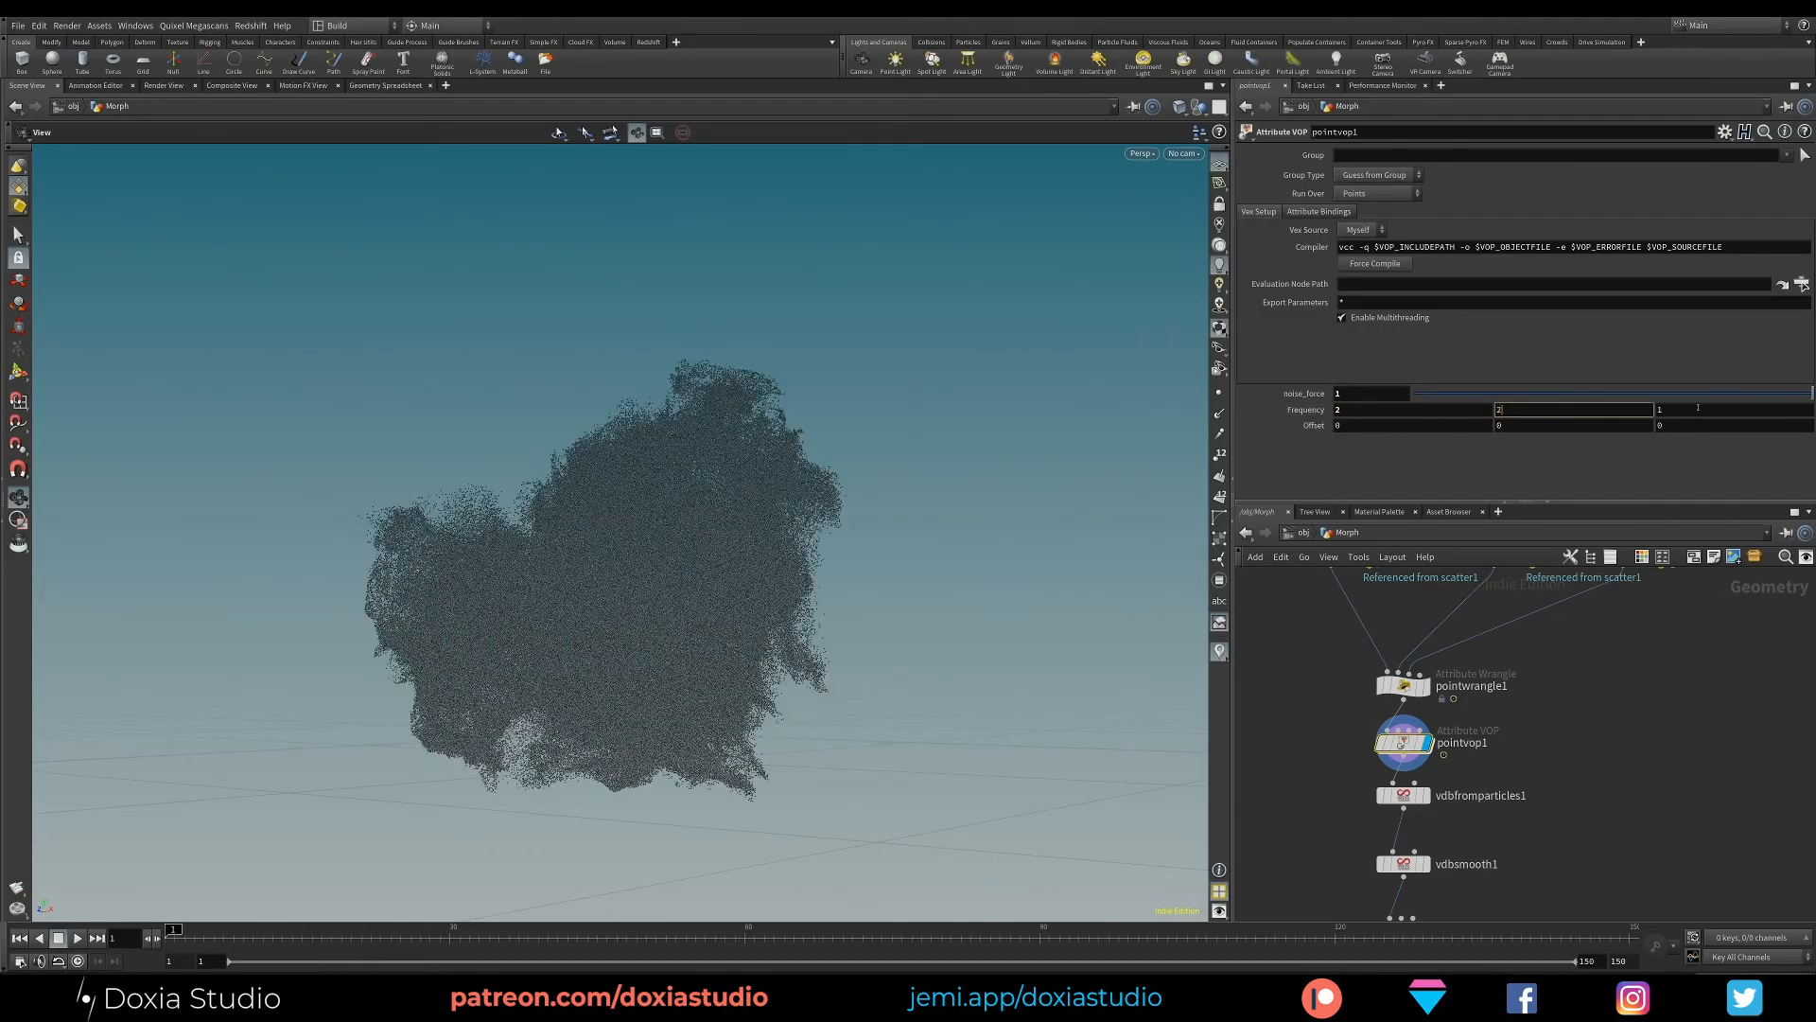
drag(1698, 407, 1657, 409)
text(2)
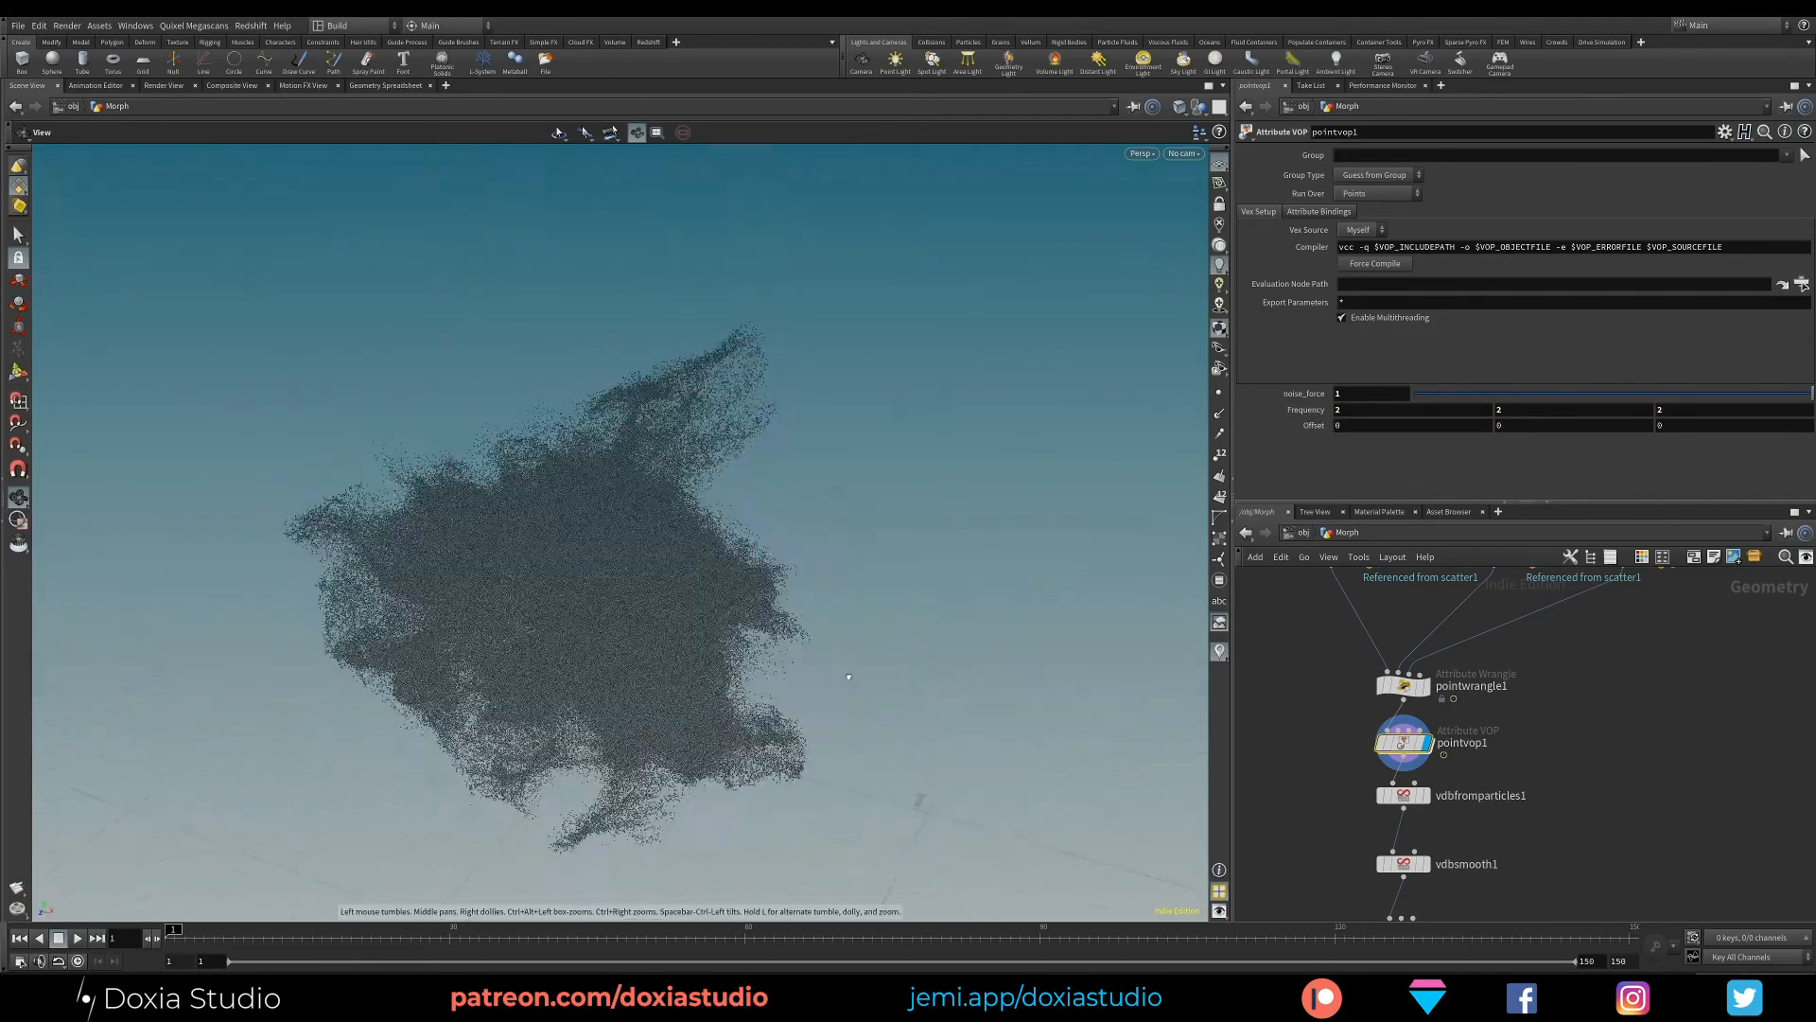
drag(849, 677, 956, 499)
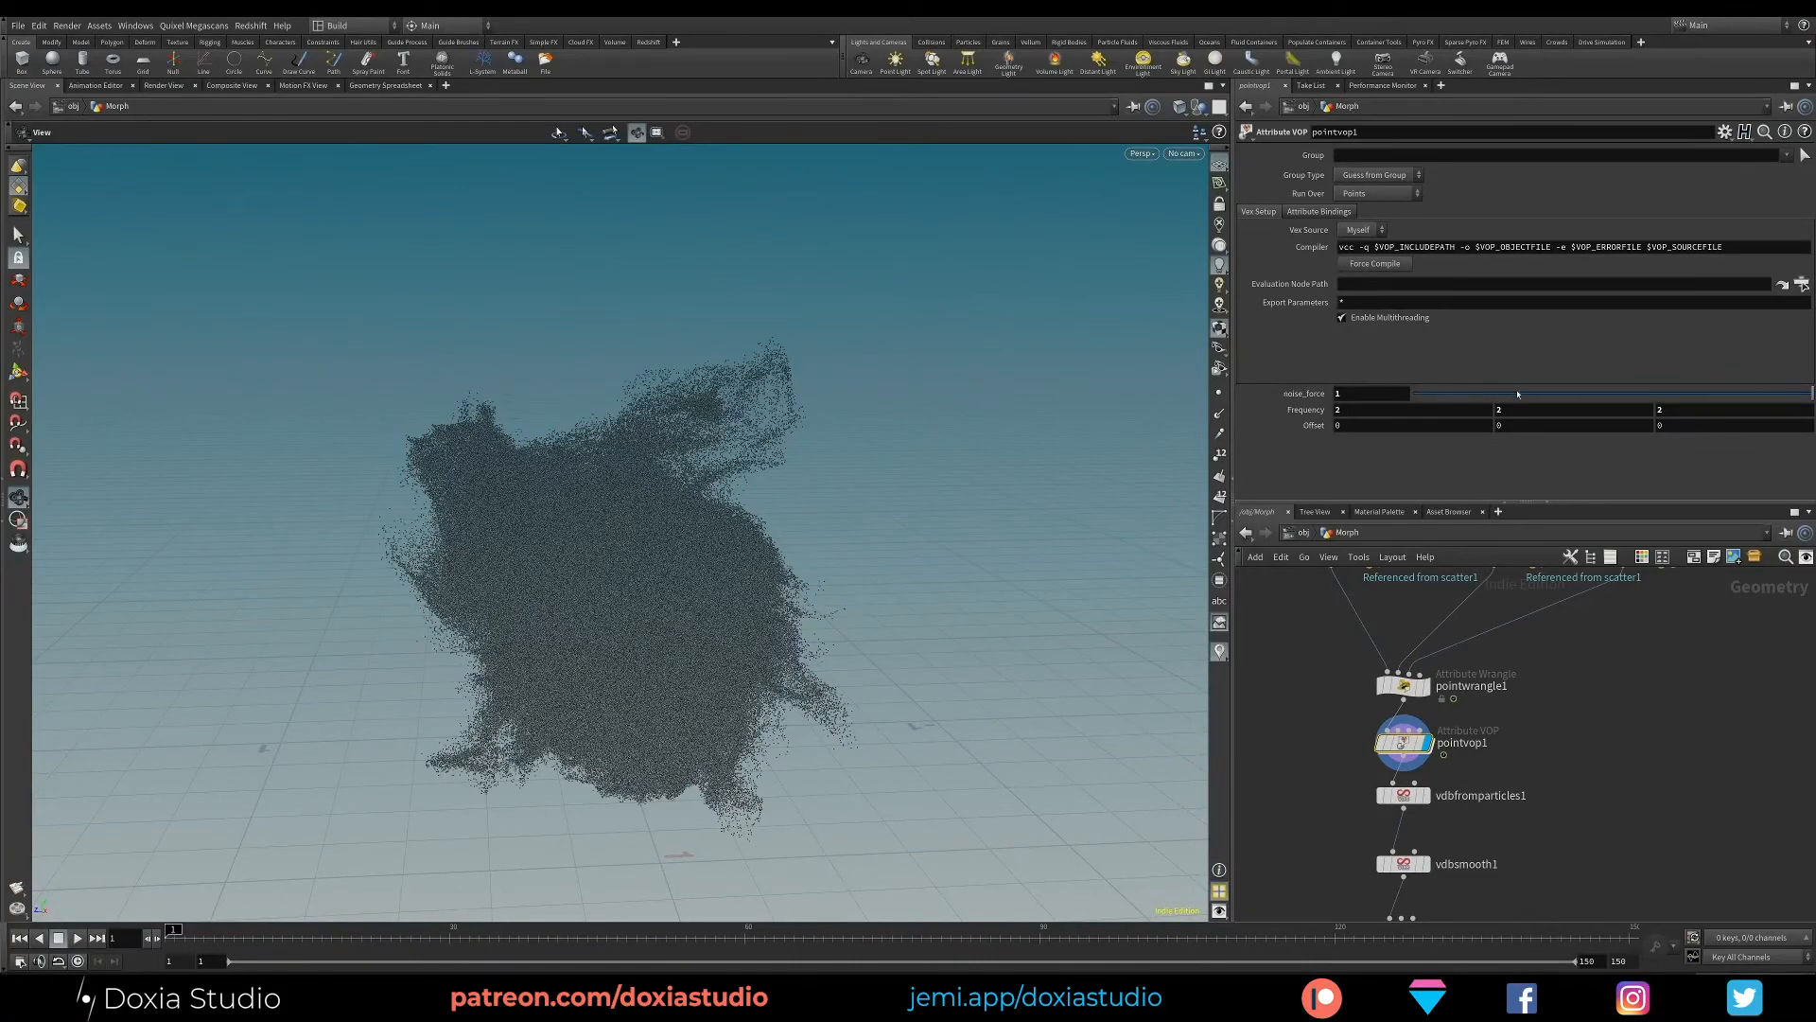
drag(1518, 393, 1814, 394)
- Set the Y Offset on pointvop1 to $T, inspect the animated noise, and return the timeline to frame 1
drag(1514, 425, 1447, 445)
text($T)
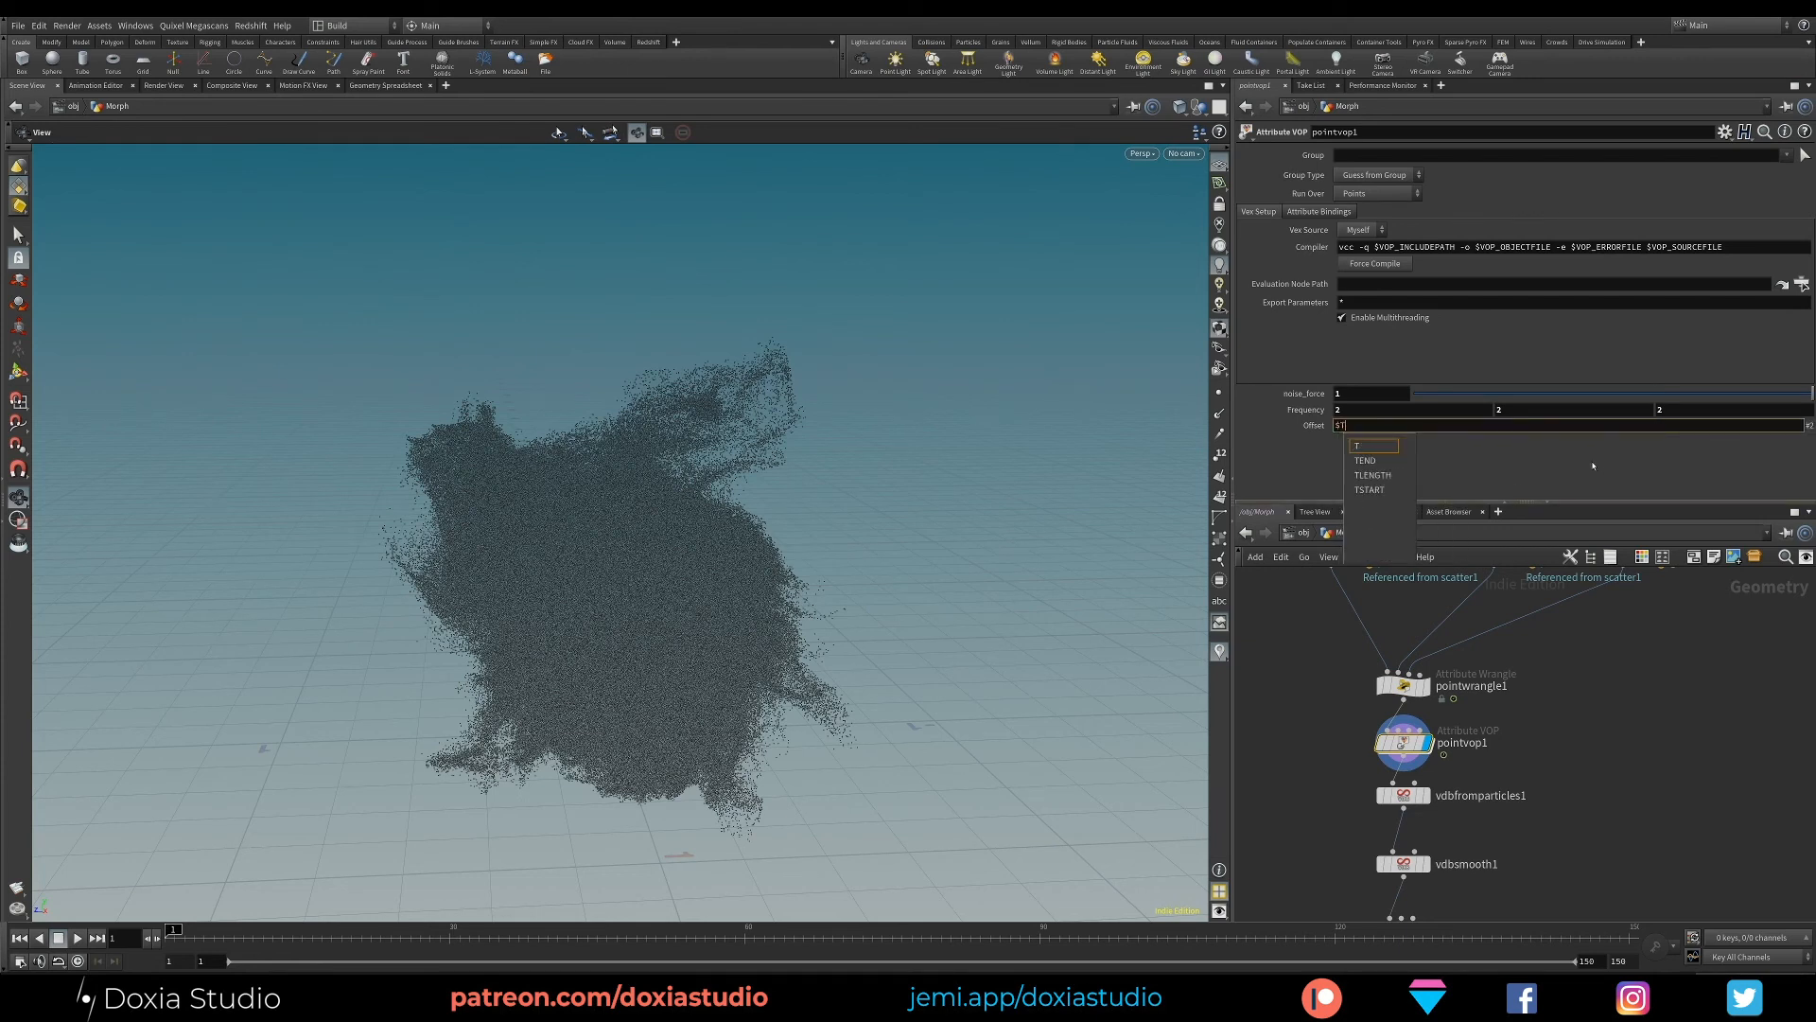
key(Return)
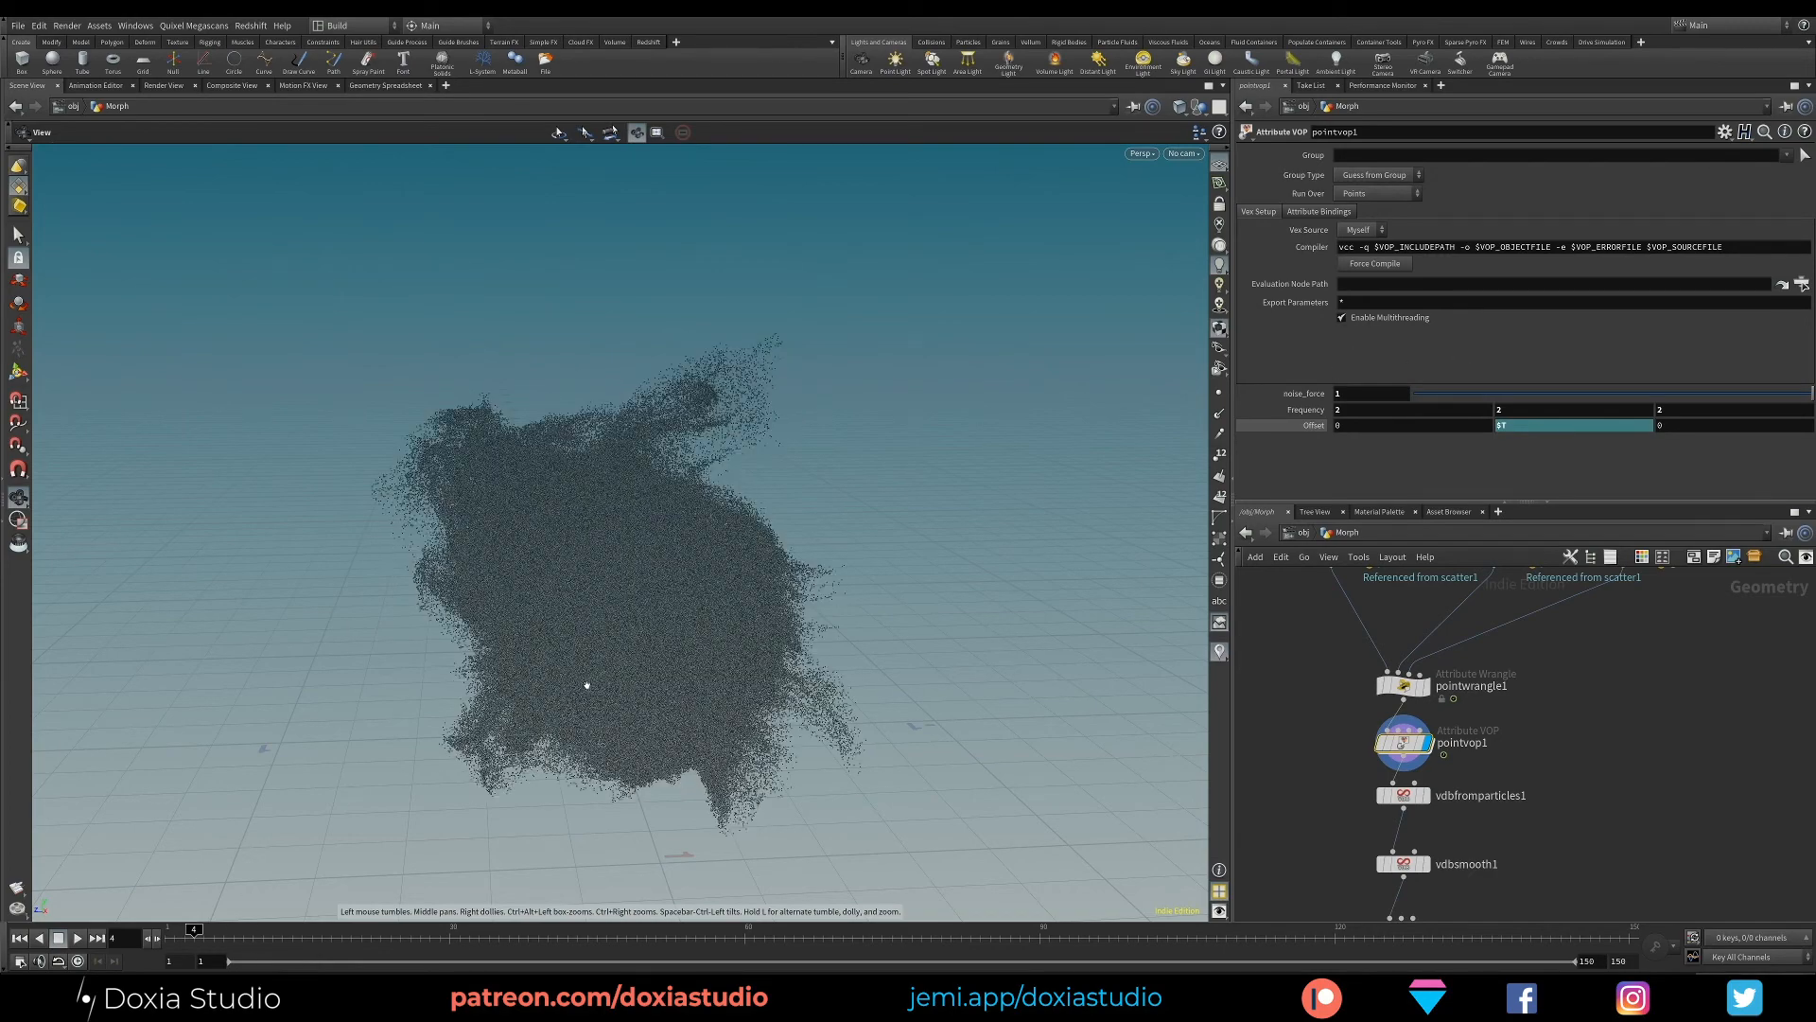
drag(586, 685, 522, 605)
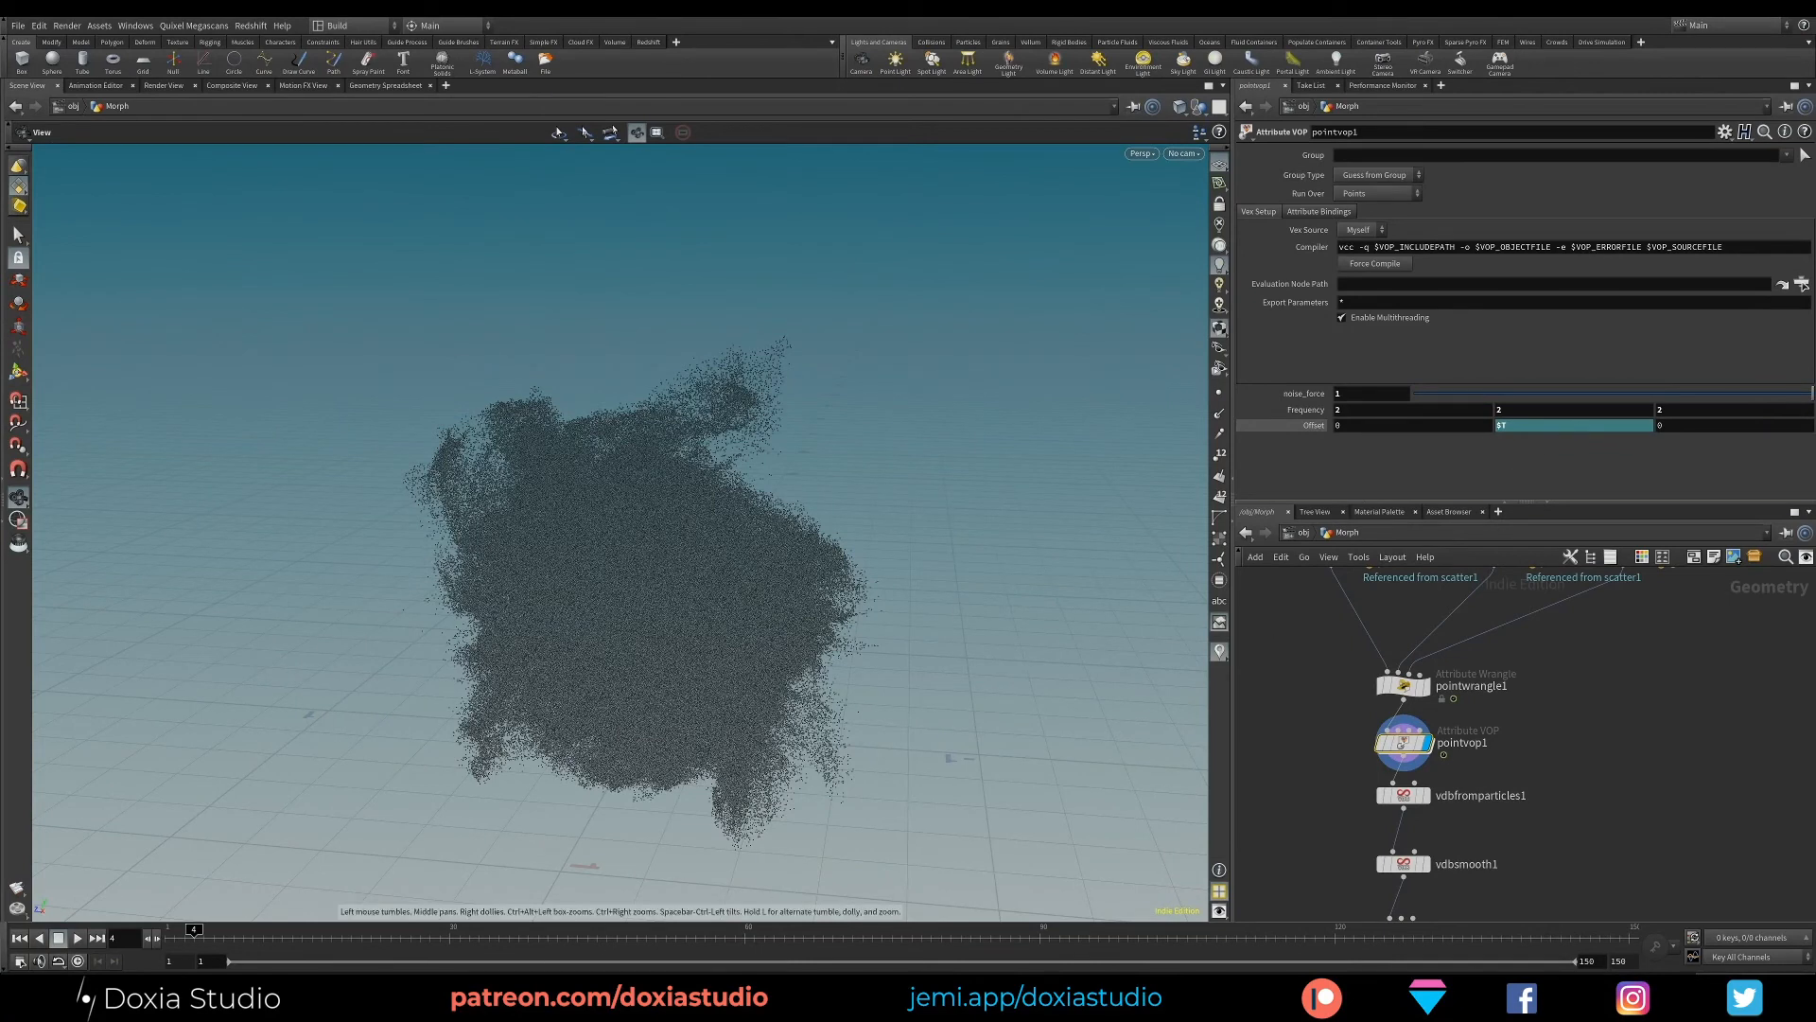
drag(194, 934, 130, 955)
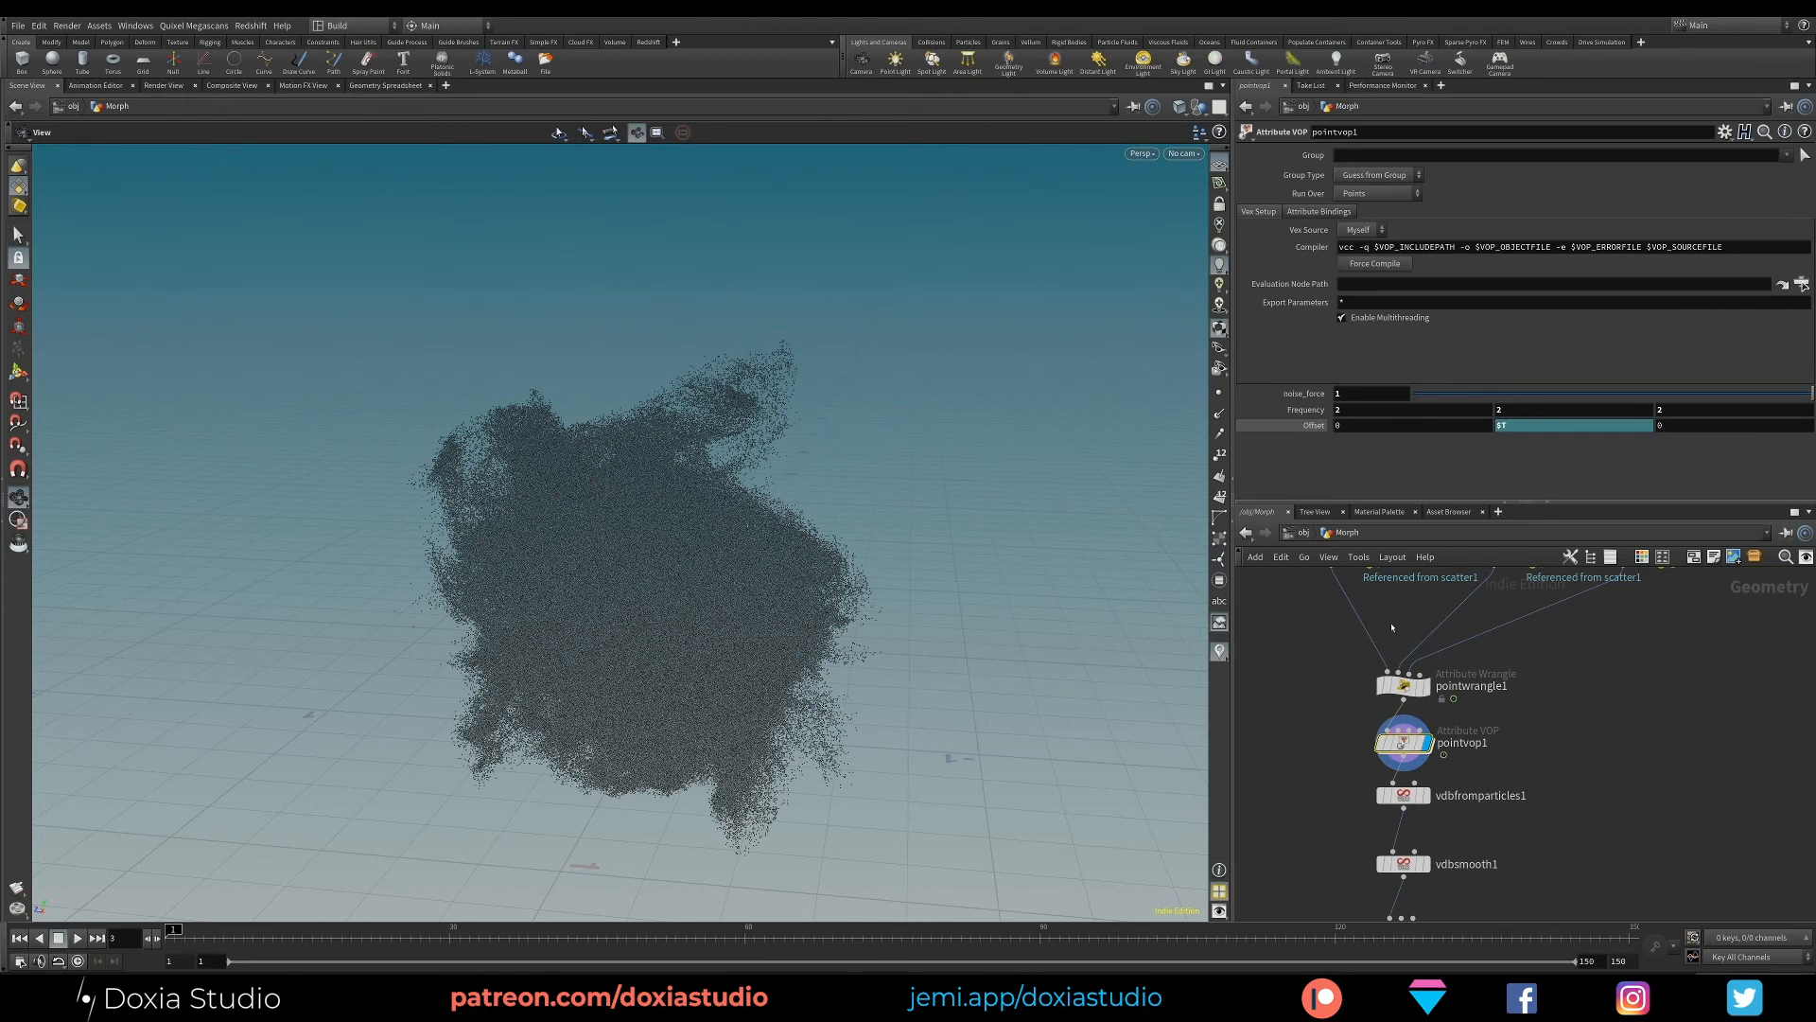
- Raise LERPToCube on pointwrangle1 to morph the points toward the cube, and select pointvop1 again
click(1404, 685)
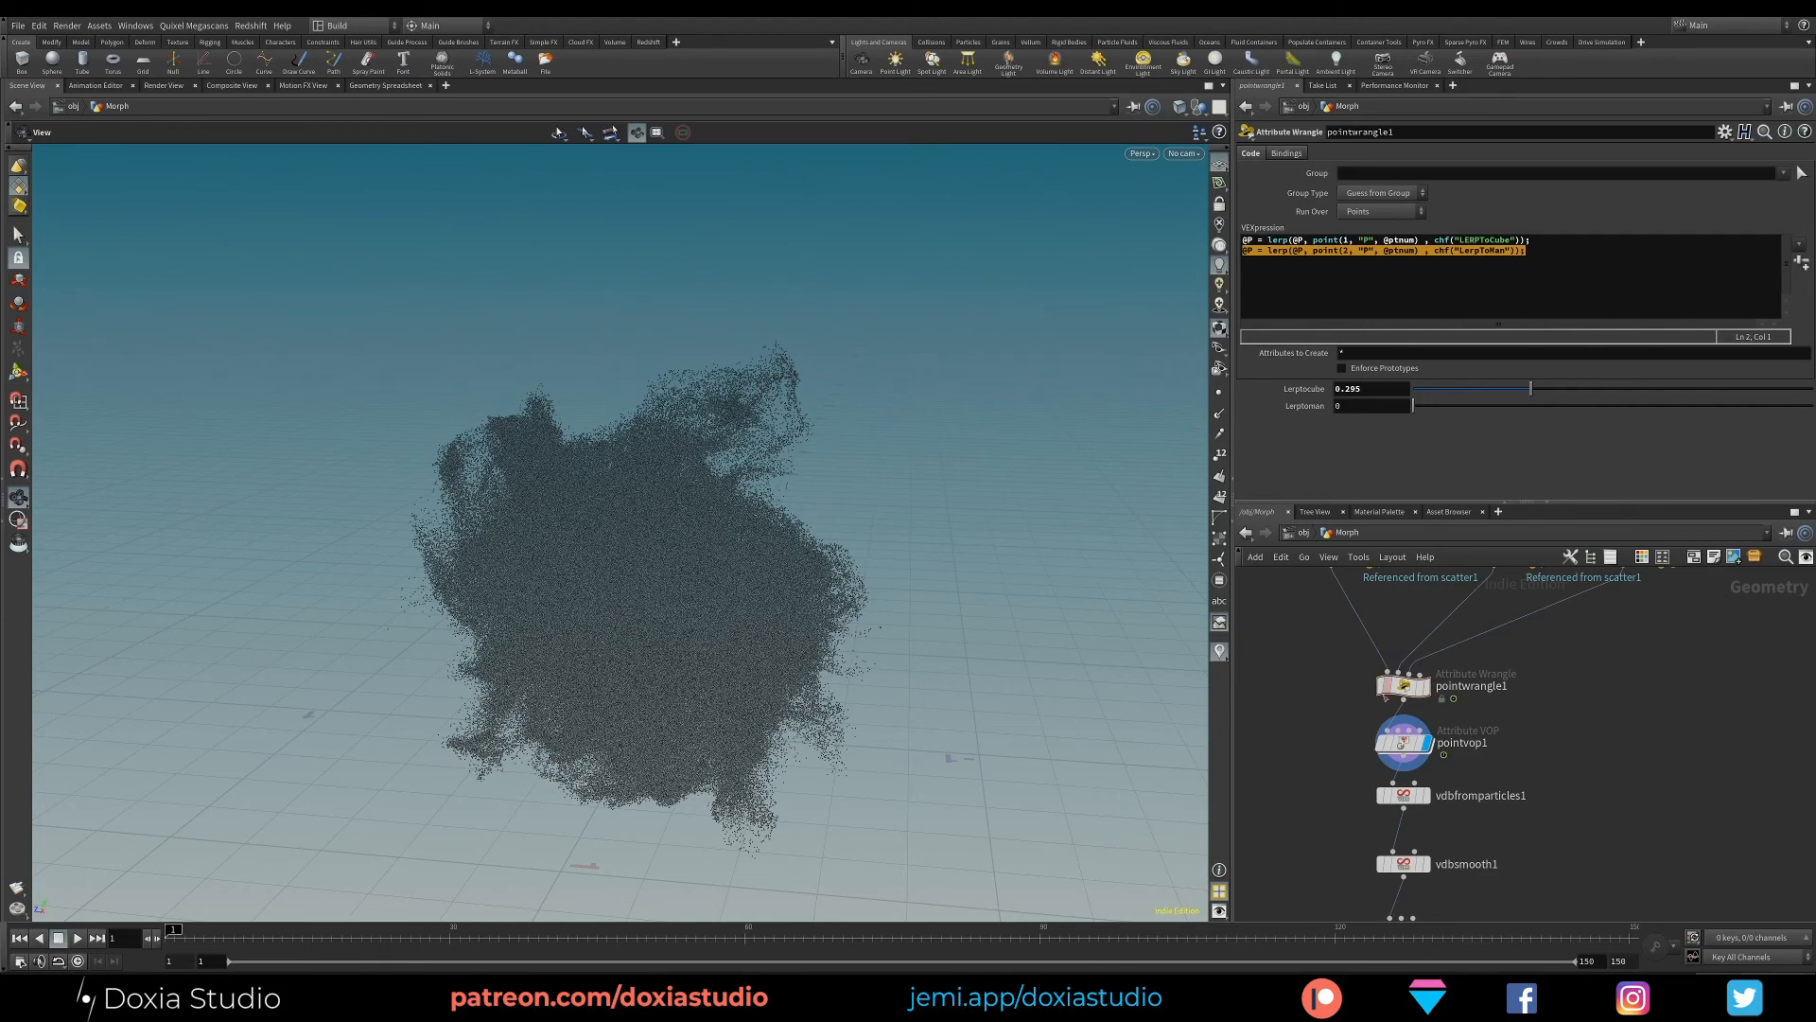
drag(1389, 689, 1389, 672)
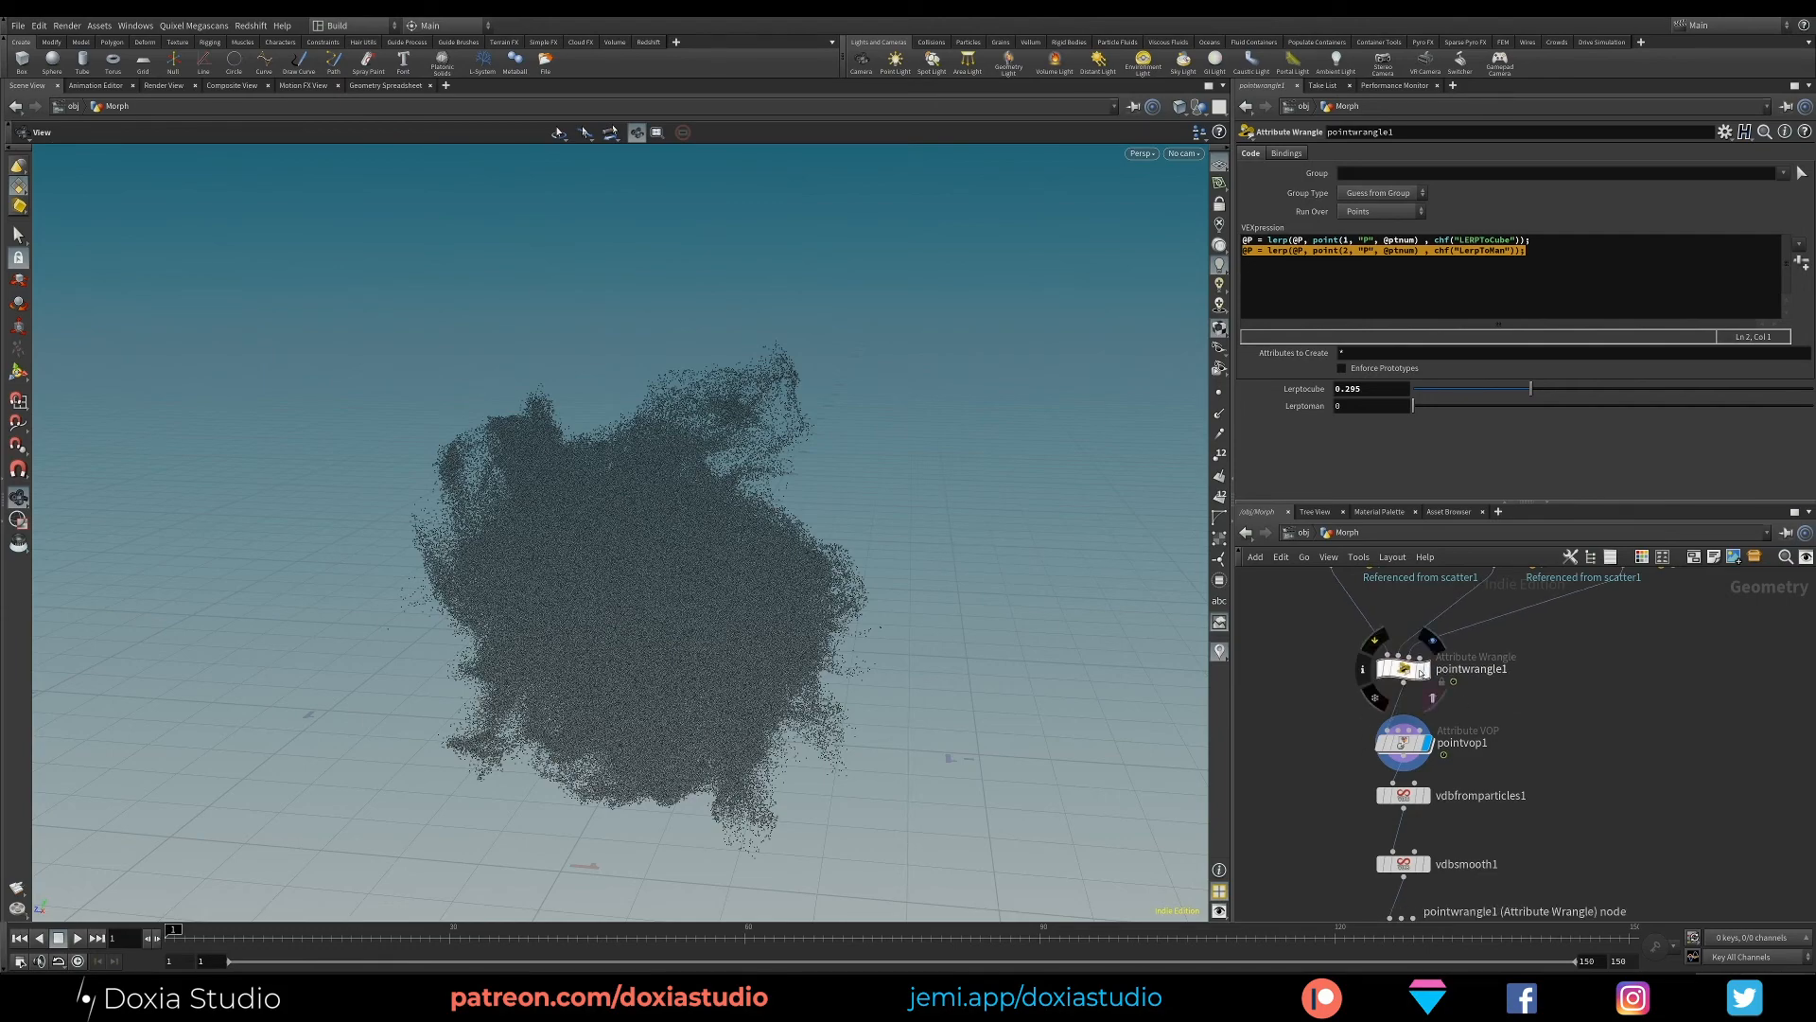
drag(1452, 390, 1800, 401)
click(1402, 742)
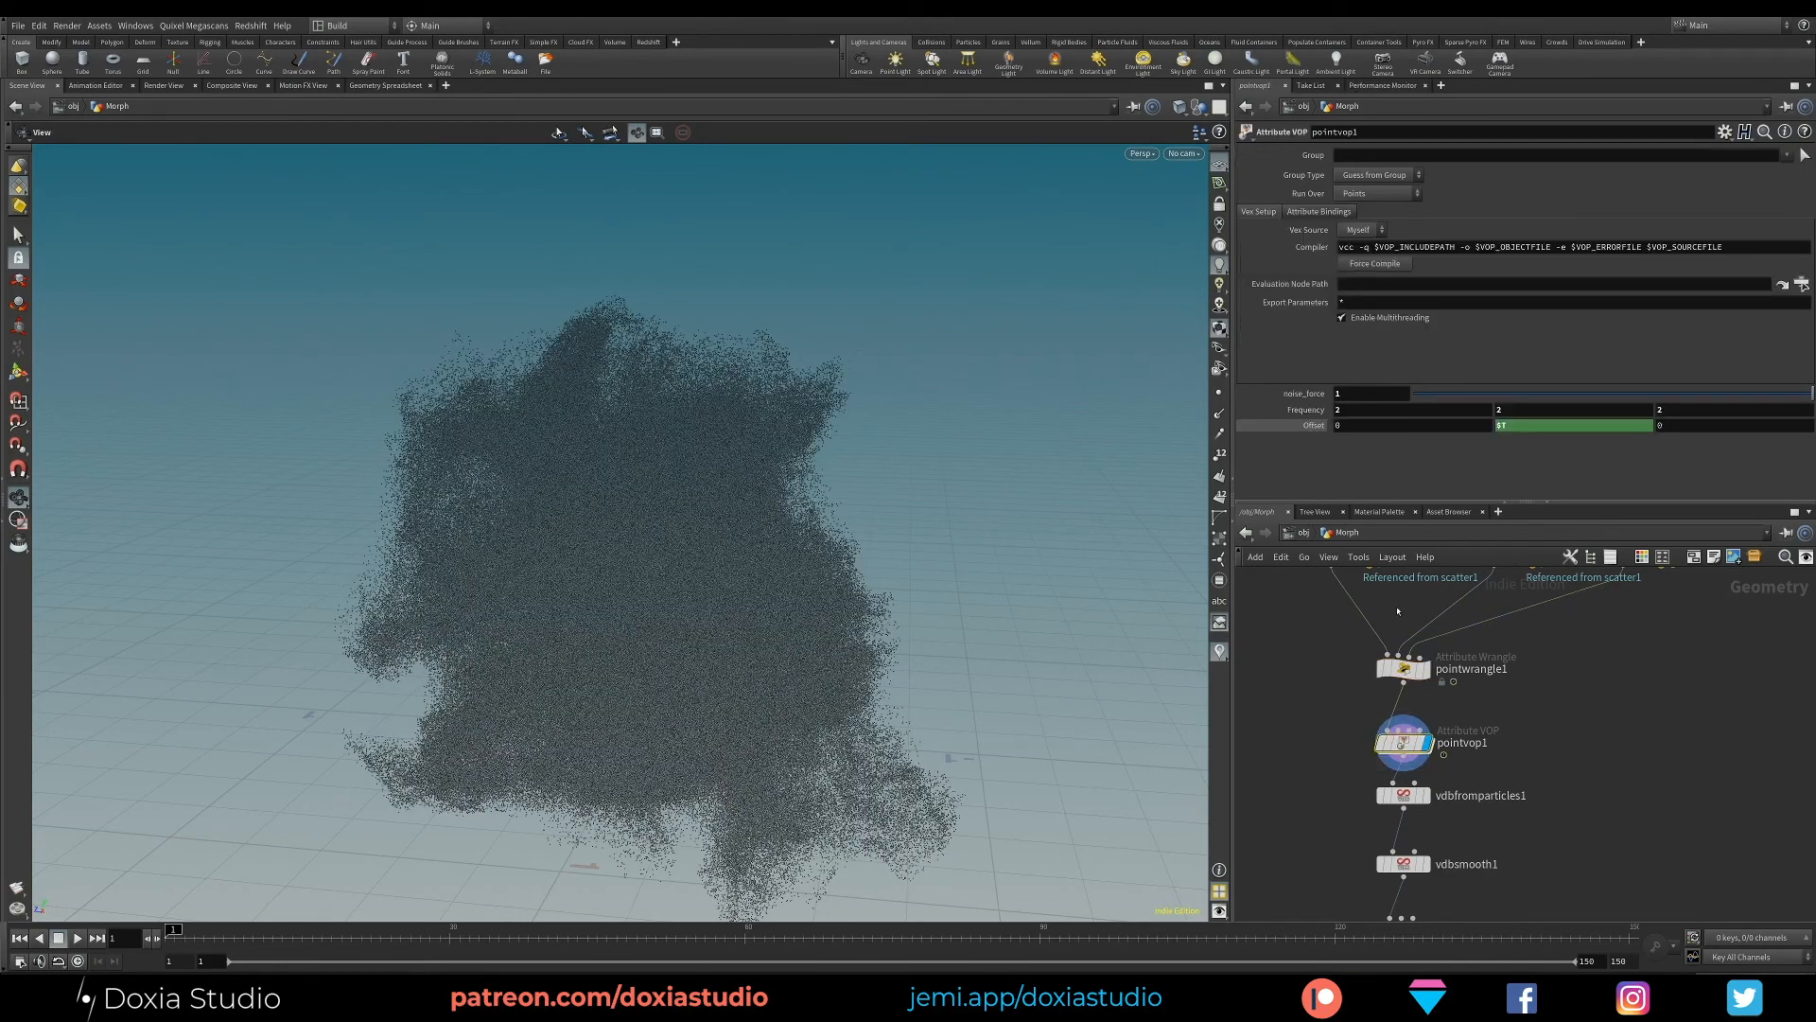
- Try LERPToCube at 1 on pointwrangle1, set it back to 0, and inspect the noisy sphere points
drag(1504, 397, 1812, 393)
click(1403, 668)
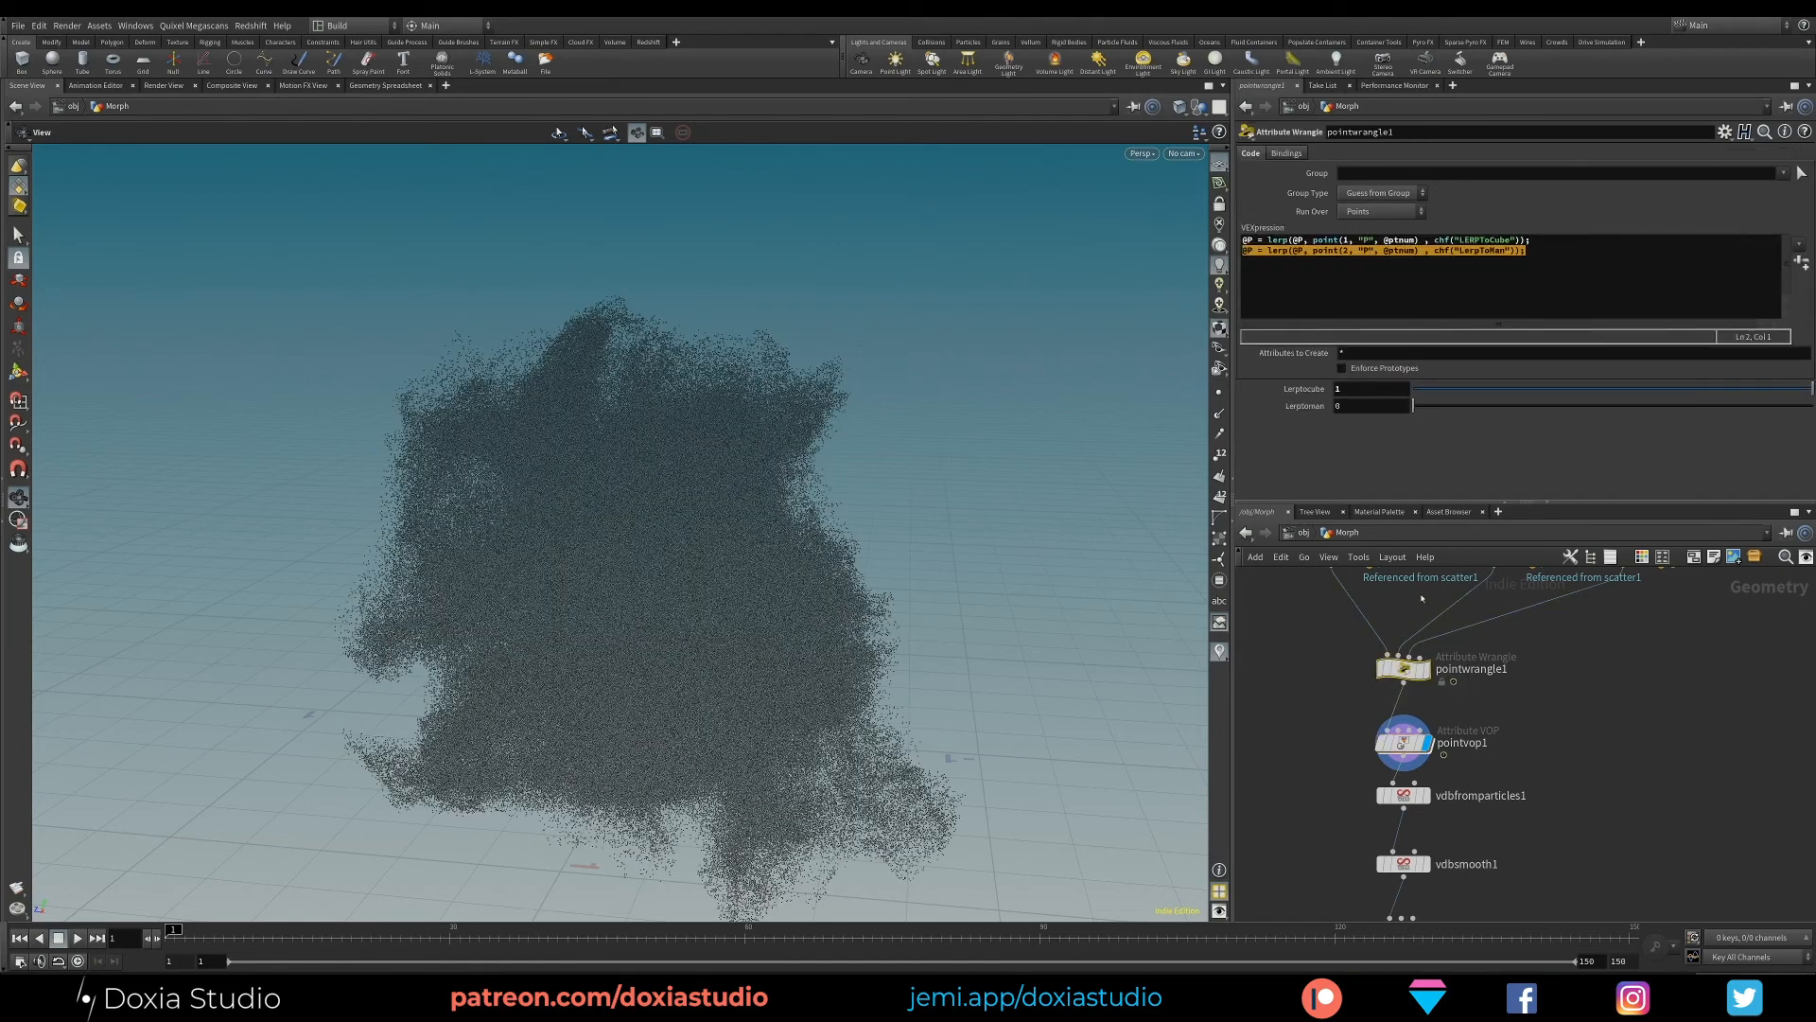
drag(1509, 390, 1797, 388)
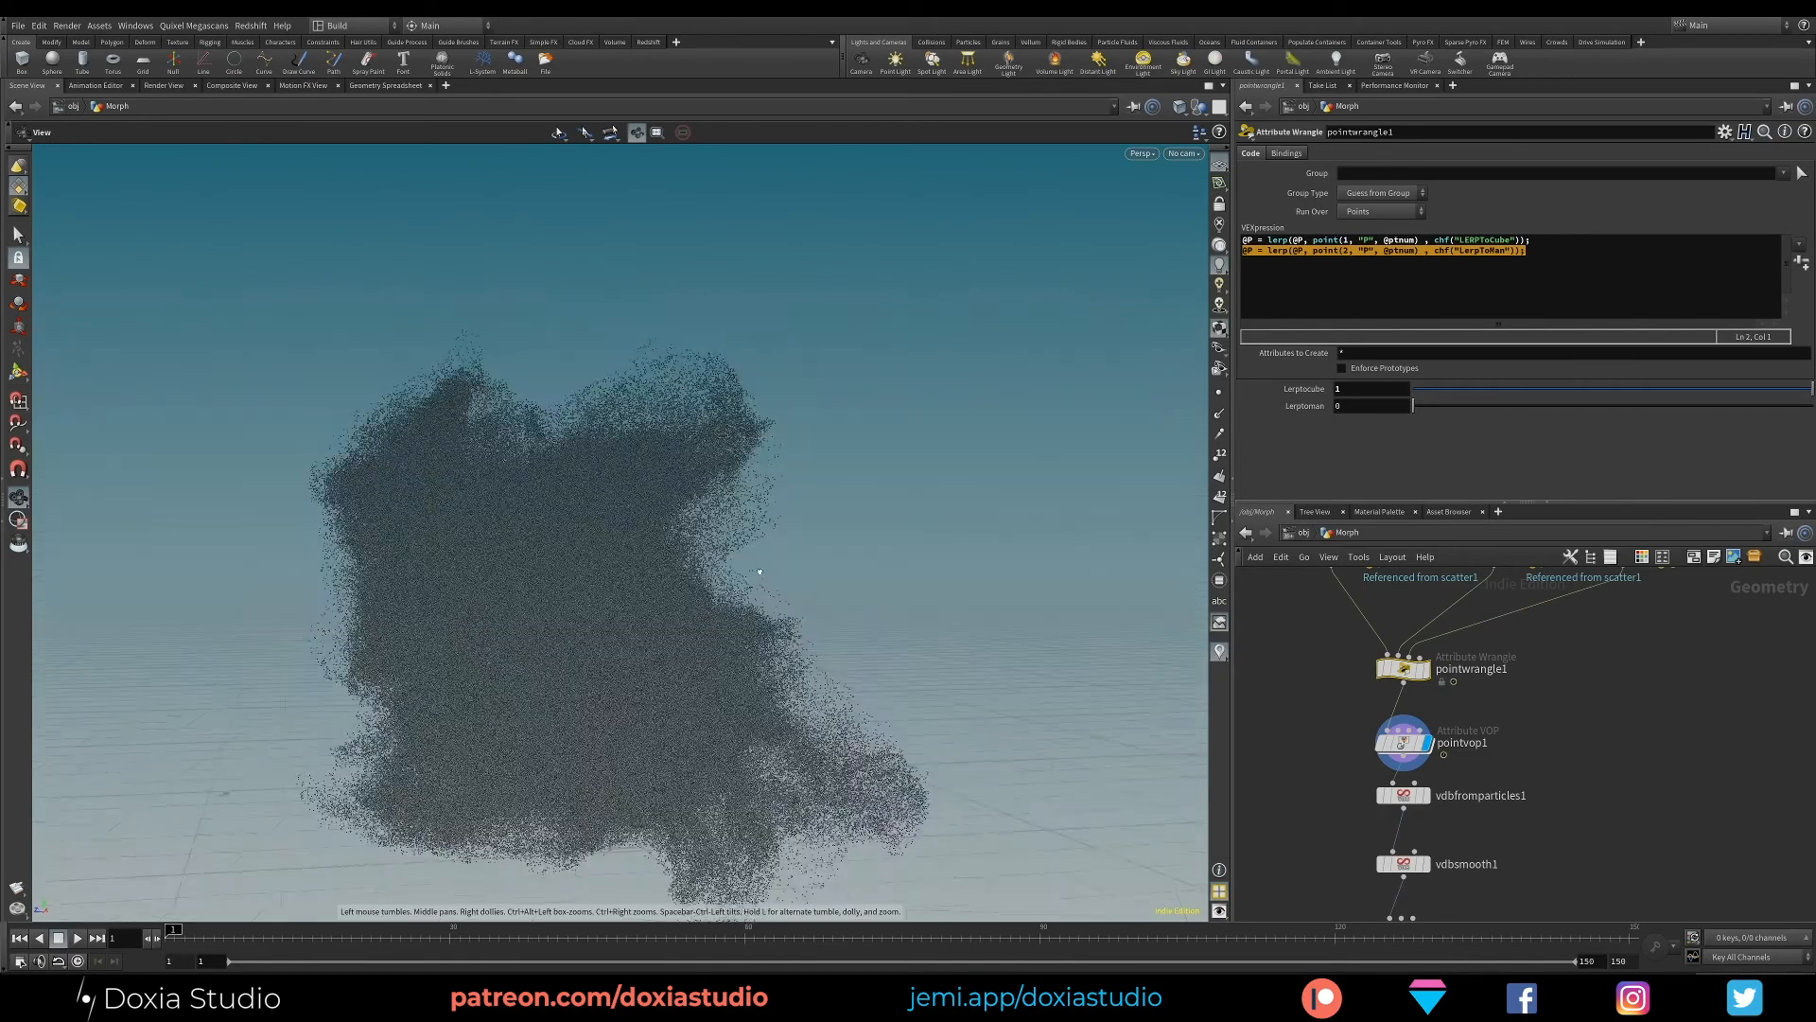
drag(760, 571, 795, 620)
drag(1494, 388, 1301, 391)
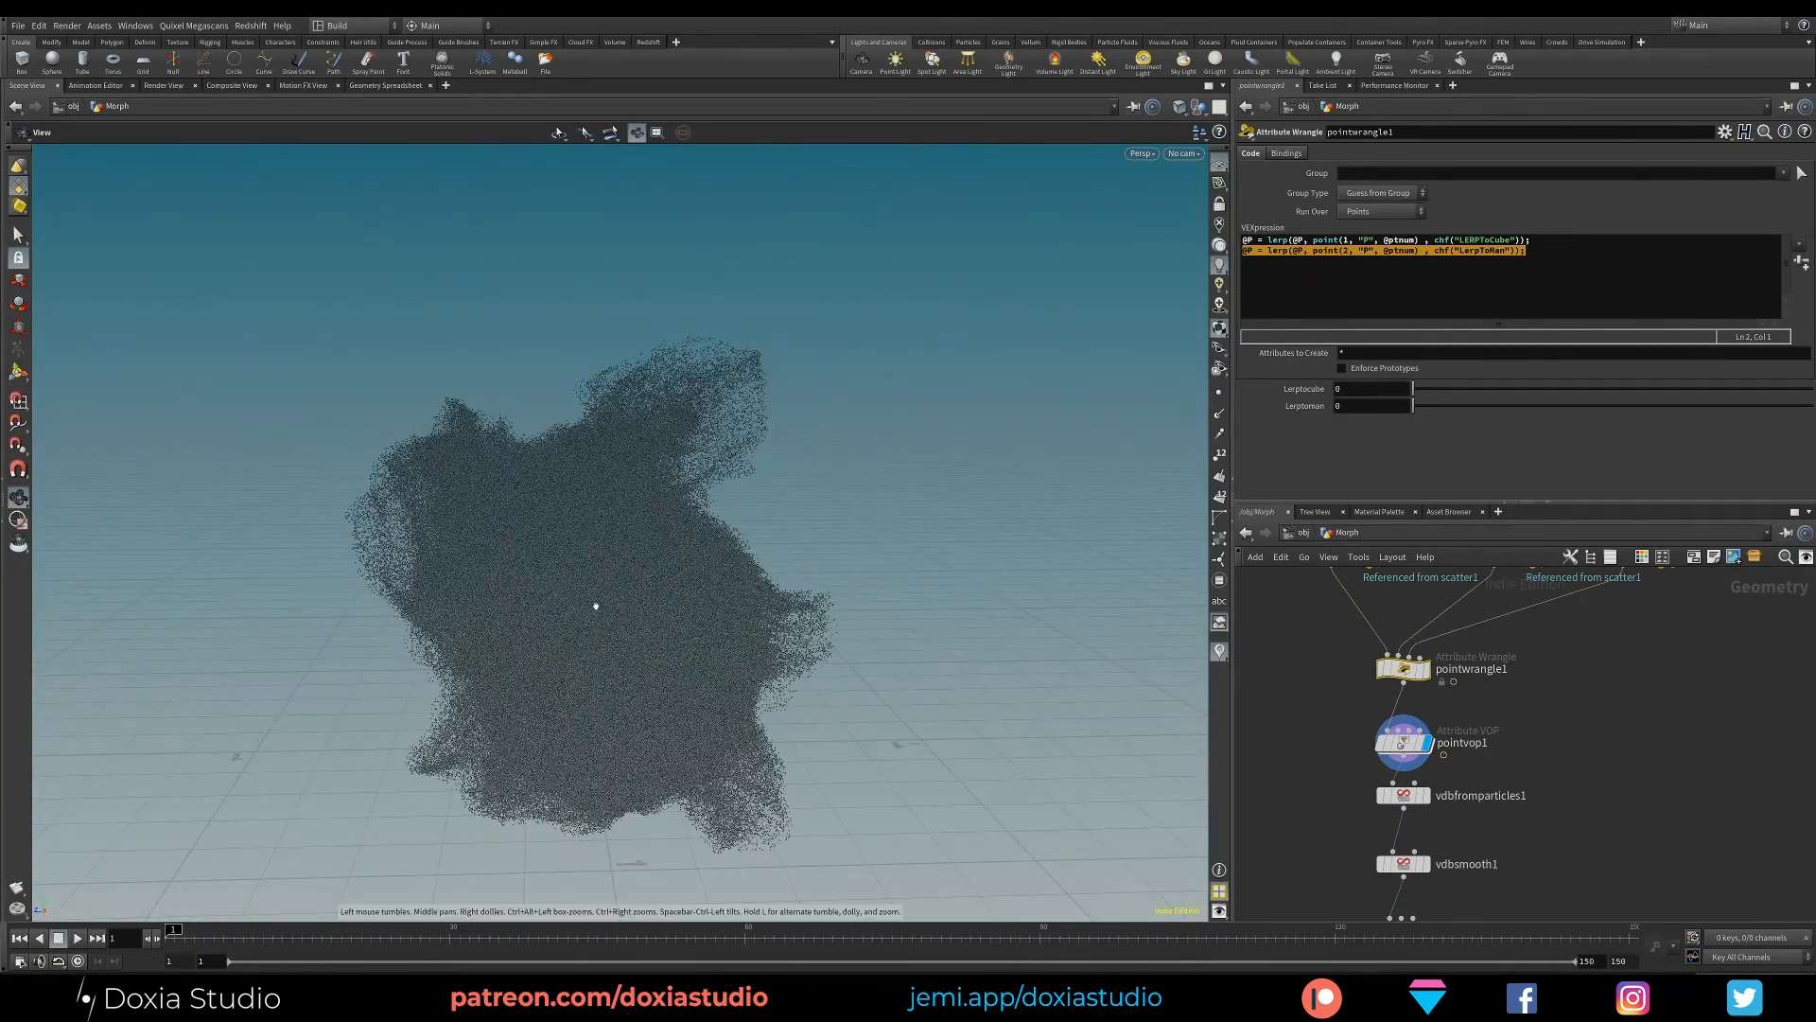
drag(596, 605, 1001, 406)
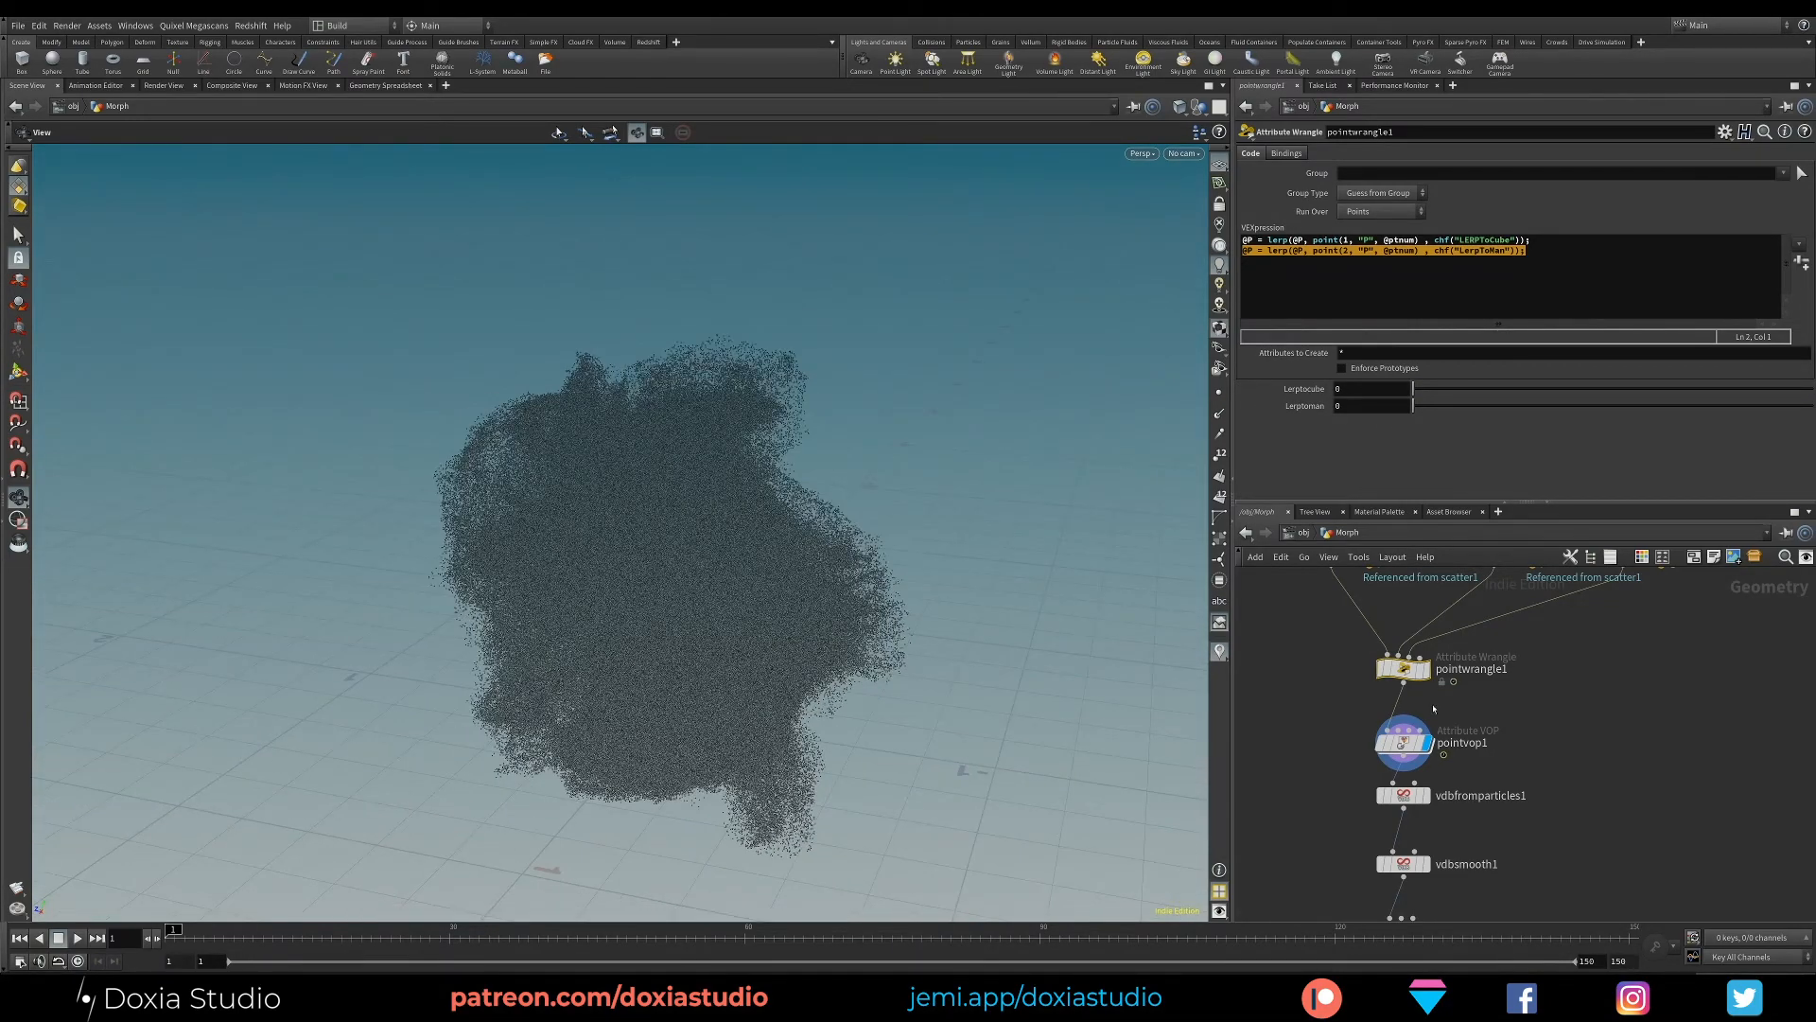
- Go to frame 60 and set noise_force on pointvop1 to 0
drag(1406, 746, 1407, 672)
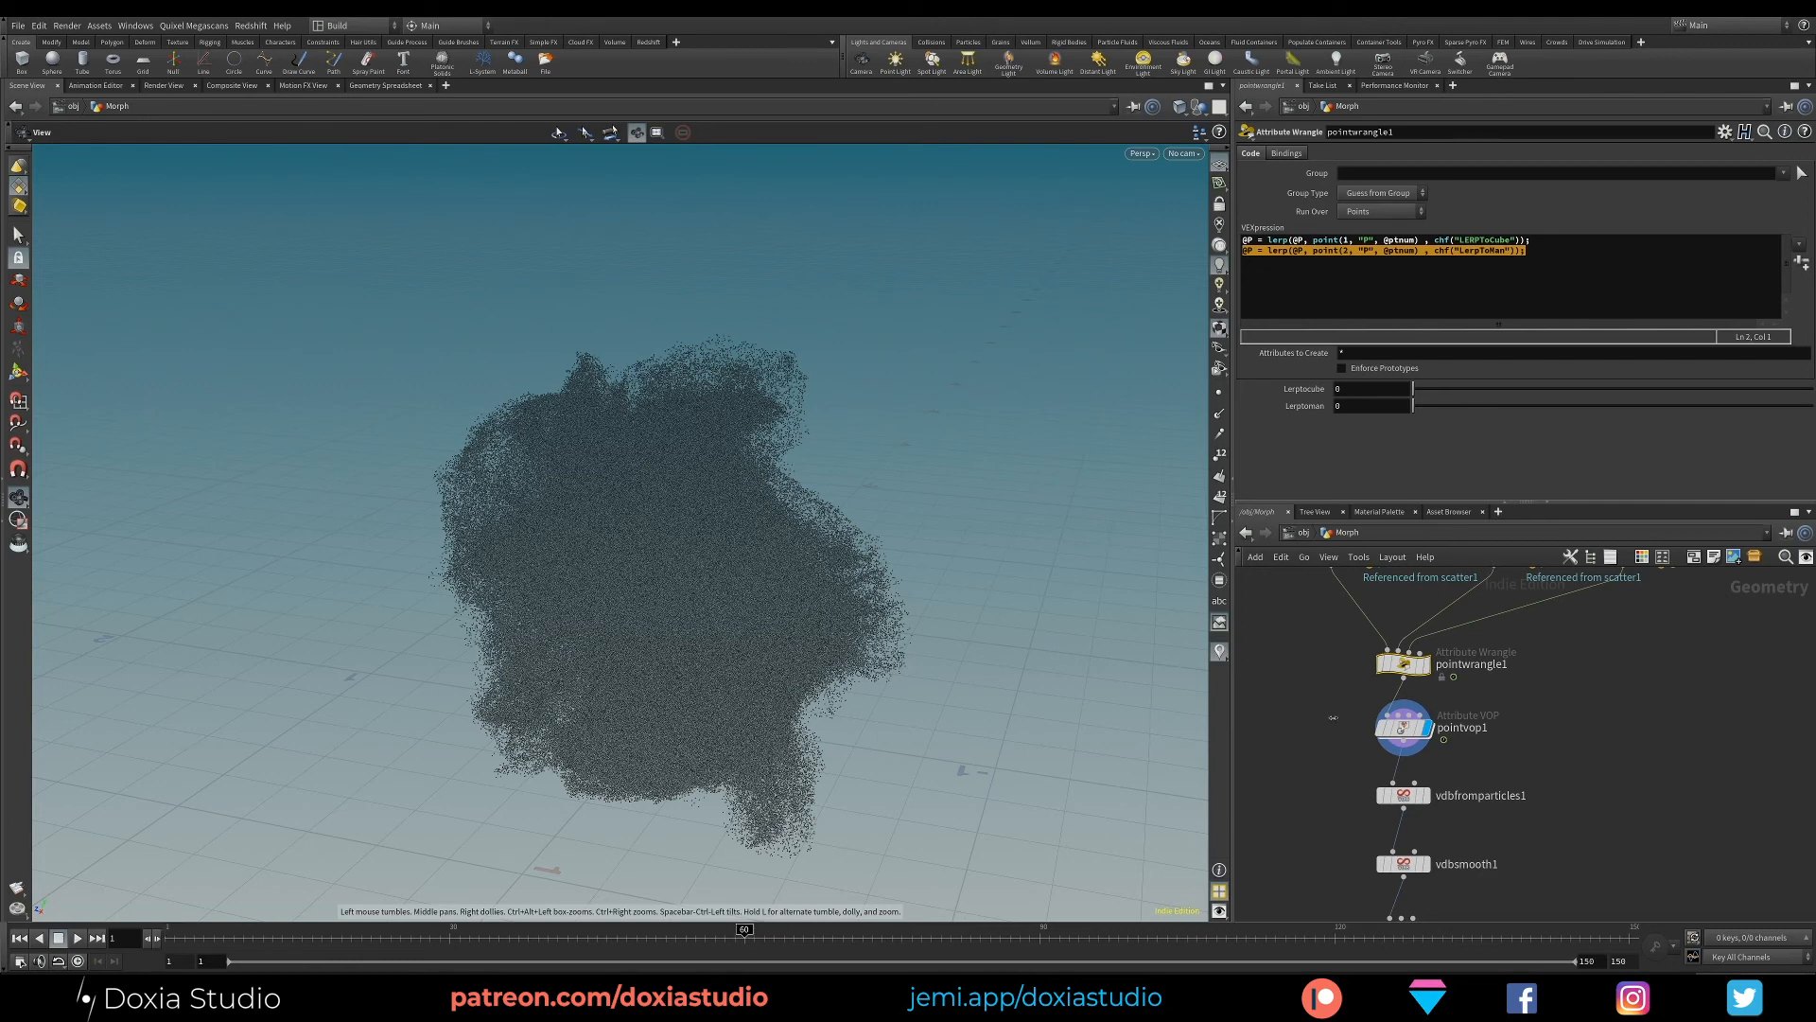
click(744, 936)
drag(1415, 401, 1358, 403)
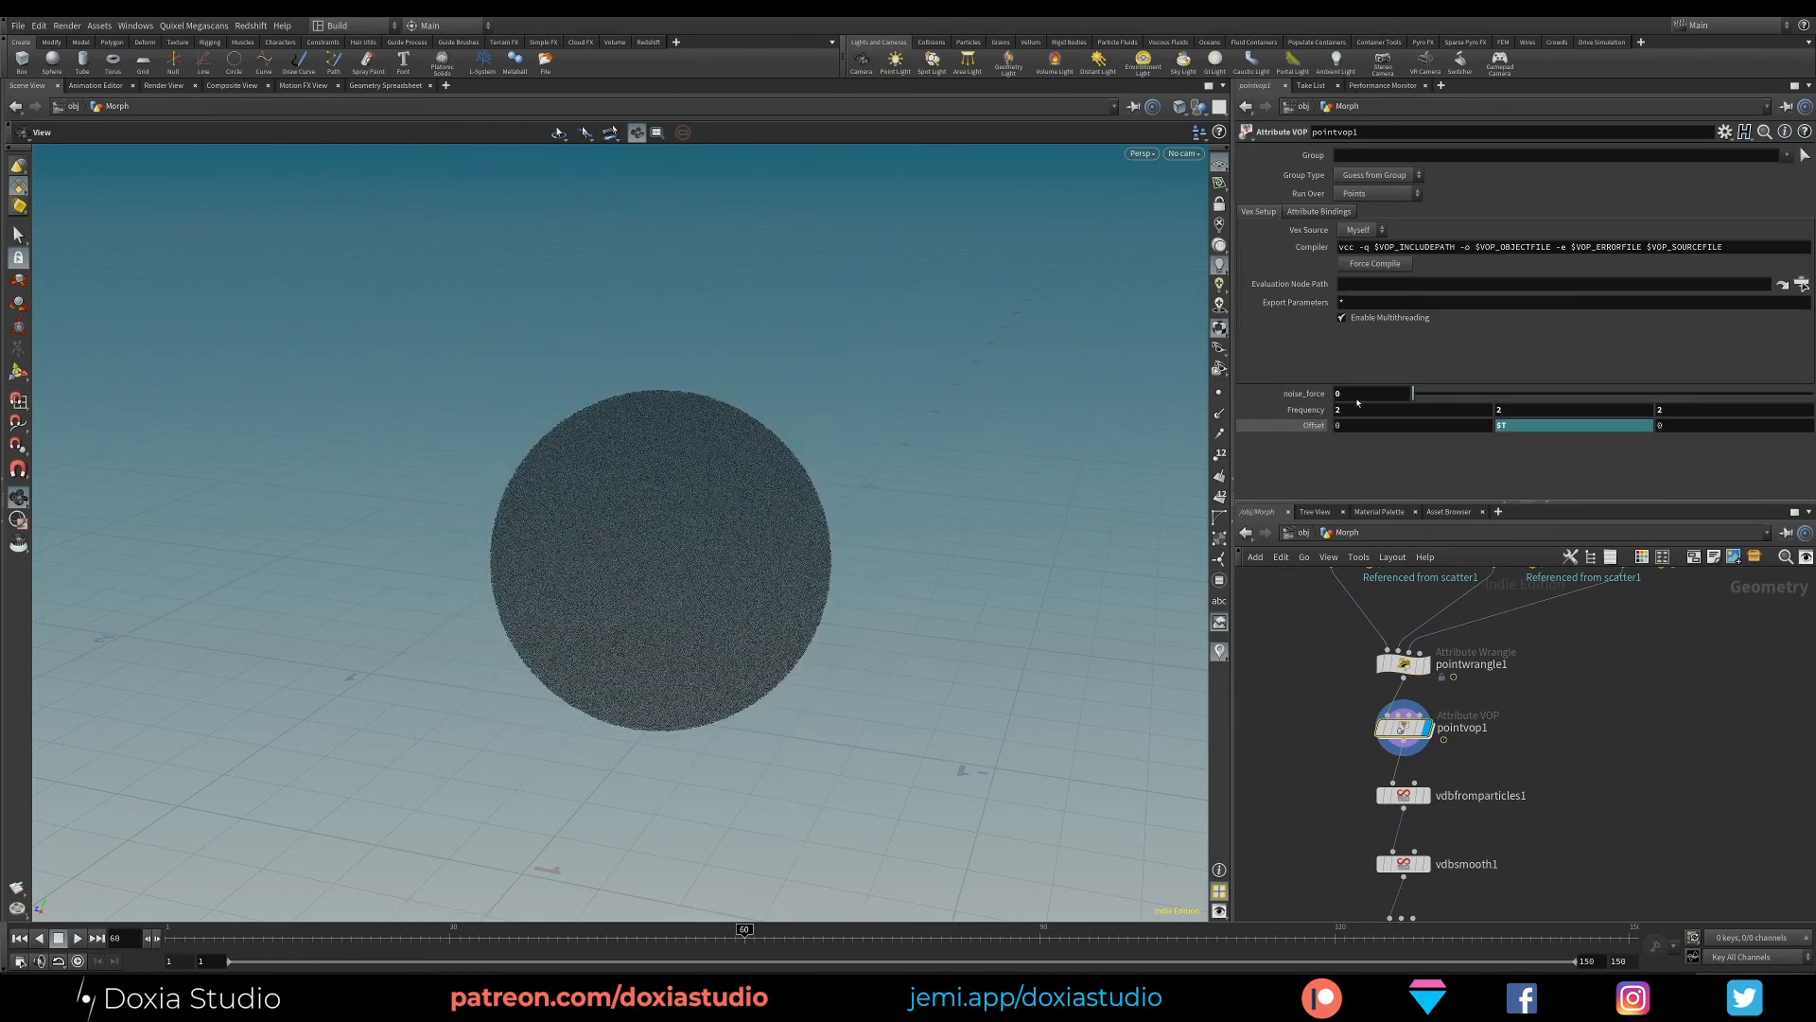
- Keyframe LERPToCube on pointwrangle1 at 0 on frame 60 and 1 on frame 90, and scrub through the morph
click(1402, 663)
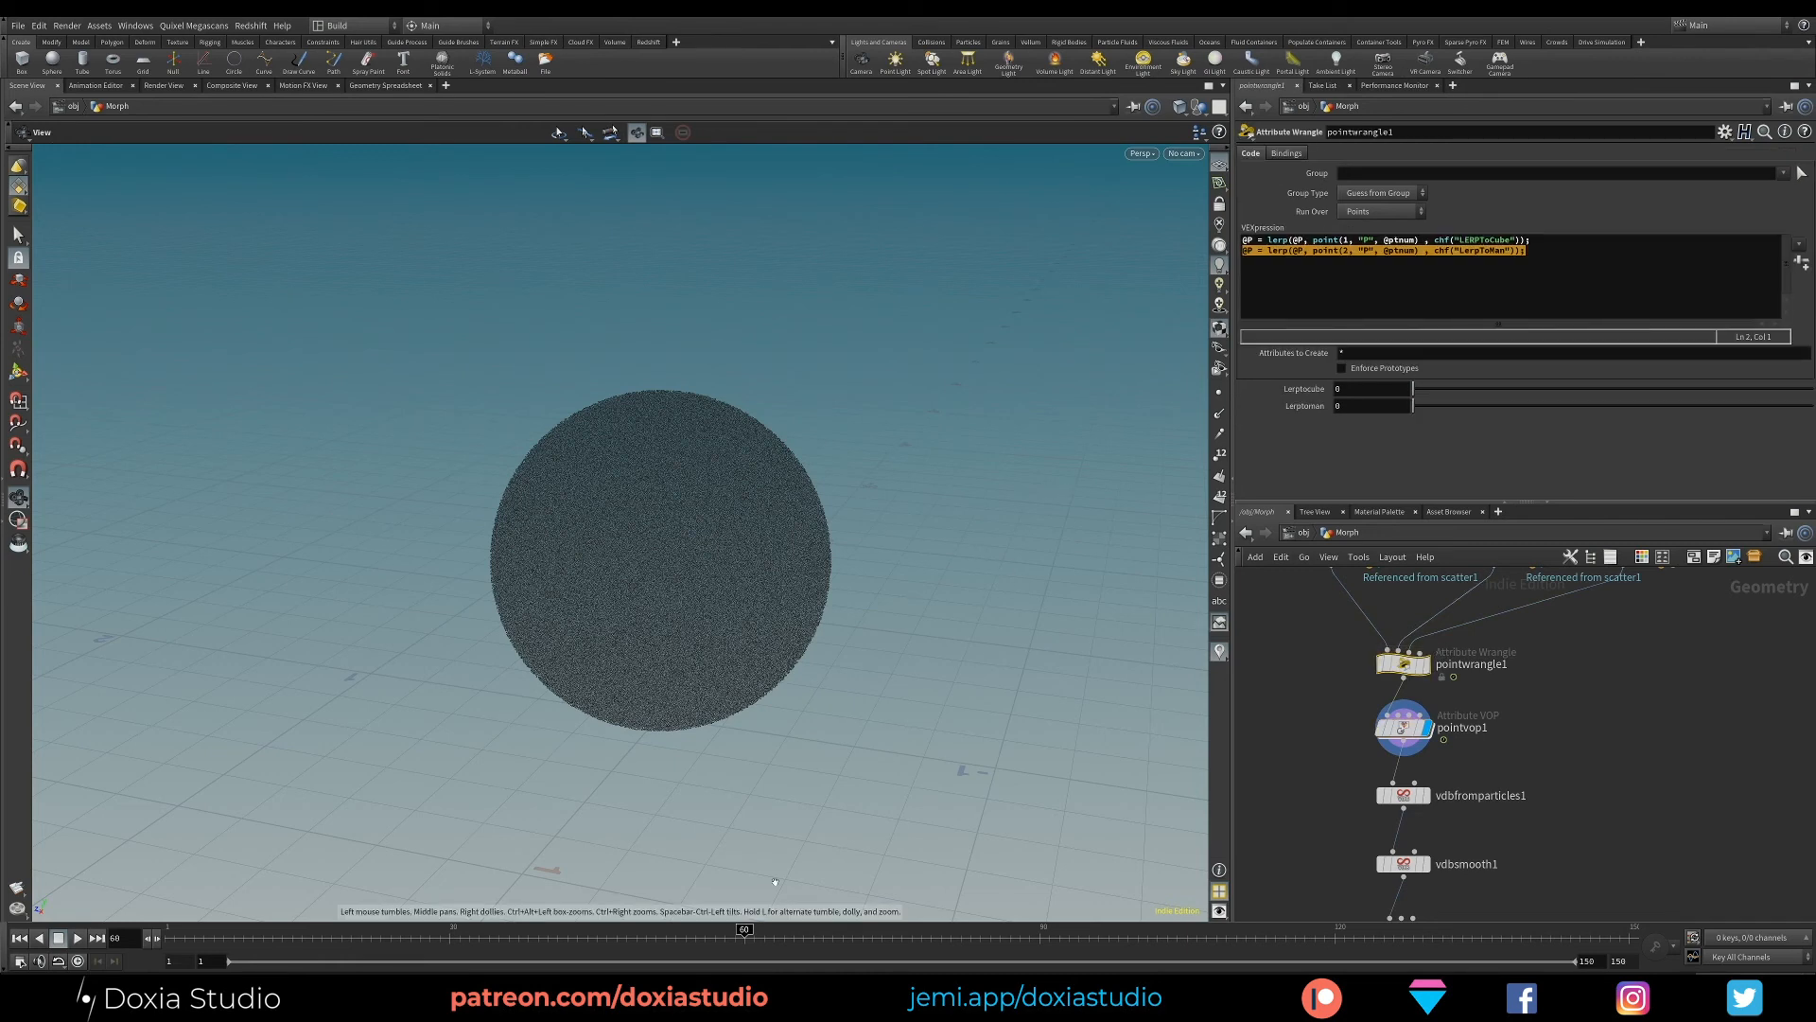
alt+click(1363, 395)
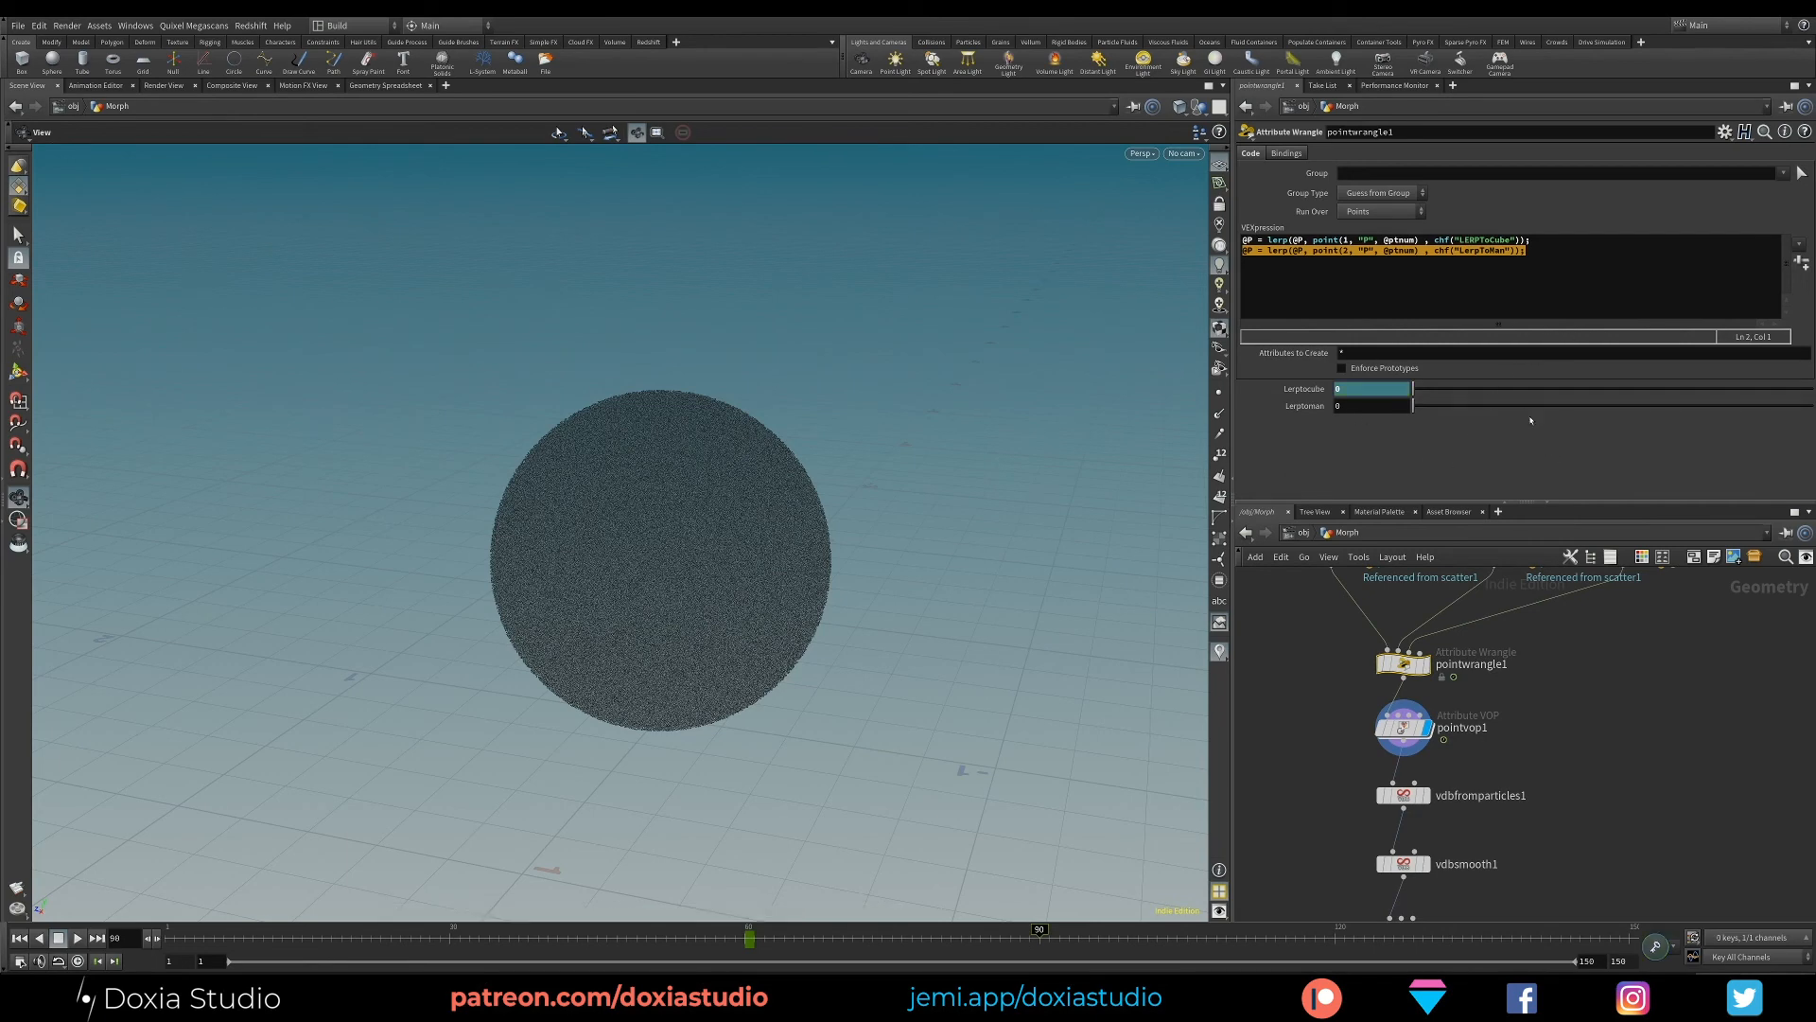
drag(1462, 391, 1779, 391)
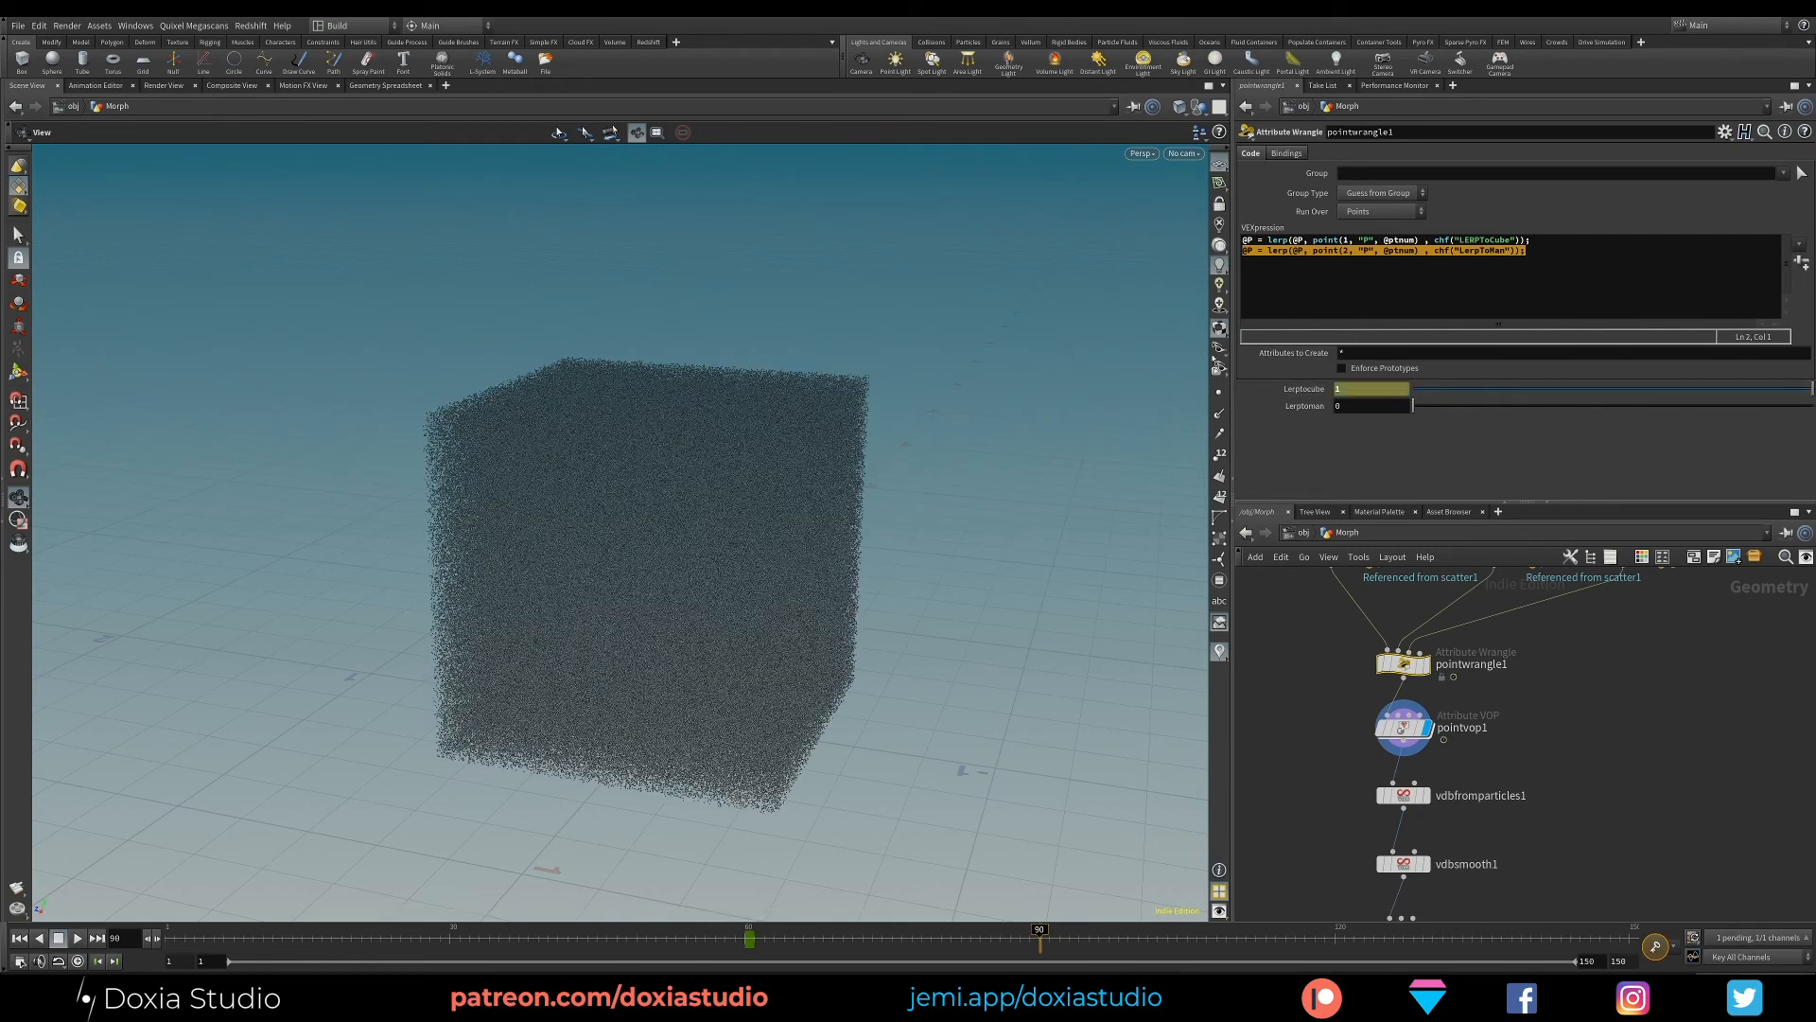
alt+click(1350, 389)
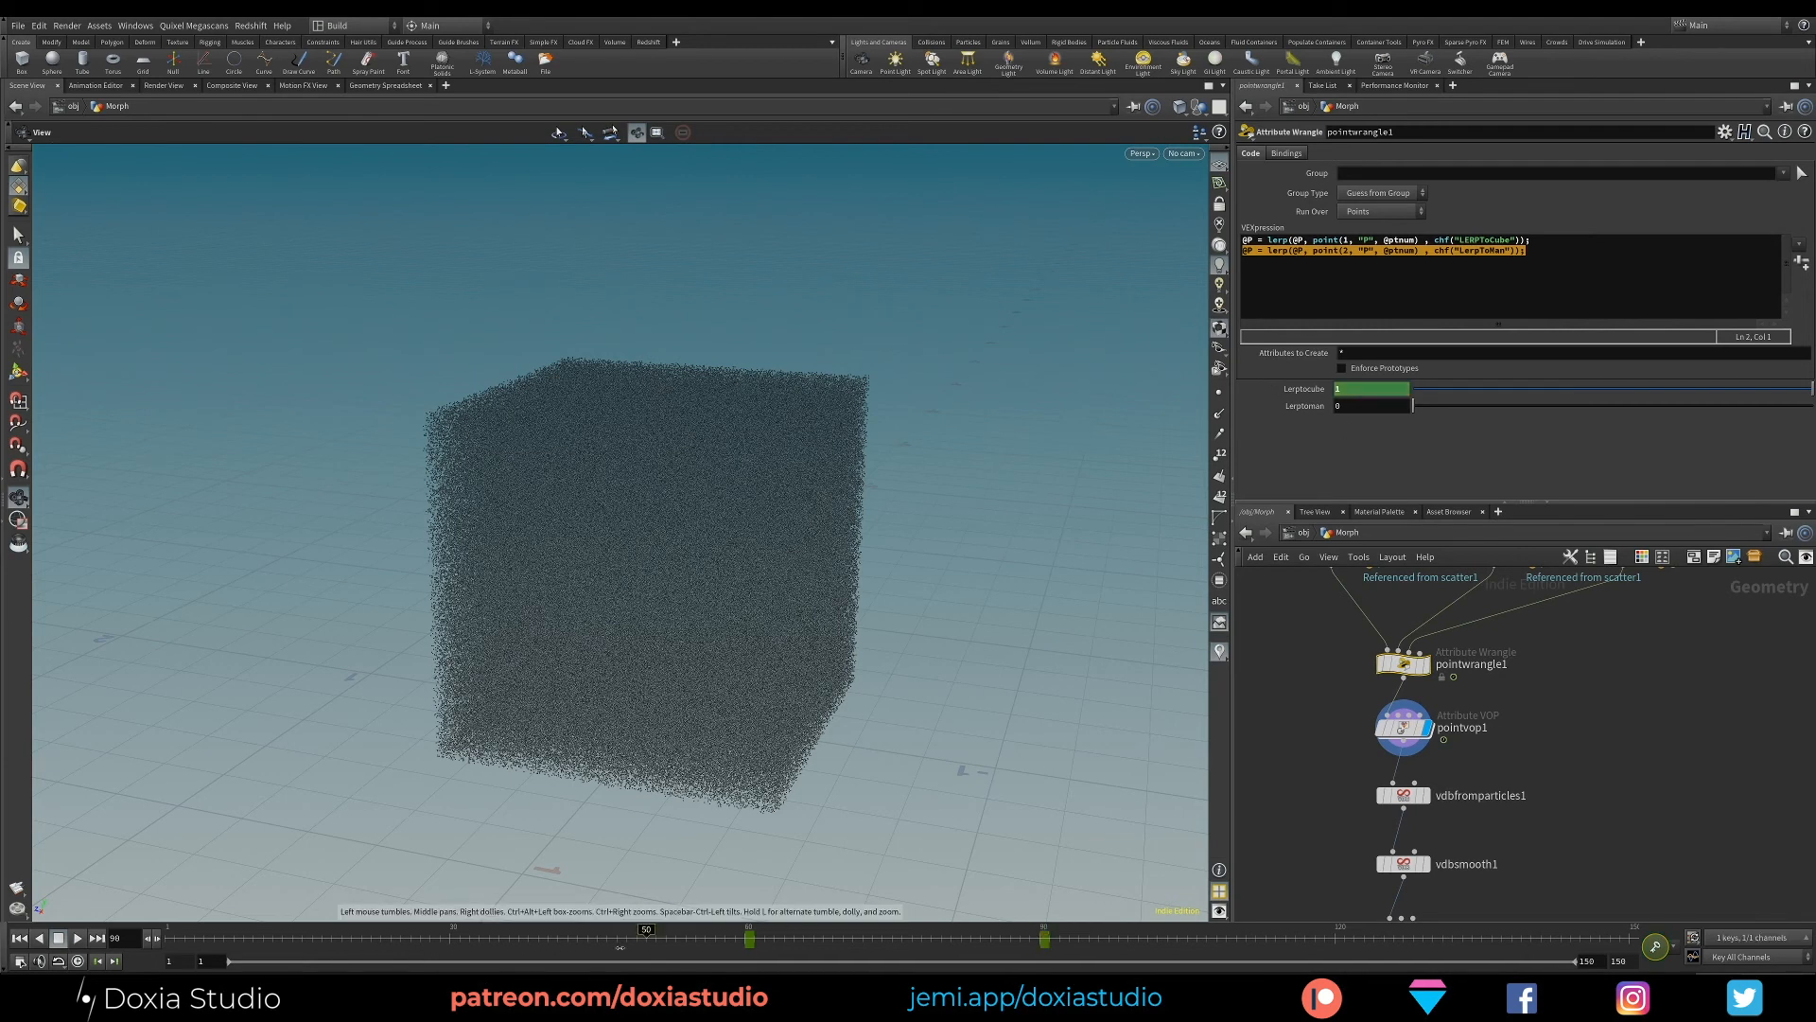
click(830, 941)
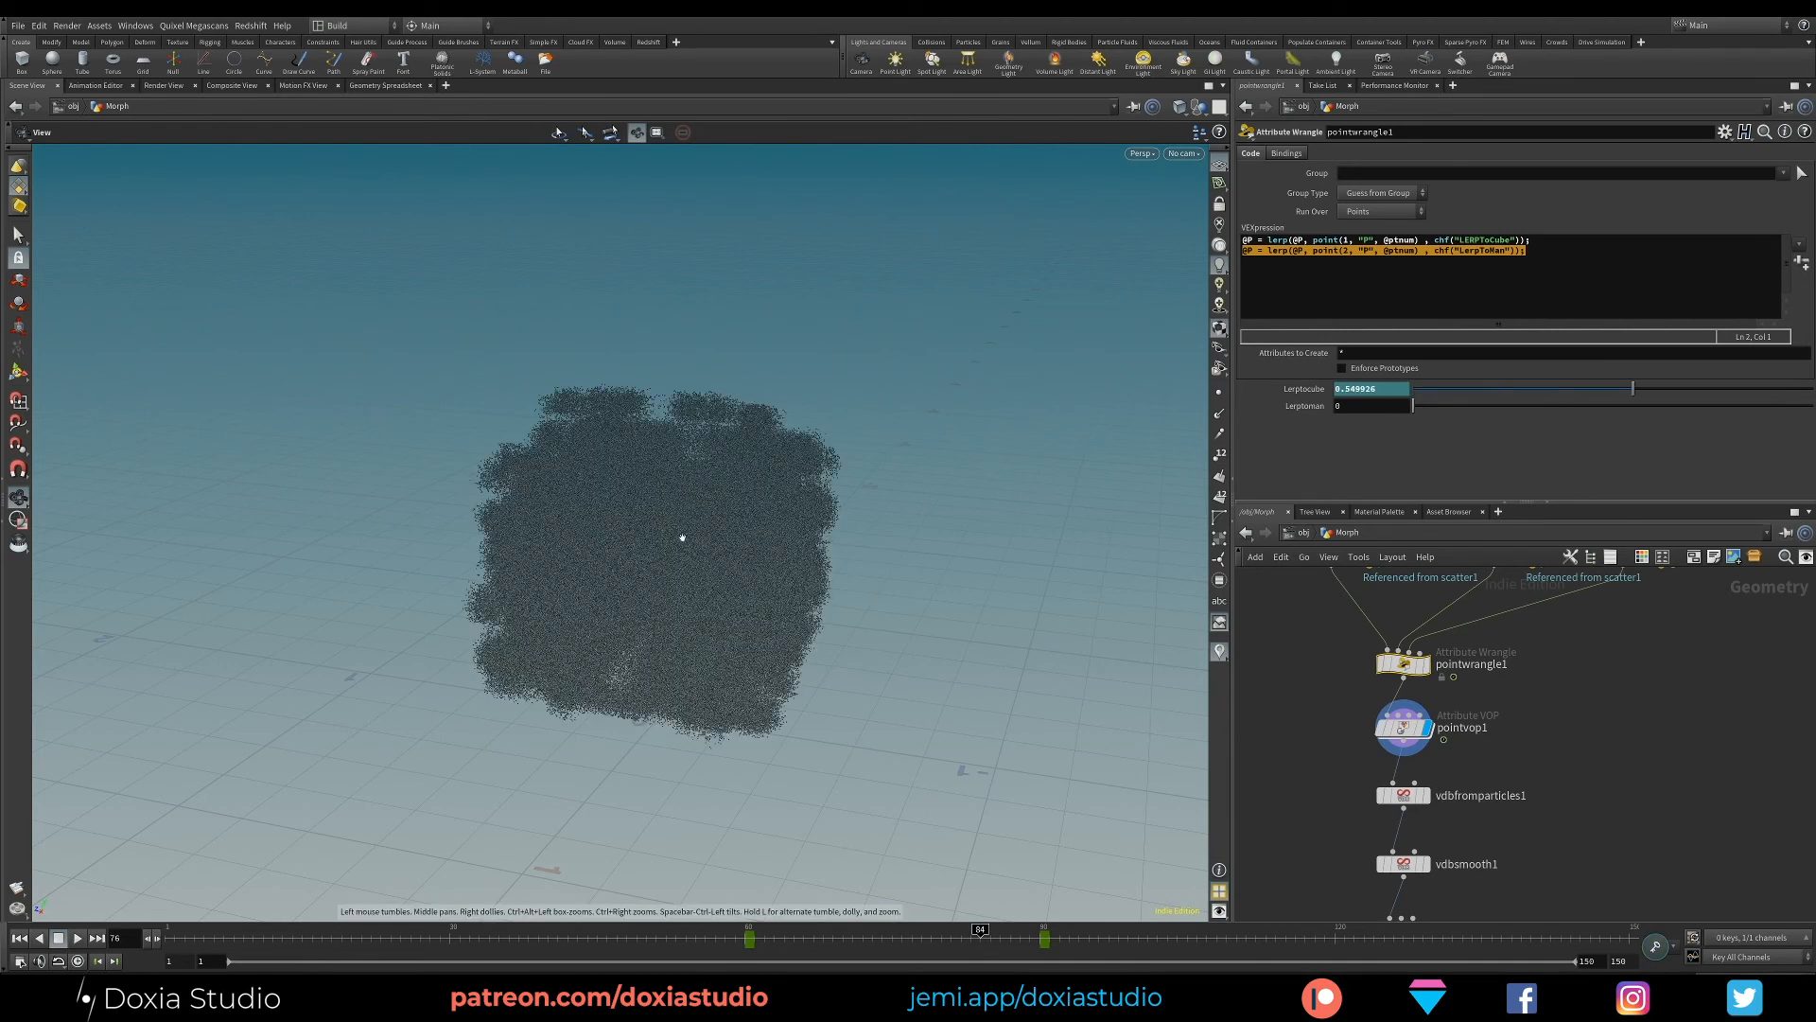
drag(728, 587, 717, 778)
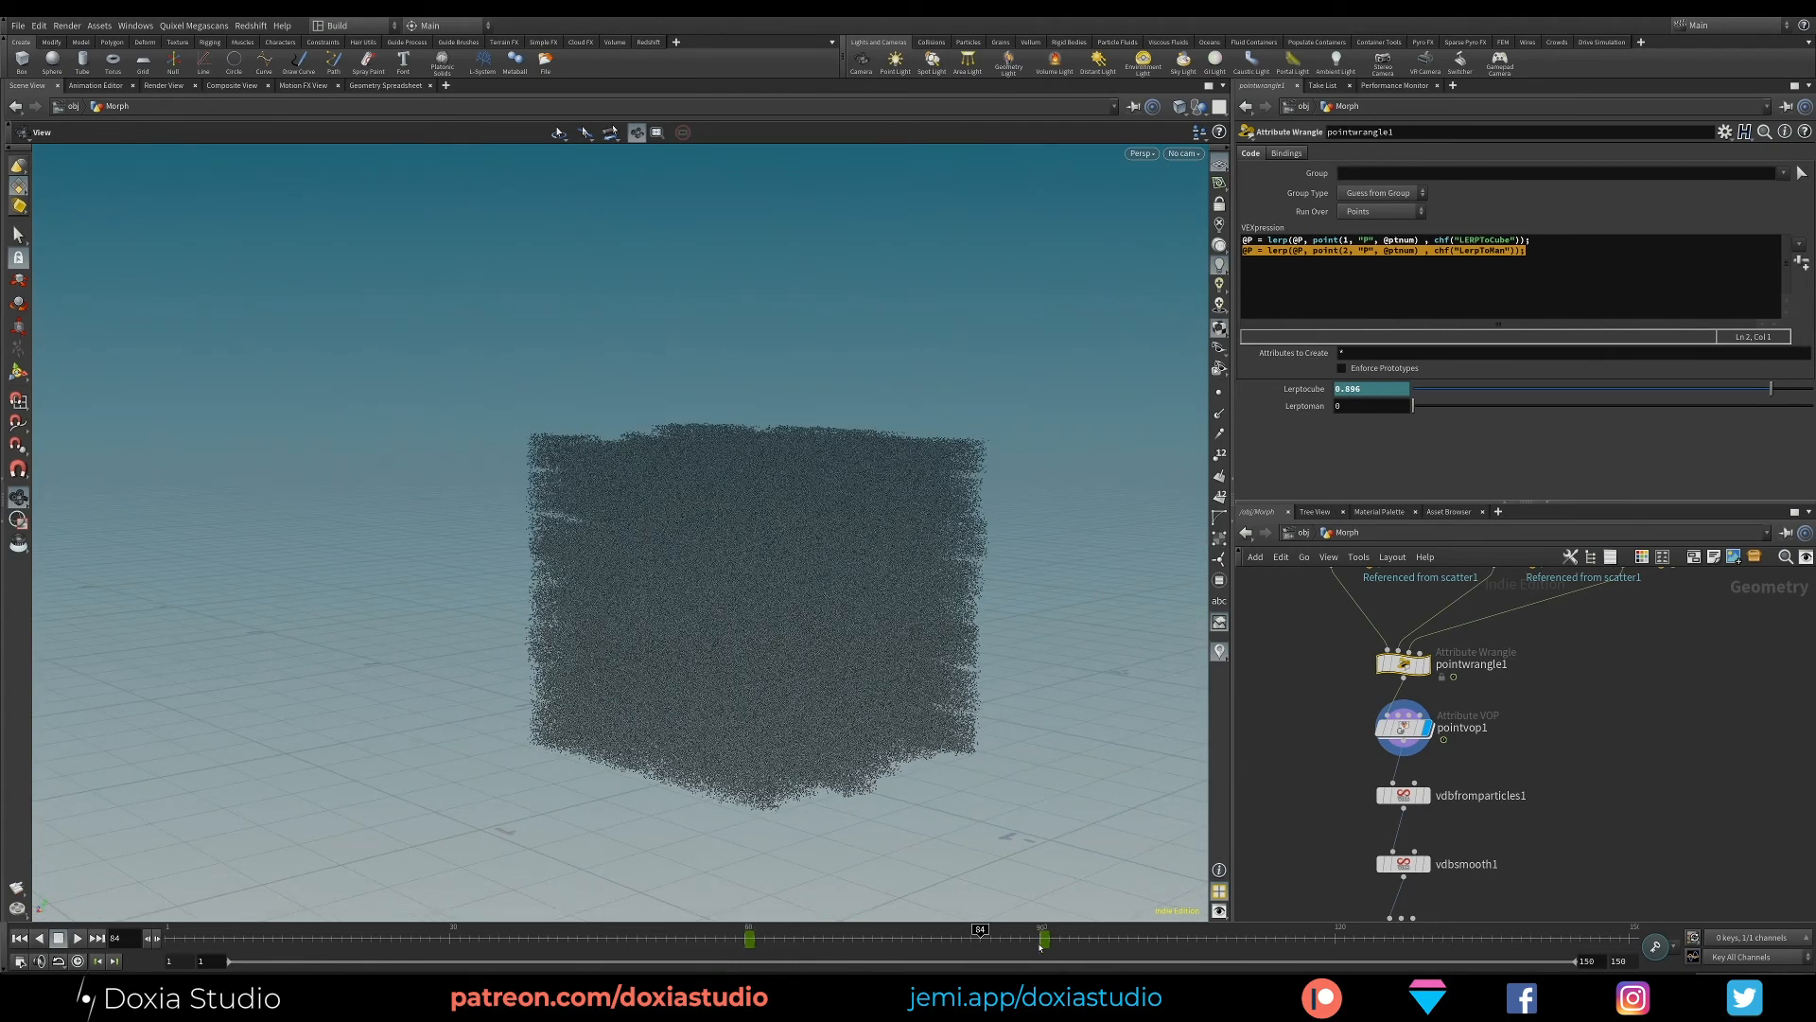
- Keyframe noise_force on pointvop1 at 0 on frame 55
click(1403, 727)
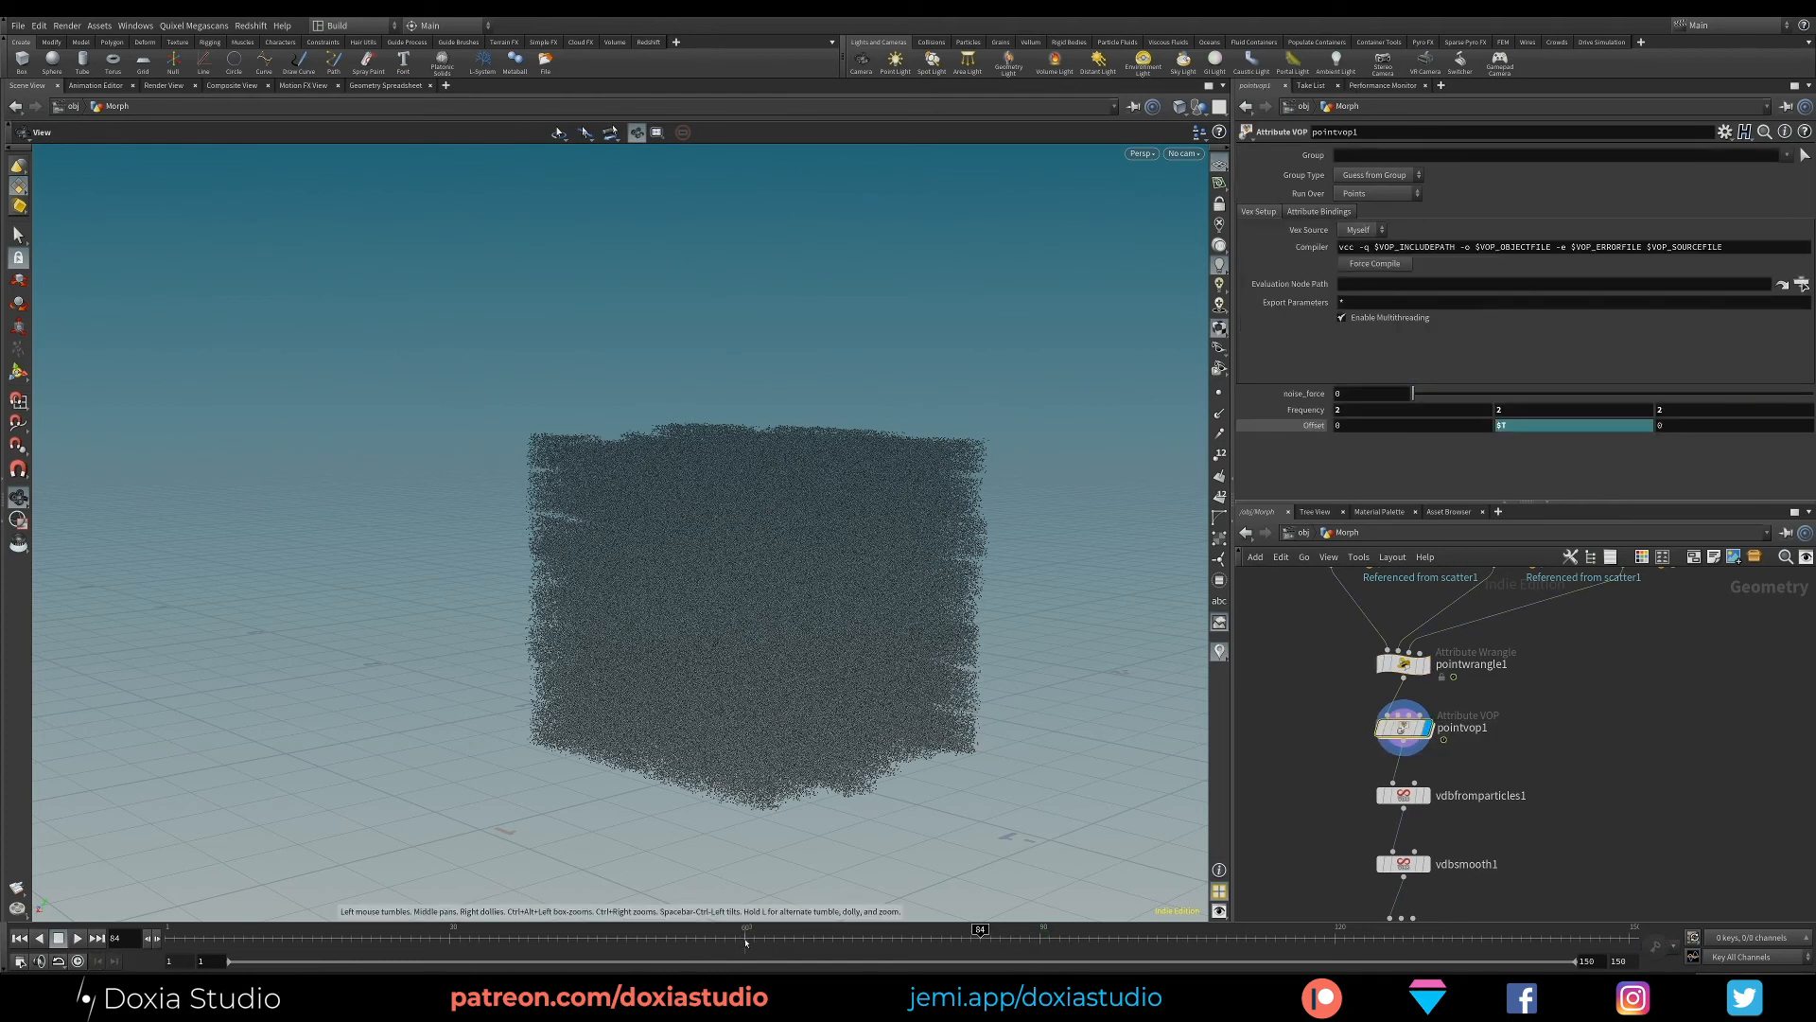
click(696, 941)
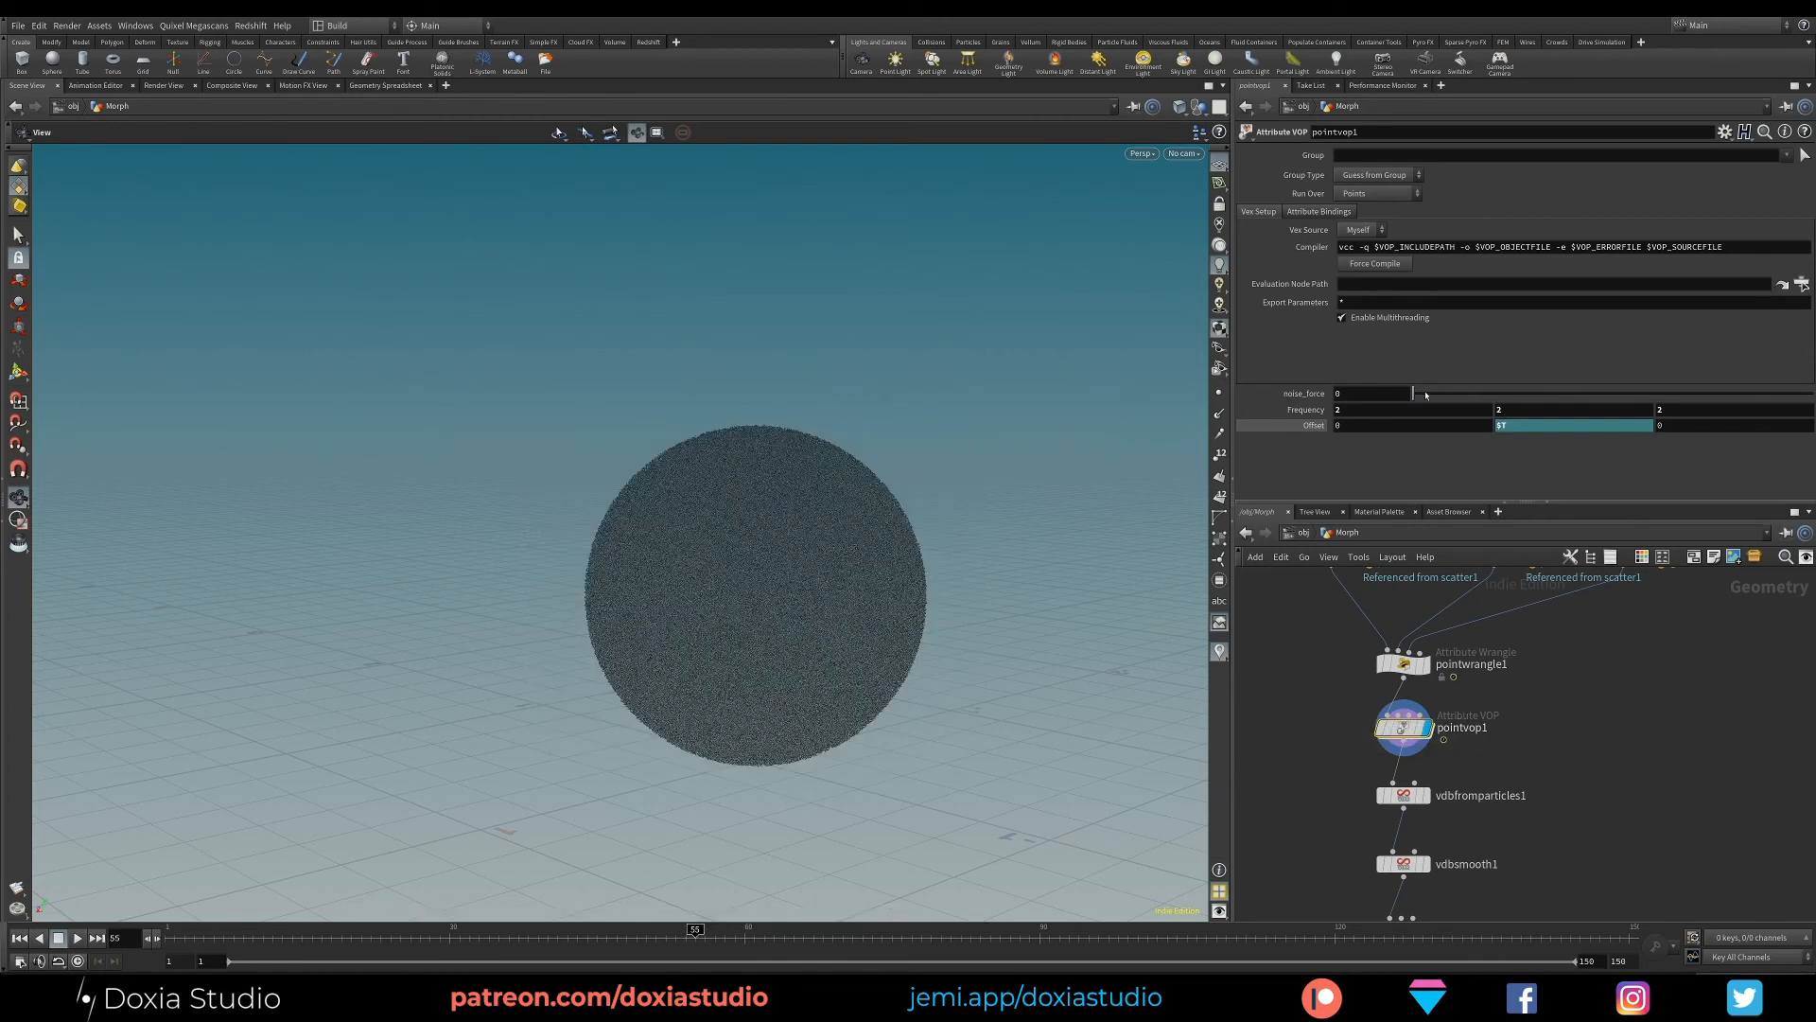
drag(1425, 395, 1289, 405)
alt+click(1365, 391)
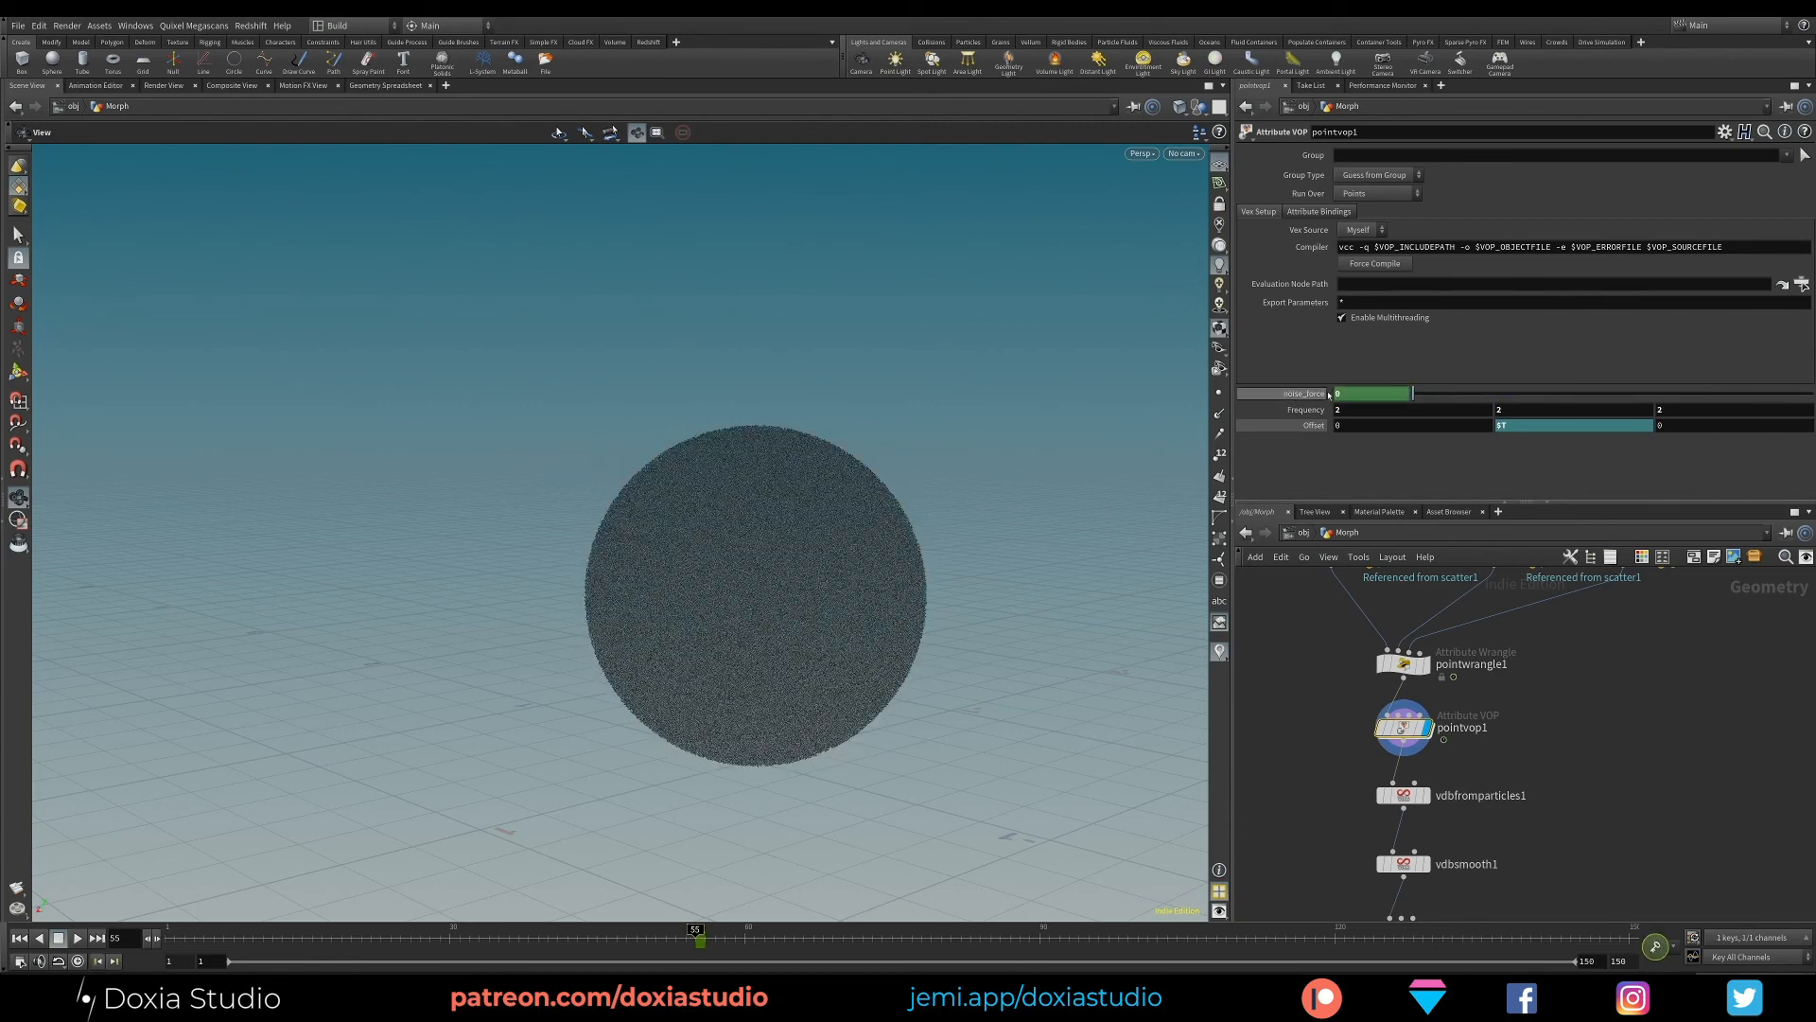
- Keyframe noise_force on pointvop1 at 1 on frames 60 and 90
click(744, 940)
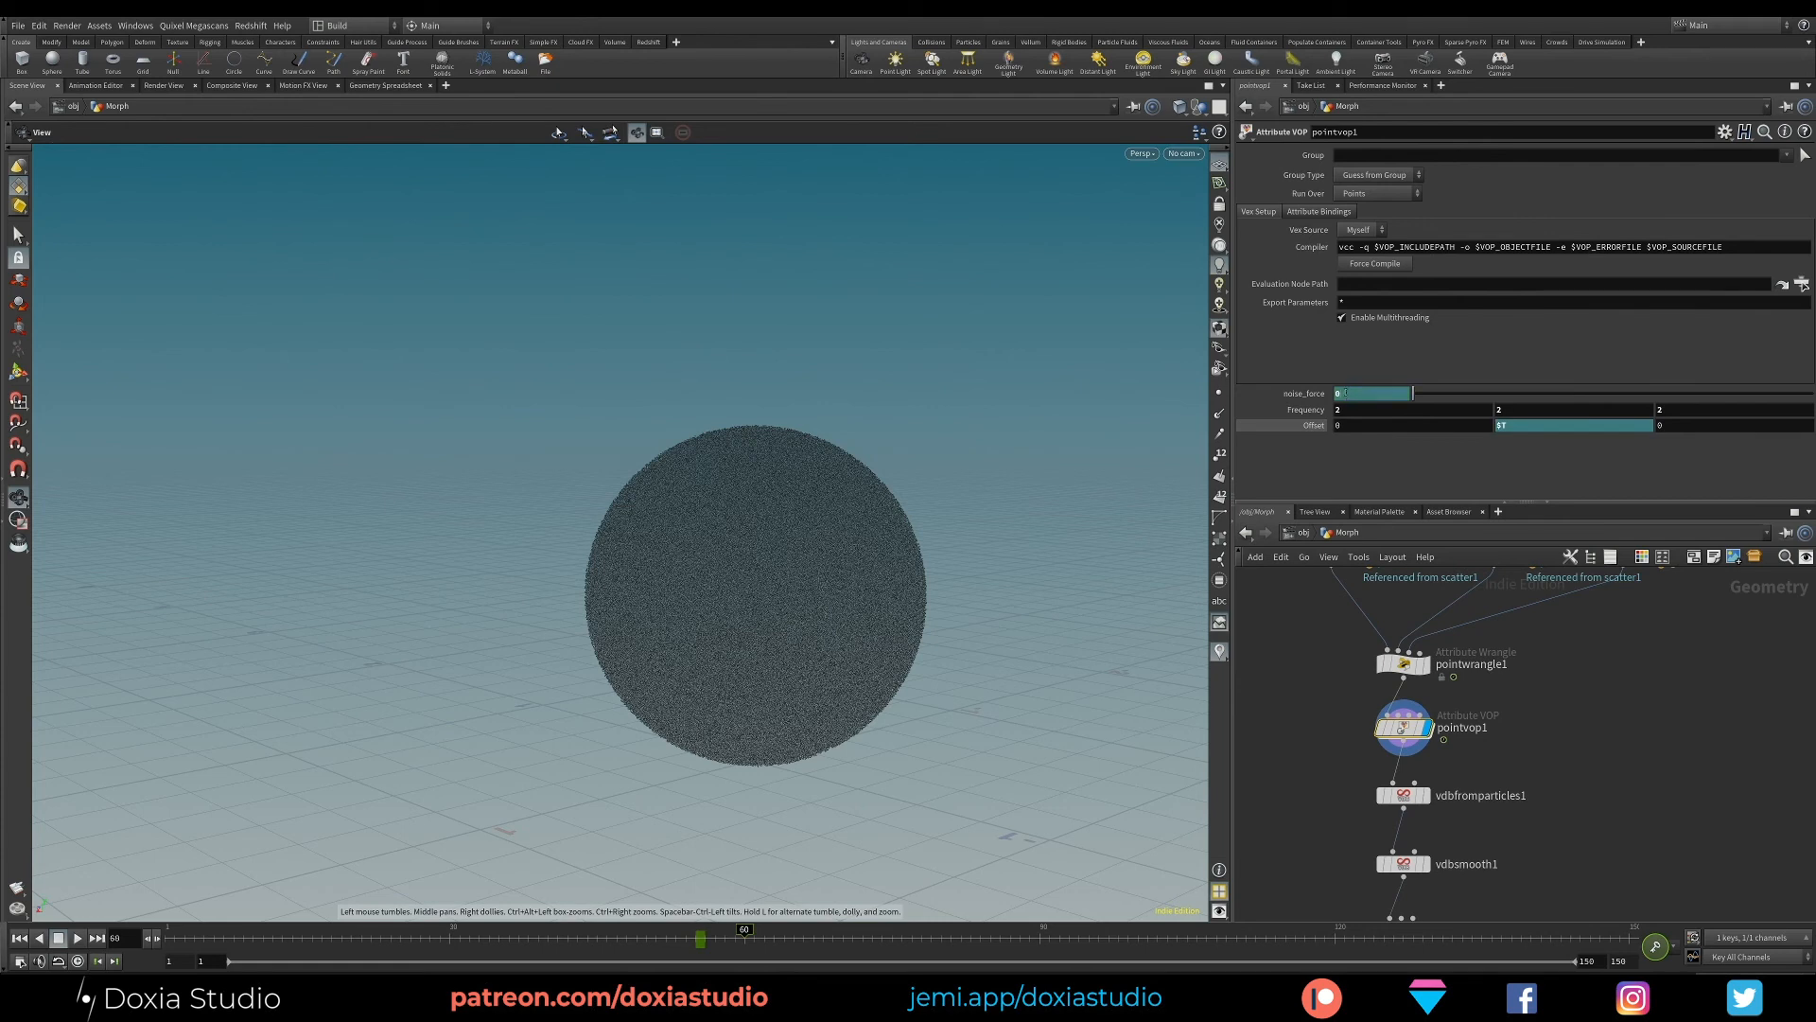
click(1348, 392)
text(0.1)
key(Return)
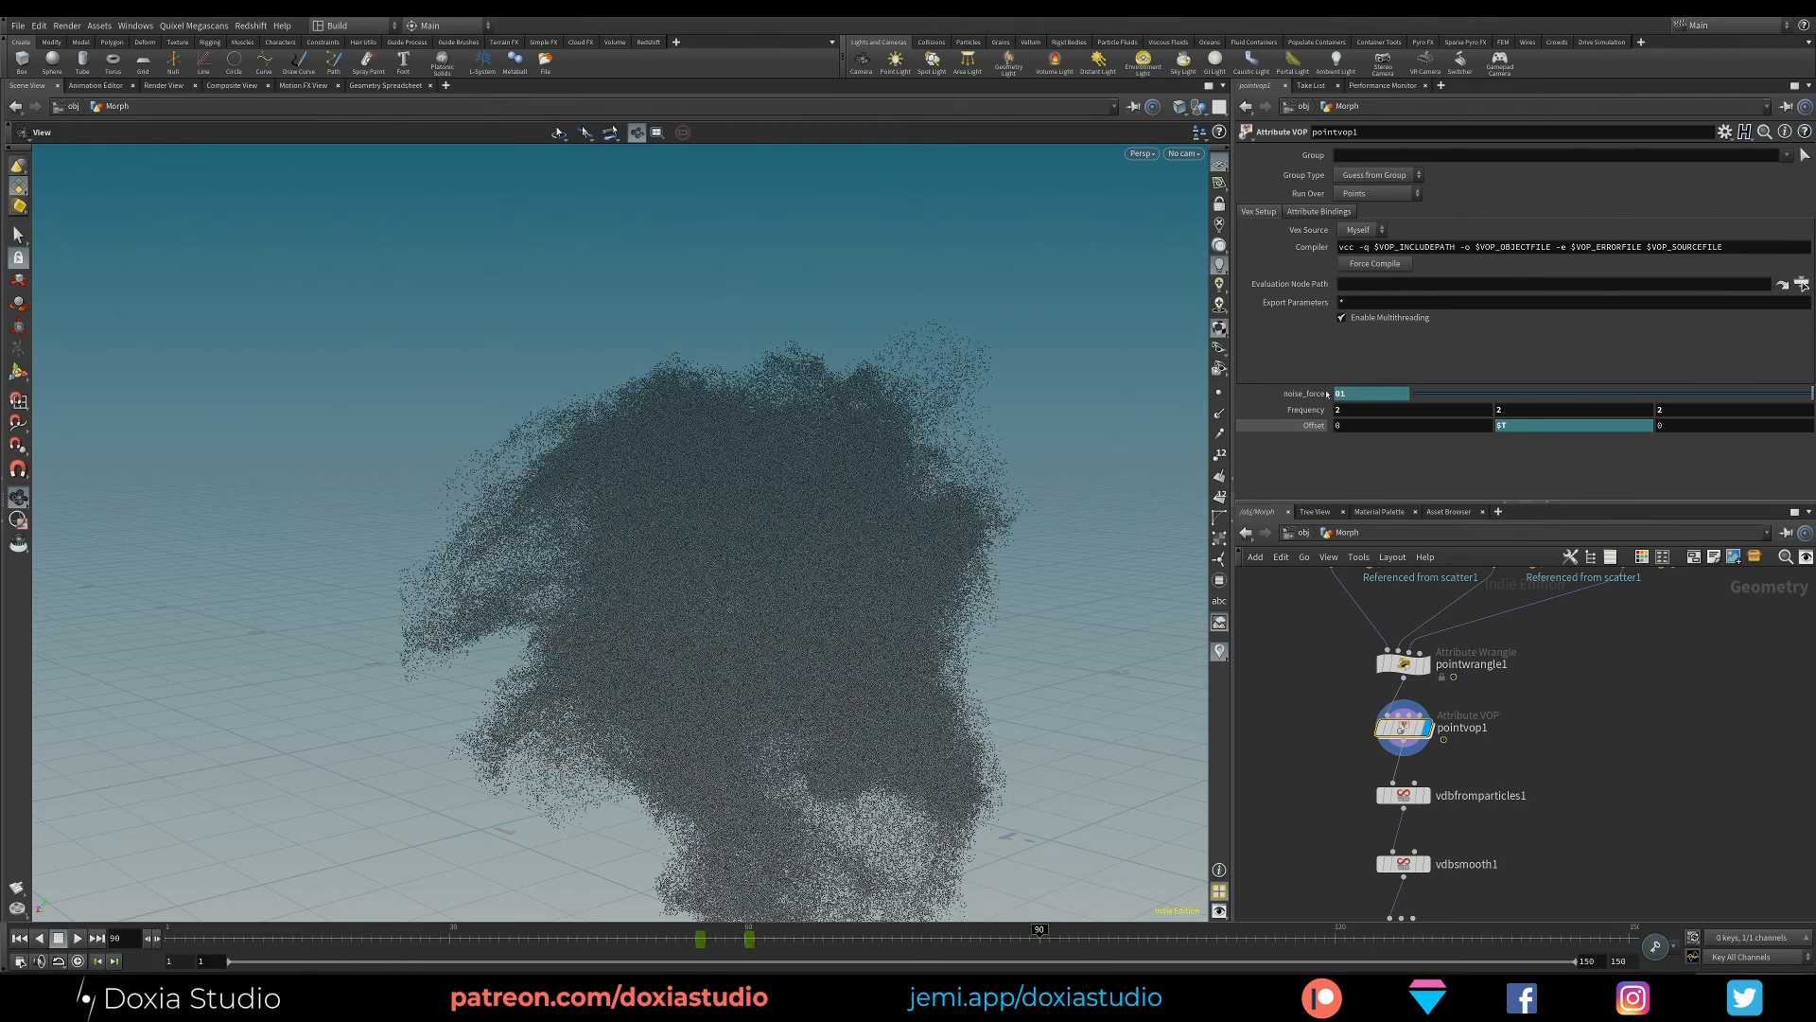
alt+click(1327, 393)
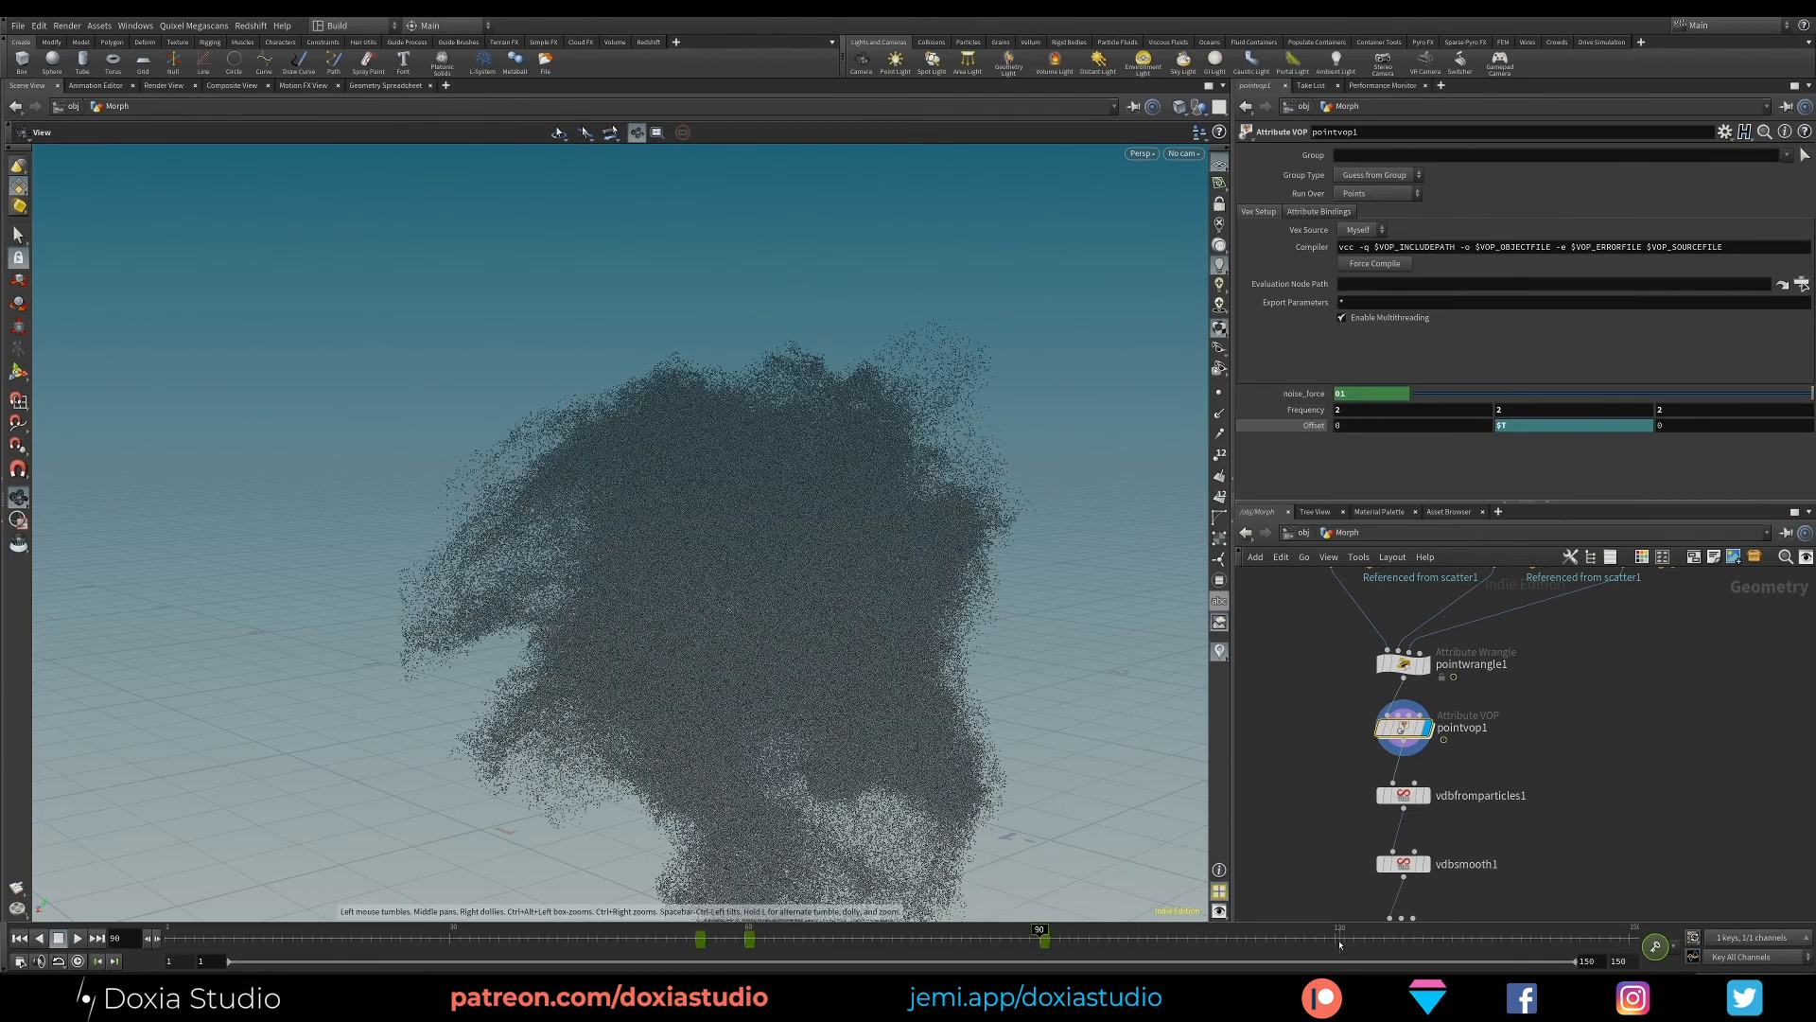
- Keyframe noise_force on pointvop1 at 0 on frame 120 and check the pointwrangle1 values on that frame
click(1334, 945)
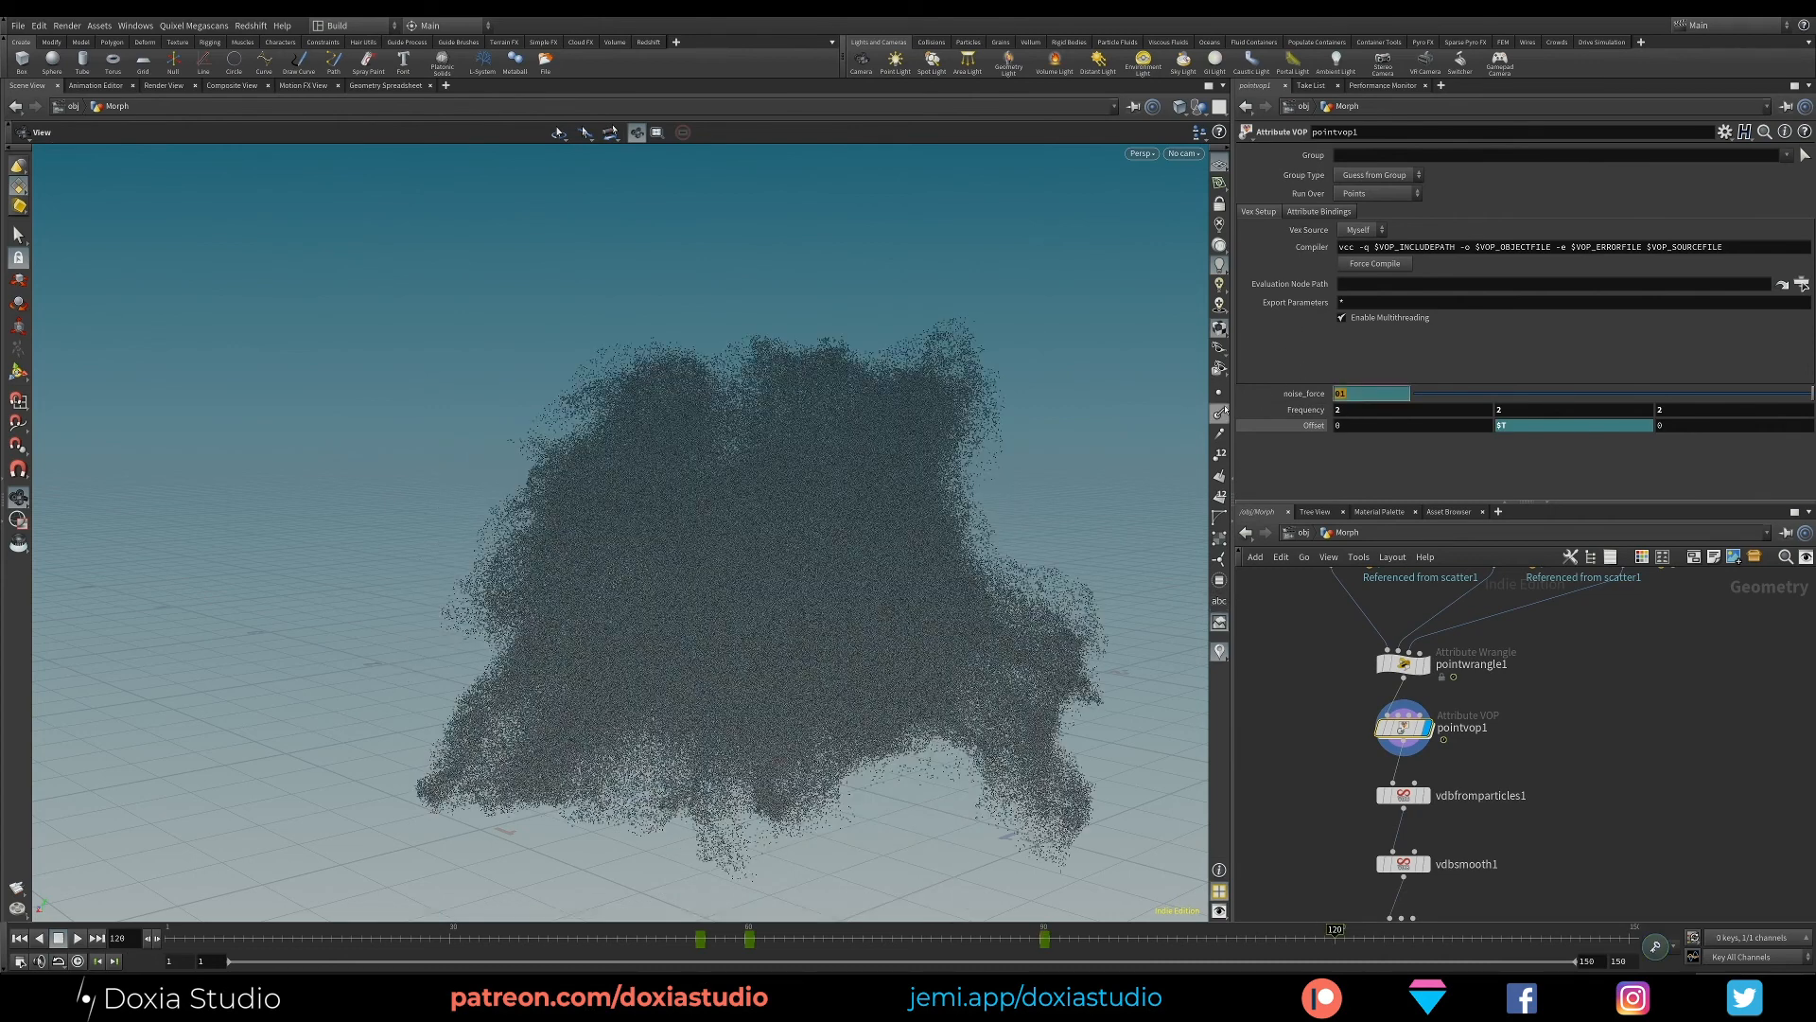
key(Return)
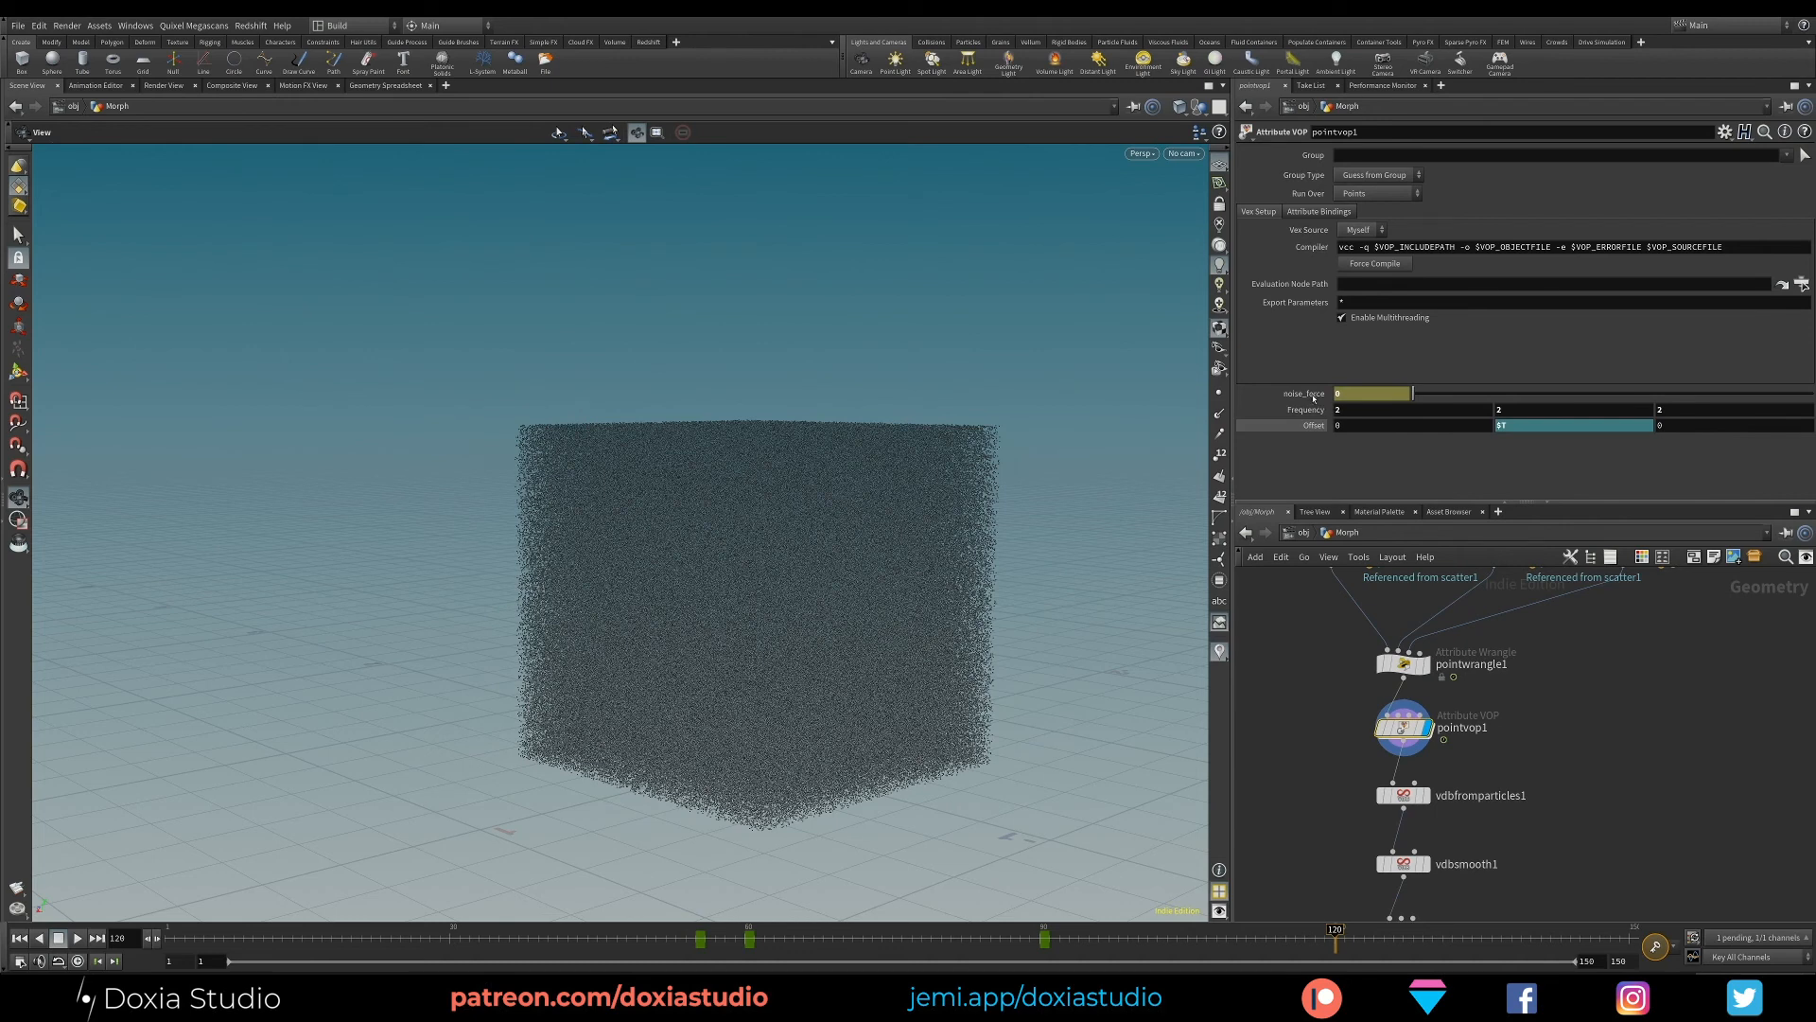
click(1404, 662)
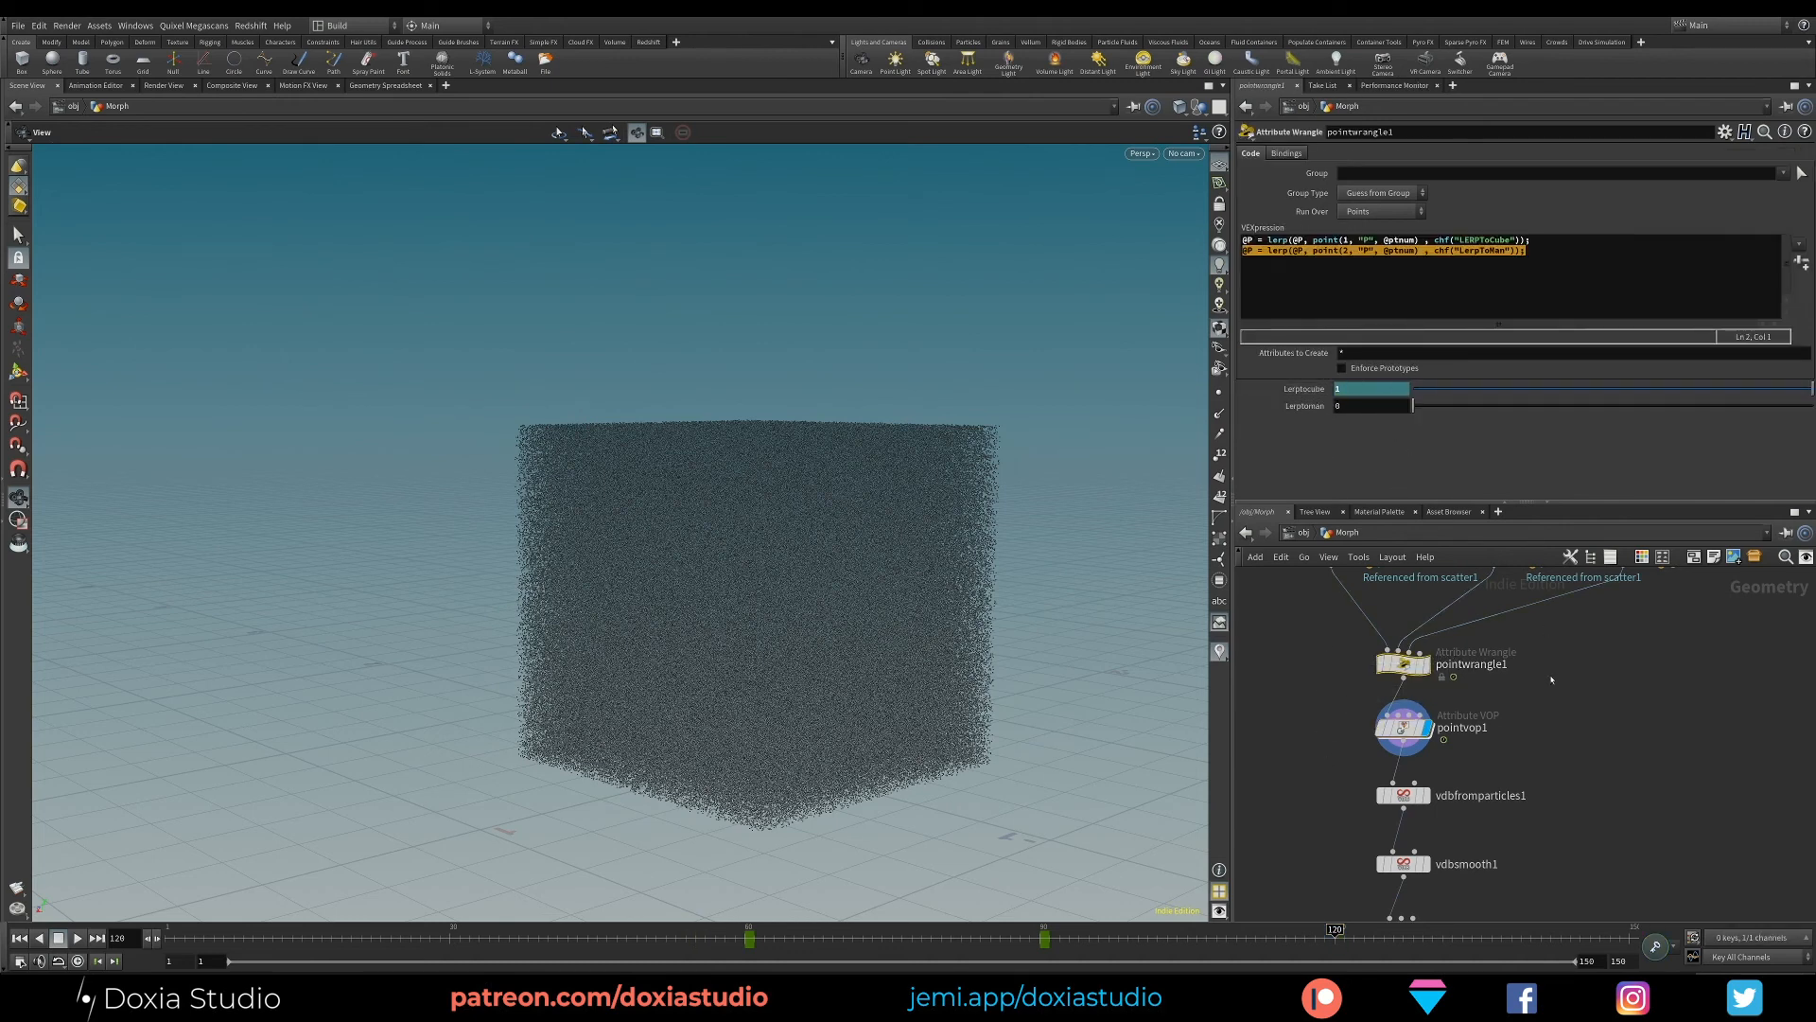
click(1403, 727)
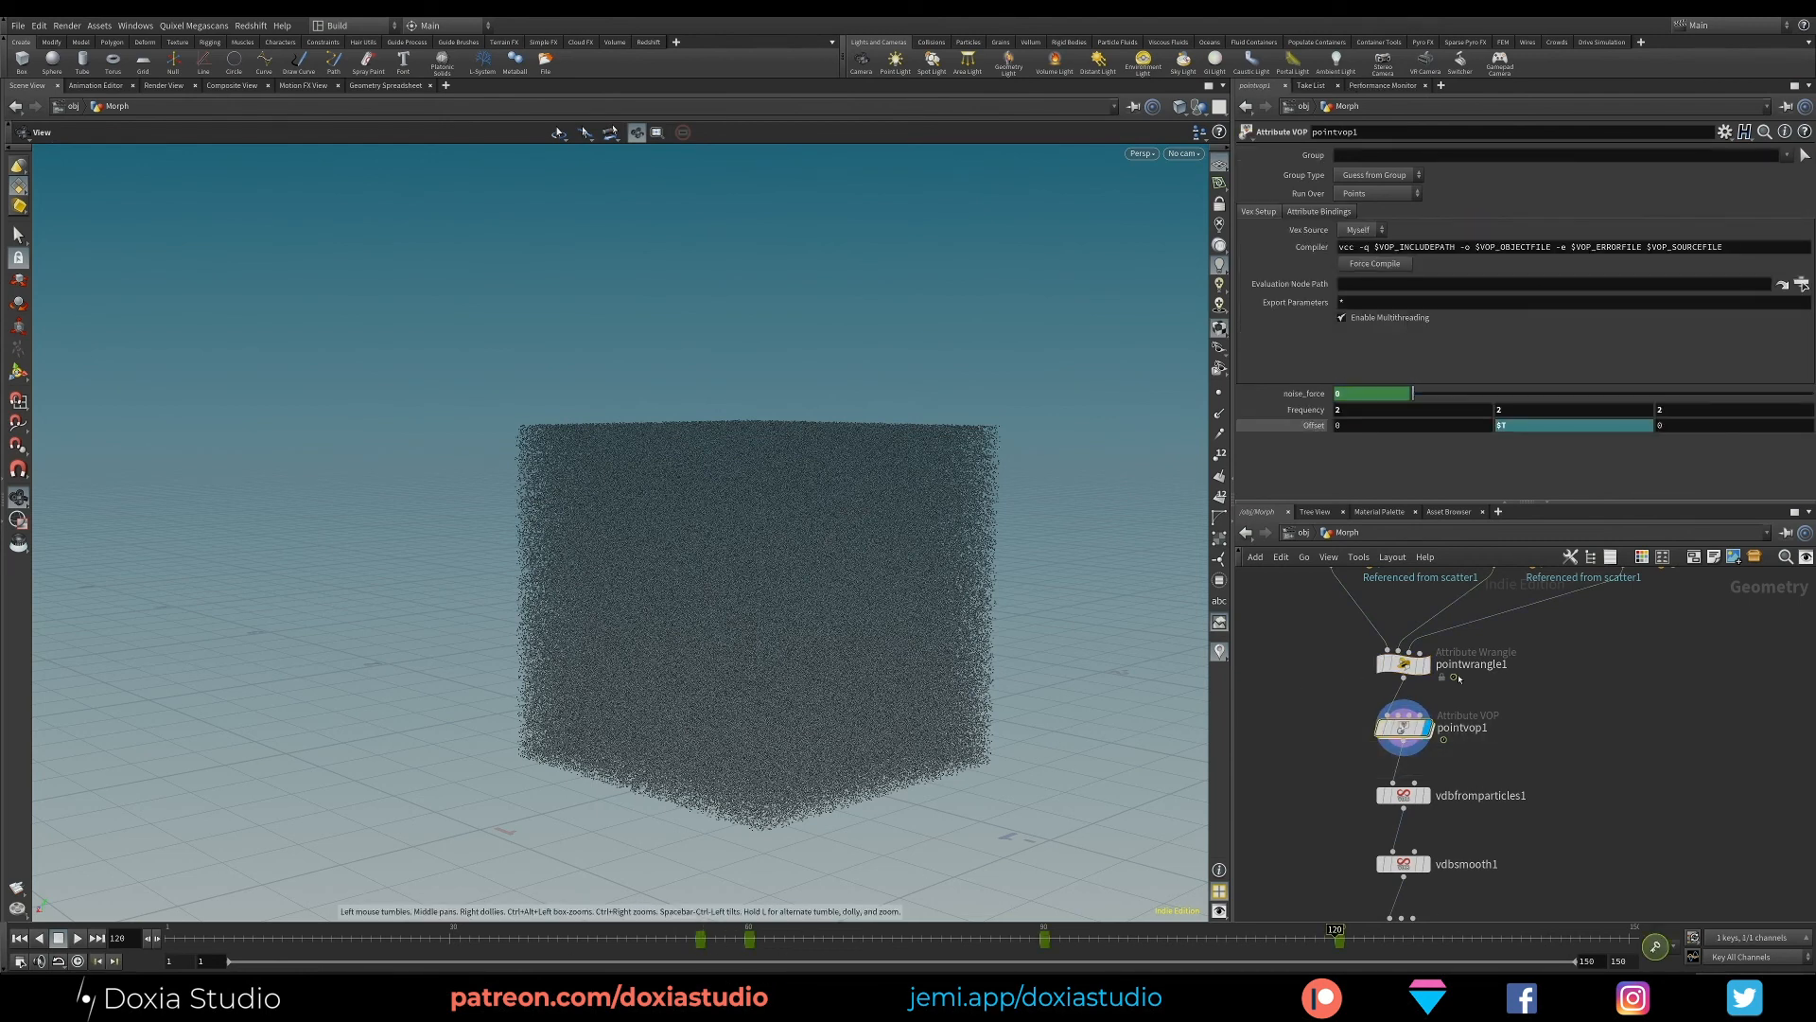
- Display convertvdb1 and inspect the meshed morph at frames 120 and 75
middle_drag(704, 768, 632, 652)
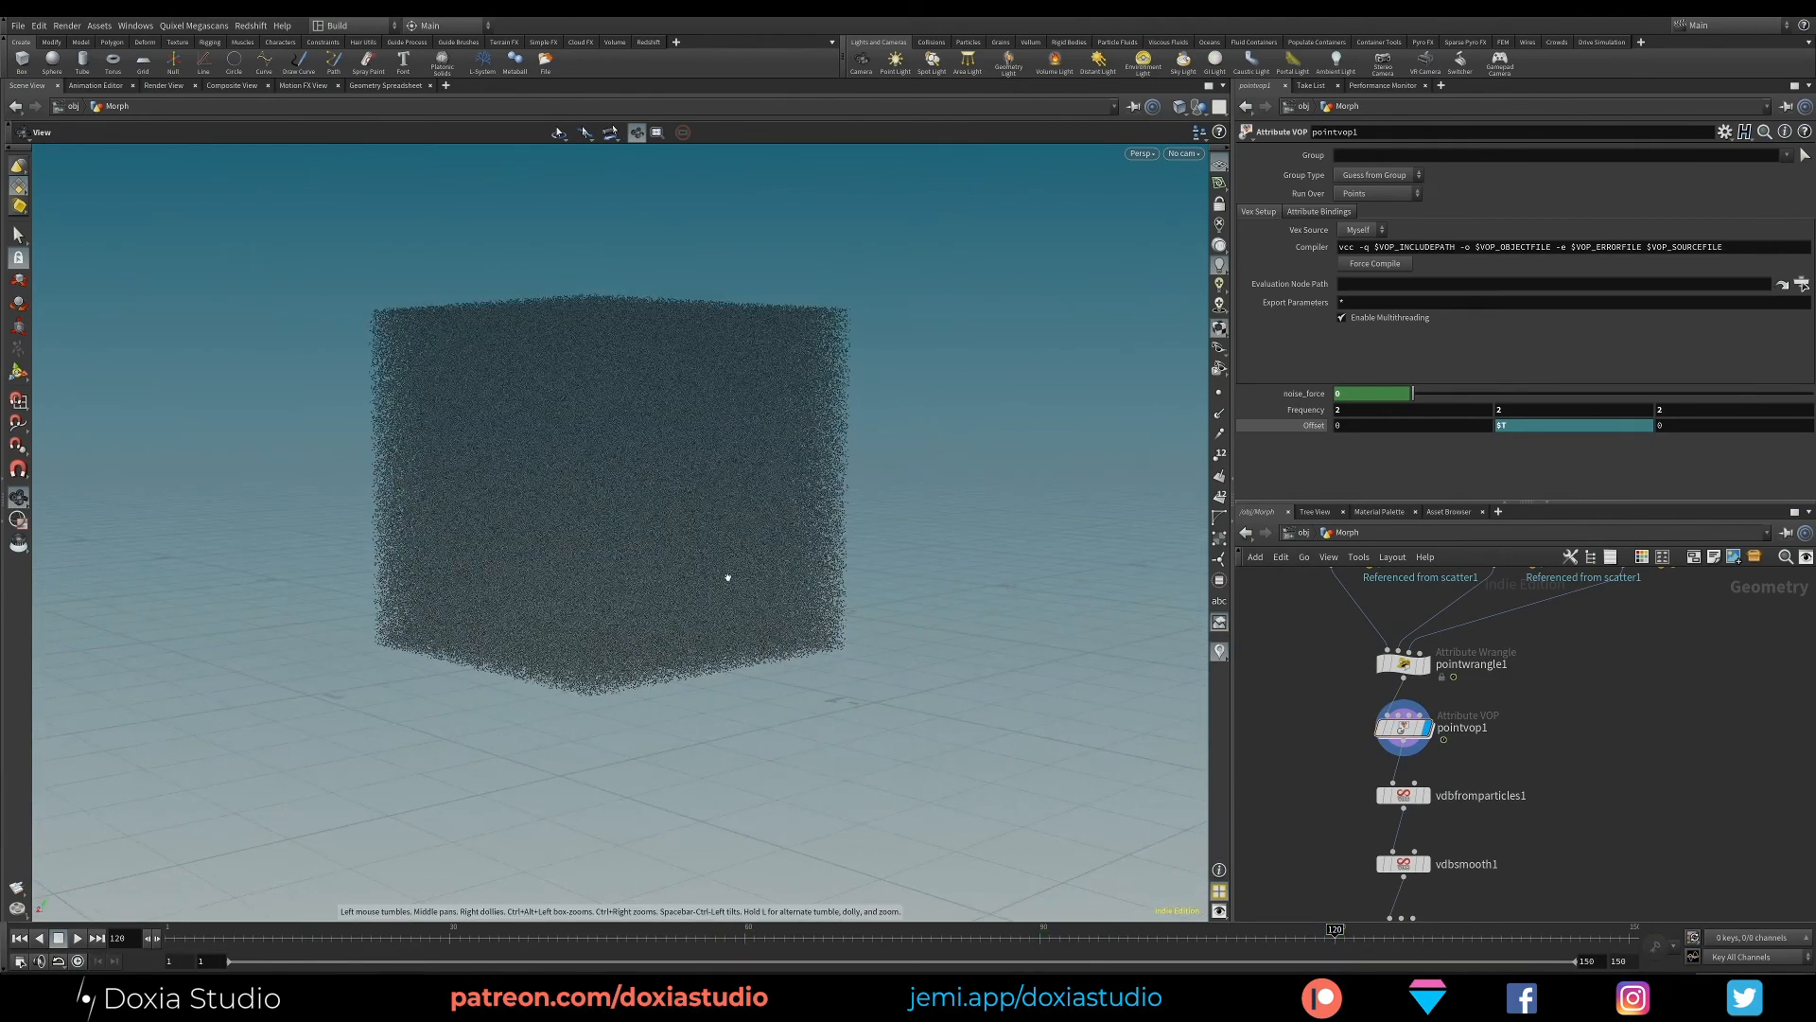
drag(728, 575, 899, 649)
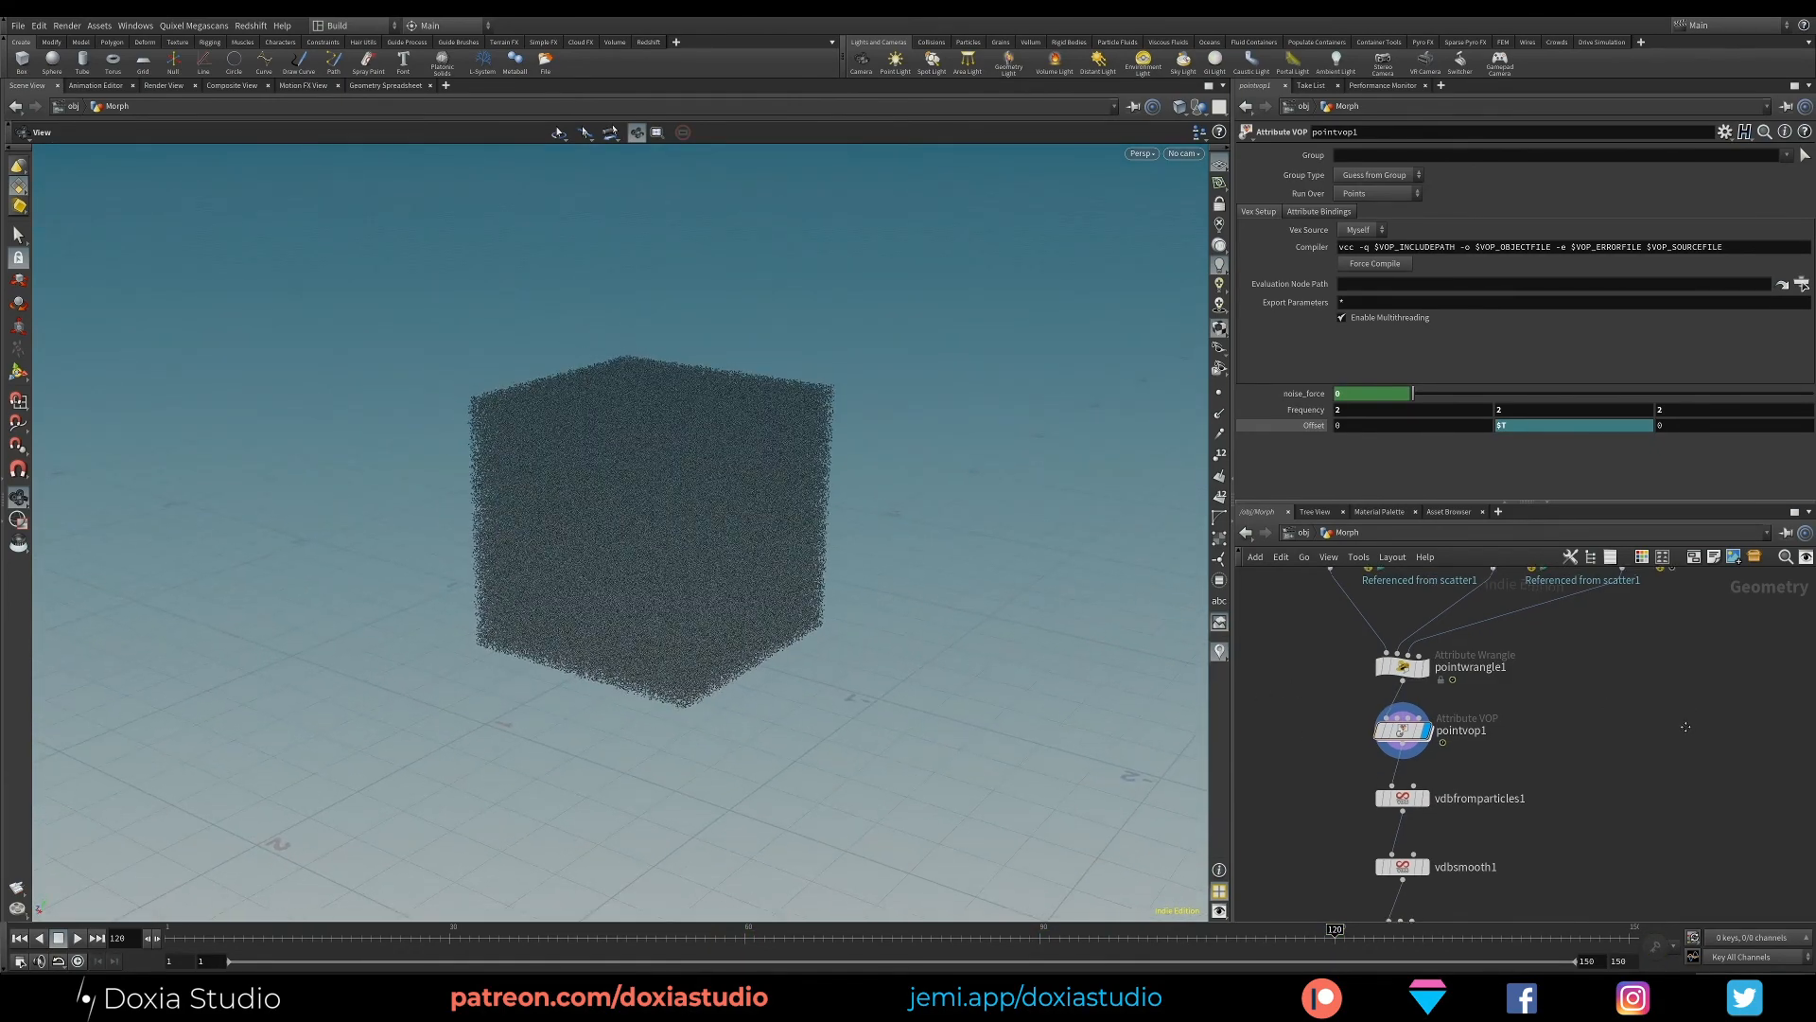
middle_drag(1443, 864, 1434, 747)
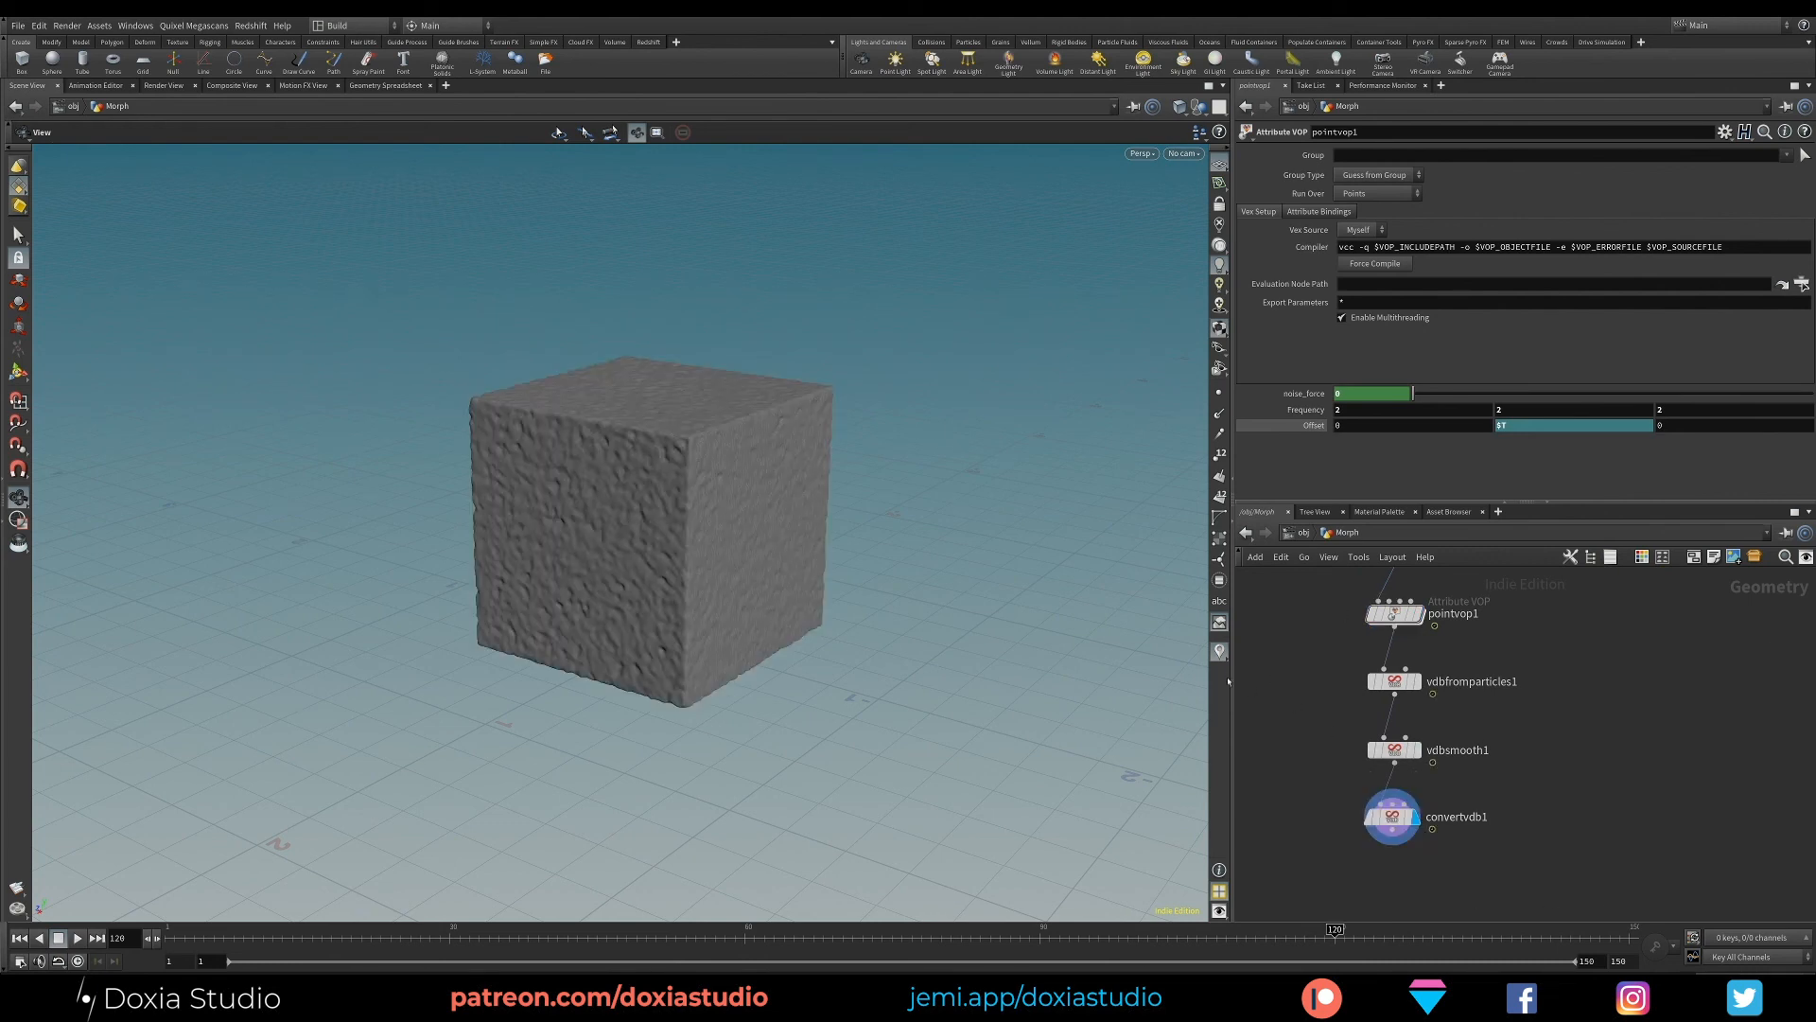
drag(632, 689, 620, 707)
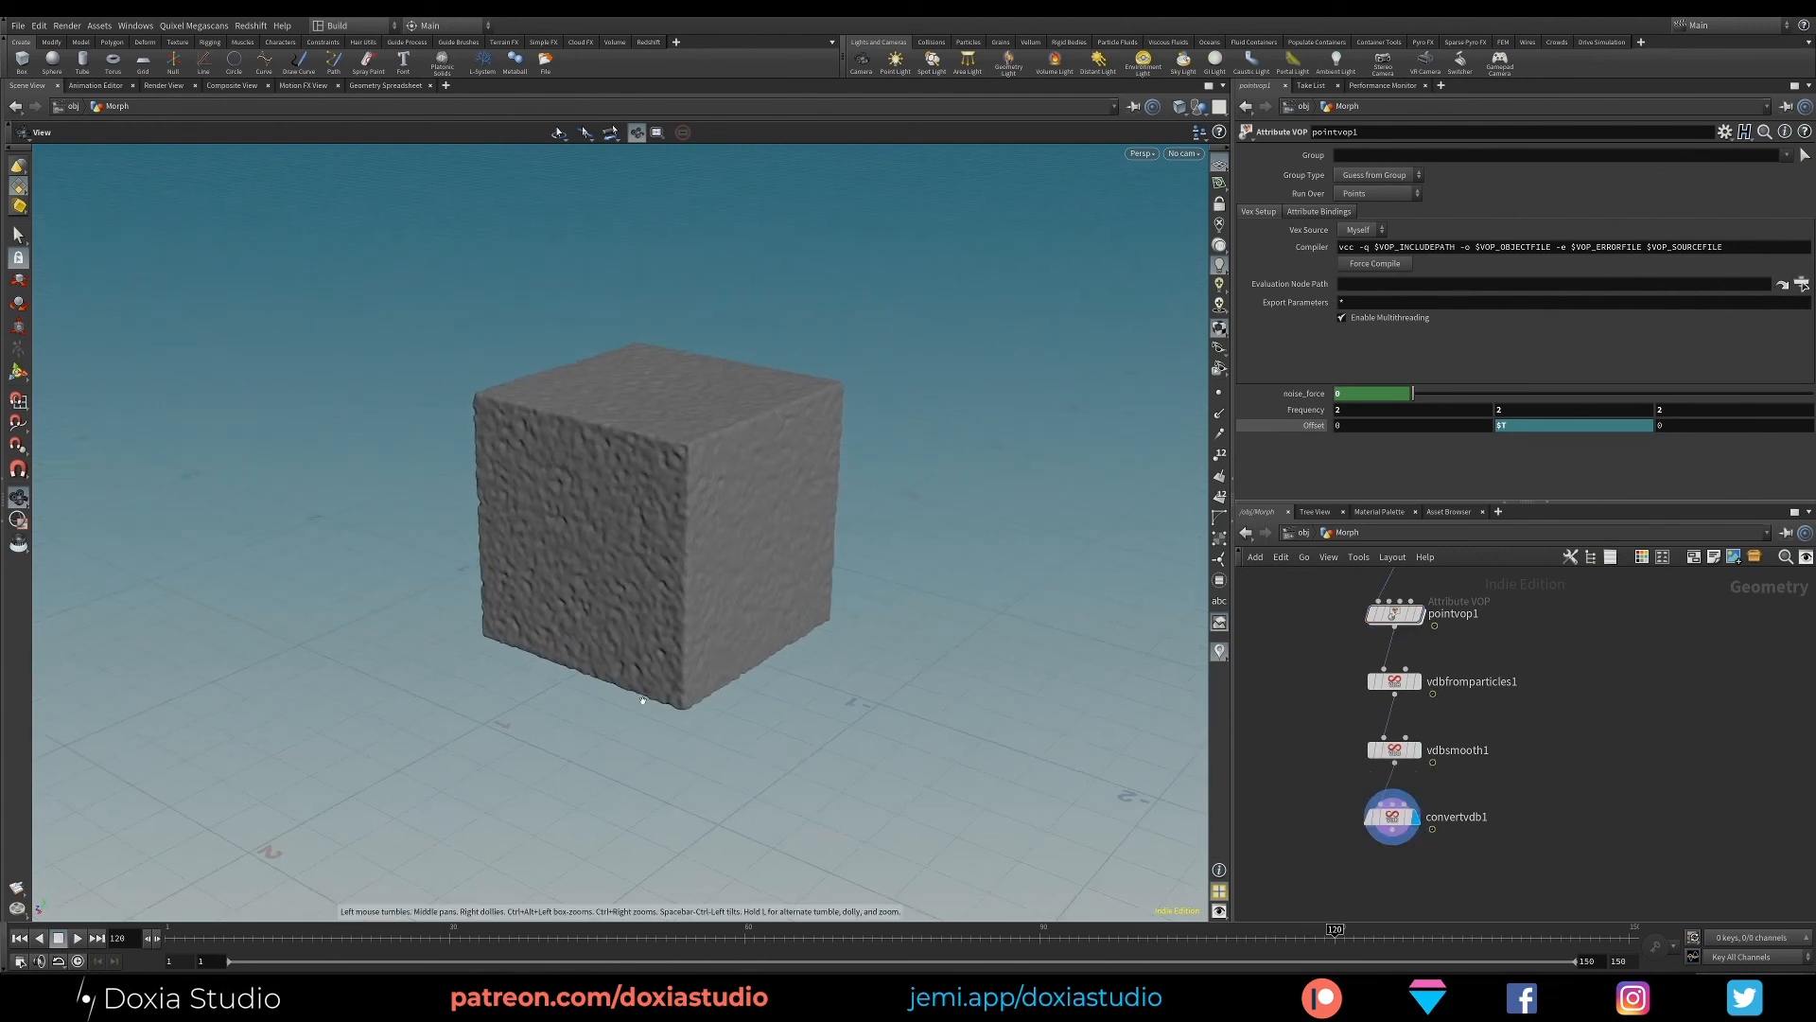
click(896, 944)
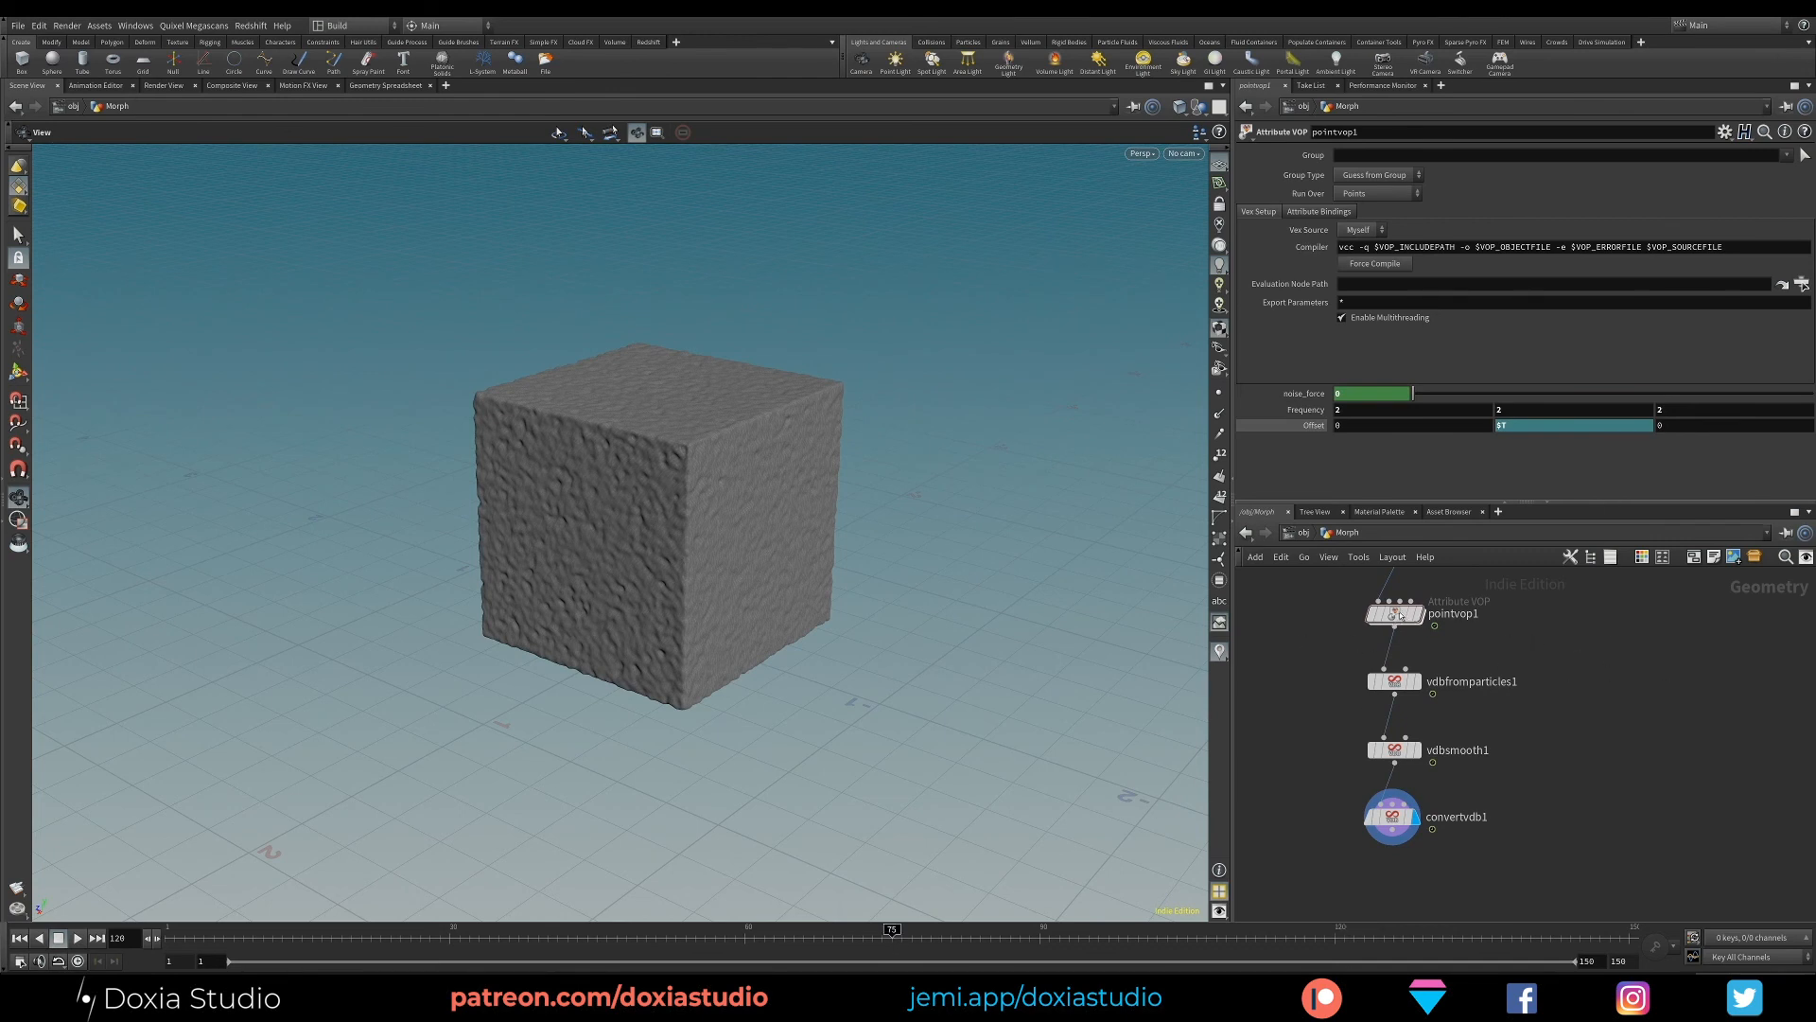
mouse_move(701, 625)
mouse_down()
mouse_move(912, 520)
mouse_move(738, 577)
mouse_move(719, 606)
mouse_up()
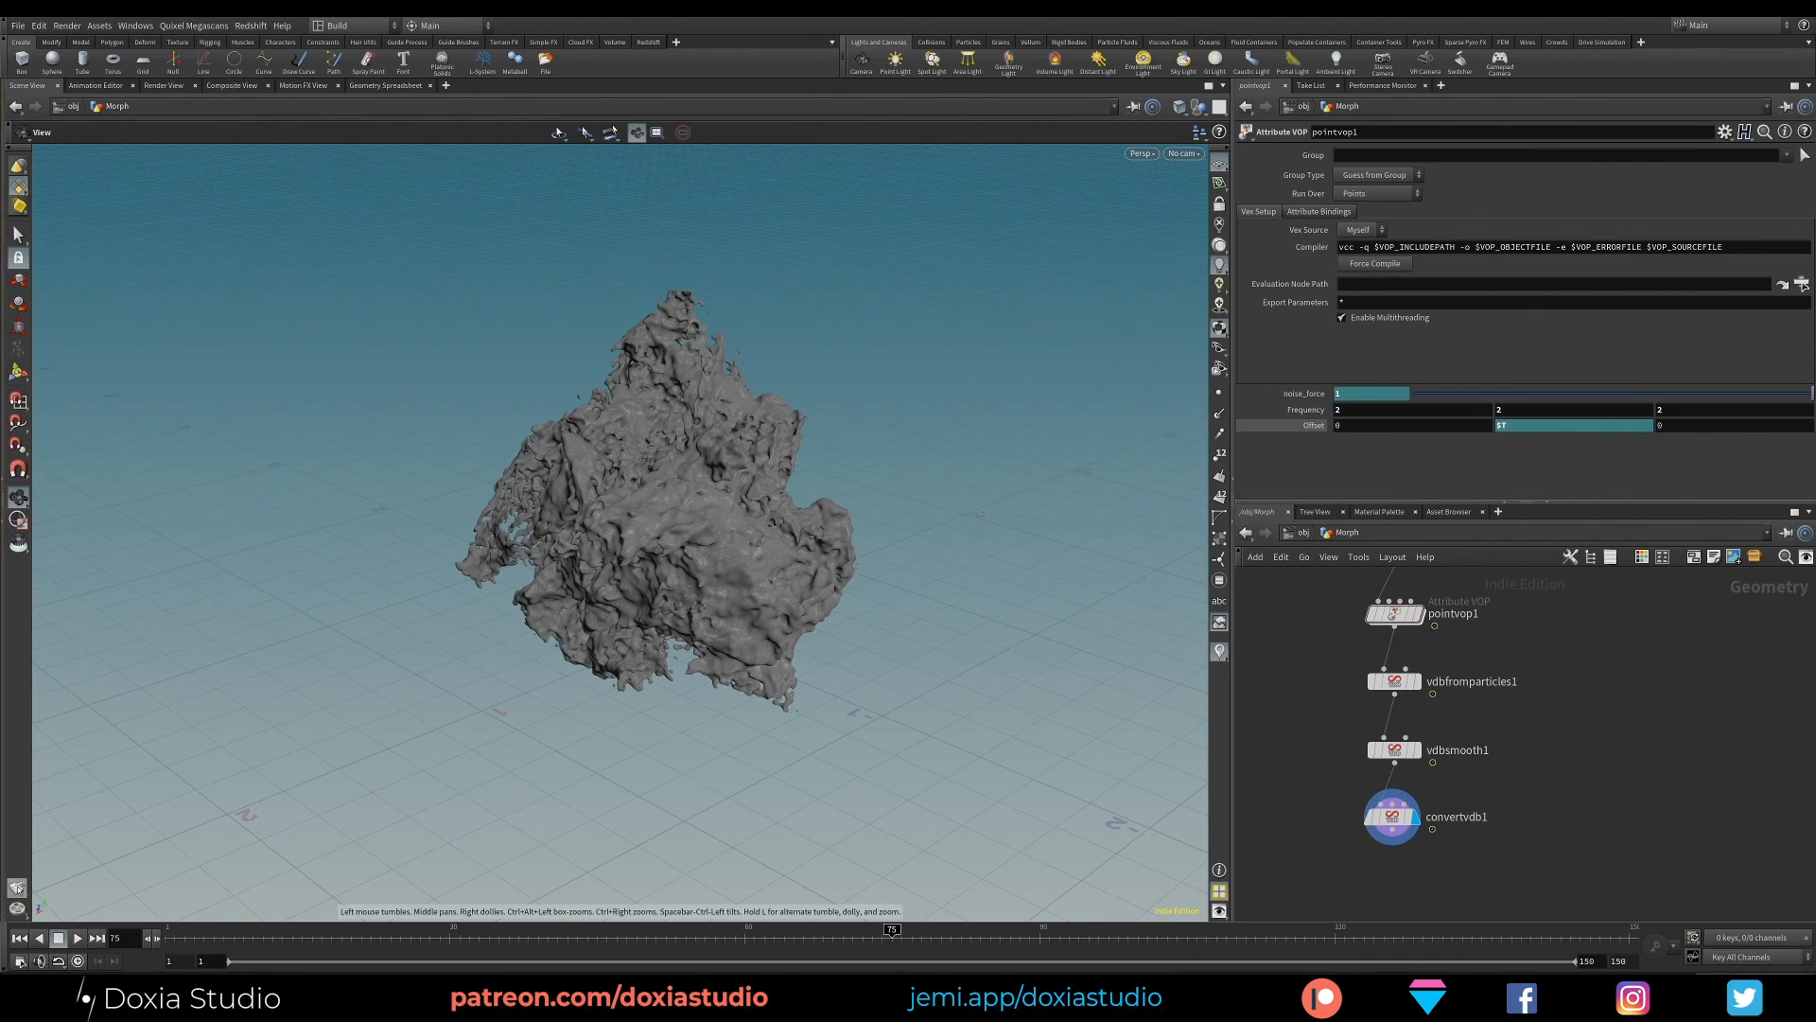
- Review the Render Flipbook settings and close the dialog
click(17, 888)
click(125, 891)
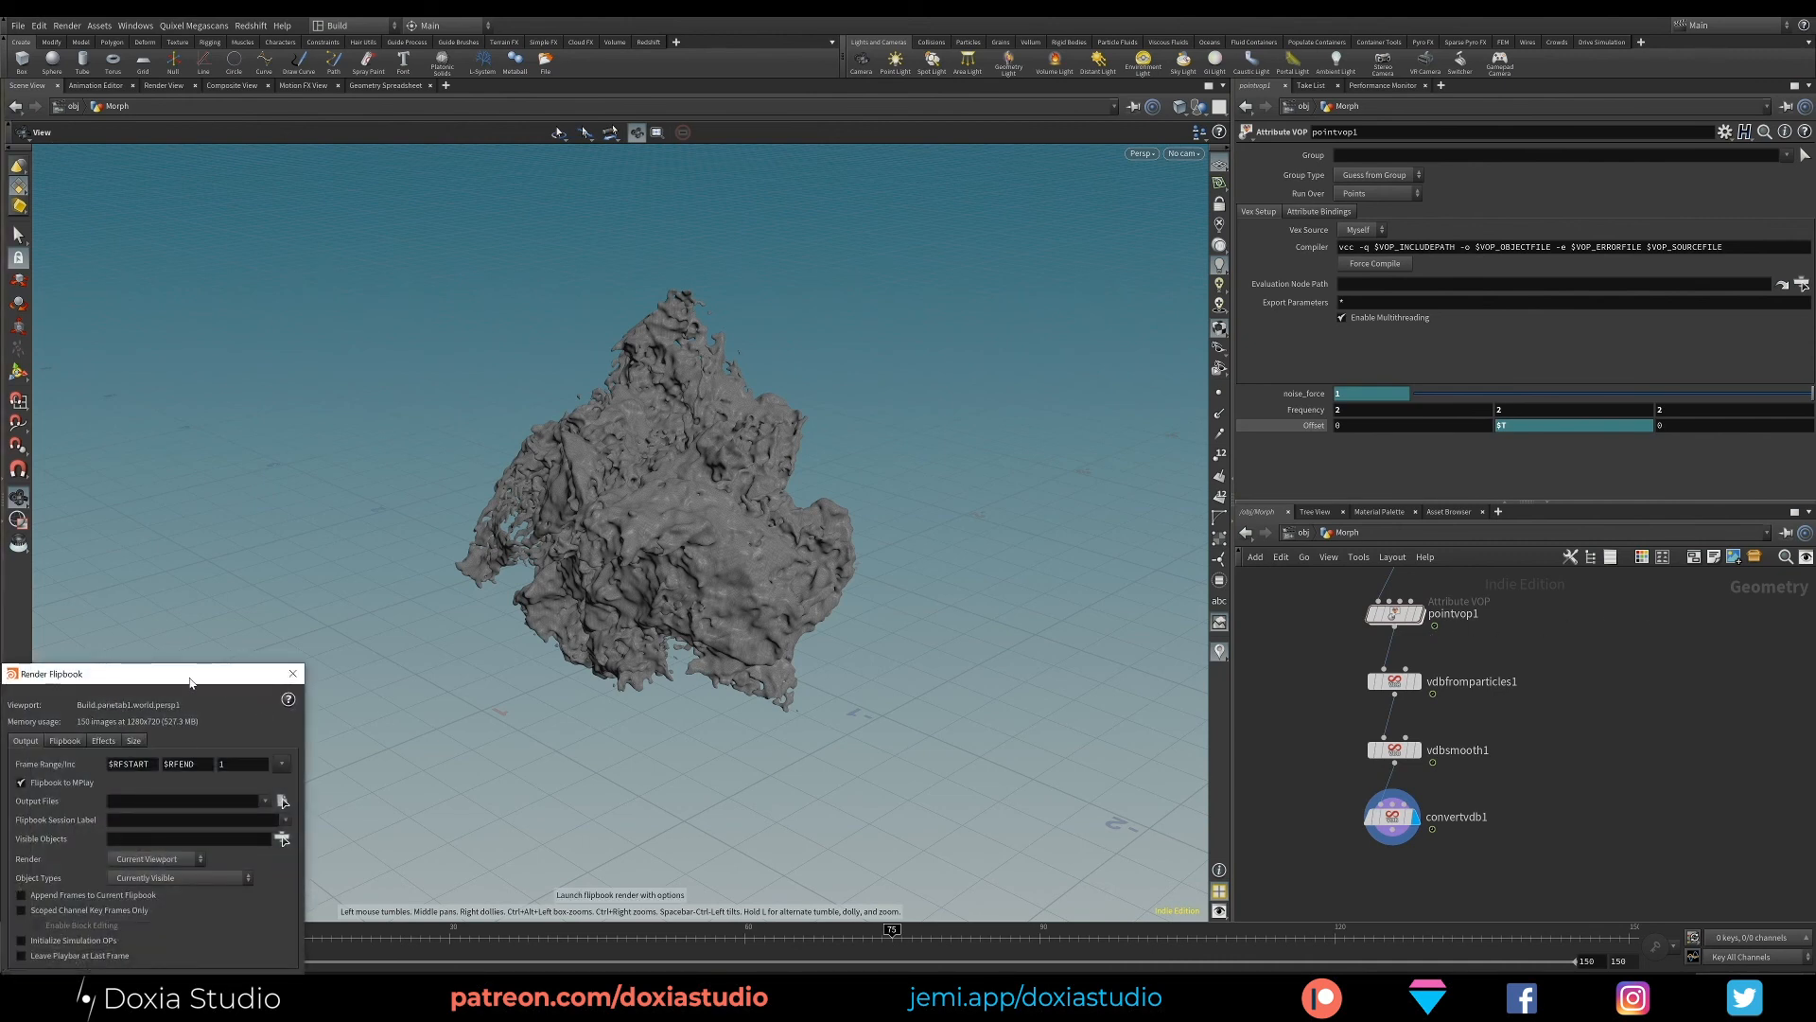
drag(191, 681, 250, 602)
click(285, 905)
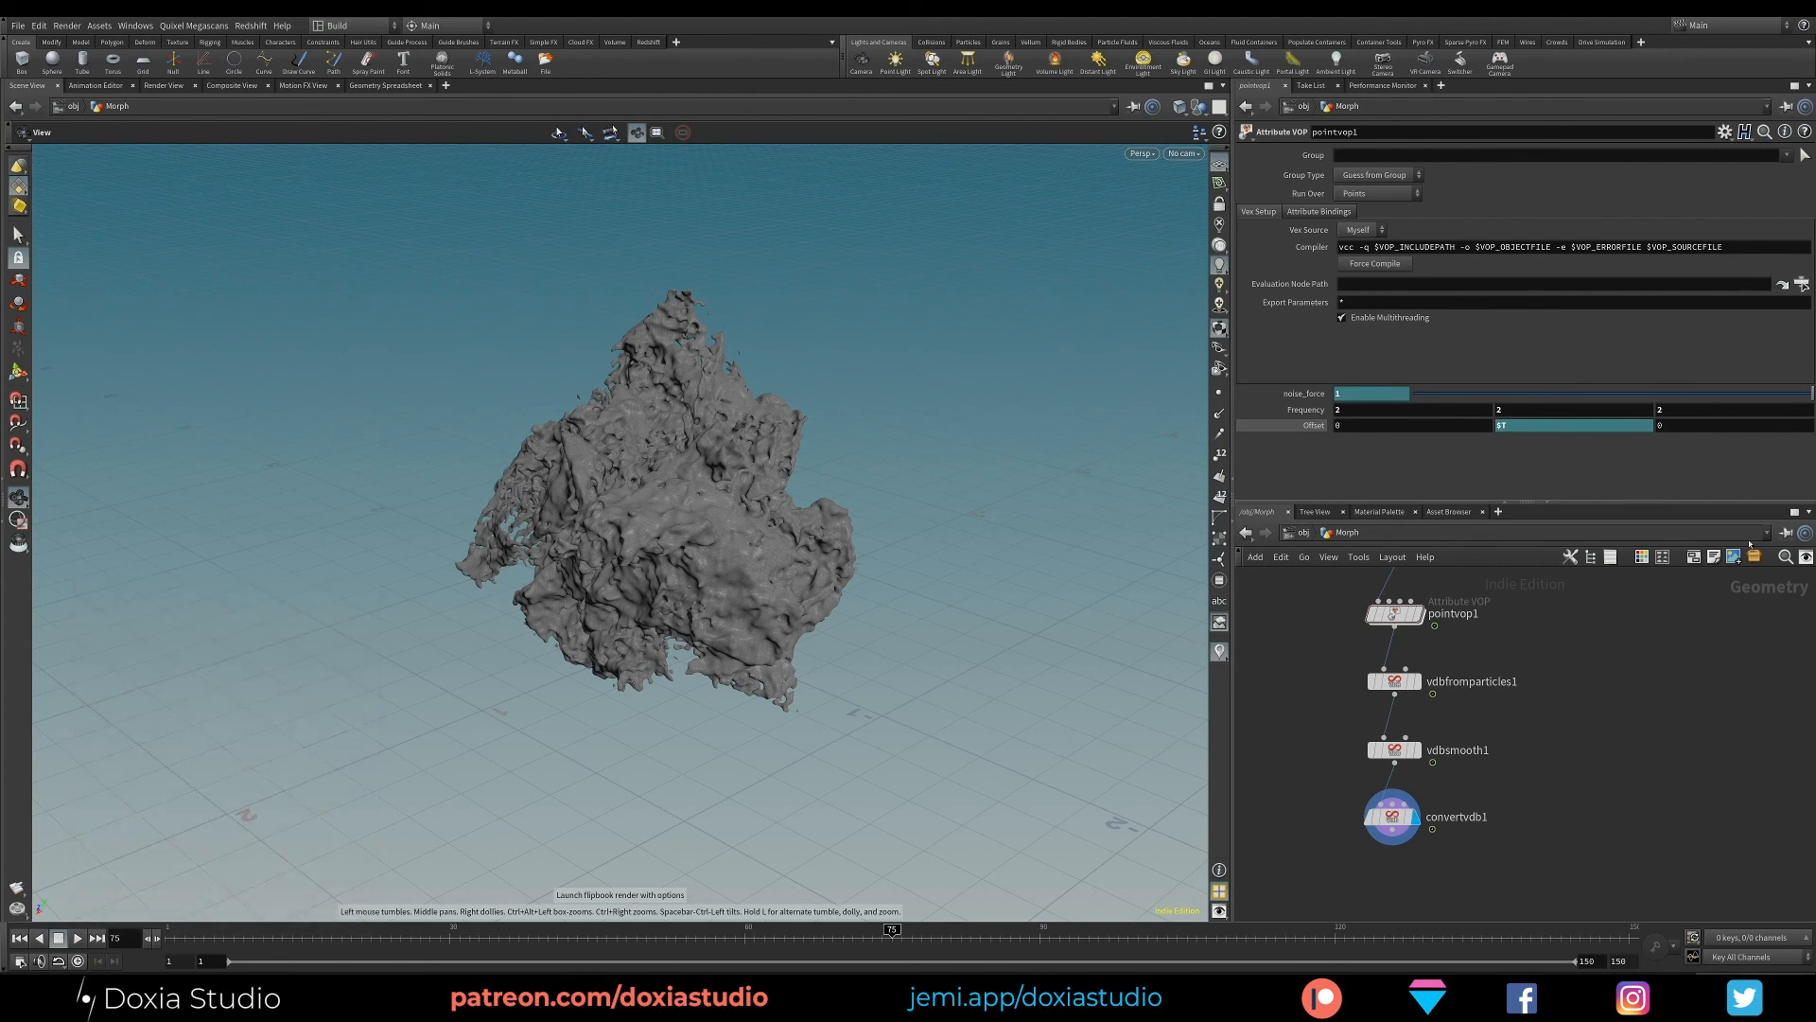